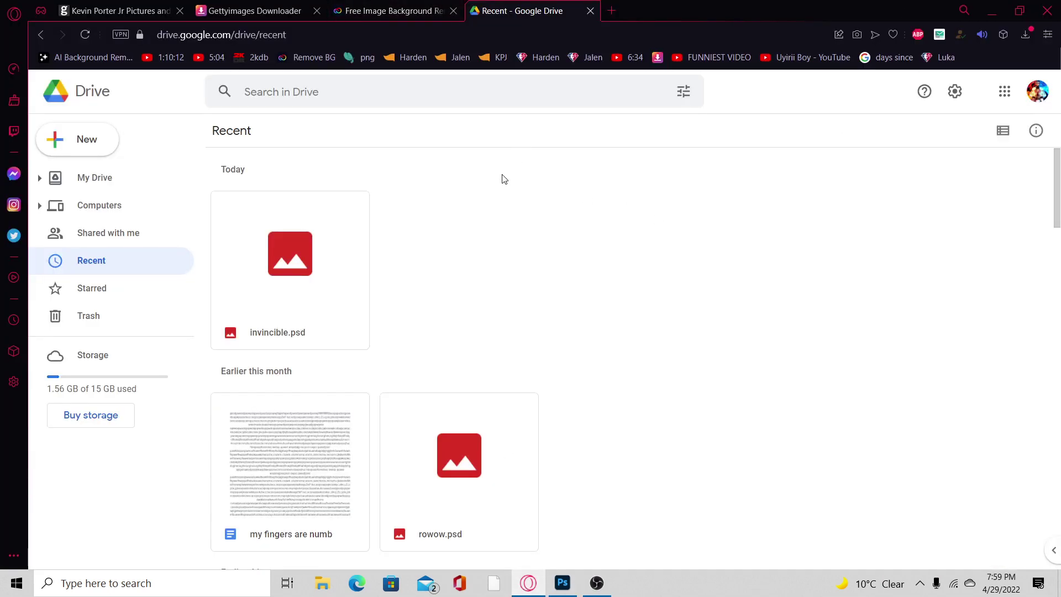
Move the Google Drive tab to the front of the browser's open tabs, ahead of the Getty Images results.
{"action": "left_click", "coordinate": [145, 9]}
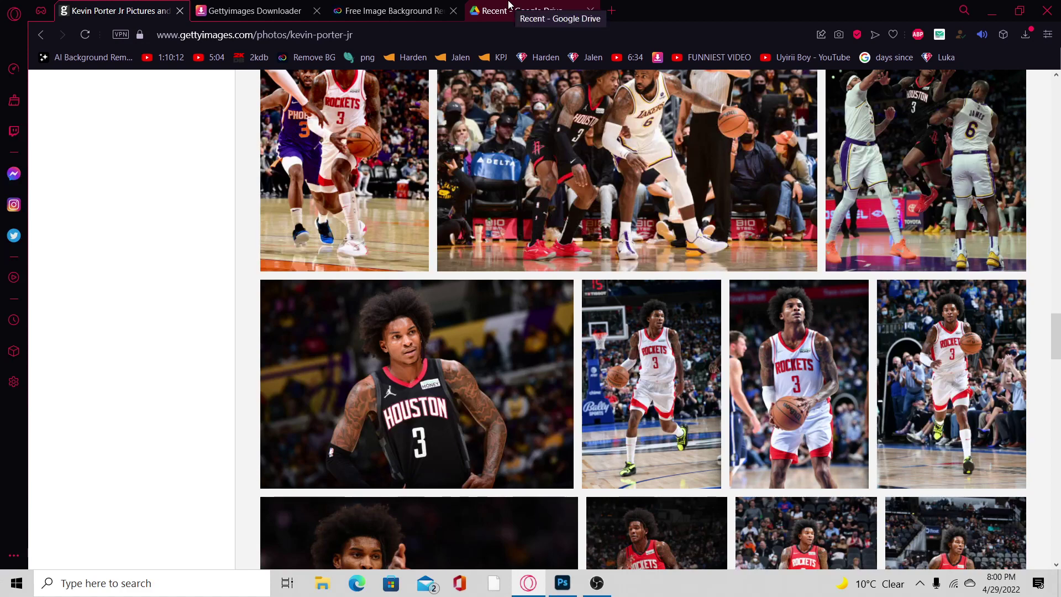
{"action": "left_click_drag", "start_coordinate": [509, 4], "coordinate": [94, 5]}
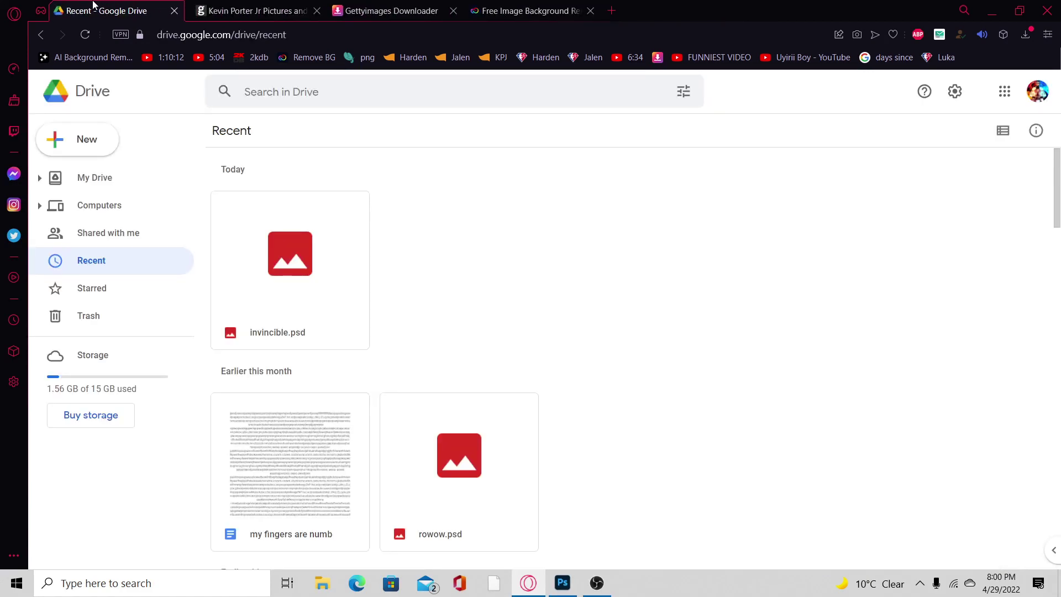
{"action": "left_click", "coordinate": [240, 217]}
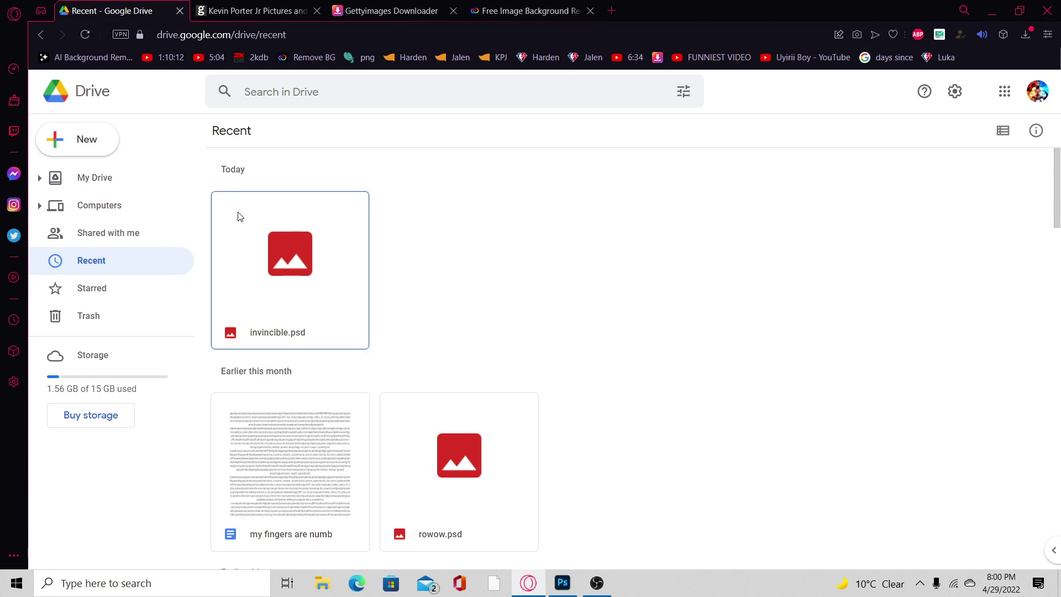
{"action": "left_click", "coordinate": [411, 232]}
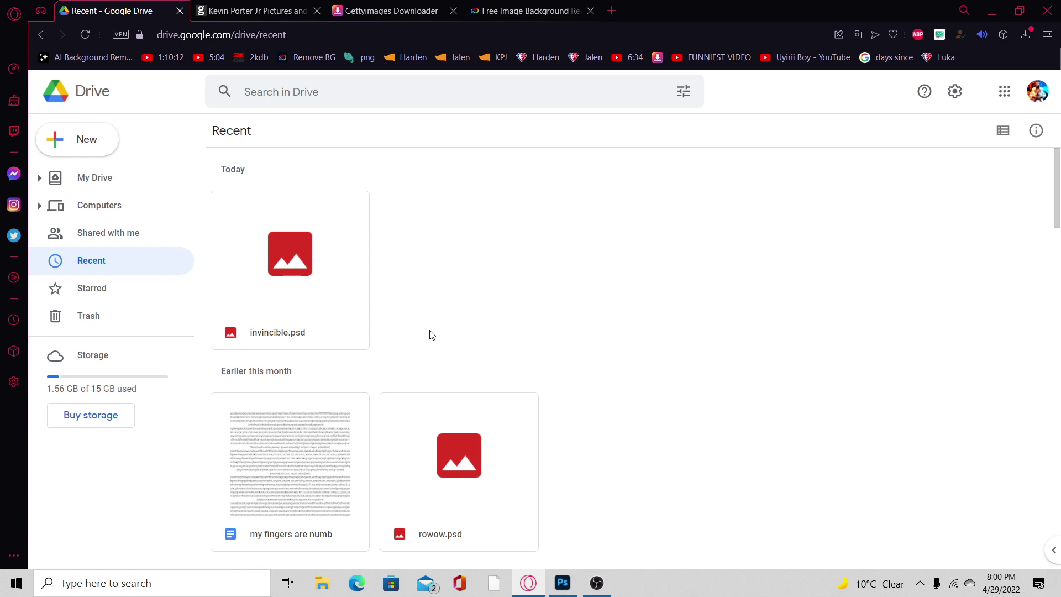
{"action": "left_click", "coordinate": [330, 287]}
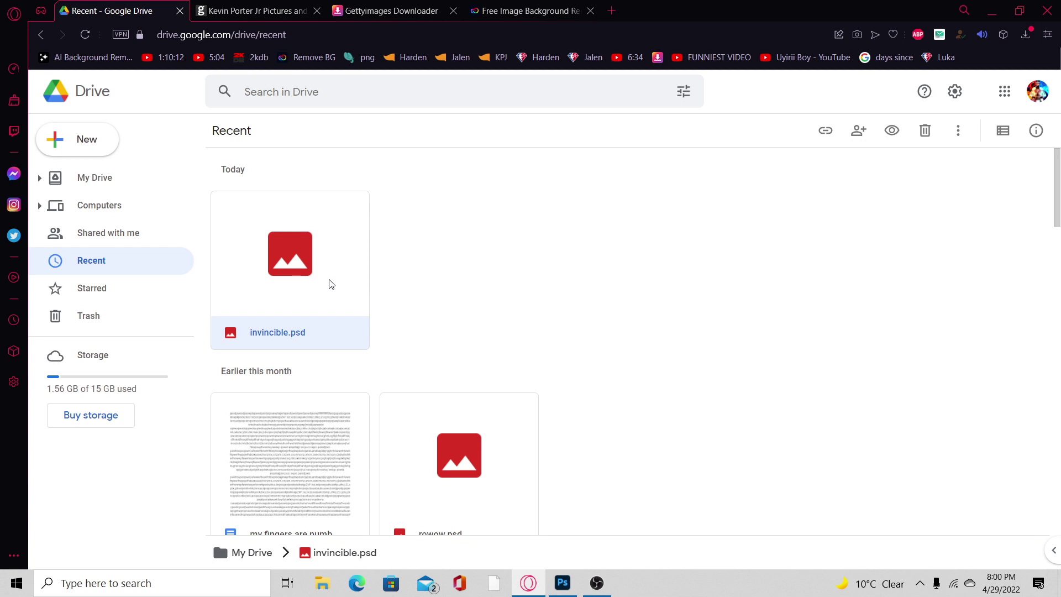
{"action": "left_click", "coordinate": [592, 582]}
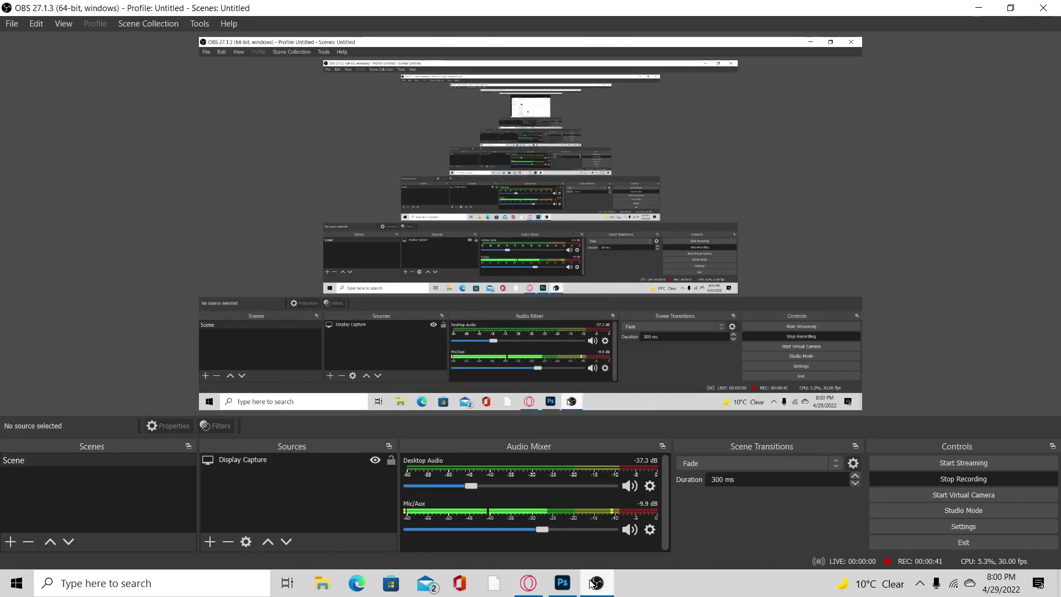
{"action": "left_click", "coordinate": [593, 582]}
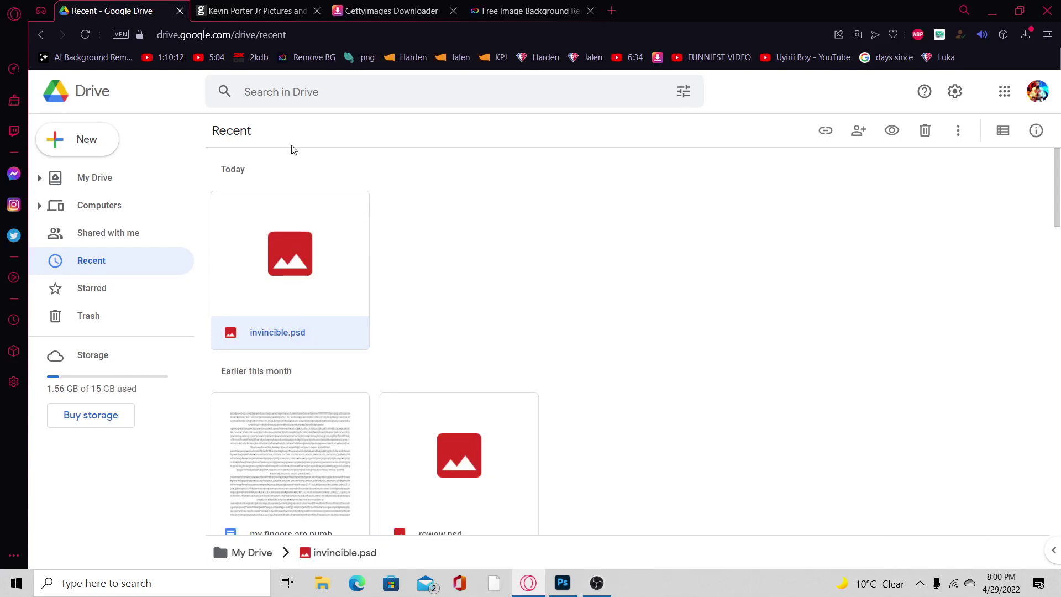
Open the invincible.psd preview from the recent Drive files, go to its download option and close the preview.
{"action": "double_click", "coordinate": [296, 305]}
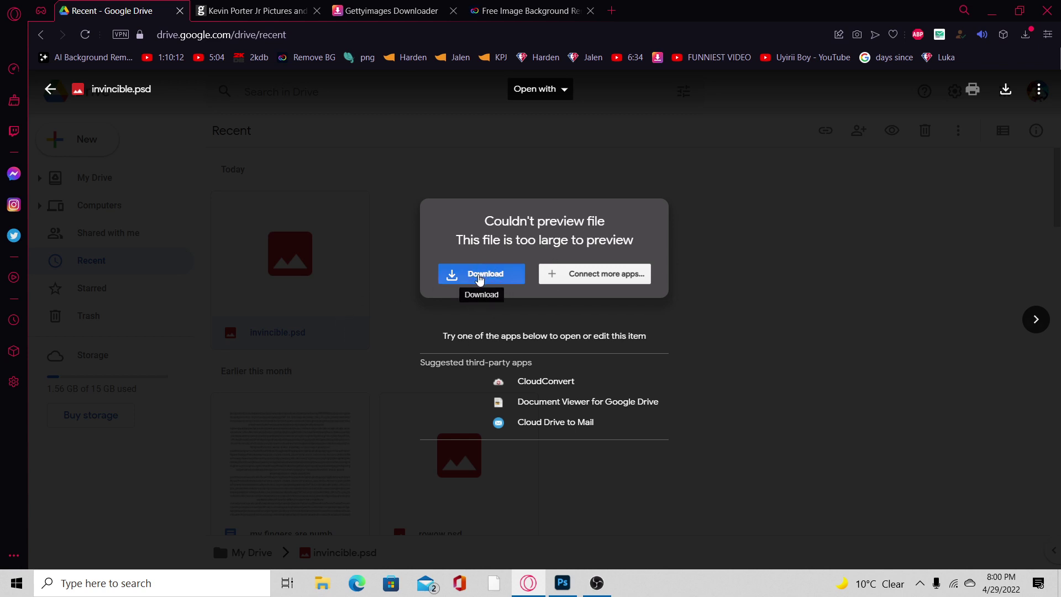
{"action": "left_click", "coordinate": [479, 278]}
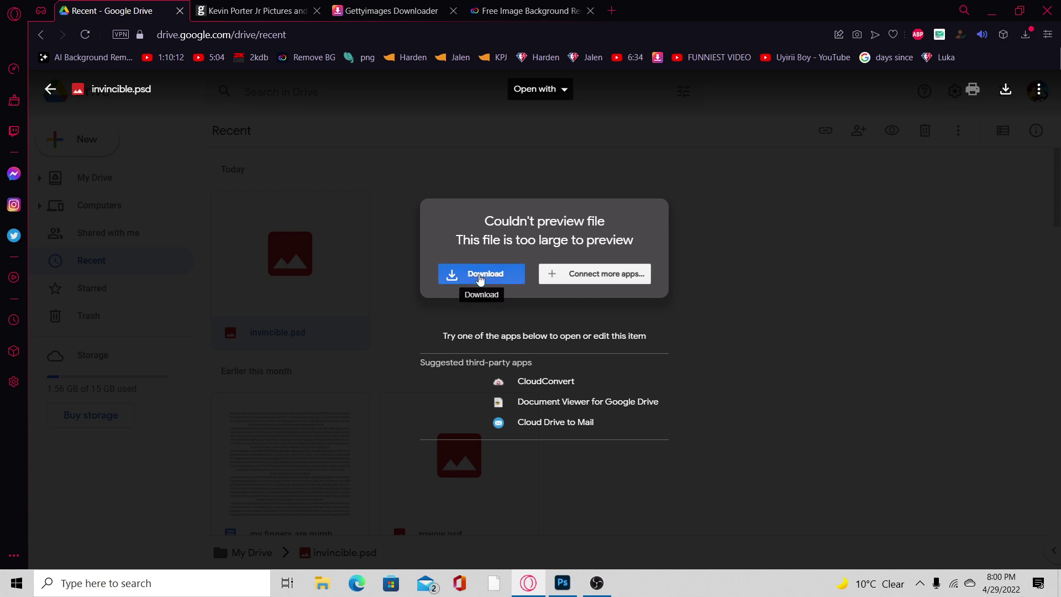
{"action": "left_click", "coordinate": [402, 255]}
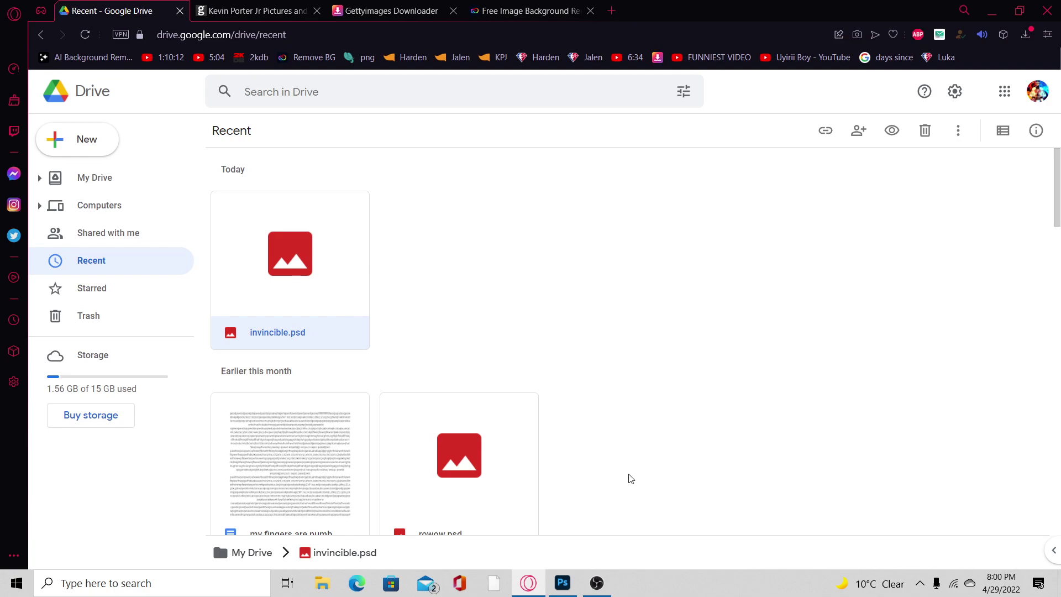
Switch to Photoshop and open the invincible.psd card template from the Downloads folder.
{"action": "left_click", "coordinate": [563, 583]}
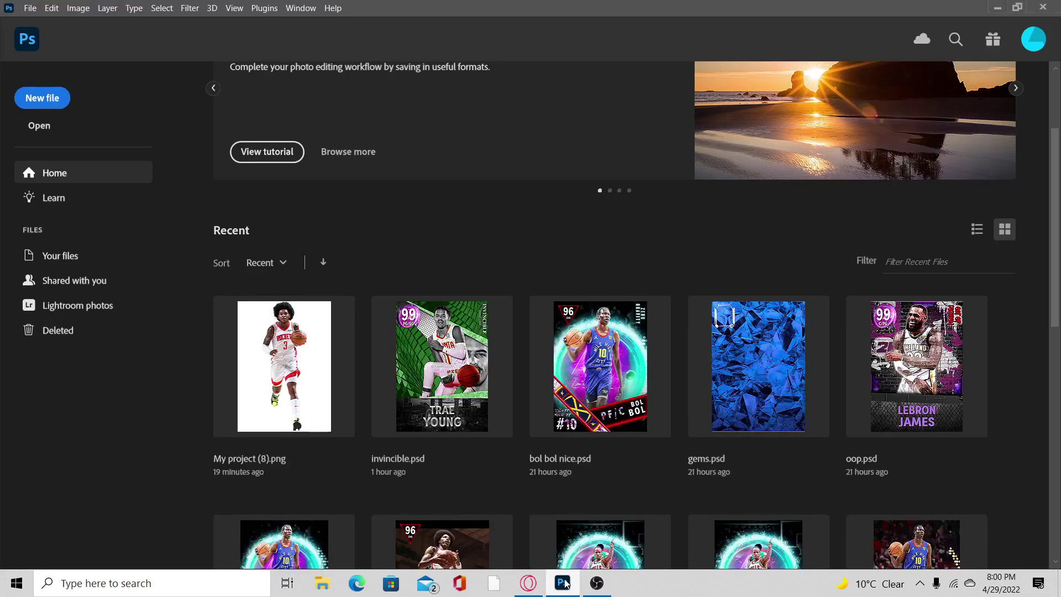
{"action": "left_click", "coordinate": [30, 8]}
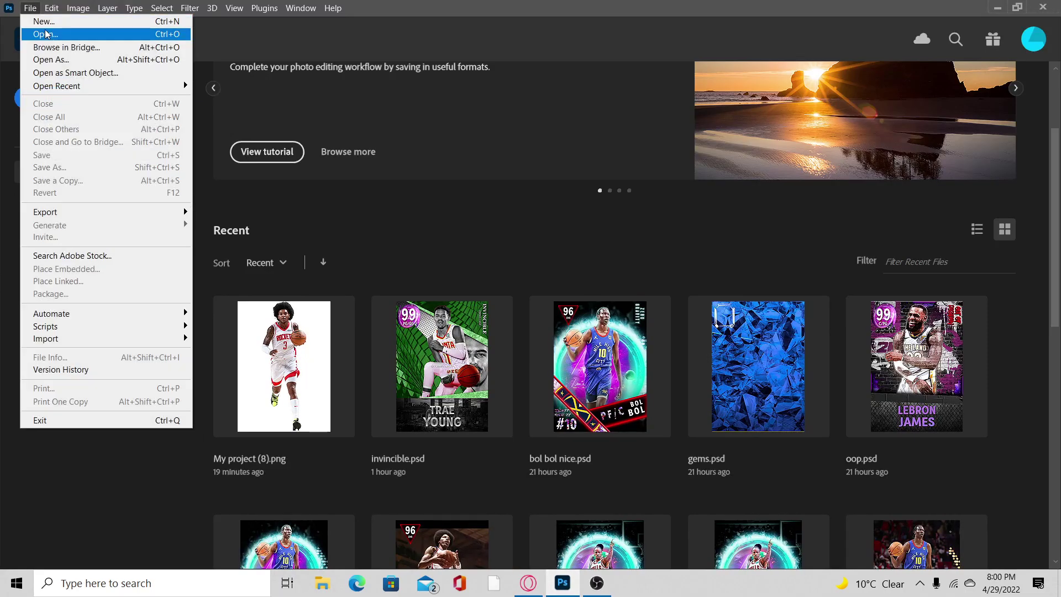
{"action": "left_click", "coordinate": [45, 36]}
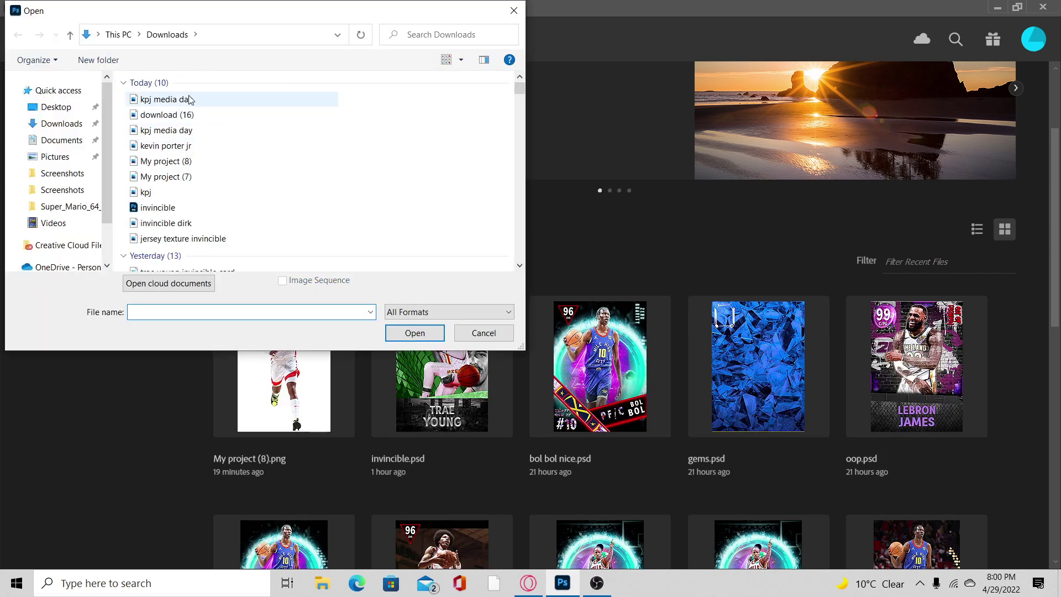
{"action": "scroll", "coordinate": [197, 190], "scroll_direction": "down", "scroll_amount": 1}
{"action": "scroll", "coordinate": [199, 191], "scroll_direction": "up", "scroll_amount": 1}
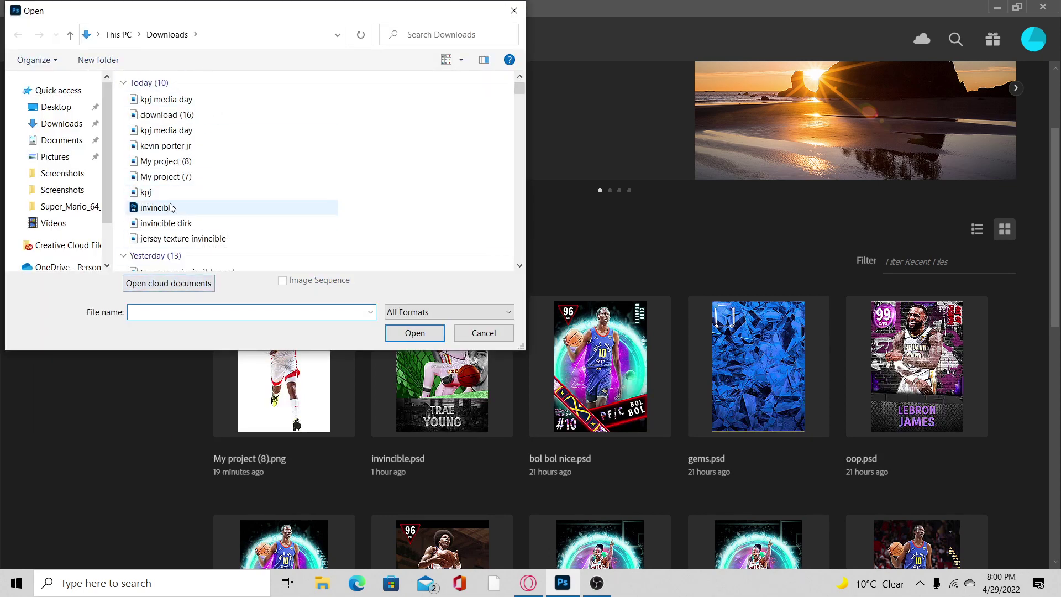
{"action": "double_click", "coordinate": [194, 207]}
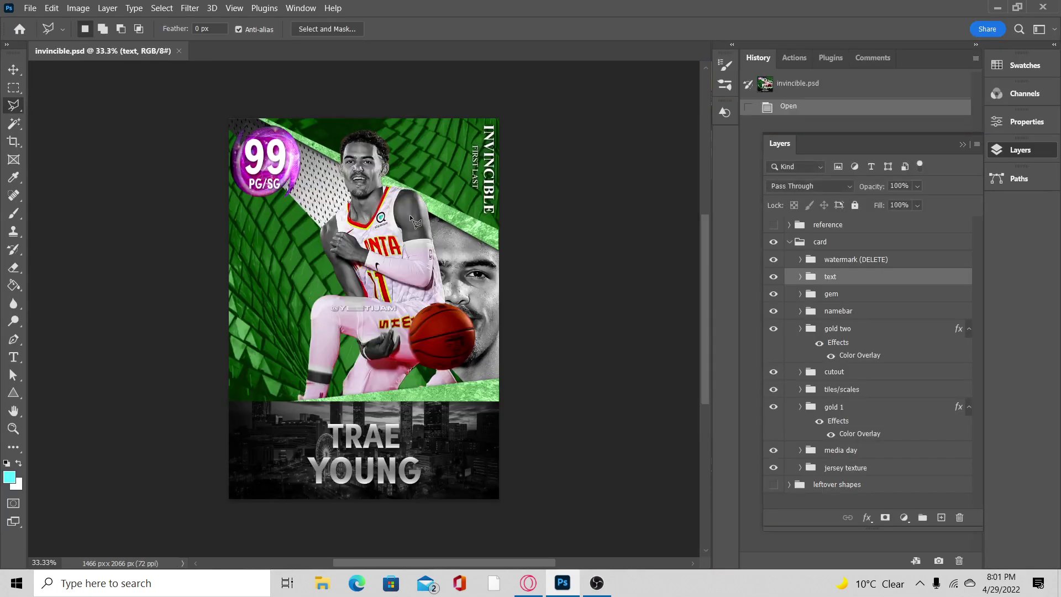
{"action": "key", "text": "ctrl+0"}
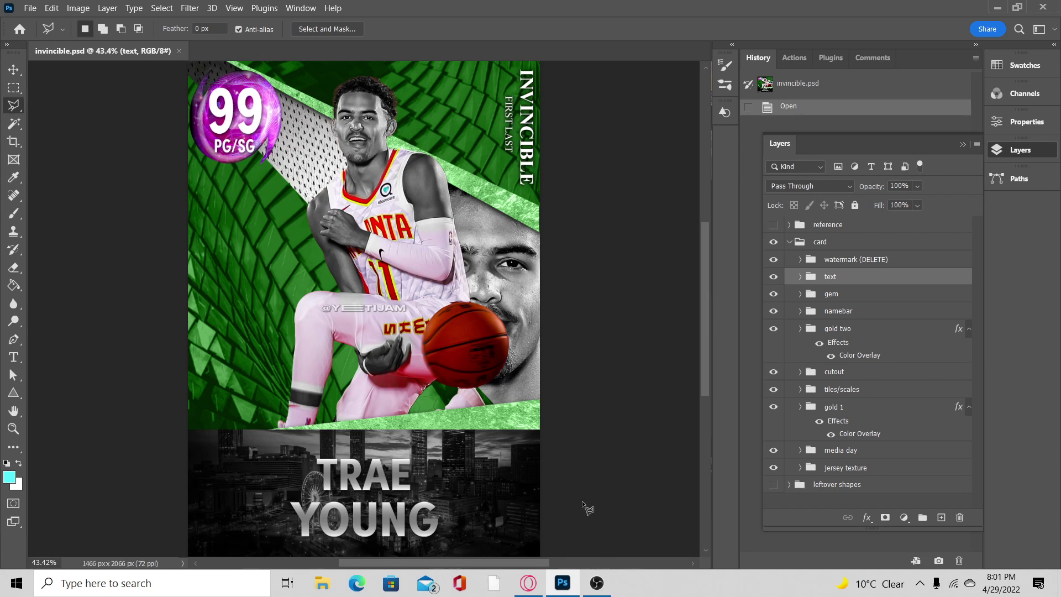
Switch back to the browser and look through the Kevin Porter Jr photos already listed on Getty Images.
{"action": "left_click", "coordinate": [537, 580]}
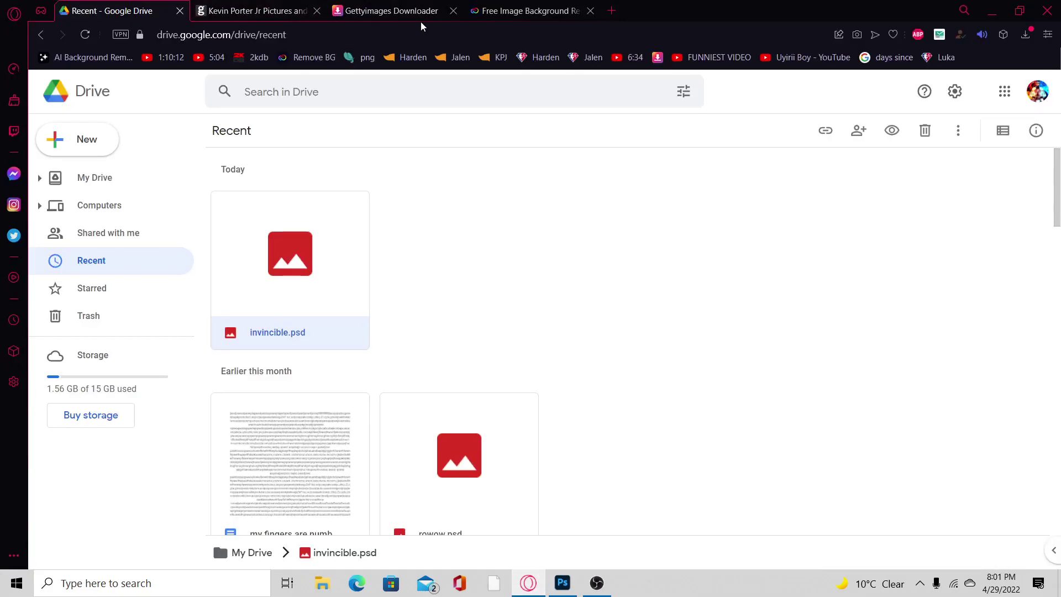
{"action": "left_click", "coordinate": [309, 7]}
{"action": "scroll", "coordinate": [375, 261], "scroll_direction": "up", "scroll_amount": 1}
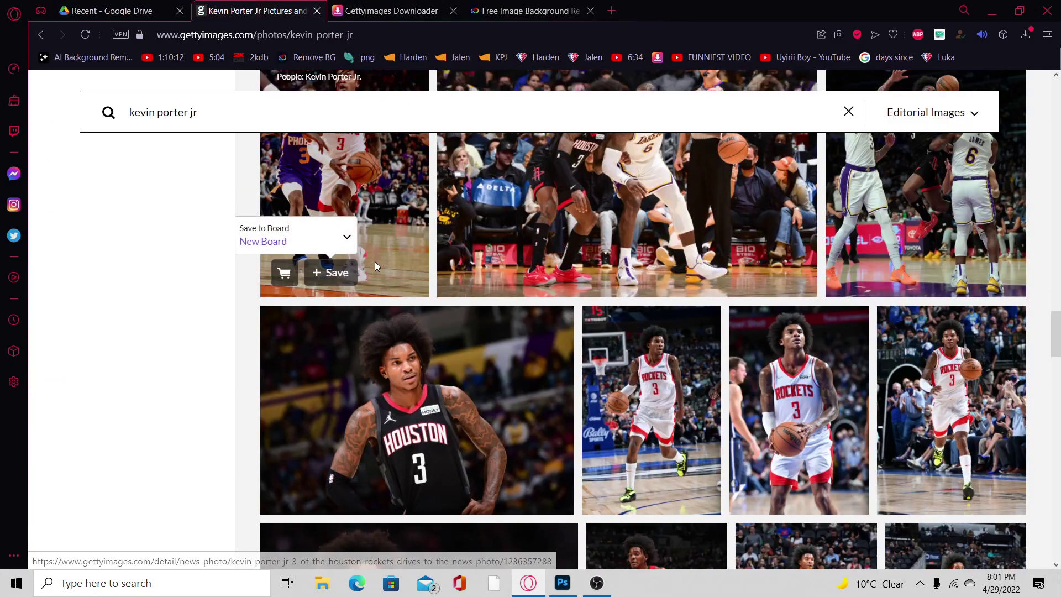
{"action": "scroll", "coordinate": [385, 253], "scroll_direction": "down", "scroll_amount": 6}
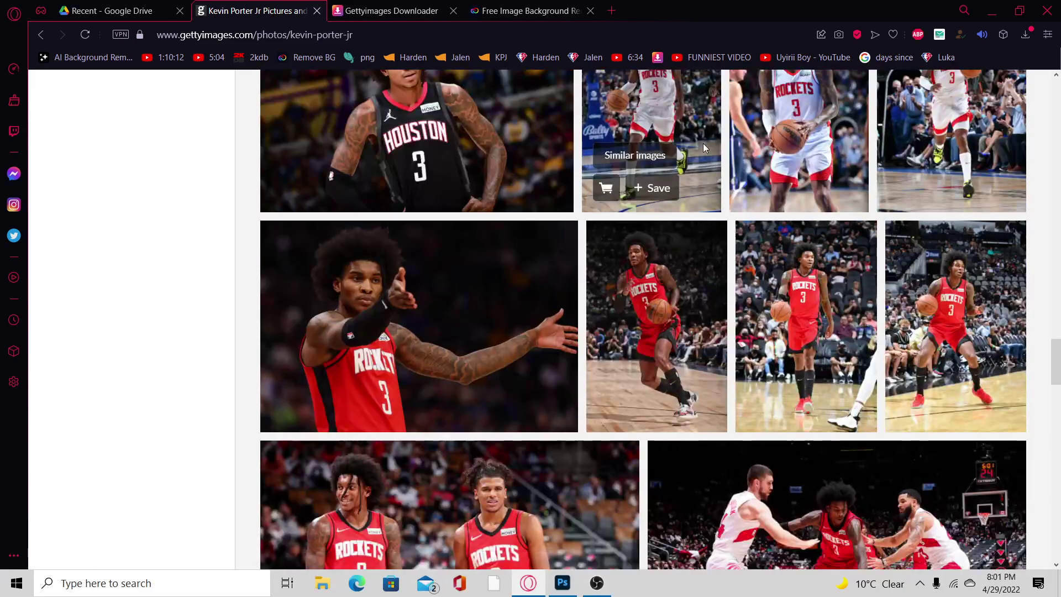
{"action": "scroll", "coordinate": [505, 188], "scroll_direction": "up", "scroll_amount": 5}
{"action": "scroll", "coordinate": [504, 188], "scroll_direction": "up", "scroll_amount": 15}
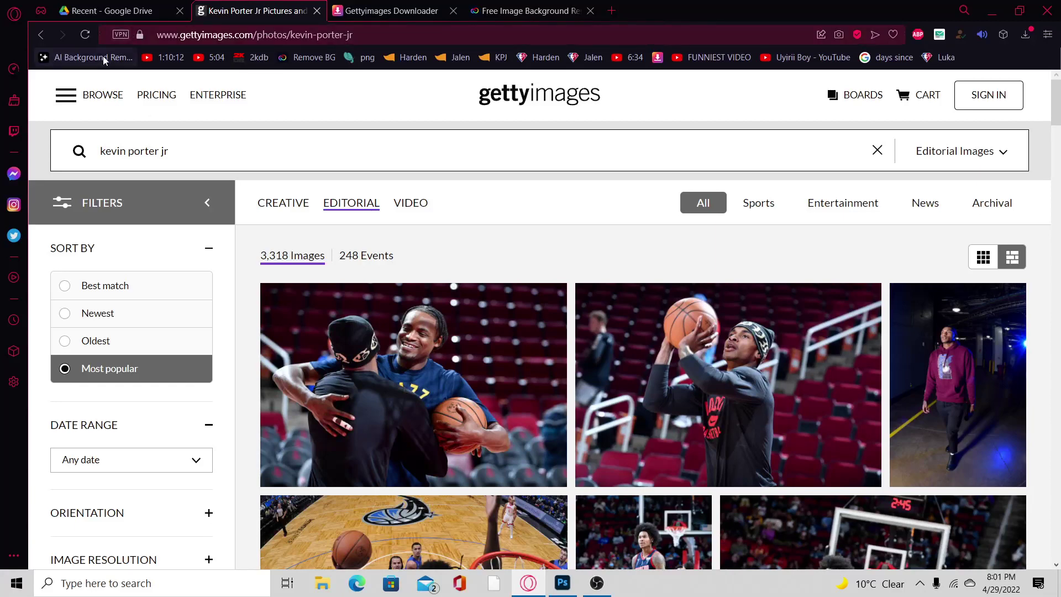
Go to the Getty Images home page and run the recent search for kevin porter jr.
{"action": "left_click", "coordinate": [70, 102]}
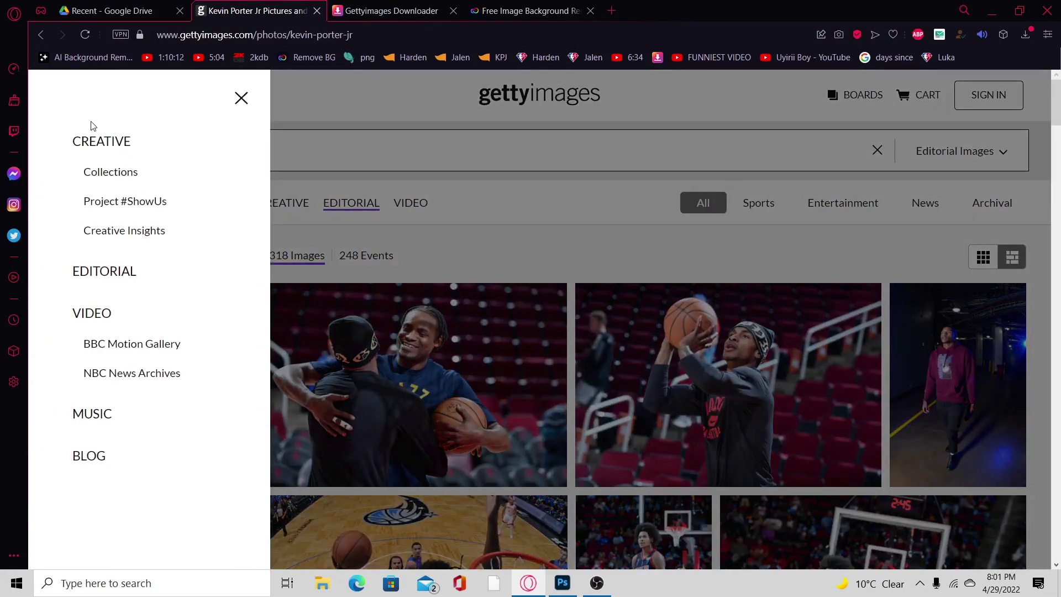
{"action": "left_click", "coordinate": [241, 97]}
{"action": "left_click", "coordinate": [302, 35]}
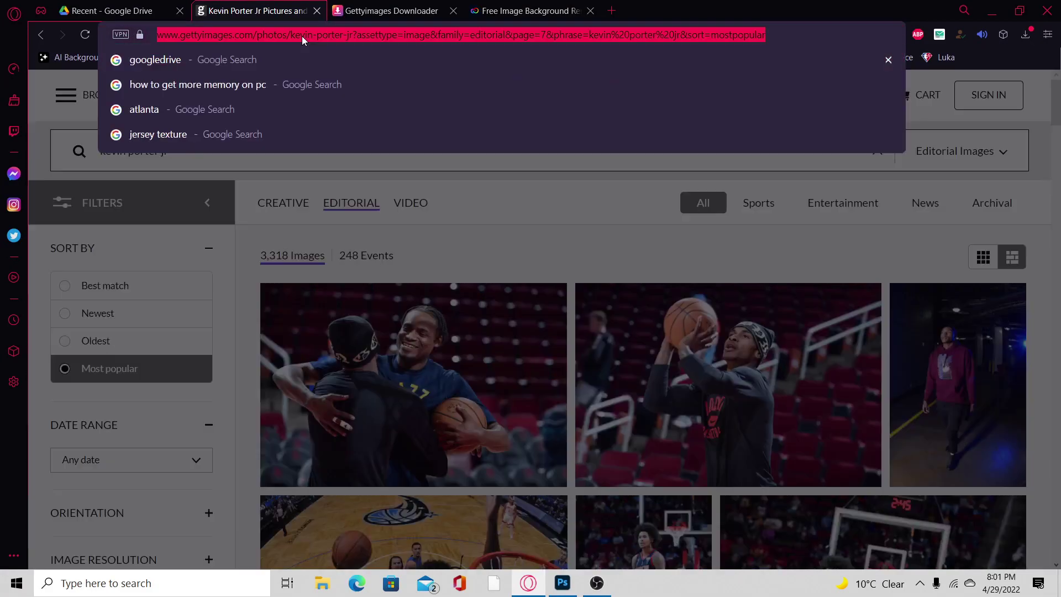
{"action": "type", "text": "ge"}
{"action": "key", "text": "Return"}
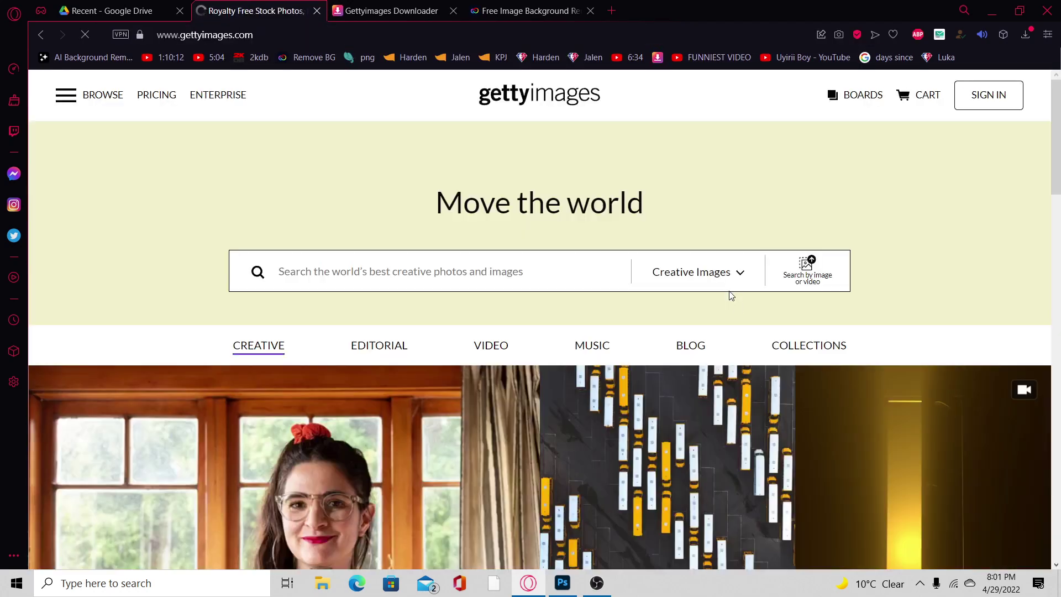
{"action": "left_click", "coordinate": [584, 282]}
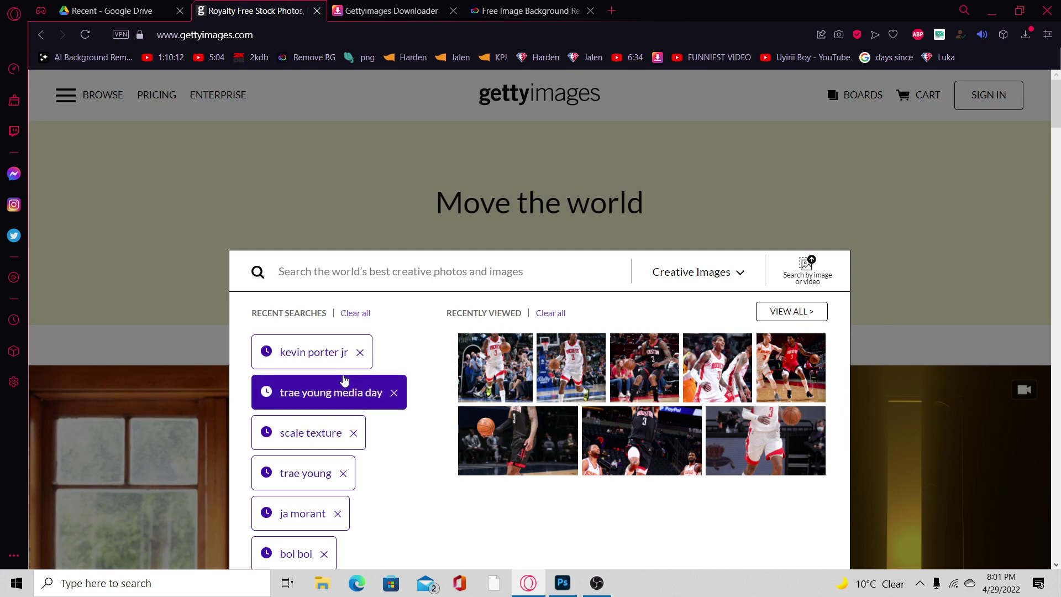
{"action": "left_click", "coordinate": [332, 354]}
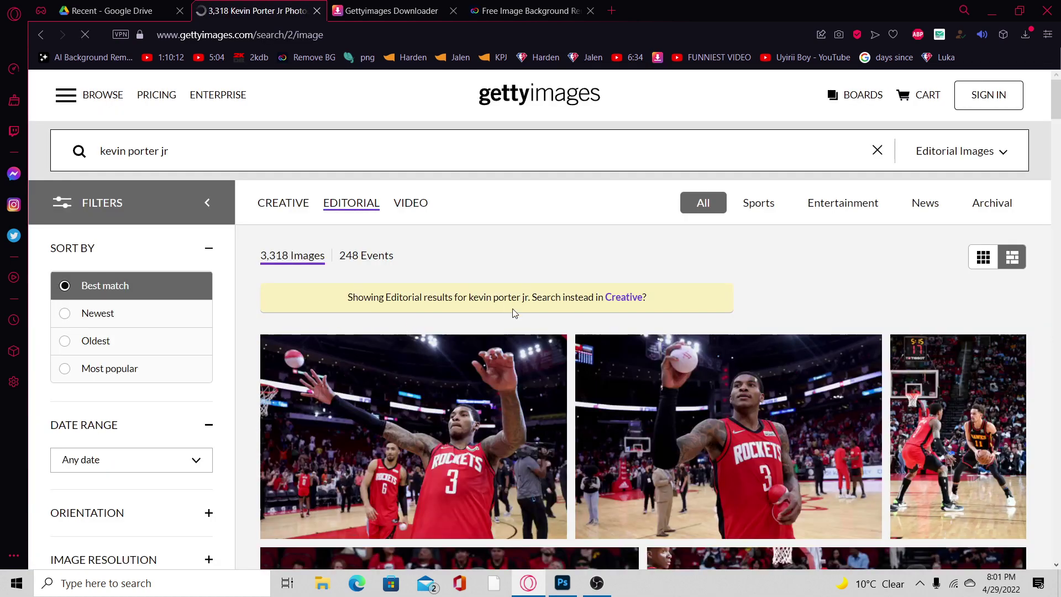
Sort the kevin porter jr results by most popular and set the search type to Images.
{"action": "scroll", "coordinate": [514, 313], "scroll_direction": "down", "scroll_amount": 4}
{"action": "scroll", "coordinate": [511, 306], "scroll_direction": "up", "scroll_amount": 4}
{"action": "scroll", "coordinate": [158, 277], "scroll_direction": "down", "scroll_amount": 10}
{"action": "scroll", "coordinate": [183, 360], "scroll_direction": "up", "scroll_amount": 10}
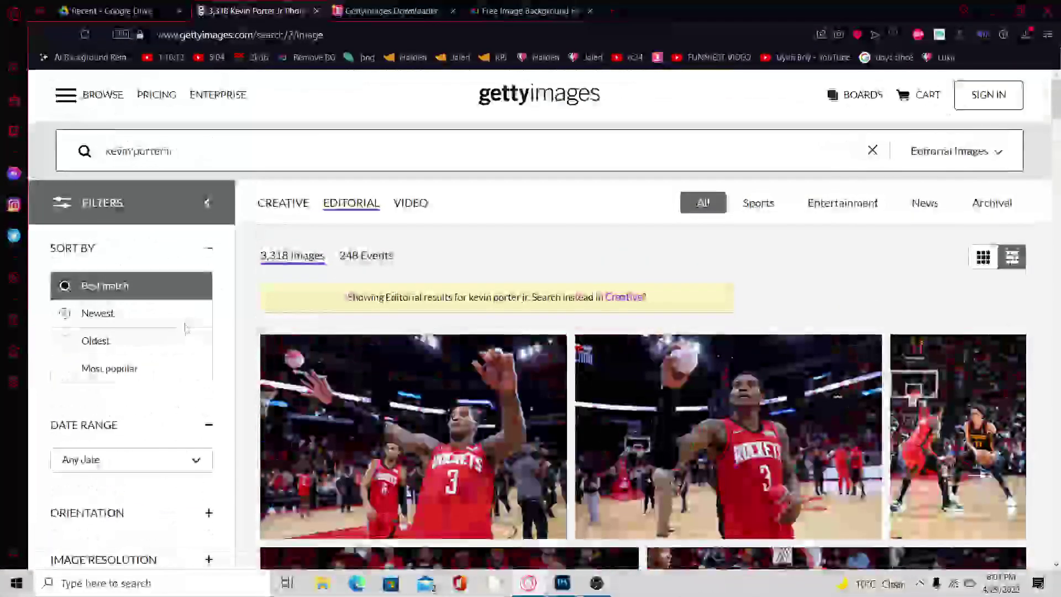
{"action": "left_click", "coordinate": [180, 370]}
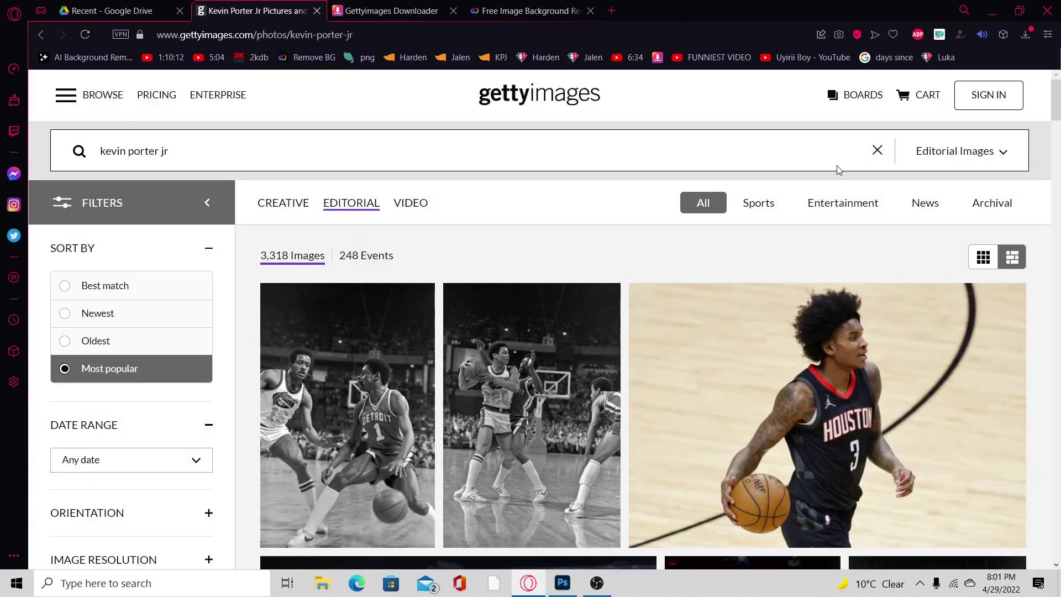
{"action": "left_click", "coordinate": [937, 152]}
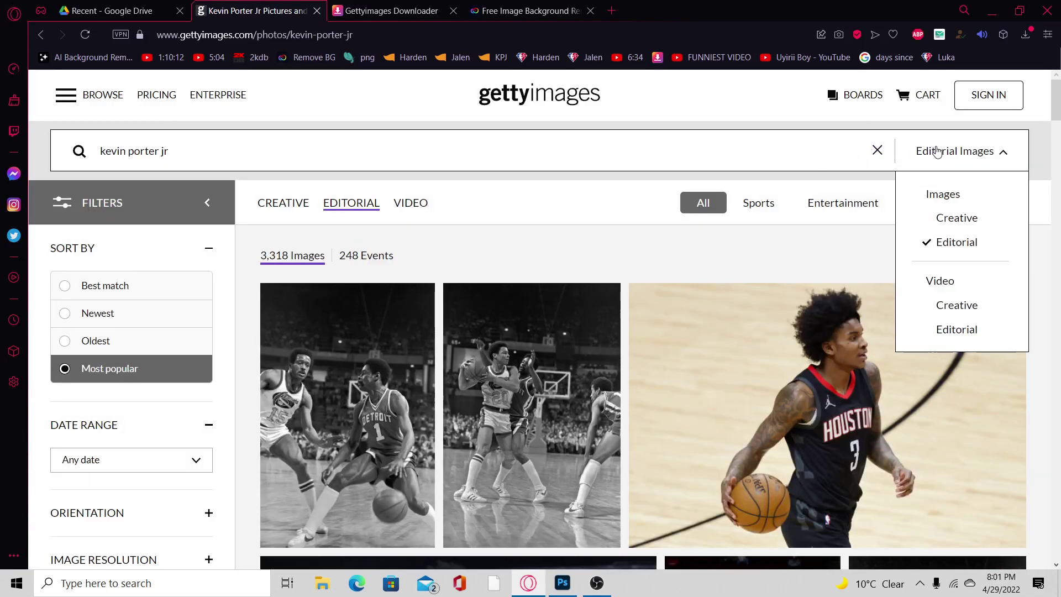
{"action": "left_click", "coordinate": [941, 195]}
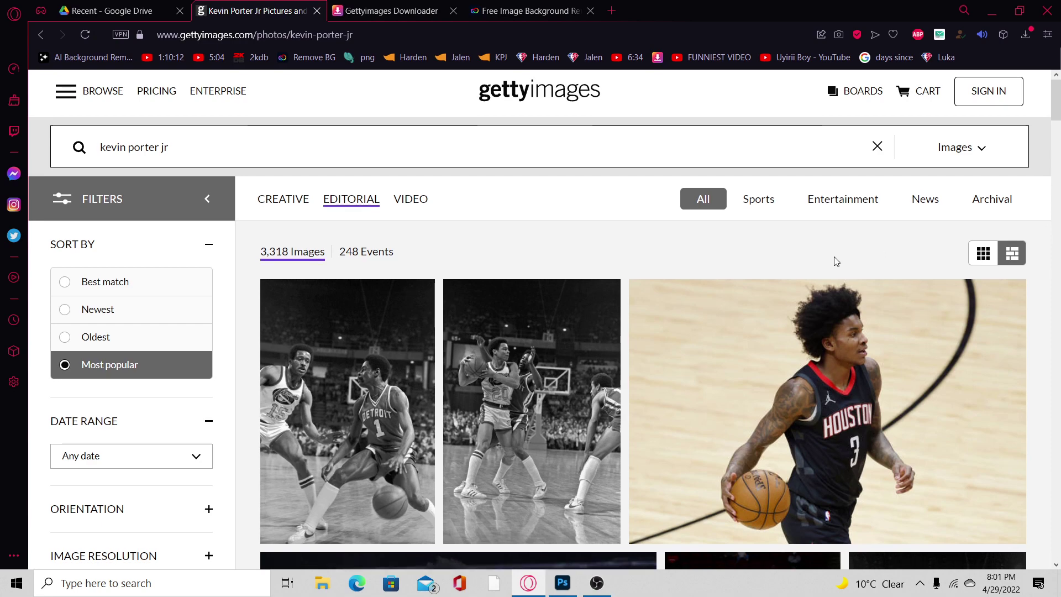
Look through the most popular Kevin Porter Jr photos for one suited to the card.
{"action": "scroll", "coordinate": [834, 256], "scroll_direction": "down", "scroll_amount": 8}
{"action": "scroll", "coordinate": [709, 294], "scroll_direction": "down", "scroll_amount": 3}
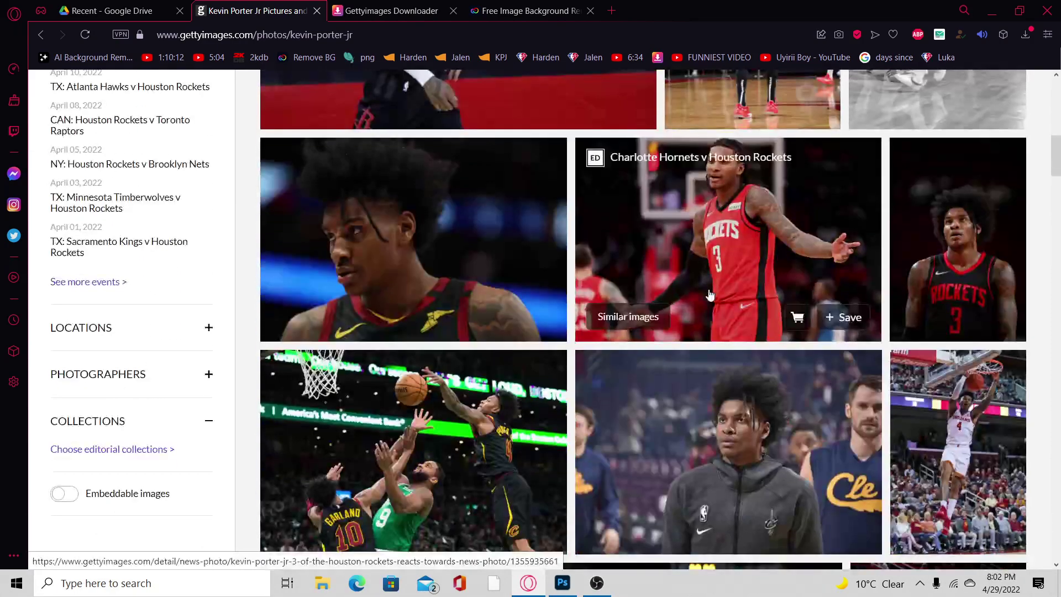
{"action": "scroll", "coordinate": [843, 366], "scroll_direction": "down", "scroll_amount": 6}
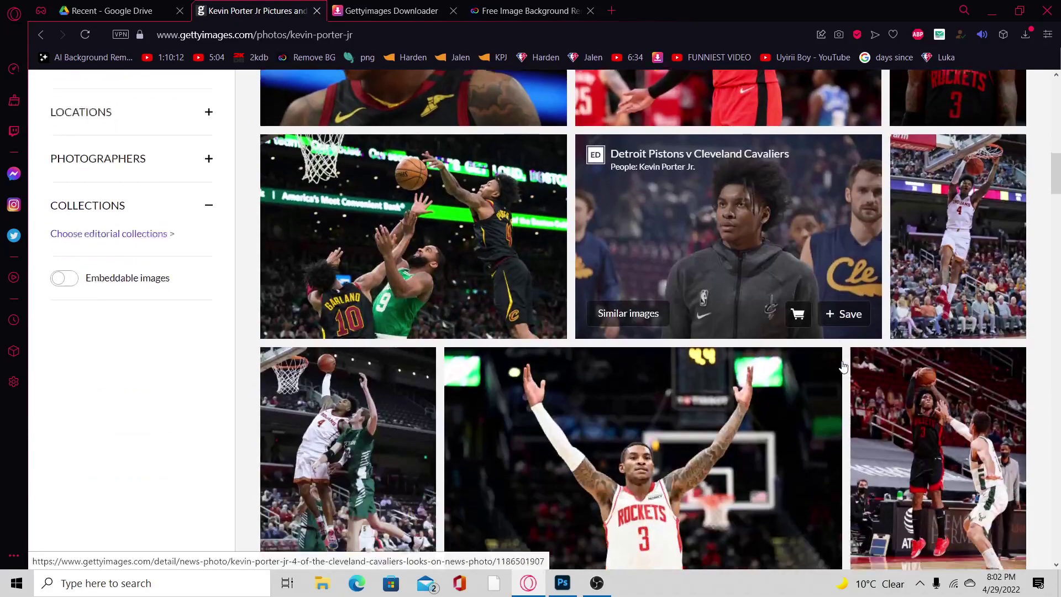
{"action": "scroll", "coordinate": [843, 366], "scroll_direction": "down", "scroll_amount": 9}
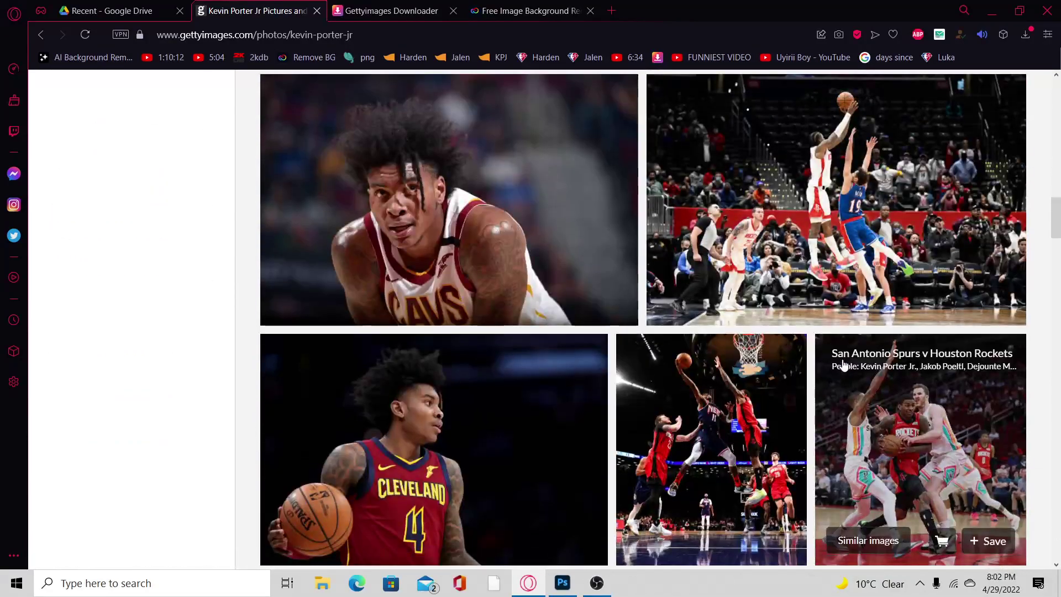
{"action": "scroll", "coordinate": [844, 365], "scroll_direction": "down", "scroll_amount": 5}
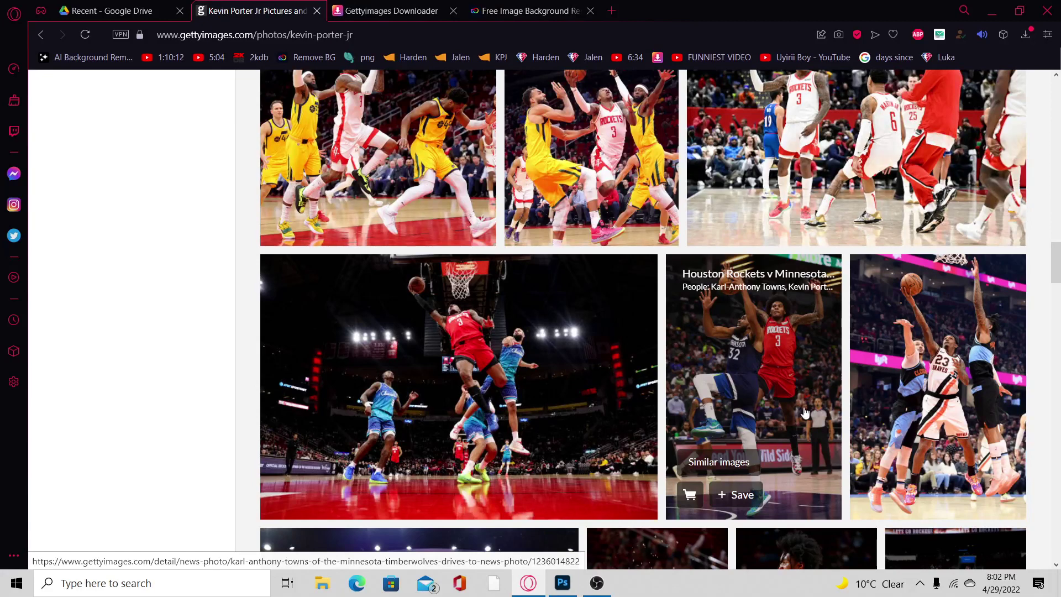
{"action": "left_click", "coordinate": [600, 587]}
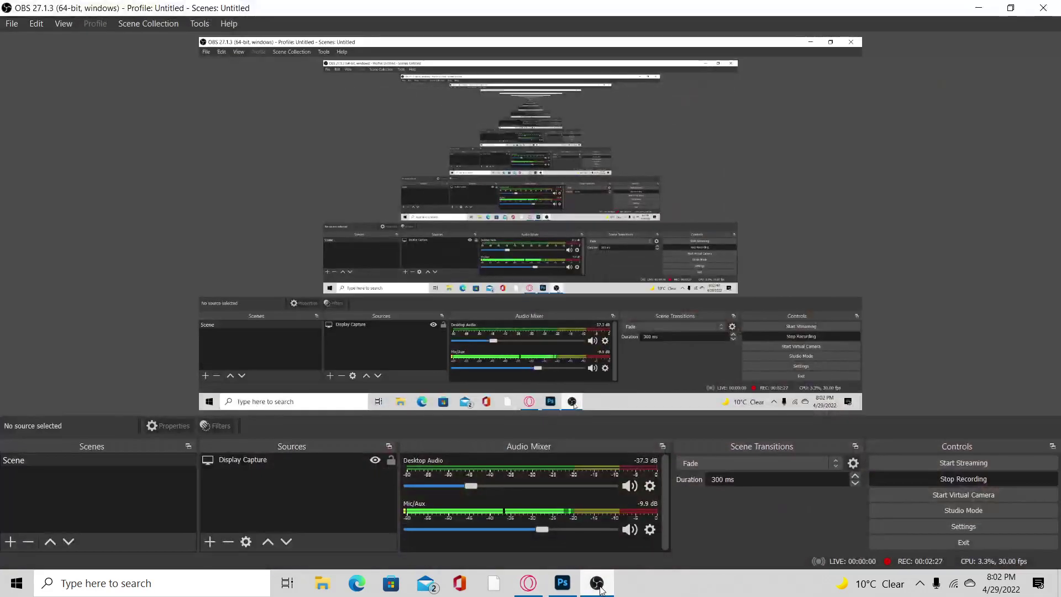
{"action": "left_click", "coordinate": [598, 585]}
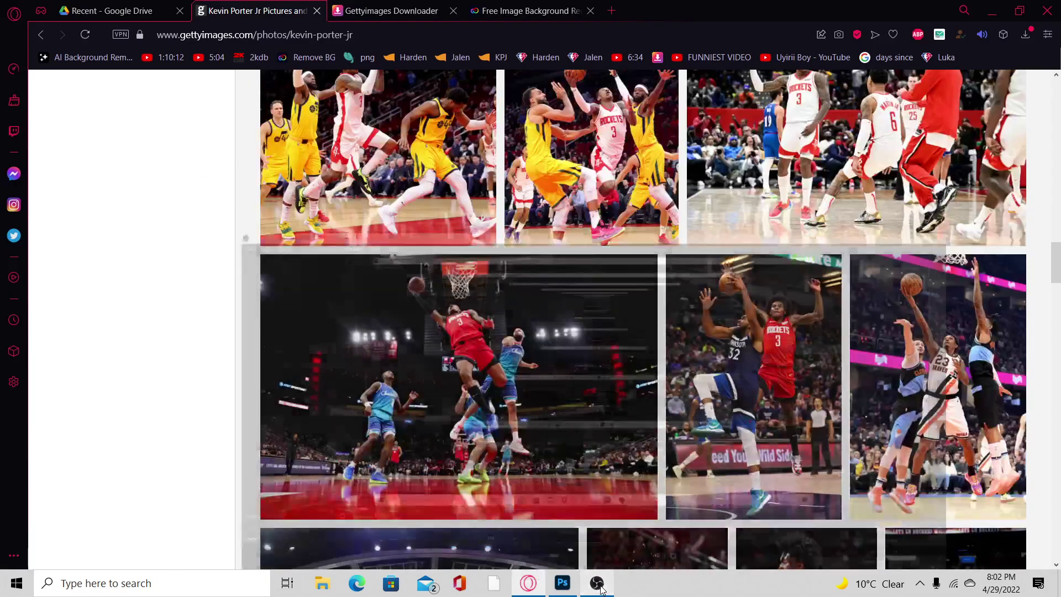
Look through the rest of the first page of Kevin Porter Jr photos and go to the next results page.
{"action": "scroll", "coordinate": [729, 308], "scroll_direction": "down", "scroll_amount": 6}
{"action": "scroll", "coordinate": [729, 307], "scroll_direction": "down", "scroll_amount": 5}
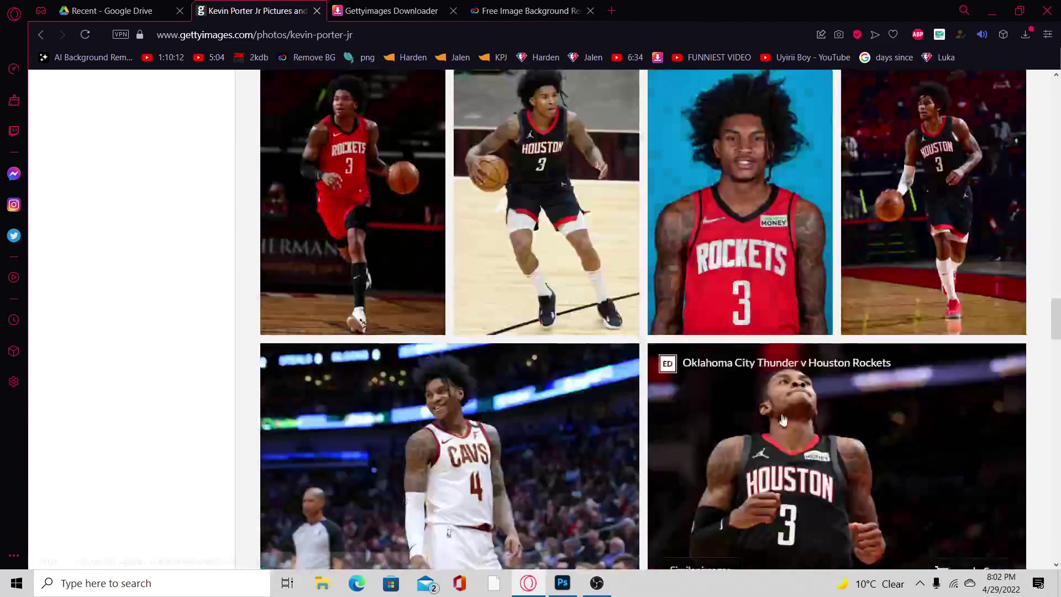
{"action": "scroll", "coordinate": [673, 453], "scroll_direction": "down", "scroll_amount": 9}
{"action": "scroll", "coordinate": [674, 453], "scroll_direction": "down", "scroll_amount": 12}
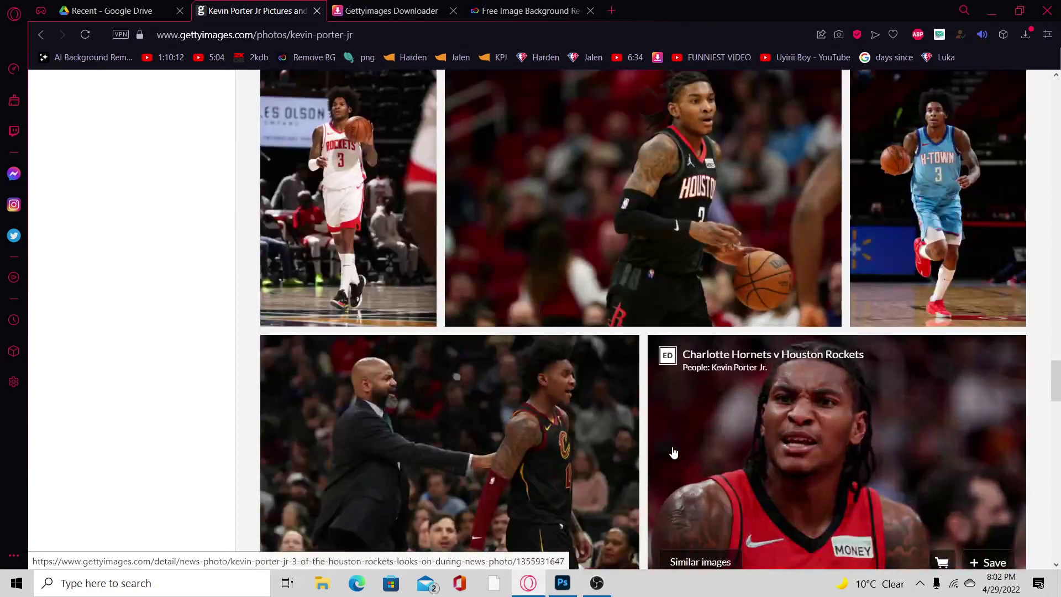
{"action": "scroll", "coordinate": [674, 453], "scroll_direction": "down", "scroll_amount": 10}
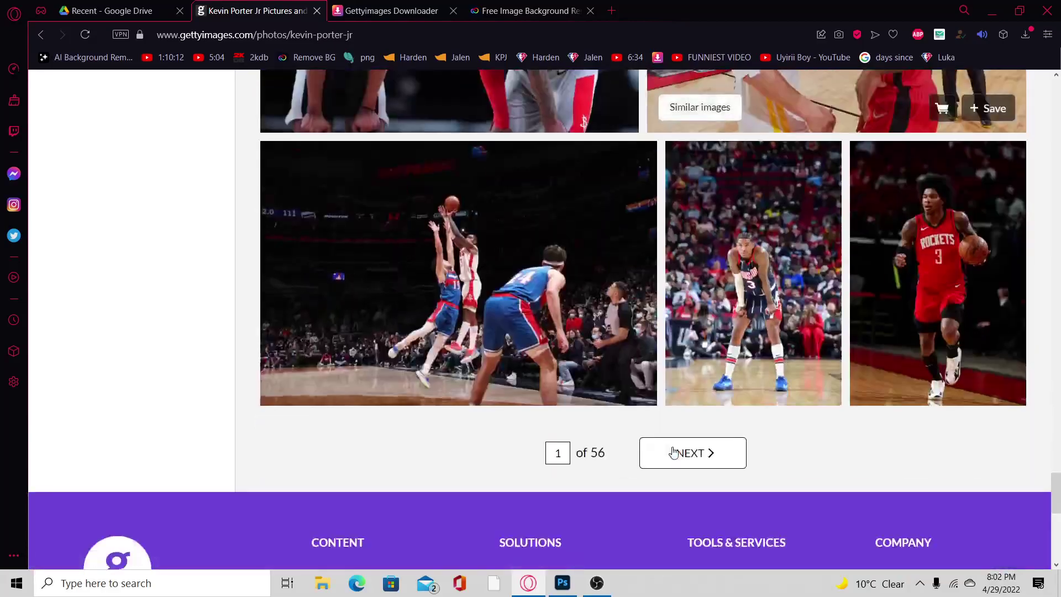
{"action": "left_click", "coordinate": [680, 463]}
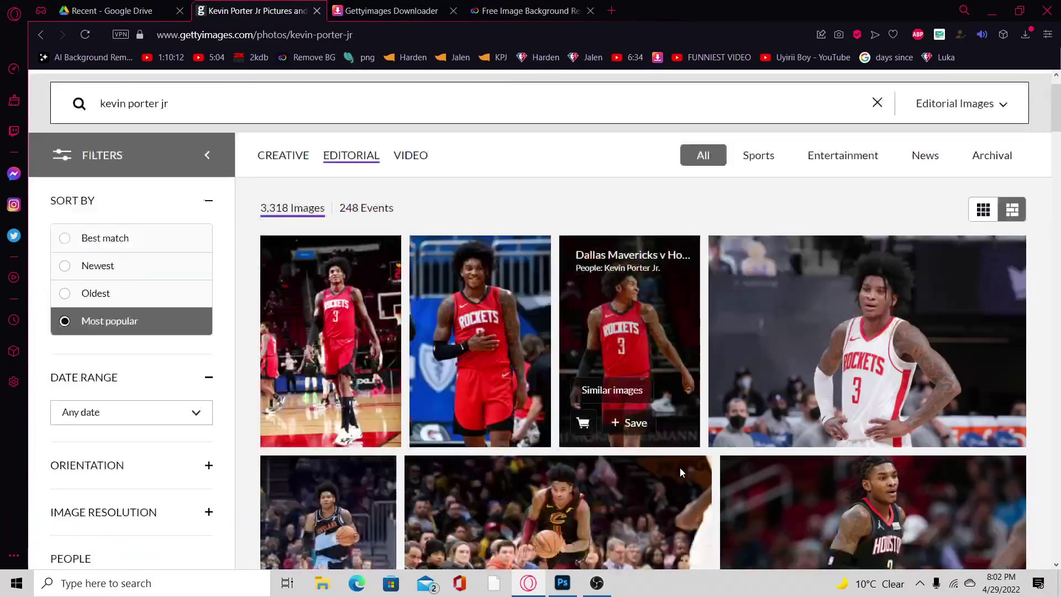
Skim the second results page, jump to page 6 of the Kevin Porter Jr results and look over its photos.
{"action": "scroll", "coordinate": [680, 468], "scroll_direction": "down", "scroll_amount": 4}
{"action": "scroll", "coordinate": [682, 473], "scroll_direction": "down", "scroll_amount": 6}
{"action": "scroll", "coordinate": [681, 474], "scroll_direction": "down", "scroll_amount": 15}
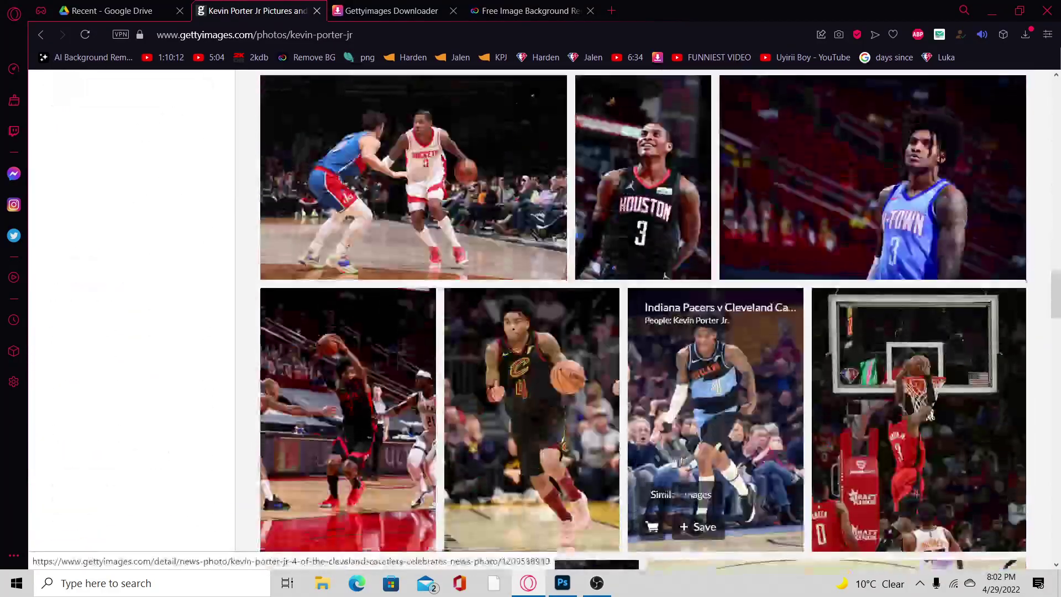
{"action": "scroll", "coordinate": [608, 420], "scroll_direction": "down", "scroll_amount": 2}
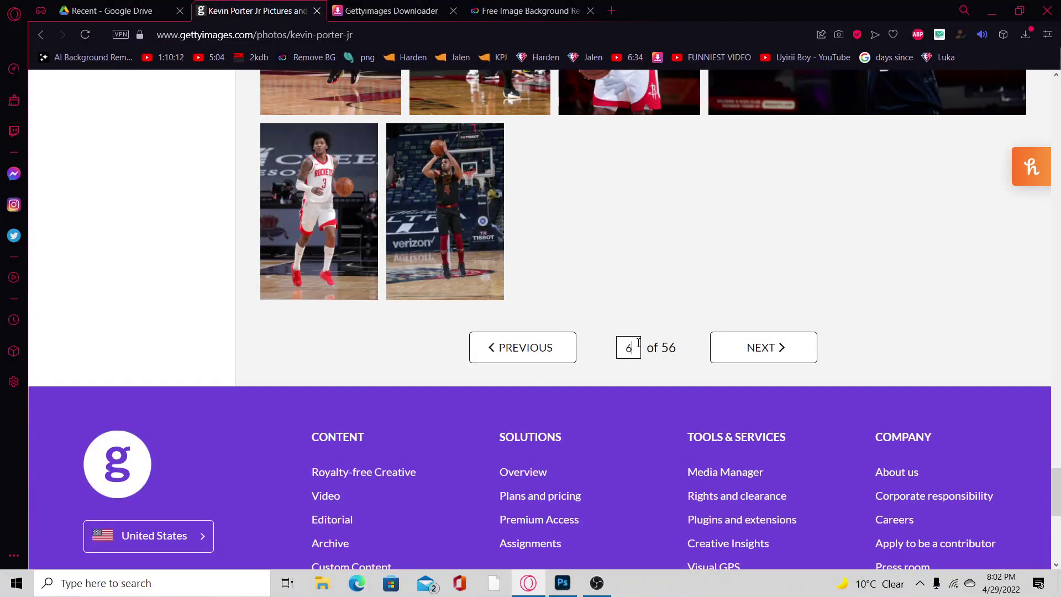
{"action": "key", "text": "Return"}
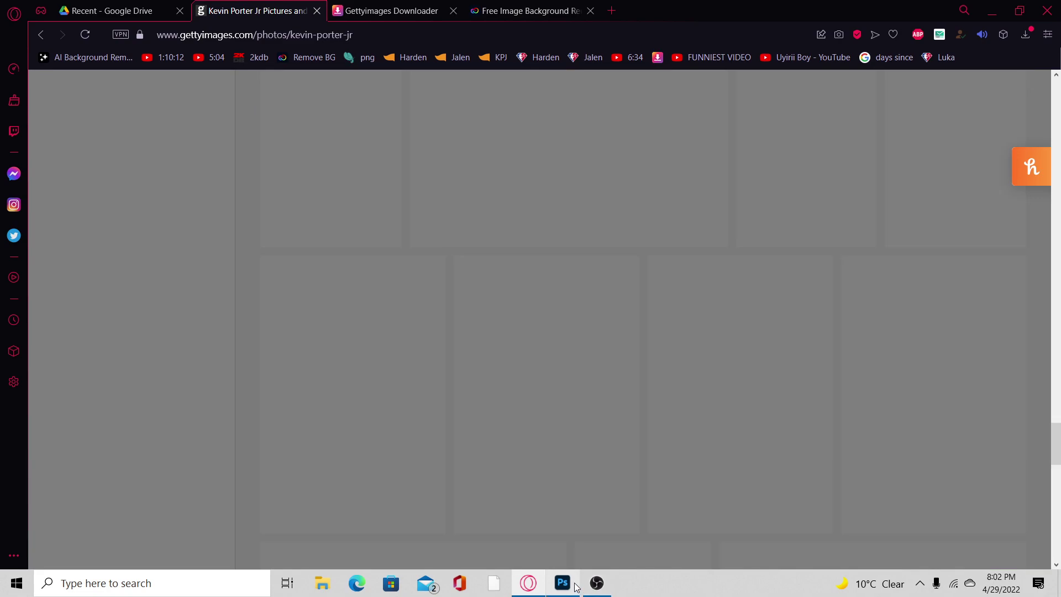
{"action": "mouse_move", "coordinate": [585, 585]}
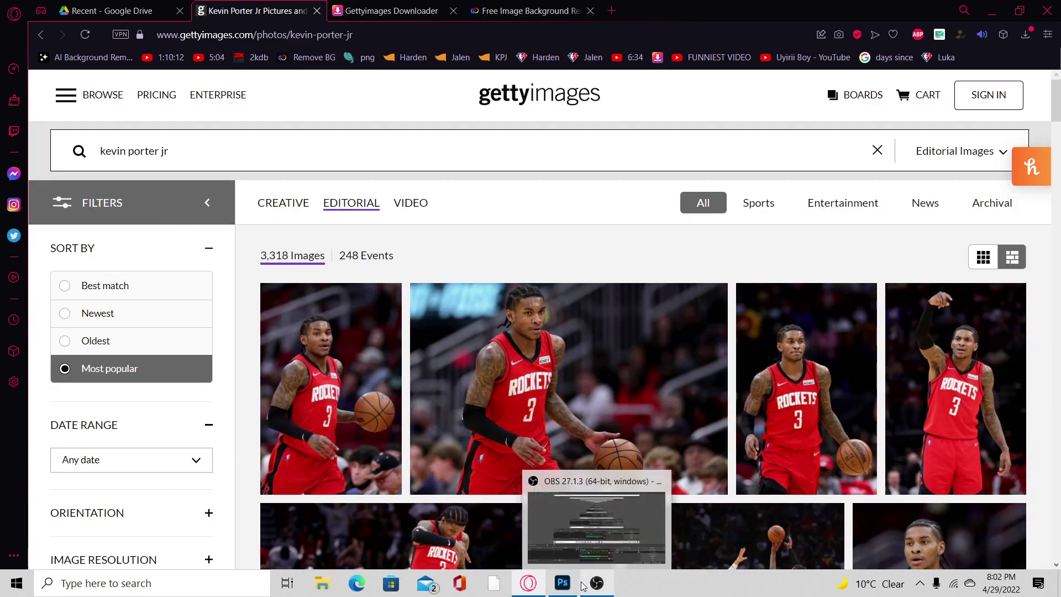
{"action": "scroll", "coordinate": [438, 348], "scroll_direction": "down", "scroll_amount": 8}
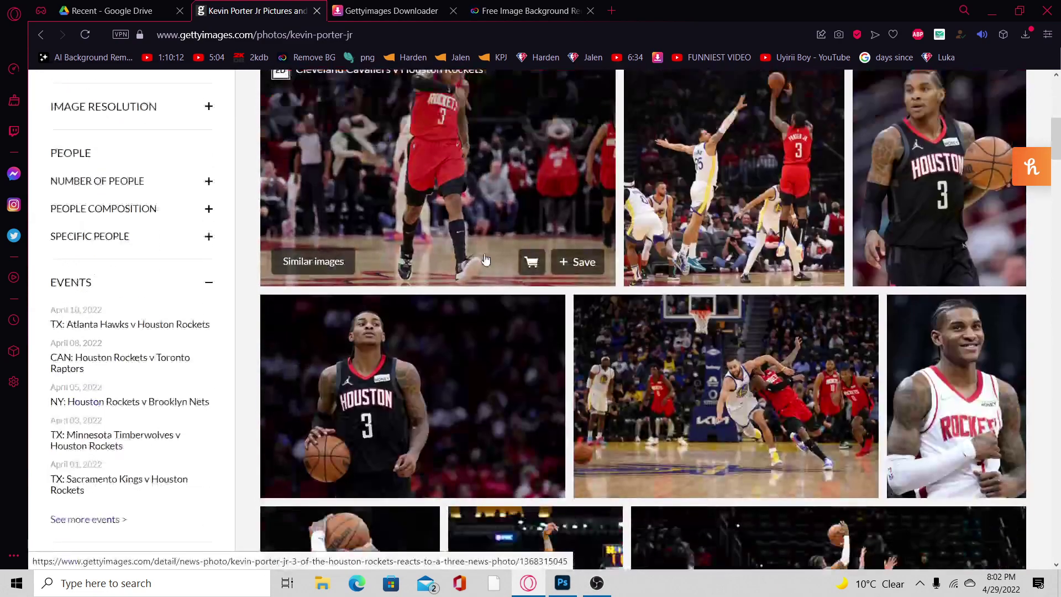
{"action": "scroll", "coordinate": [486, 260], "scroll_direction": "down", "scroll_amount": 20}
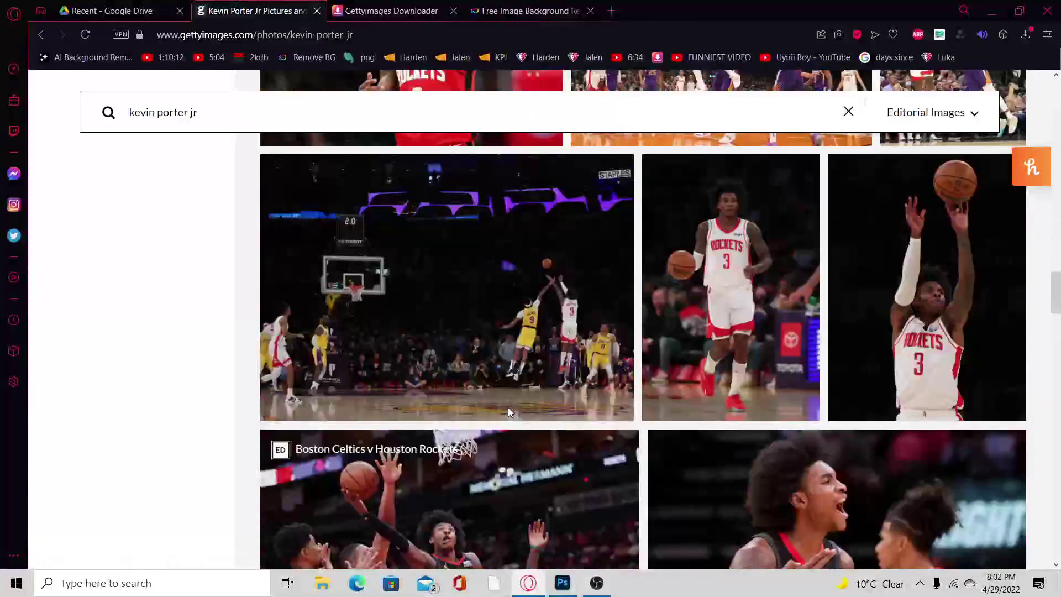
Switch to Photoshop and open the kpj photo from the Downloads folder.
{"action": "left_click", "coordinate": [562, 584]}
{"action": "left_click", "coordinate": [30, 8]}
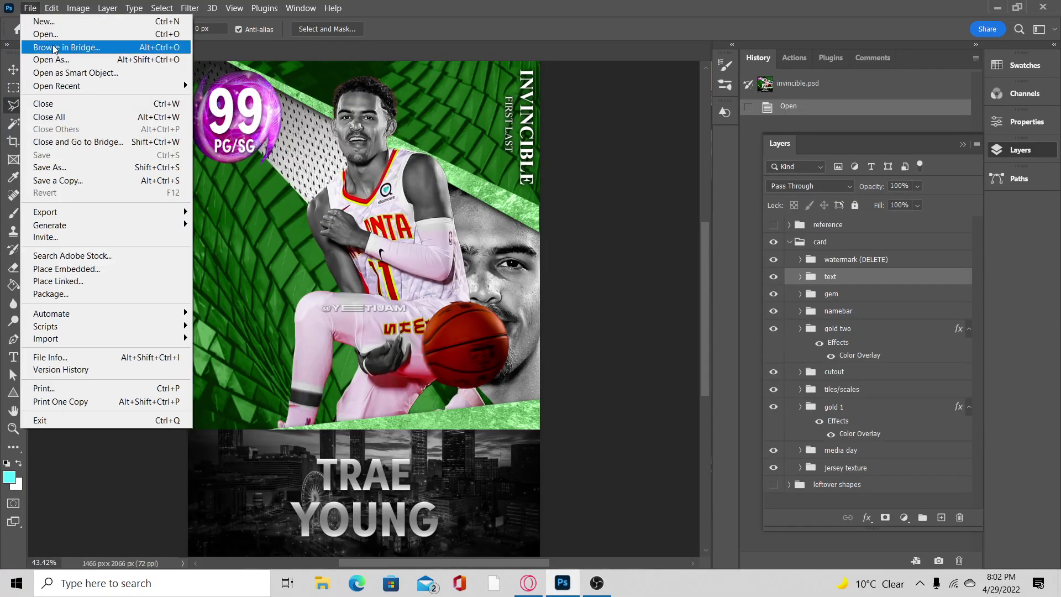
{"action": "left_click", "coordinate": [77, 36]}
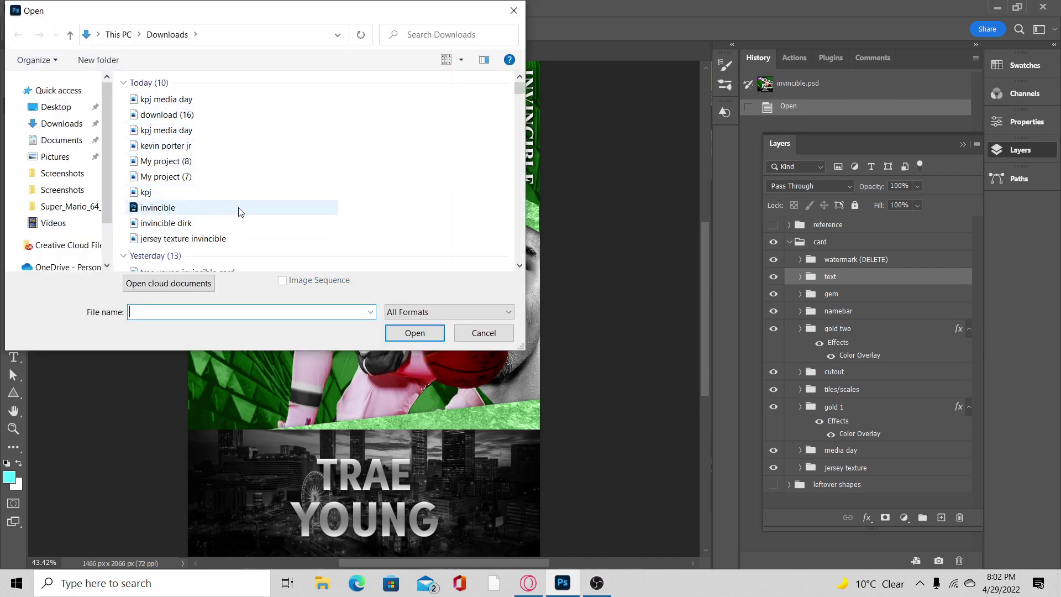
{"action": "double_click", "coordinate": [238, 193]}
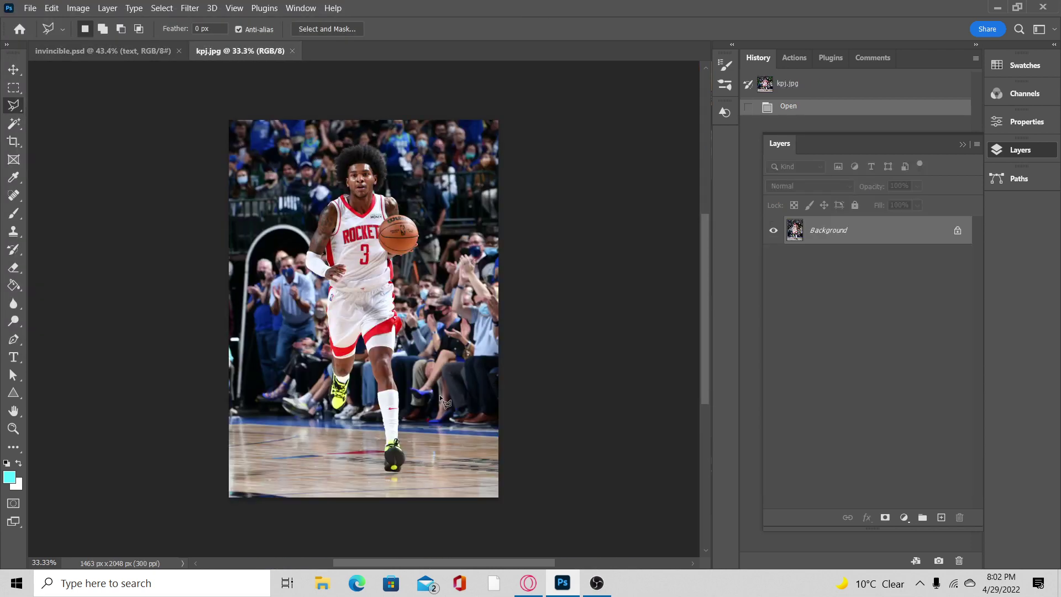
Return to the browser and search through the photos on results page 6 for one to use on the card.
{"action": "left_click", "coordinate": [529, 583]}
{"action": "scroll", "coordinate": [600, 442], "scroll_direction": "down", "scroll_amount": 10}
{"action": "scroll", "coordinate": [605, 423], "scroll_direction": "down", "scroll_amount": 10}
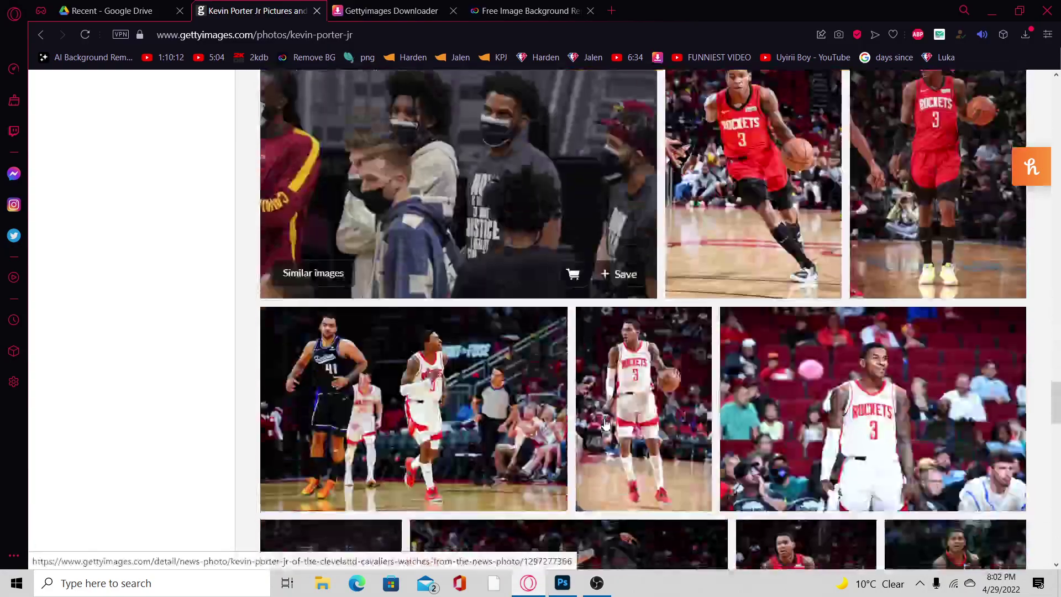
{"action": "scroll", "coordinate": [606, 414], "scroll_direction": "down", "scroll_amount": 5}
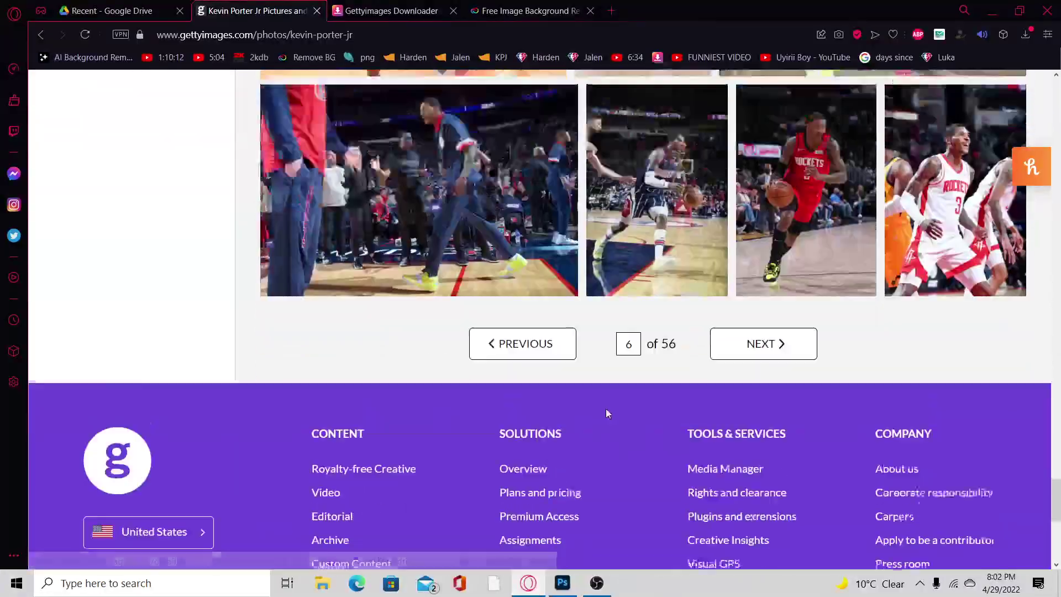
{"action": "scroll", "coordinate": [607, 409], "scroll_direction": "up", "scroll_amount": 12}
{"action": "scroll", "coordinate": [610, 411], "scroll_direction": "up", "scroll_amount": 8}
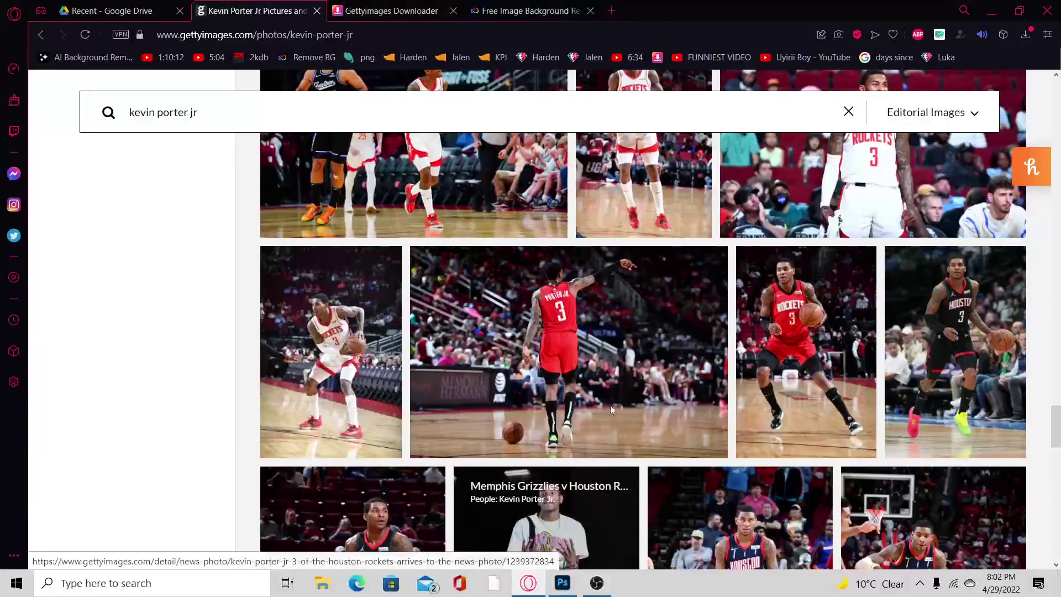
{"action": "scroll", "coordinate": [520, 364], "scroll_direction": "up", "scroll_amount": 10}
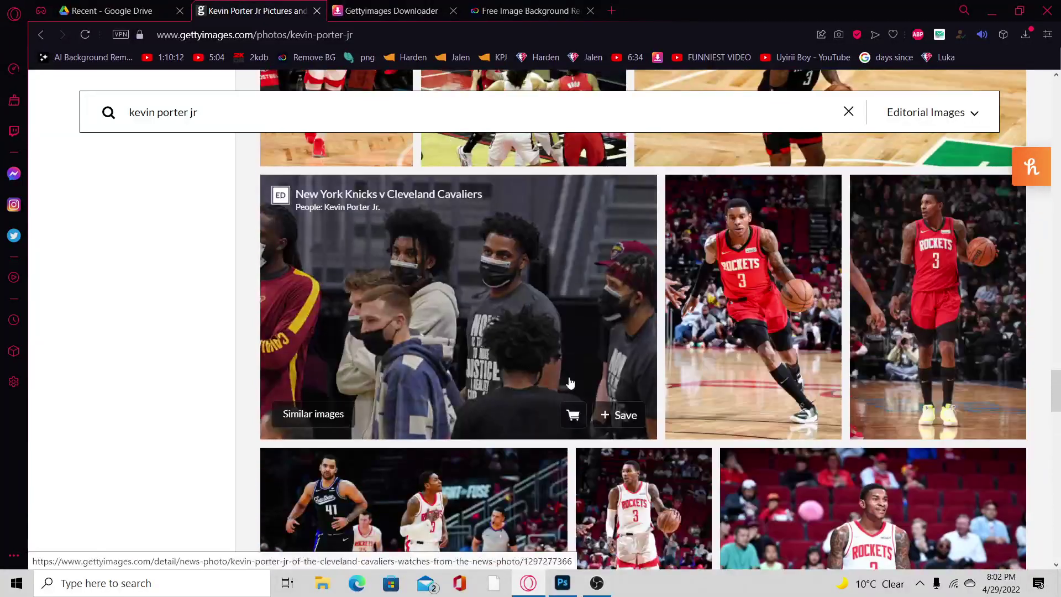
{"action": "scroll", "coordinate": [459, 398], "scroll_direction": "up", "scroll_amount": 10}
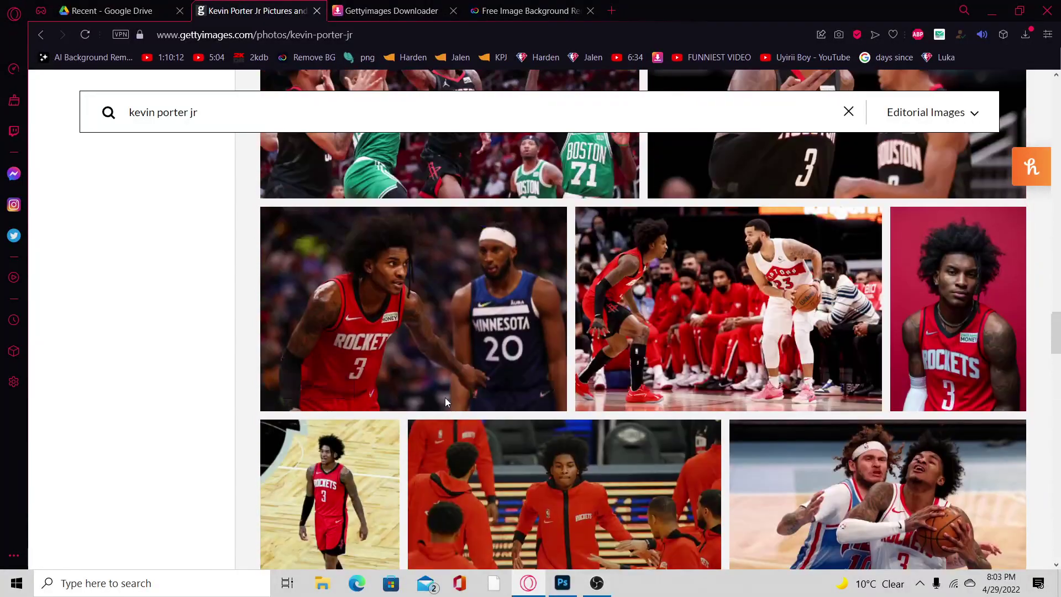
{"action": "scroll", "coordinate": [457, 399], "scroll_direction": "up", "scroll_amount": 10}
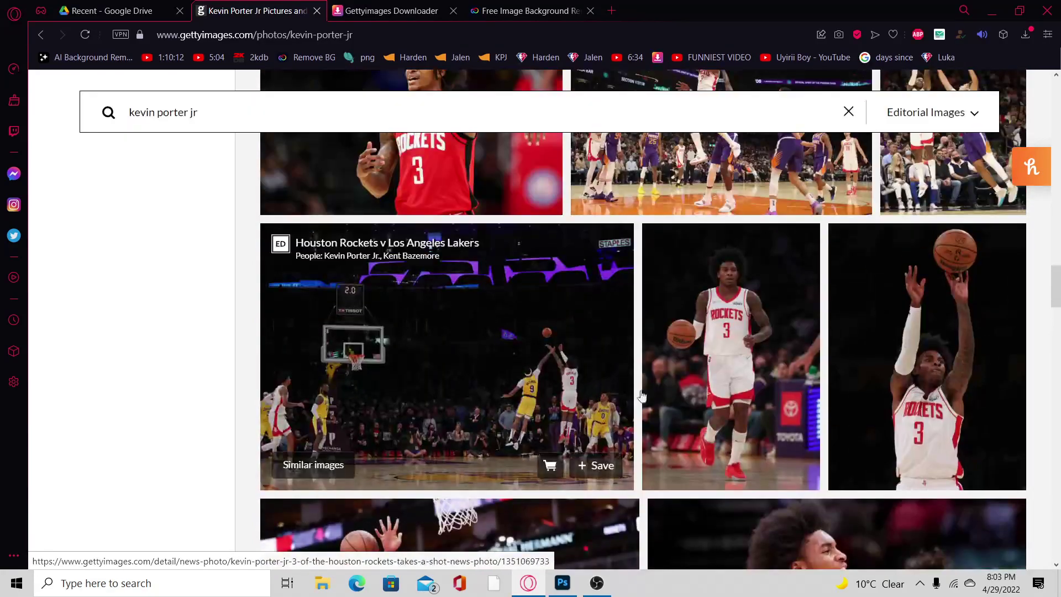
{"action": "scroll", "coordinate": [674, 389], "scroll_direction": "up", "scroll_amount": 10}
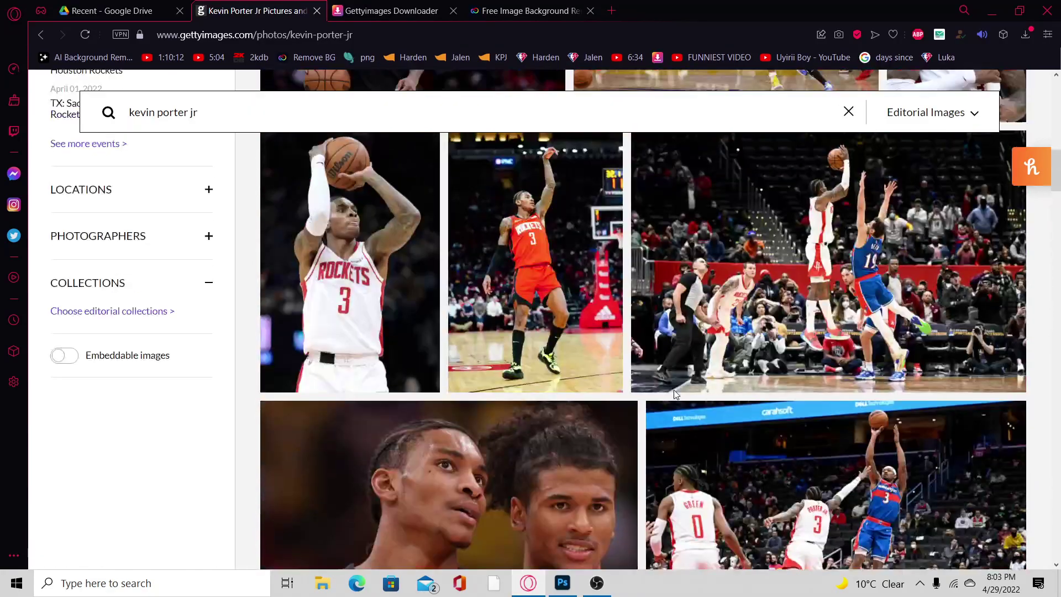
{"action": "scroll", "coordinate": [674, 392], "scroll_direction": "up", "scroll_amount": 5}
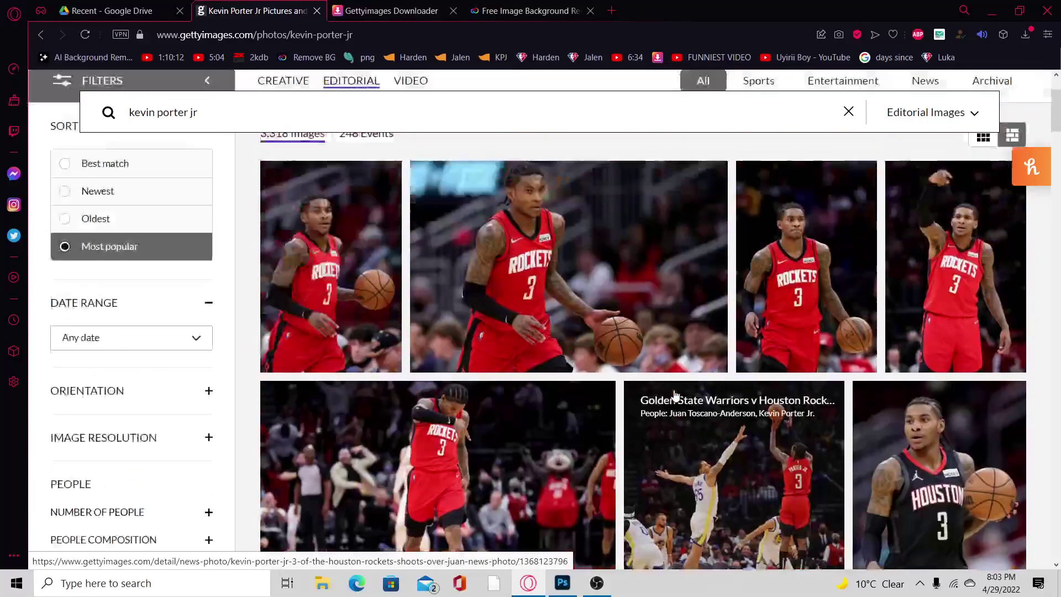
{"action": "scroll", "coordinate": [680, 392], "scroll_direction": "down", "scroll_amount": 15}
{"action": "scroll", "coordinate": [685, 393], "scroll_direction": "down", "scroll_amount": 8}
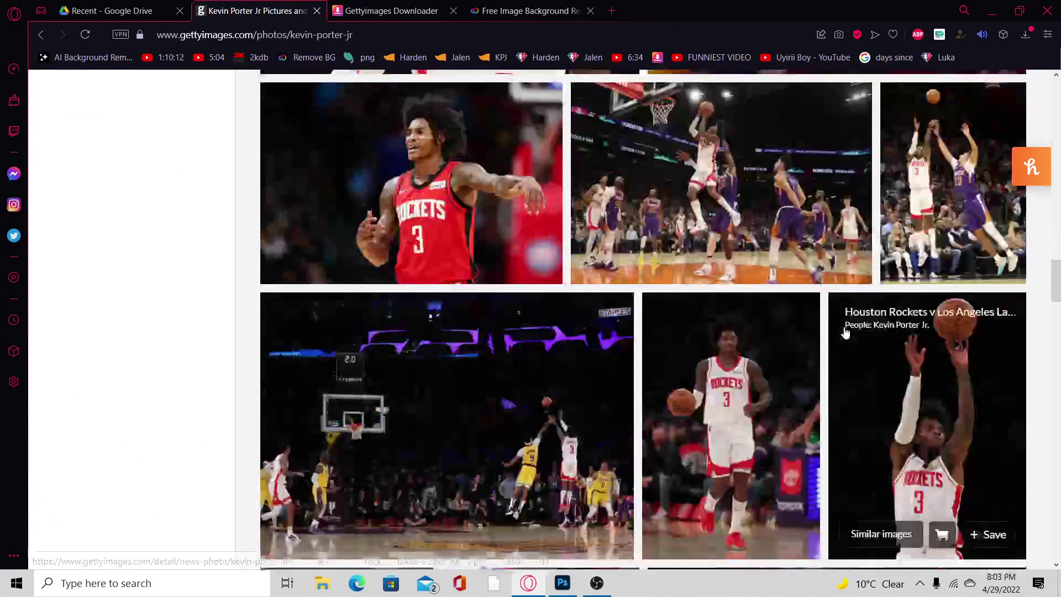
Copy the page address of the Houston Rockets v Los Angeles Lakers photo showing Kevin Porter Jr dribbling in a white jersey, and close its window.
{"action": "left_click", "coordinate": [660, 94]}
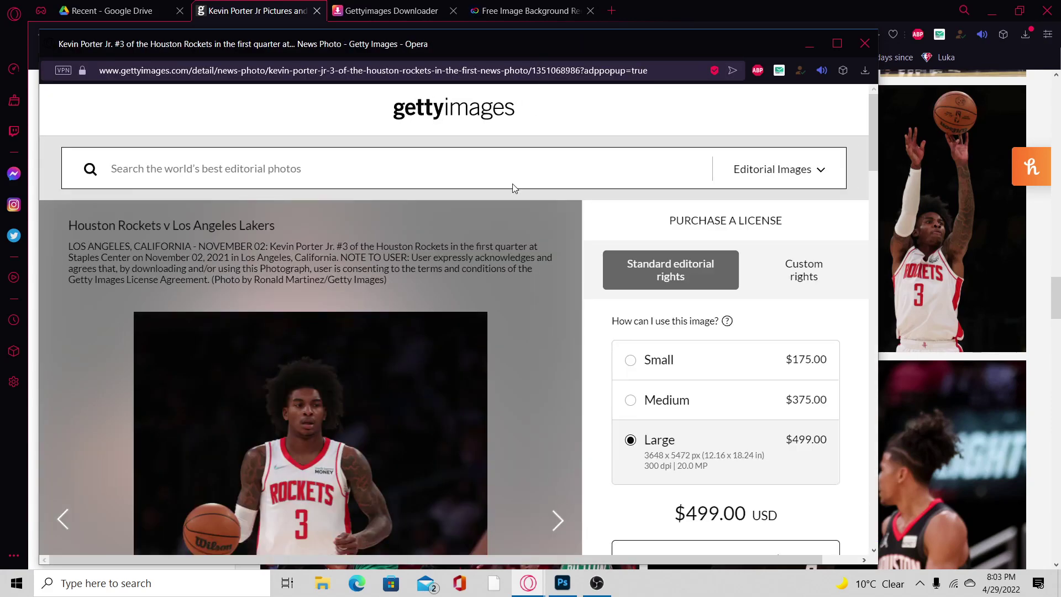
{"action": "scroll", "coordinate": [426, 240], "scroll_direction": "down", "scroll_amount": 7}
{"action": "scroll", "coordinate": [427, 230], "scroll_direction": "up", "scroll_amount": 6}
{"action": "scroll", "coordinate": [427, 230], "scroll_direction": "down", "scroll_amount": 1}
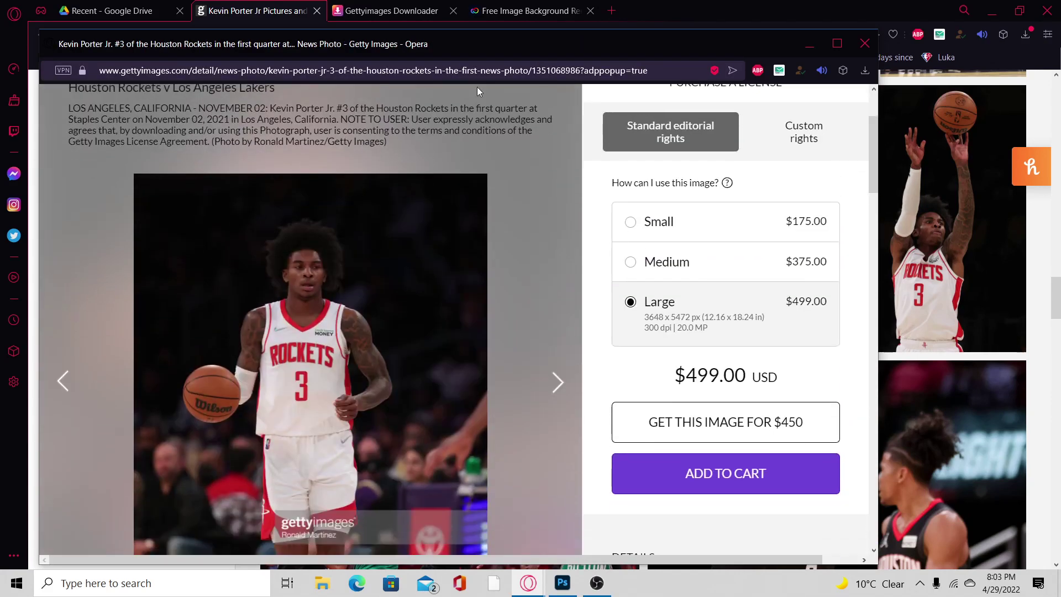
{"action": "double_click", "coordinate": [490, 70]}
{"action": "left_click_drag", "start_coordinate": [651, 70], "coordinate": [58, 89]}
{"action": "key", "text": "ctrl+c"}
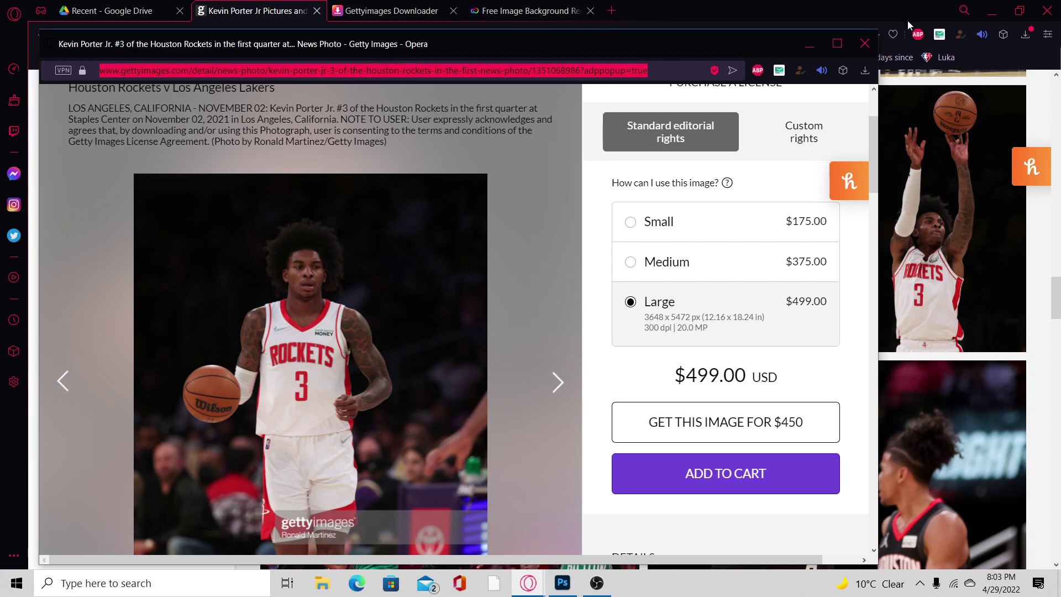
{"action": "left_click", "coordinate": [866, 46]}
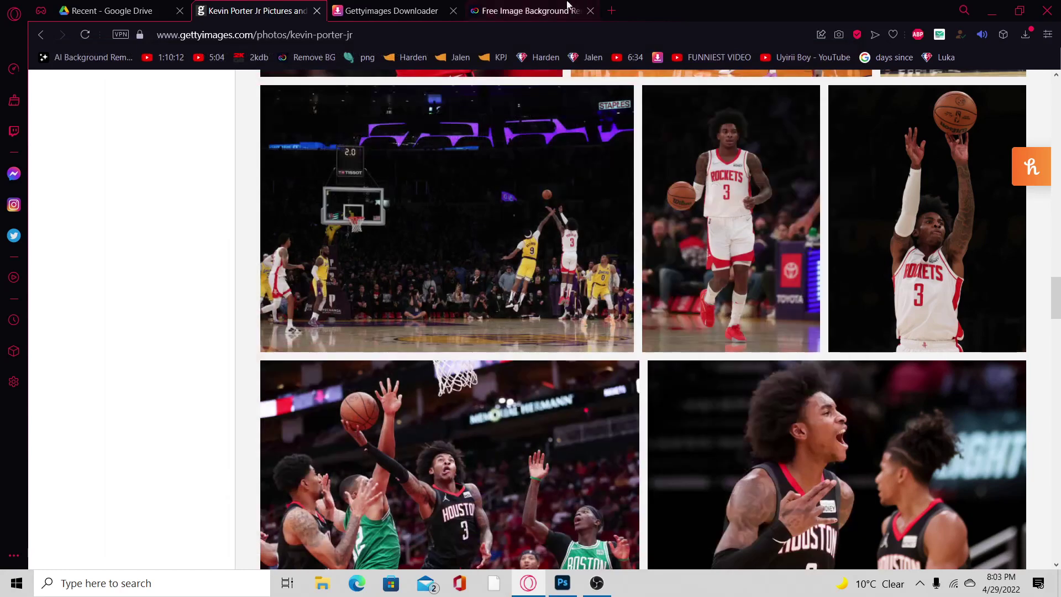
Switch to the Gettyimages Downloader page and reload it to get an empty link form.
{"action": "left_click", "coordinate": [419, 7]}
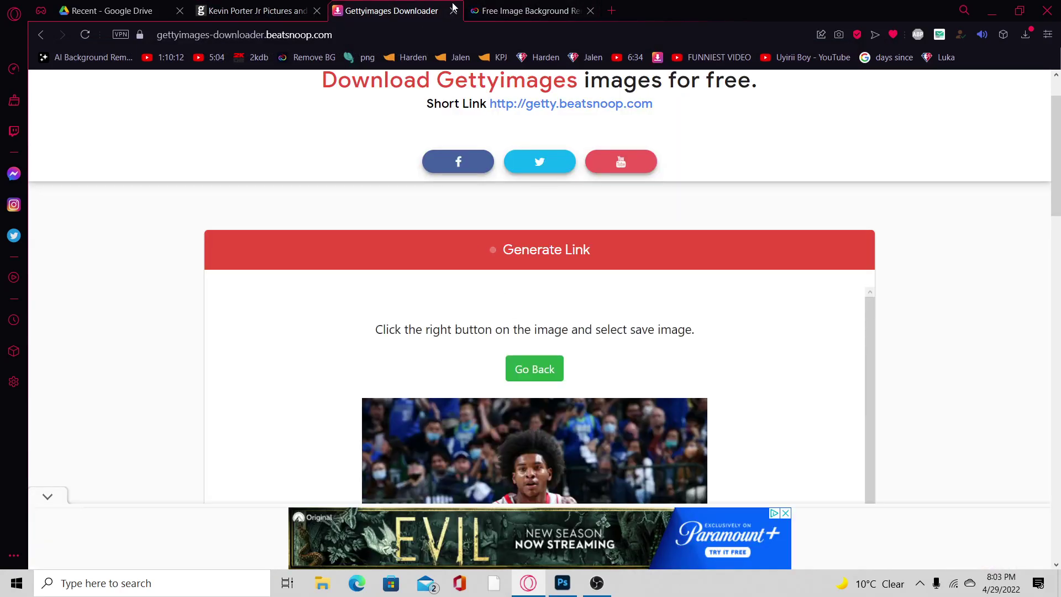
{"action": "left_click", "coordinate": [453, 36]}
{"action": "key", "text": "Return"}
{"action": "scroll", "coordinate": [543, 332], "scroll_direction": "down", "scroll_amount": 2}
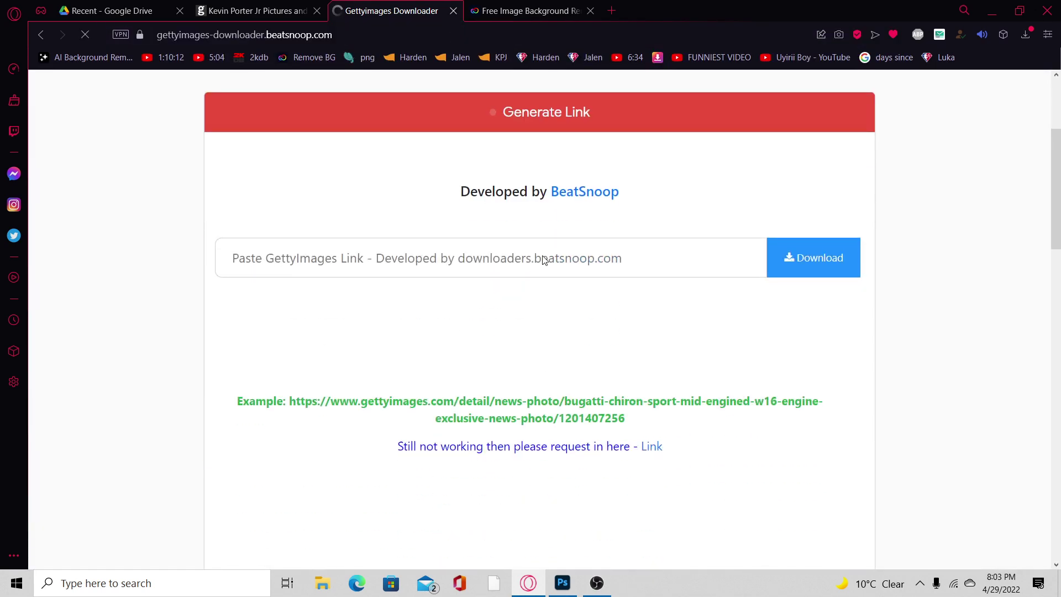
Submit the copied Getty photo link to the downloader and inspect the generated image from head to toe.
{"action": "left_click", "coordinate": [552, 259]}
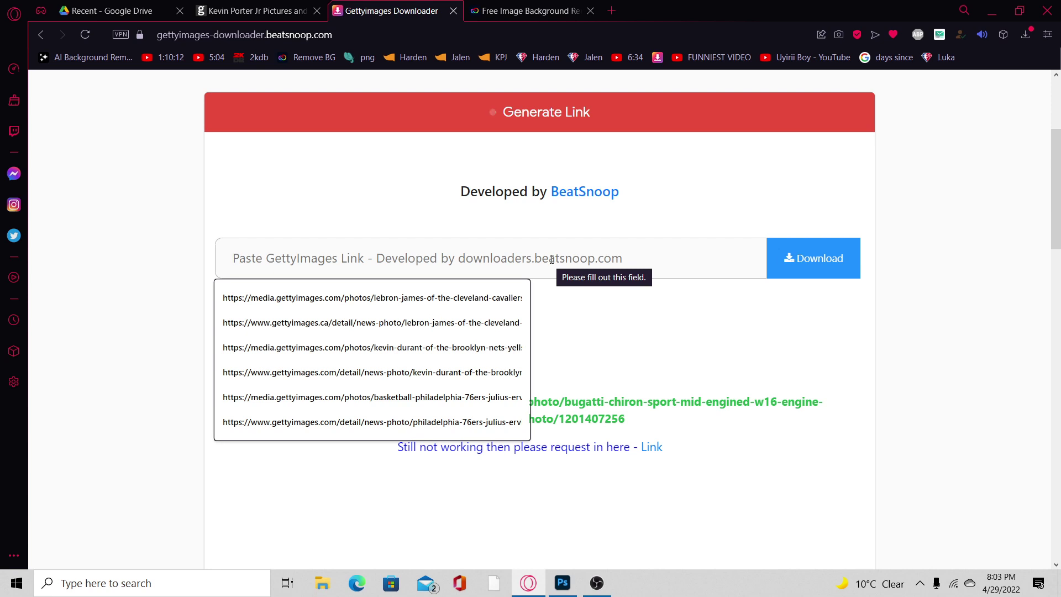
{"action": "key", "text": "ctrl+v"}
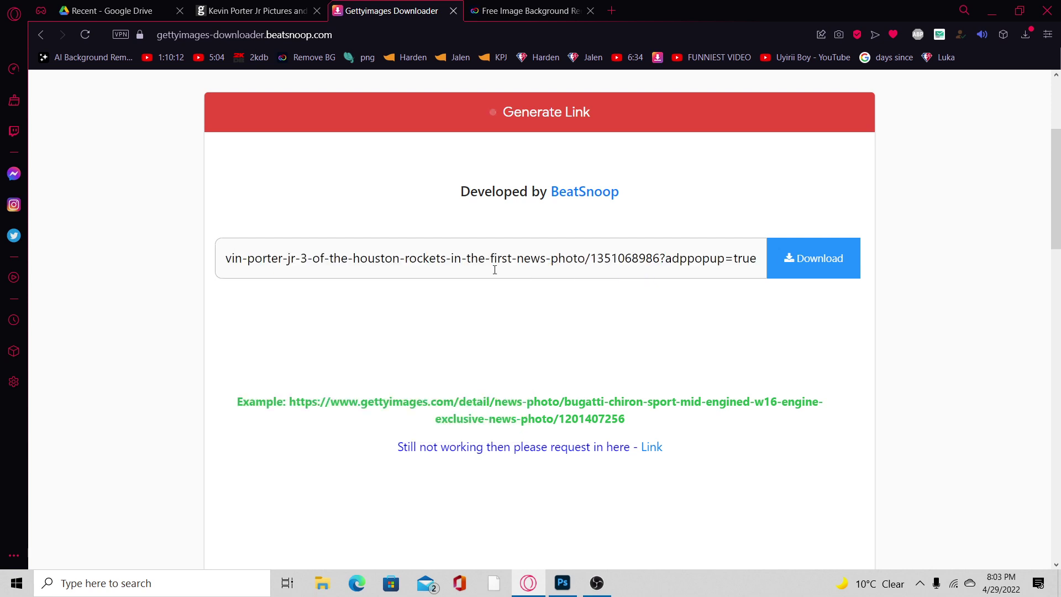
{"action": "left_click", "coordinate": [804, 261]}
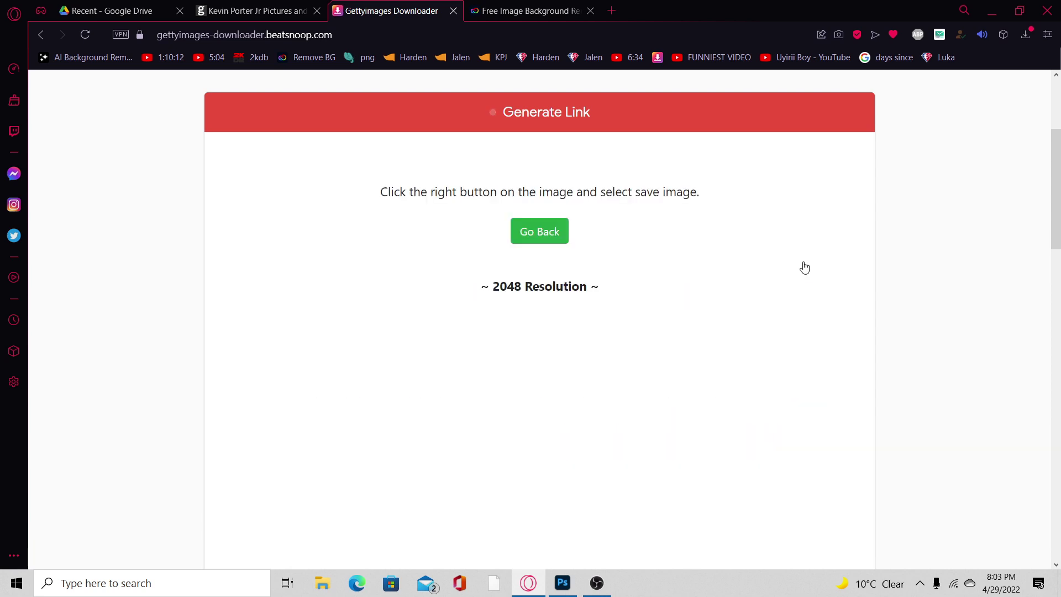
{"action": "scroll", "coordinate": [621, 284], "scroll_direction": "down", "scroll_amount": 2}
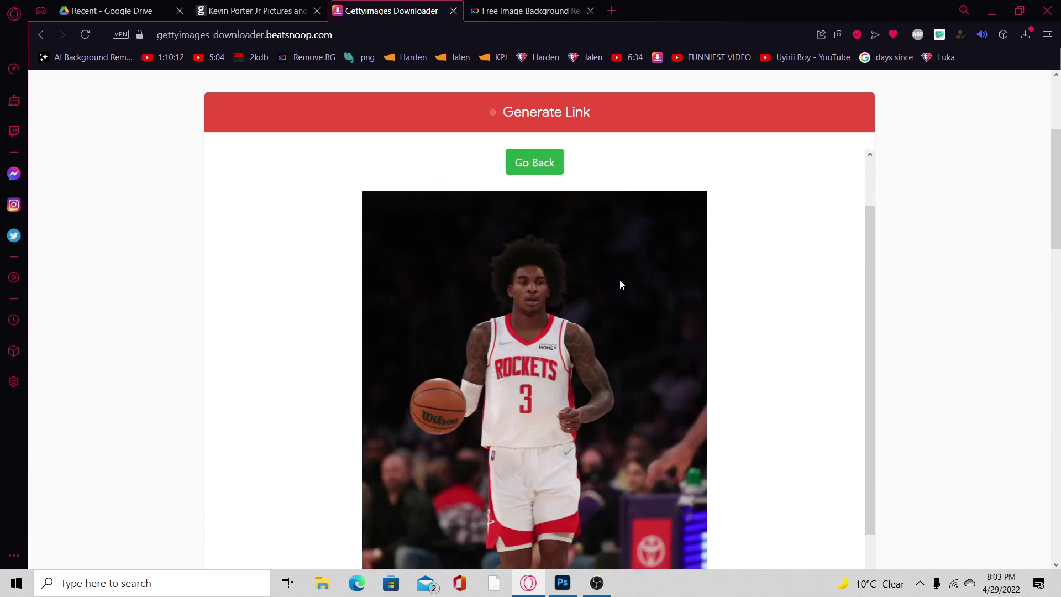
{"action": "scroll", "coordinate": [620, 284], "scroll_direction": "down", "scroll_amount": 2}
{"action": "scroll", "coordinate": [620, 284], "scroll_direction": "up", "scroll_amount": 2}
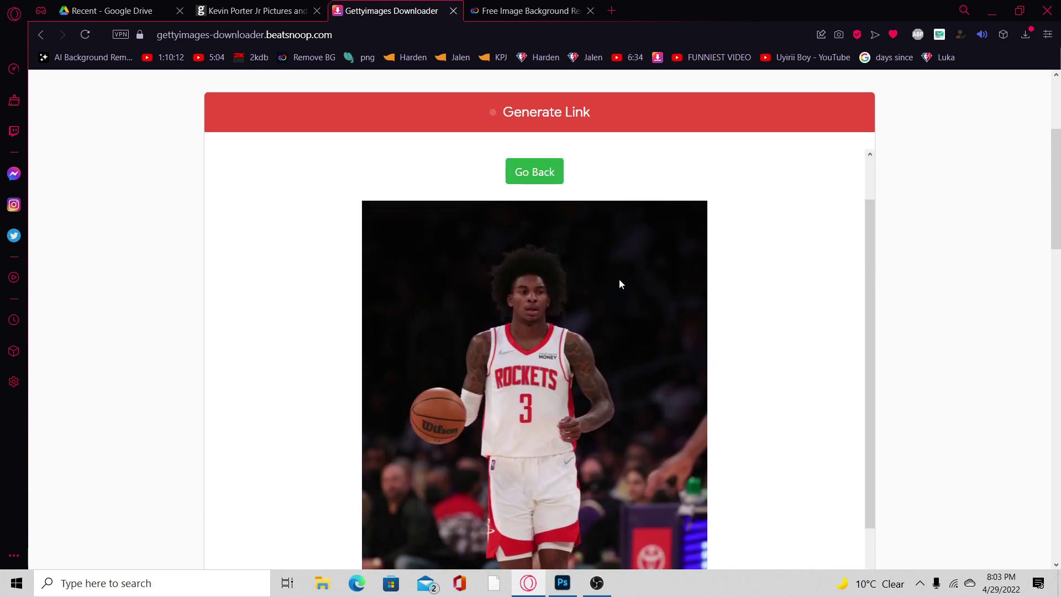
{"action": "scroll", "coordinate": [619, 284], "scroll_direction": "down", "scroll_amount": 4}
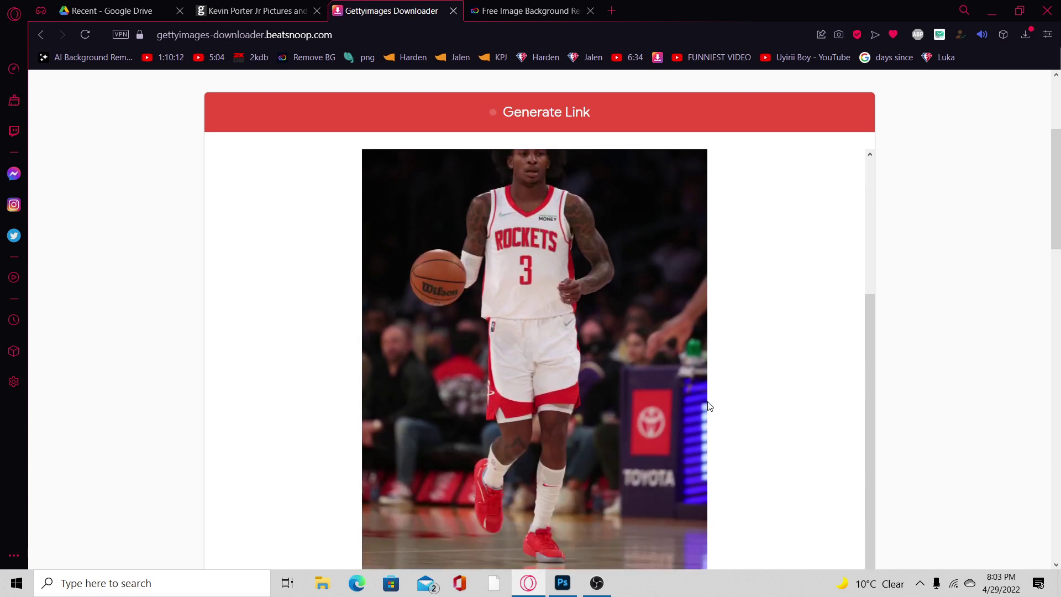
{"action": "scroll", "coordinate": [709, 405], "scroll_direction": "up", "scroll_amount": 4}
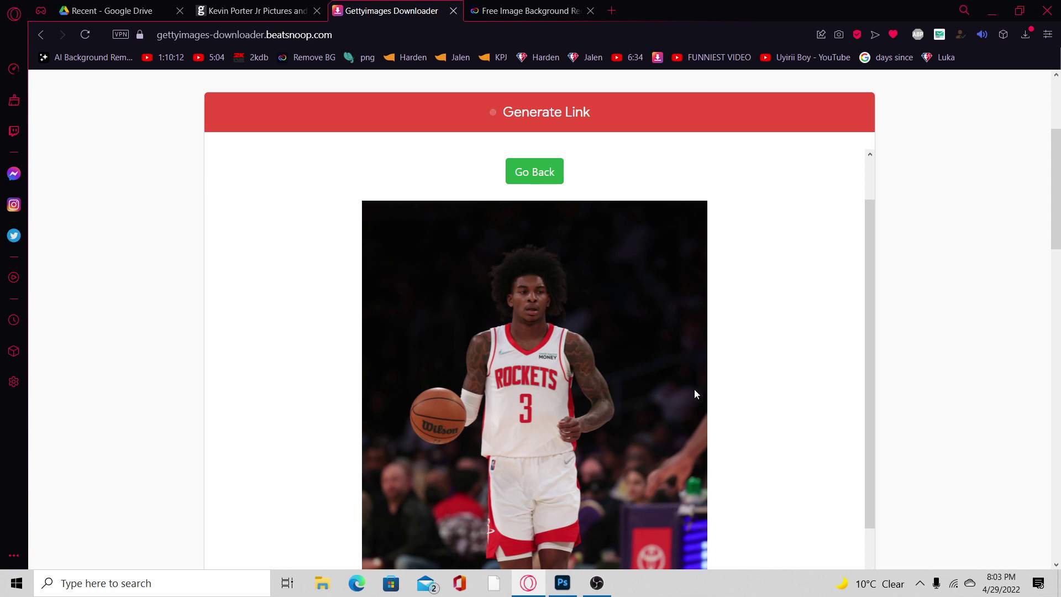
Switch to the Adobe Express page and open its free background remover's photo upload page in a new tab.
{"action": "left_click", "coordinate": [560, 5]}
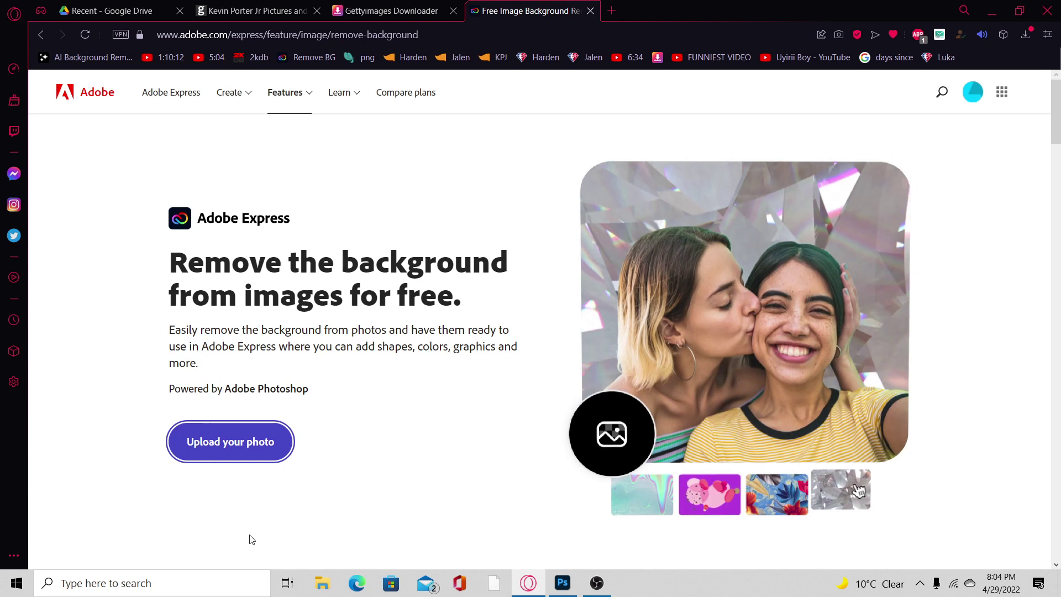
{"action": "left_click", "coordinate": [263, 446]}
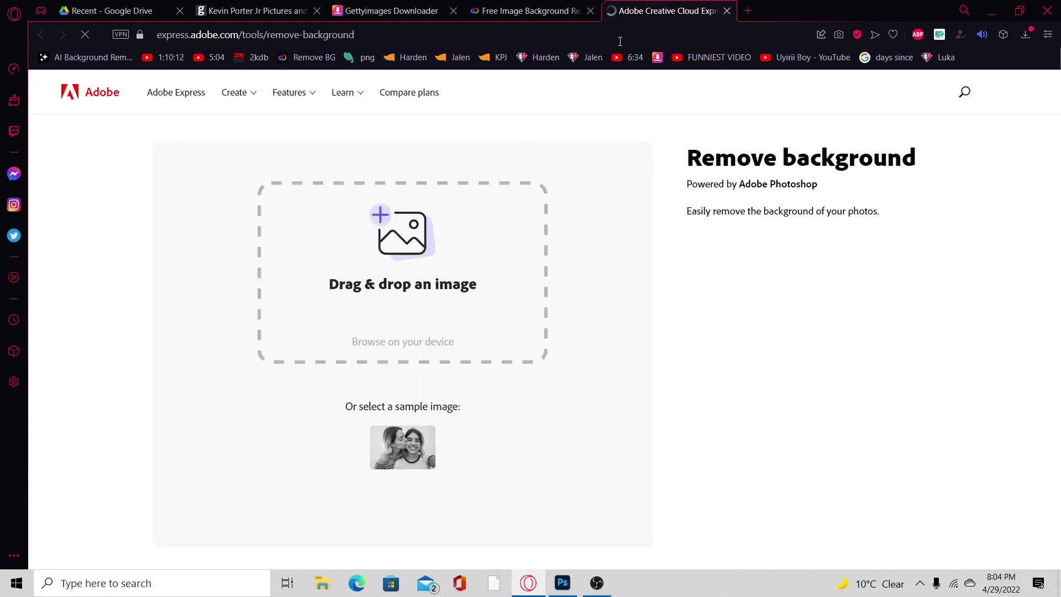
{"action": "key", "text": "ctrl+shift+Tab"}
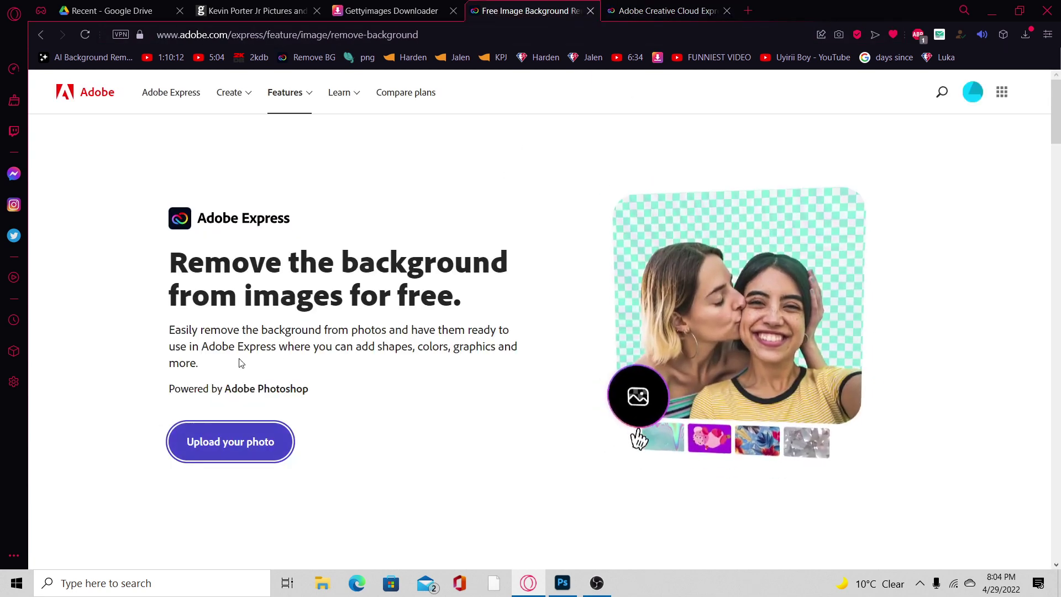
{"action": "left_click", "coordinate": [663, 11]}
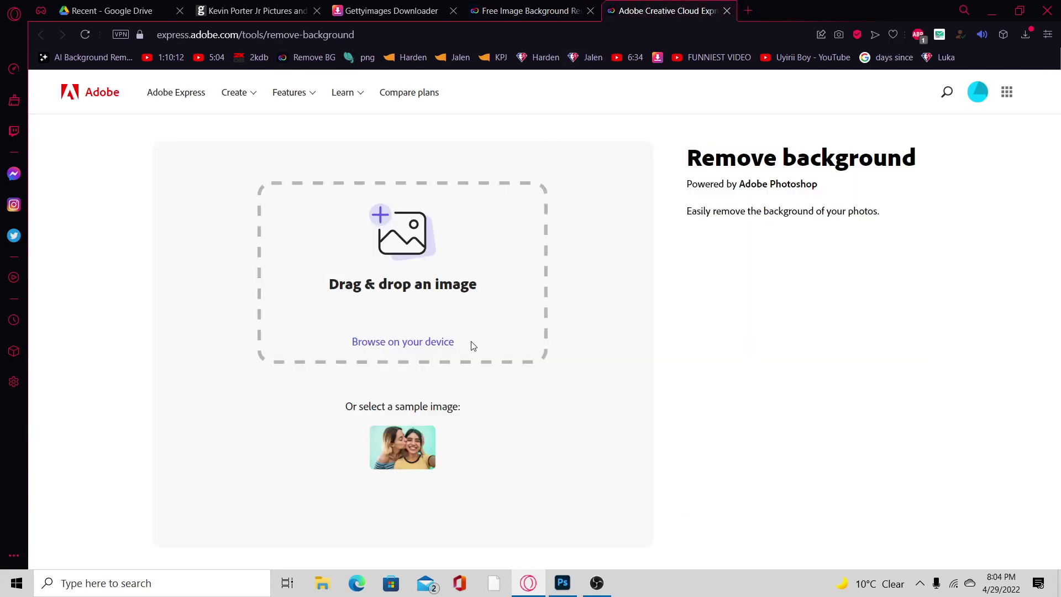
{"action": "left_click", "coordinate": [445, 349]}
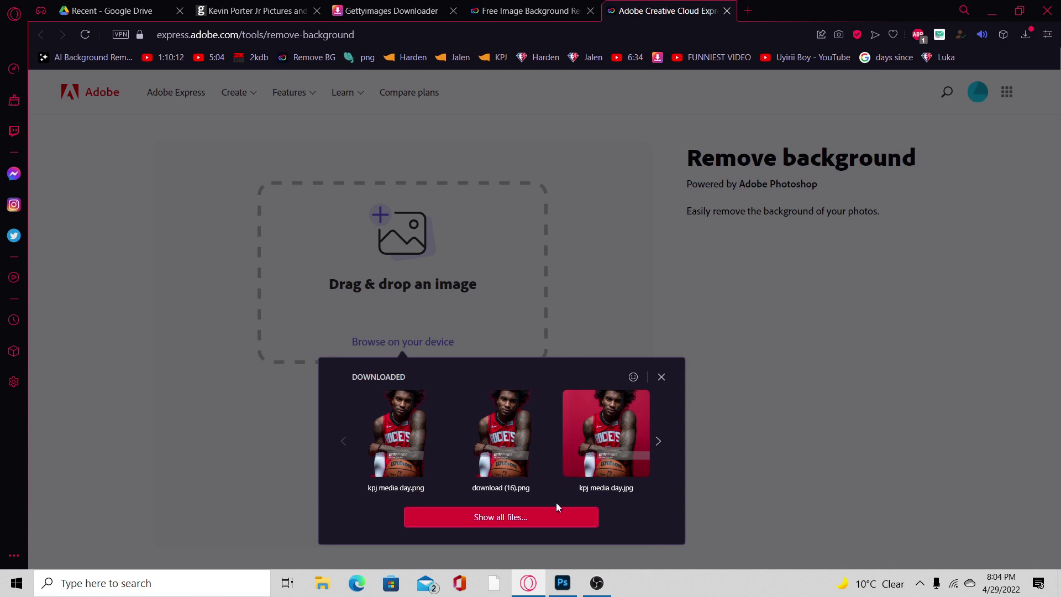
{"action": "left_click", "coordinate": [662, 378]}
{"action": "left_click", "coordinate": [697, 382]}
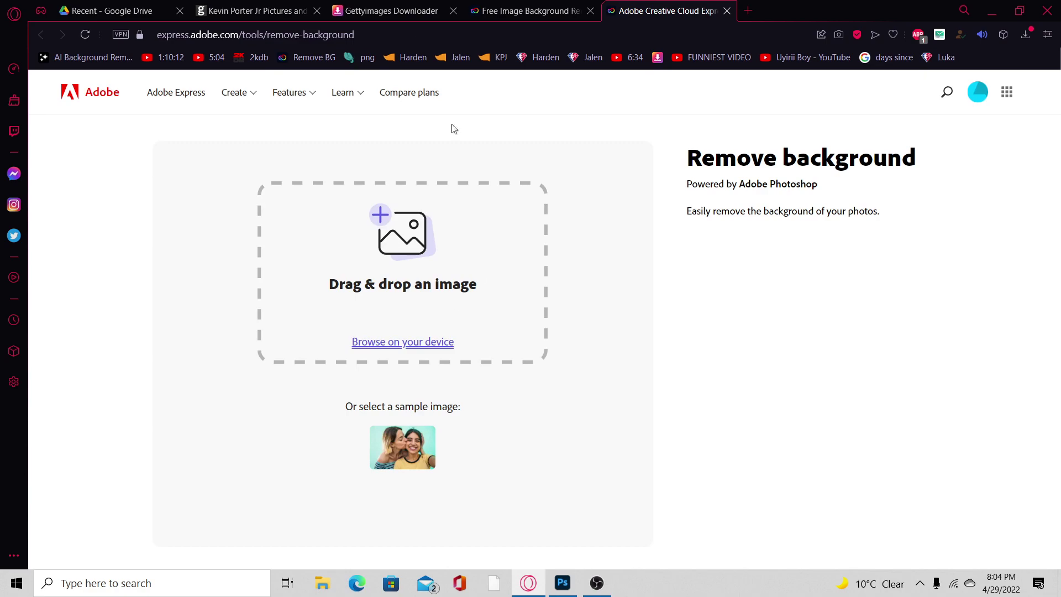
Return to Getty Images and search the editorial images for "kevin porter jr media day".
{"action": "left_click", "coordinate": [301, 8]}
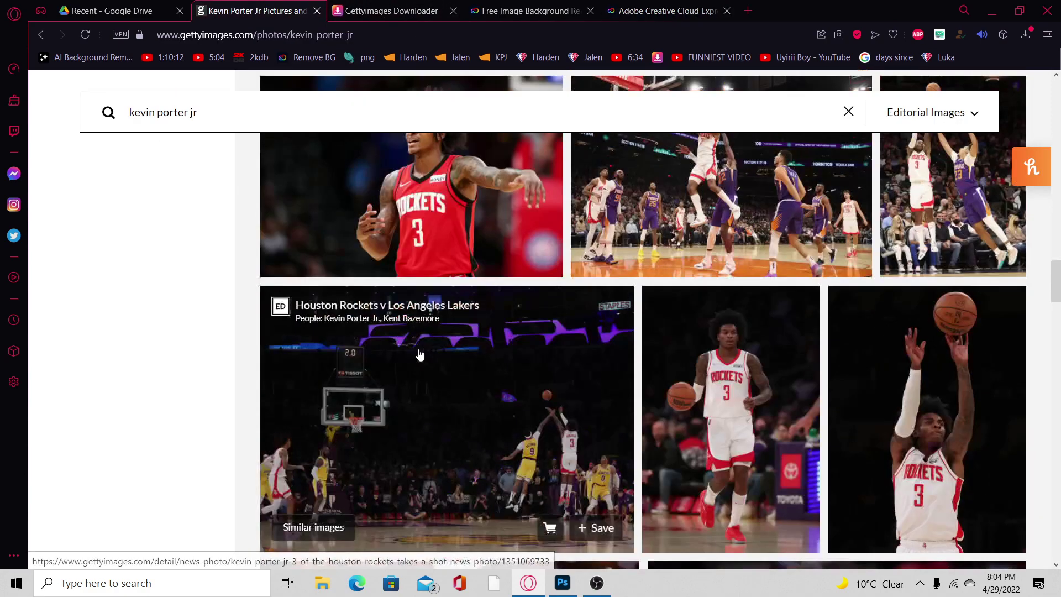
{"action": "scroll", "coordinate": [420, 354], "scroll_direction": "up", "scroll_amount": 15}
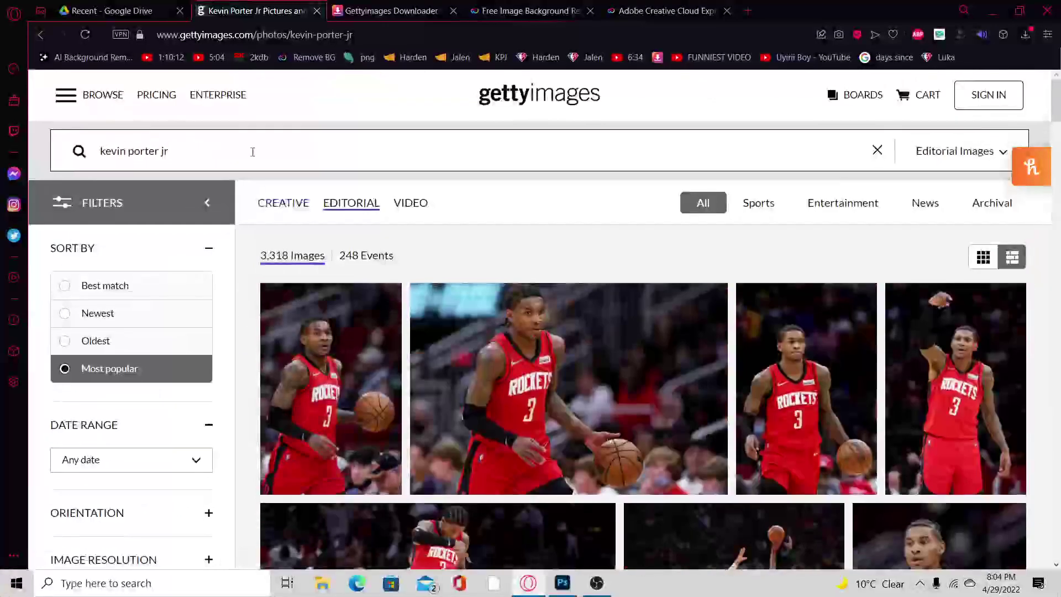
{"action": "left_click", "coordinate": [252, 152]}
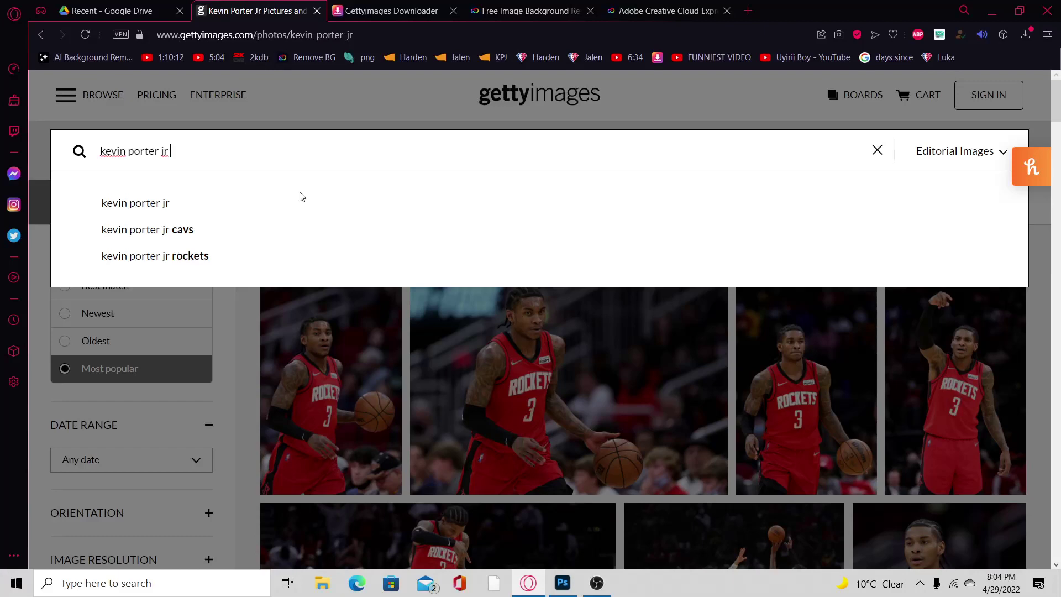
{"action": "type", "text": "media dauy"}
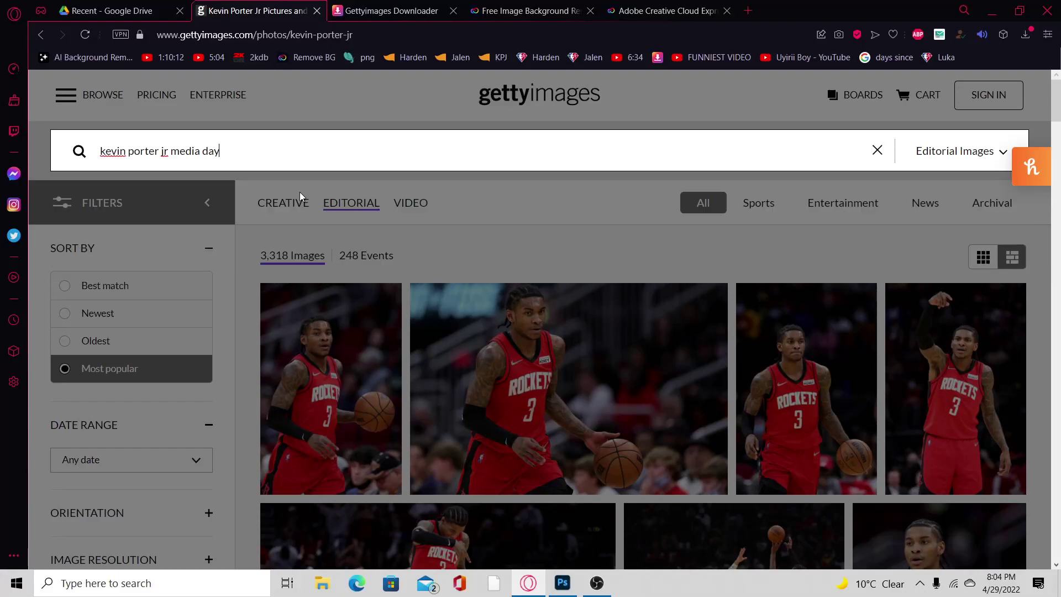
{"action": "key", "text": "Return"}
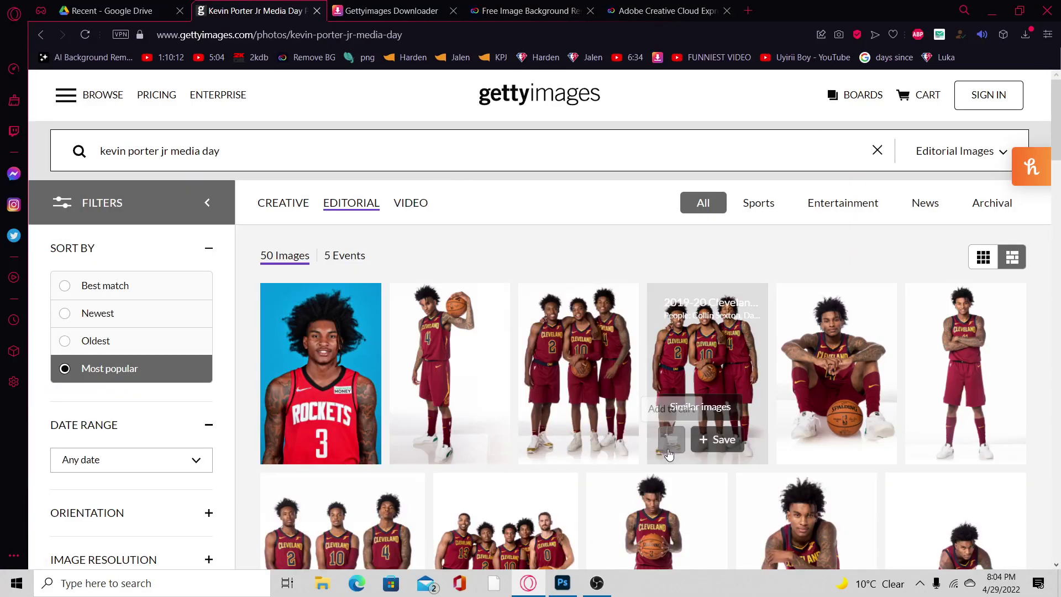
Browse the media day results and open the red-background Rockets portrait with crossed arms over the ball in a separate window.
{"action": "scroll", "coordinate": [608, 398], "scroll_direction": "down", "scroll_amount": 15}
{"action": "scroll", "coordinate": [573, 373], "scroll_direction": "down", "scroll_amount": 5}
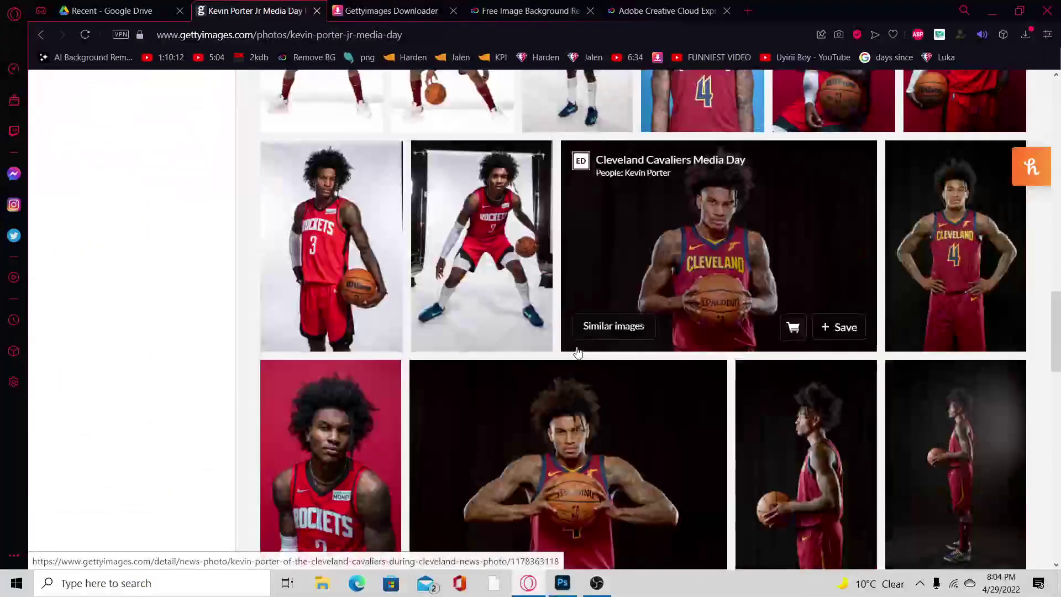
{"action": "scroll", "coordinate": [574, 354], "scroll_direction": "up", "scroll_amount": 6}
{"action": "scroll", "coordinate": [593, 337], "scroll_direction": "down", "scroll_amount": 3}
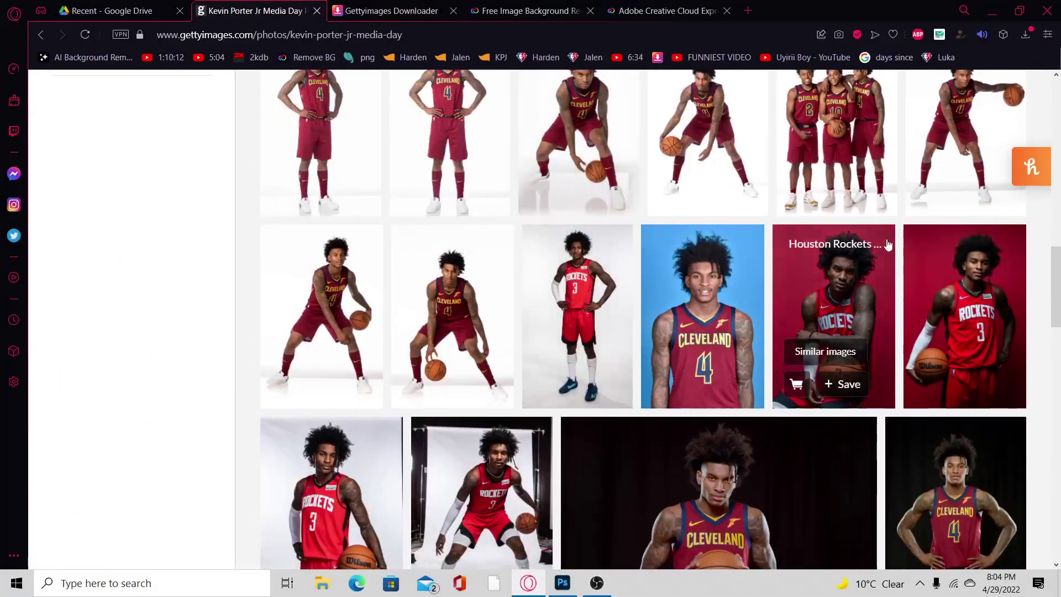
{"action": "left_click", "coordinate": [871, 291], "text": "shift"}
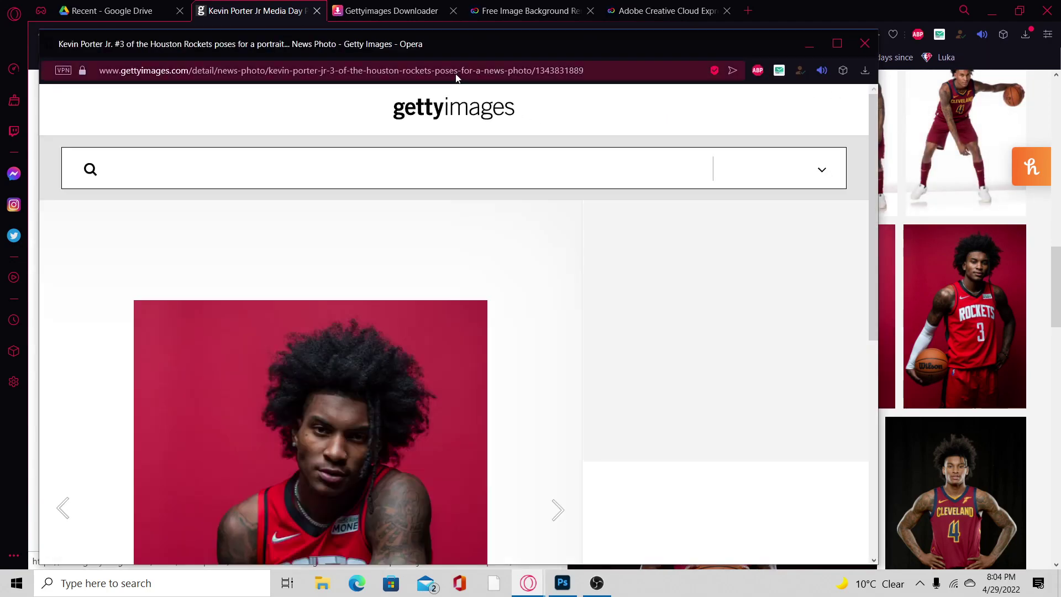
{"action": "scroll", "coordinate": [373, 352], "scroll_direction": "down", "scroll_amount": 4}
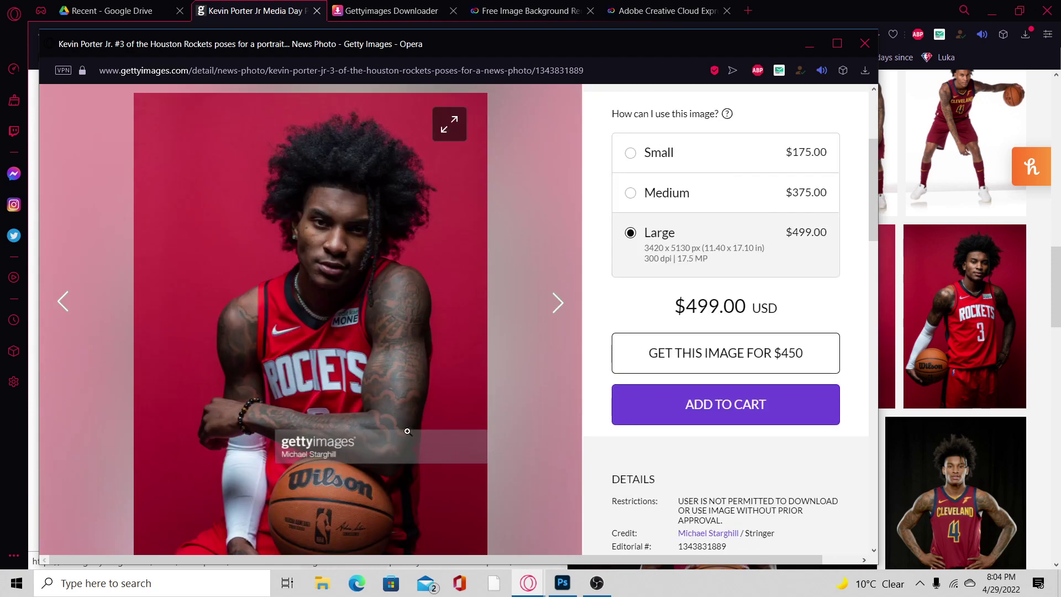
Compare the opened Rockets portrait with the invincible.psd card in Photoshop.
{"action": "left_click", "coordinate": [563, 583]}
{"action": "left_click", "coordinate": [91, 50]}
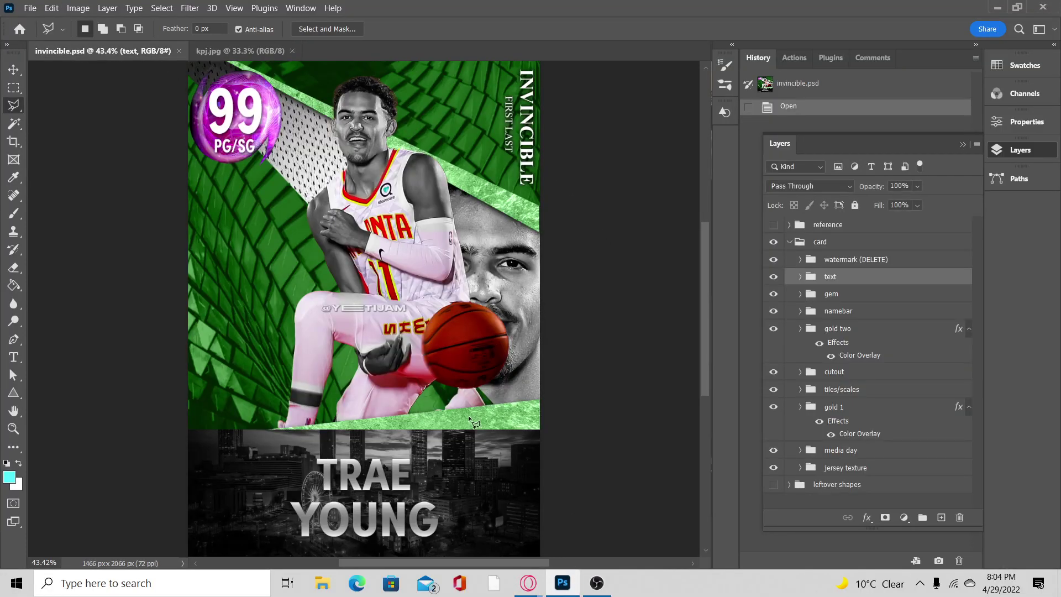
{"action": "mouse_move", "coordinate": [527, 584]}
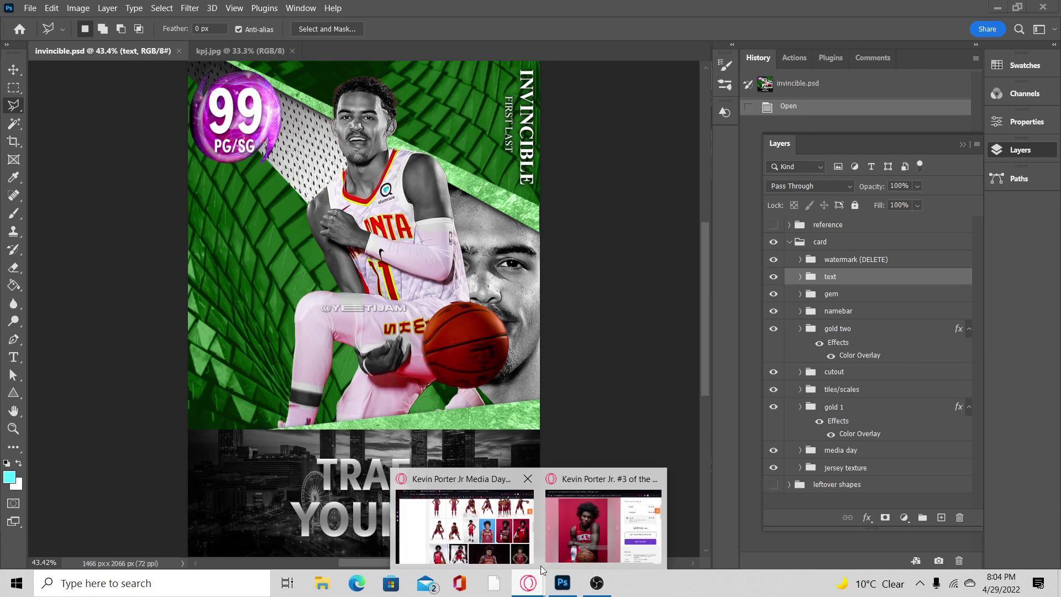
{"action": "left_click", "coordinate": [551, 561]}
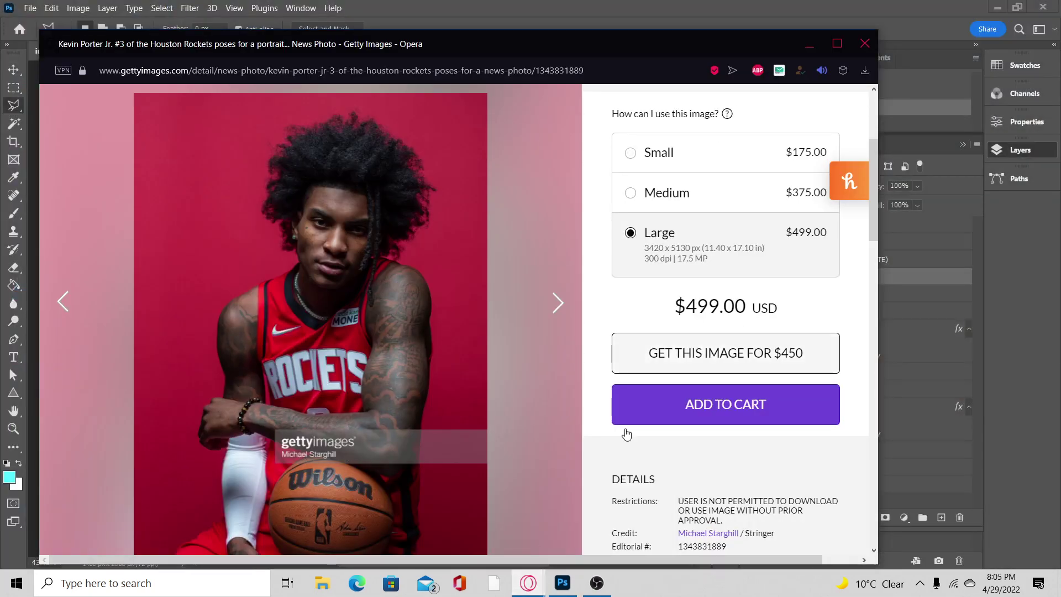
Return to the media day search results and look through the other Rockets and Cavaliers portraits.
{"action": "mouse_move", "coordinate": [522, 571]}
{"action": "left_click", "coordinate": [464, 526]}
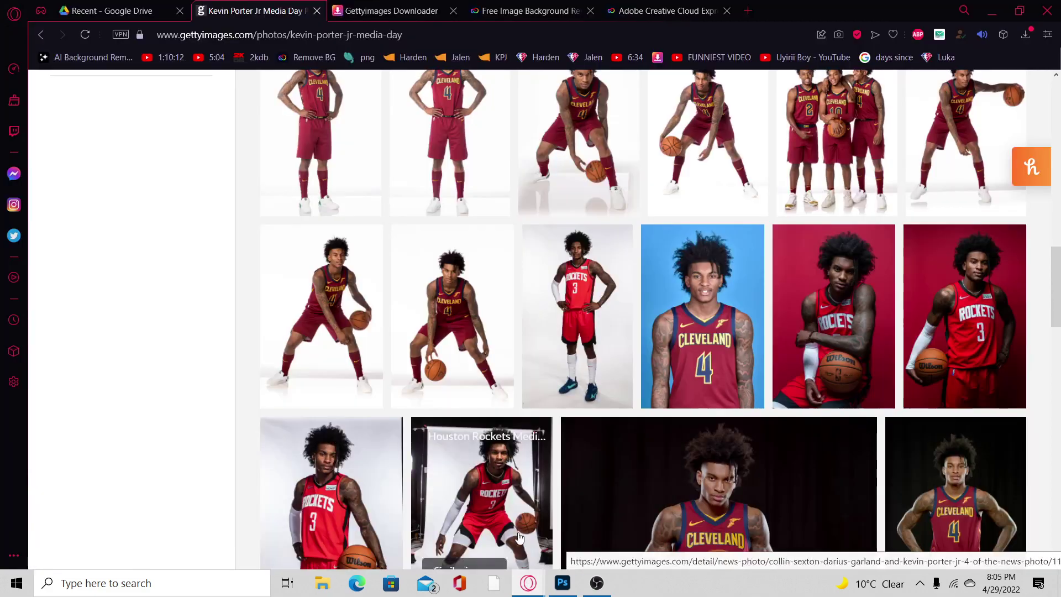
{"action": "scroll", "coordinate": [598, 400], "scroll_direction": "down", "scroll_amount": 6}
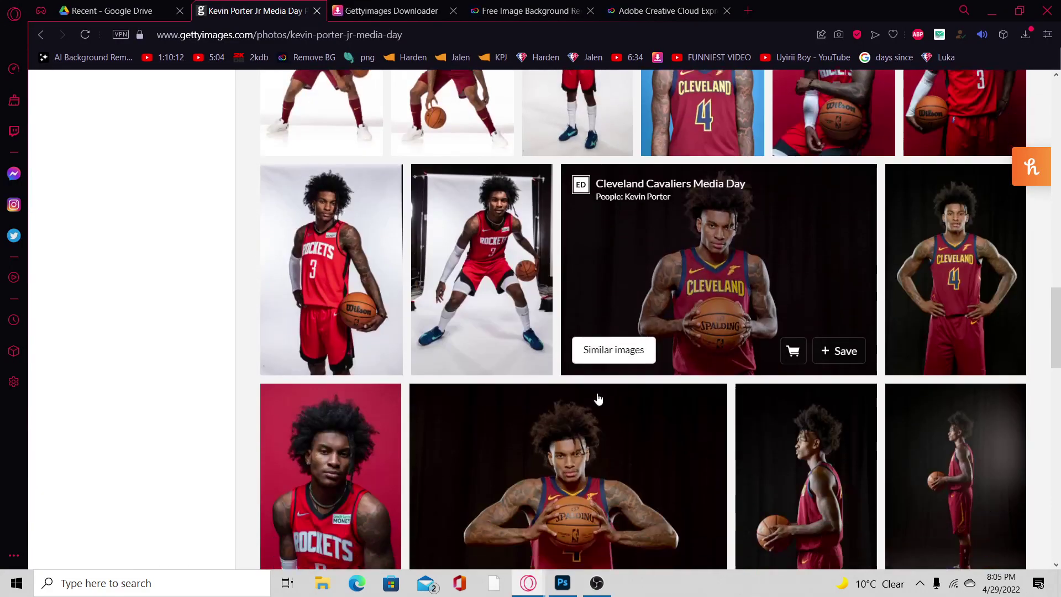
{"action": "scroll", "coordinate": [598, 400], "scroll_direction": "down", "scroll_amount": 3}
{"action": "scroll", "coordinate": [598, 400], "scroll_direction": "up", "scroll_amount": 5}
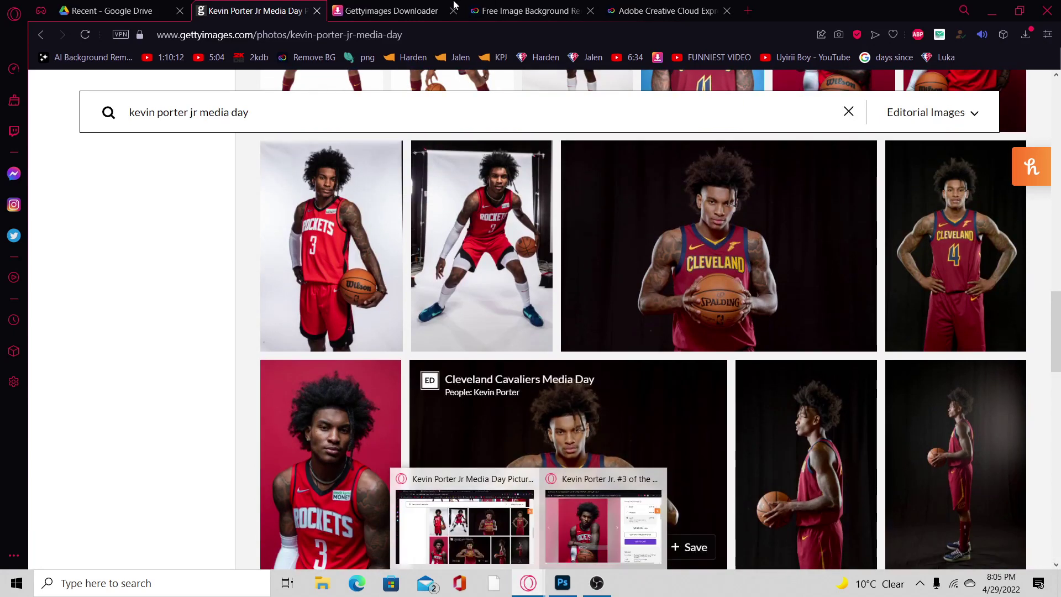
Switch to the Gettyimages Downloader page and reload it to clear the generated photo.
{"action": "left_click", "coordinate": [393, 10]}
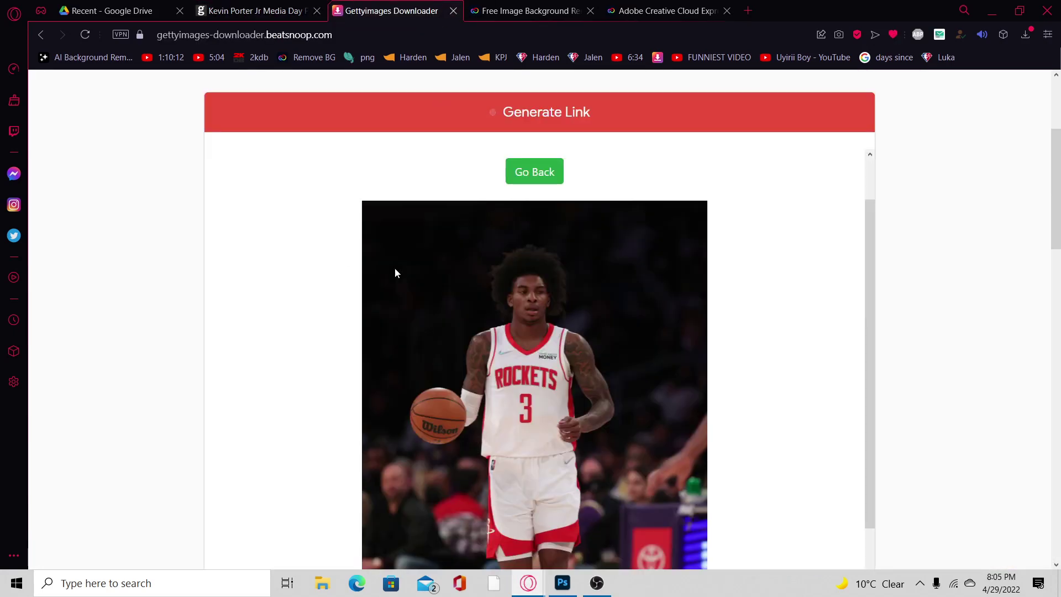
{"action": "left_click", "coordinate": [407, 35]}
{"action": "key", "text": "Return"}
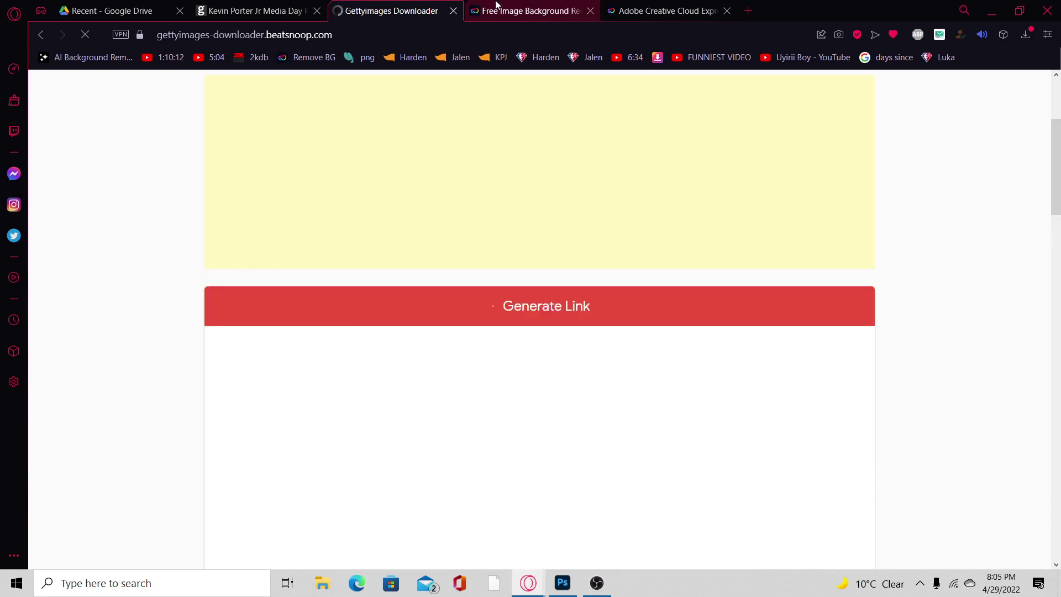
Upload the kpj image from the Downloads folder to the Adobe Express background remover to cut out the player.
{"action": "left_click", "coordinate": [496, 6]}
{"action": "left_click", "coordinate": [634, 6]}
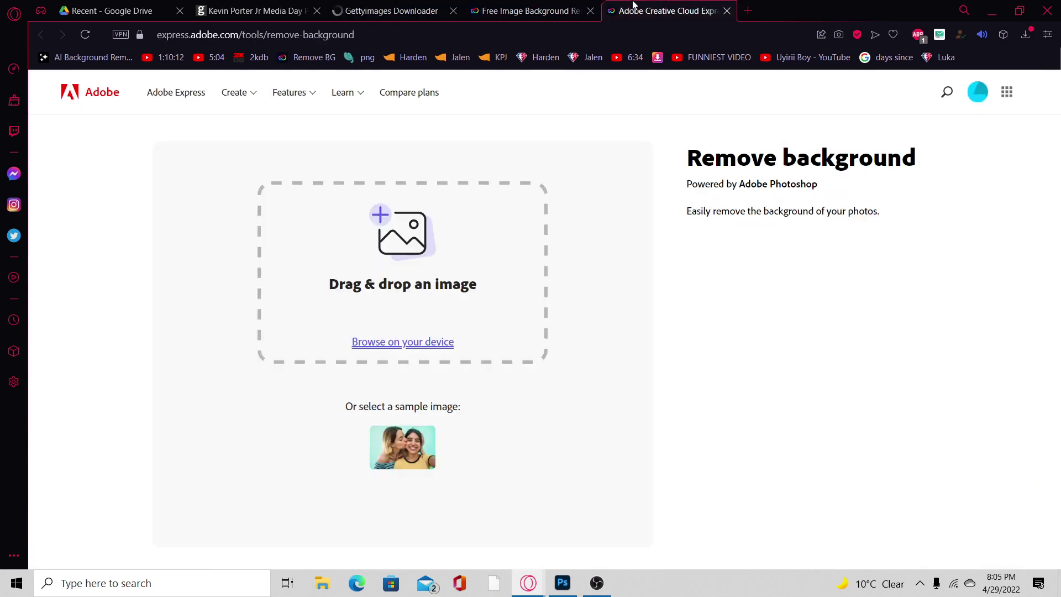
{"action": "left_click", "coordinate": [427, 340]}
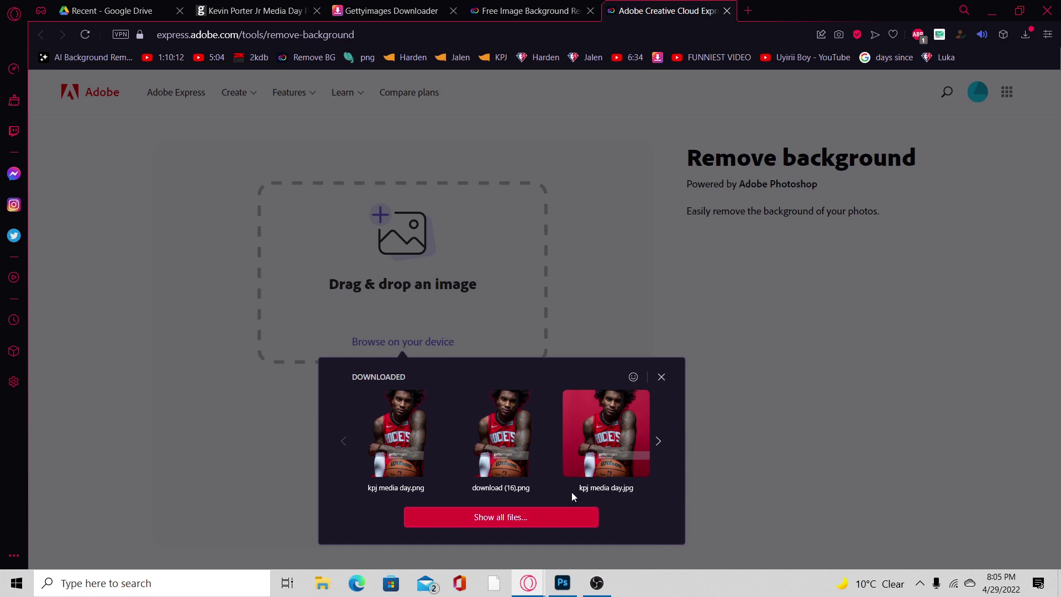
{"action": "left_click", "coordinate": [501, 517]}
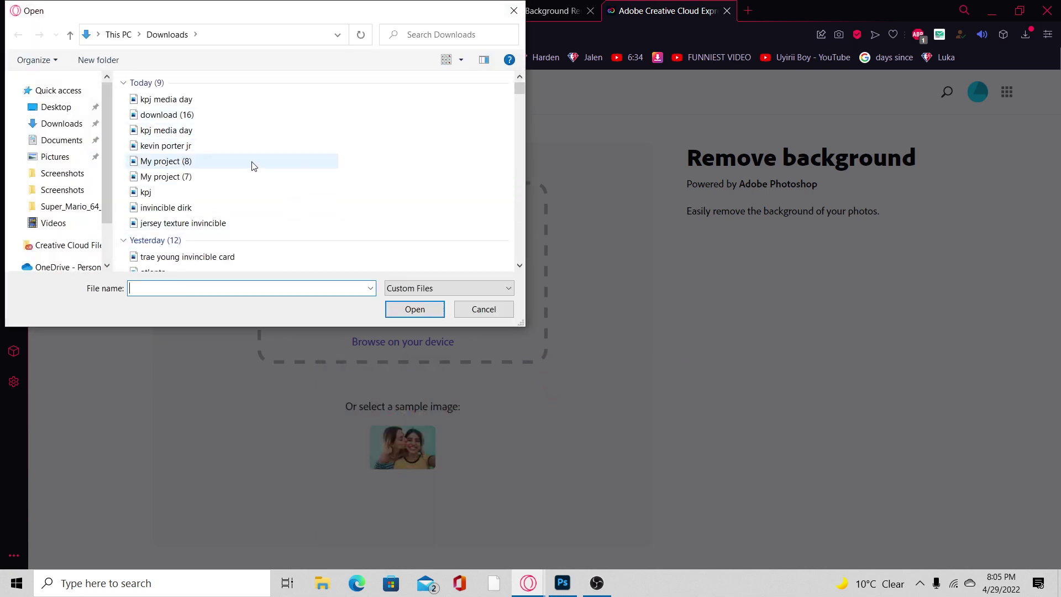
{"action": "left_click", "coordinate": [190, 196]}
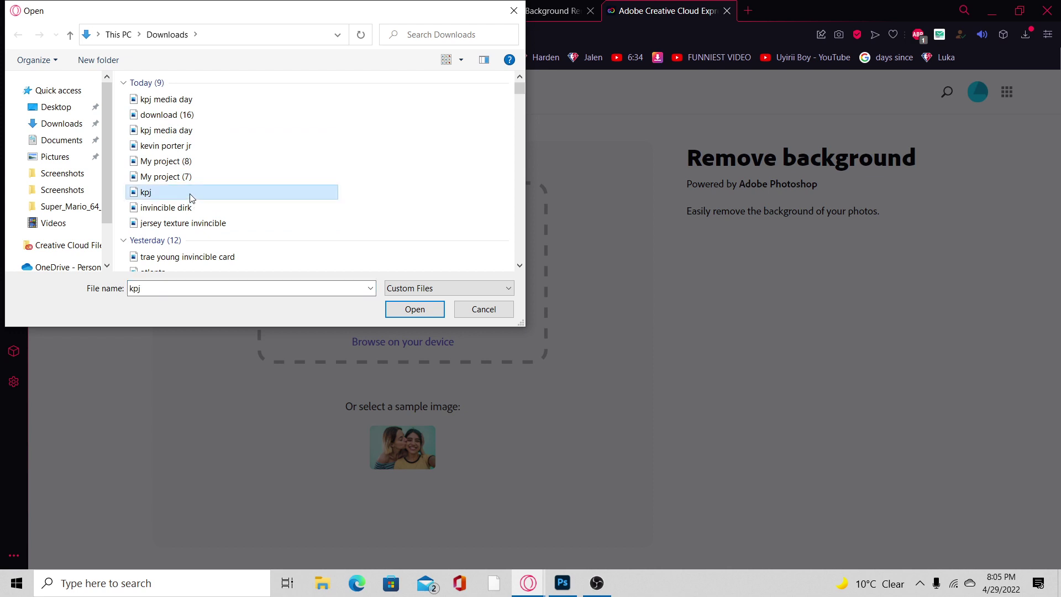
{"action": "double_click", "coordinate": [190, 193]}
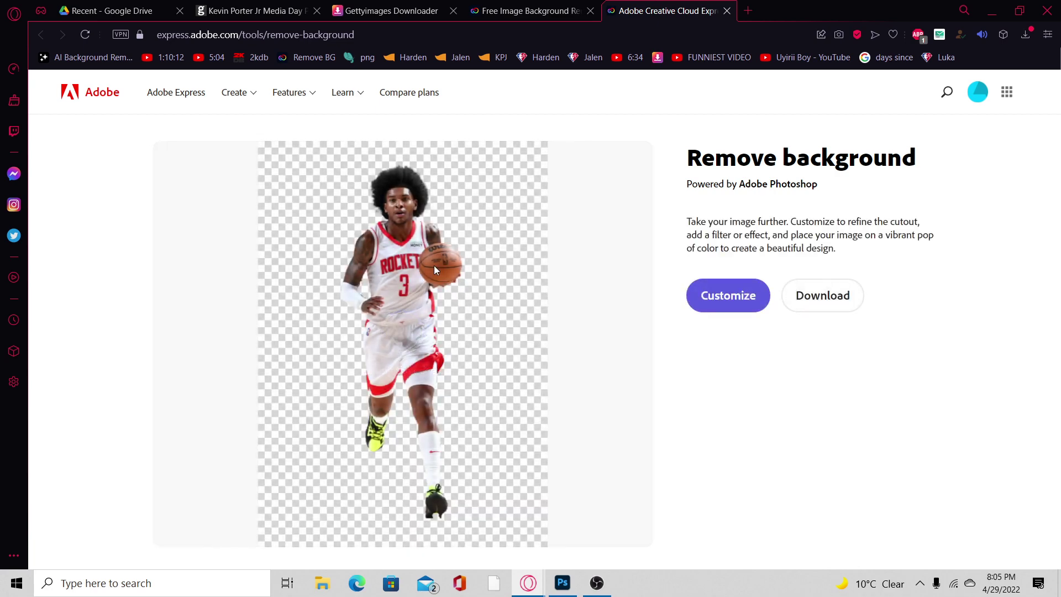
{"action": "right_click", "coordinate": [435, 266]}
{"action": "left_click", "coordinate": [402, 269]}
{"action": "right_click", "coordinate": [425, 220]}
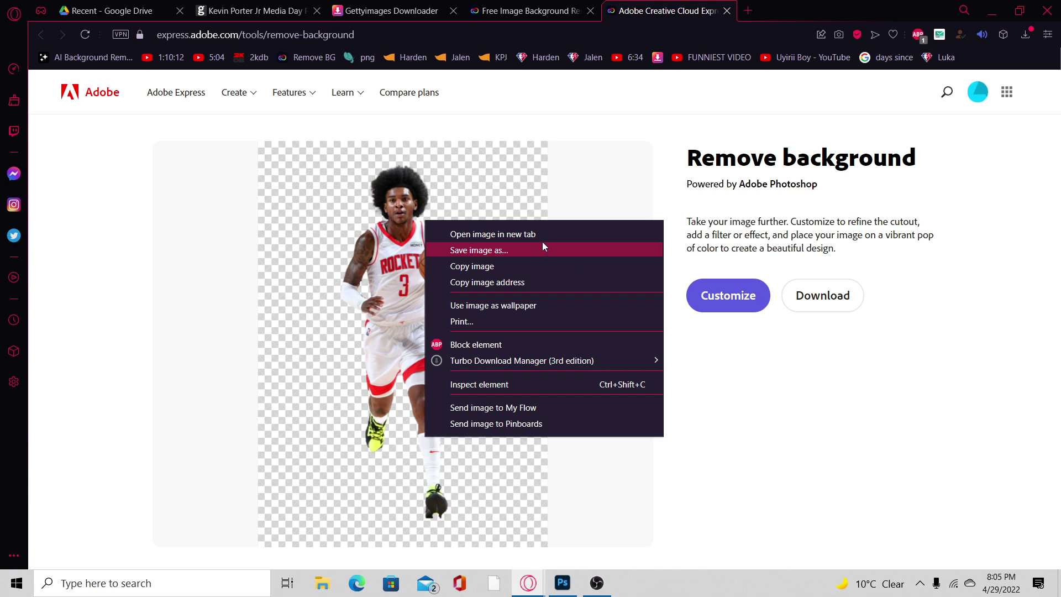
{"action": "left_click", "coordinate": [578, 251]}
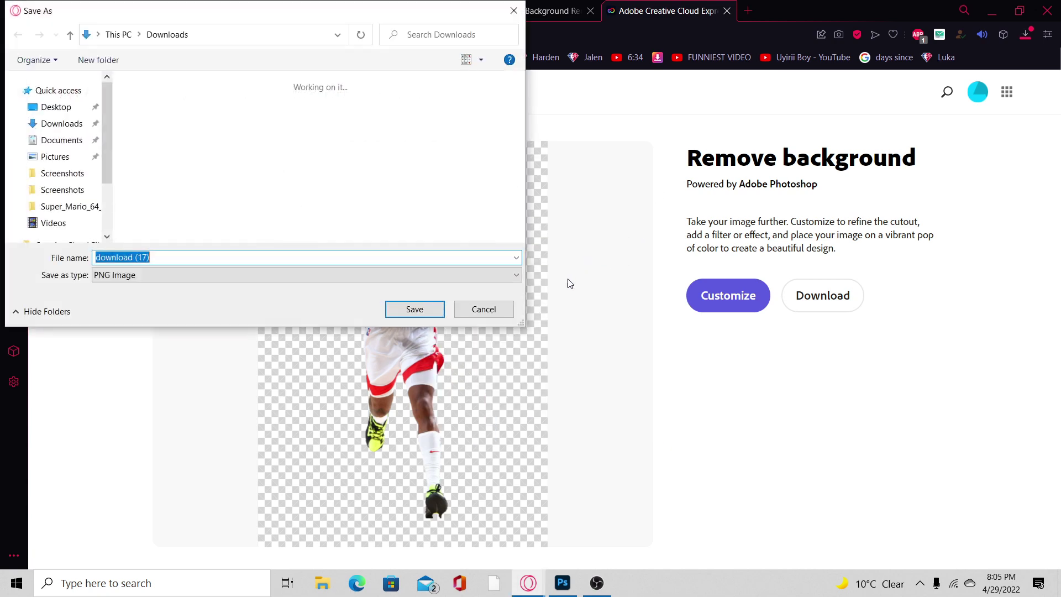
{"action": "left_click", "coordinate": [505, 310]}
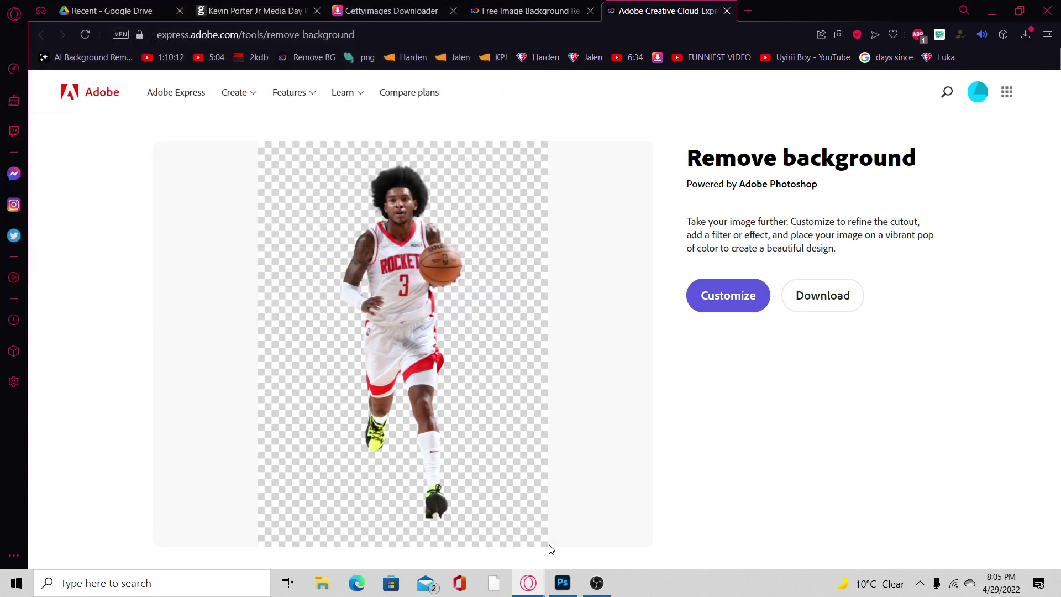
Open a fresh Adobe Express background remover upload page and close the tab holding the kpj cutout.
{"action": "left_click", "coordinate": [565, 583]}
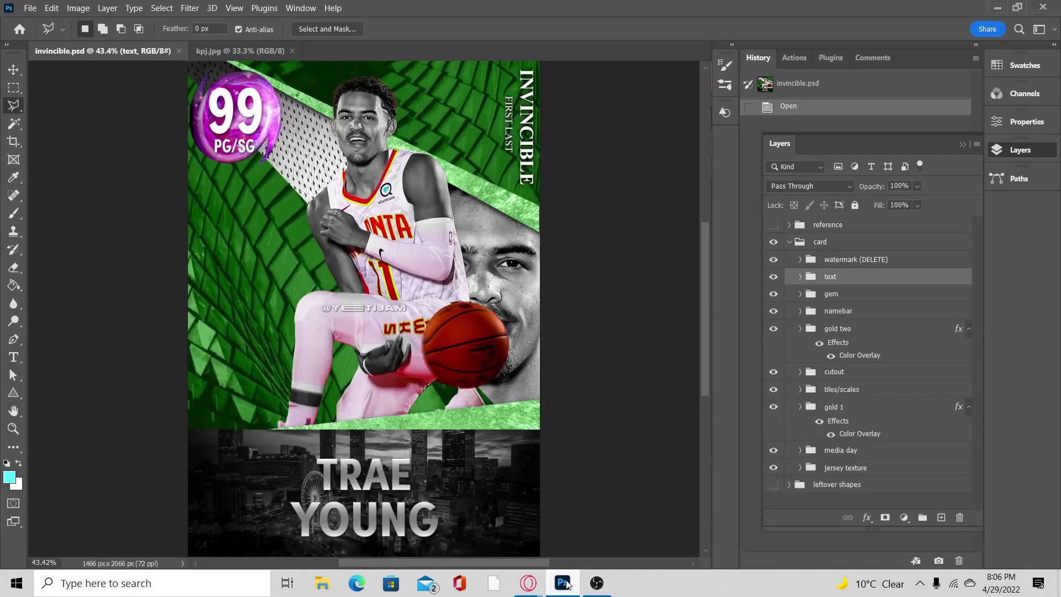
{"action": "left_click", "coordinate": [566, 583]}
{"action": "left_click", "coordinate": [564, 5]}
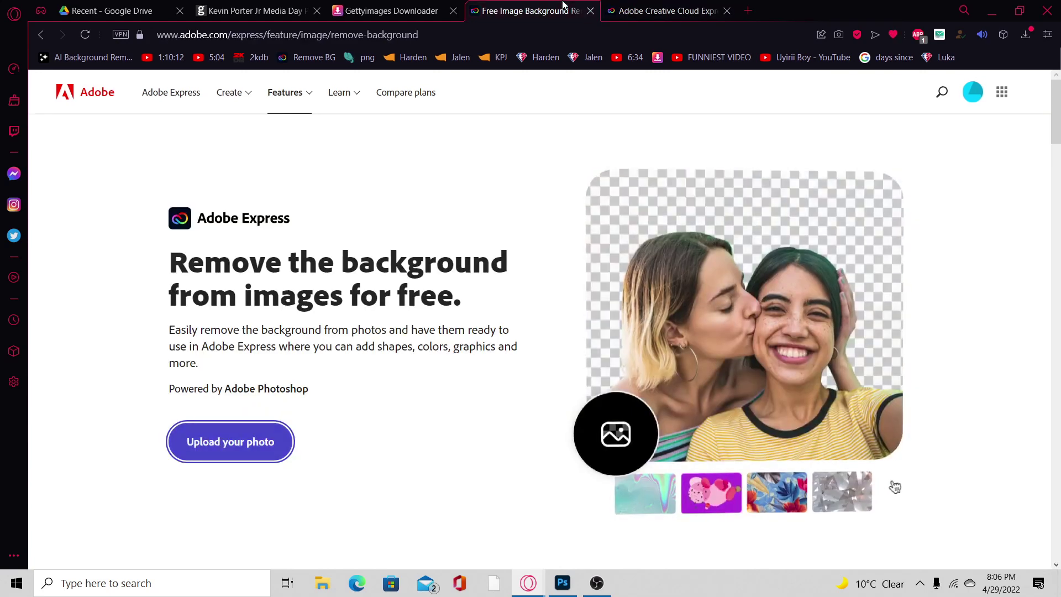
{"action": "left_click", "coordinate": [278, 450]}
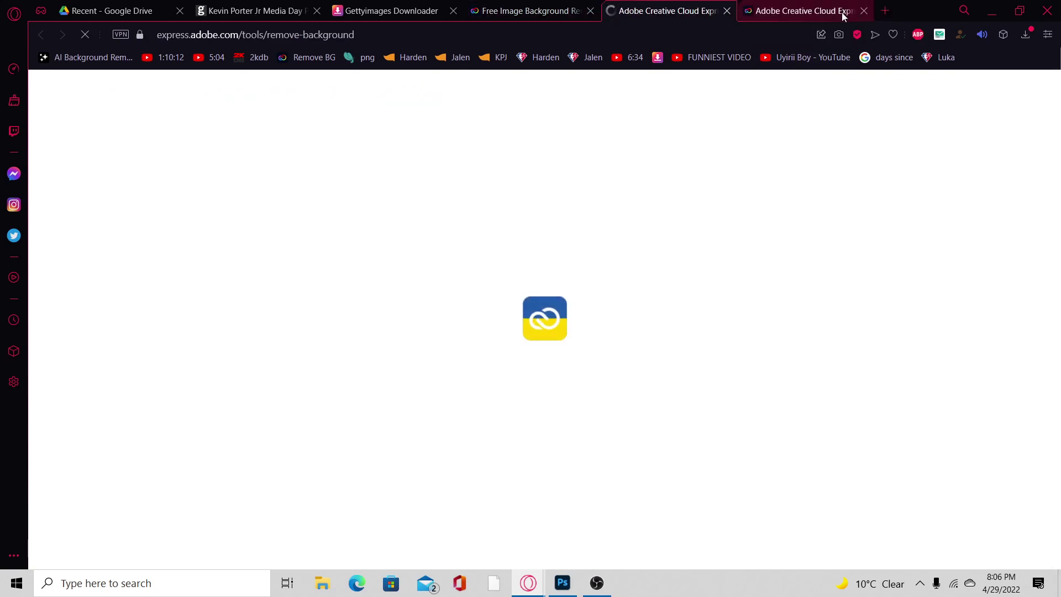
{"action": "left_click", "coordinate": [864, 11]}
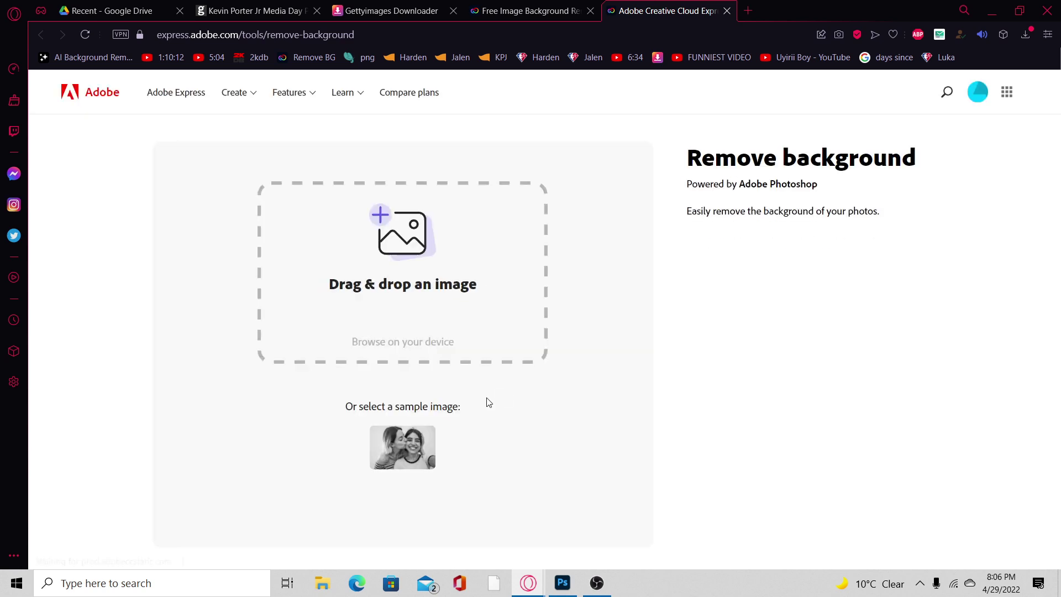
Upload kpj media day.jpg to the Adobe Express background remover to cut out the player.
{"action": "left_click", "coordinate": [446, 343]}
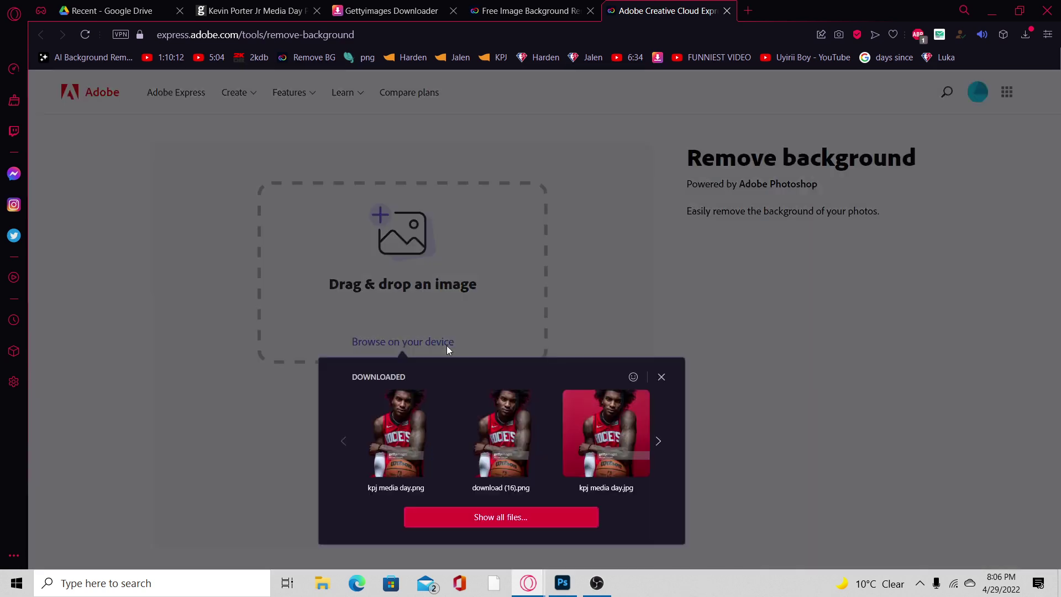
{"action": "left_click", "coordinate": [591, 440]}
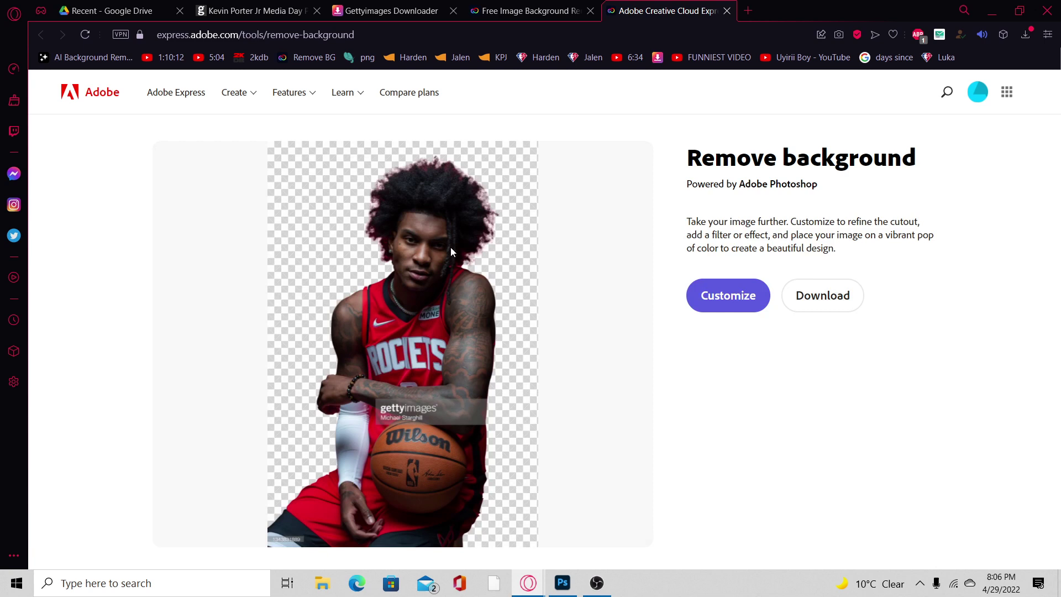
Bring up the save options for the media day cutout and close its background remover tab.
{"action": "right_click", "coordinate": [445, 252]}
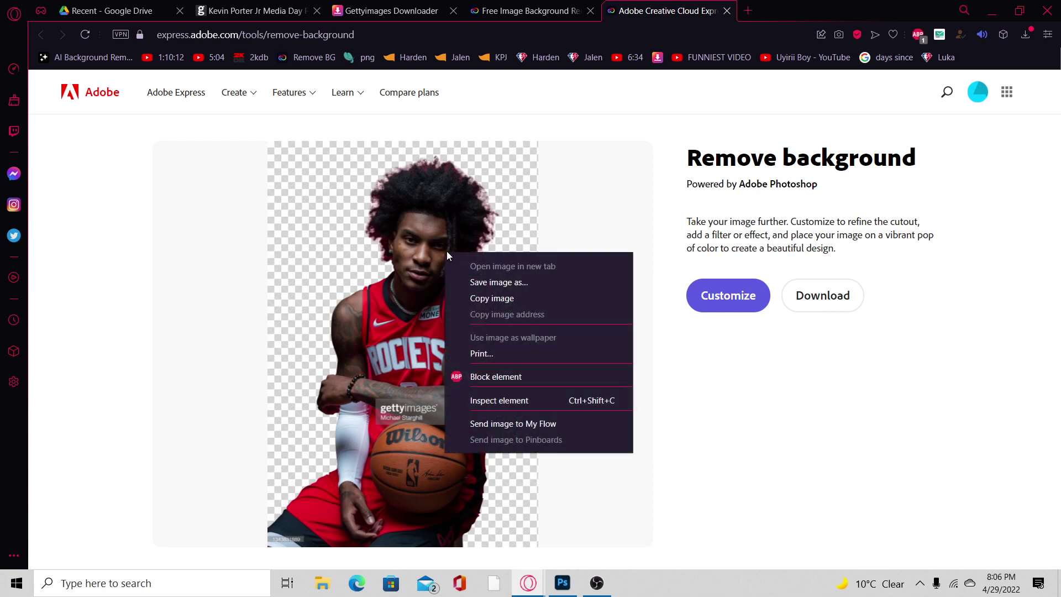
{"action": "left_click", "coordinate": [378, 239]}
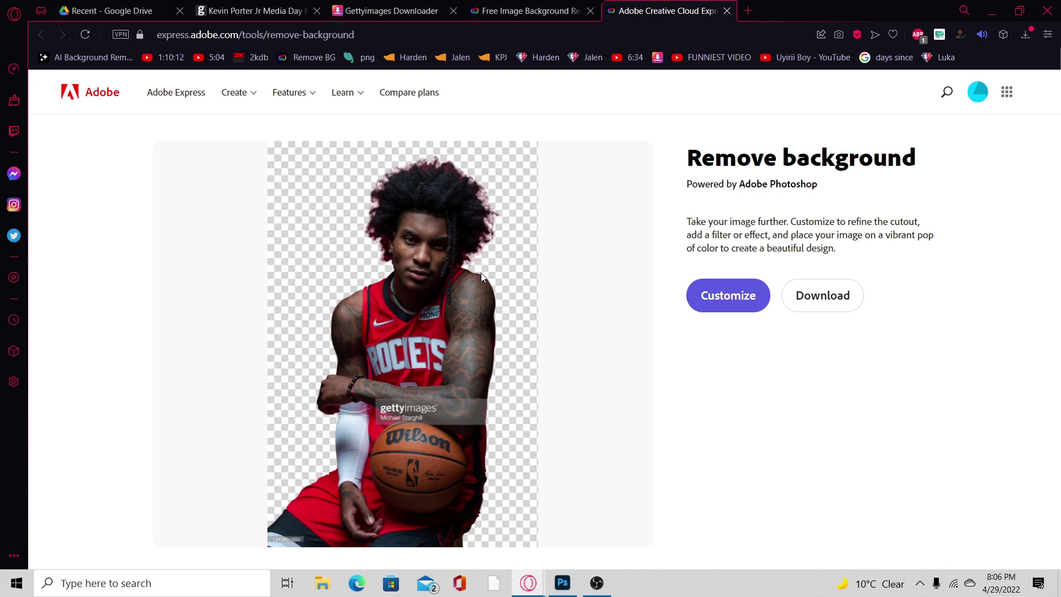
{"action": "right_click", "coordinate": [397, 286]}
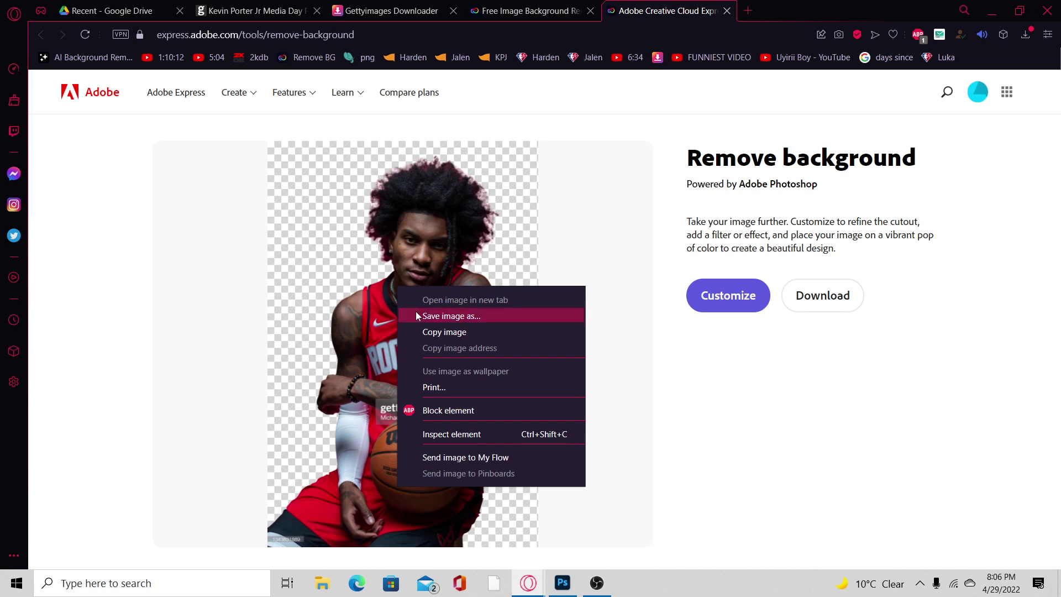
{"action": "left_click", "coordinate": [452, 207]}
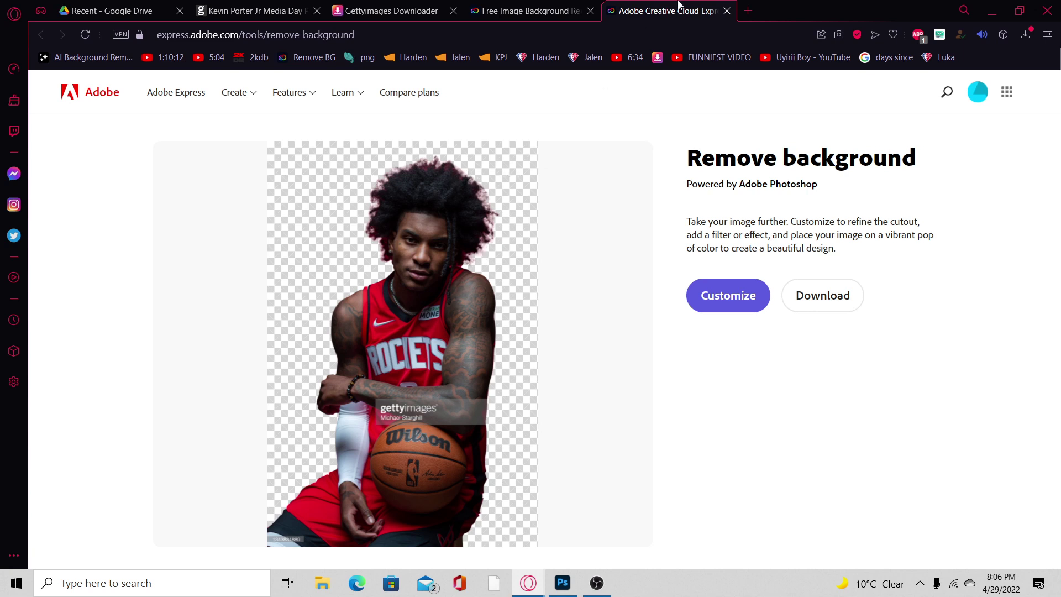
{"action": "right_click", "coordinate": [419, 271]}
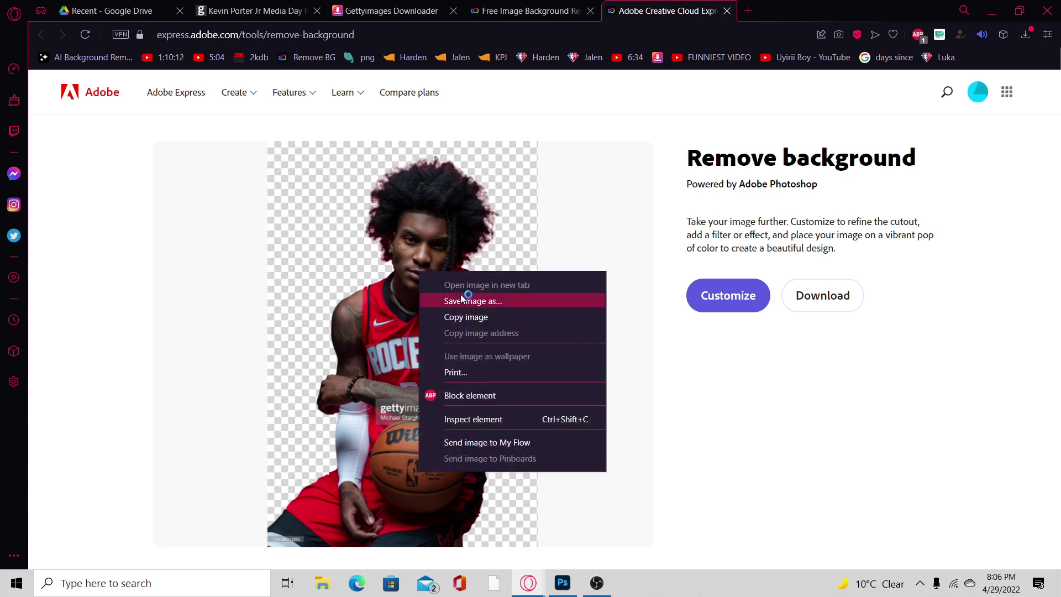
{"action": "left_click", "coordinate": [689, 14]}
{"action": "middle_click", "coordinate": [688, 14]}
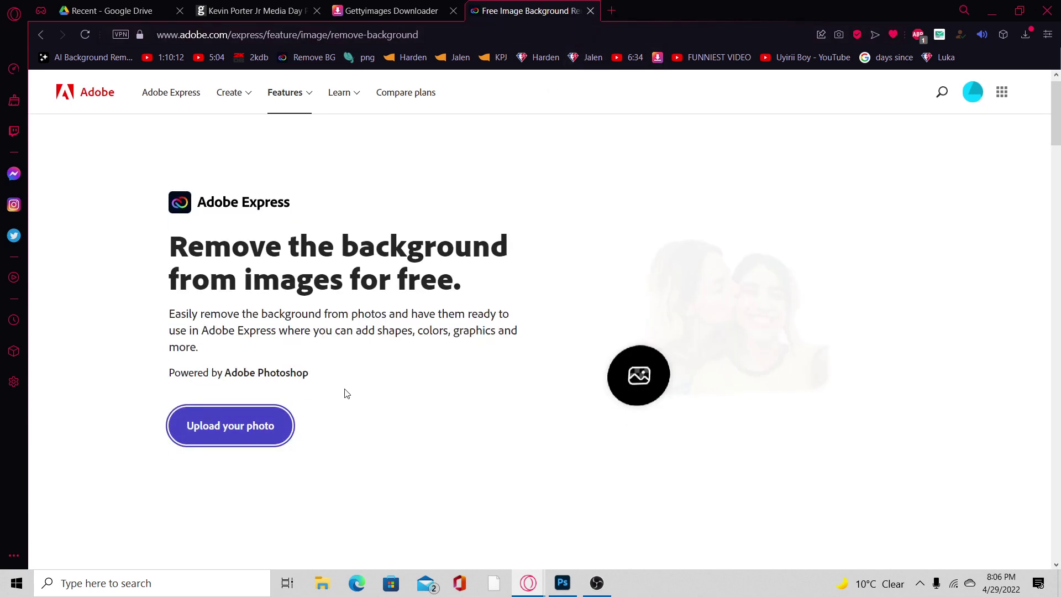
Switch to Photoshop and close the kpj.jpg document, keeping invincible.psd open.
{"action": "left_click", "coordinate": [562, 583]}
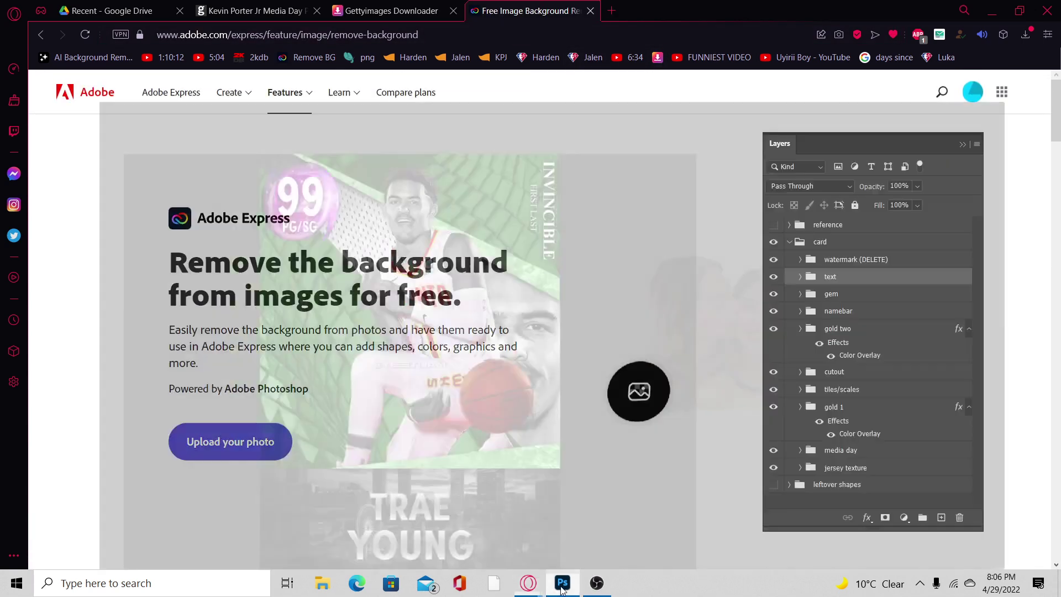
{"action": "left_click", "coordinate": [597, 584]}
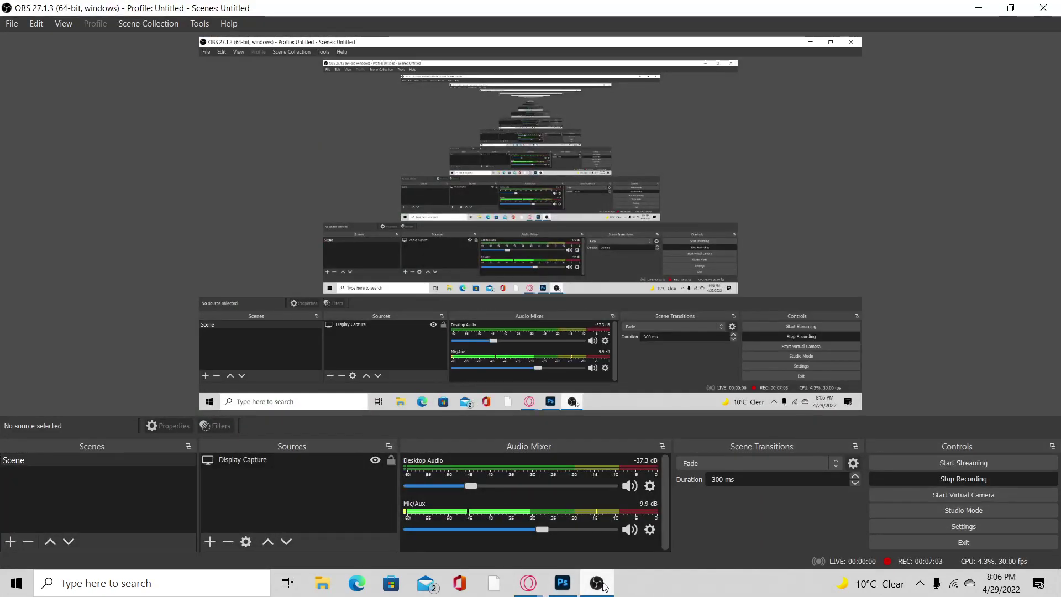
{"action": "left_click", "coordinate": [597, 583]}
{"action": "left_click", "coordinate": [597, 583]}
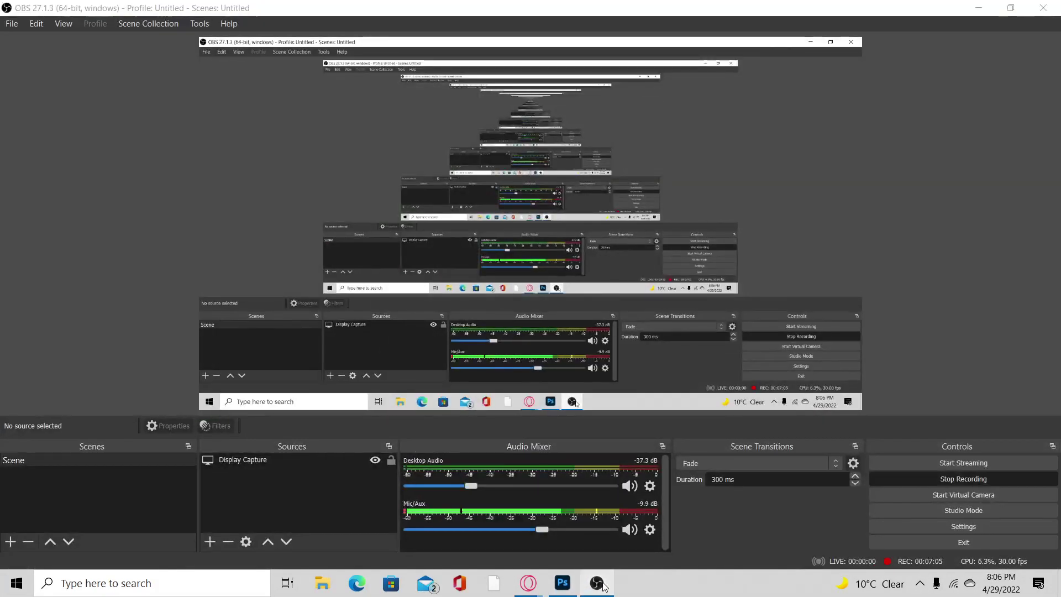
{"action": "left_click", "coordinate": [597, 583]}
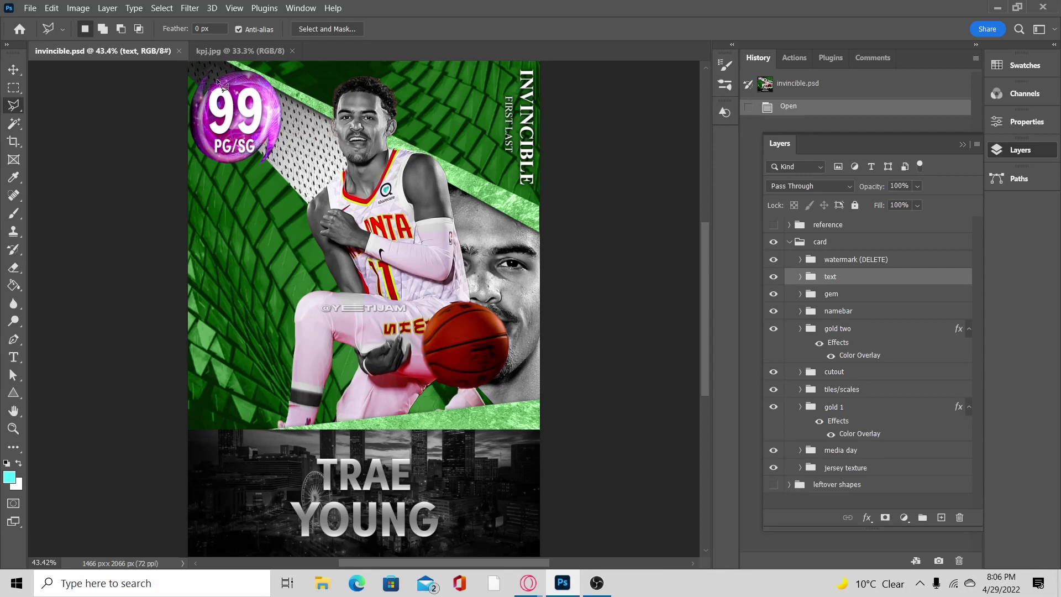
{"action": "left_click", "coordinate": [263, 54]}
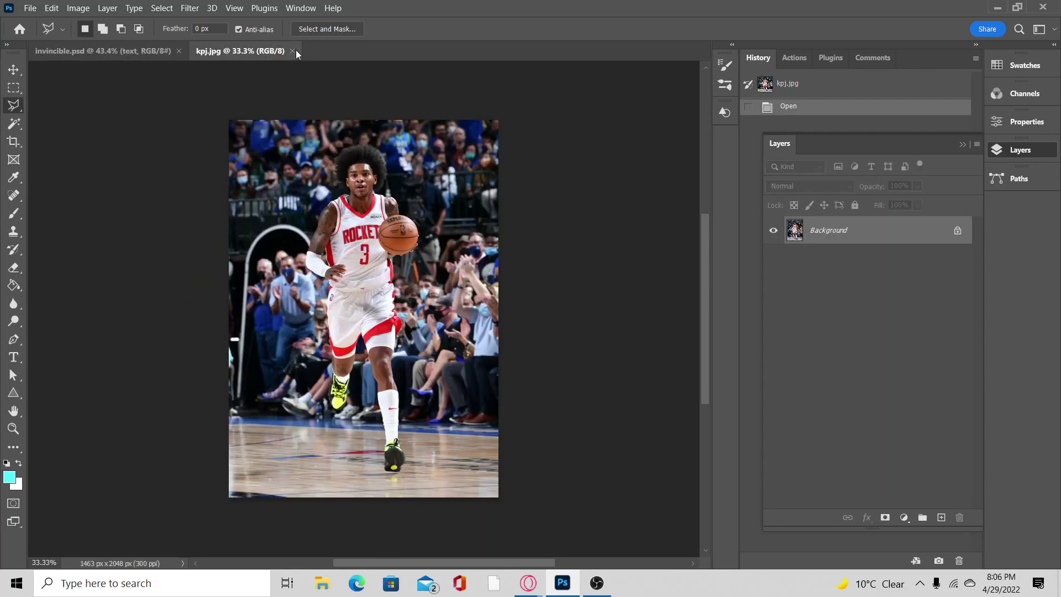
{"action": "left_click", "coordinate": [291, 51]}
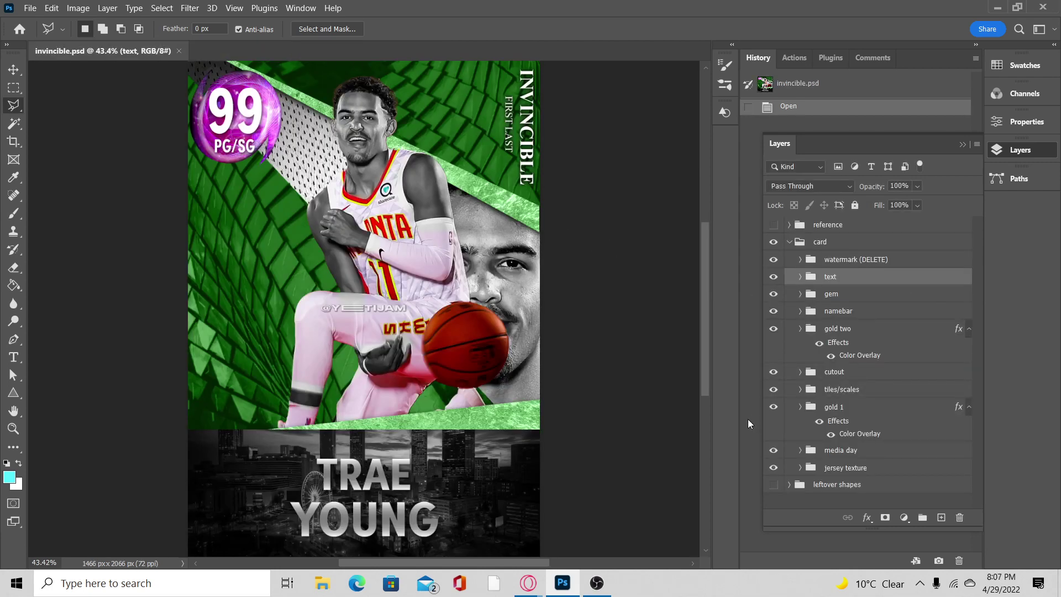
{"action": "mouse_move", "coordinate": [530, 587]}
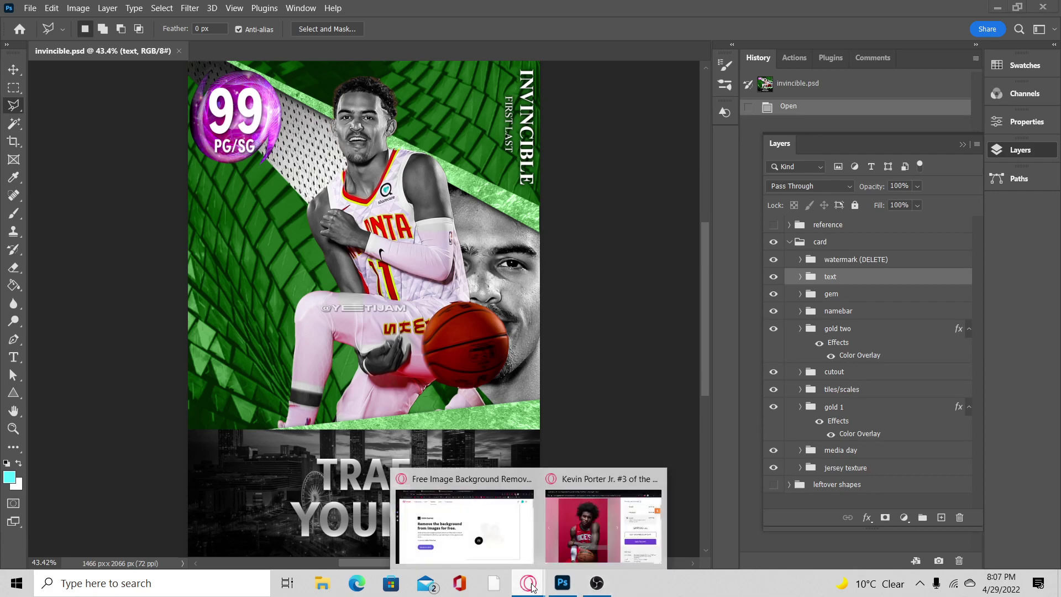
{"action": "left_click", "coordinate": [508, 539]}
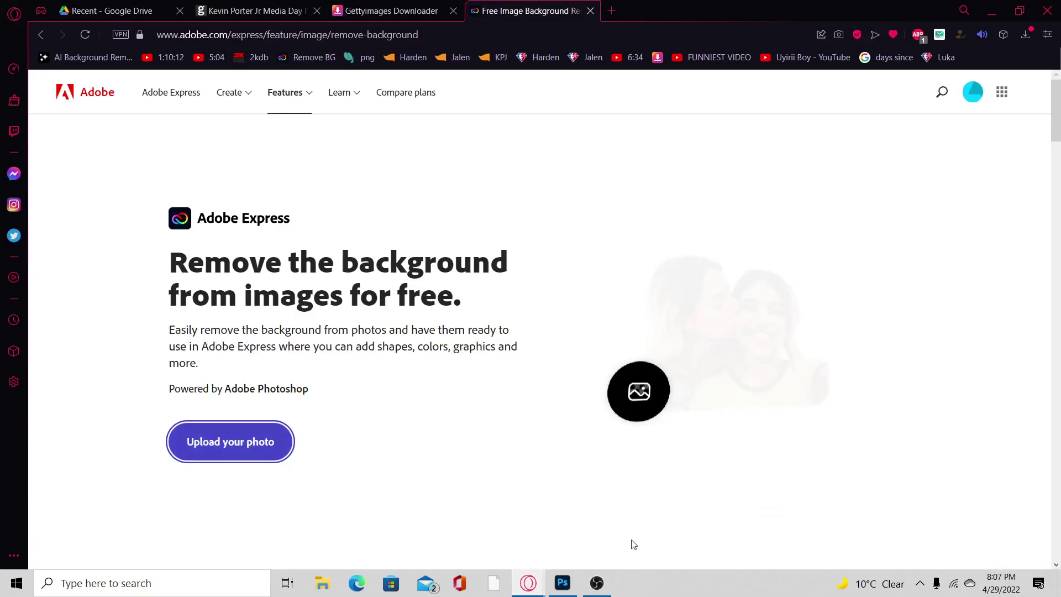
{"action": "mouse_move", "coordinate": [563, 585]}
{"action": "left_click", "coordinate": [558, 525]}
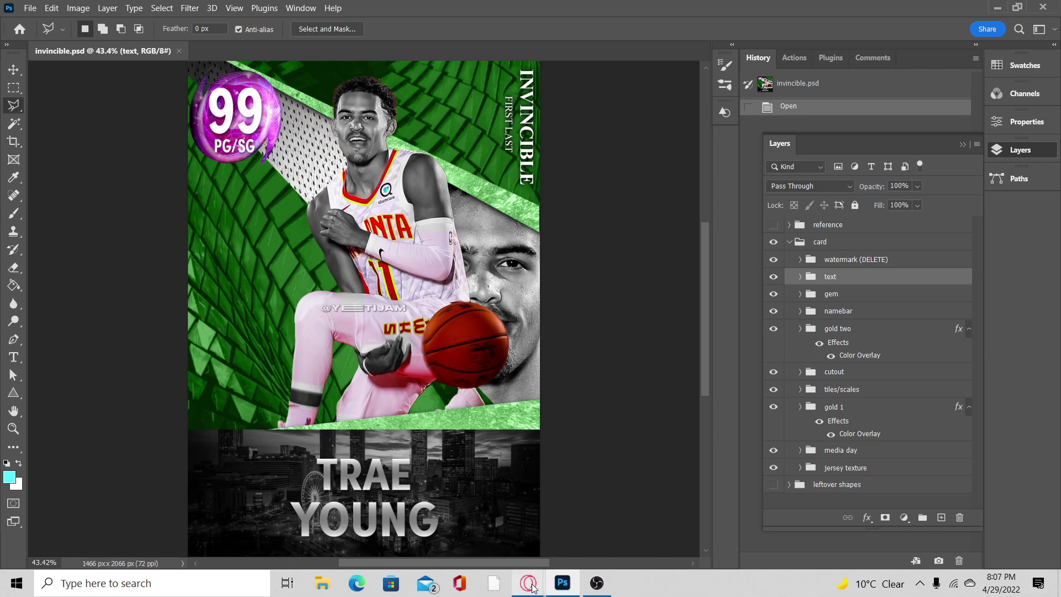
Switch to the web browser and open a new tab ready for a search.
{"action": "mouse_move", "coordinate": [528, 582]}
{"action": "left_click", "coordinate": [489, 565]}
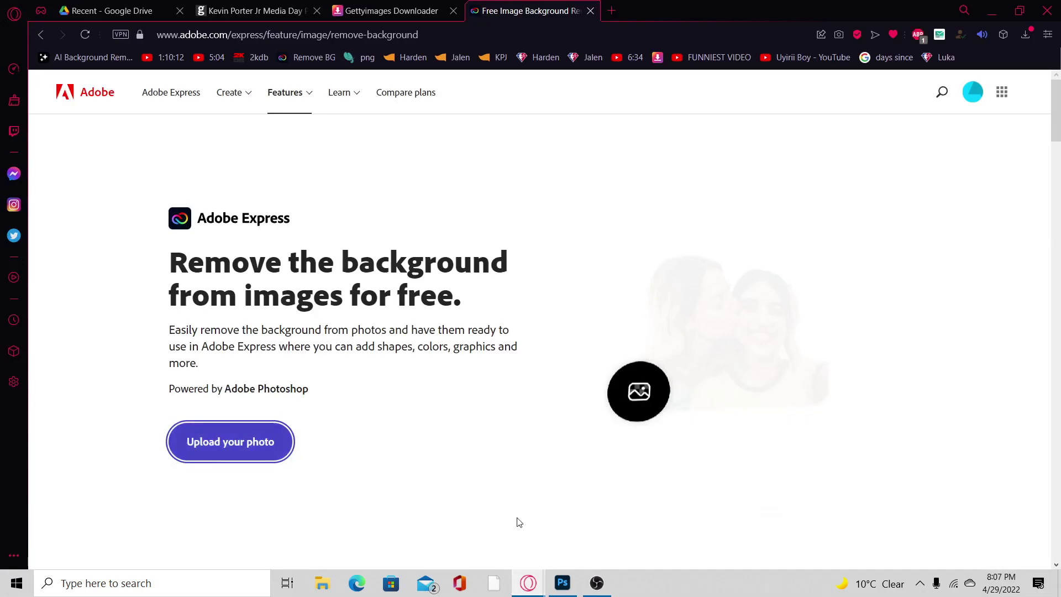
{"action": "left_click", "coordinate": [611, 10]}
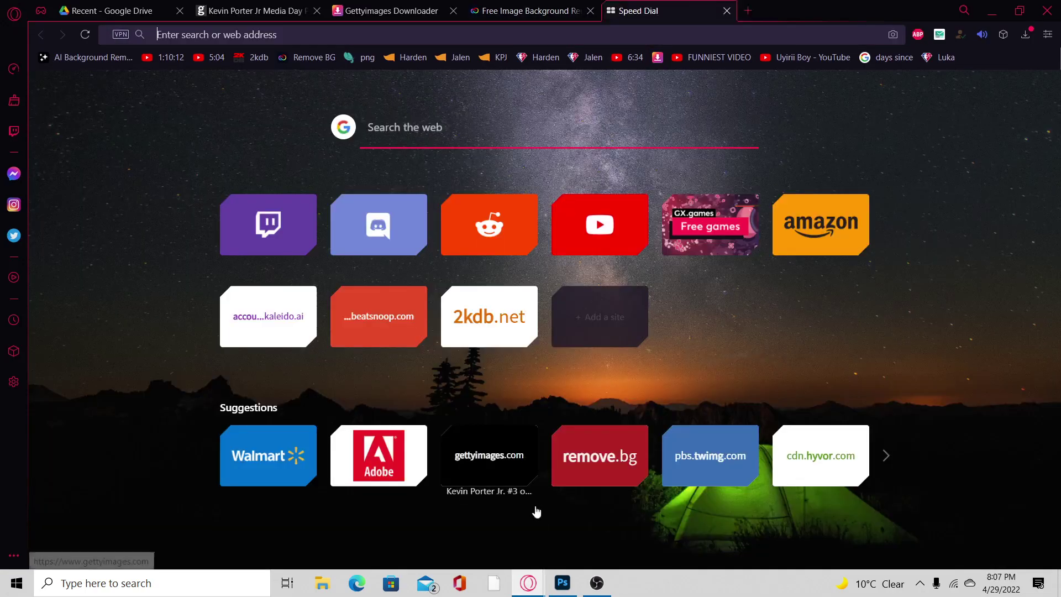
{"action": "left_click", "coordinate": [579, 585]}
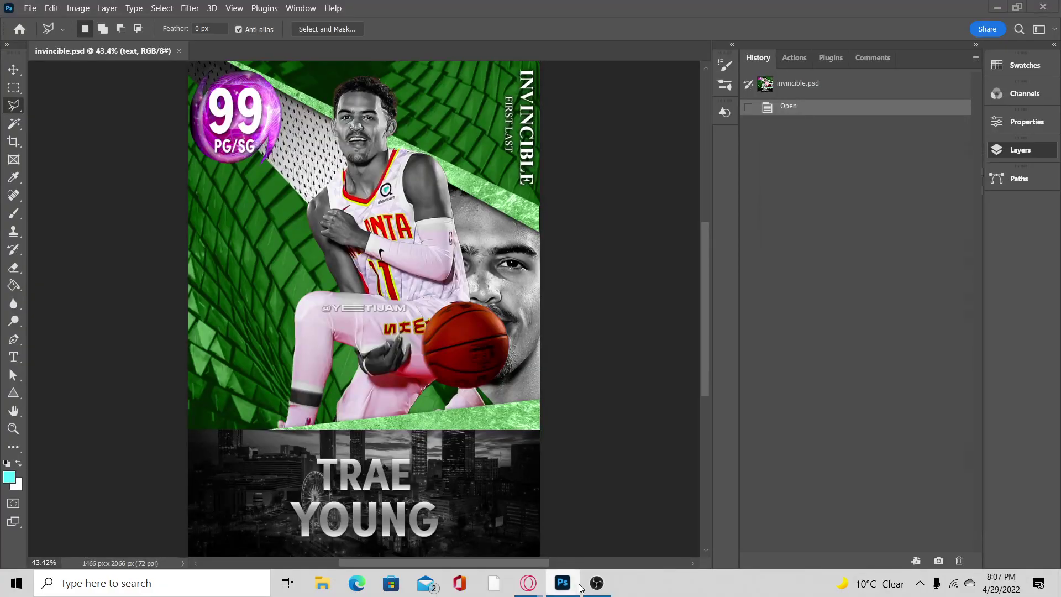
{"action": "left_click", "coordinate": [578, 586]}
{"action": "left_click", "coordinate": [578, 586]}
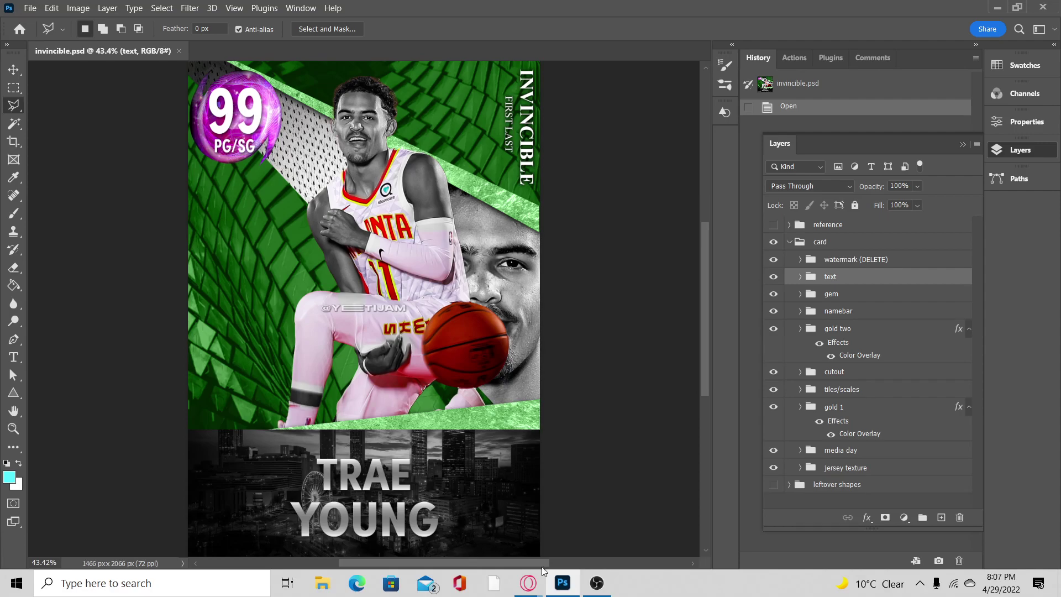
{"action": "left_click", "coordinate": [562, 580]}
{"action": "left_click", "coordinate": [546, 39]}
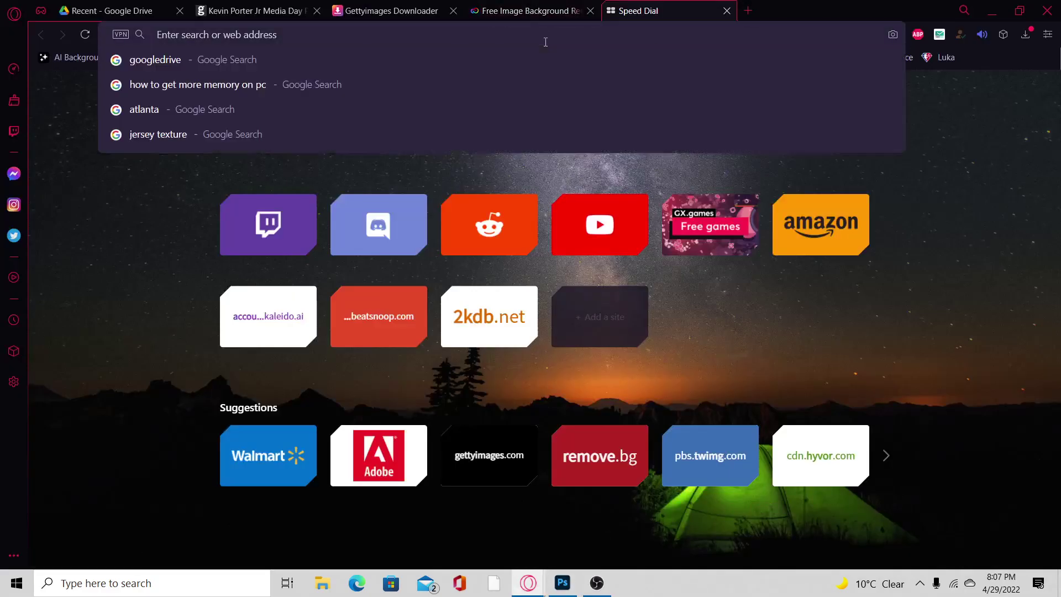
Search Google for houston and show the image results.
{"action": "type", "text": "a"}
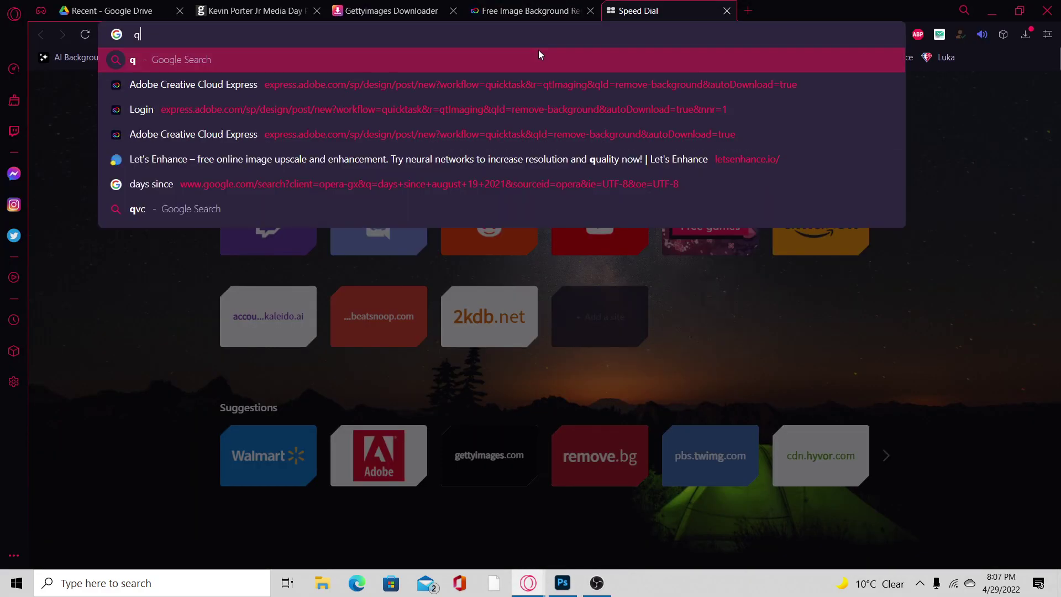
{"action": "key", "text": "BackSpace"}
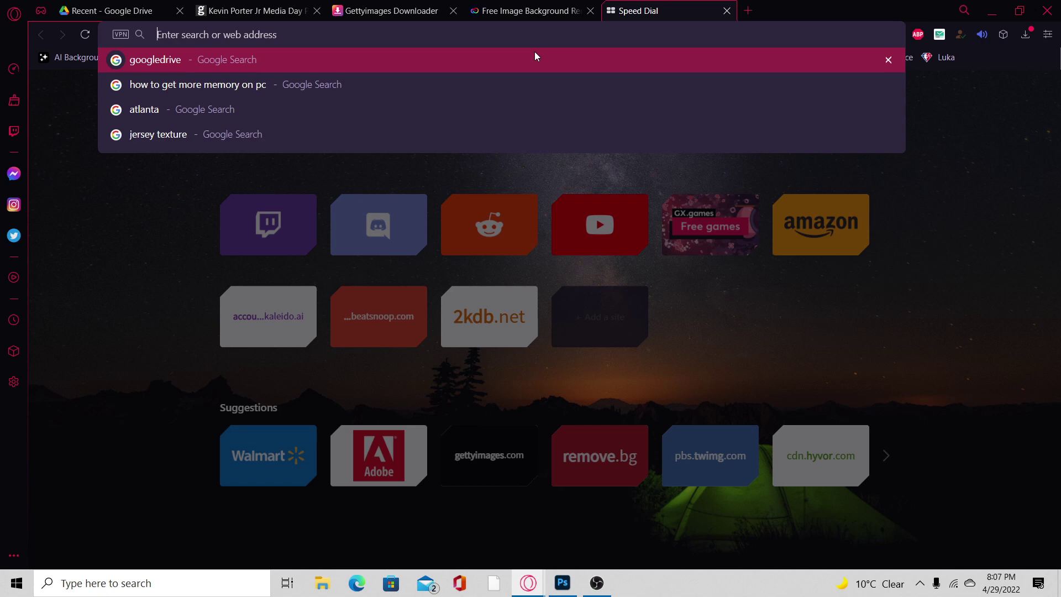
{"action": "type", "text": "housto"}
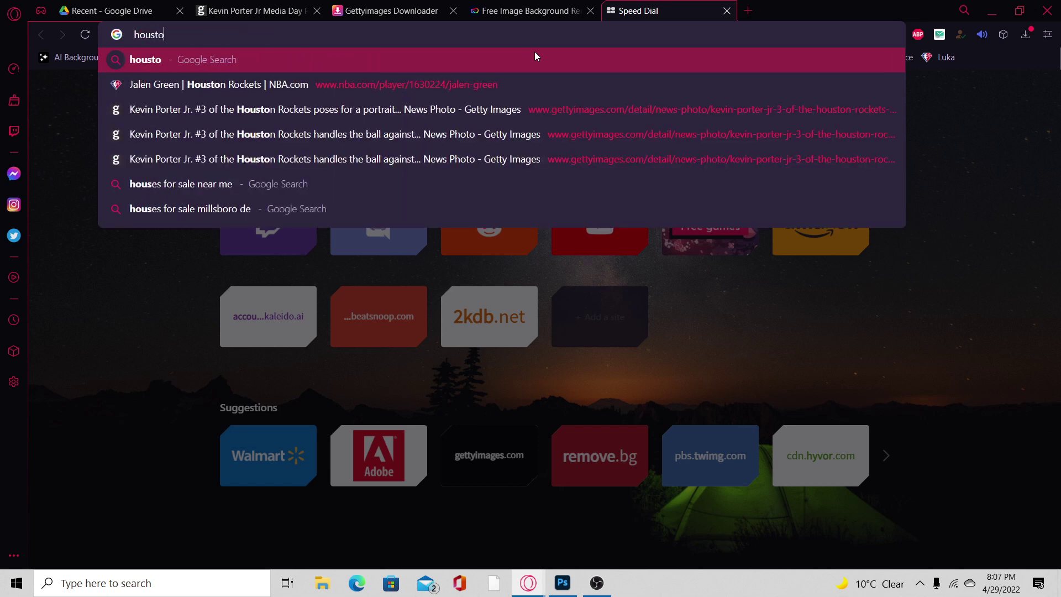
{"action": "type", "text": "n"}
{"action": "key", "text": "Return"}
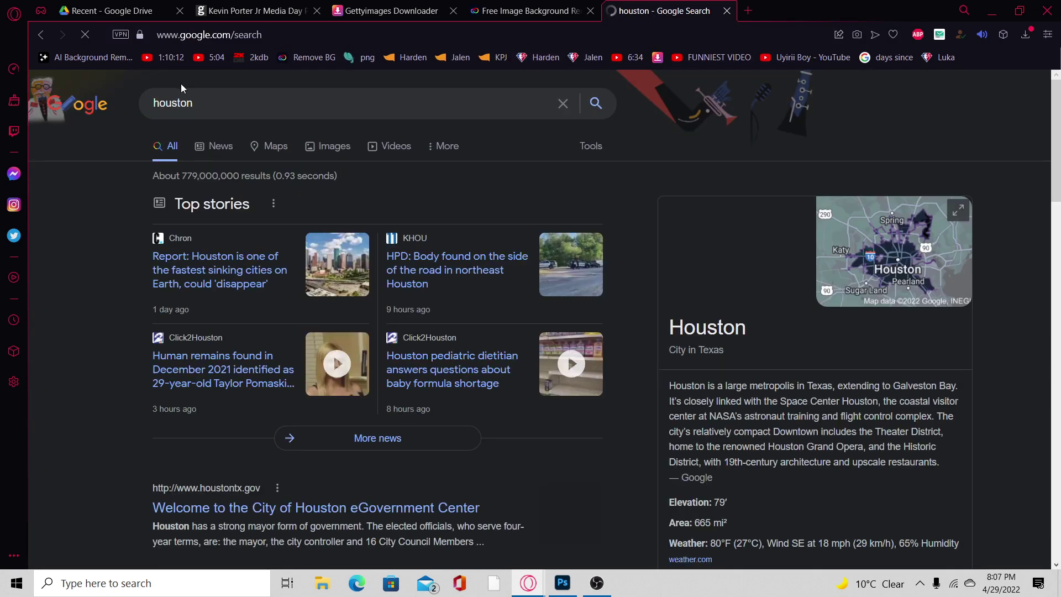
{"action": "left_click", "coordinate": [331, 147]}
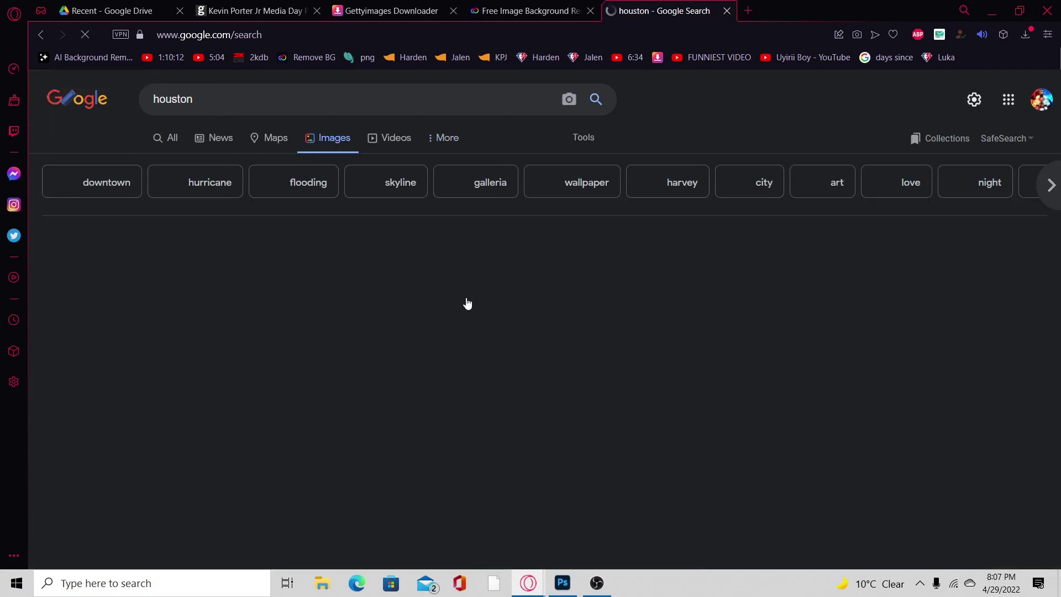
Browse the Houston images and open the preview of the illuminated HOUSTON letters with the neon skyline.
{"action": "scroll", "coordinate": [467, 303], "scroll_direction": "down", "scroll_amount": 9}
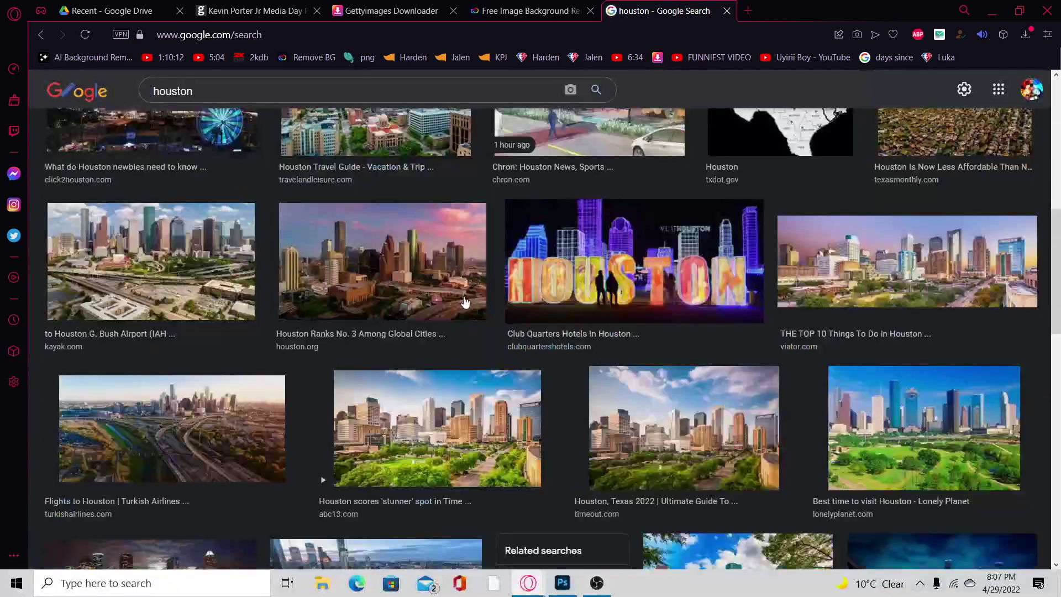
{"action": "scroll", "coordinate": [466, 301], "scroll_direction": "down", "scroll_amount": 12}
{"action": "scroll", "coordinate": [466, 301], "scroll_direction": "up", "scroll_amount": 8}
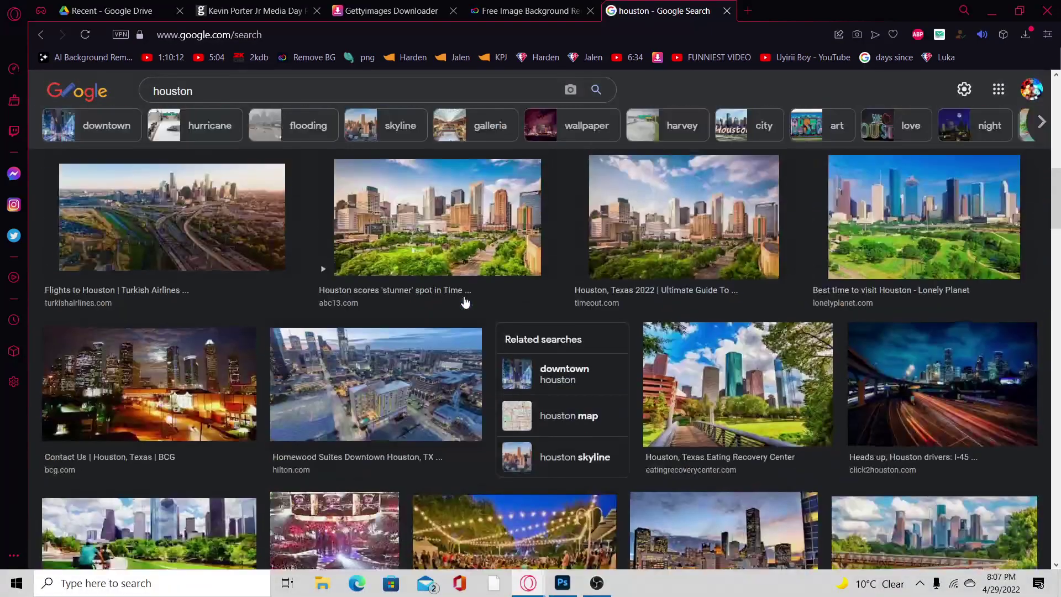
{"action": "scroll", "coordinate": [465, 301], "scroll_direction": "up", "scroll_amount": 3}
{"action": "left_click", "coordinate": [602, 398]}
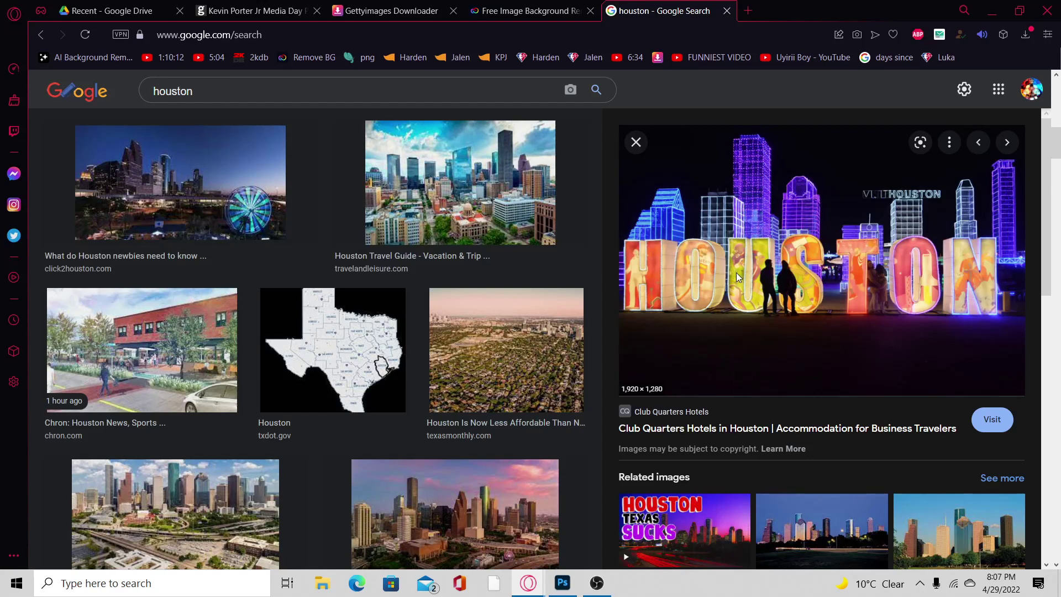
Save the HOUSTON letters picture in the Downloads folder as houston thing and switch back to Photoshop.
{"action": "right_click", "coordinate": [736, 273]}
{"action": "left_click", "coordinate": [782, 362]}
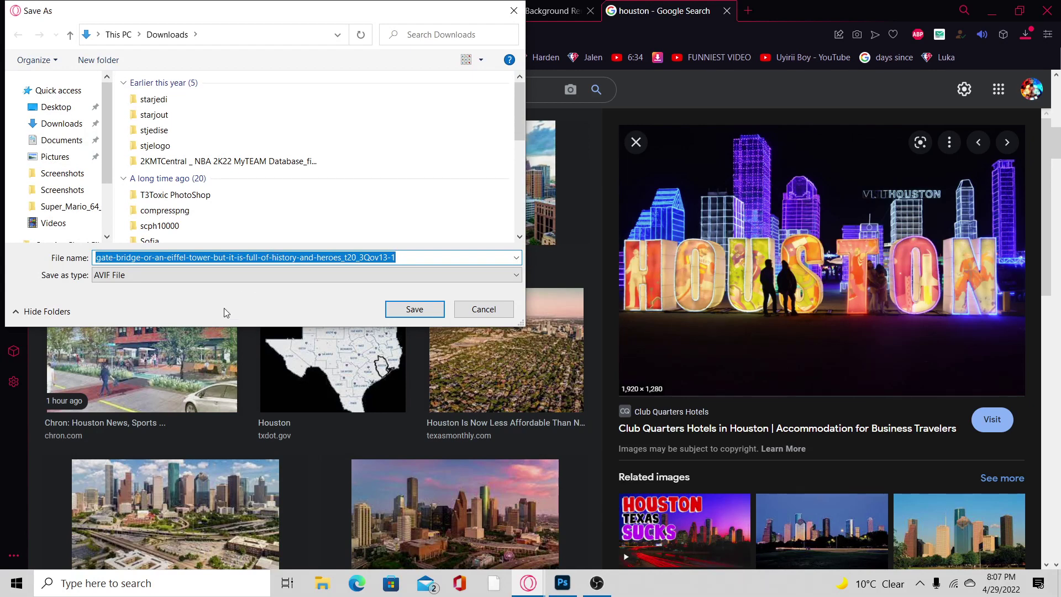
{"action": "type", "text": "houston"}
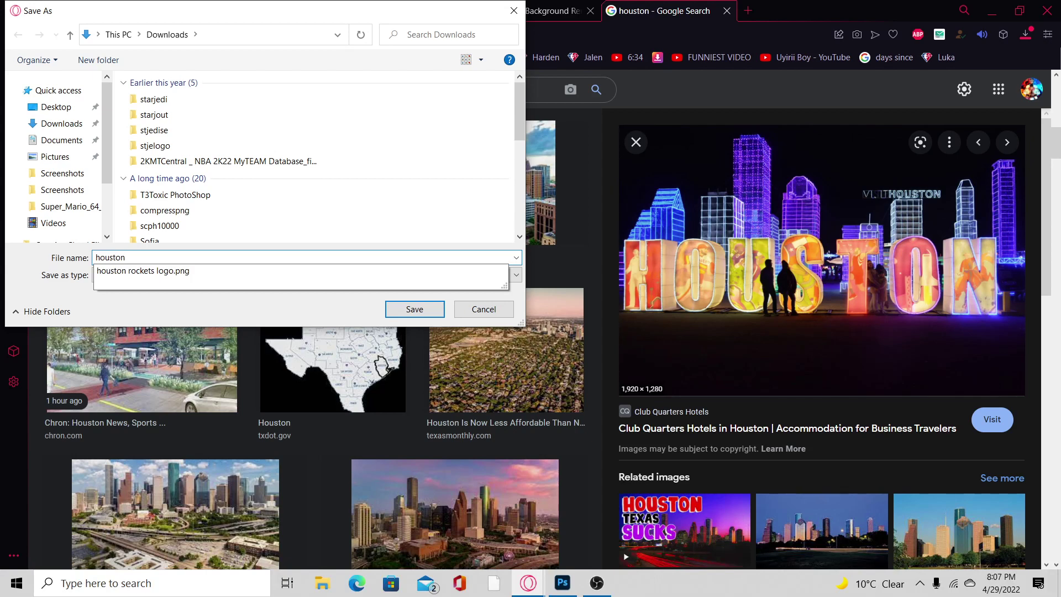
{"action": "type", "text": " thing"}
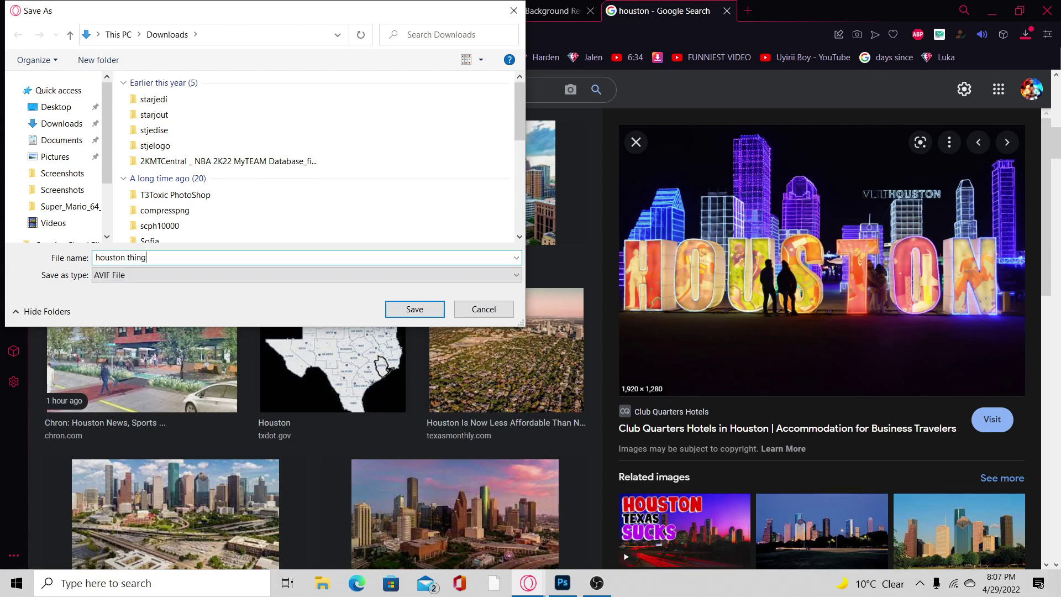
{"action": "key", "text": "Return"}
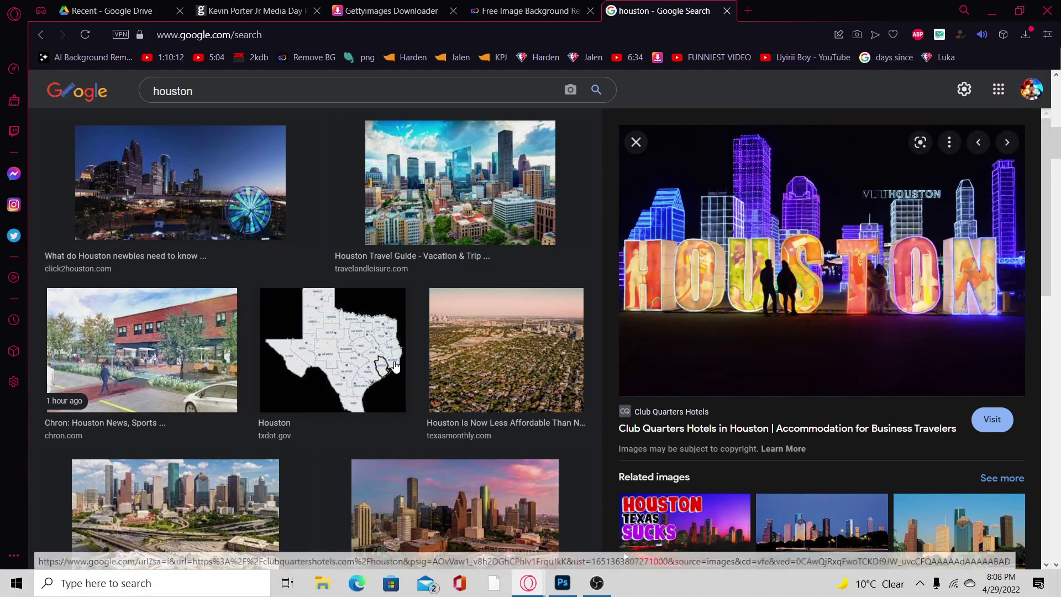
{"action": "left_click", "coordinate": [572, 591]}
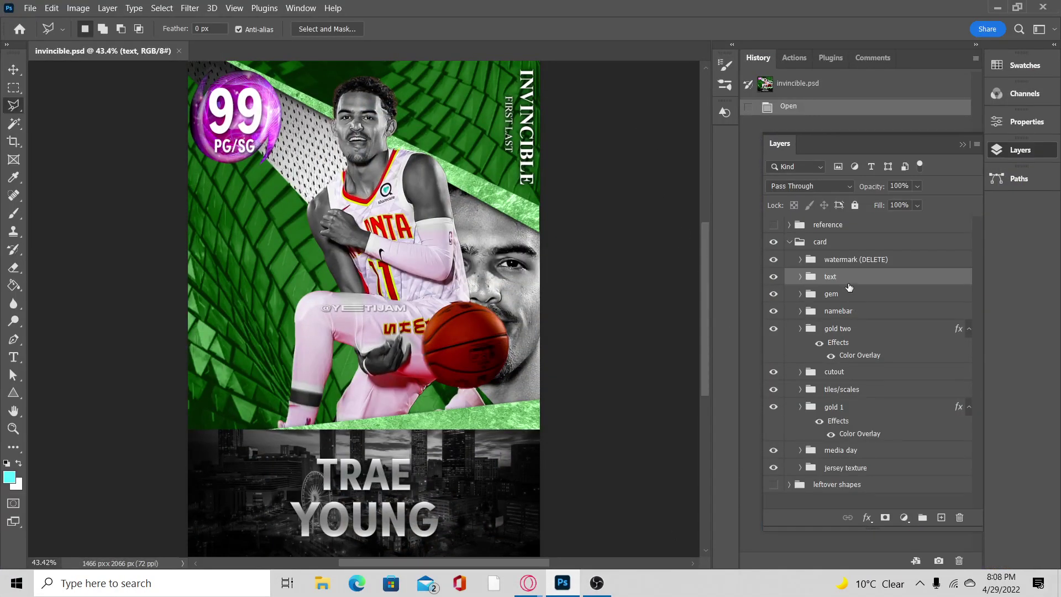
Switch to the web browser and look through the Houston image results for other city pictures.
{"action": "mouse_move", "coordinate": [528, 581]}
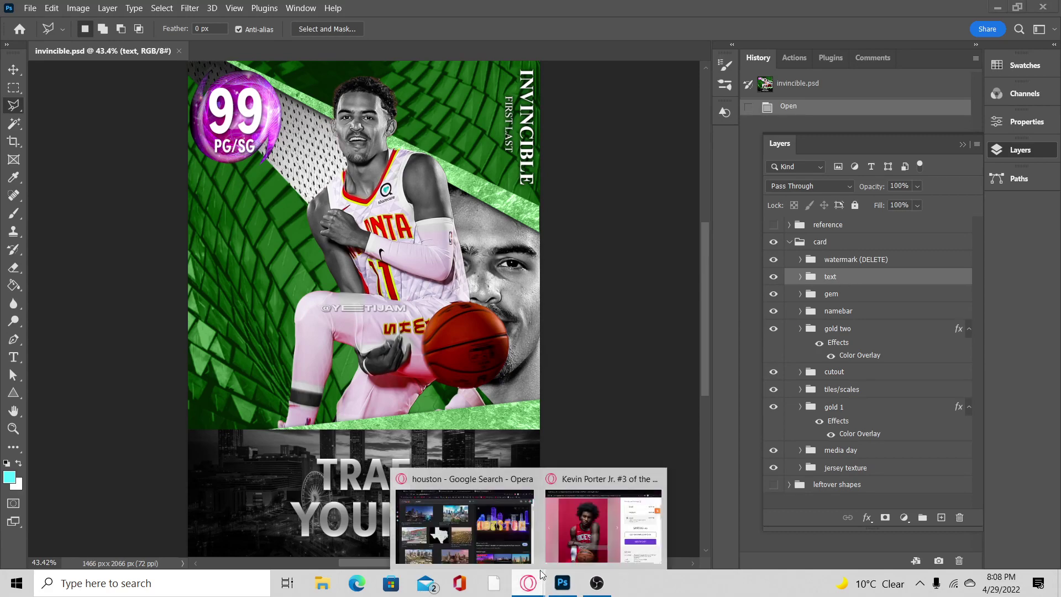
{"action": "left_click", "coordinate": [531, 541]}
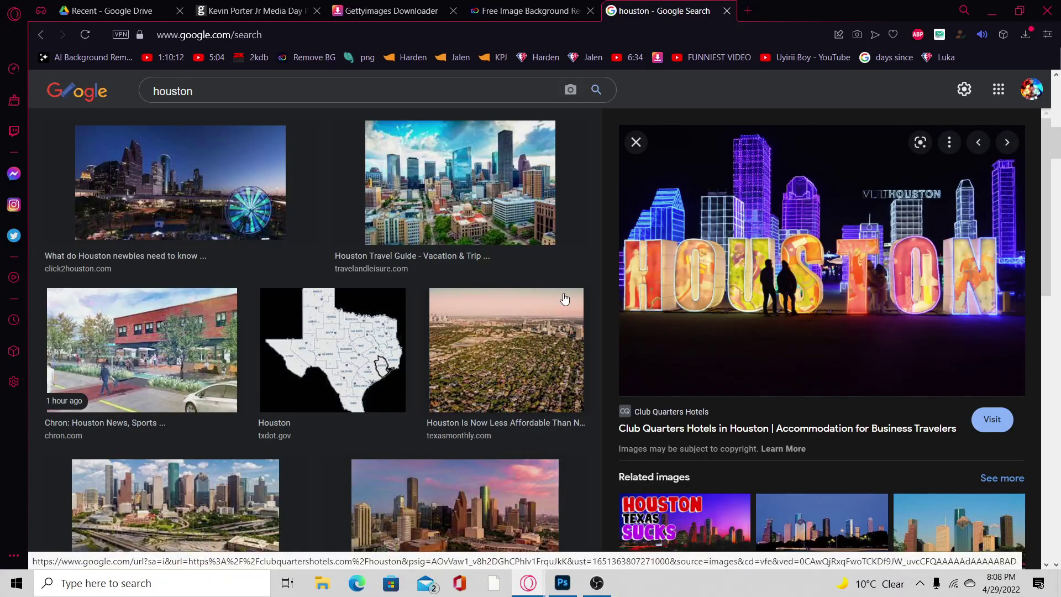
{"action": "scroll", "coordinate": [581, 274], "scroll_direction": "down", "scroll_amount": 3}
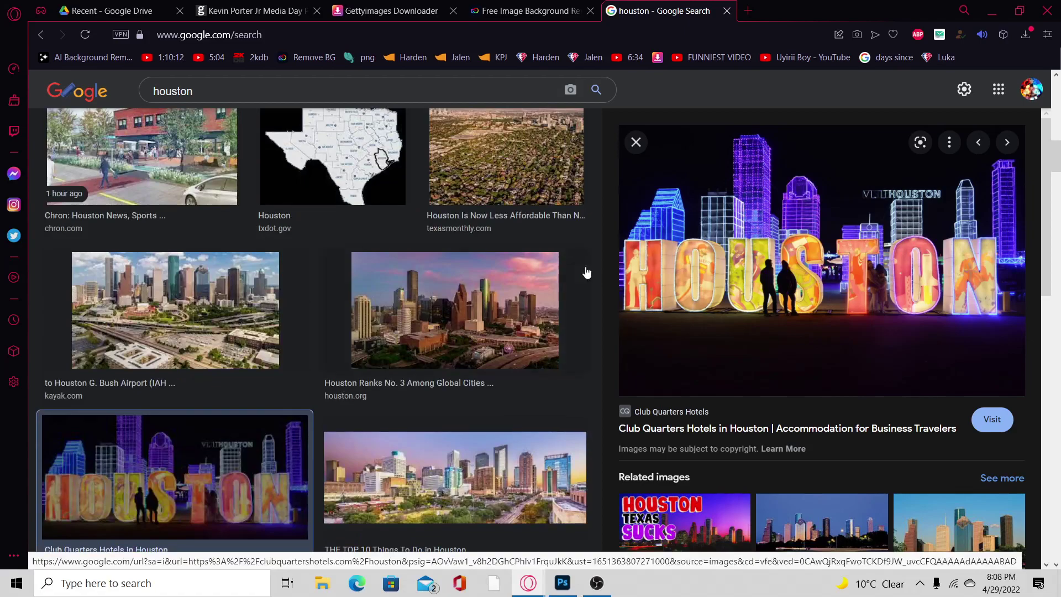
{"action": "scroll", "coordinate": [586, 270], "scroll_direction": "down", "scroll_amount": 5}
{"action": "scroll", "coordinate": [586, 272], "scroll_direction": "down", "scroll_amount": 20}
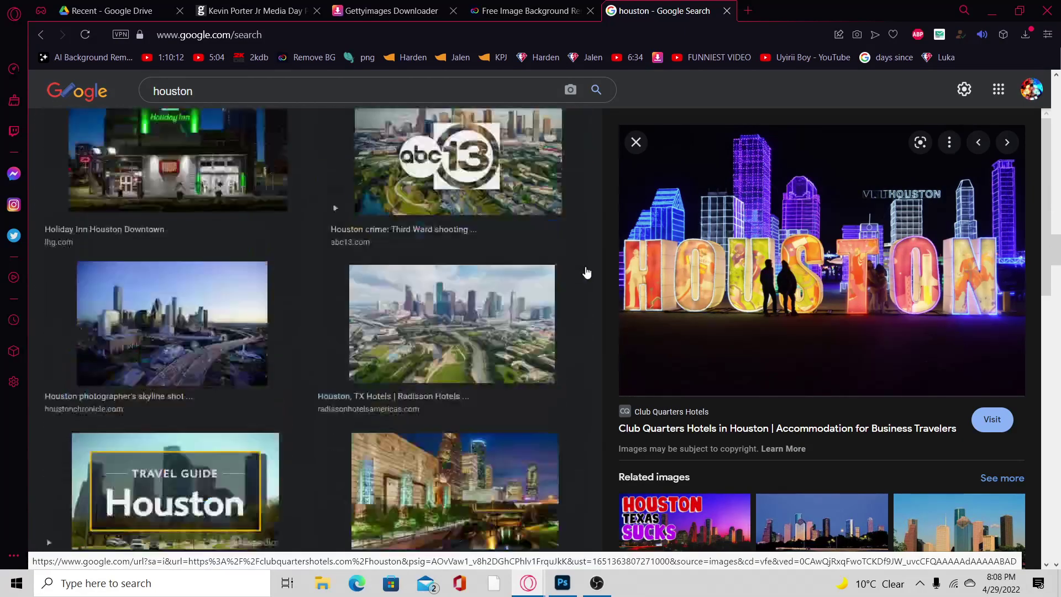
{"action": "scroll", "coordinate": [587, 272], "scroll_direction": "down", "scroll_amount": 10}
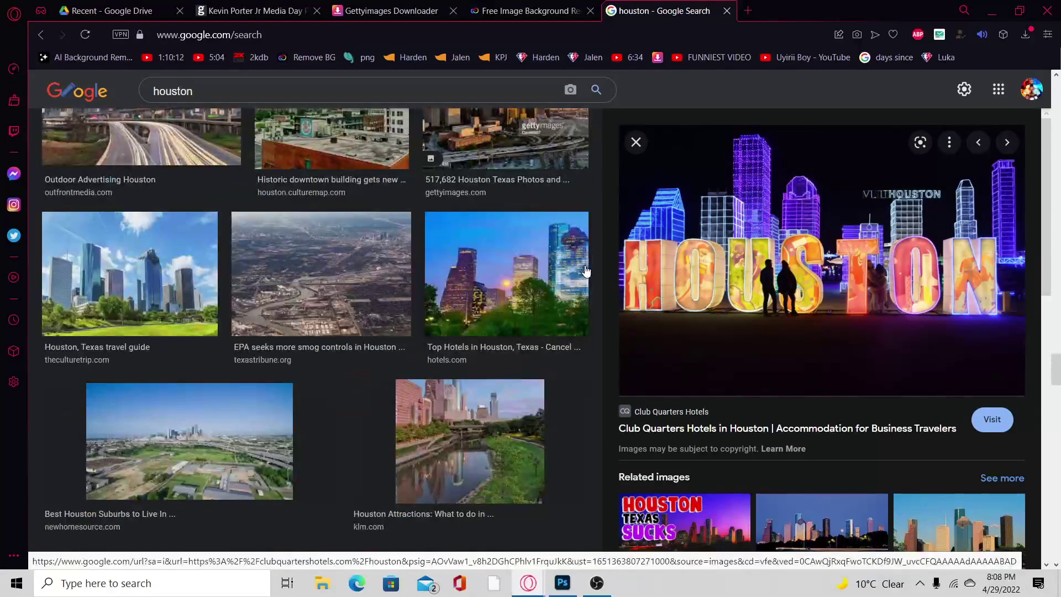
{"action": "scroll", "coordinate": [587, 271], "scroll_direction": "up", "scroll_amount": 5}
{"action": "scroll", "coordinate": [587, 272], "scroll_direction": "up", "scroll_amount": 15}
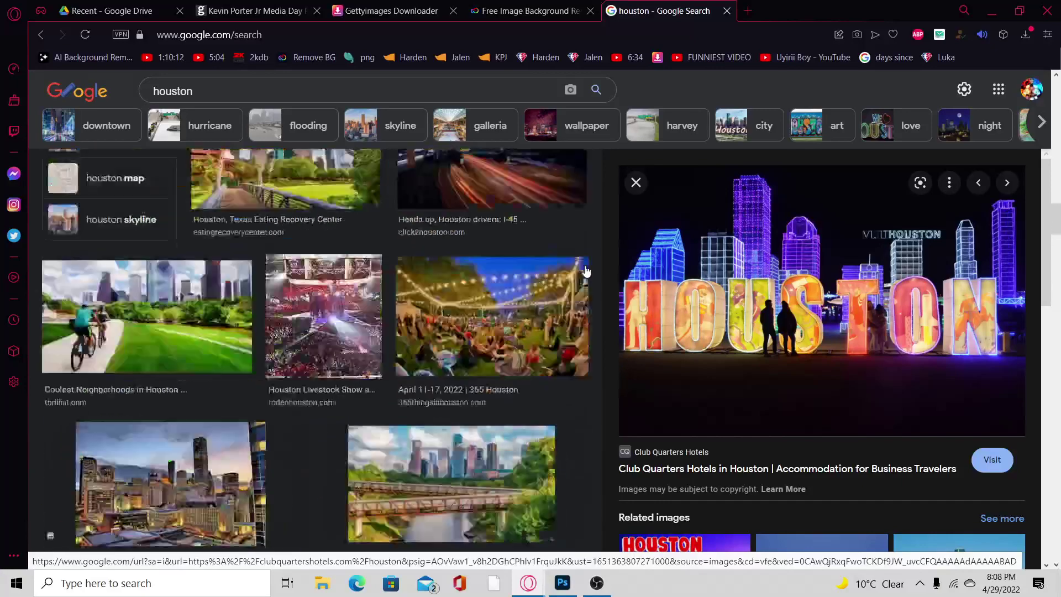
{"action": "scroll", "coordinate": [586, 271], "scroll_direction": "up", "scroll_amount": 15}
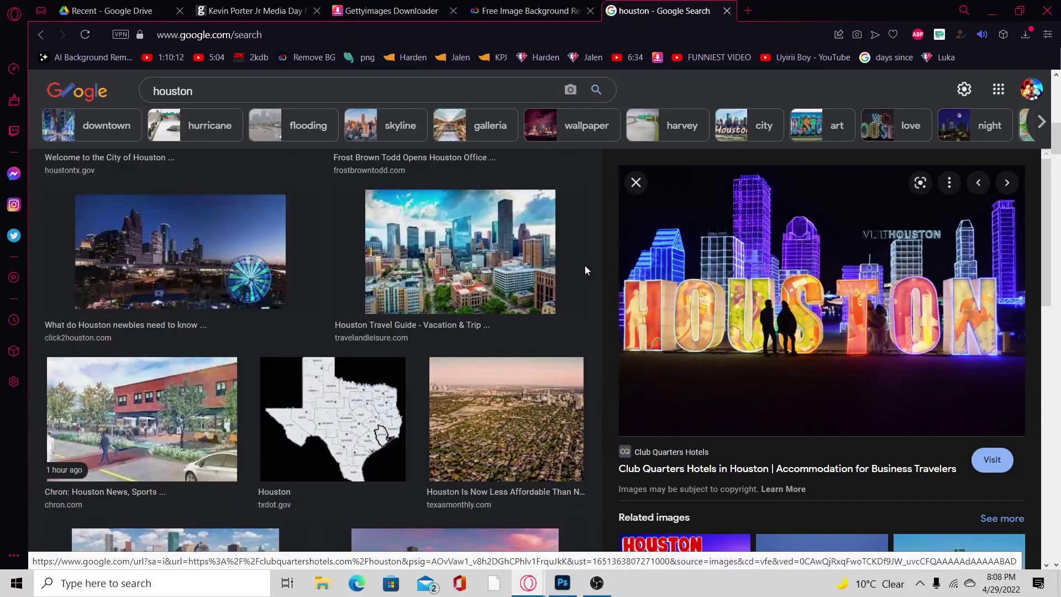
Open 2KDB in a new tab, search the 2K21 players for bol and open the 99 Invincible Bol Bol card.
{"action": "left_click", "coordinate": [747, 10]}
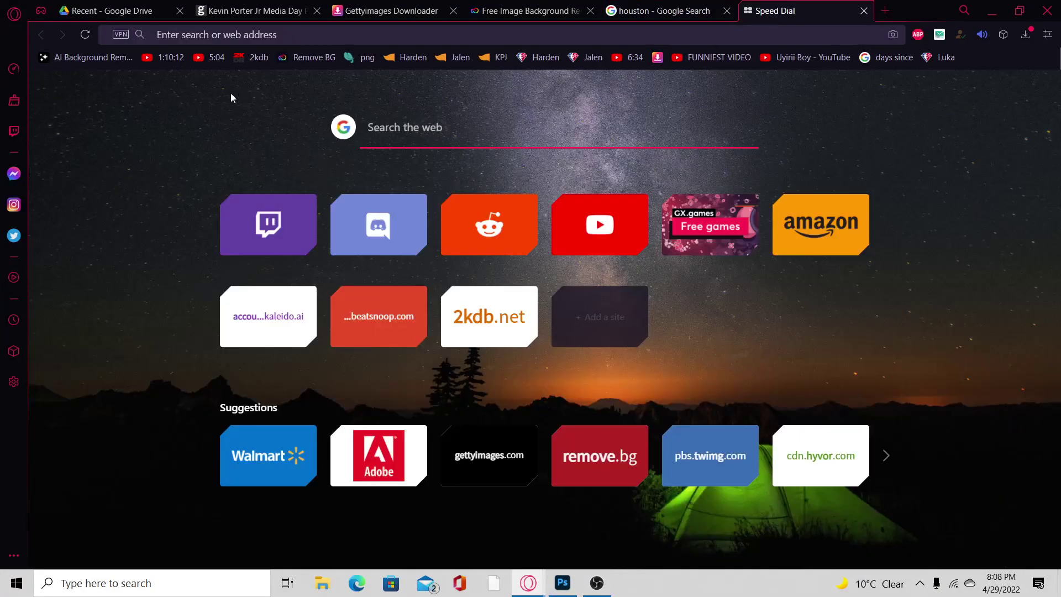
{"action": "left_click", "coordinate": [252, 55]}
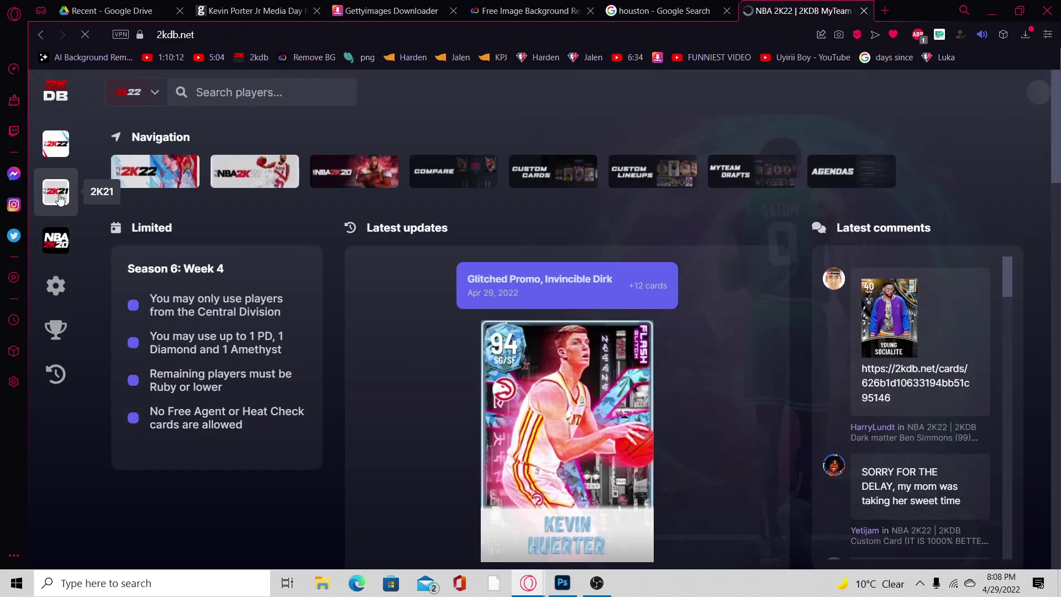
{"action": "mouse_move", "coordinate": [58, 199]}
{"action": "left_click", "coordinate": [129, 198]}
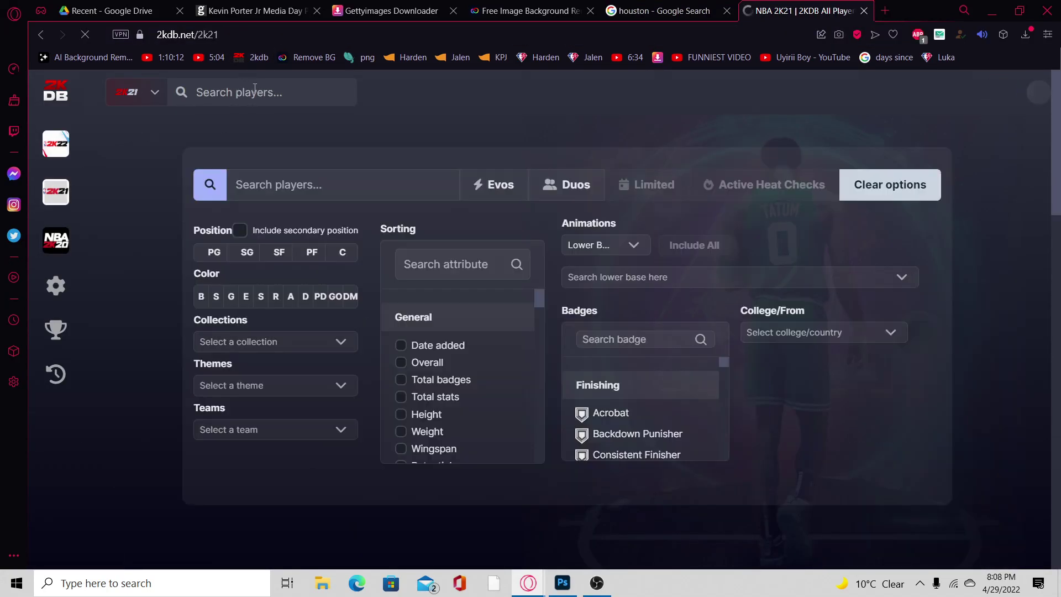
{"action": "type", "text": "bol"}
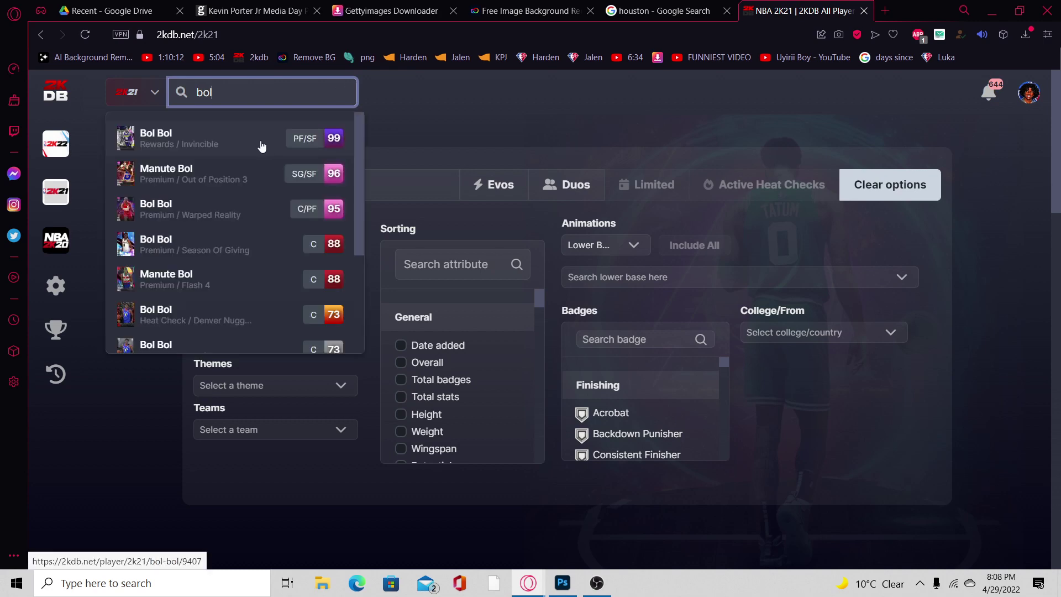
{"action": "left_click", "coordinate": [257, 144]}
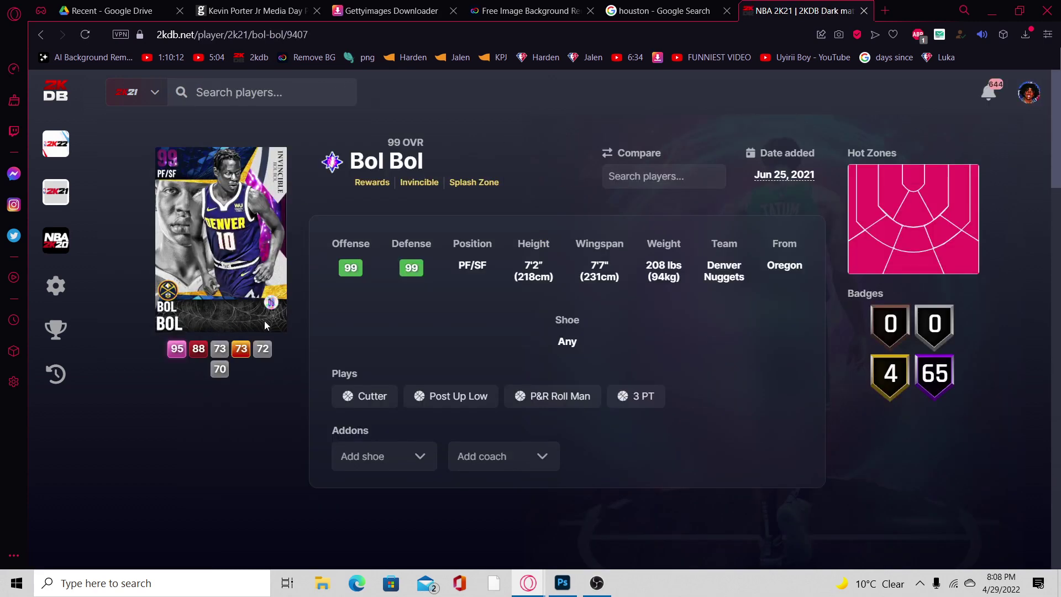
Examine the Invincible Dirk Nowitzki card from 2KDB's latest updates as a reference, and switch back to Photoshop.
{"action": "left_click", "coordinate": [72, 91]}
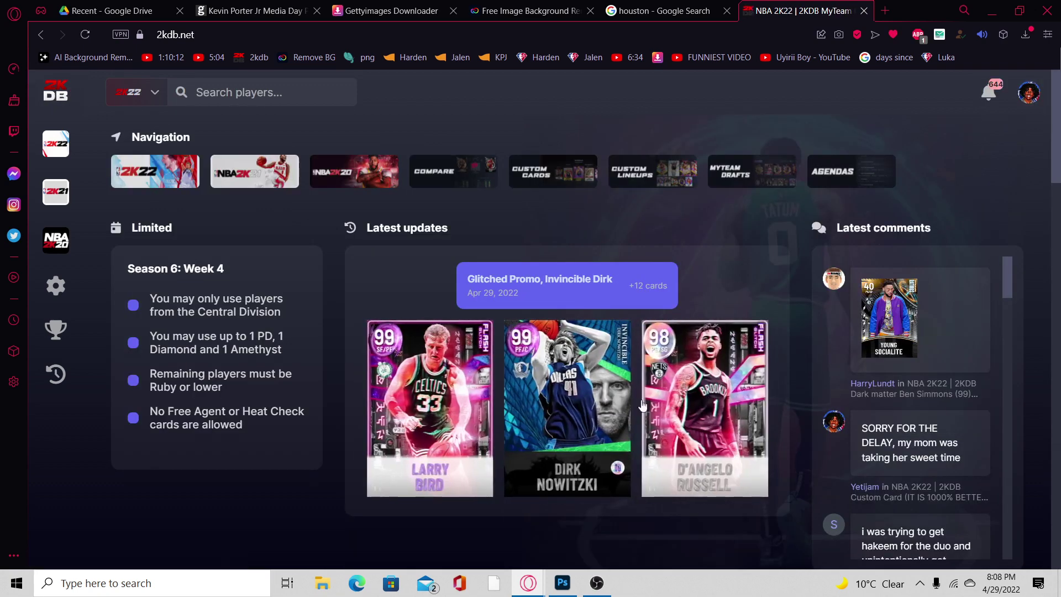
{"action": "left_click", "coordinate": [629, 417]}
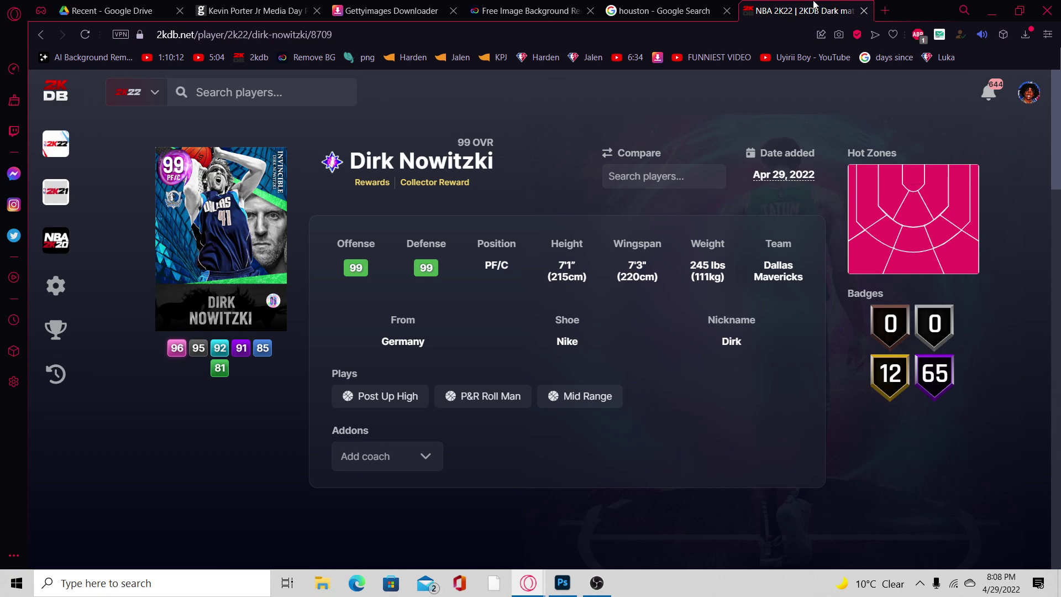
{"action": "left_click", "coordinate": [713, 10]}
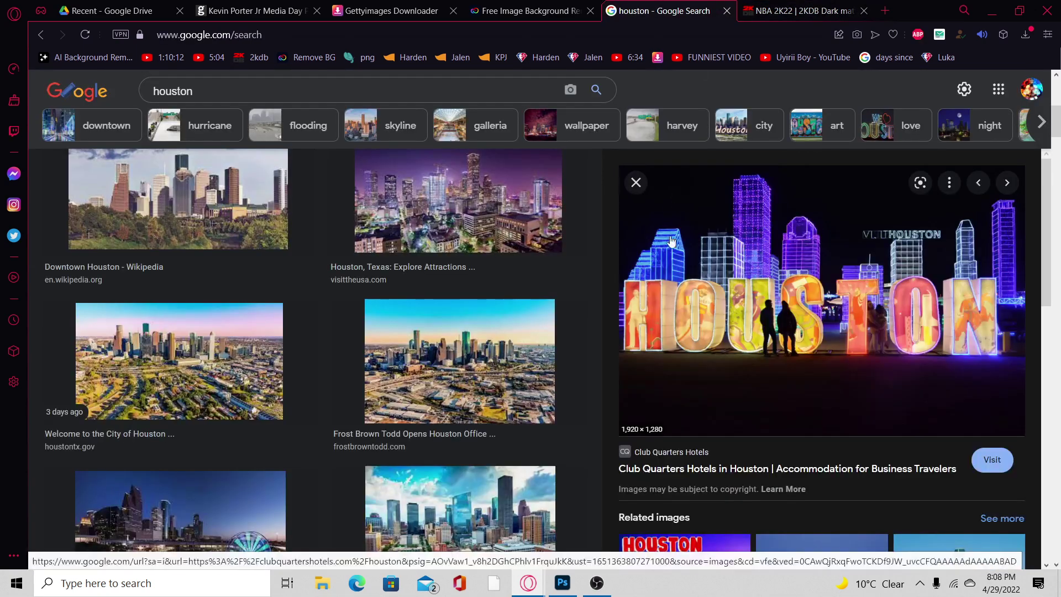
{"action": "left_click", "coordinate": [575, 590]}
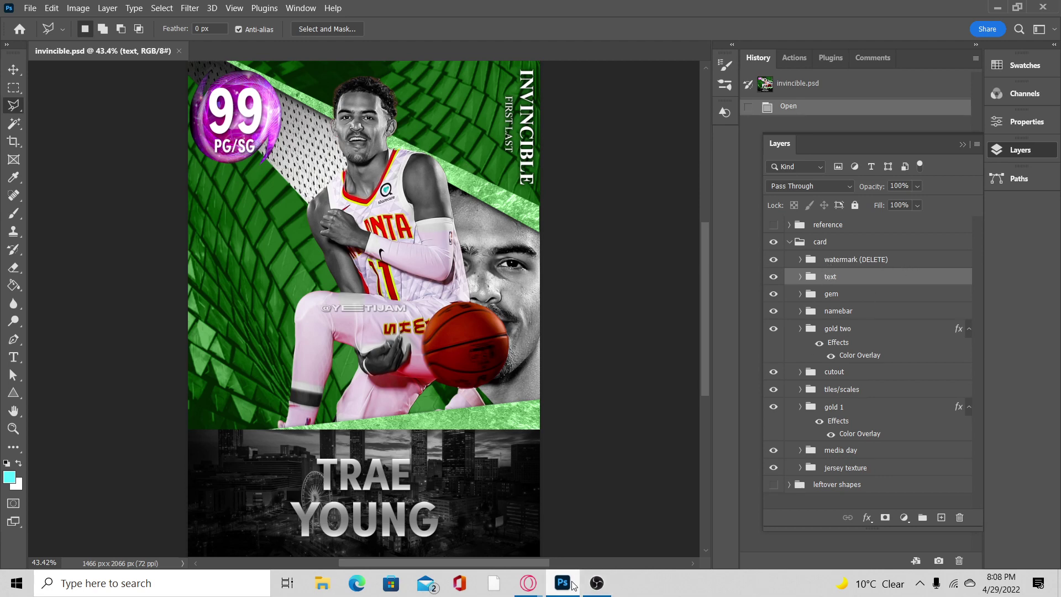
Expand the namebar and namebar actual groups and select the layer mask of the use rastermask layer.
{"action": "left_click", "coordinate": [835, 313]}
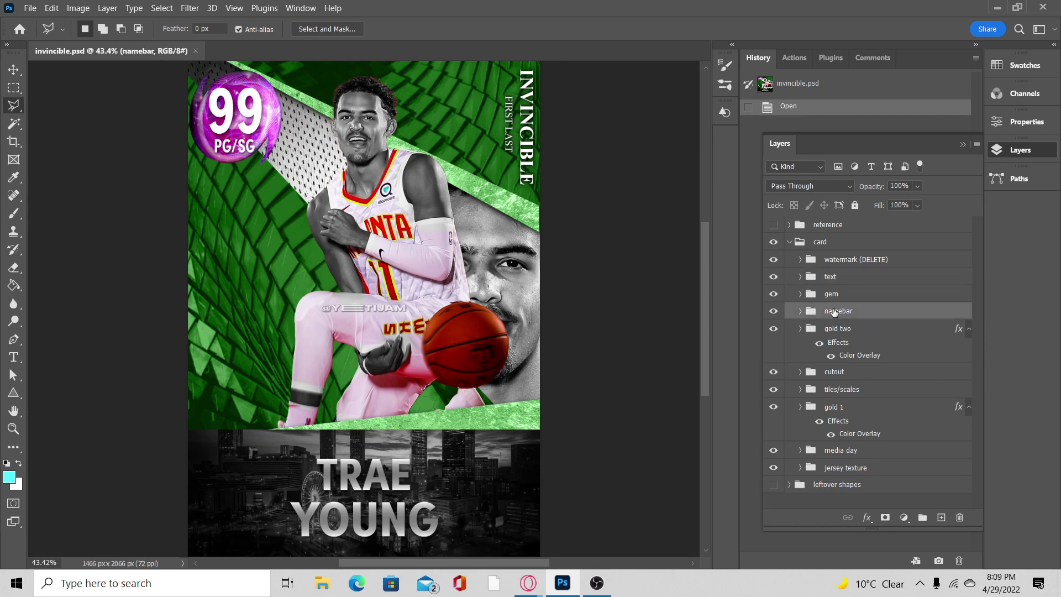
{"action": "left_click", "coordinate": [800, 312]}
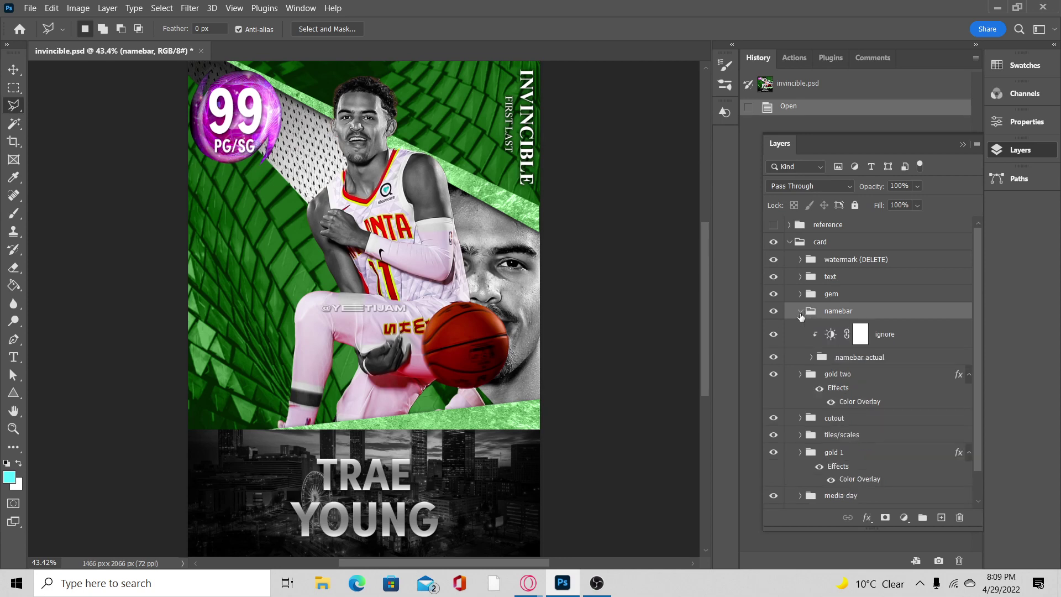
{"action": "left_click", "coordinate": [897, 346]}
{"action": "left_click", "coordinate": [877, 362]}
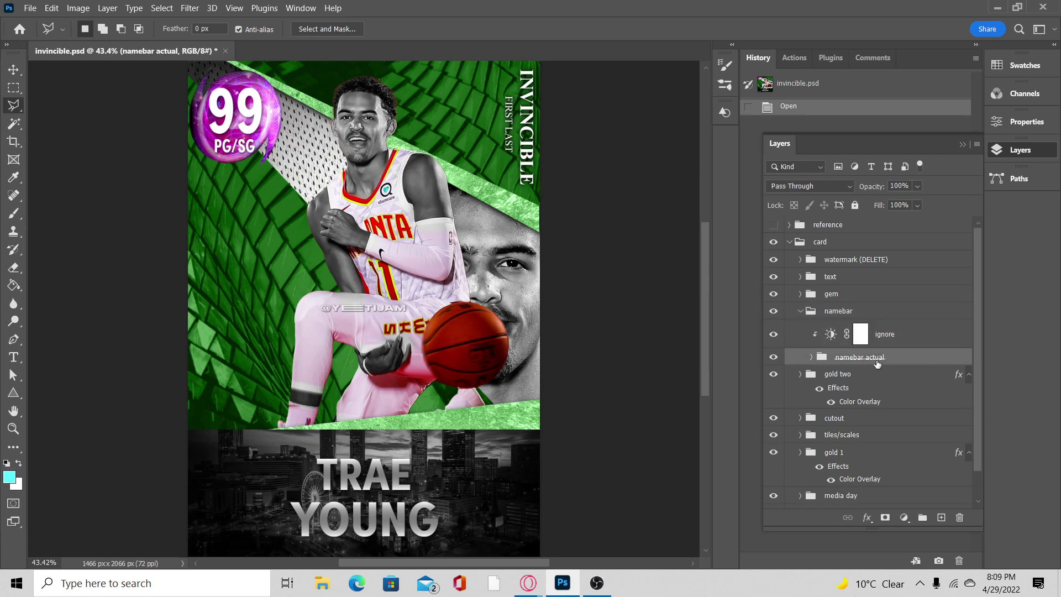
{"action": "left_click", "coordinate": [811, 358]}
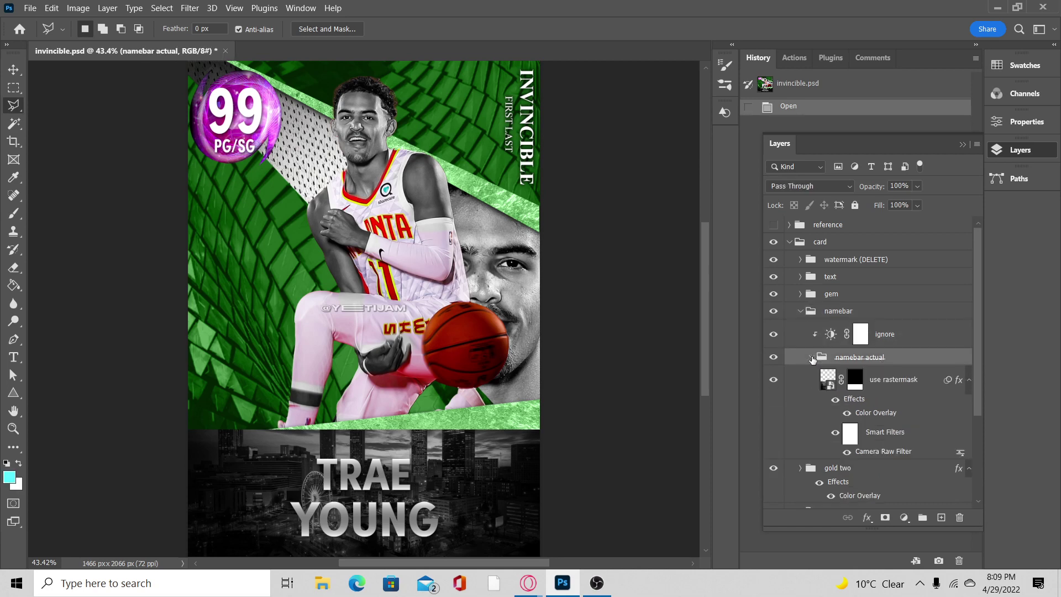
{"action": "left_click", "coordinate": [888, 384]}
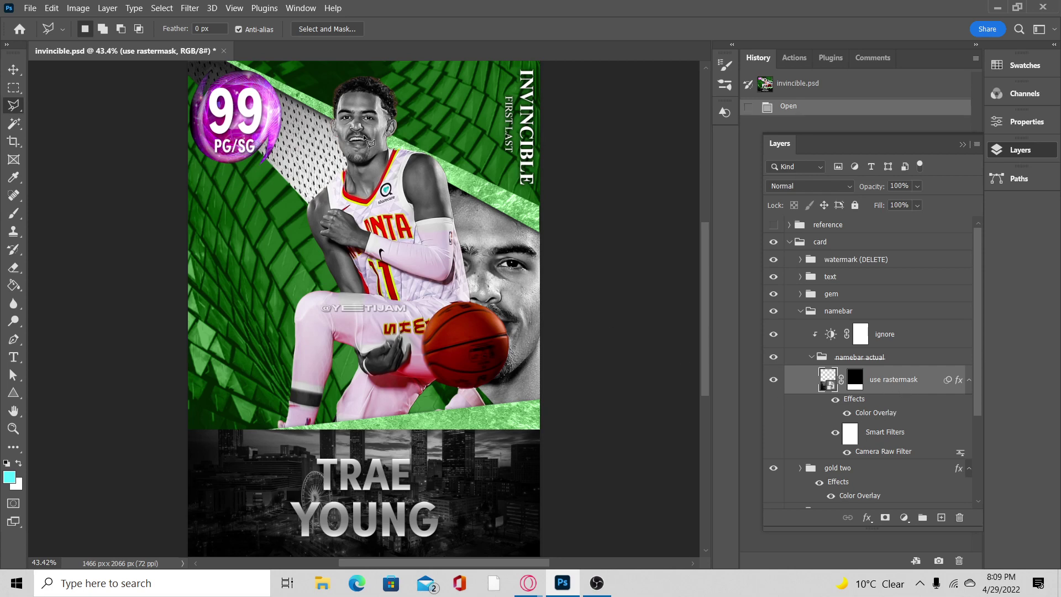
{"action": "left_click", "coordinate": [856, 377]}
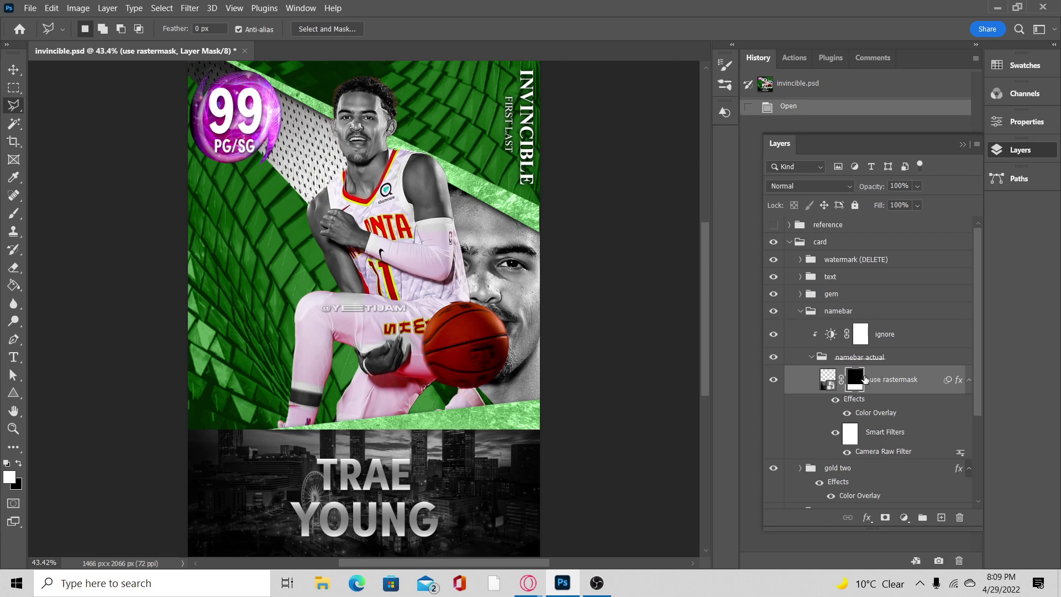
Try to place the houston thing file from Downloads as an embedded image in the namebar actual group.
{"action": "left_click", "coordinate": [30, 8]}
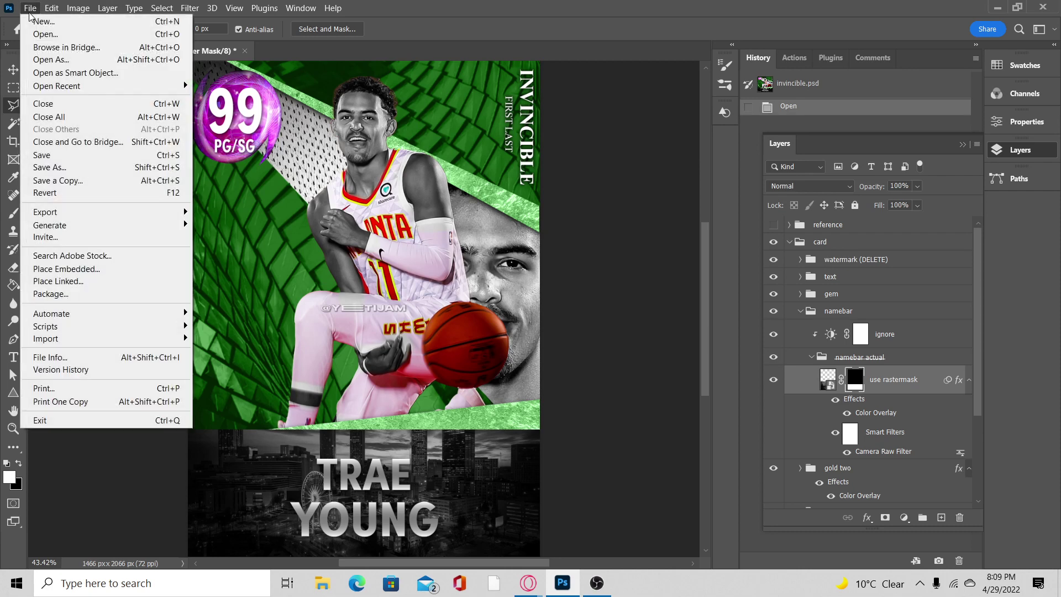
{"action": "left_click", "coordinate": [84, 270]}
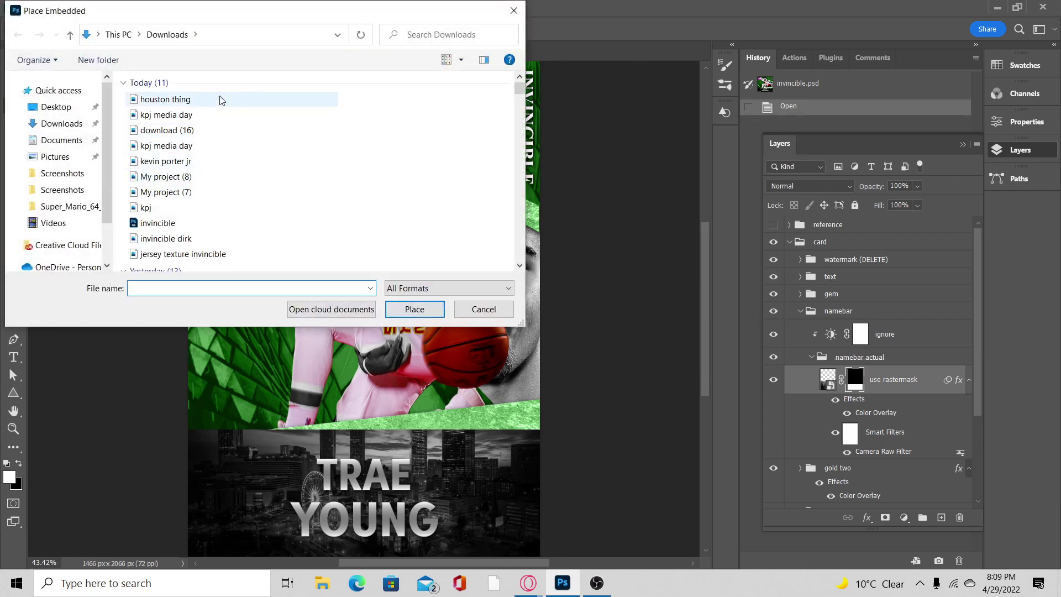
{"action": "left_click", "coordinate": [220, 99]}
{"action": "double_click", "coordinate": [220, 99]}
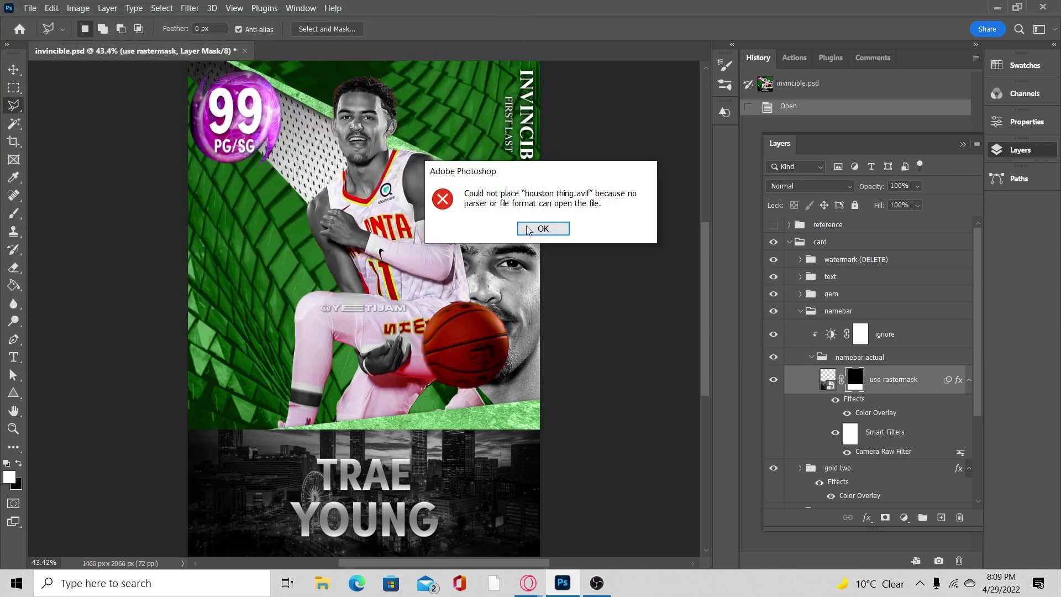
{"action": "left_click", "coordinate": [543, 228]}
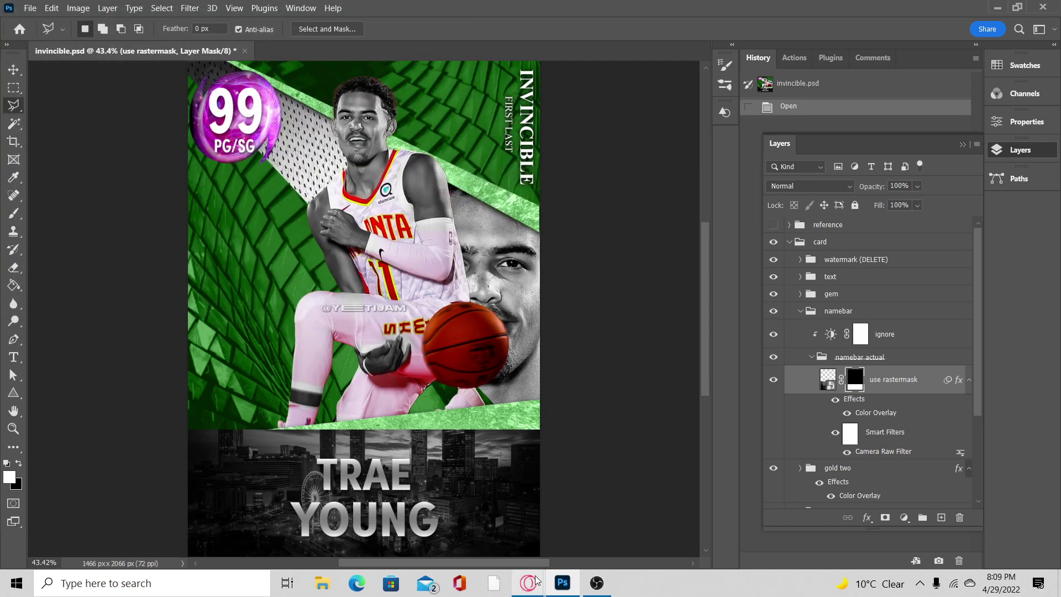
Switch to the web browser and open the HOUSTON letters picture at full size in its own tab.
{"action": "mouse_move", "coordinate": [530, 583]}
{"action": "left_click", "coordinate": [464, 526]}
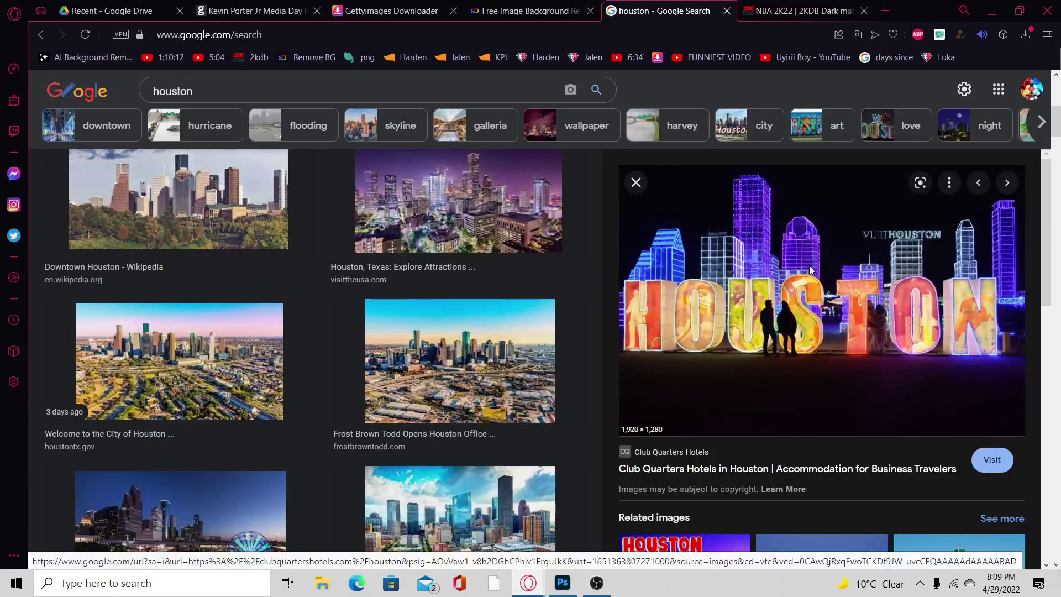
{"action": "right_click", "coordinate": [810, 267]}
{"action": "left_click", "coordinate": [828, 348]}
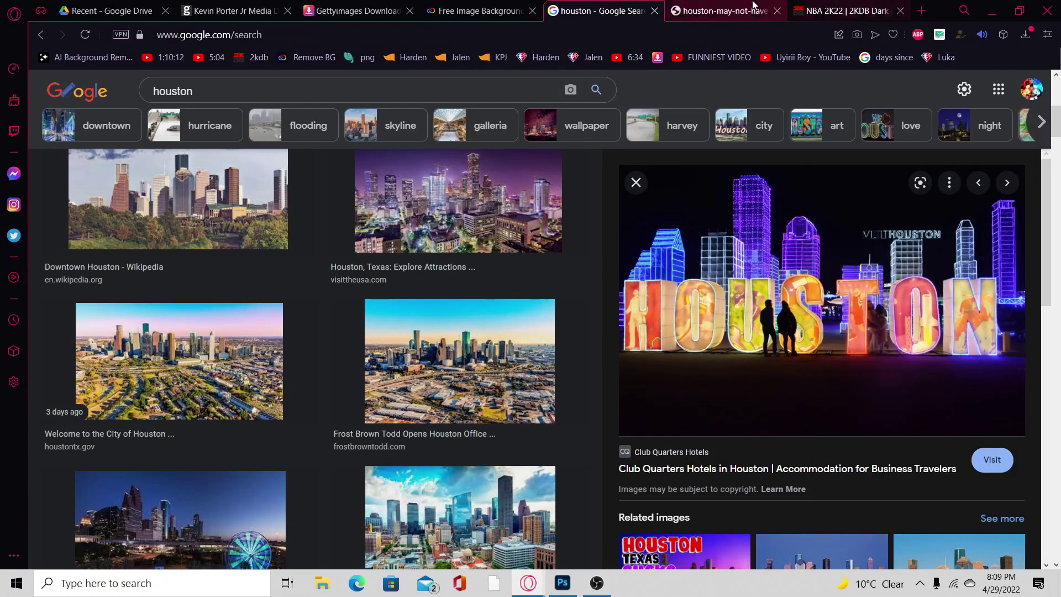
{"action": "left_click", "coordinate": [734, 9]}
Try to save the full-size HOUSTON picture in Downloads as houston thing, check the available file types and cancel the save.
{"action": "right_click", "coordinate": [627, 198]}
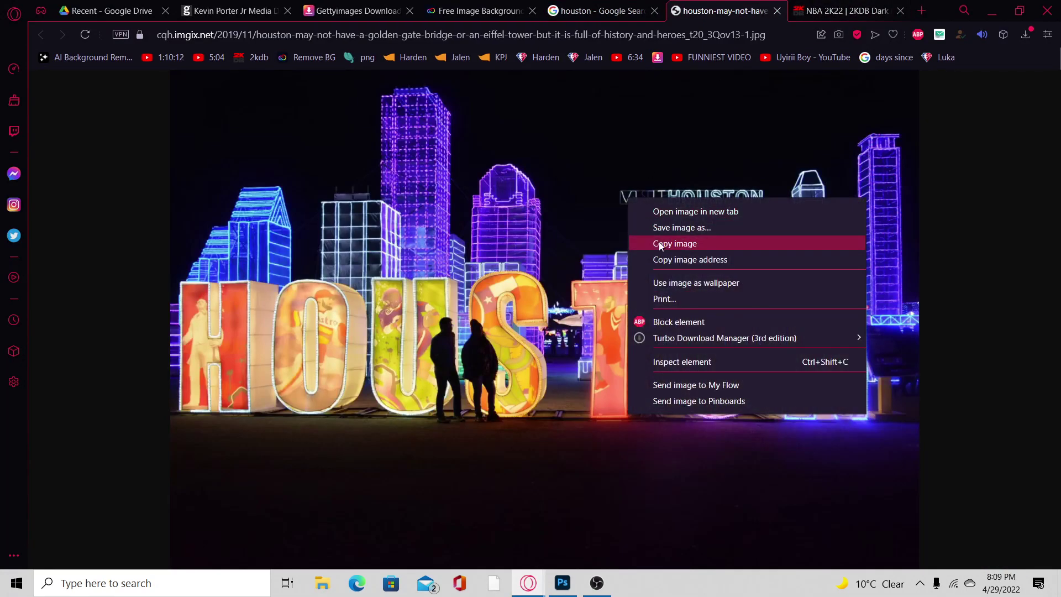
{"action": "left_click", "coordinate": [672, 228]}
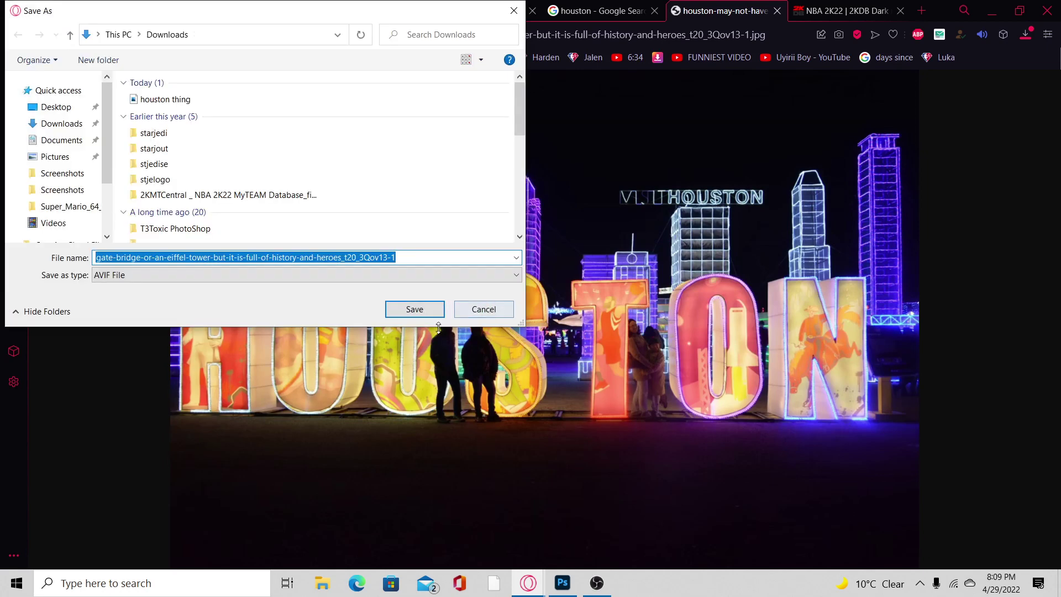
{"action": "type", "text": "h"}
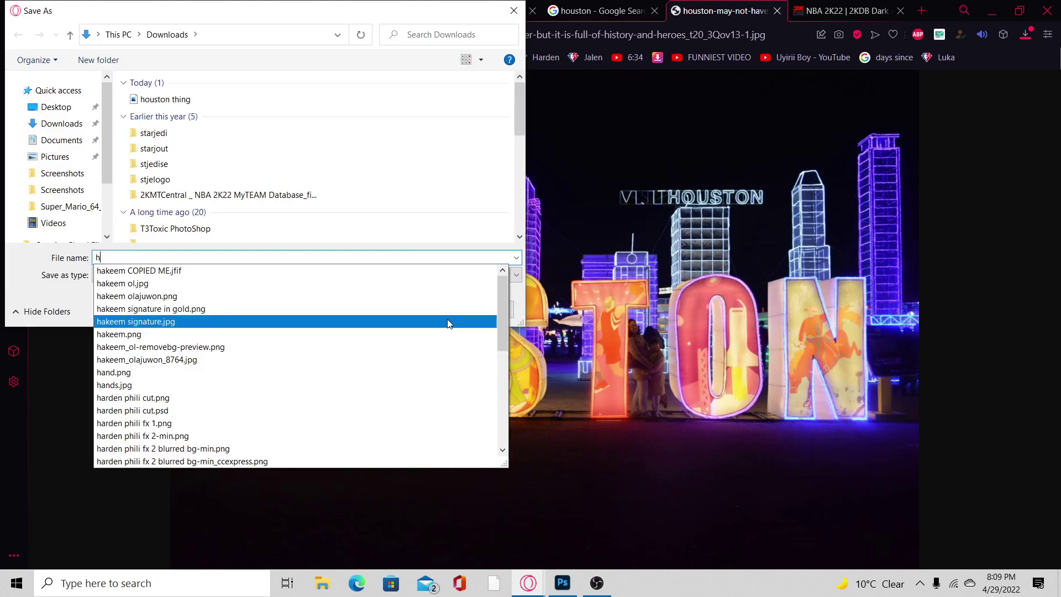
{"action": "type", "text": "ouston thing"}
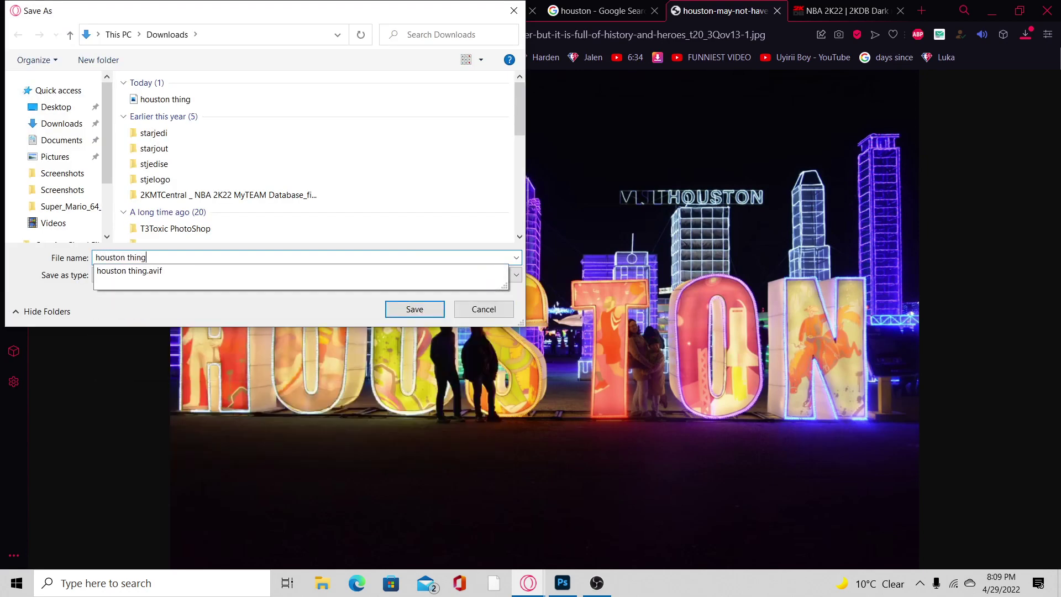
{"action": "left_click", "coordinate": [442, 314]}
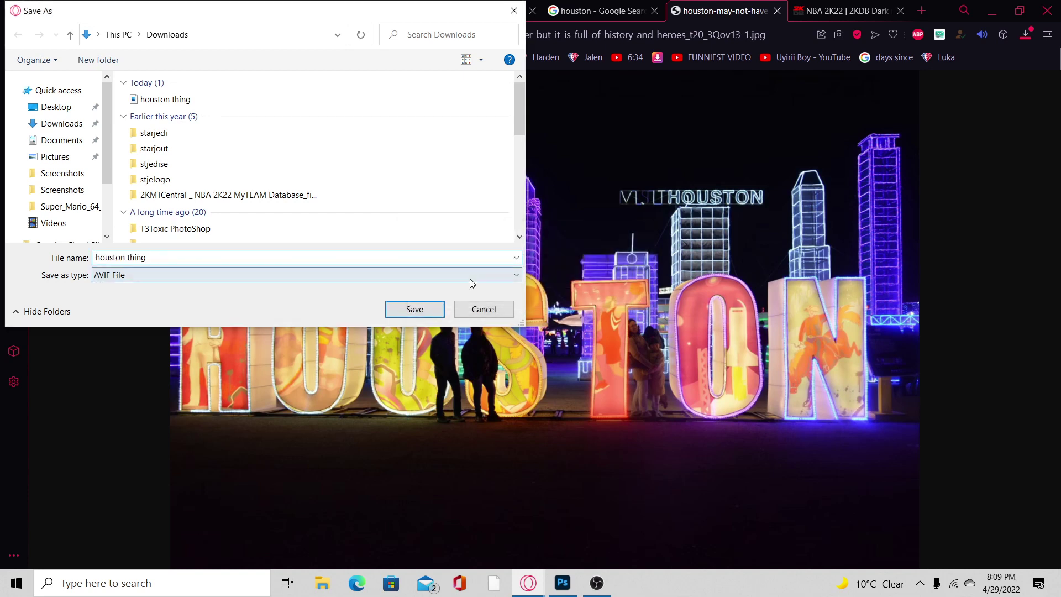
{"action": "left_click", "coordinate": [464, 275]}
{"action": "left_click", "coordinate": [489, 313]}
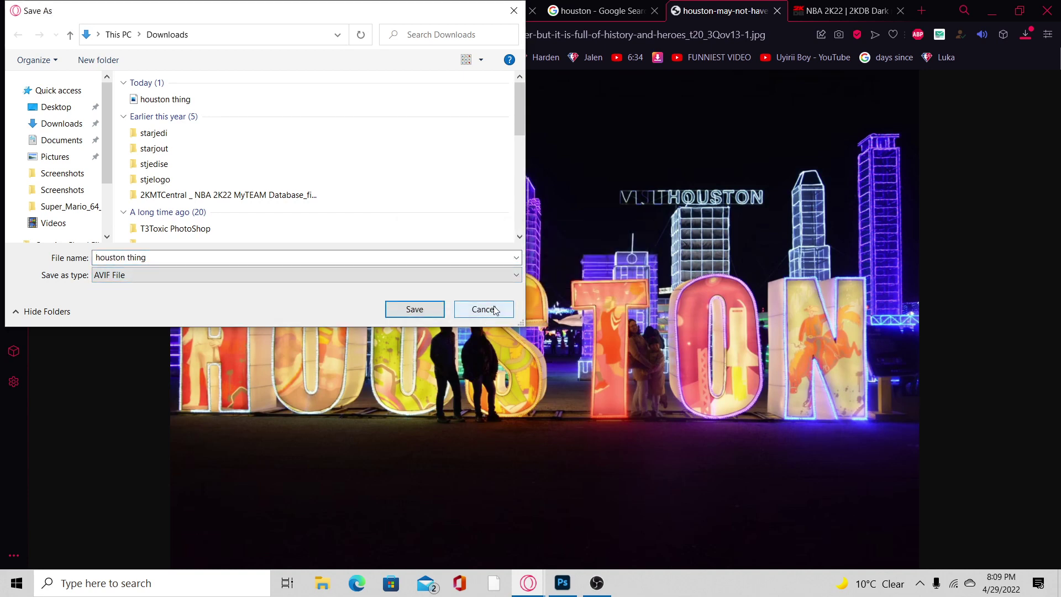
{"action": "left_click", "coordinate": [488, 312]}
Copy the full-size HOUSTON picture, switch to Photoshop and target the image of the use rastermask layer instead of its mask.
{"action": "right_click", "coordinate": [599, 300]}
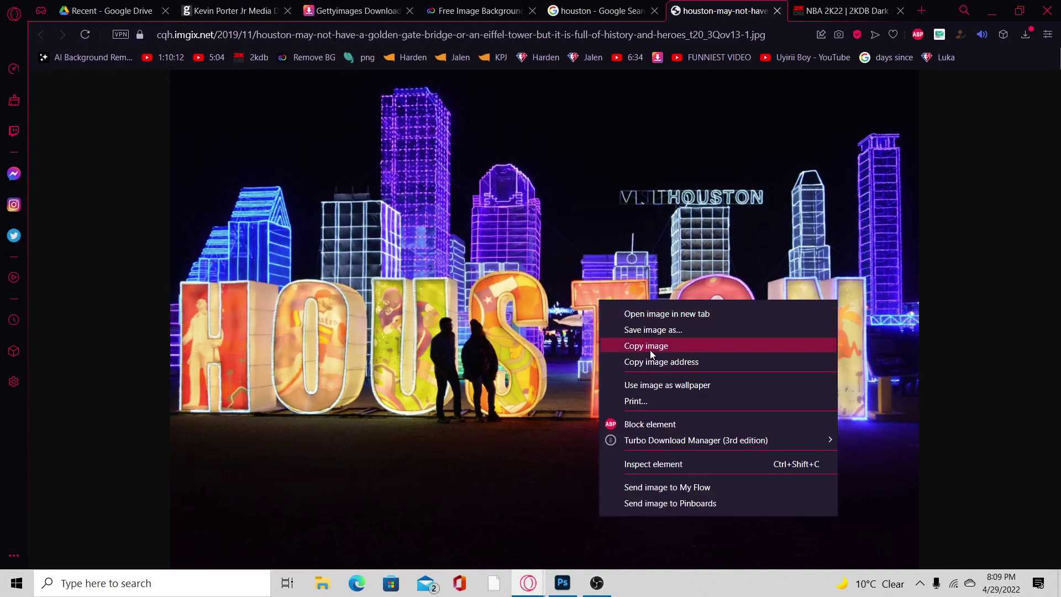
{"action": "left_click", "coordinate": [650, 348]}
{"action": "left_click", "coordinate": [563, 583]}
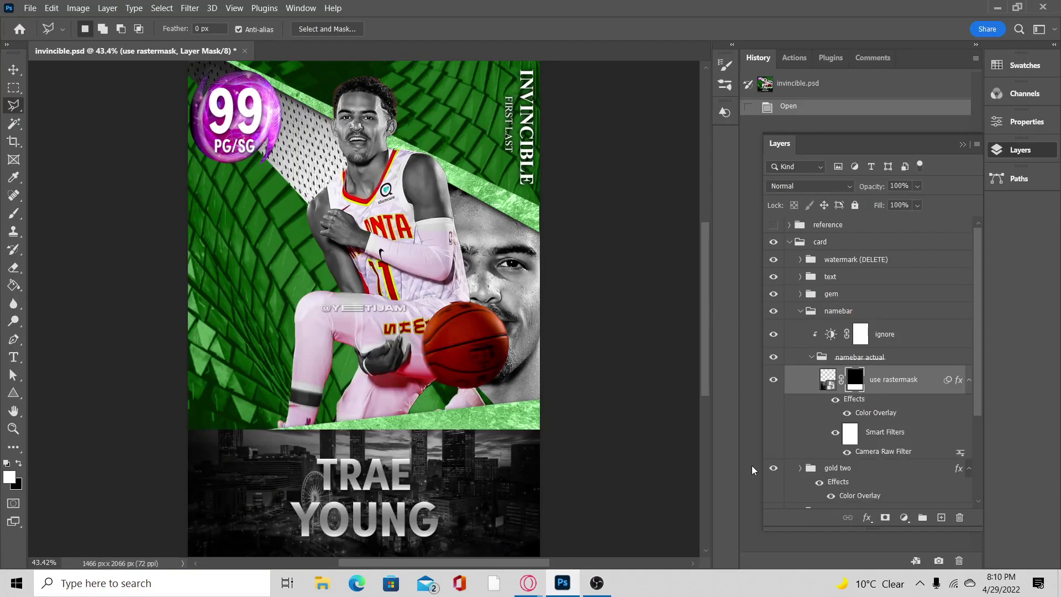
{"action": "key", "text": "ctrl+2"}
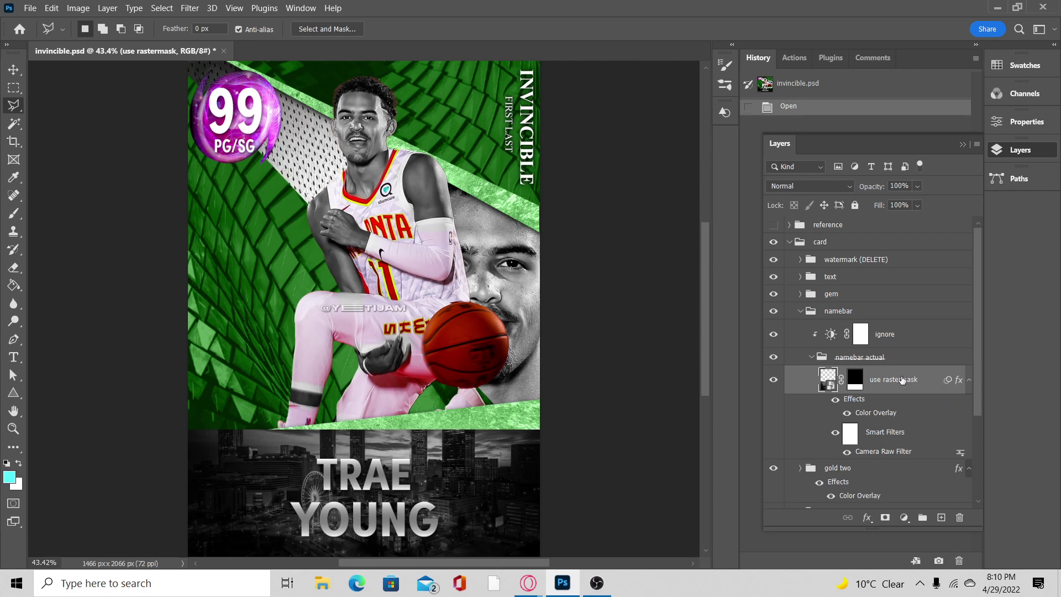
Switch to the browser, close the full-size picture tab and reverse-search the HOUSTON letters picture on Google for its large sizes.
{"action": "mouse_move", "coordinate": [528, 583]}
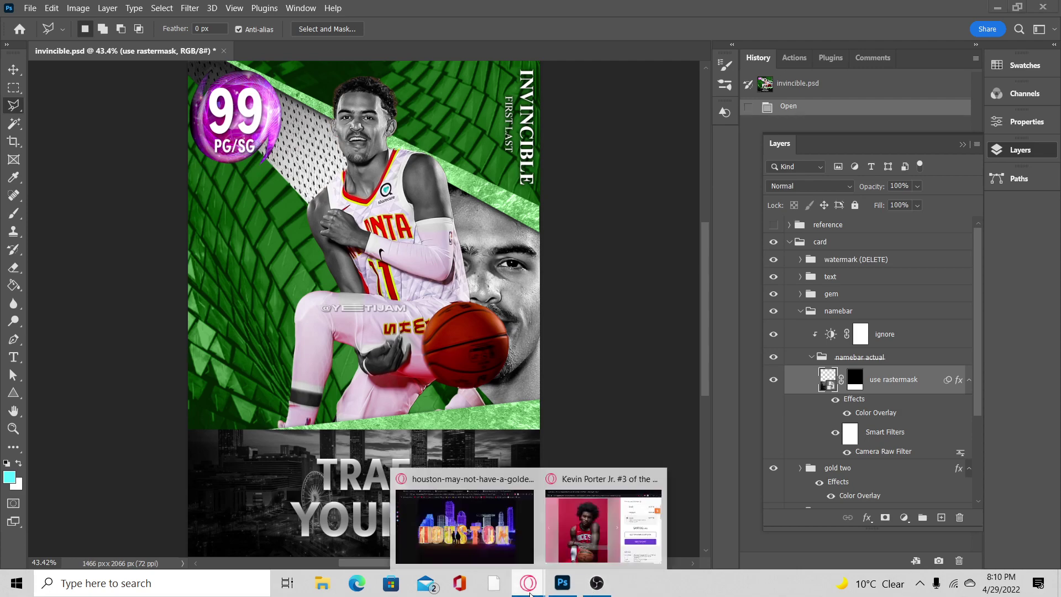
{"action": "left_click", "coordinate": [518, 553]}
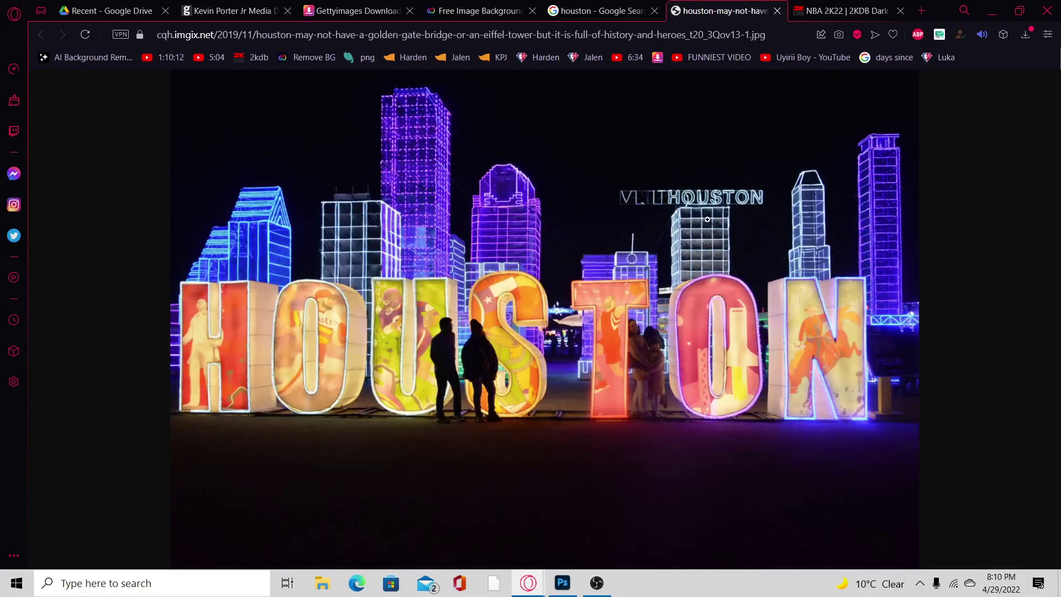
{"action": "middle_click", "coordinate": [747, 15]}
{"action": "scroll", "coordinate": [517, 424], "scroll_direction": "down", "scroll_amount": 15}
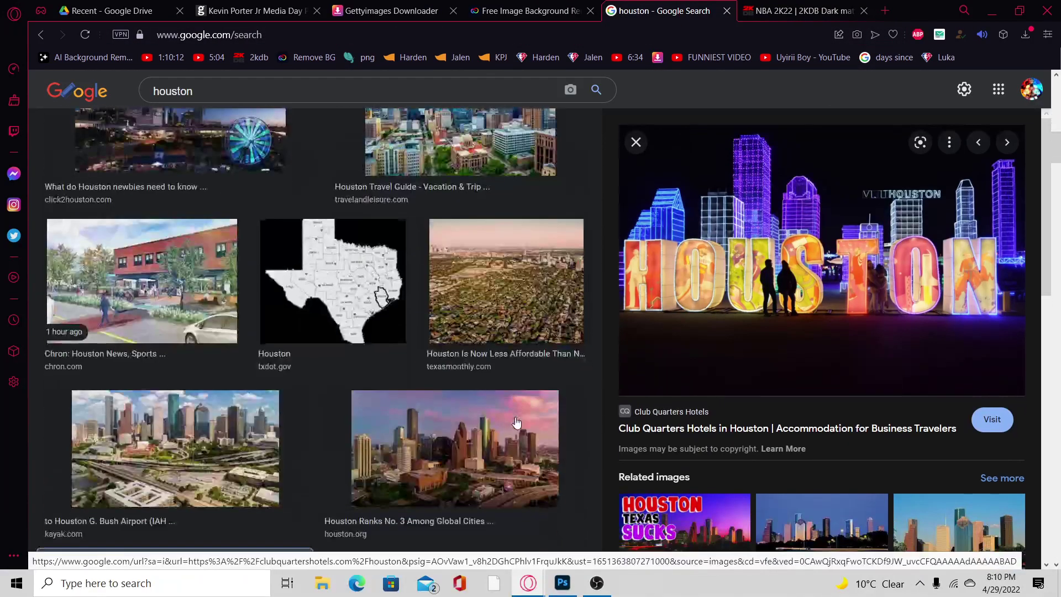
{"action": "scroll", "coordinate": [517, 424], "scroll_direction": "down", "scroll_amount": 10}
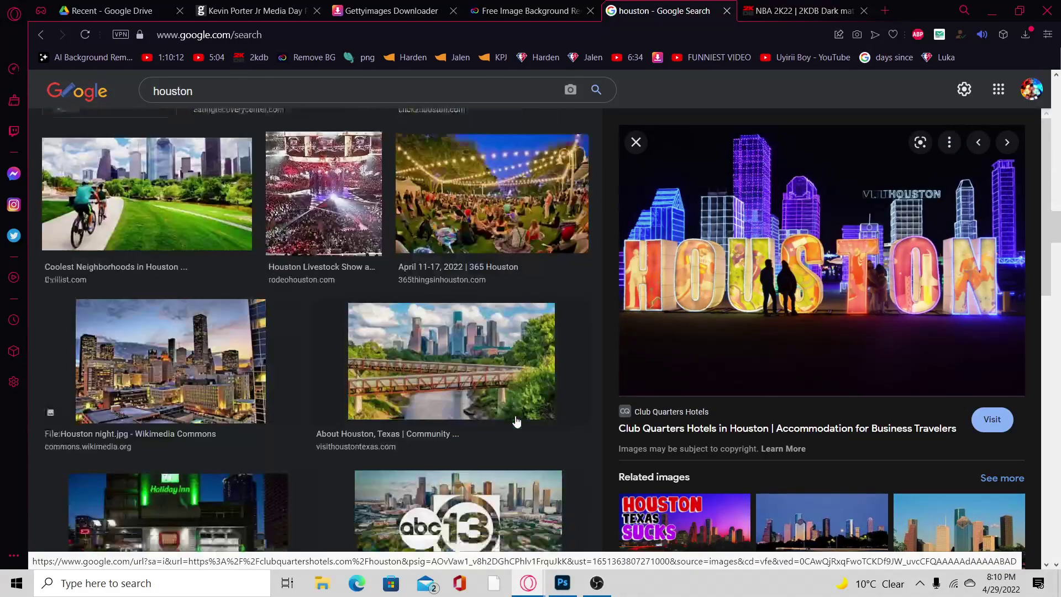
{"action": "left_click_drag", "start_coordinate": [824, 260], "coordinate": [467, 164]}
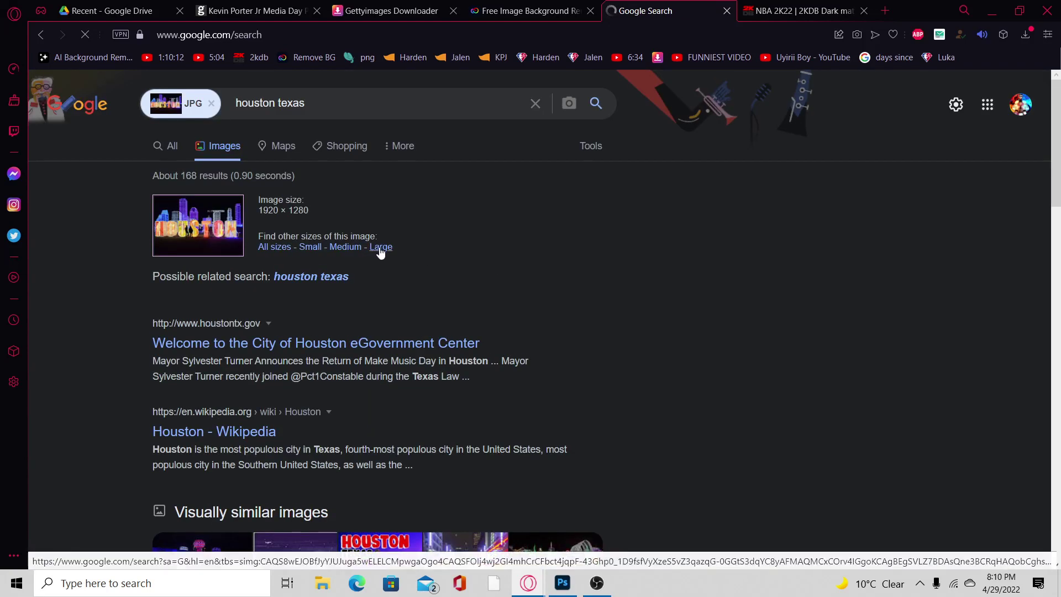
{"action": "left_click", "coordinate": [380, 247]}
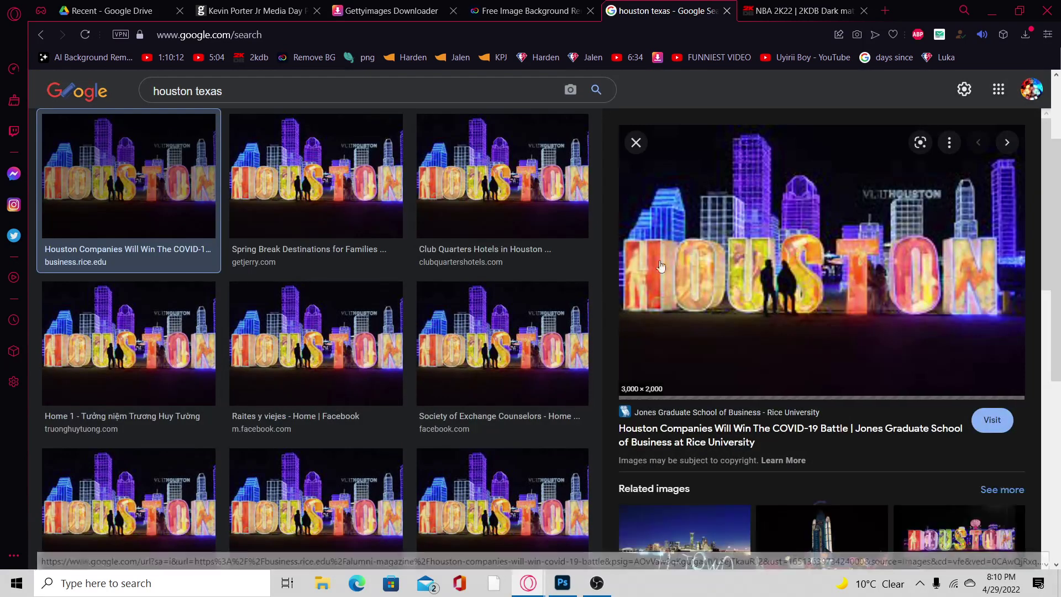
Try to save the 3,000 × 2,000 HOUSTON picture, then switch to Photoshop and select the namebar actual group.
{"action": "right_click", "coordinate": [791, 251]}
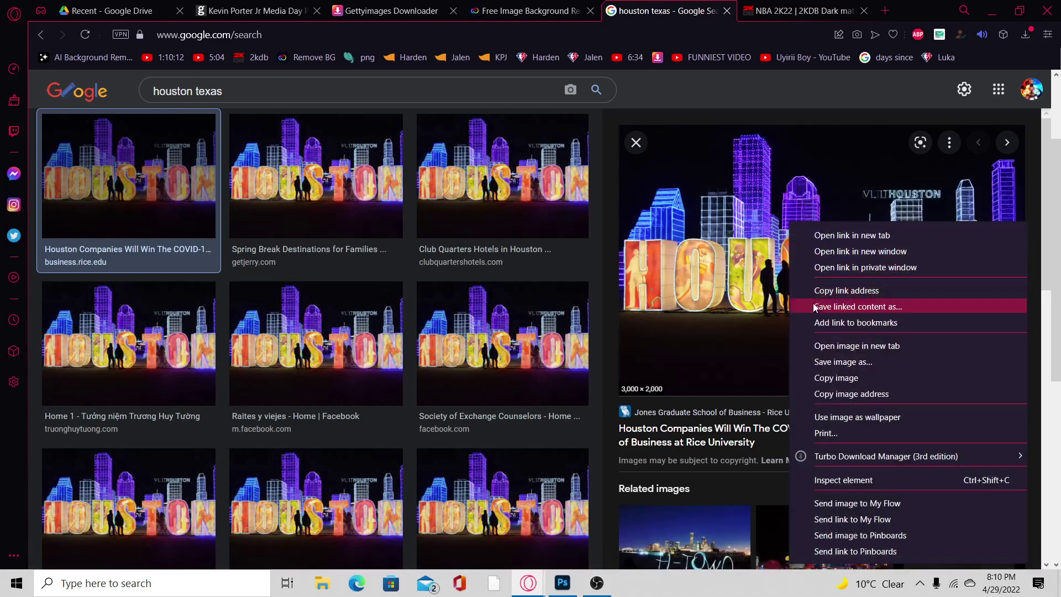
{"action": "left_click", "coordinate": [835, 362]}
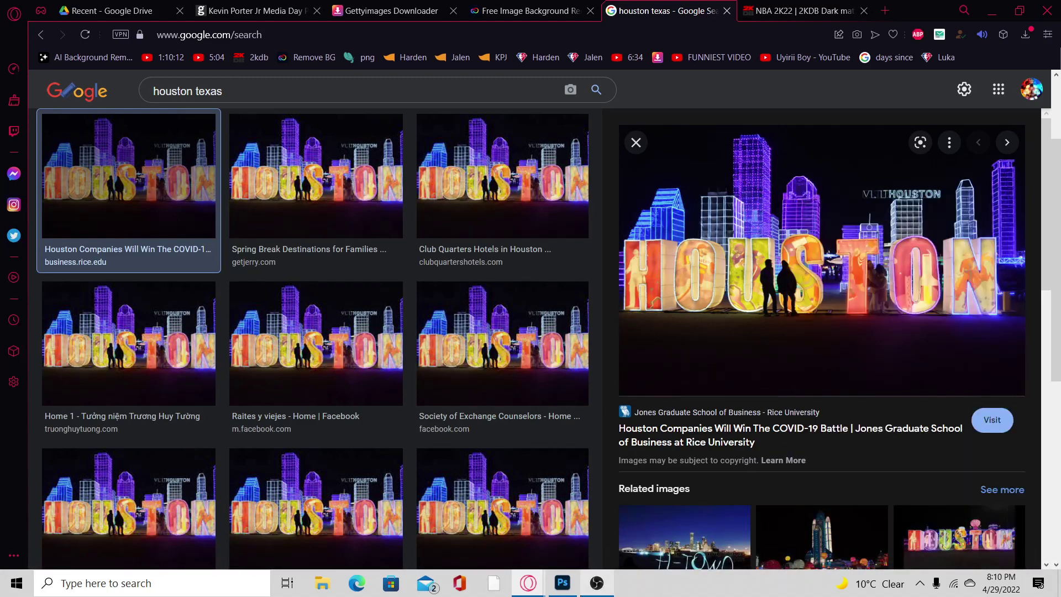
{"action": "left_click", "coordinate": [563, 583]}
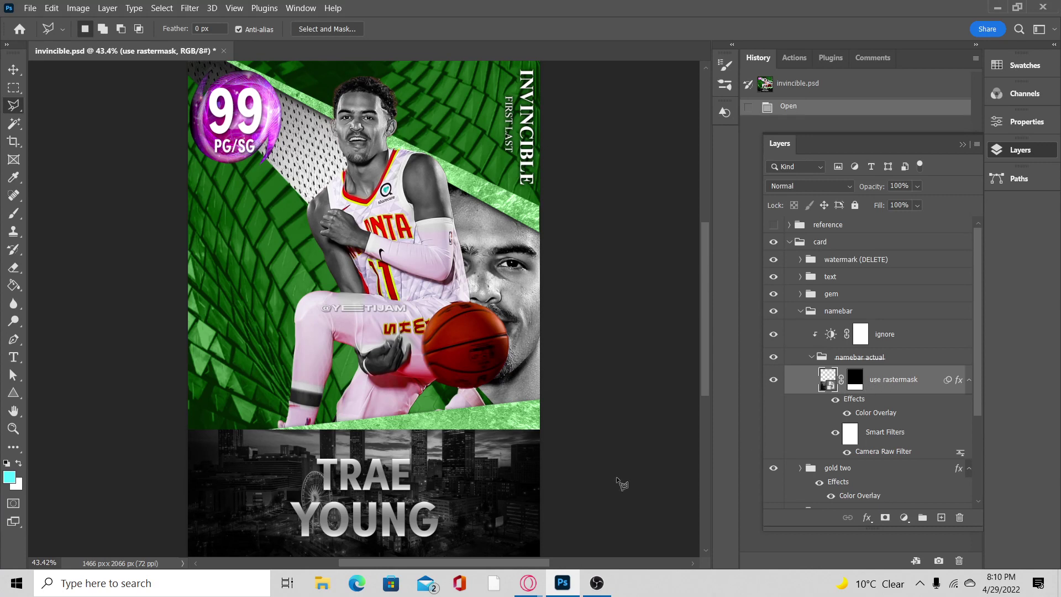
{"action": "left_click", "coordinate": [892, 362]}
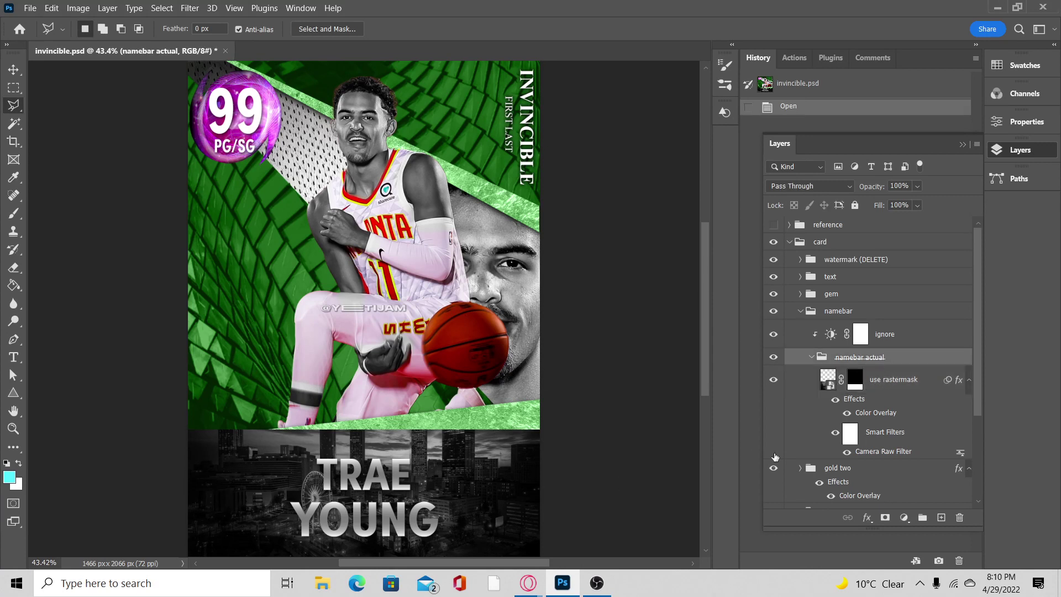
Switch to the browser and save the 3,000 × 2,000 HOUSTON picture in Downloads as the JPEG magazine-houston-companies-covid-19-hero.
{"action": "mouse_move", "coordinate": [528, 583]}
{"action": "left_click", "coordinate": [465, 523]}
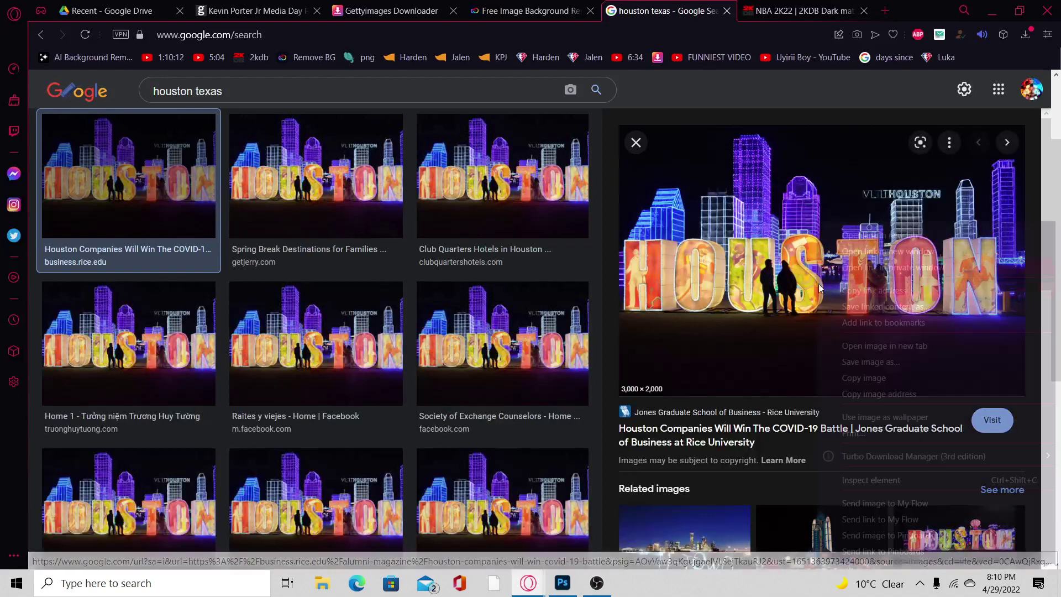
{"action": "left_click", "coordinate": [833, 365]}
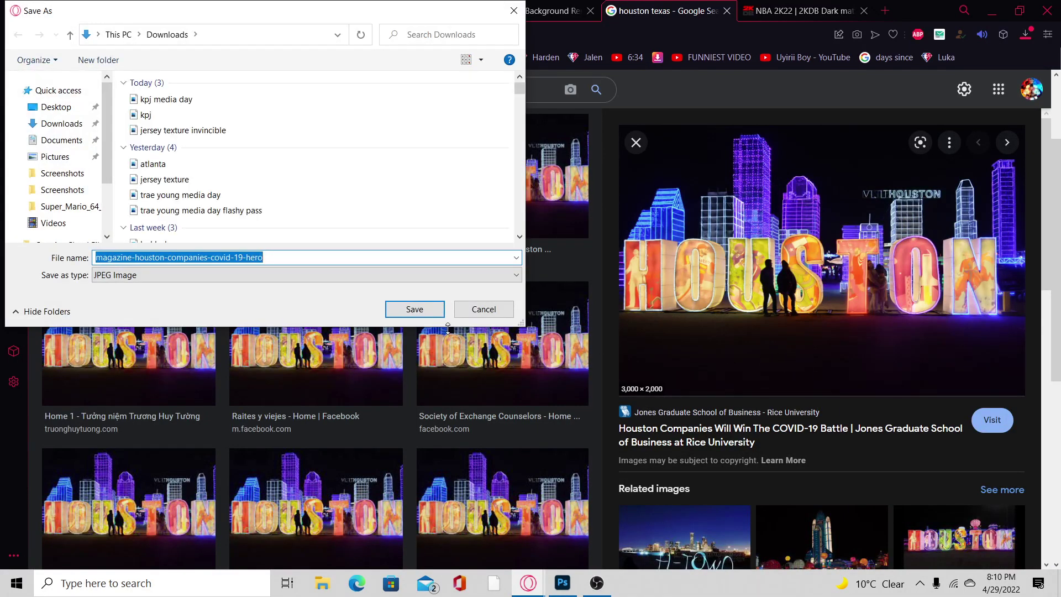
{"action": "left_click", "coordinate": [434, 310]}
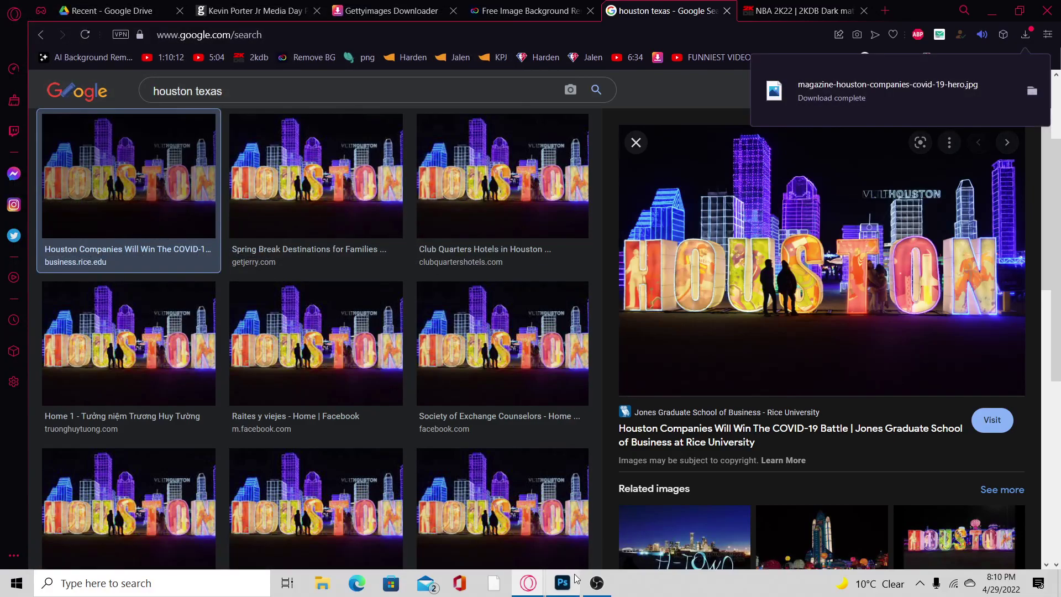
Switch to Photoshop and place magazine-houston-companies-covid-19-hero from Downloads as an embedded image above the namebar actual group.
{"action": "left_click", "coordinate": [575, 578]}
{"action": "left_click", "coordinate": [32, 7]}
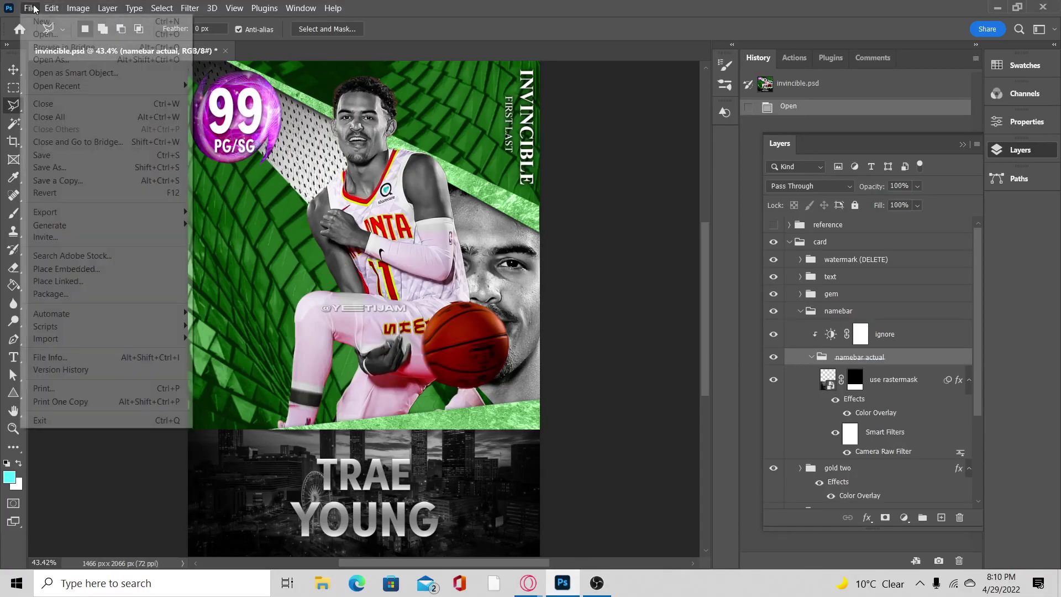
{"action": "left_click", "coordinate": [67, 269]}
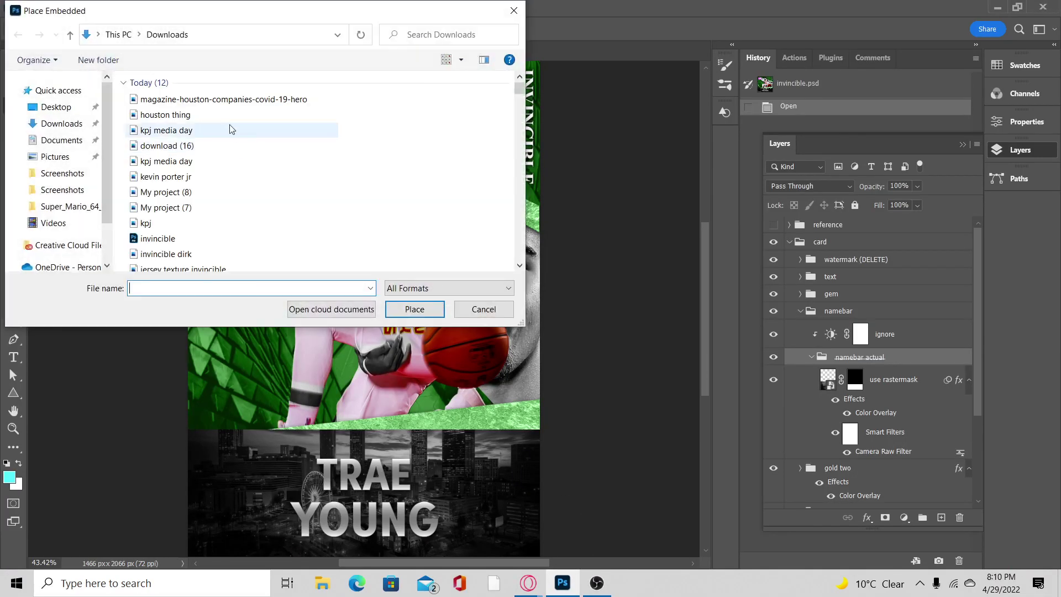
{"action": "double_click", "coordinate": [216, 99]}
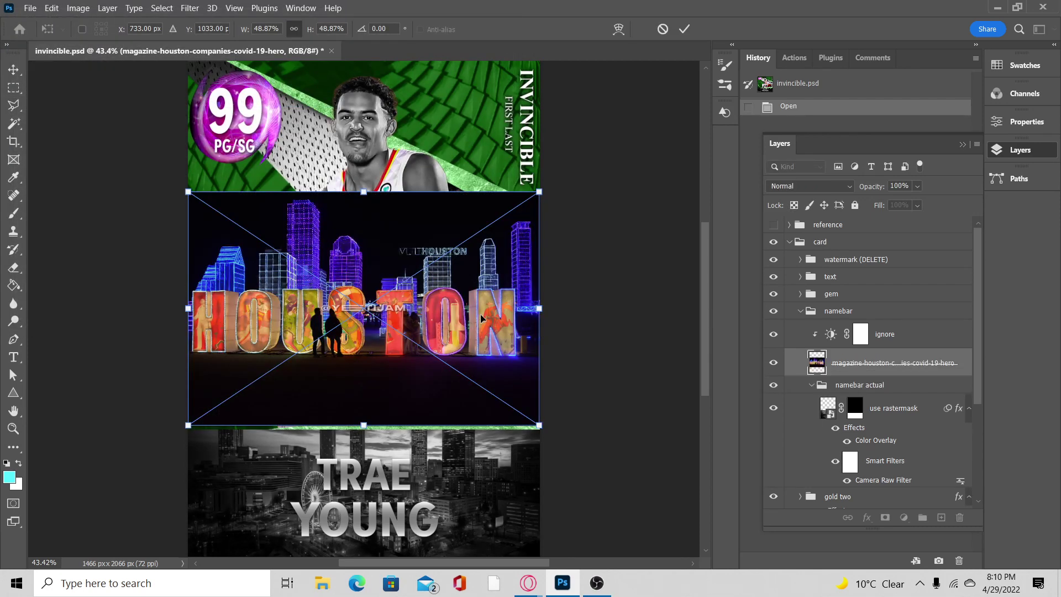
Move the placed HOUSTON picture down over the namebar, scale it to 50.99% and commit the placement.
{"action": "left_click_drag", "start_coordinate": [481, 319], "coordinate": [479, 465]}
{"action": "left_click_drag", "start_coordinate": [538, 342], "coordinate": [555, 339]}
{"action": "left_click_drag", "start_coordinate": [523, 387], "coordinate": [525, 401]}
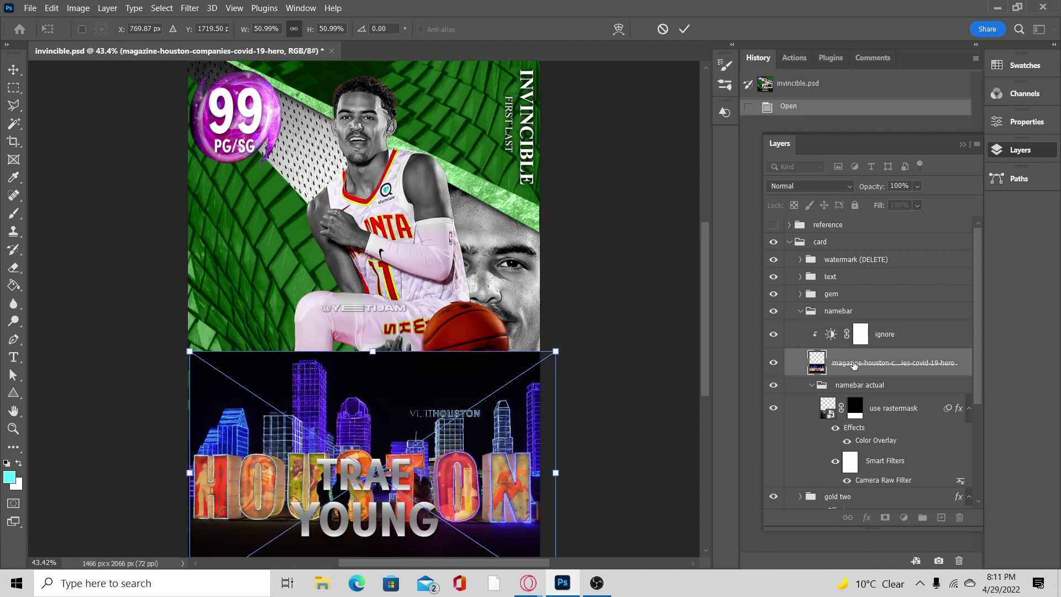
{"action": "key", "text": "Return"}
Move the layer mask from the use rastermask layer to the HOUSTON picture layer and hide the use rastermask layer.
{"action": "left_click", "coordinate": [858, 411]}
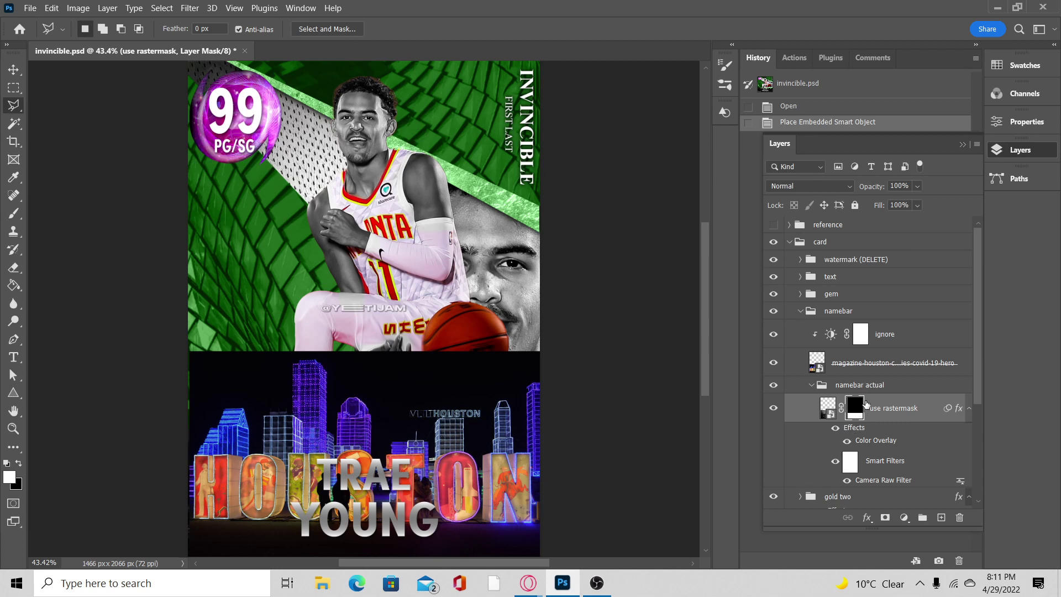
{"action": "left_click_drag", "start_coordinate": [856, 412], "coordinate": [847, 365]}
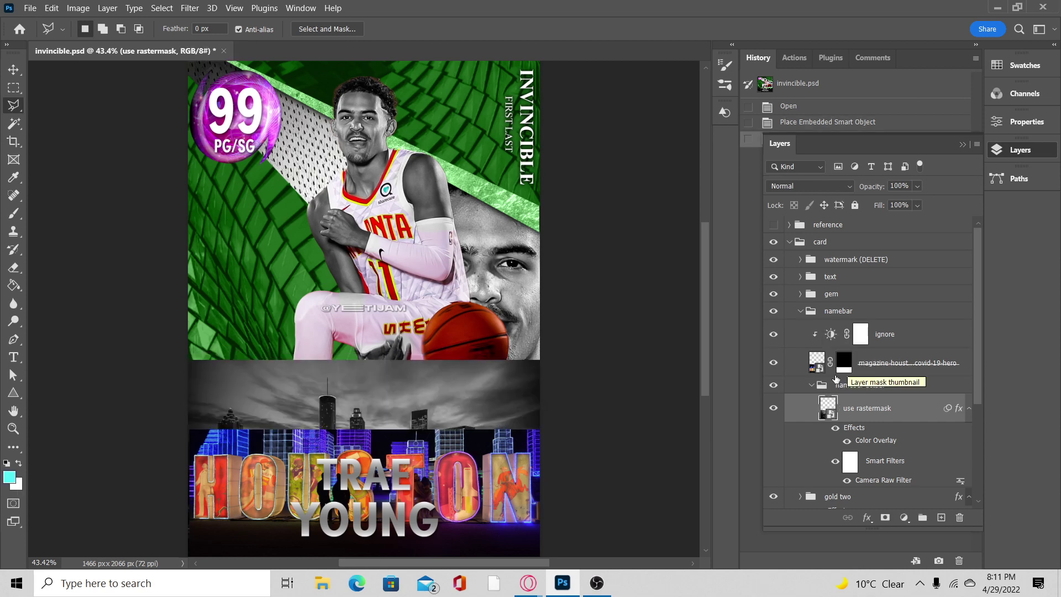
{"action": "left_click", "coordinate": [775, 410]}
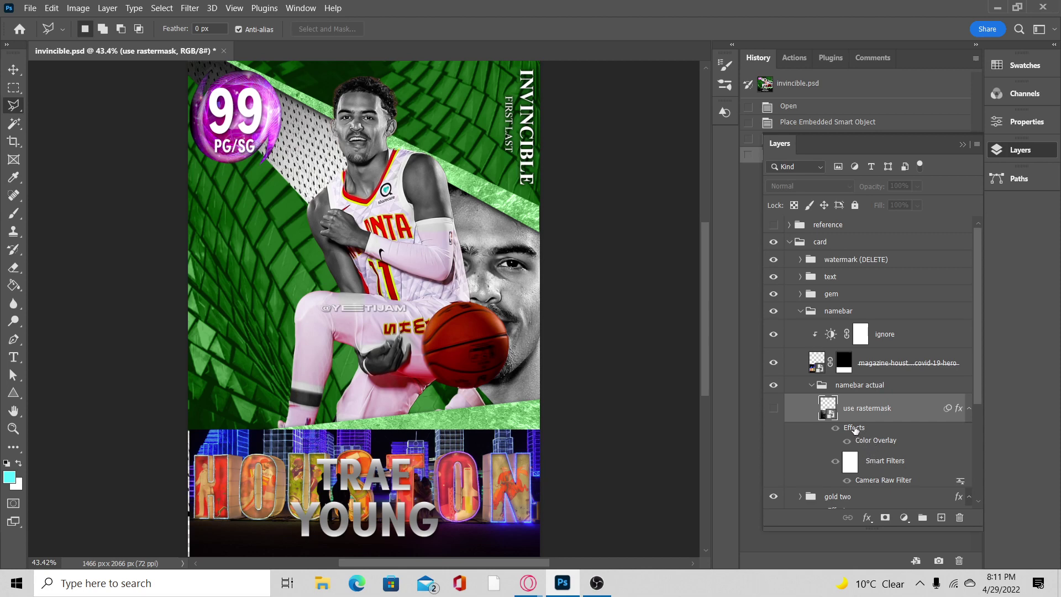
Move the Color Overlay effect and the Camera Raw smart filter from the use rastermask layer to the HOUSTON picture layer.
{"action": "left_click_drag", "start_coordinate": [855, 430], "coordinate": [869, 371]}
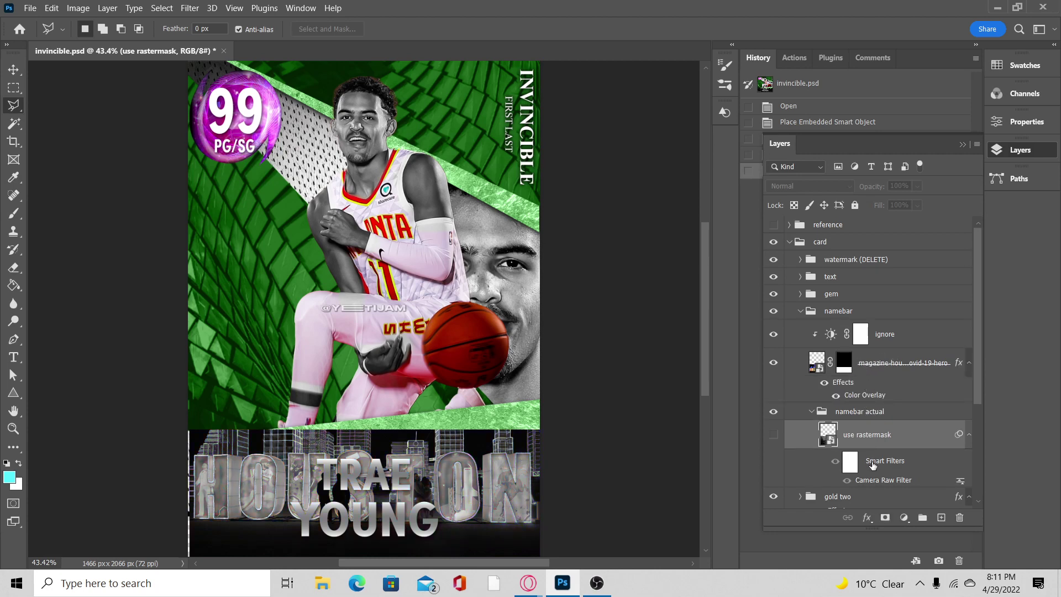
{"action": "left_click_drag", "start_coordinate": [873, 464], "coordinate": [872, 364]}
{"action": "left_click_drag", "start_coordinate": [872, 364], "coordinate": [872, 365]}
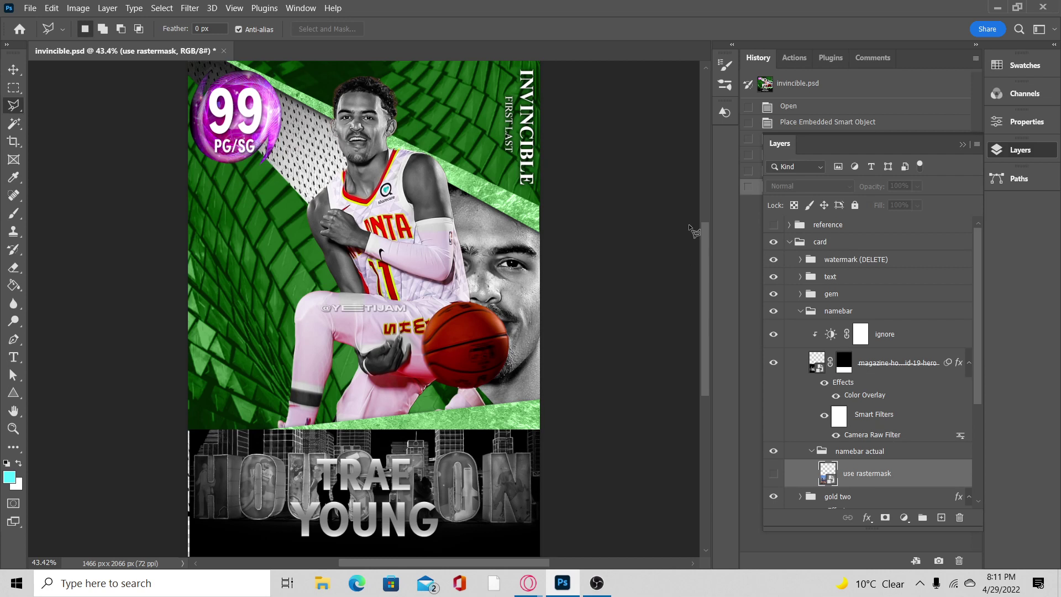
Turn on Show Transform Controls for the Move tool and select the HOUSTON picture in the namebar.
{"action": "left_click", "coordinate": [13, 69]}
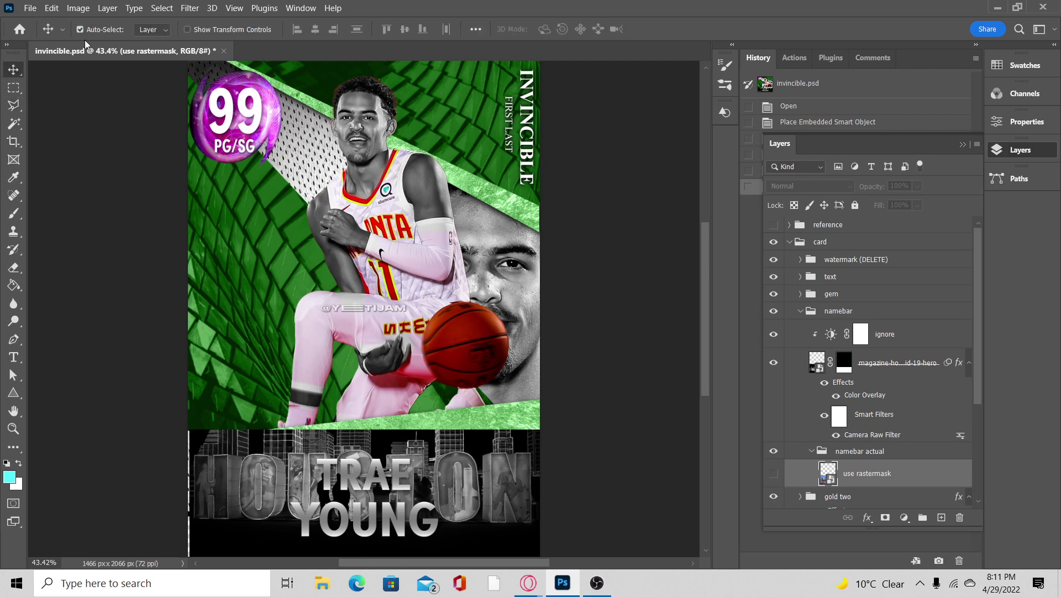
{"action": "left_click", "coordinate": [240, 30]}
{"action": "scroll", "coordinate": [381, 334], "scroll_direction": "down", "scroll_amount": 8}
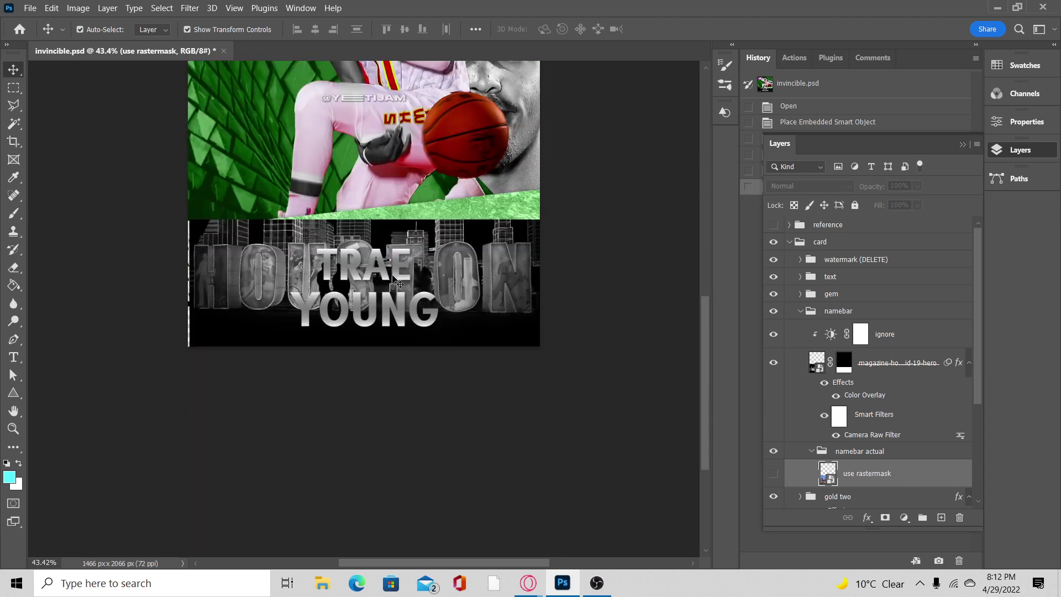
{"action": "key", "text": "ctrl+plus"}
{"action": "key", "text": "ctrl+plus"}
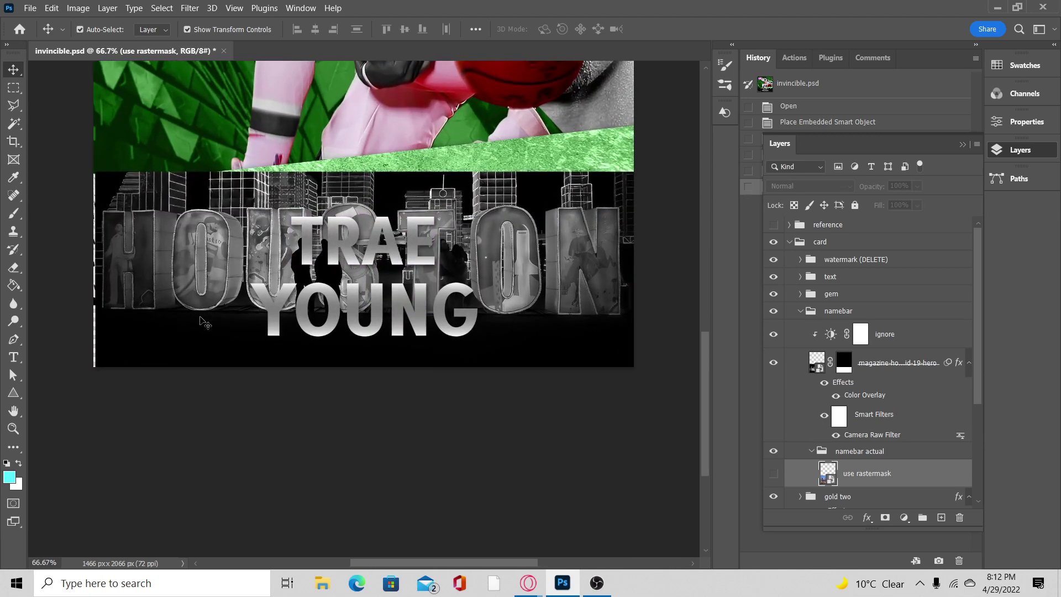
{"action": "left_click", "coordinate": [142, 257]}
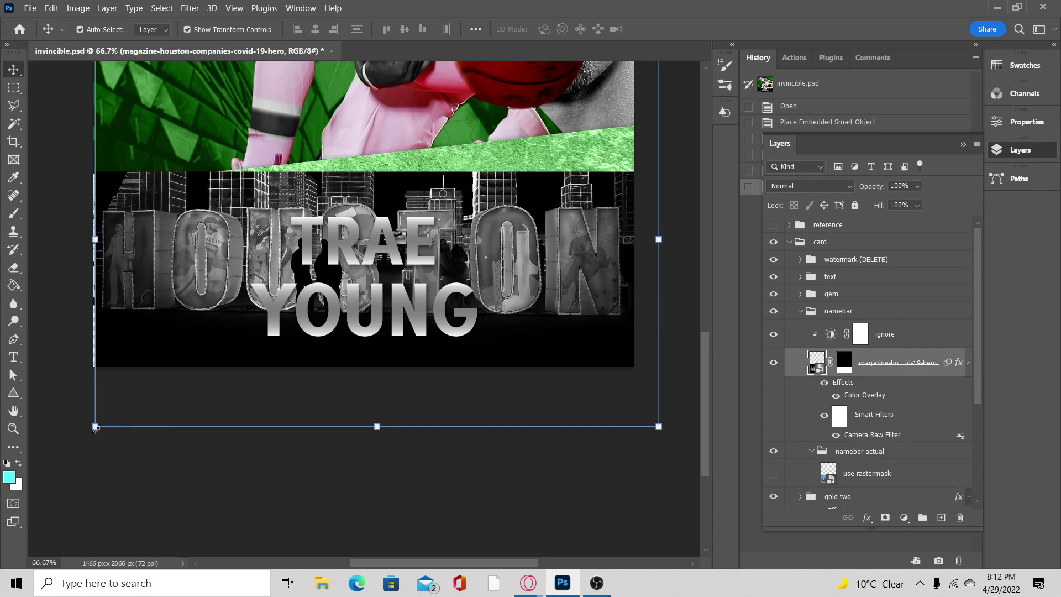
{"action": "left_click", "coordinate": [95, 427]}
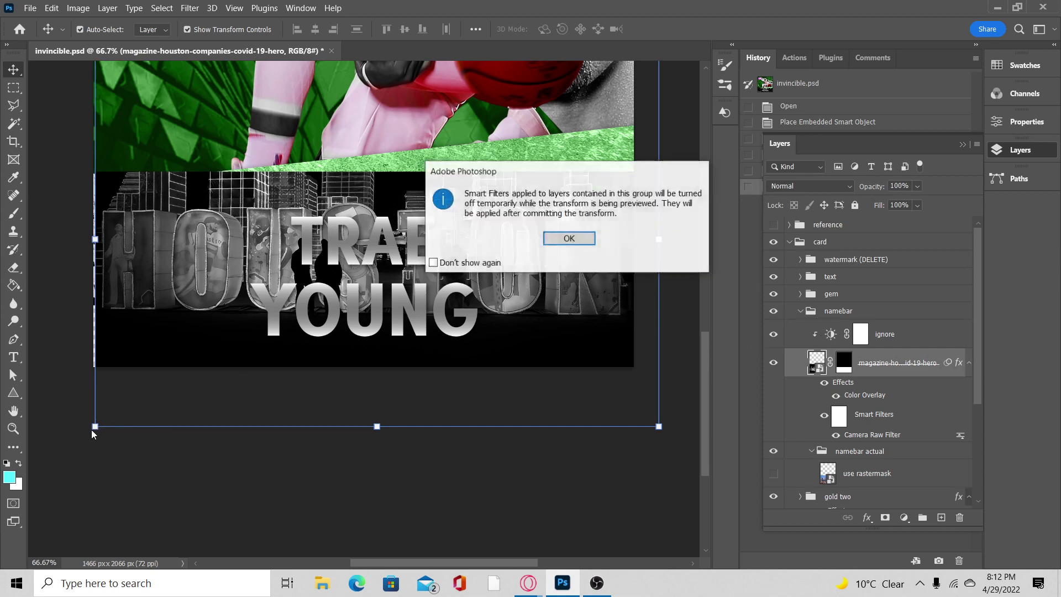
{"action": "left_click", "coordinate": [590, 236]}
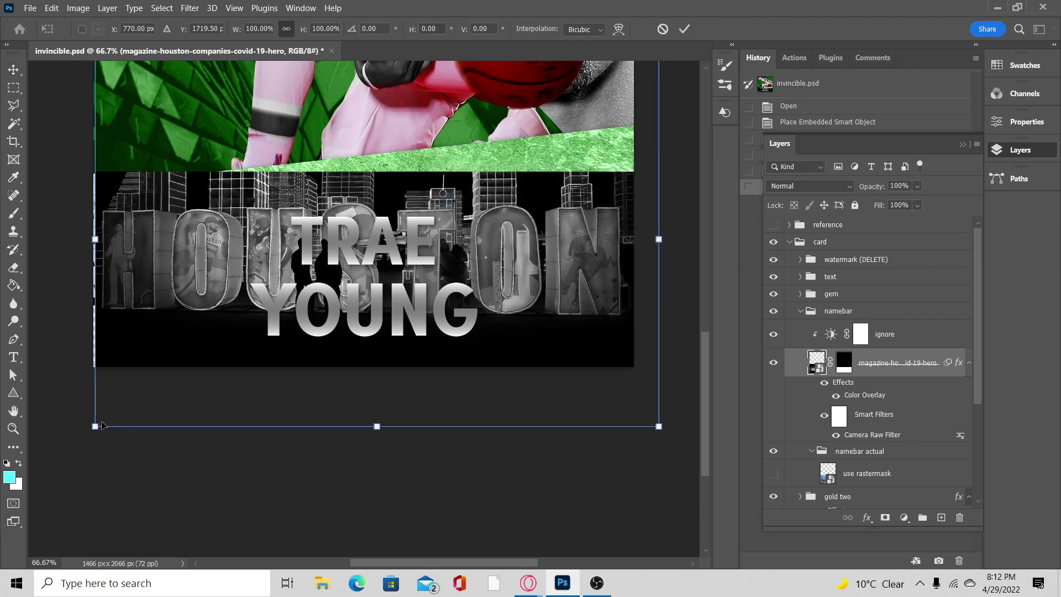
{"action": "left_click_drag", "start_coordinate": [95, 426], "coordinate": [87, 431]}
{"action": "left_click", "coordinate": [663, 28]}
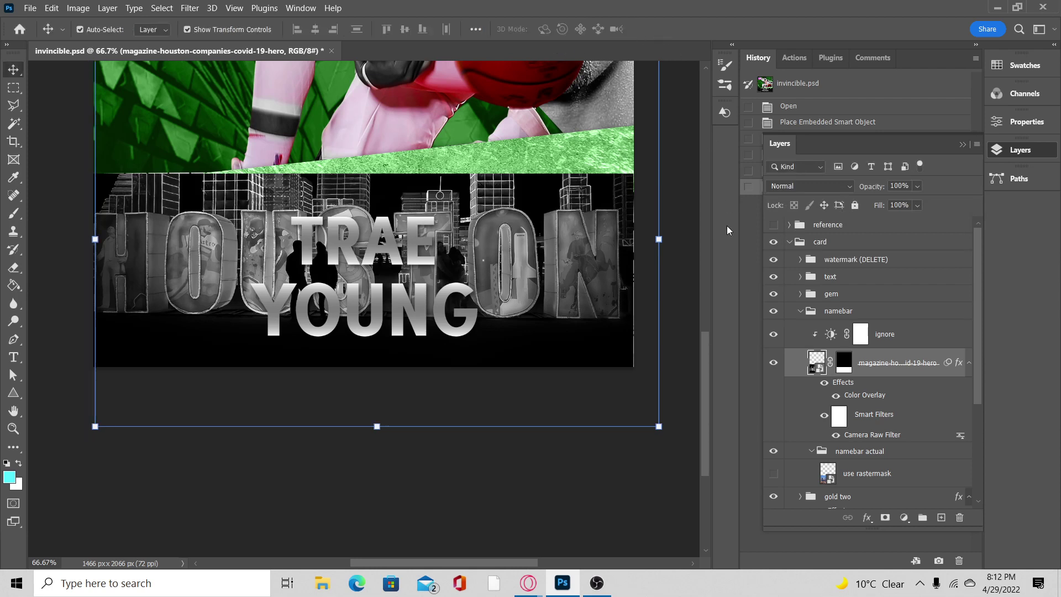
Move the layer mask from the HOUSTON picture to the use rastermask layer and scale the picture to 51.26%.
{"action": "left_click_drag", "start_coordinate": [855, 367], "coordinate": [849, 469]}
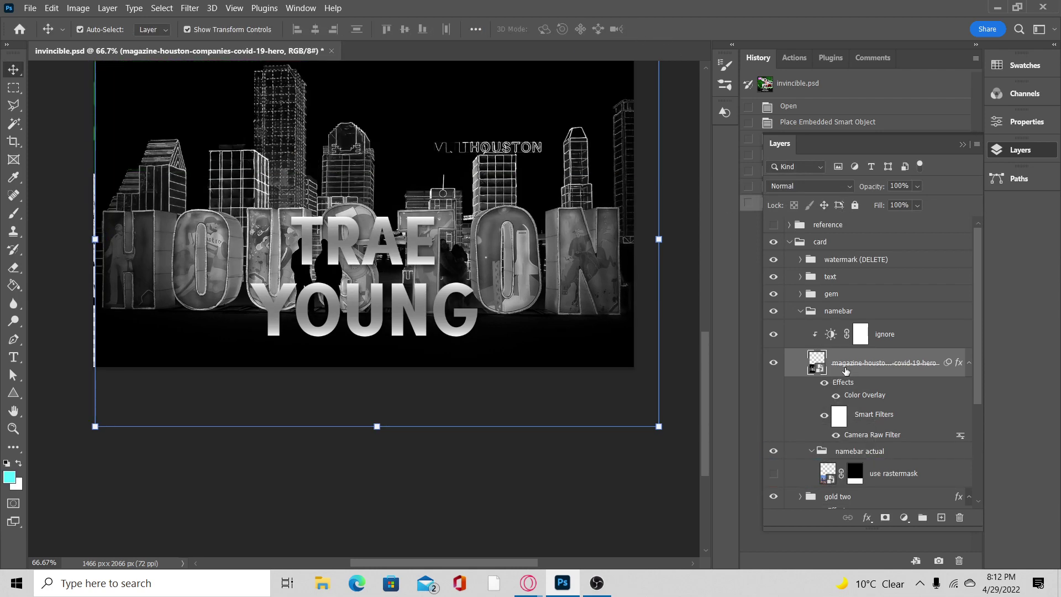
{"action": "left_click", "coordinate": [96, 426]}
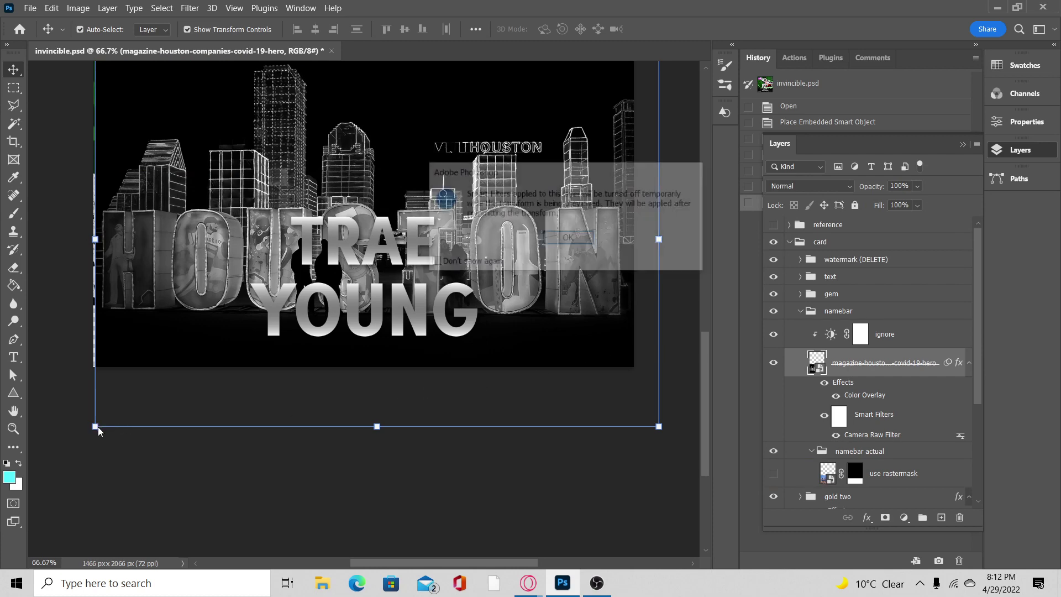
{"action": "left_click", "coordinate": [568, 239]}
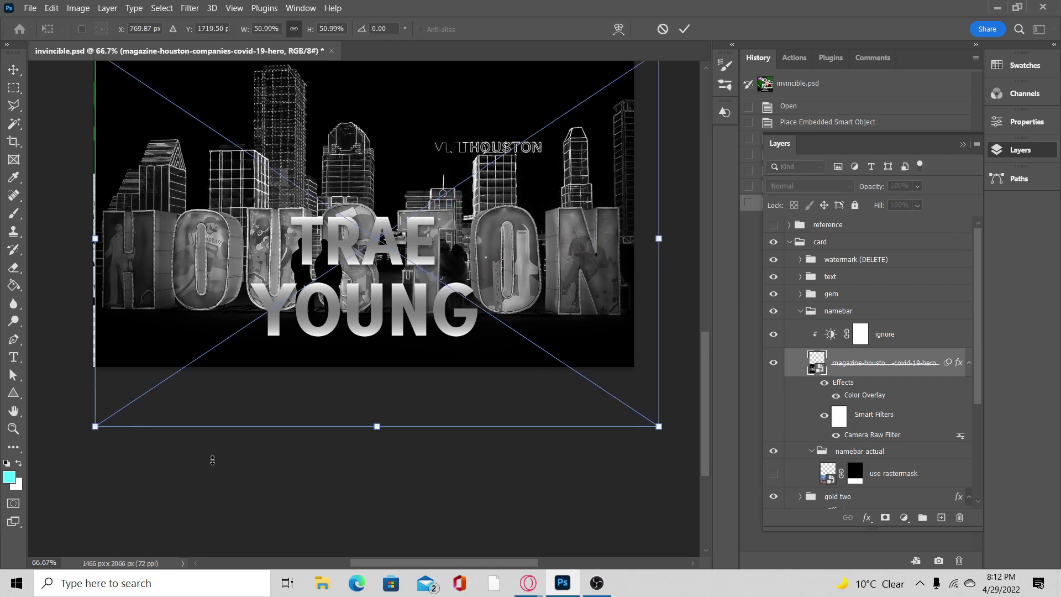
{"action": "left_click_drag", "start_coordinate": [95, 426], "coordinate": [93, 429]}
{"action": "left_click", "coordinate": [684, 29]}
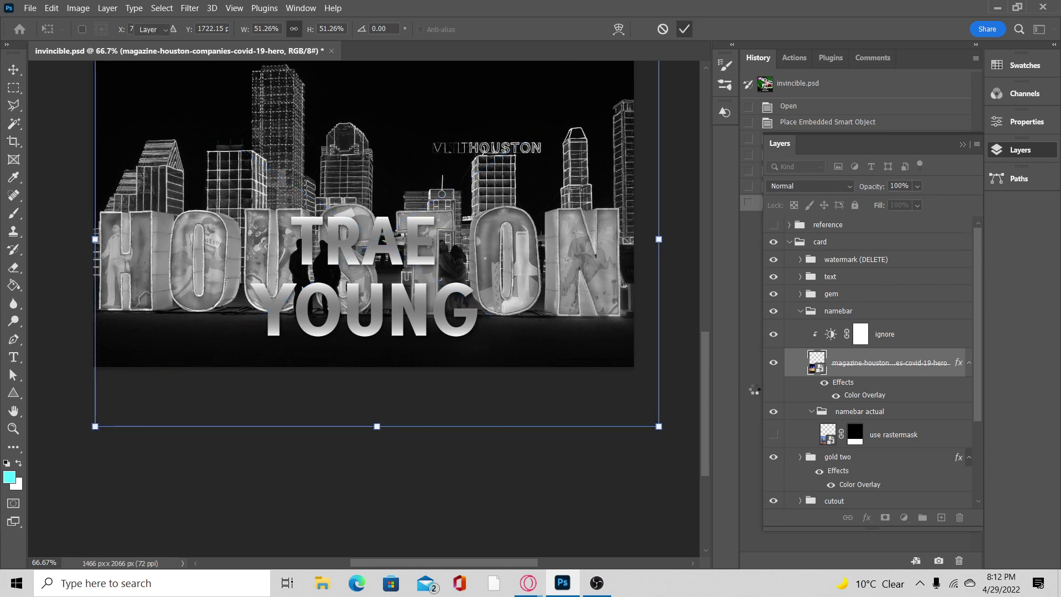
Return the layer mask to the HOUSTON picture layer and turn off Show Transform Controls.
{"action": "left_click_drag", "start_coordinate": [855, 476], "coordinate": [857, 362]}
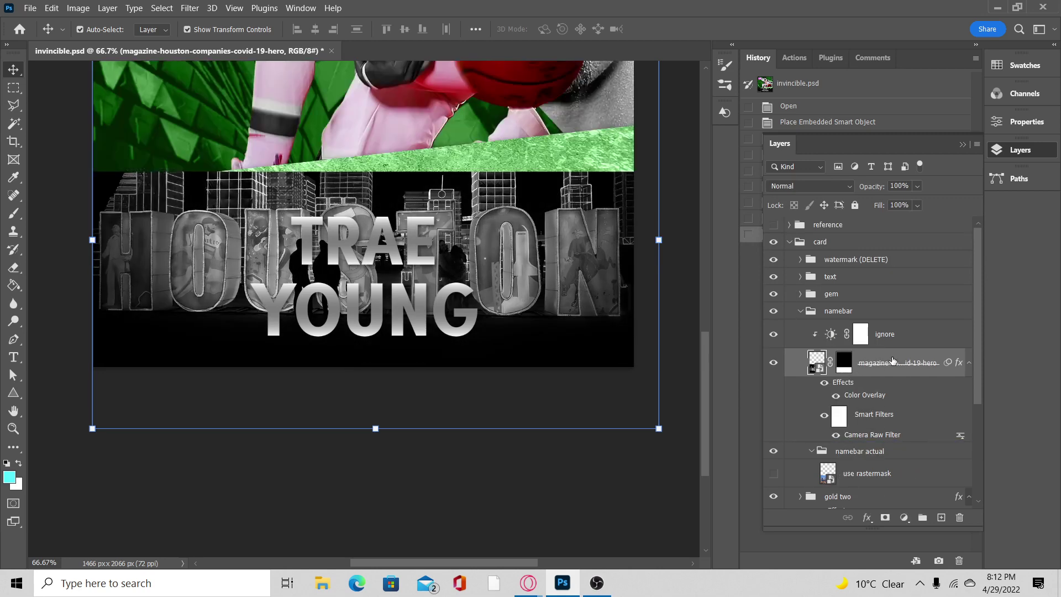
{"action": "scroll", "coordinate": [561, 281], "scroll_direction": "up", "scroll_amount": 3}
{"action": "left_click", "coordinate": [230, 31]}
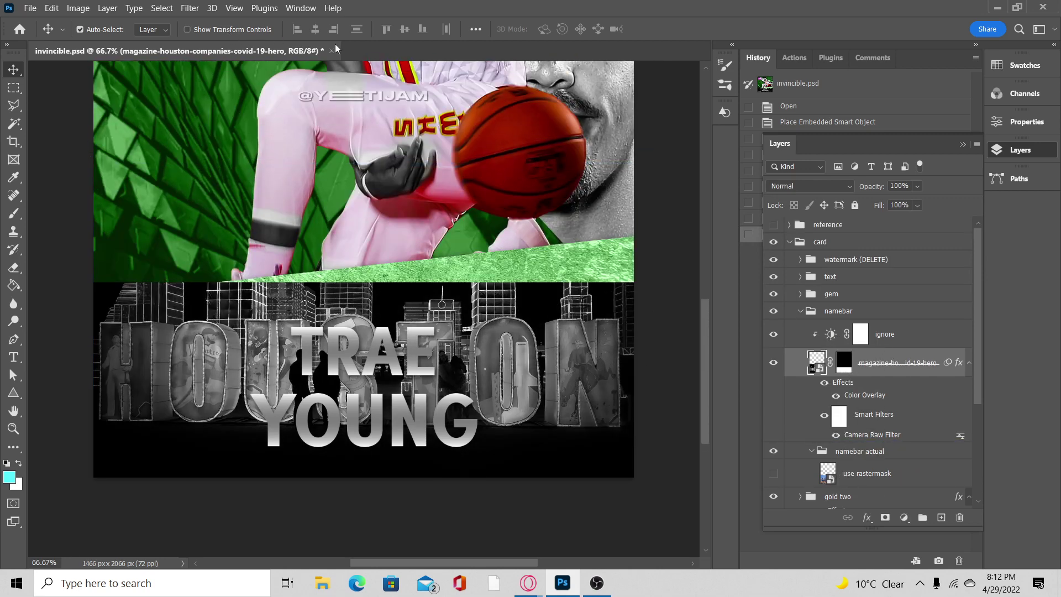
{"action": "key", "text": "ctrl+0"}
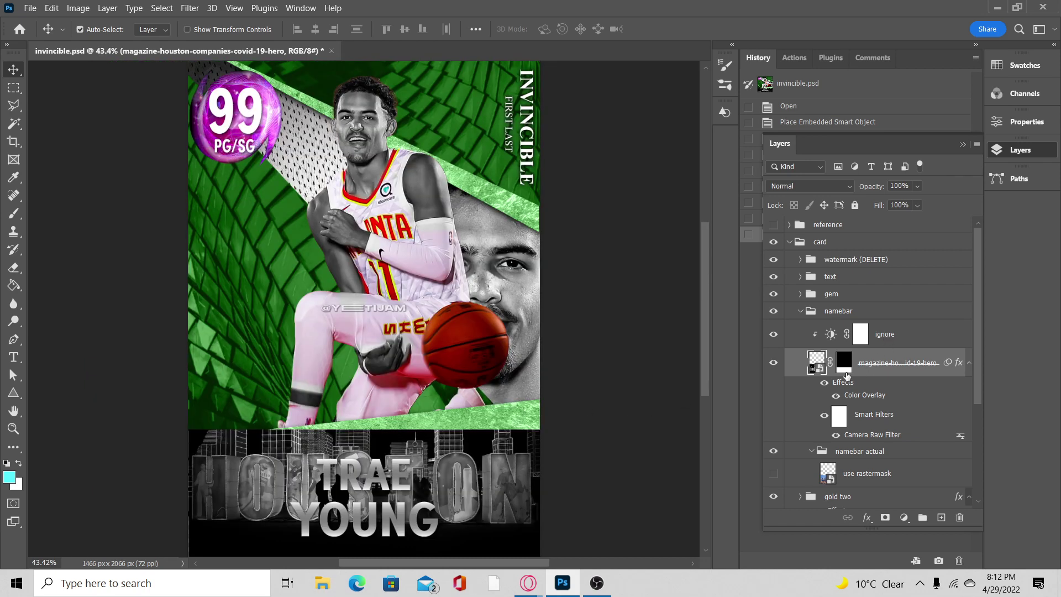
Move the layer mask back onto the use rastermask layer and turn on Show Transform Controls for the HOUSTON picture.
{"action": "left_click_drag", "start_coordinate": [845, 366], "coordinate": [860, 470]}
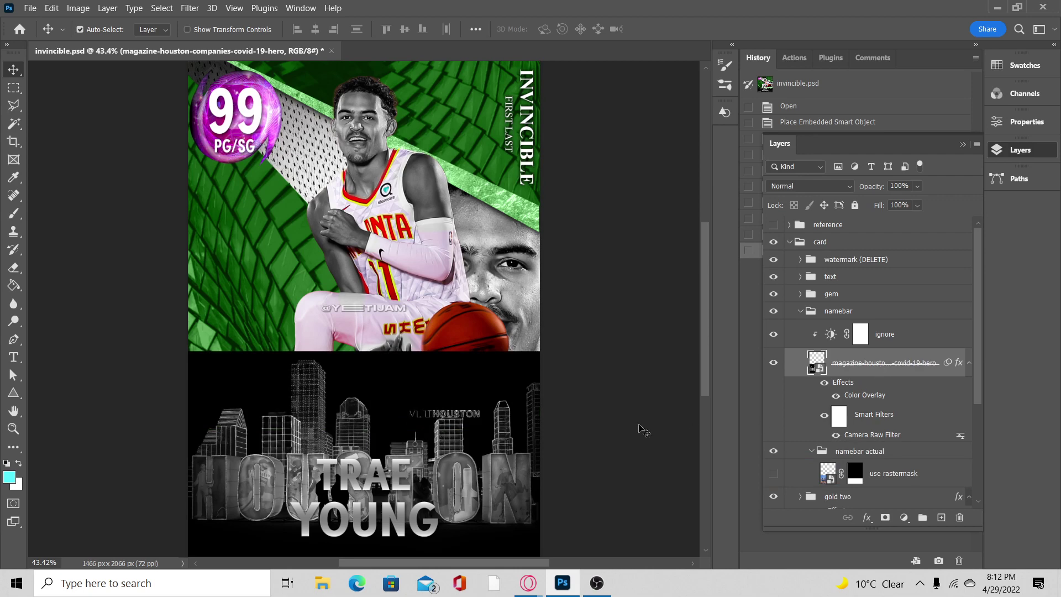
{"action": "key", "text": "ctrl+plus"}
{"action": "key", "text": "ctrl+plus"}
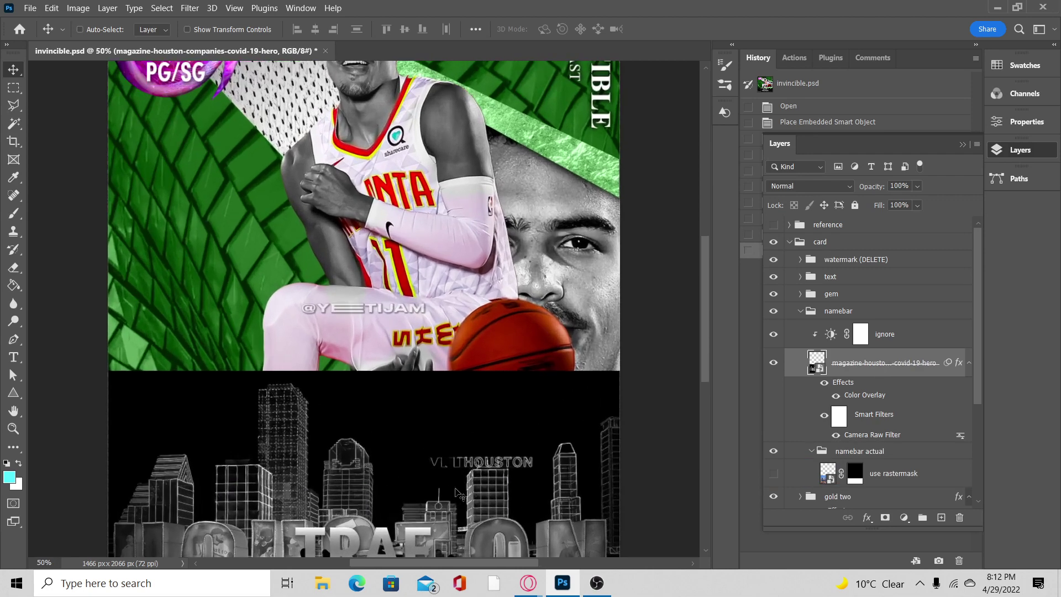
{"action": "scroll", "coordinate": [410, 301], "scroll_direction": "up", "scroll_amount": 1}
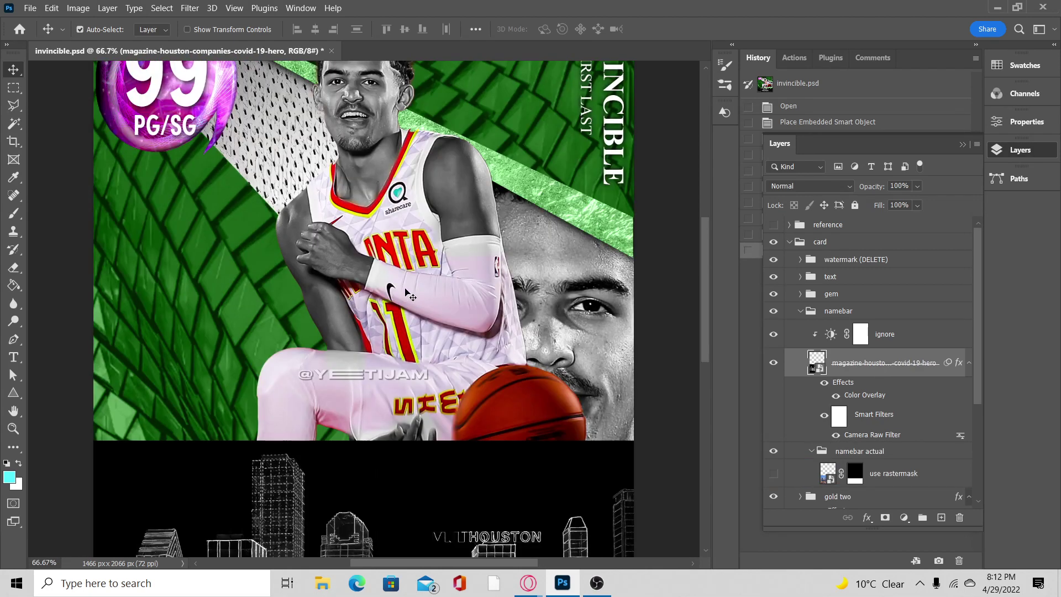
{"action": "scroll", "coordinate": [389, 279], "scroll_direction": "down", "scroll_amount": 2}
{"action": "scroll", "coordinate": [389, 279], "scroll_direction": "down", "scroll_amount": 3}
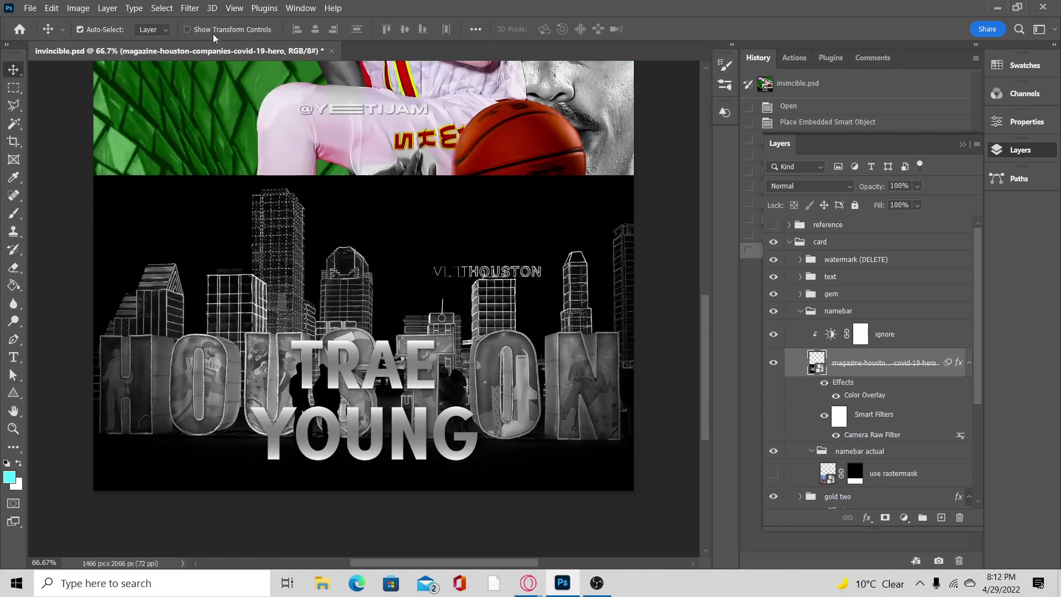
{"action": "left_click", "coordinate": [197, 31]}
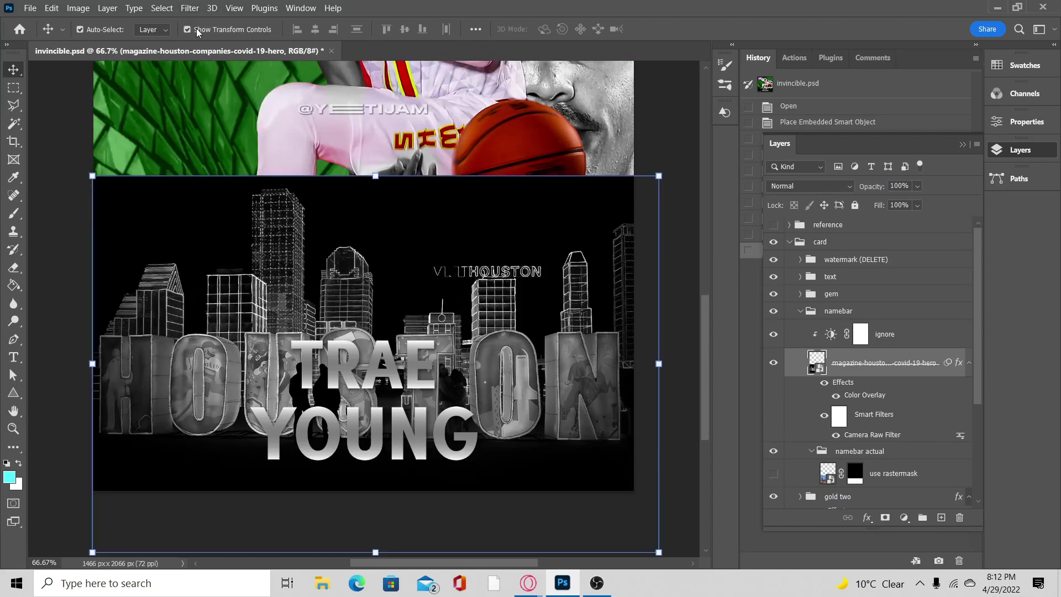
Scale the HOUSTON picture to 51.33% and move the layer mask from the use rastermask layer back onto it.
{"action": "left_click", "coordinate": [92, 552]}
{"action": "left_click", "coordinate": [568, 238]}
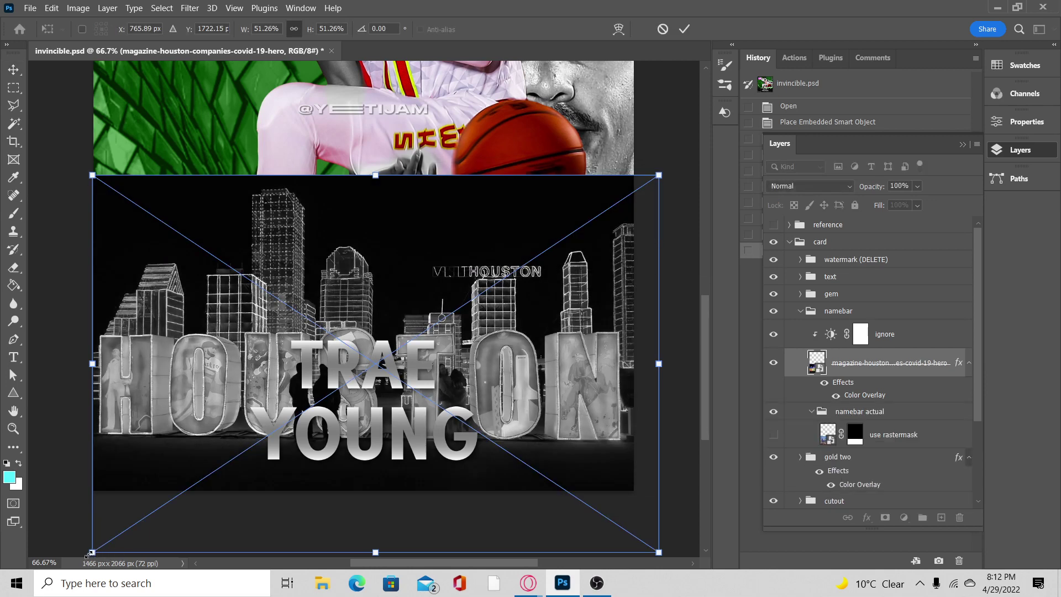
{"action": "left_click_drag", "start_coordinate": [88, 554], "coordinate": [89, 552]}
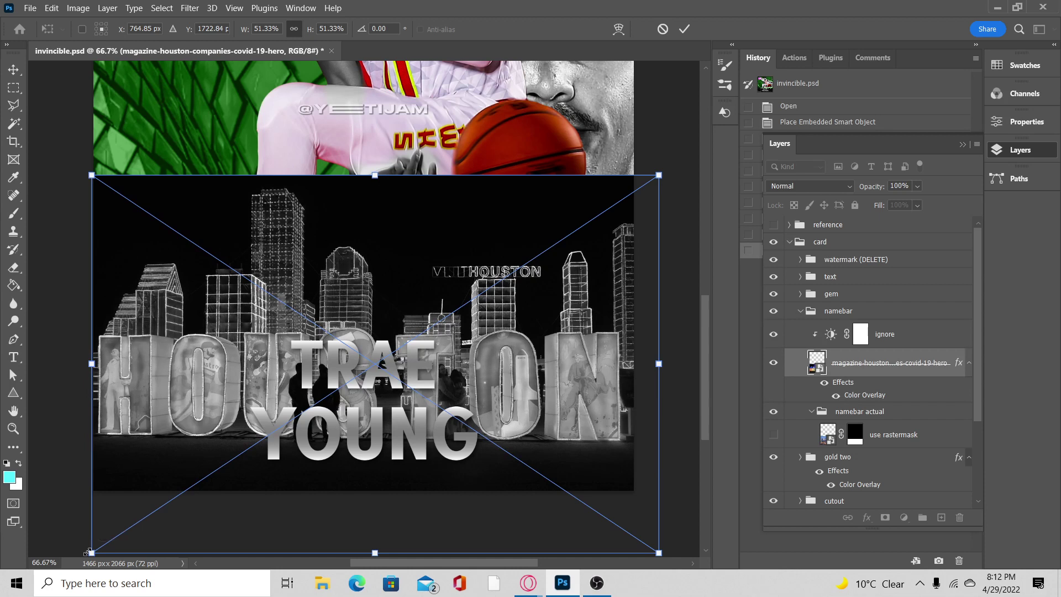
{"action": "left_click", "coordinate": [685, 30]}
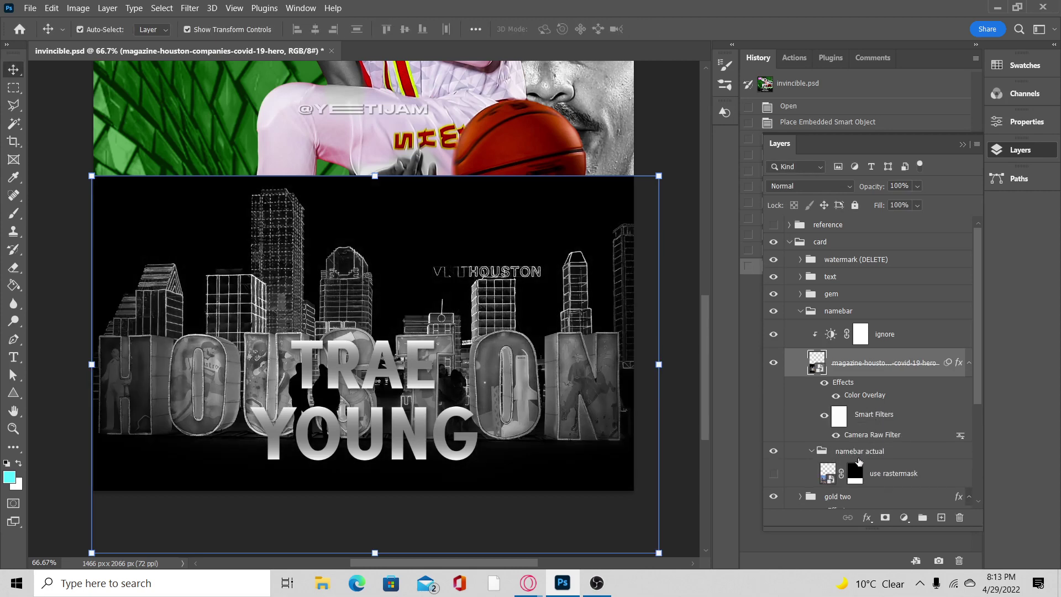
{"action": "left_click_drag", "start_coordinate": [859, 474], "coordinate": [846, 362]}
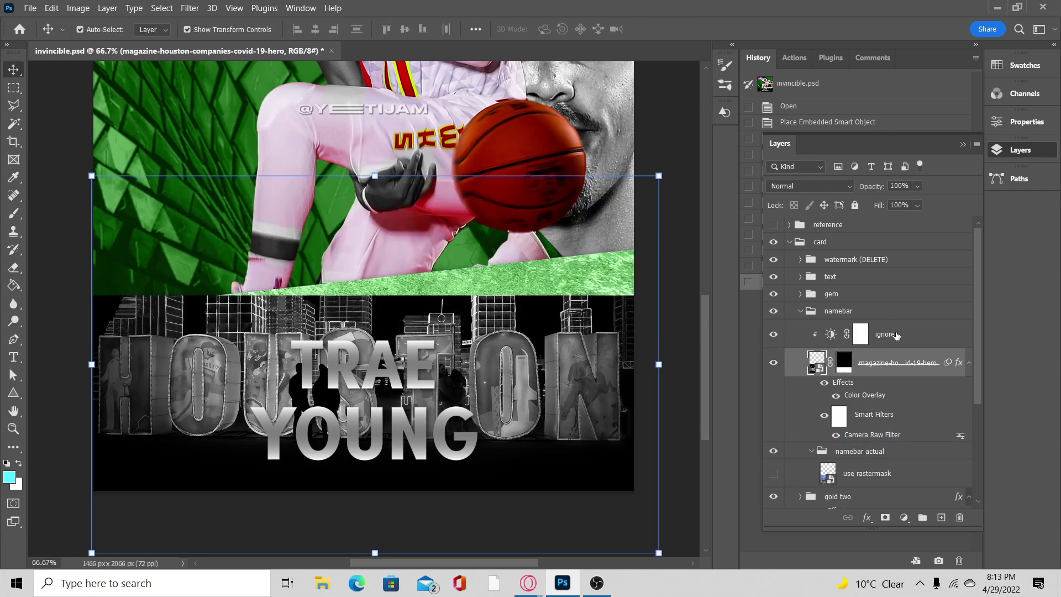
Move the HOUSTON picture layer into the namebar actual group and expand the group.
{"action": "left_click", "coordinate": [896, 335]}
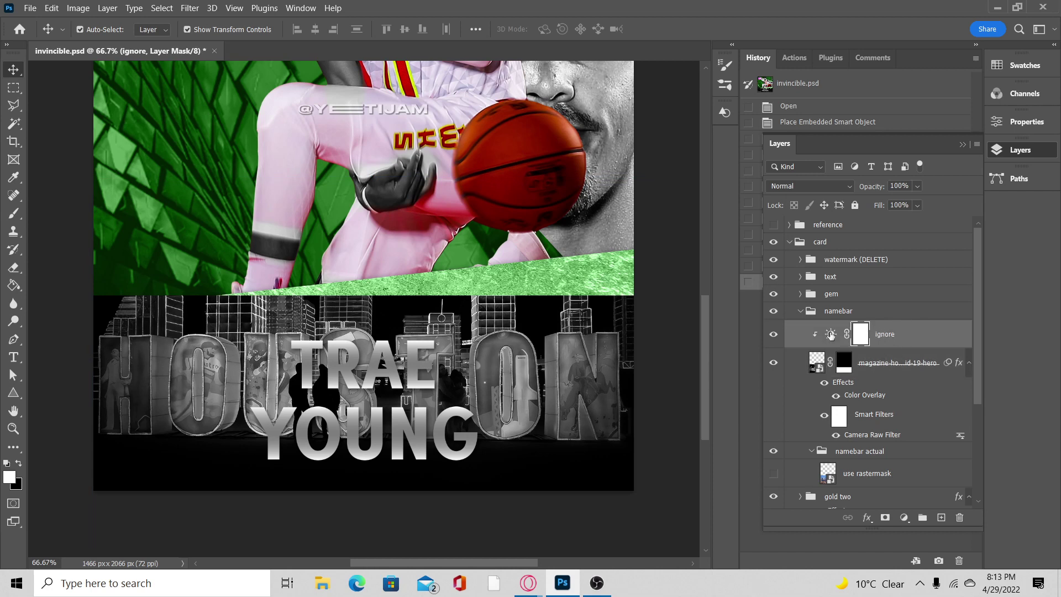
{"action": "scroll", "coordinate": [881, 326], "scroll_direction": "down", "scroll_amount": 2}
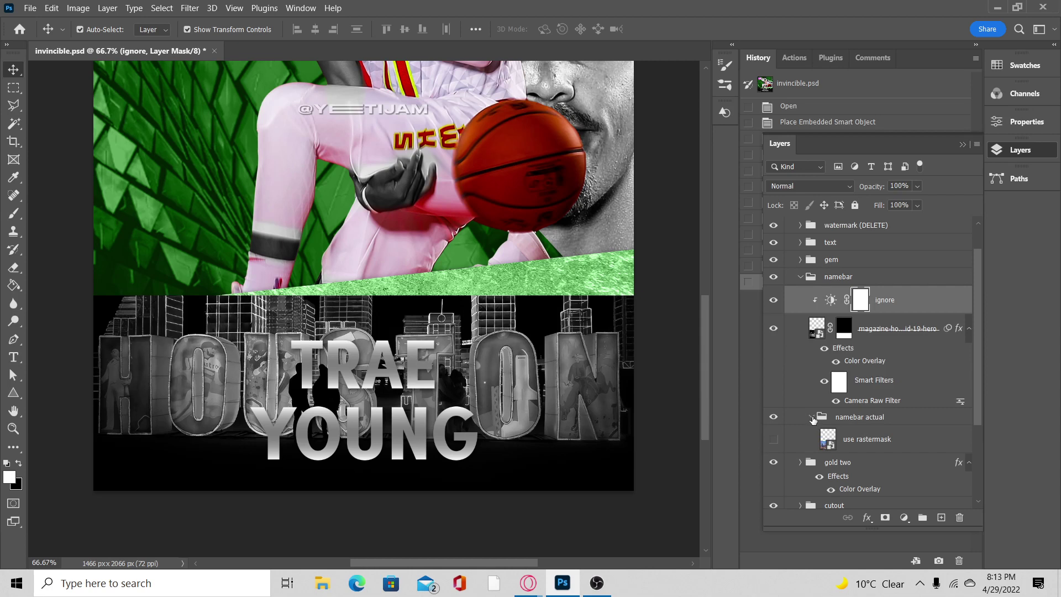
{"action": "left_click", "coordinate": [811, 418]}
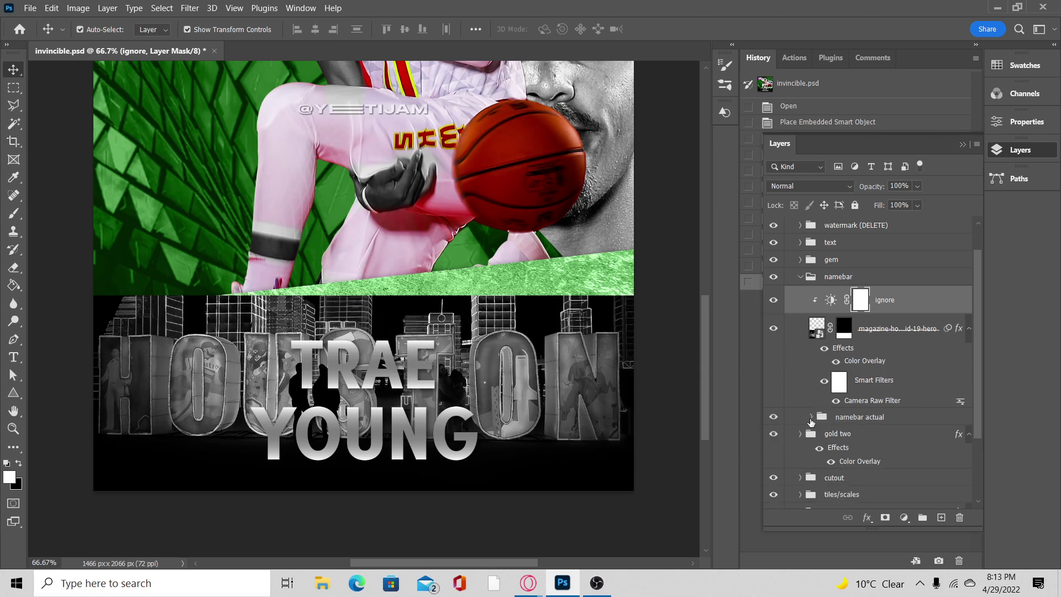
{"action": "left_click", "coordinate": [878, 331]}
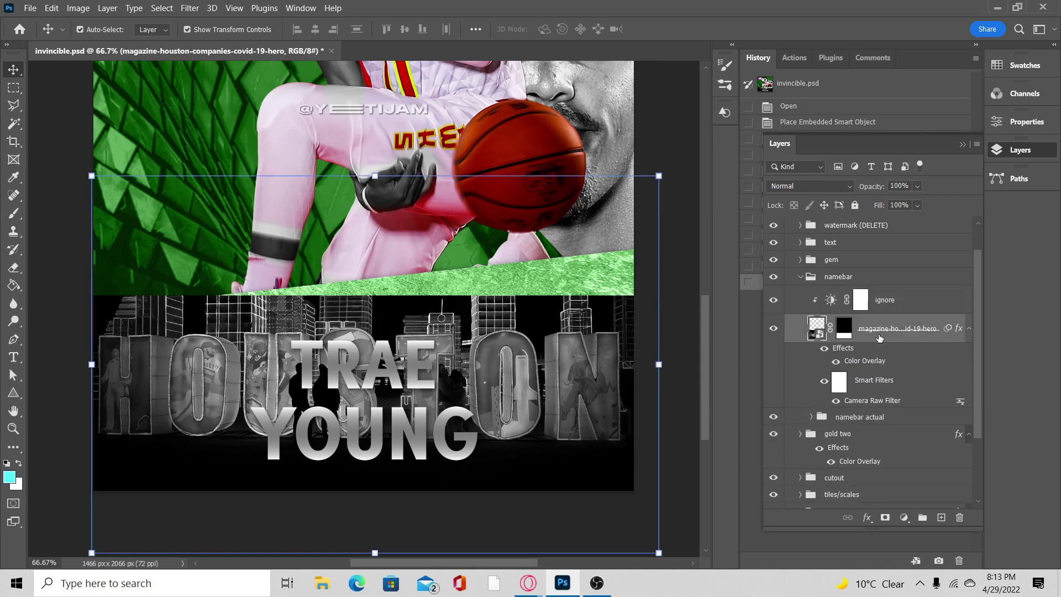
{"action": "left_click_drag", "start_coordinate": [887, 331], "coordinate": [887, 417]}
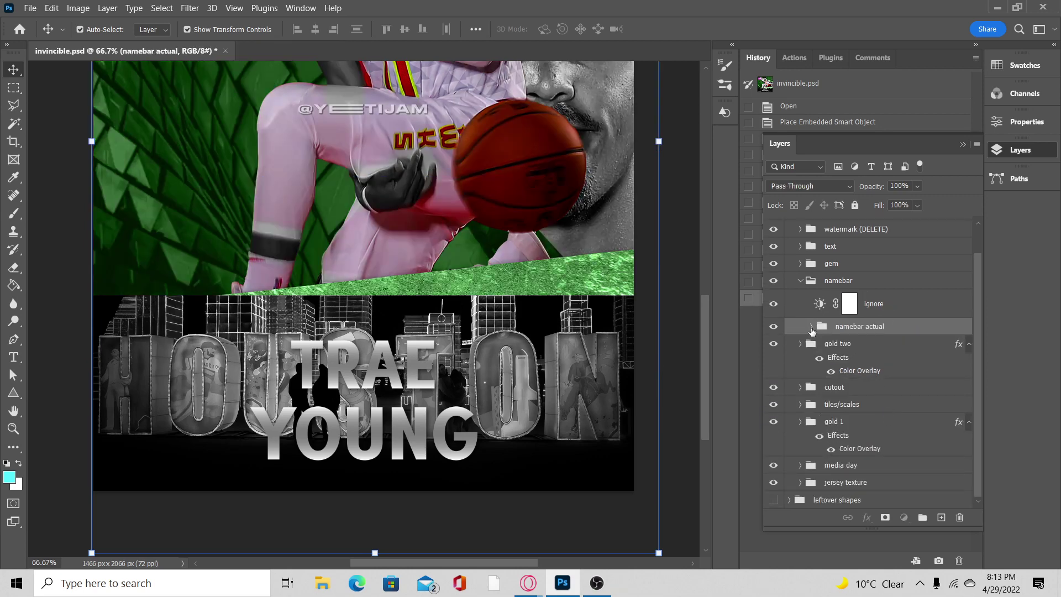
{"action": "left_click", "coordinate": [811, 326]}
Clip the ignore adjustment layer to the namebar actual group and select the HOUSTON picture layer.
{"action": "right_click", "coordinate": [871, 306]}
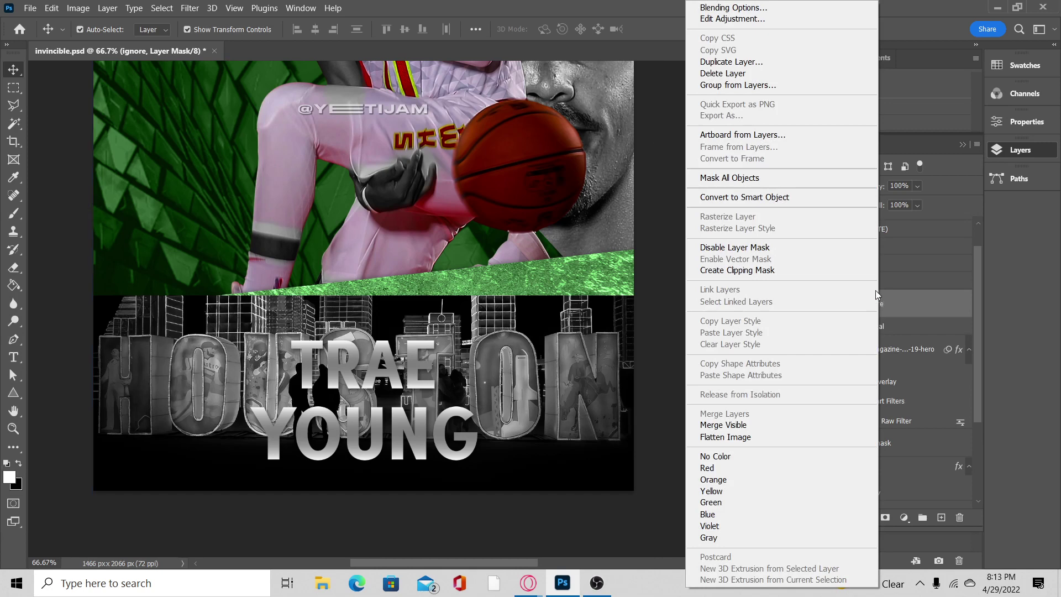
{"action": "left_click", "coordinate": [835, 271]}
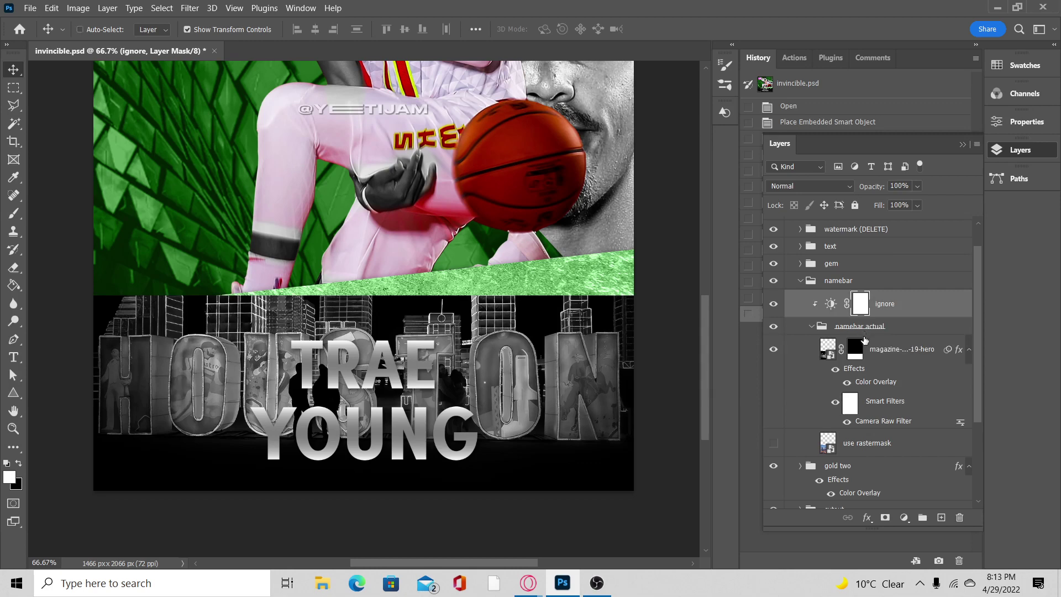
{"action": "key", "text": "ctrl+0"}
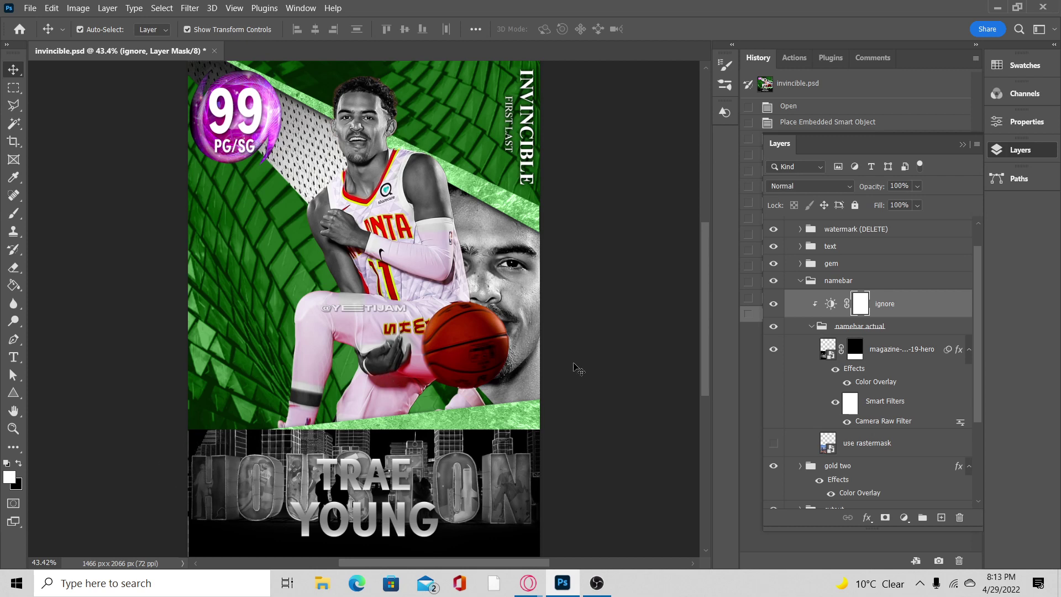
{"action": "left_click", "coordinate": [882, 354]}
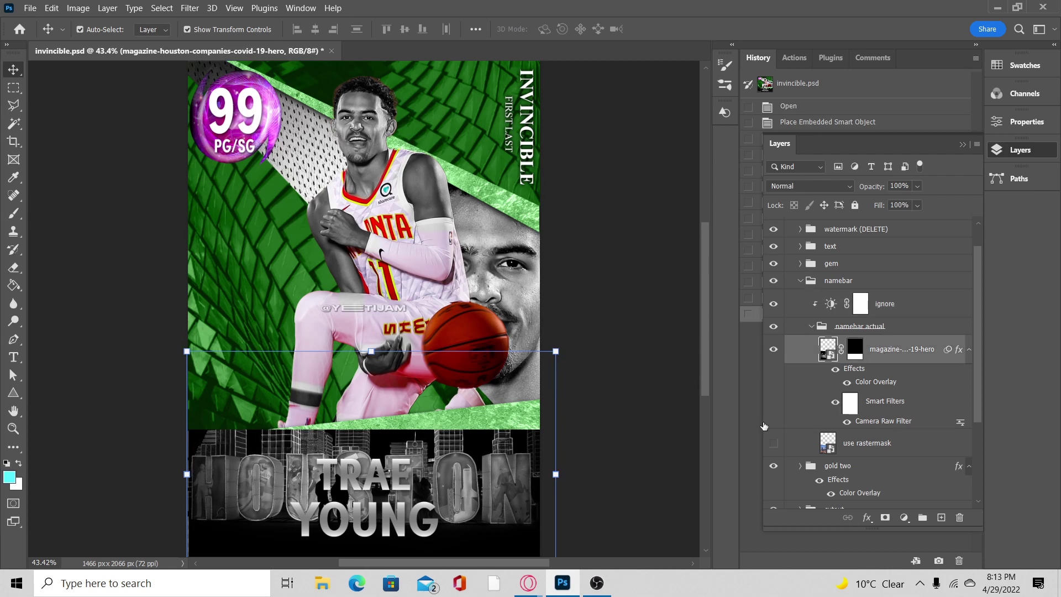
Expand the text group and its invincible sidetext subgroup to reach the side text layers.
{"action": "scroll", "coordinate": [814, 261], "scroll_direction": "up", "scroll_amount": 2}
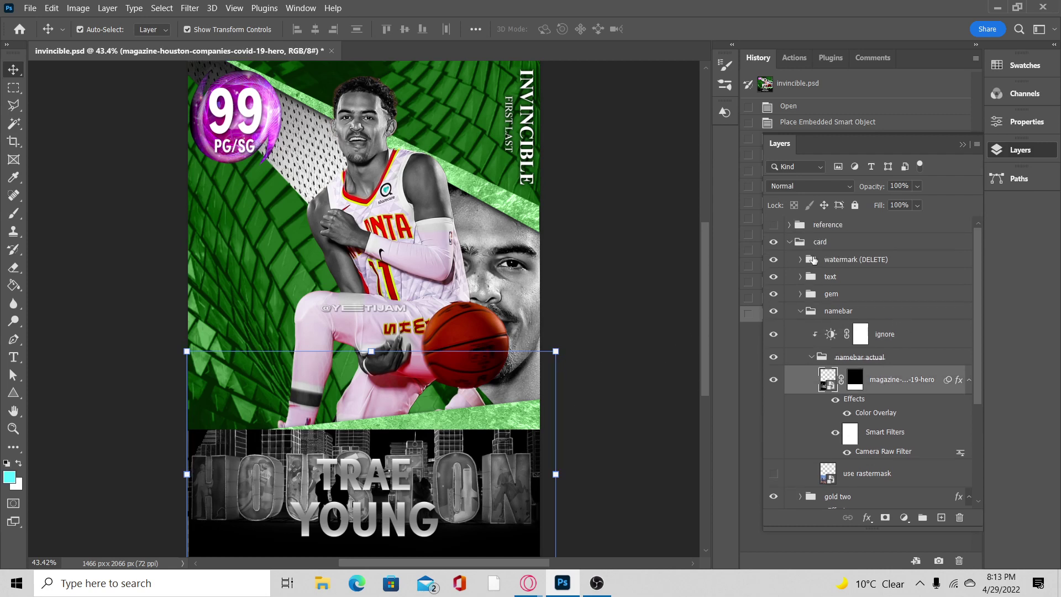
{"action": "left_click", "coordinate": [799, 281]}
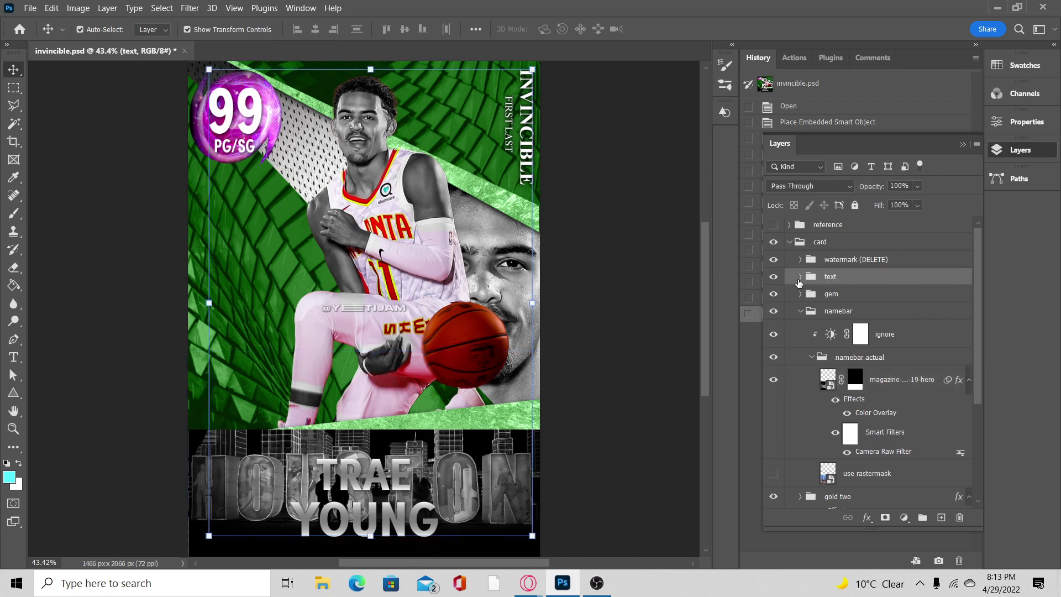
{"action": "left_click", "coordinate": [800, 277]}
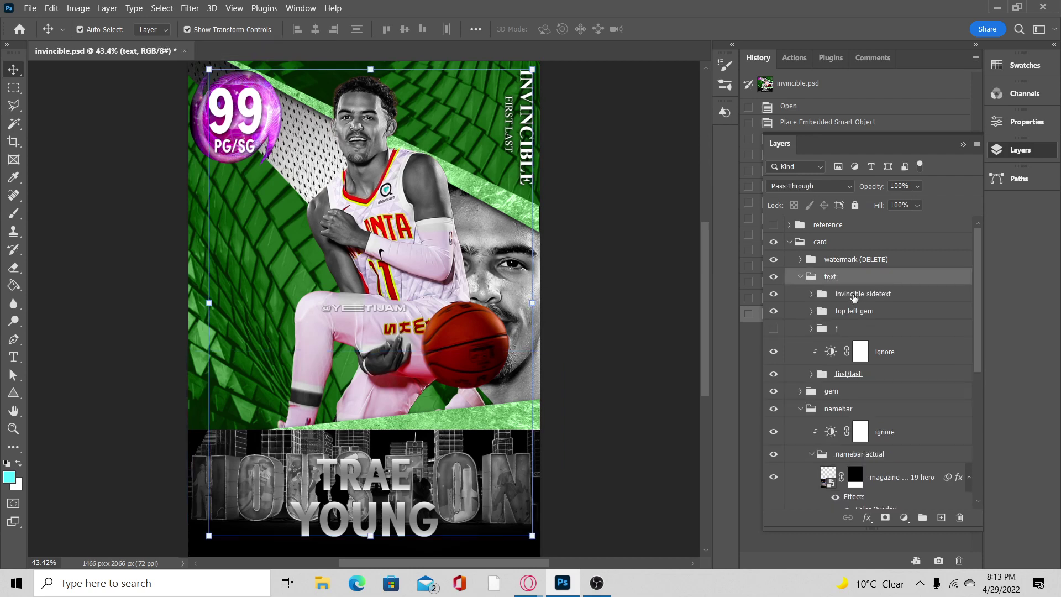
{"action": "left_click", "coordinate": [854, 296]}
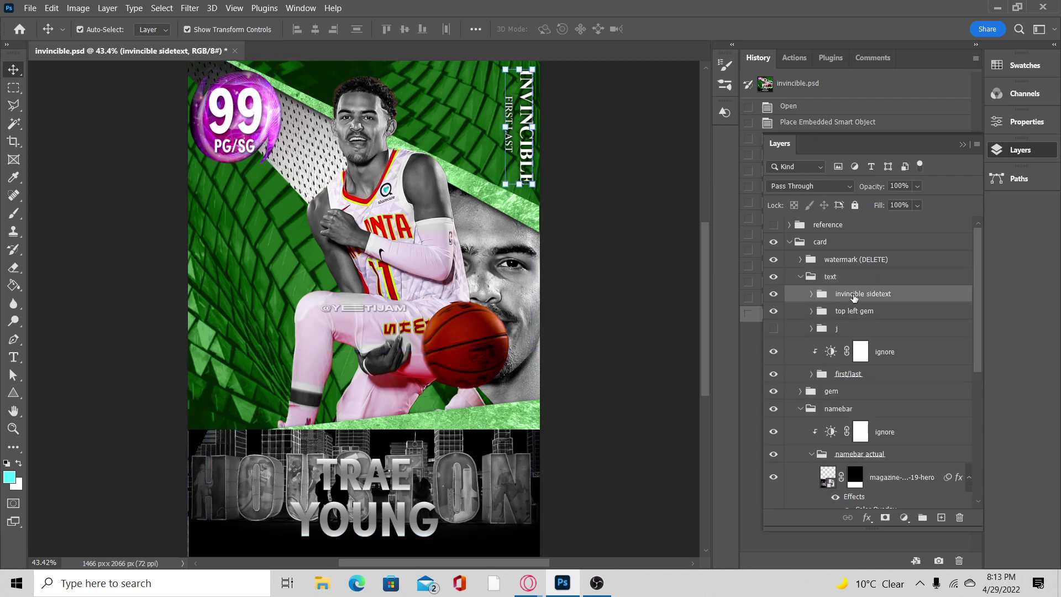
{"action": "left_click", "coordinate": [812, 294]}
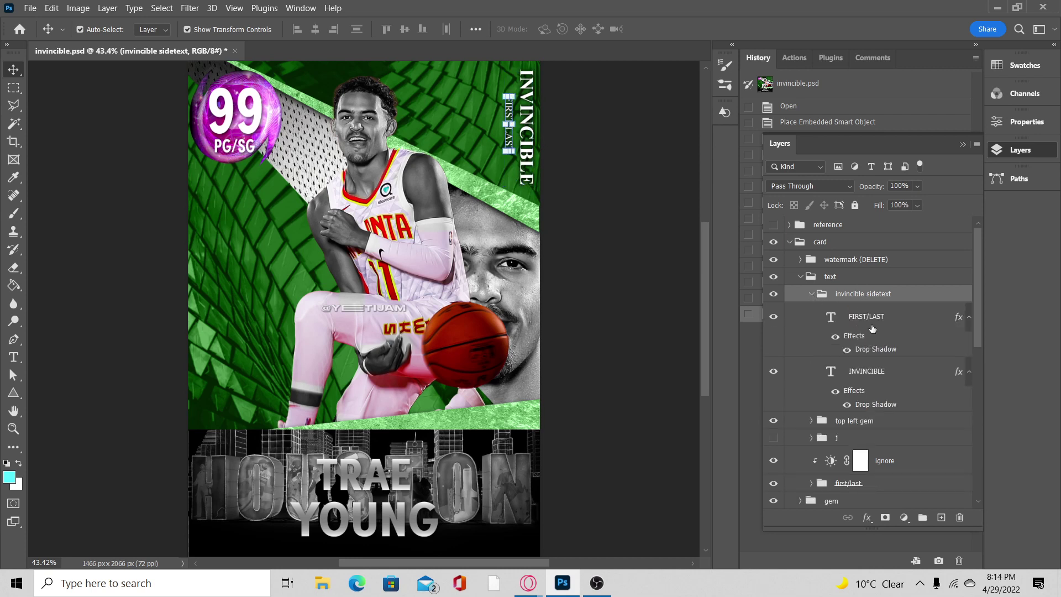
Replace the FIRST LAST side text with KEVIN PORTER JR. and commit the edit.
{"action": "left_click", "coordinate": [871, 325]}
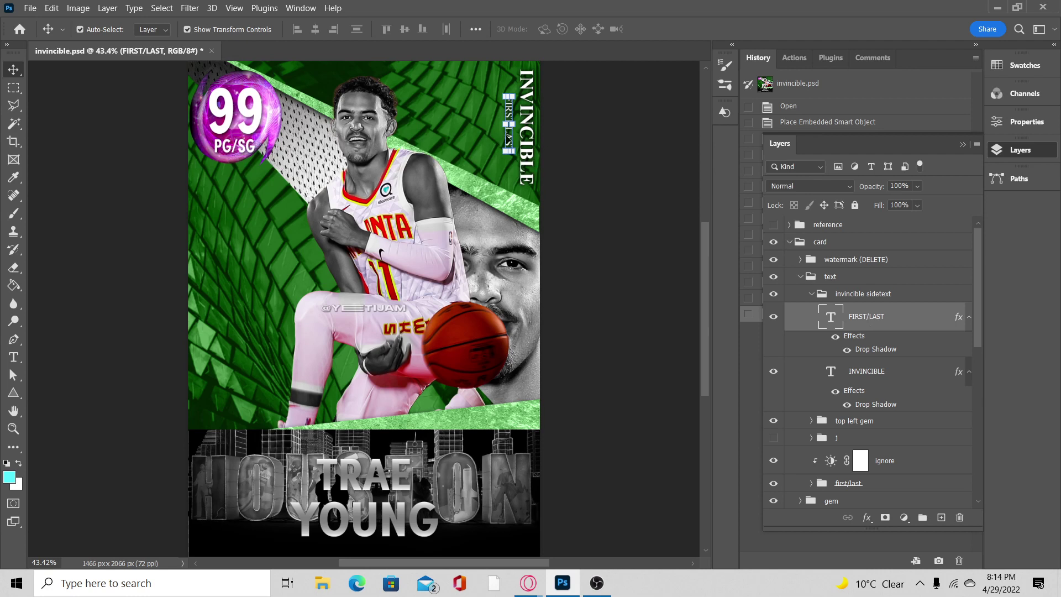
{"action": "double_click", "coordinate": [509, 130]}
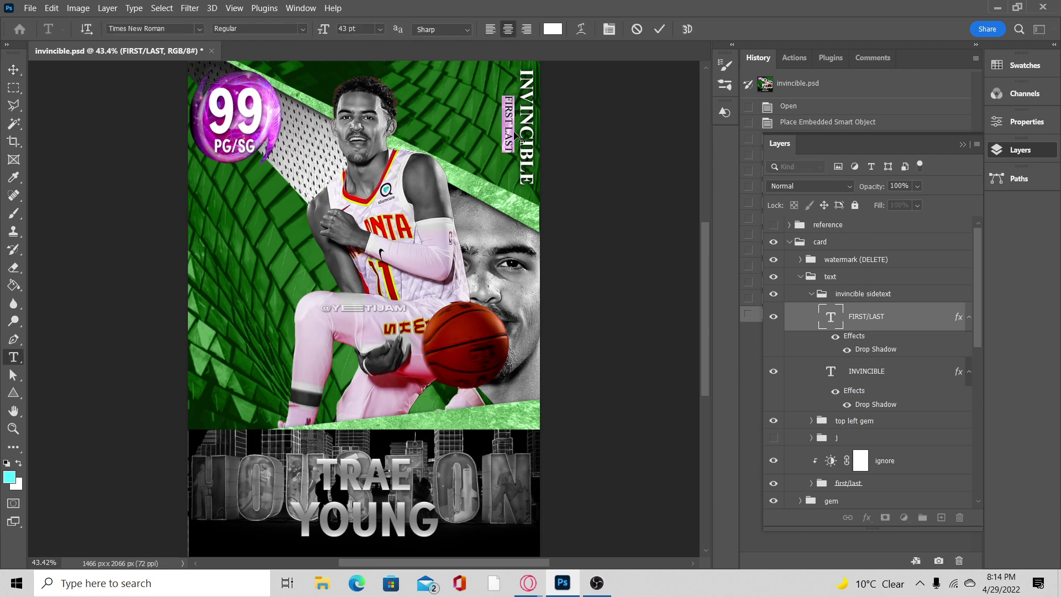
{"action": "left_click", "coordinate": [514, 136]}
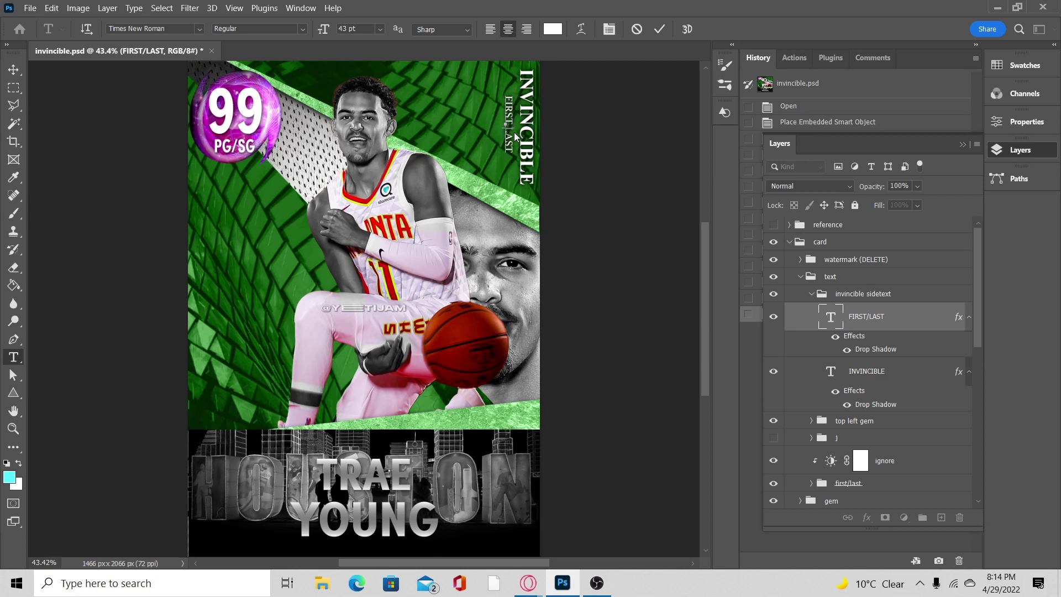
{"action": "type", "text": "KEVIN PORTER JR"}
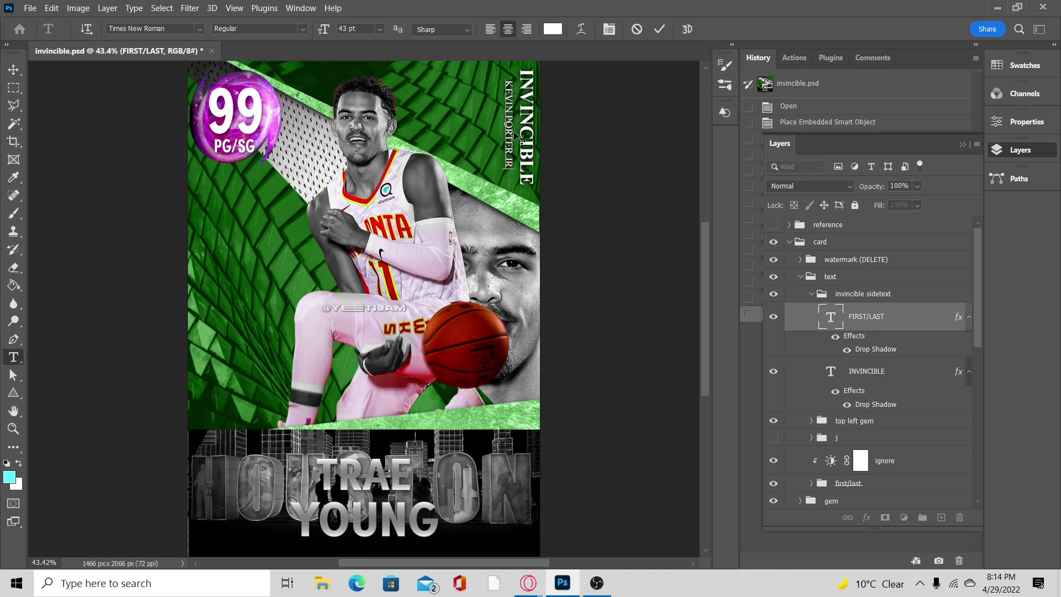
{"action": "type", "text": "."}
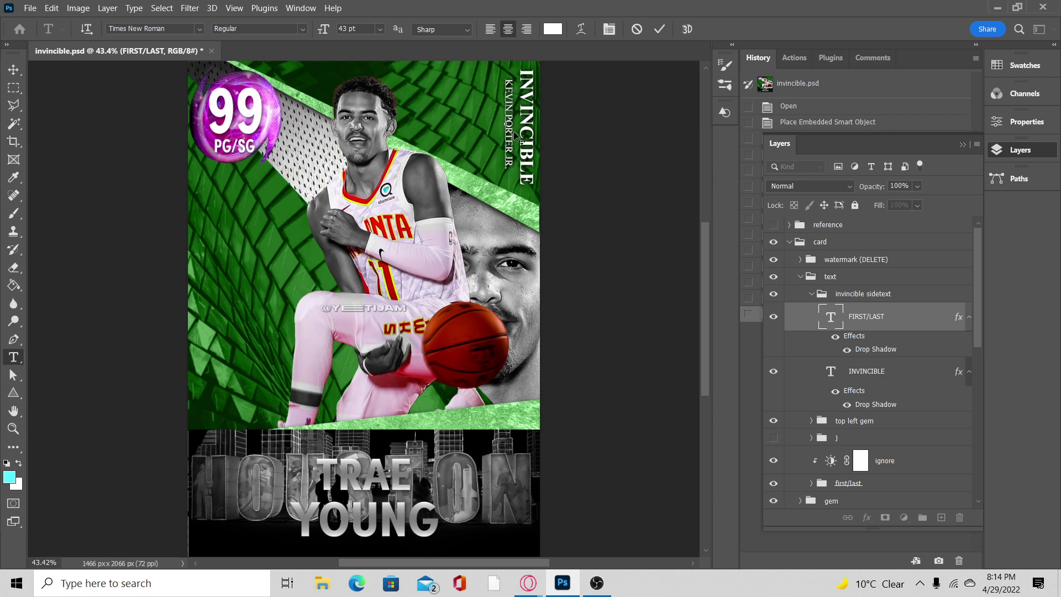
{"action": "left_click", "coordinate": [661, 30]}
{"action": "key", "text": "v"}
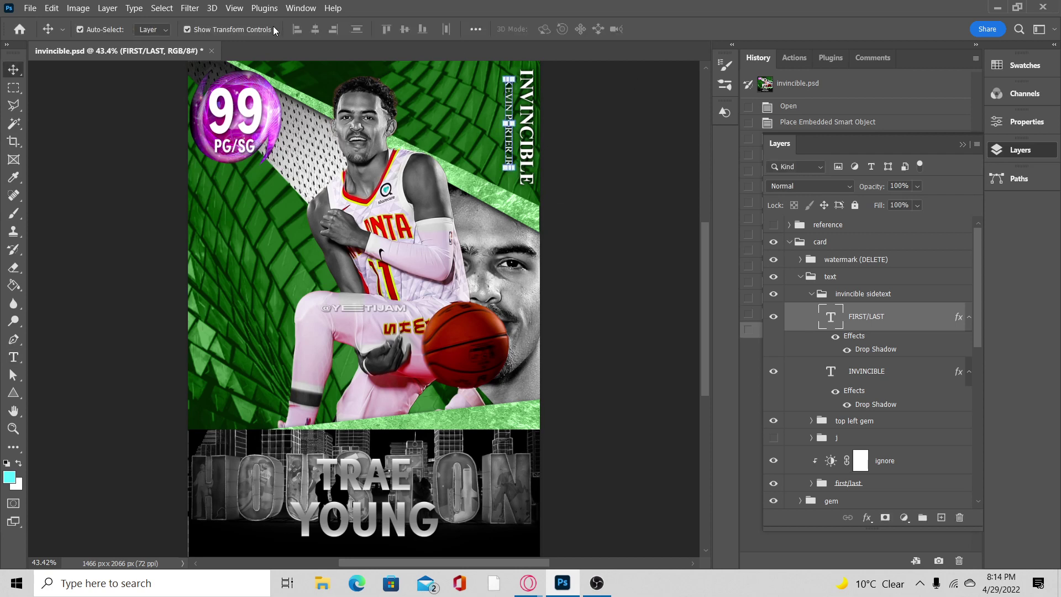
Turn off Show Transform Controls and point out the j group before reselecting the FIRST/LAST text layer.
{"action": "left_click", "coordinate": [187, 29]}
{"action": "left_click", "coordinate": [842, 445]}
{"action": "left_click", "coordinate": [822, 438]}
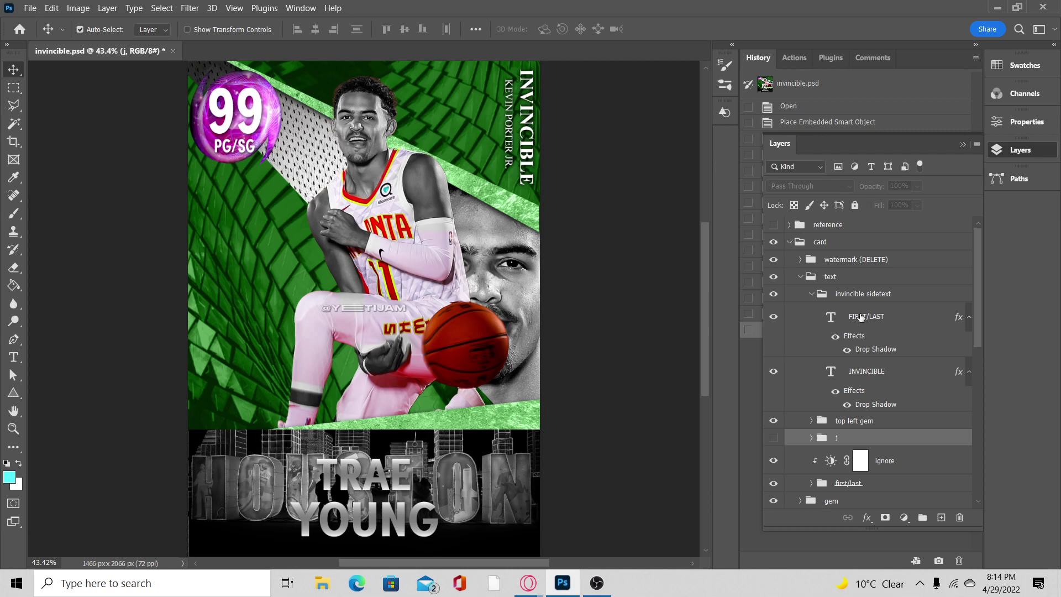
{"action": "left_click", "coordinate": [874, 331]}
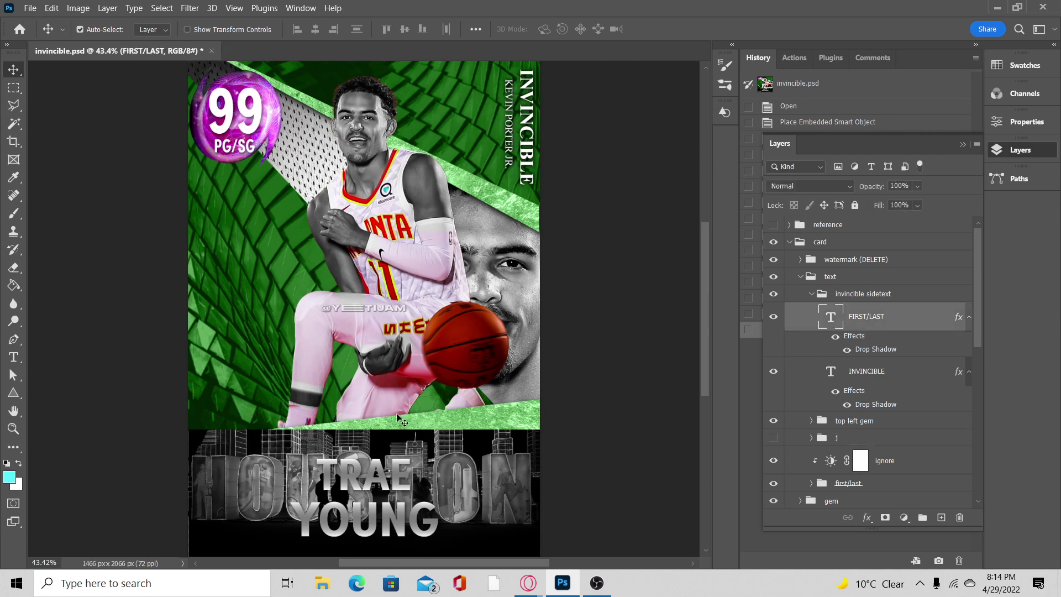
Replace the first name TRAE in the namebar with KEVIN.
{"action": "left_click", "coordinate": [387, 483]}
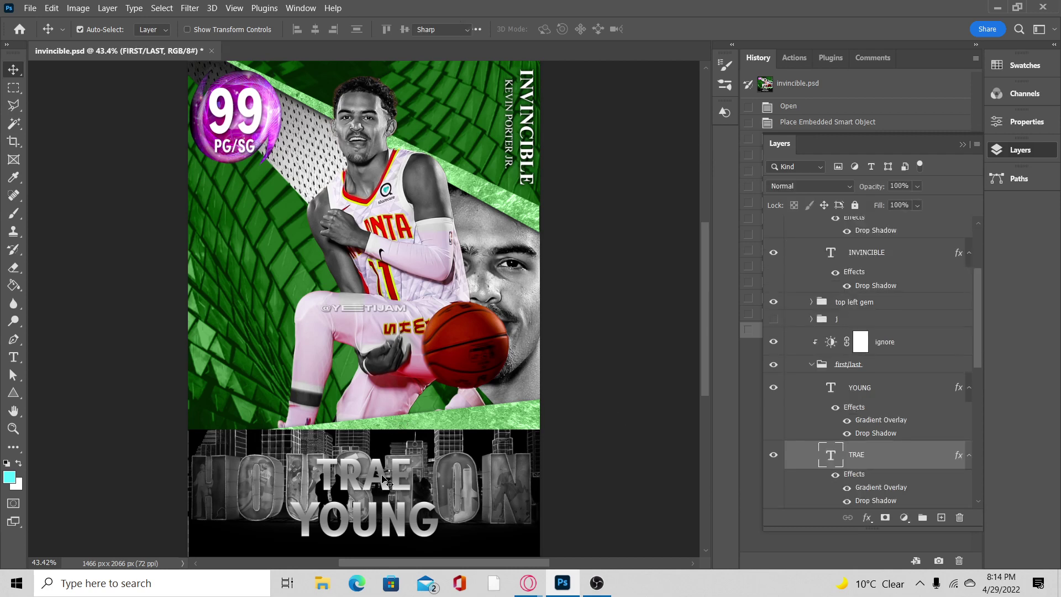
{"action": "double_click", "coordinate": [382, 476]}
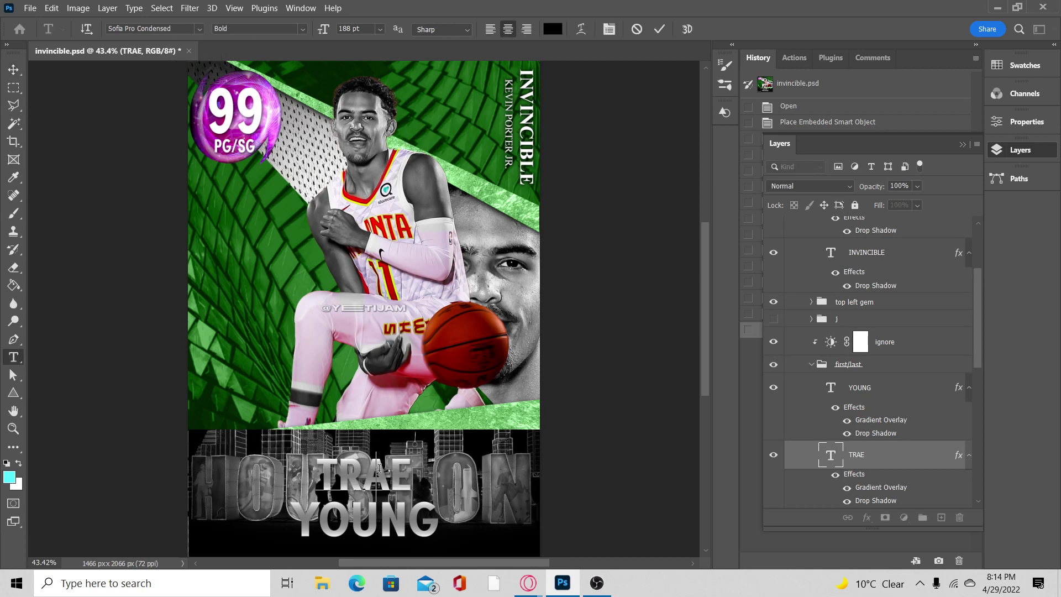
{"action": "type", "text": "KEVIN"}
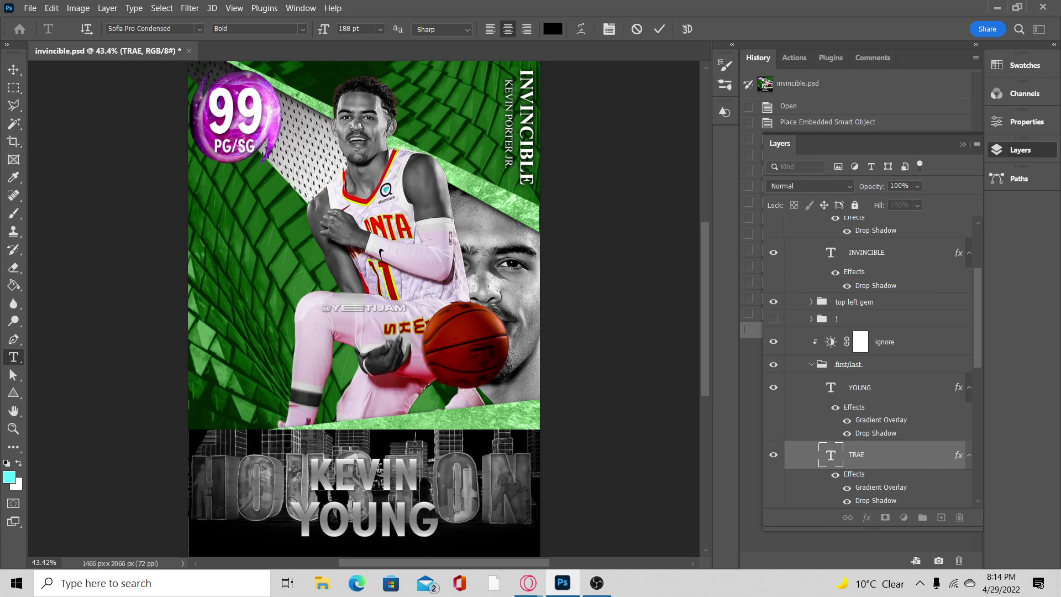
{"action": "left_click", "coordinate": [660, 29]}
{"action": "key", "text": "v"}
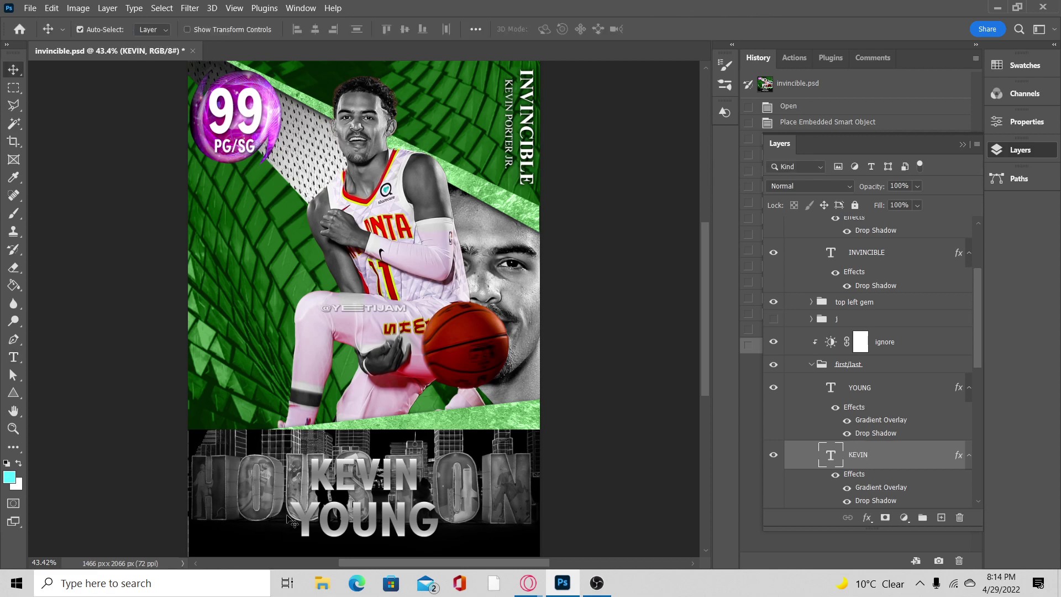
Replace the last name YOUNG in the namebar with PORTER JR.
{"action": "left_click", "coordinate": [334, 523]}
{"action": "double_click", "coordinate": [331, 518]}
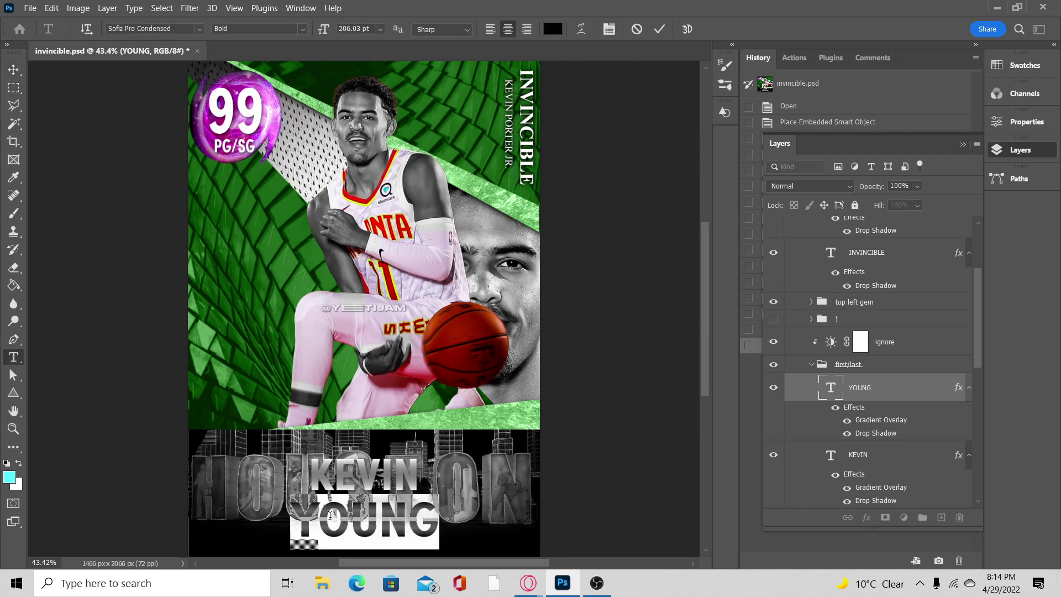
{"action": "type", "text": "PORTER"}
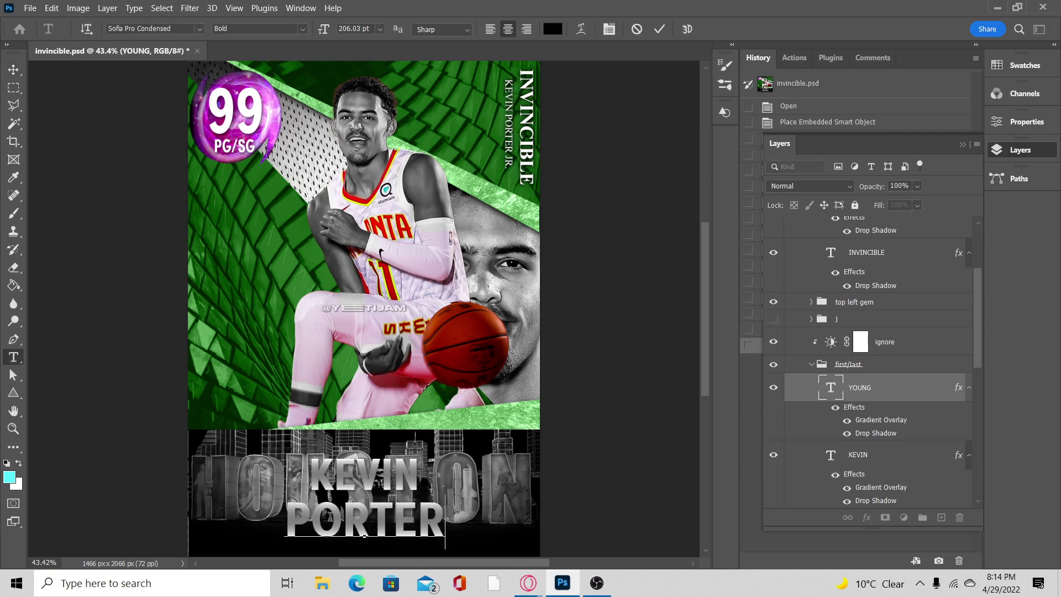
{"action": "type", "text": " J"}
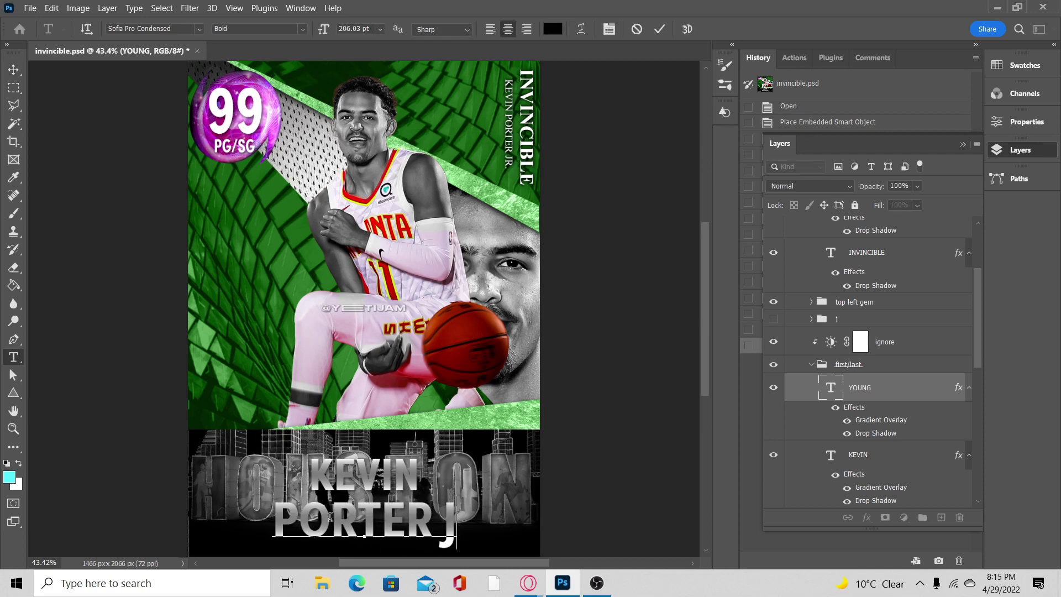
{"action": "type", "text": "R."}
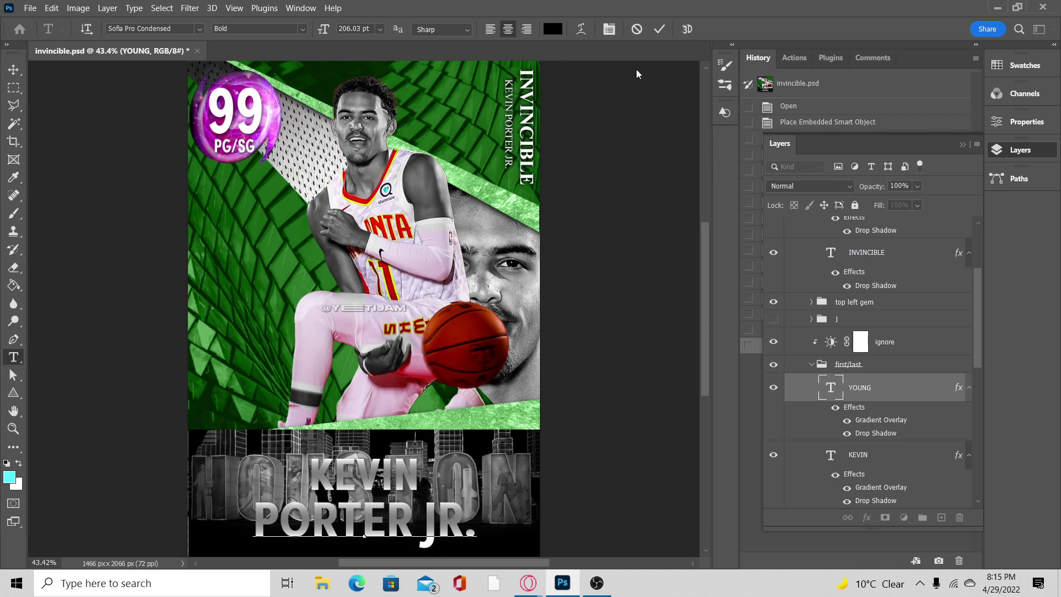
{"action": "left_click", "coordinate": [660, 29]}
{"action": "key", "text": "v"}
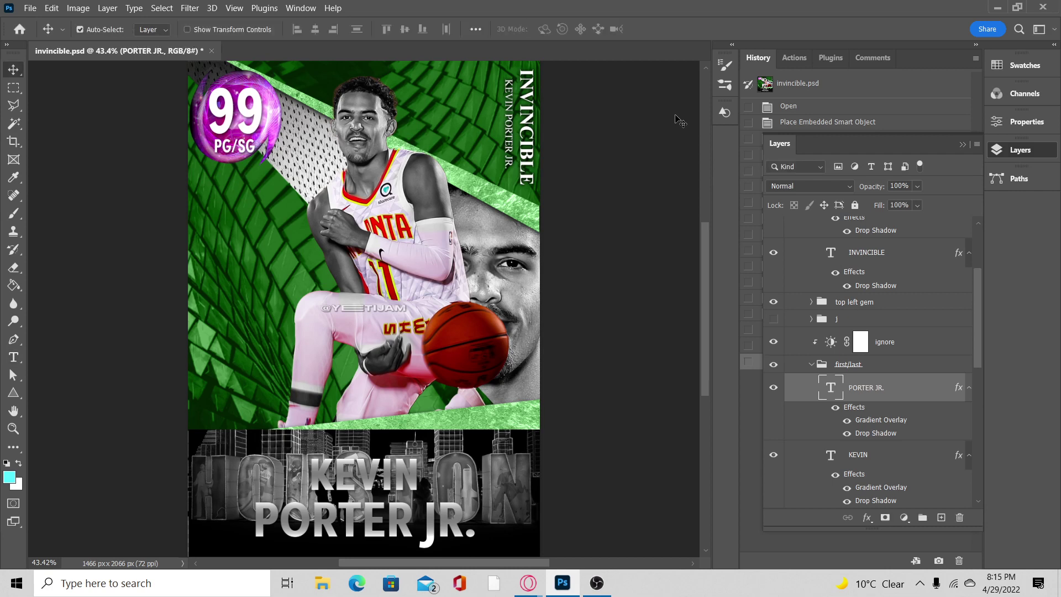
{"action": "scroll", "coordinate": [944, 378], "scroll_direction": "down", "scroll_amount": 1}
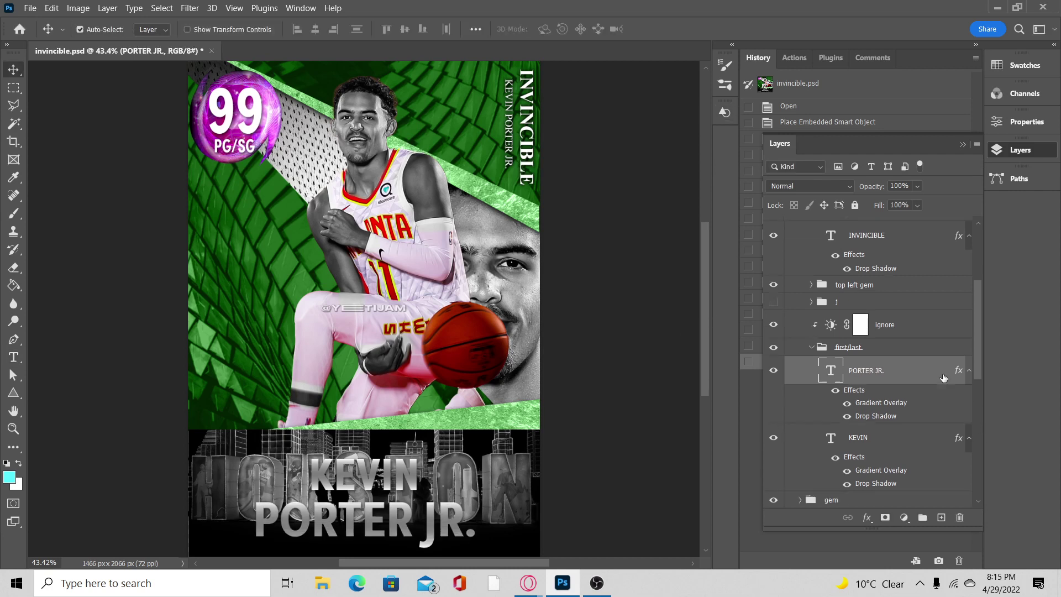
{"action": "scroll", "coordinate": [944, 378], "scroll_direction": "down", "scroll_amount": 6}
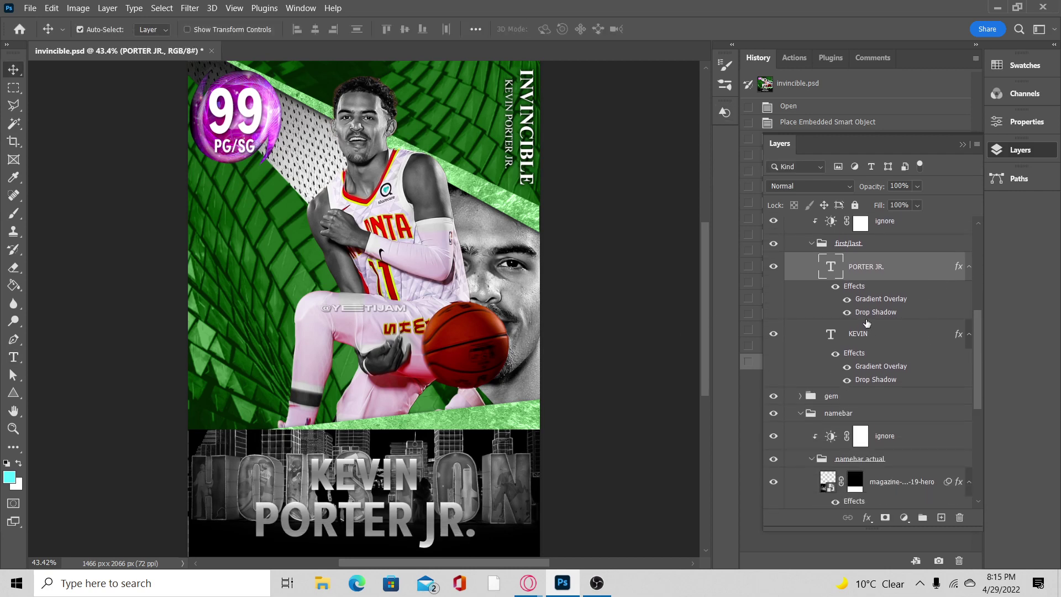
{"action": "left_click", "coordinate": [606, 589]}
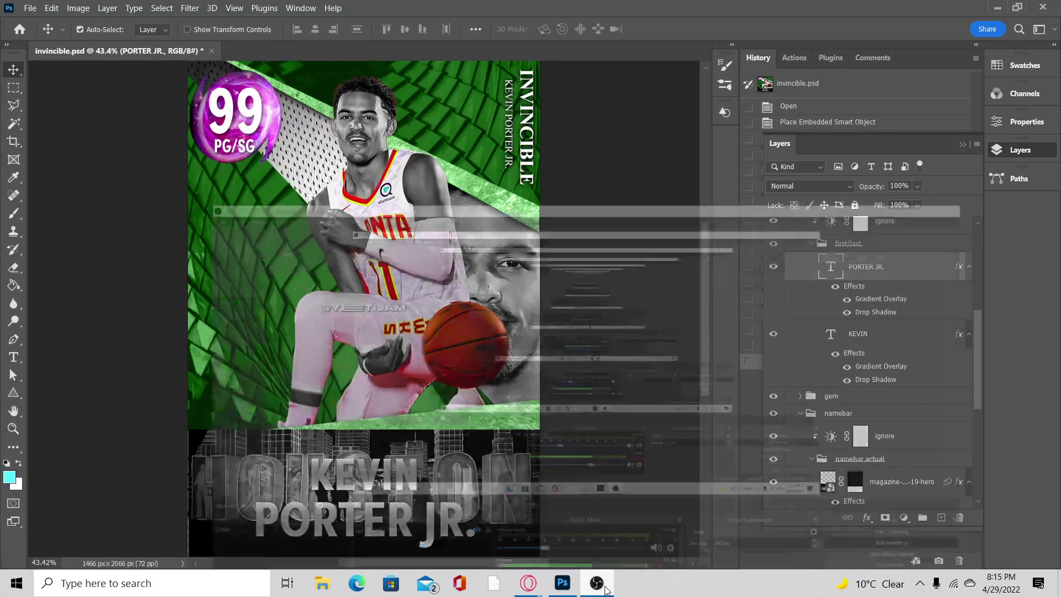
{"action": "left_click", "coordinate": [606, 588]}
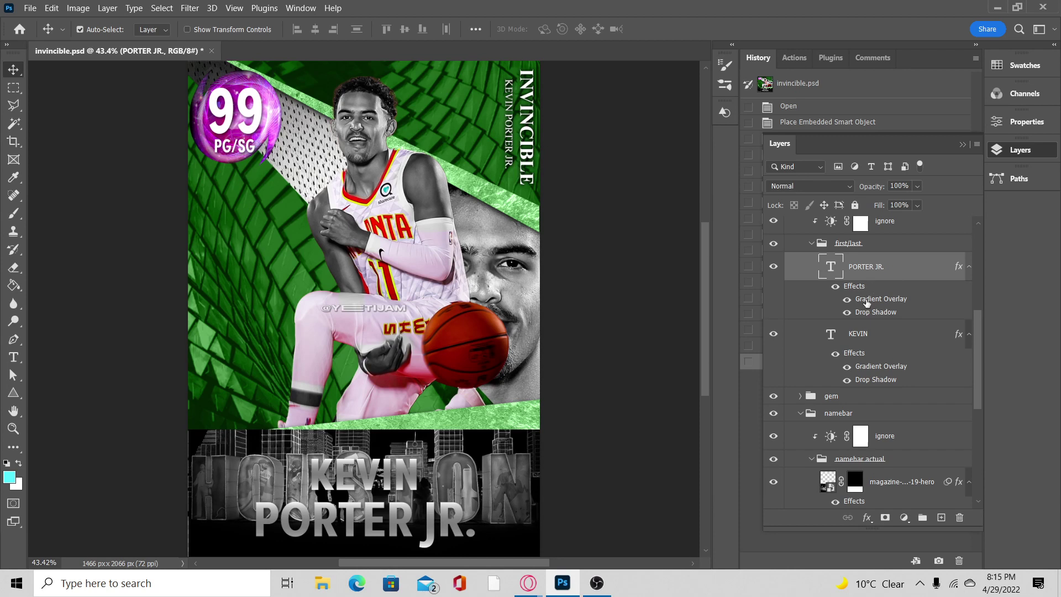
Try a layer mask on the PORTER JR. text with a rectangular selection around the J, and undo both.
{"action": "left_click", "coordinate": [885, 518]}
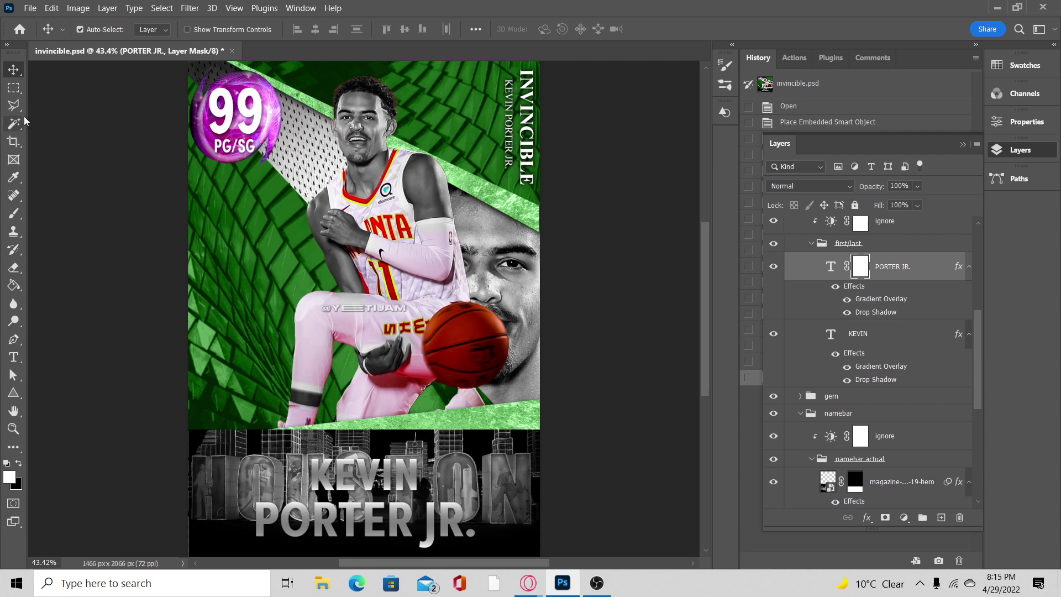
{"action": "left_click", "coordinate": [15, 89]}
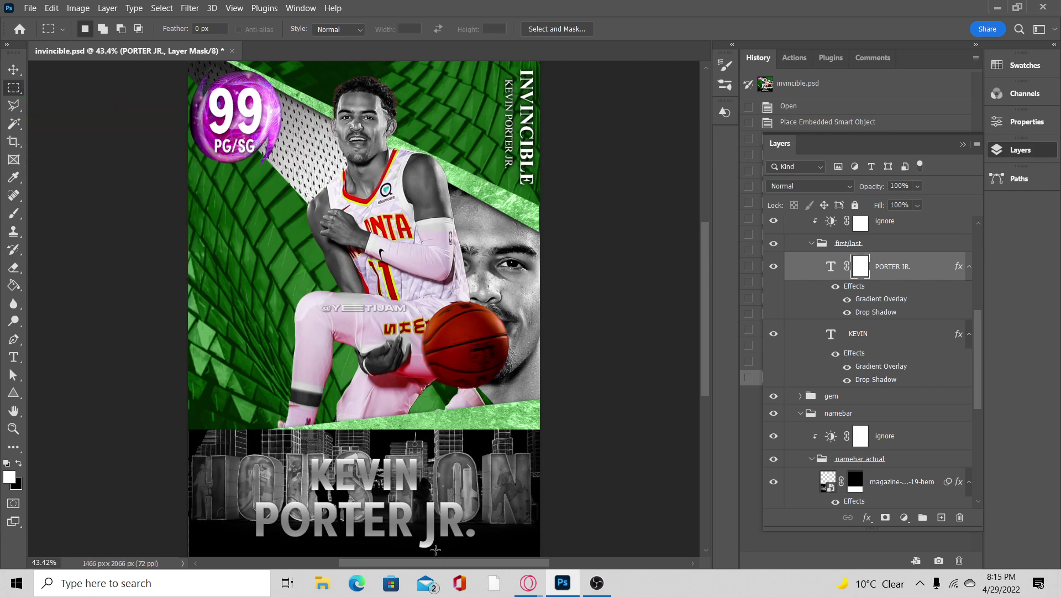
{"action": "key", "text": "ctrl+plus"}
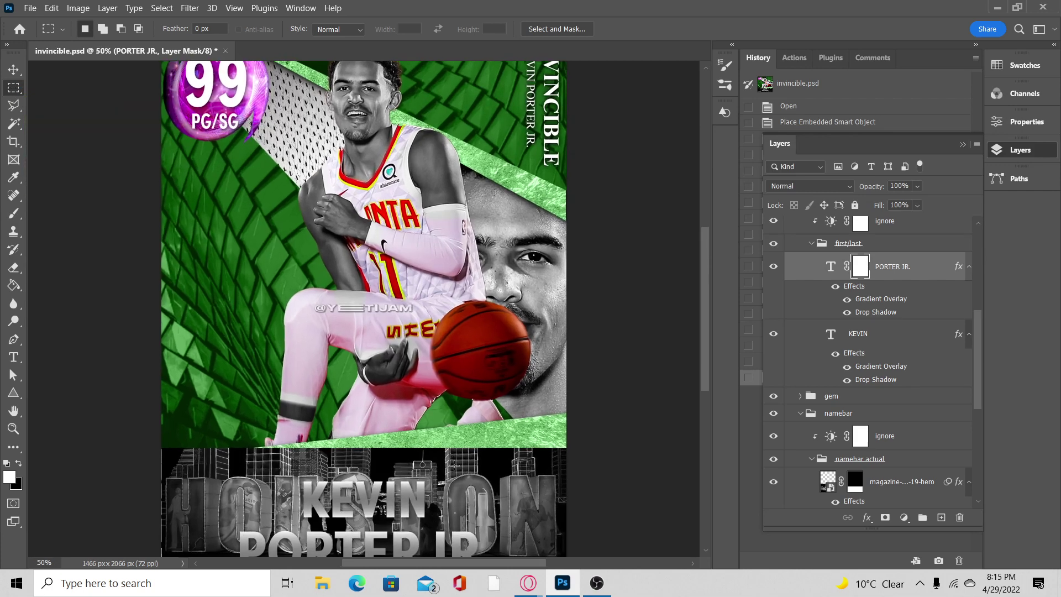
{"action": "scroll", "coordinate": [465, 406], "scroll_direction": "down", "scroll_amount": 3}
{"action": "left_click_drag", "start_coordinate": [446, 406], "coordinate": [427, 467]}
{"action": "left_click", "coordinate": [429, 469]}
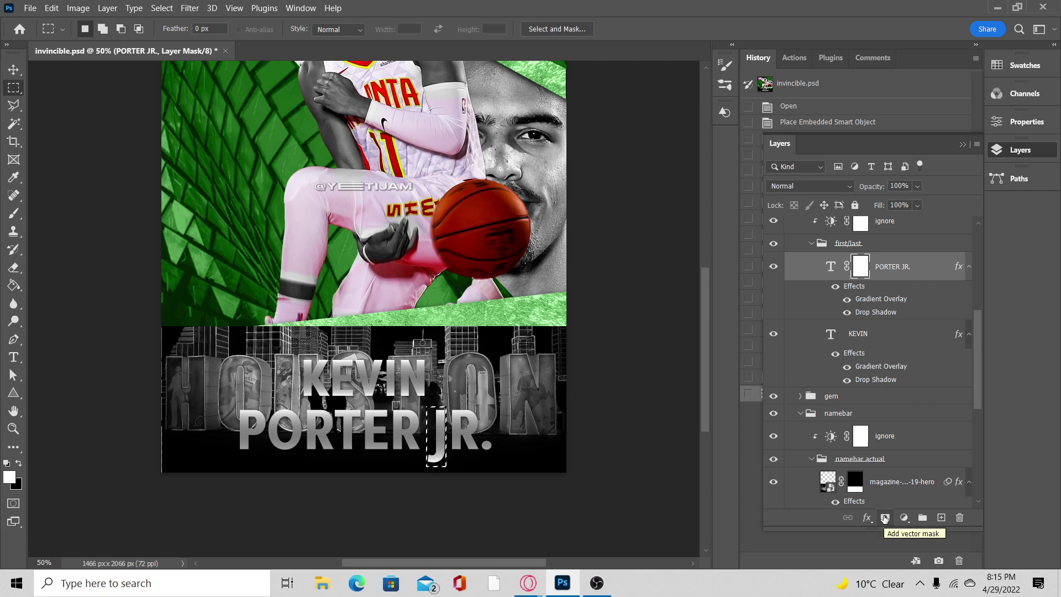
{"action": "left_click", "coordinate": [476, 417]}
{"action": "key", "text": "ctrl+z"}
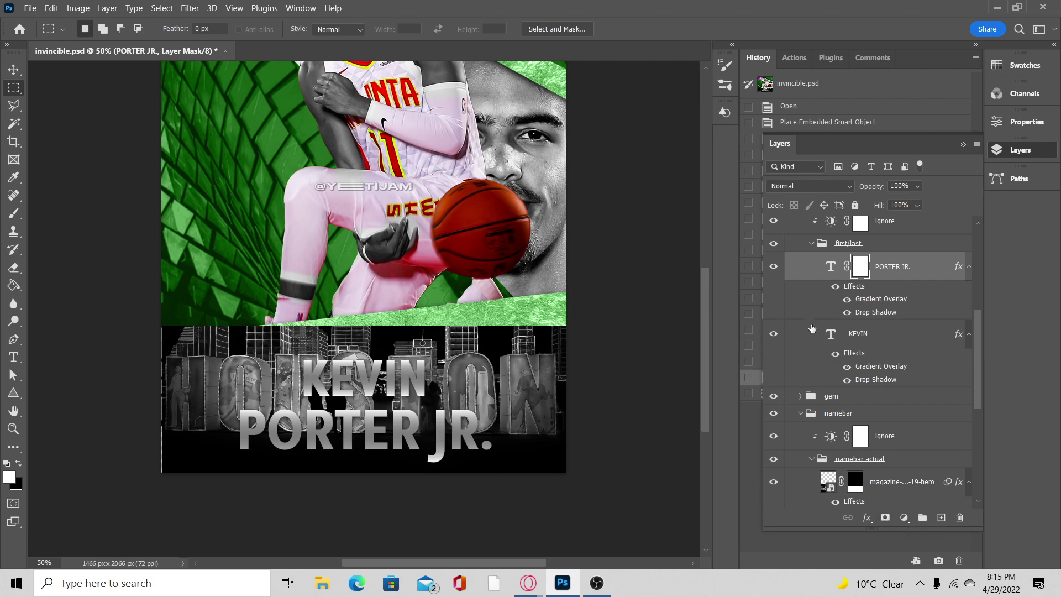
{"action": "key", "text": "ctrl+z"}
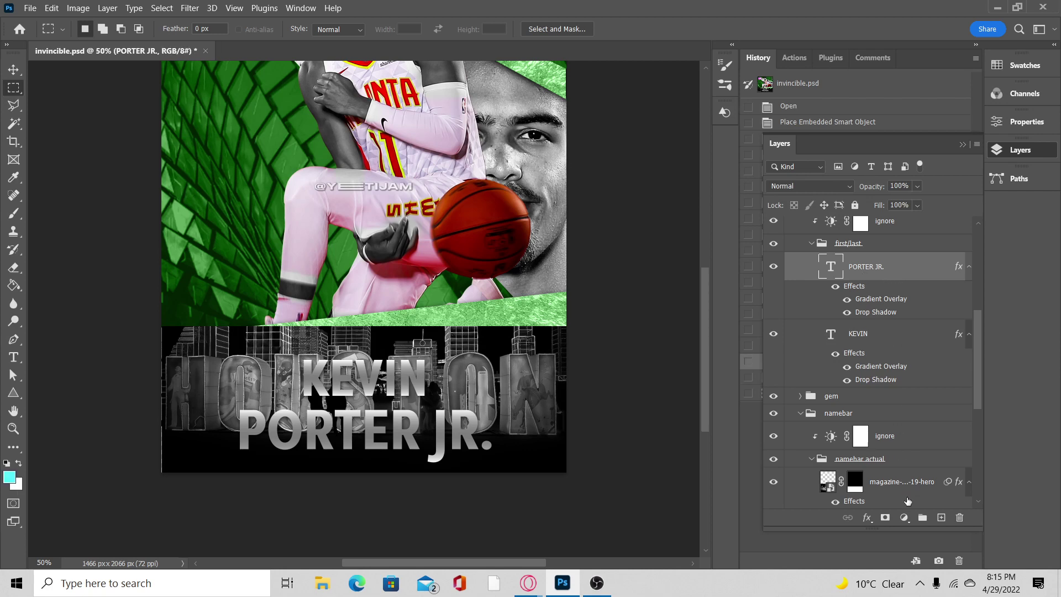
Add a layer mask to the PORTER JR. text and select a rectangle around its J for a black Paint Bucket fill.
{"action": "left_click", "coordinate": [886, 518]}
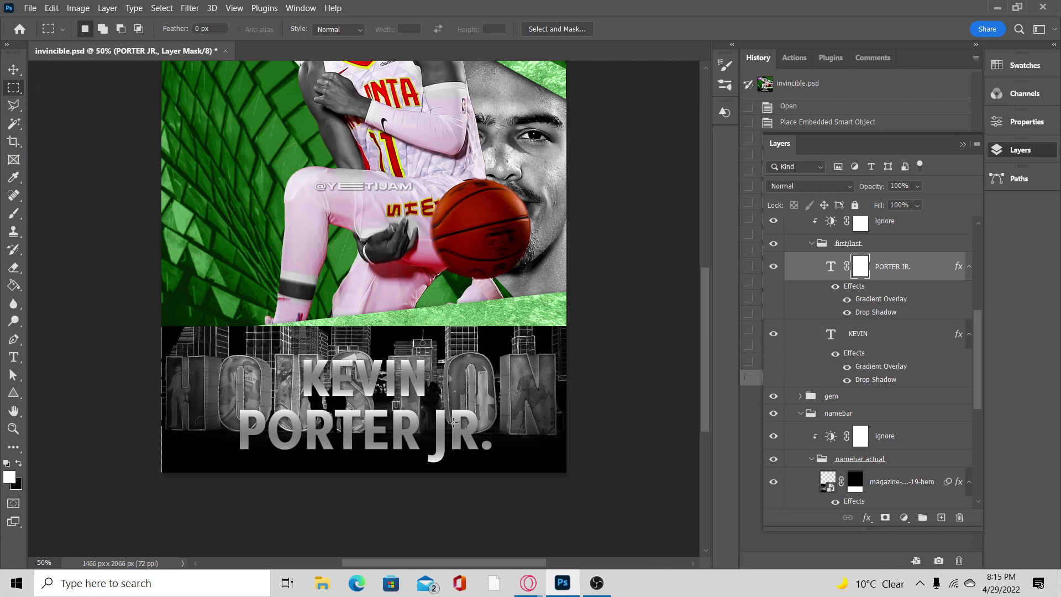
{"action": "left_click_drag", "start_coordinate": [448, 407], "coordinate": [427, 467]}
{"action": "left_click", "coordinate": [263, 338]}
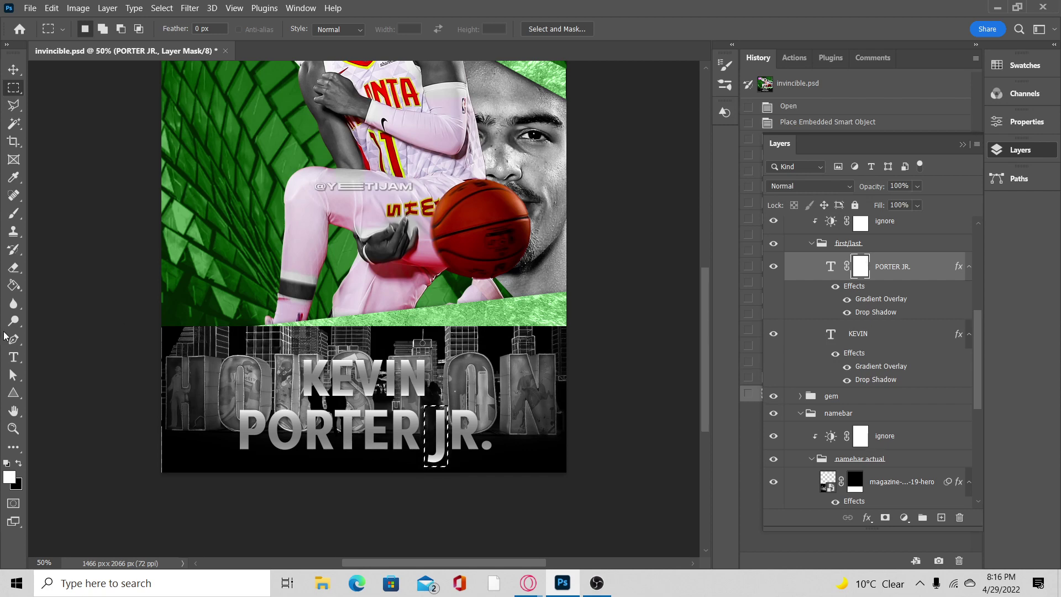
{"action": "left_click", "coordinate": [14, 285]}
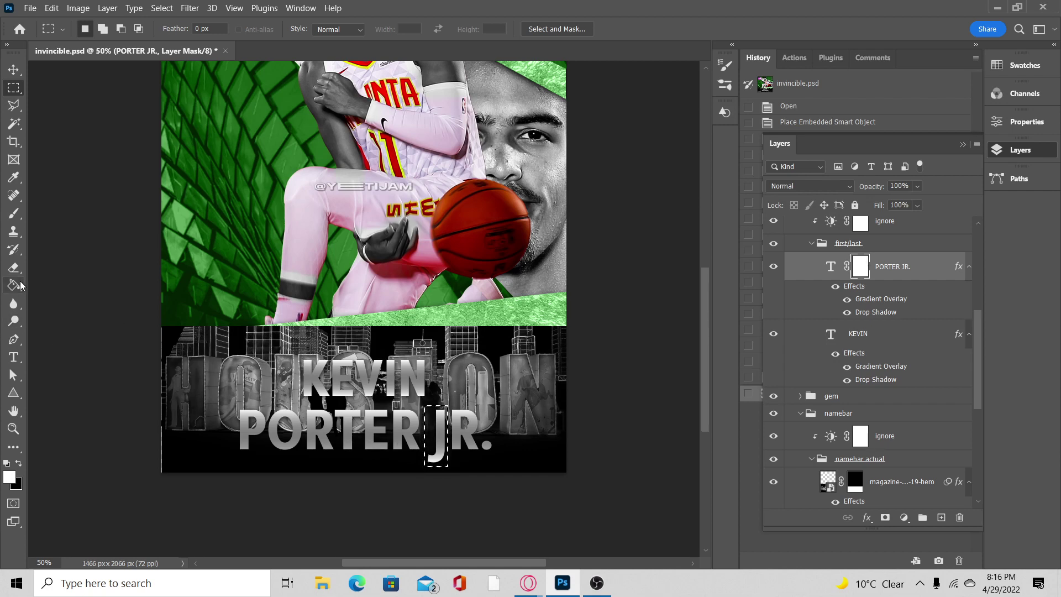
{"action": "left_click", "coordinate": [19, 467]}
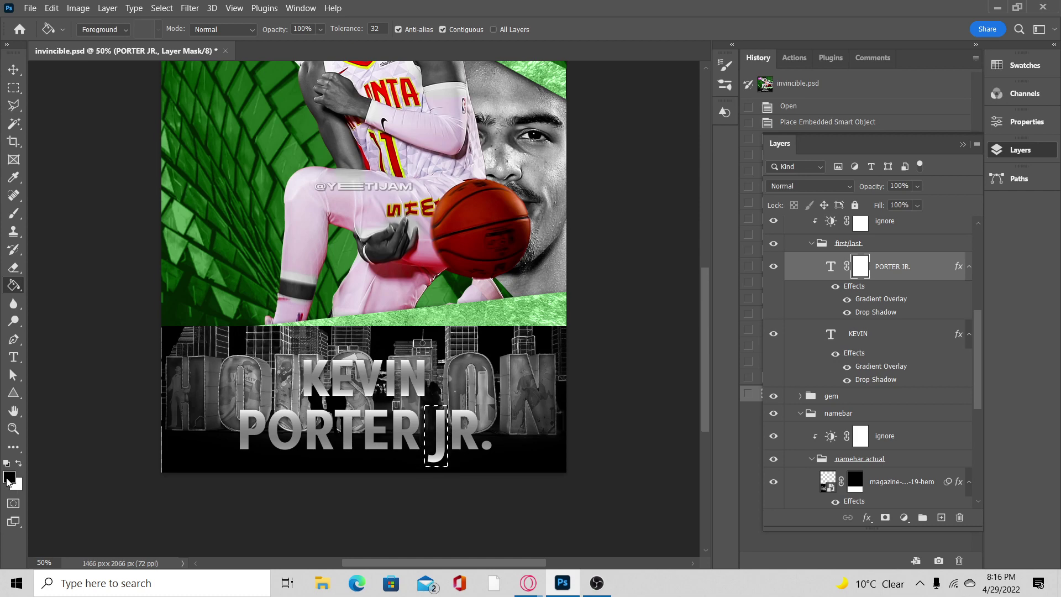
{"action": "left_click", "coordinate": [7, 478]}
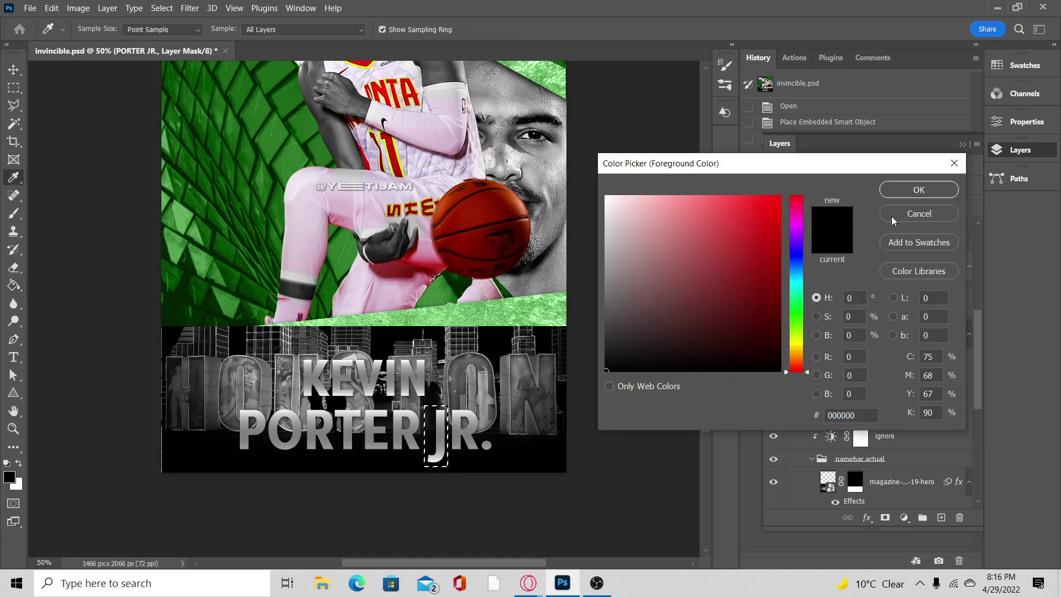
{"action": "left_click", "coordinate": [896, 218]}
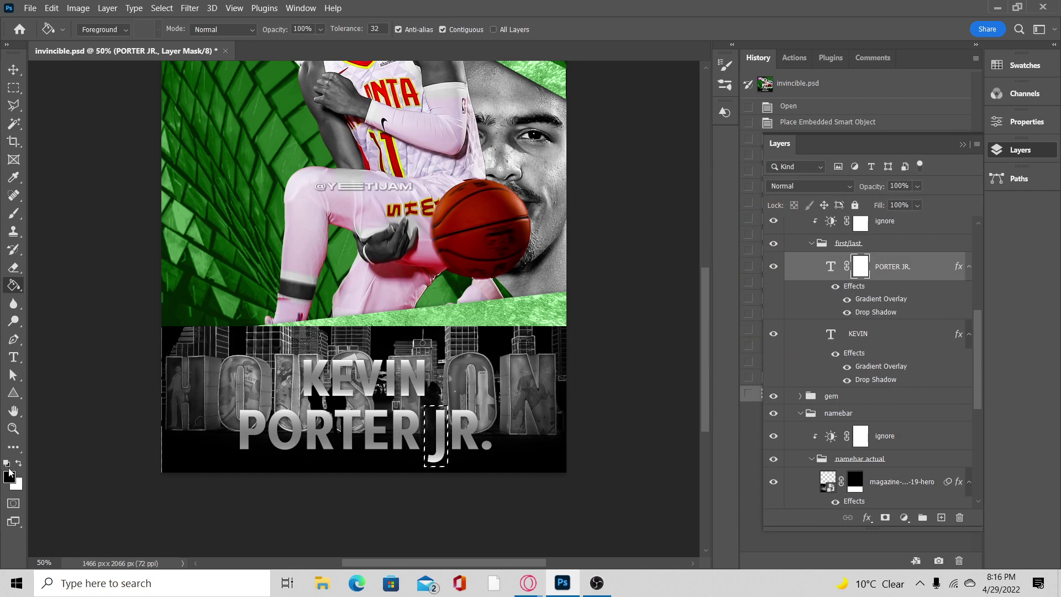
{"action": "left_click", "coordinate": [17, 465]}
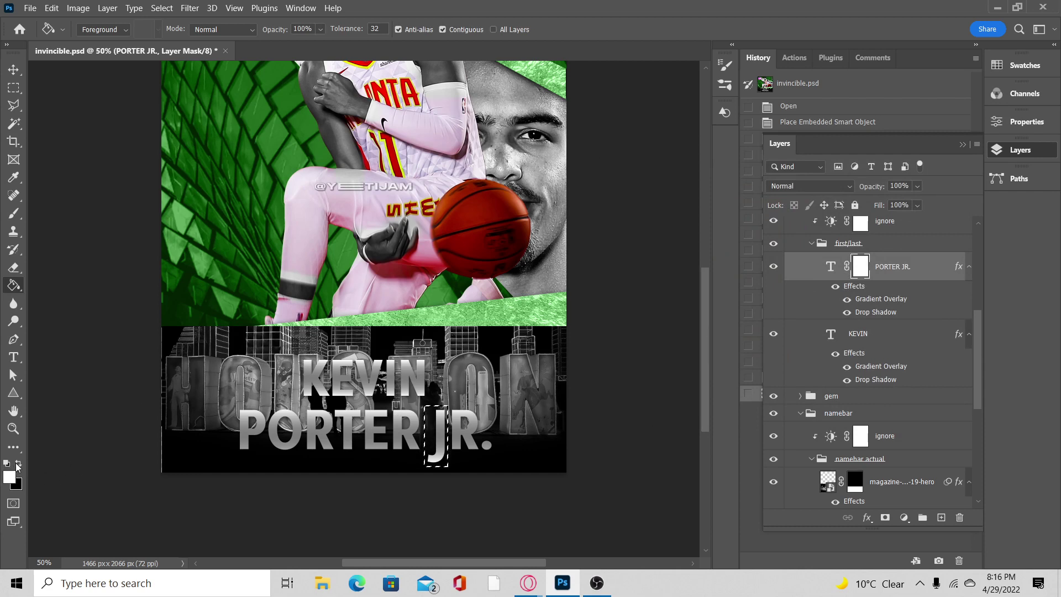
{"action": "left_click", "coordinate": [17, 465]}
{"action": "left_click", "coordinate": [18, 463]}
{"action": "left_click", "coordinate": [18, 463]}
{"action": "left_click", "coordinate": [19, 465]}
{"action": "left_click", "coordinate": [19, 466]}
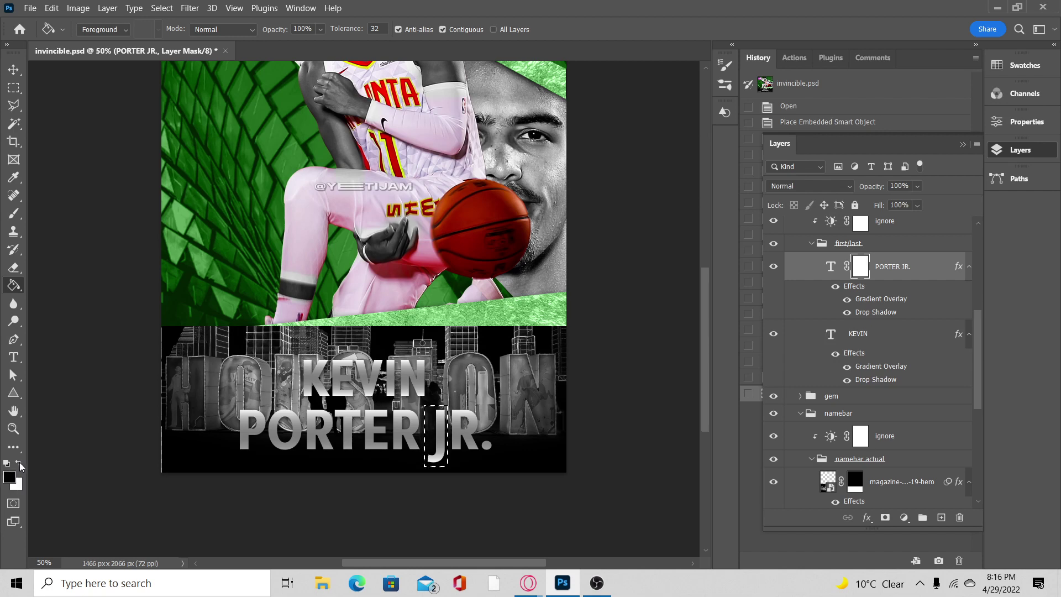
{"action": "left_click", "coordinate": [20, 466]}
{"action": "left_click", "coordinate": [20, 466]}
{"action": "left_click", "coordinate": [21, 467]}
{"action": "left_click", "coordinate": [20, 466]}
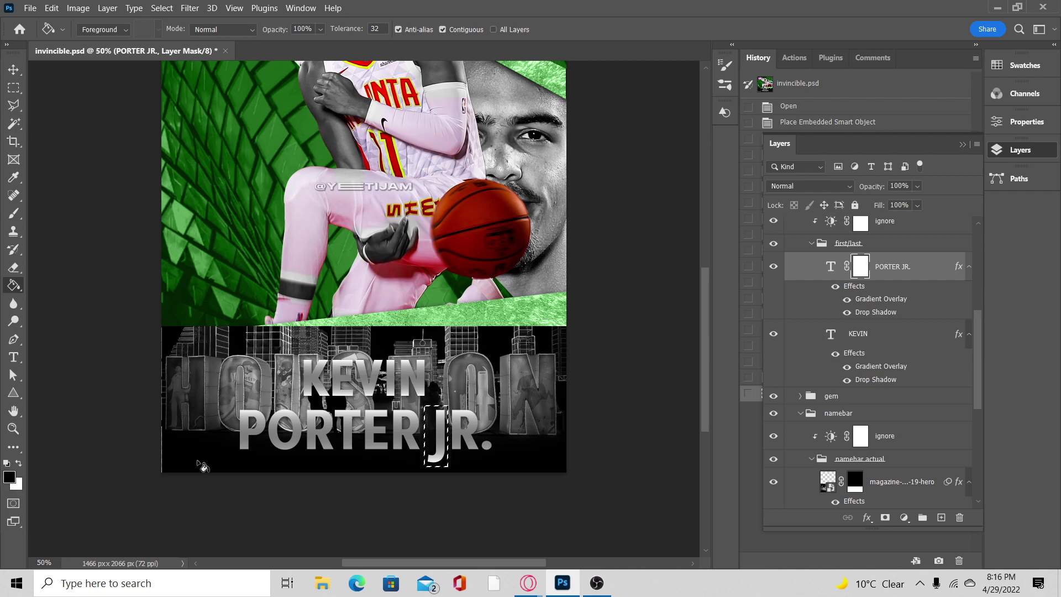
Fill the selected J area on the PORTER JR. layer mask with black and deselect it.
{"action": "left_click", "coordinate": [441, 450]}
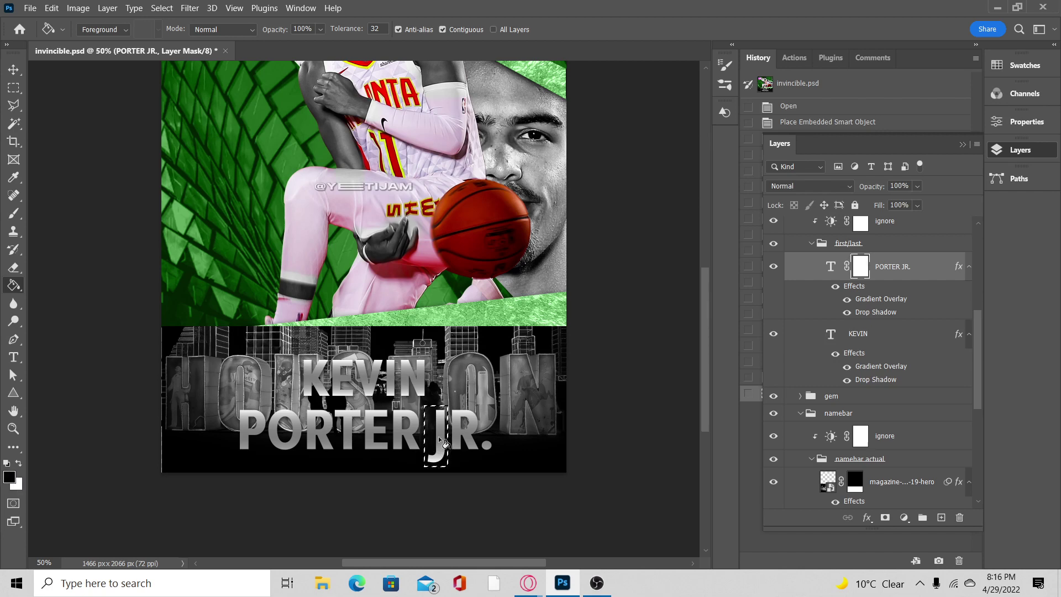
{"action": "left_click", "coordinate": [441, 441]}
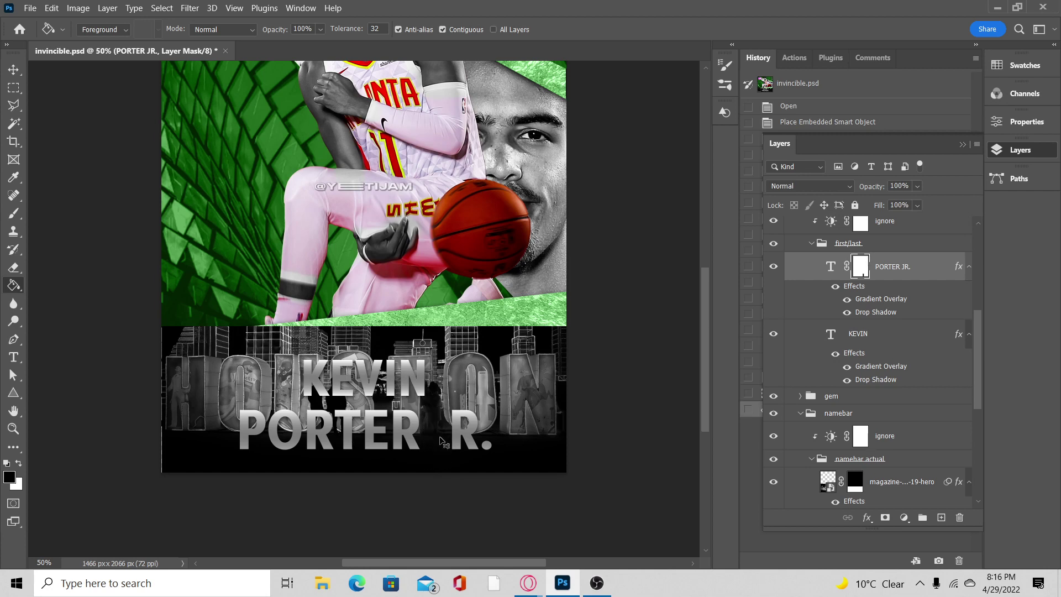
{"action": "left_click", "coordinate": [440, 440]}
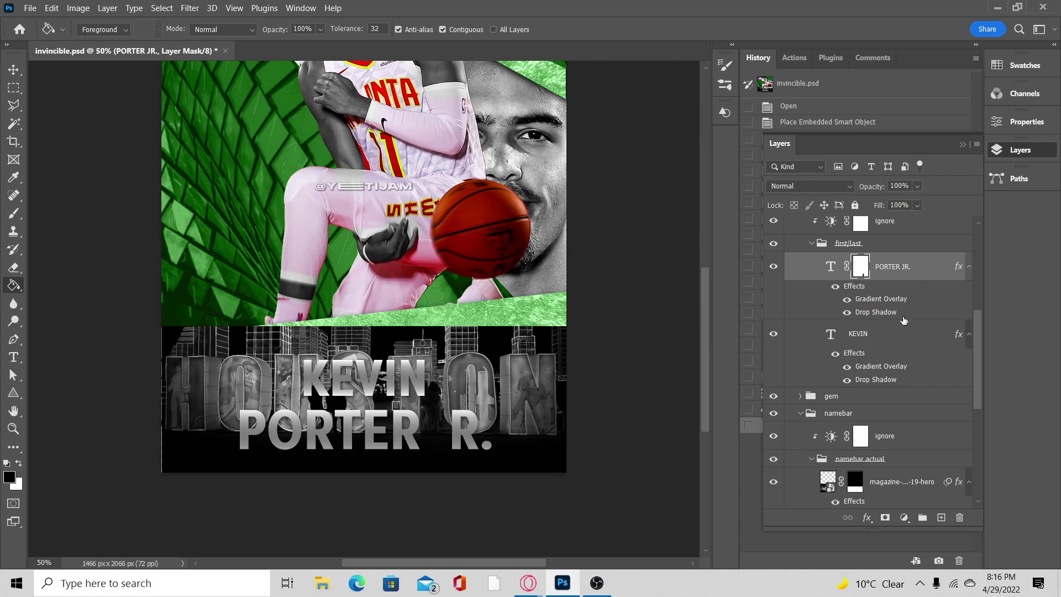
Collapse the first/last group, then turn on the j group with only J LAST NAME visible and J FIRST NAME hidden.
{"action": "scroll", "coordinate": [885, 321], "scroll_direction": "down", "scroll_amount": 3}
{"action": "scroll", "coordinate": [866, 332], "scroll_direction": "up", "scroll_amount": 3}
{"action": "scroll", "coordinate": [866, 332], "scroll_direction": "up", "scroll_amount": 3}
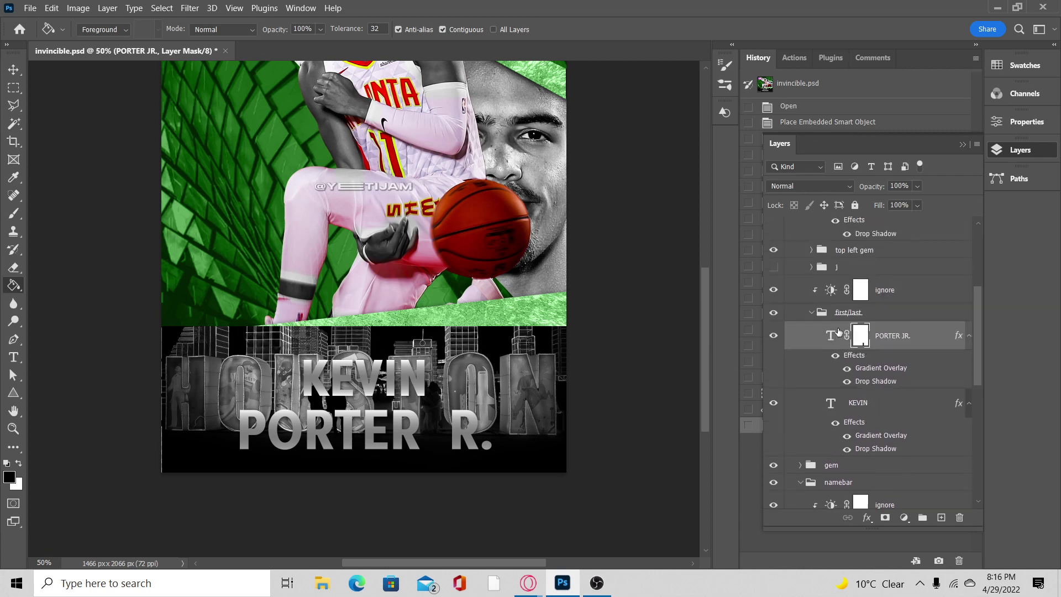
{"action": "left_click", "coordinate": [811, 312]}
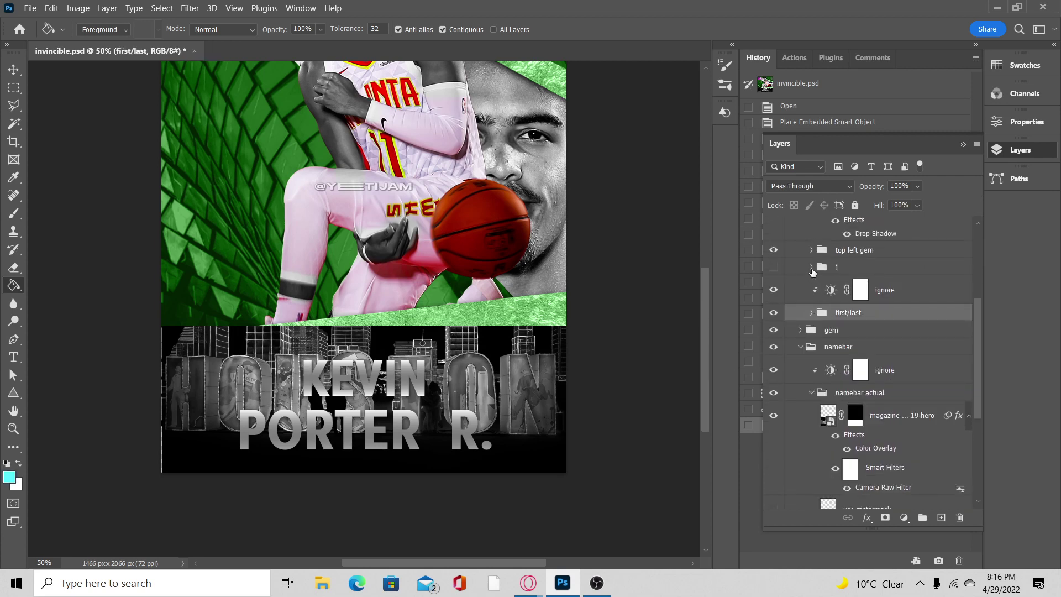
{"action": "left_click", "coordinate": [811, 268]}
{"action": "left_click", "coordinate": [882, 339]}
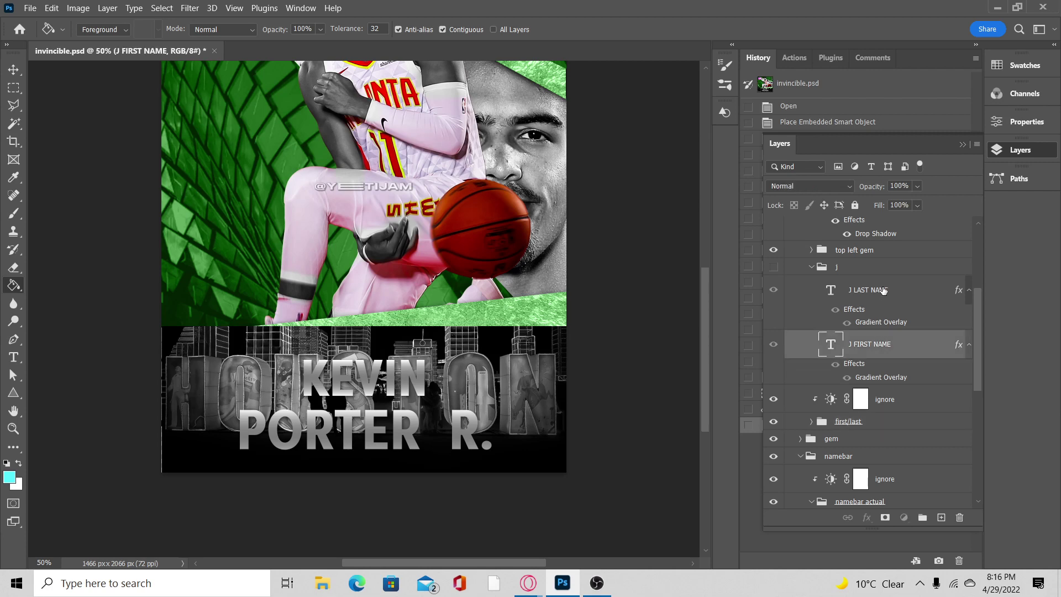
{"action": "left_click", "coordinate": [883, 292]}
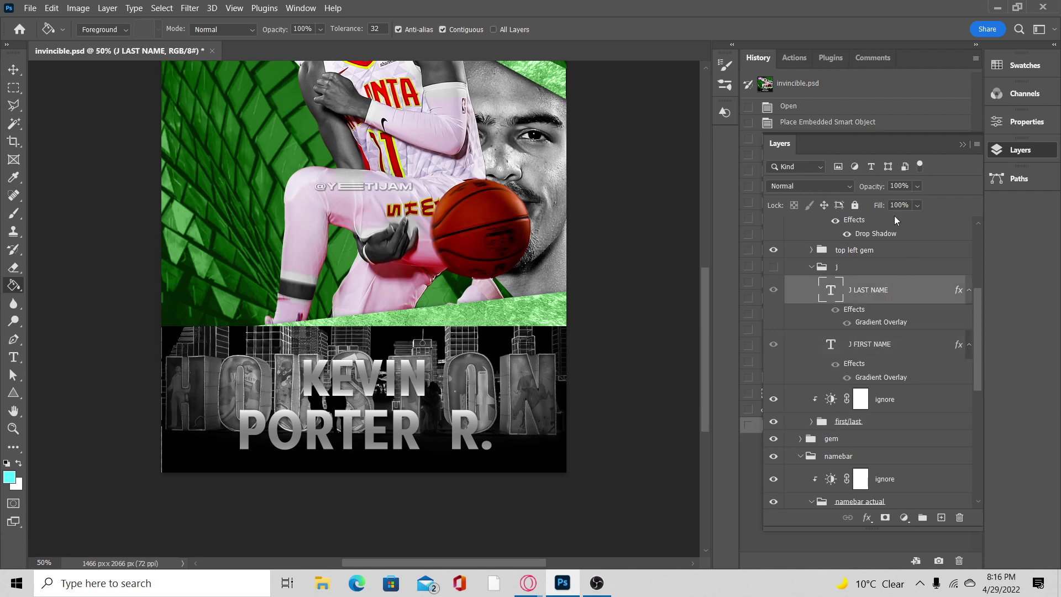
{"action": "left_click", "coordinate": [774, 289]}
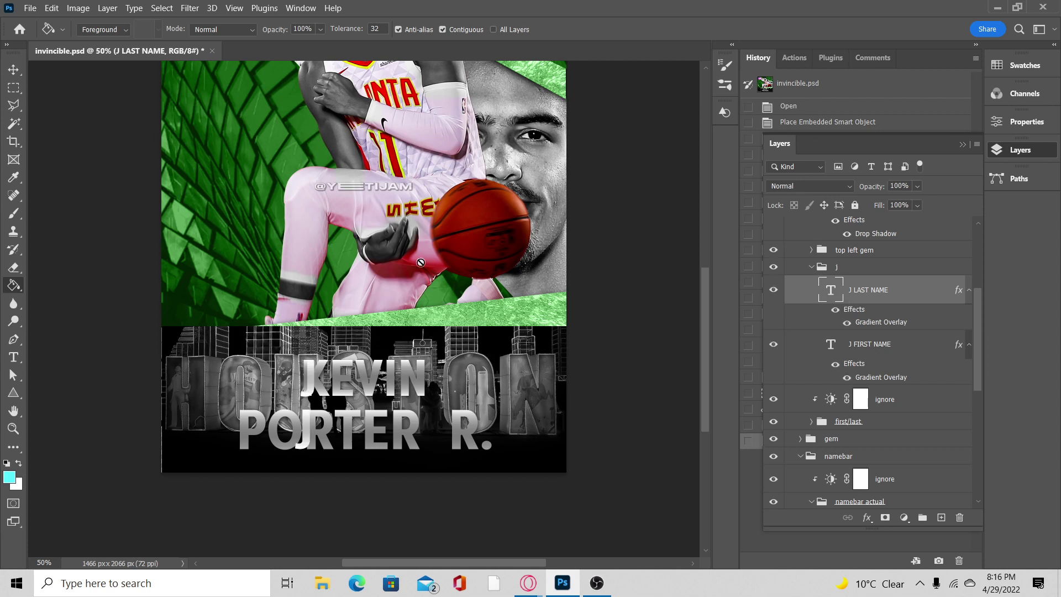
{"action": "left_click", "coordinate": [772, 348]}
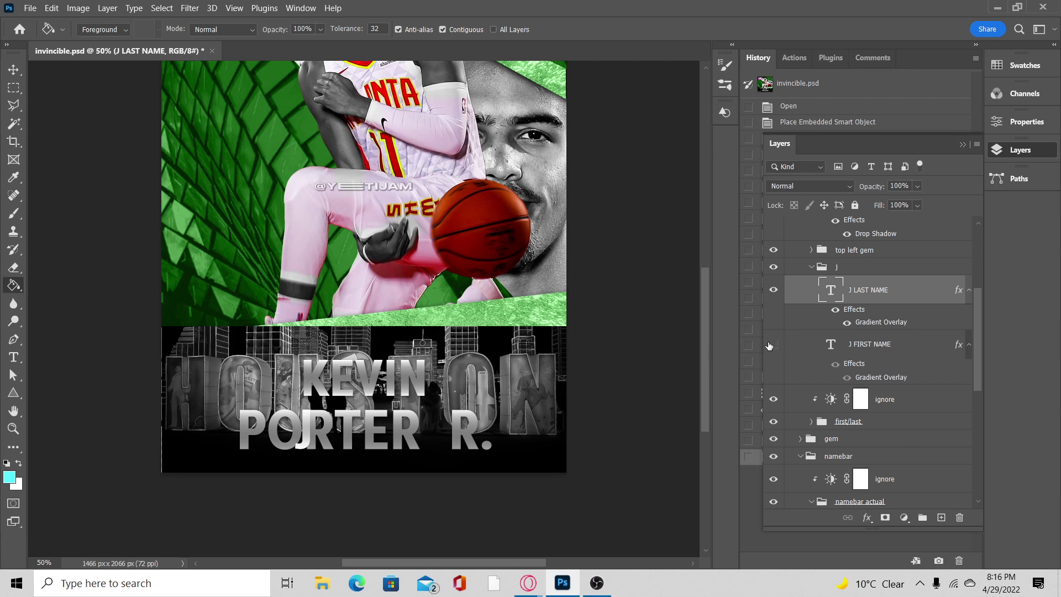
Duplicate the ignore adjustment layer above the first/last group as ignore copy.
{"action": "left_click", "coordinate": [16, 72]}
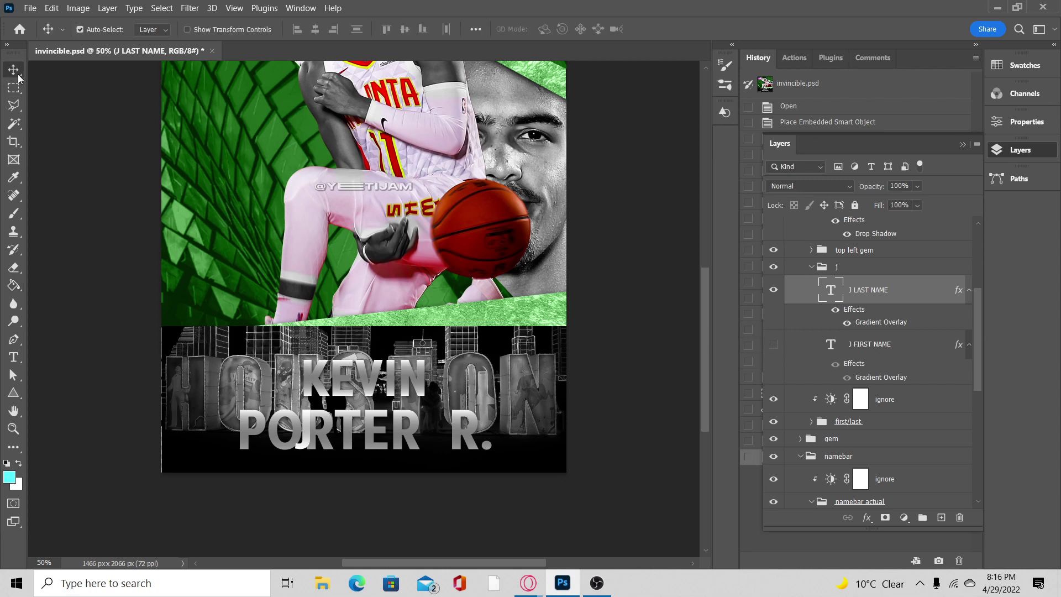
{"action": "left_click", "coordinate": [916, 403]}
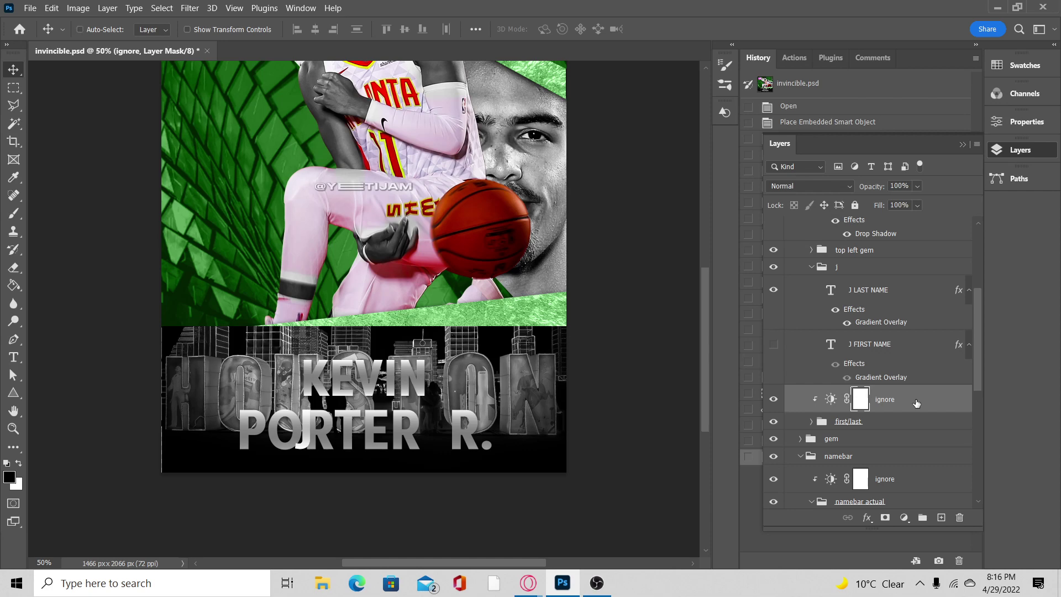
{"action": "key", "text": "ctrl+j"}
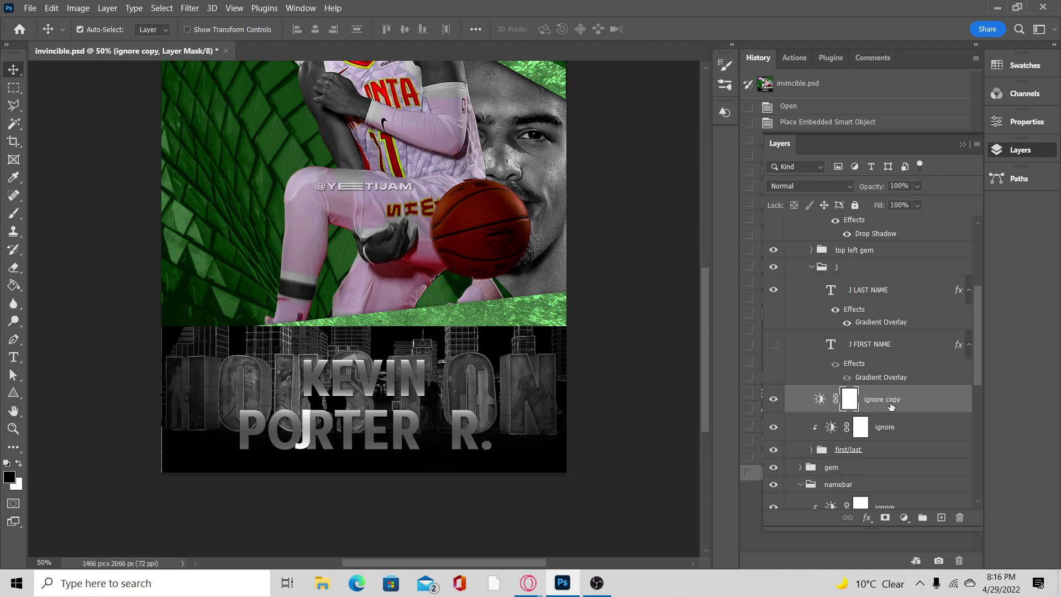
{"action": "key", "text": "ctrl+z"}
{"action": "right_click", "coordinate": [891, 406]}
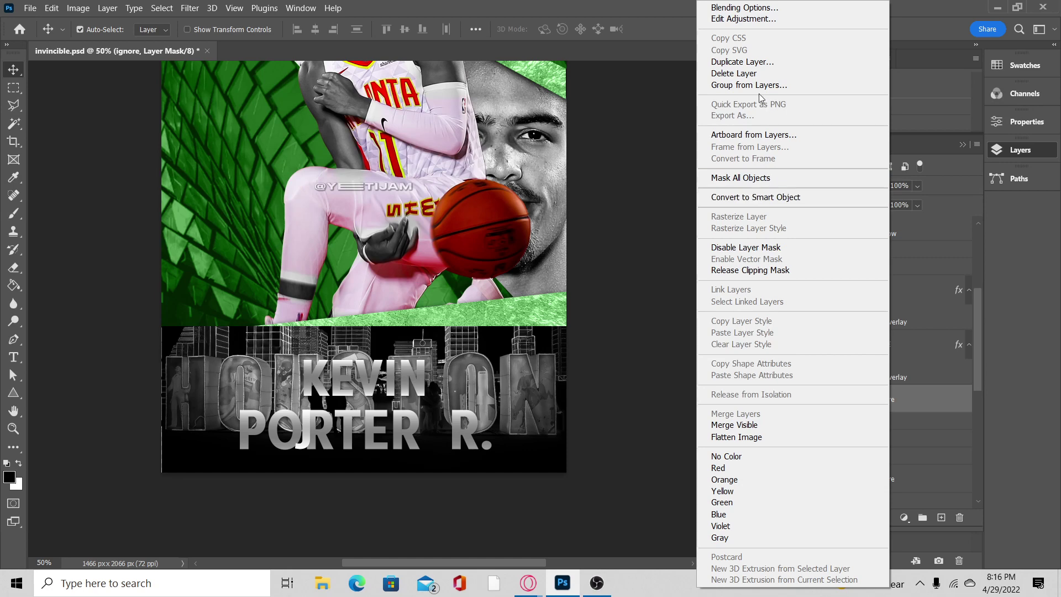
{"action": "left_click", "coordinate": [742, 61]}
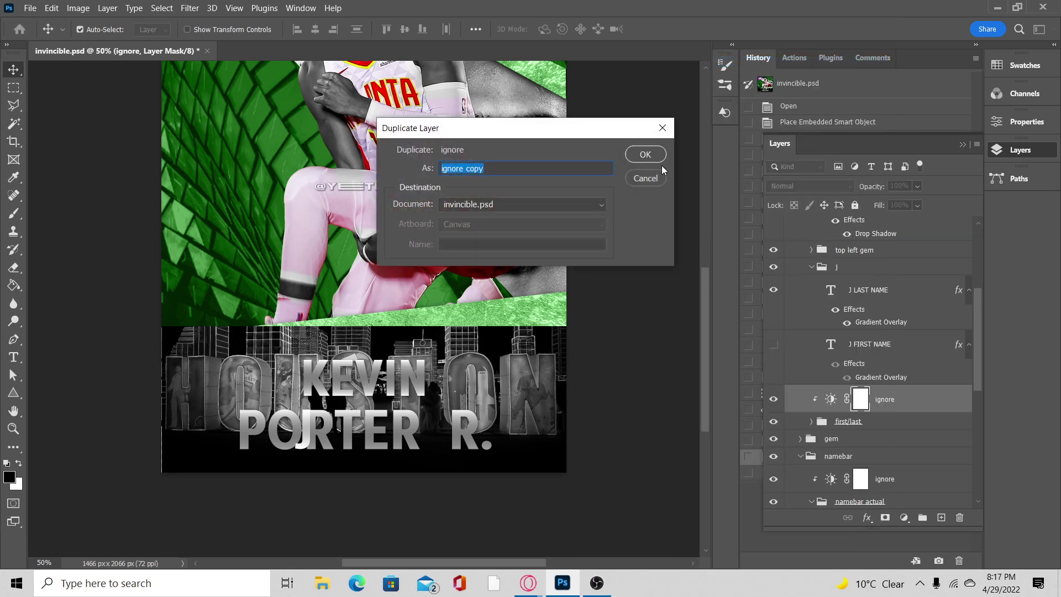
{"action": "left_click", "coordinate": [648, 160]}
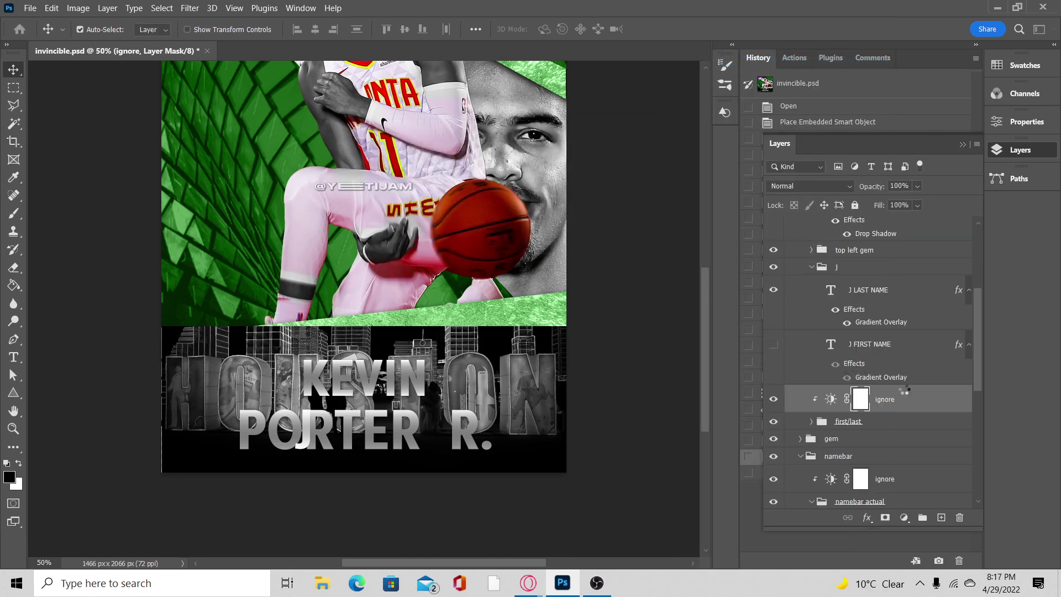
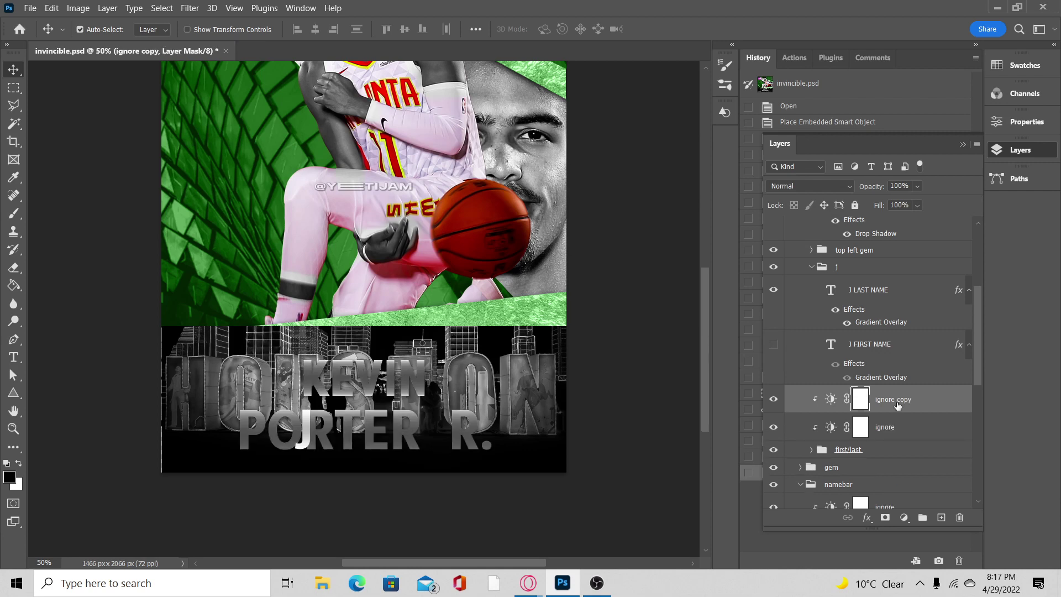
Try moving ignore copy into the j group above J LAST NAME and clipping it to that text layer.
{"action": "left_click_drag", "start_coordinate": [897, 405], "coordinate": [884, 285]}
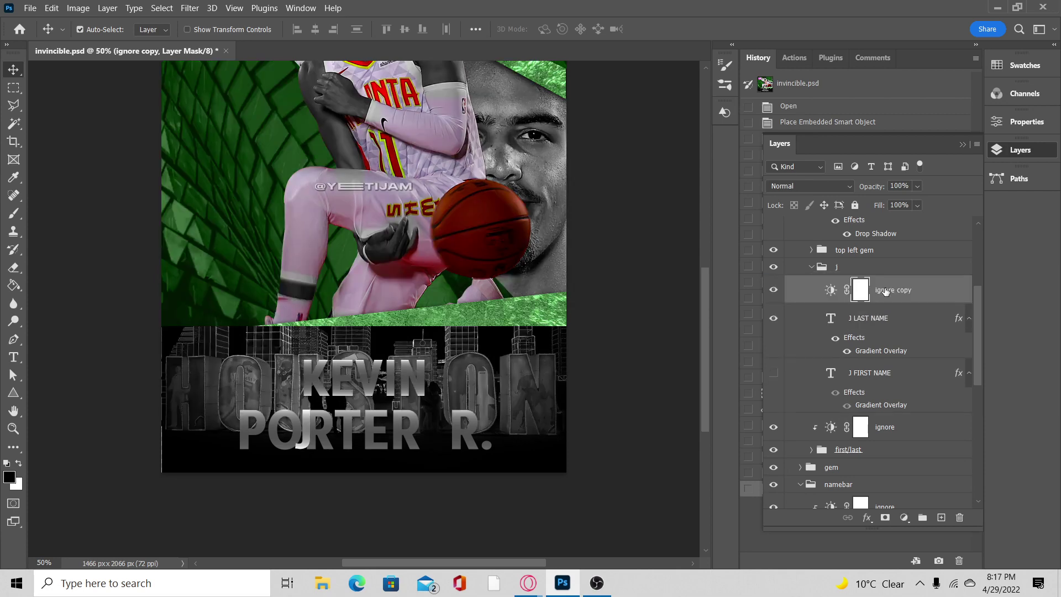
{"action": "right_click", "coordinate": [900, 296]}
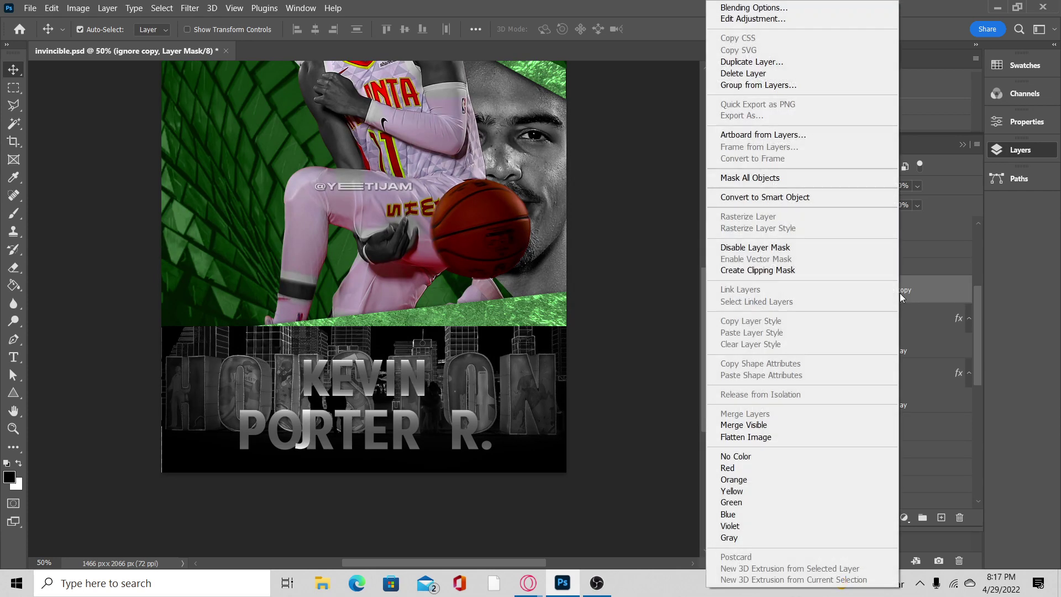
{"action": "left_click", "coordinate": [830, 271]}
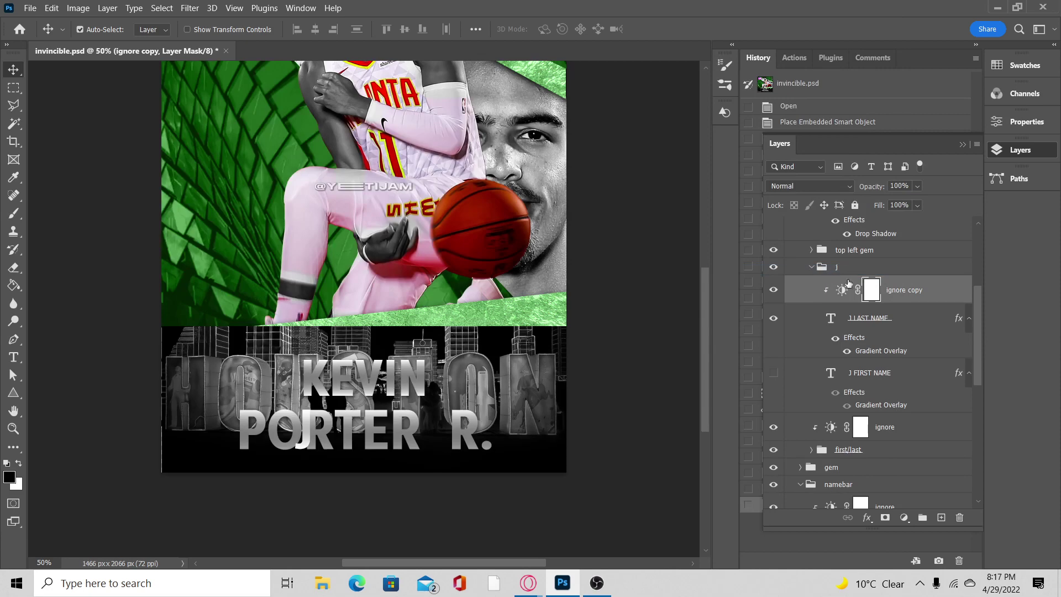
{"action": "right_click", "coordinate": [902, 292]}
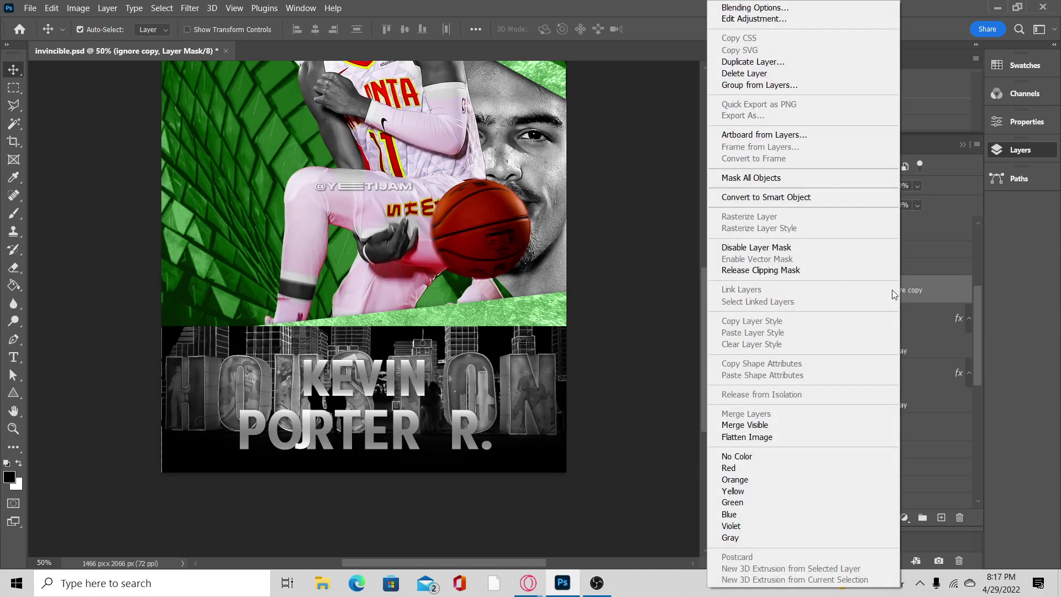
{"action": "left_click", "coordinate": [904, 294]}
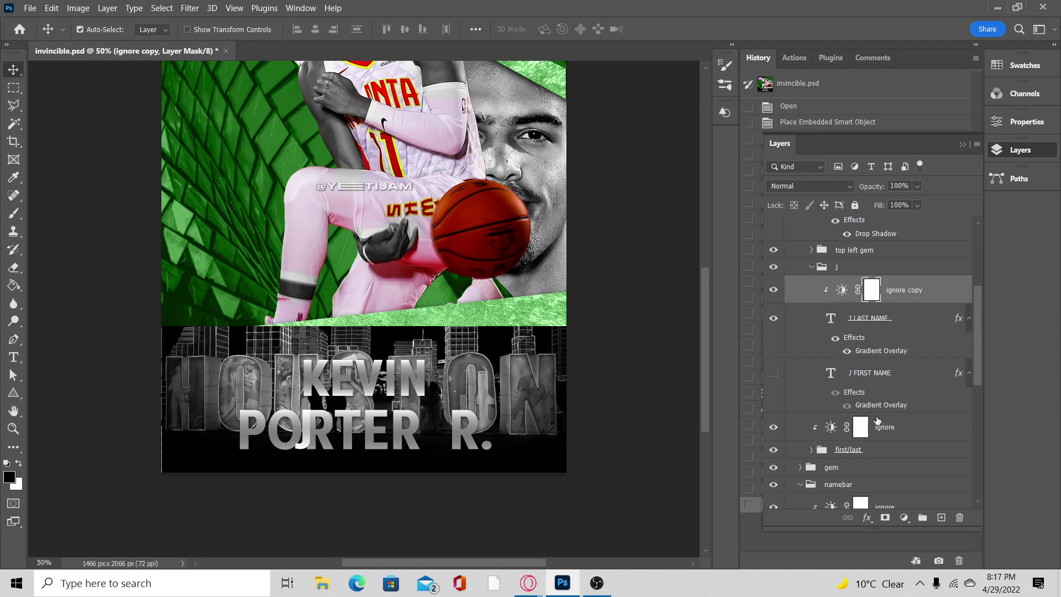
Move ignore copy out to just above the j group and clip it to the group.
{"action": "scroll", "coordinate": [878, 422], "scroll_direction": "up", "scroll_amount": 1}
{"action": "scroll", "coordinate": [876, 420], "scroll_direction": "down", "scroll_amount": 1}
{"action": "left_click_drag", "start_coordinate": [892, 297], "coordinate": [890, 264]}
{"action": "right_click", "coordinate": [890, 274]}
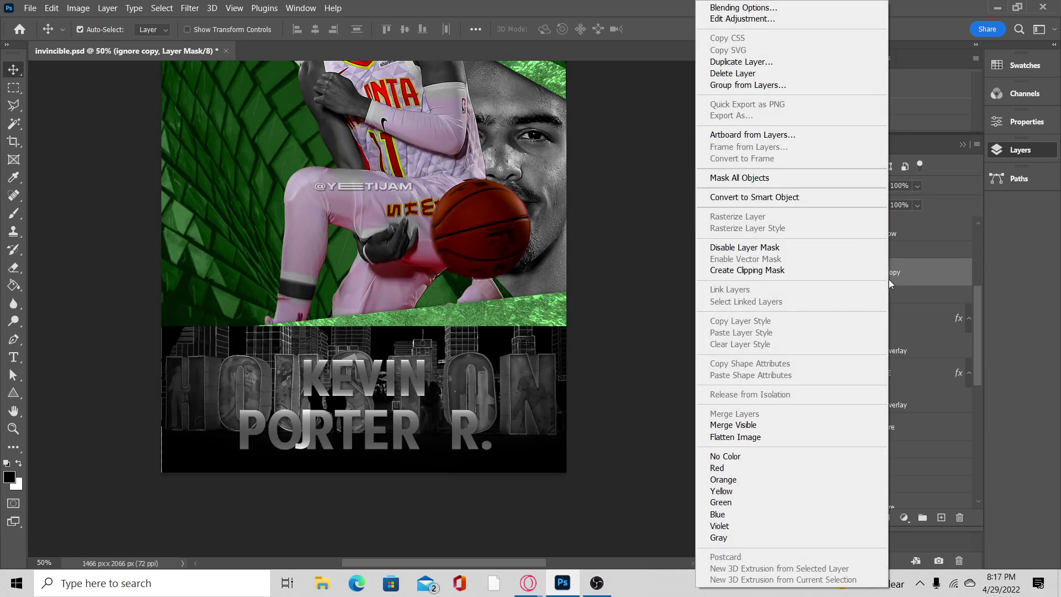
{"action": "left_click", "coordinate": [807, 271]}
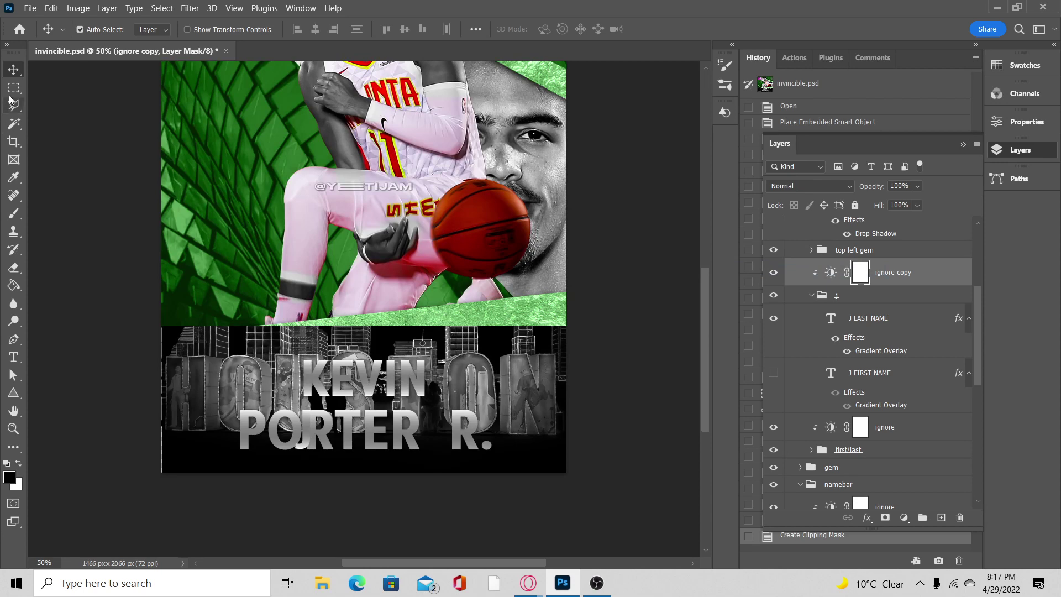
Turn on Show Transform Controls and move the J LAST NAME letter into the gap before the R in the namebar, then deselect it.
{"action": "left_click", "coordinate": [187, 29]}
{"action": "scroll", "coordinate": [308, 436], "scroll_direction": "up", "scroll_amount": 1}
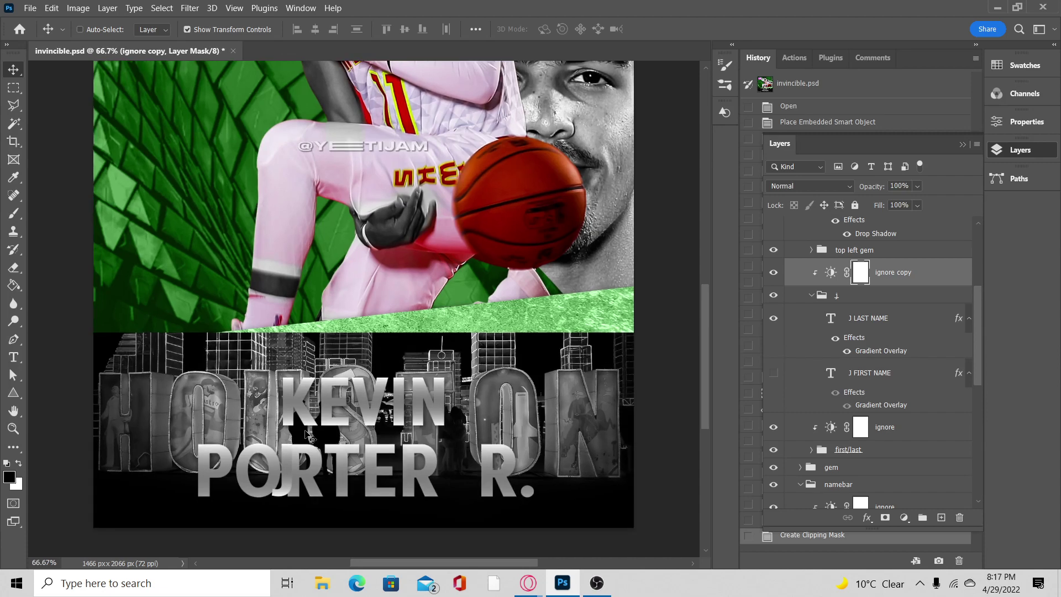
{"action": "scroll", "coordinate": [308, 437], "scroll_direction": "up", "scroll_amount": 1}
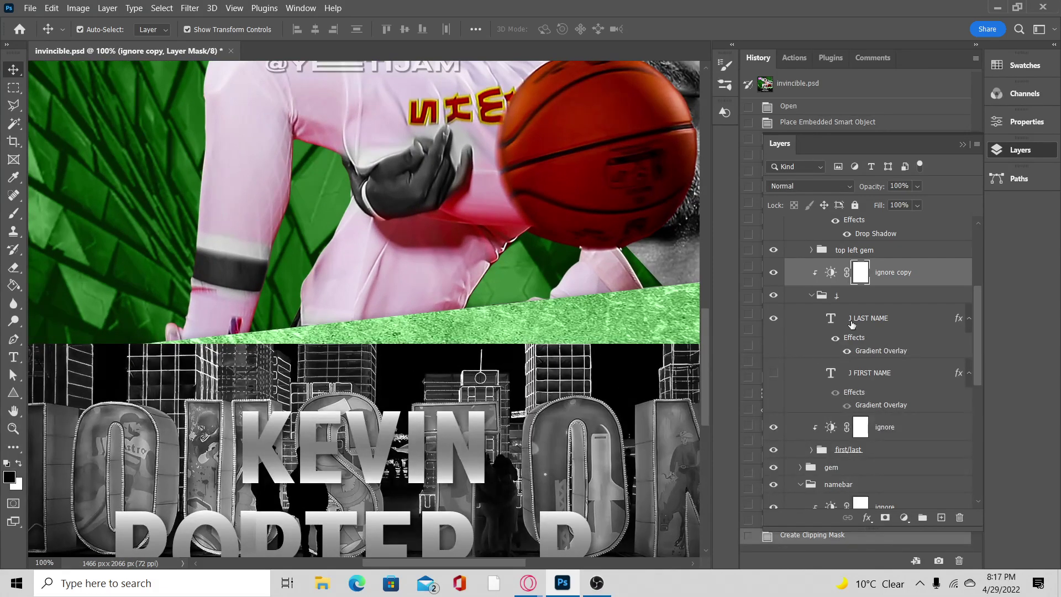
{"action": "left_click", "coordinate": [471, 376]}
{"action": "scroll", "coordinate": [415, 374], "scroll_direction": "down", "scroll_amount": 3}
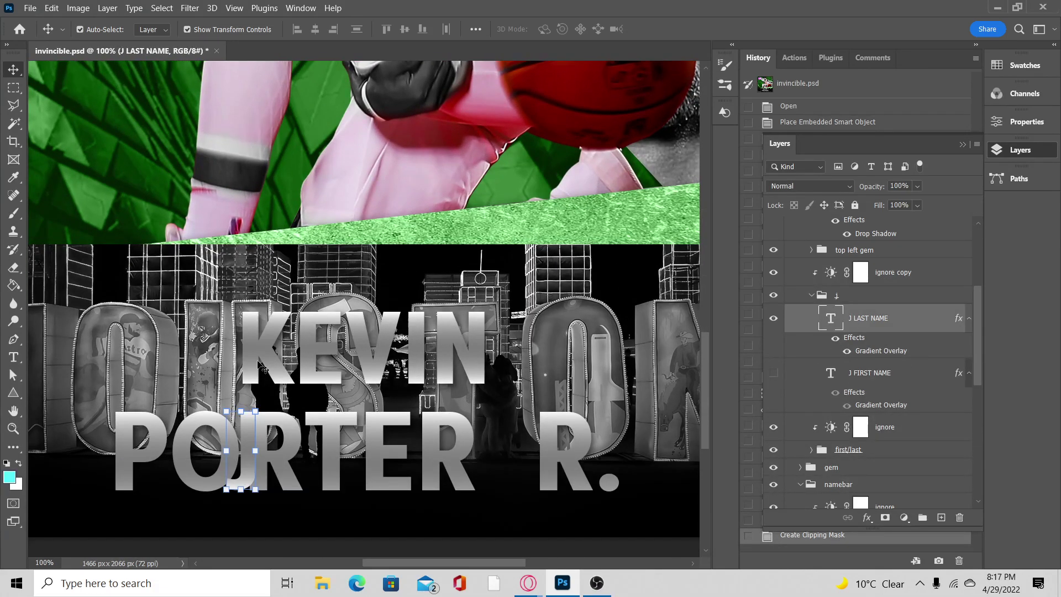
{"action": "left_click_drag", "start_coordinate": [244, 431], "coordinate": [522, 432]}
{"action": "left_click", "coordinate": [532, 513]}
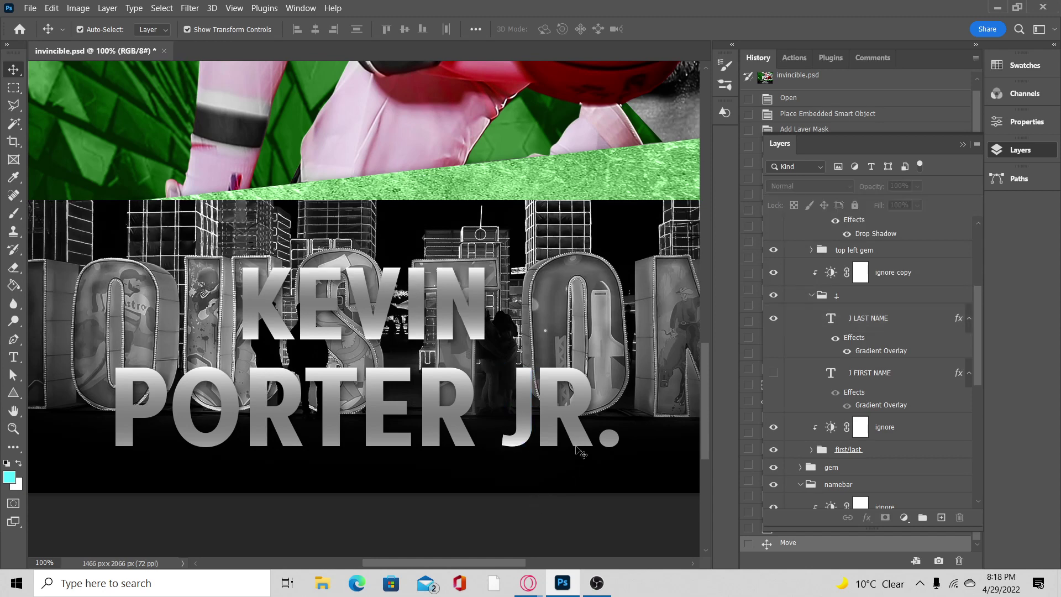
{"action": "key", "text": "ctrl+0"}
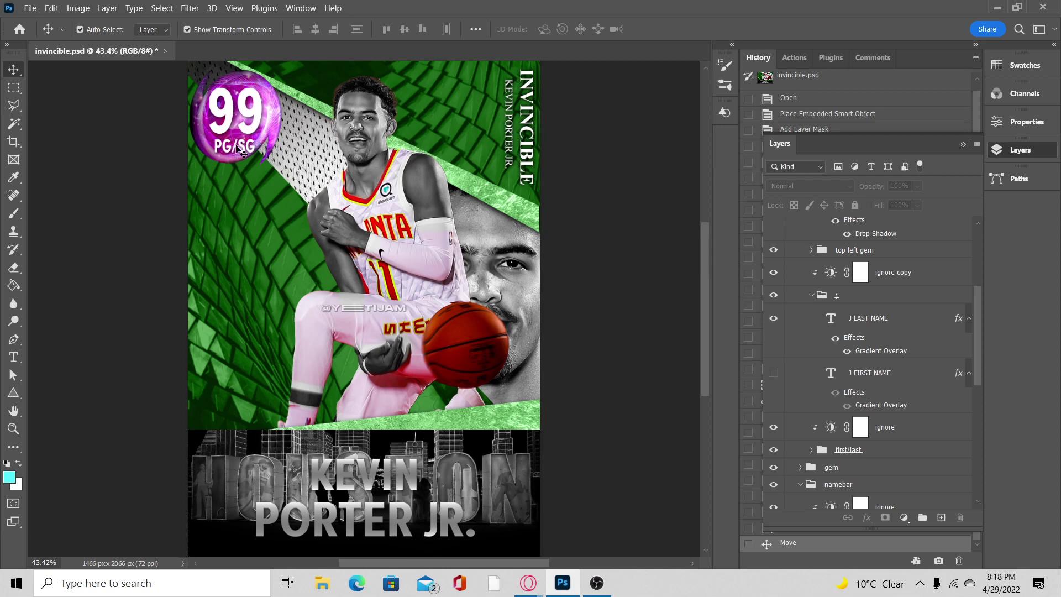
{"action": "left_click", "coordinate": [254, 117]}
{"action": "left_click", "coordinate": [256, 110]}
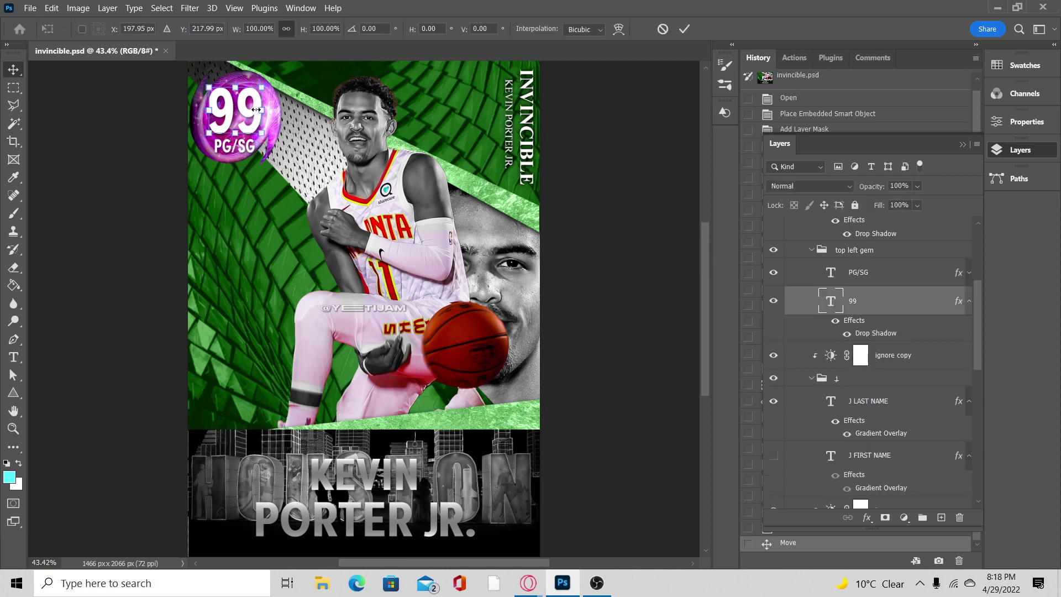
{"action": "key", "text": "Return"}
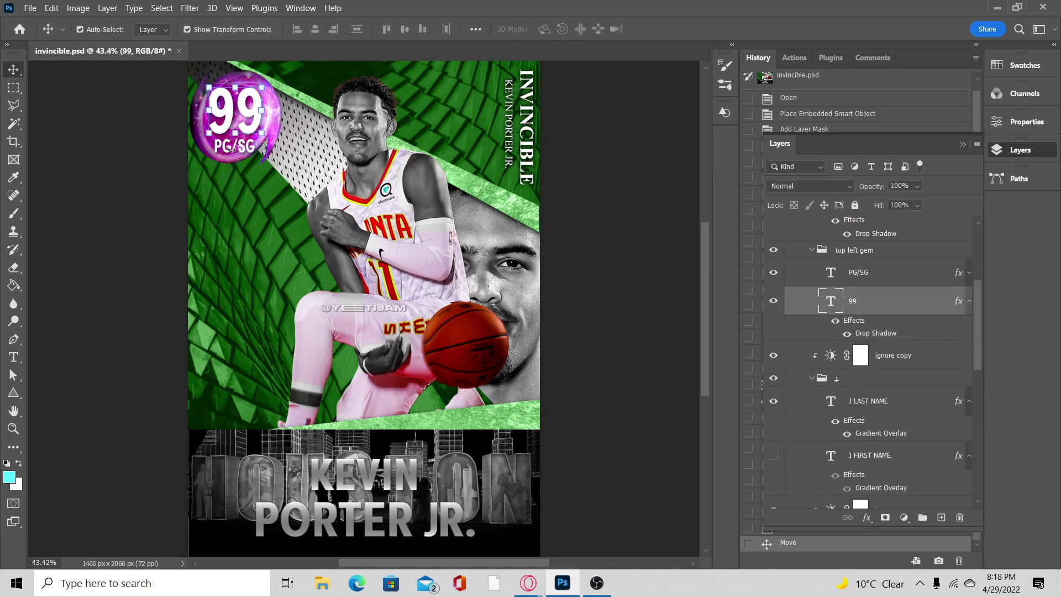
{"action": "left_click", "coordinate": [103, 129]}
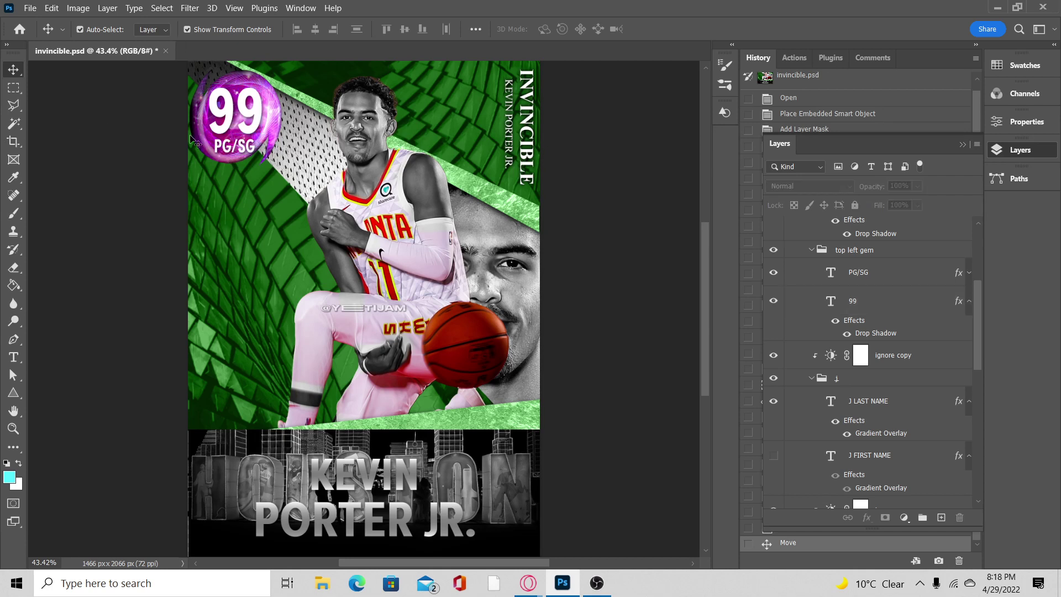
{"action": "left_click", "coordinate": [226, 145]}
{"action": "double_click", "coordinate": [229, 146]}
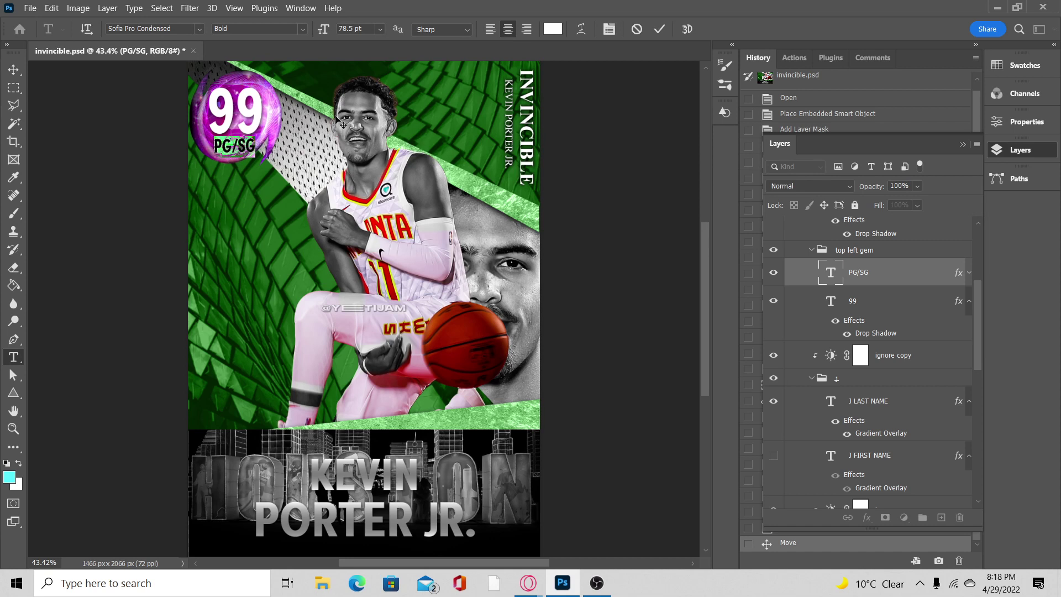
{"action": "left_click", "coordinate": [637, 29]}
{"action": "key", "text": "v"}
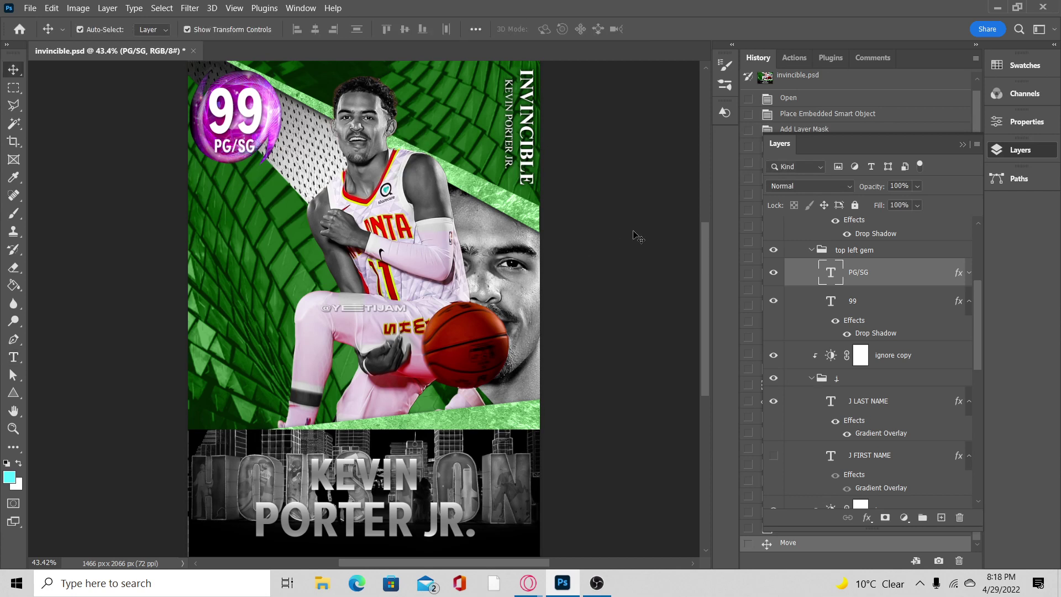
{"action": "left_click", "coordinate": [635, 235]}
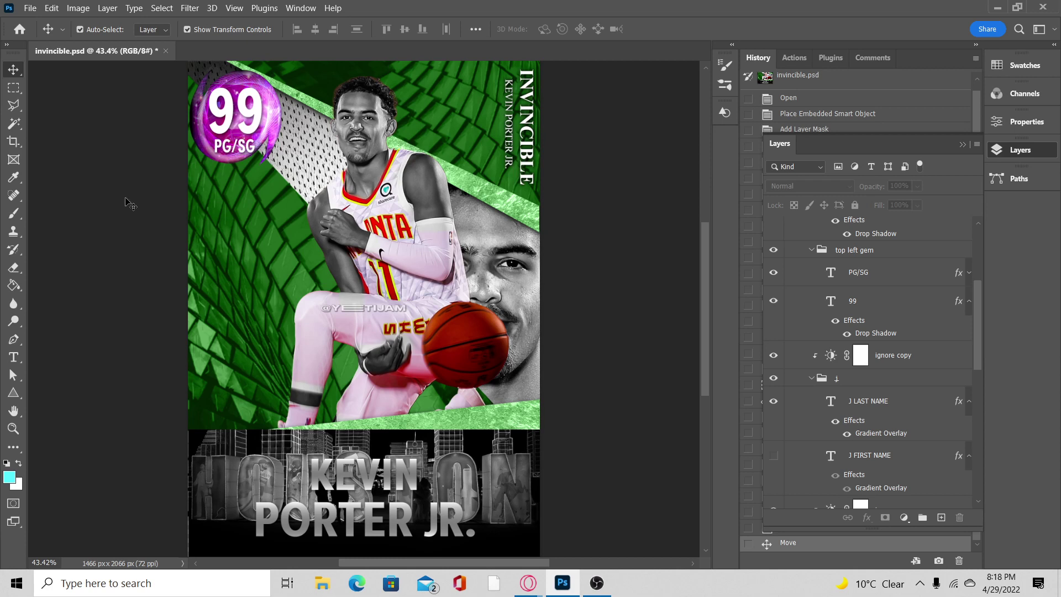
{"action": "left_click", "coordinate": [241, 149]}
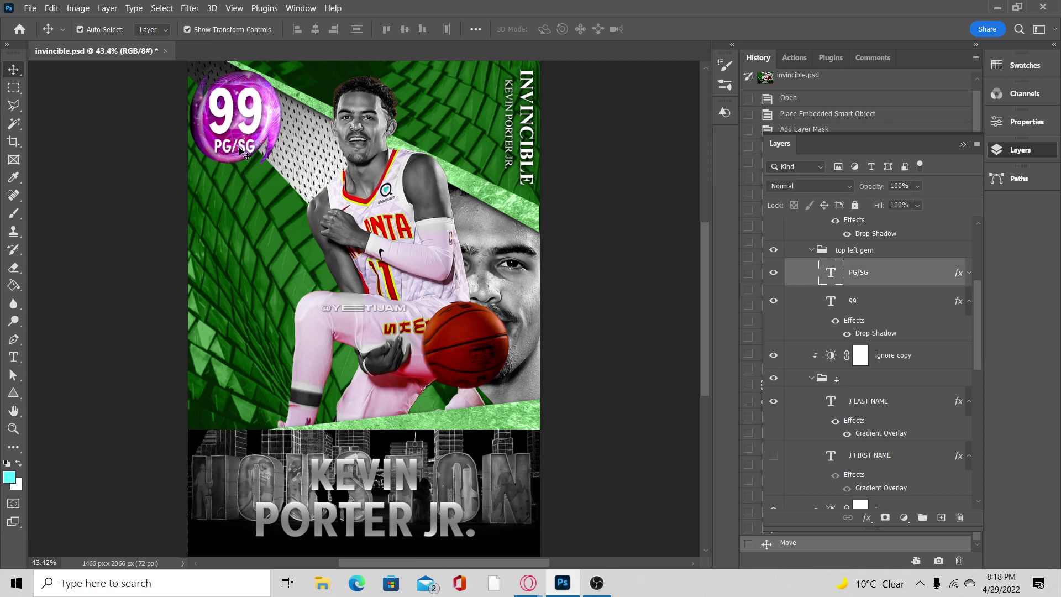
{"action": "double_click", "coordinate": [242, 148]}
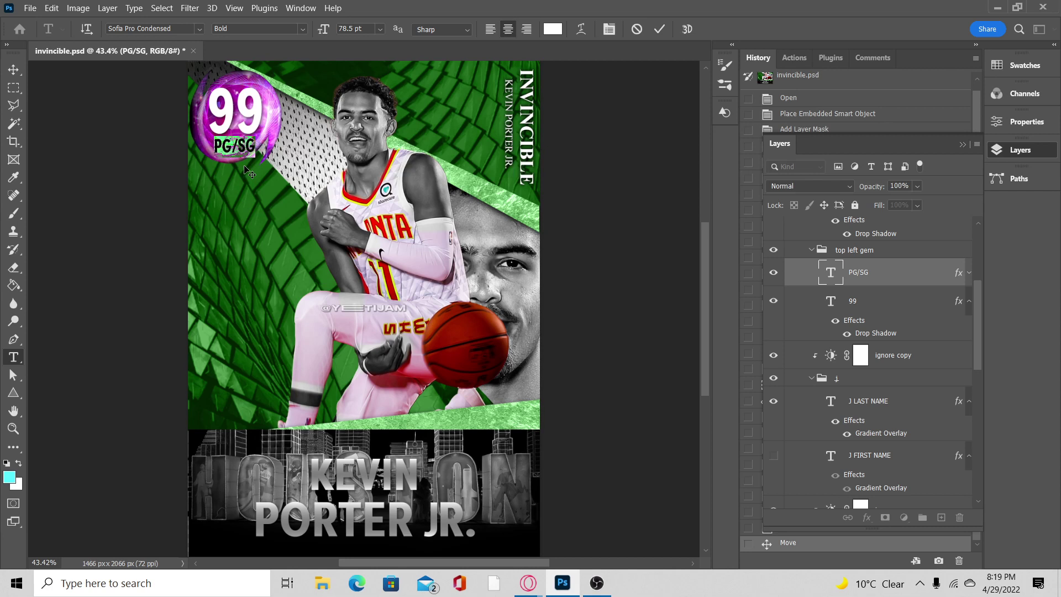
{"action": "left_click", "coordinate": [636, 30]}
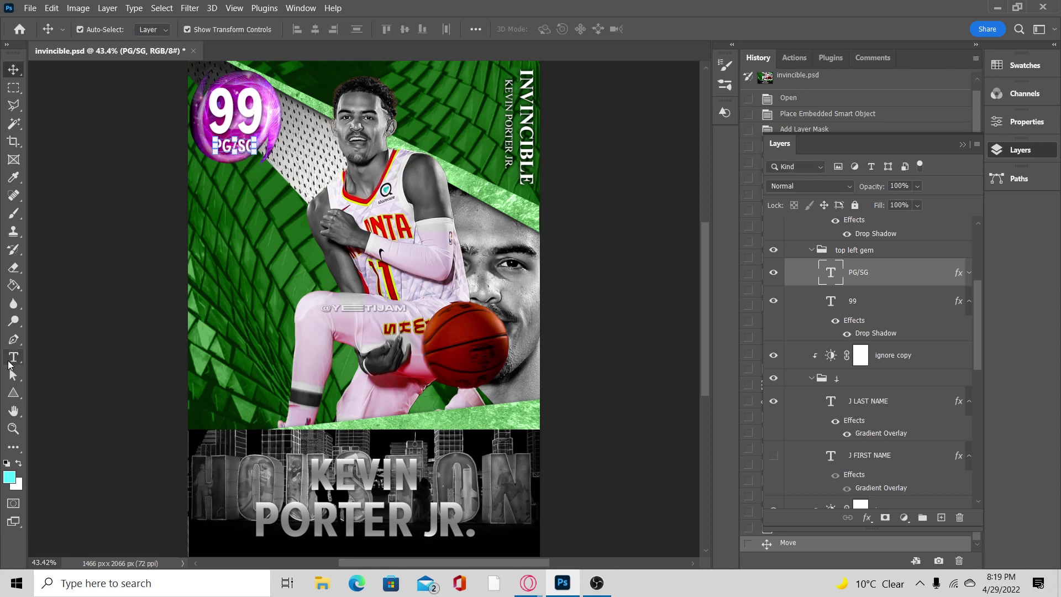
Replace the position text beneath the 99 on the purple gem with SG/PG.
{"action": "left_click", "coordinate": [233, 148]}
{"action": "key", "text": "ctrl+a"}
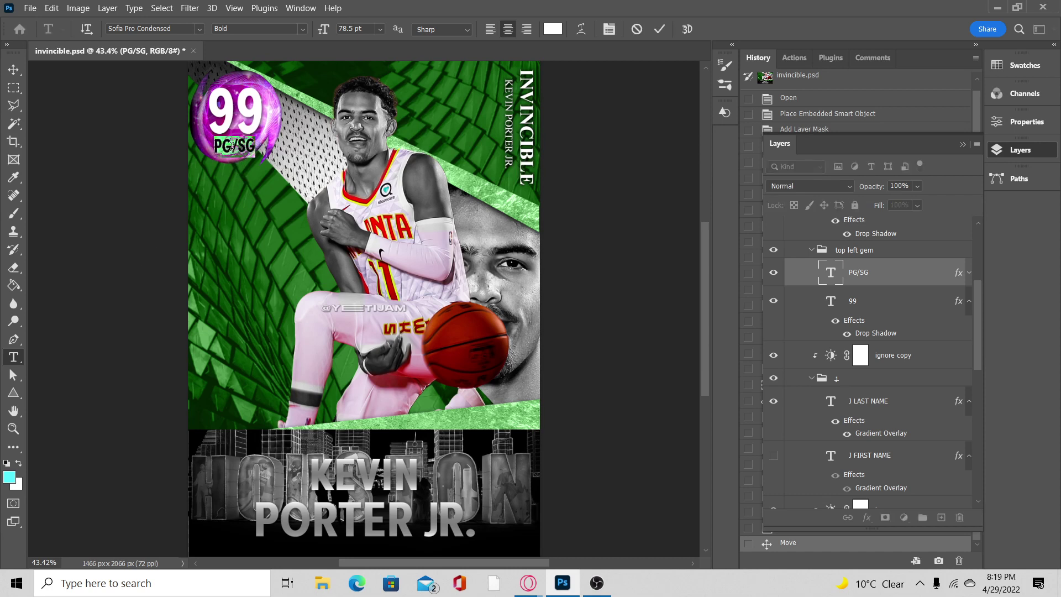
{"action": "left_click", "coordinate": [259, 146]}
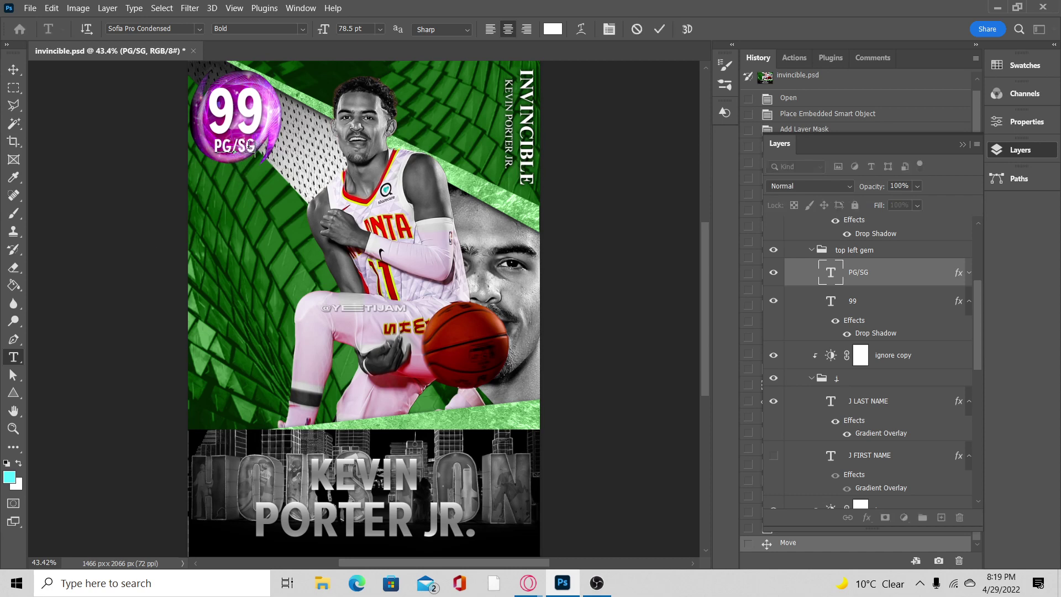
{"action": "left_click_drag", "start_coordinate": [253, 145], "coordinate": [216, 145]}
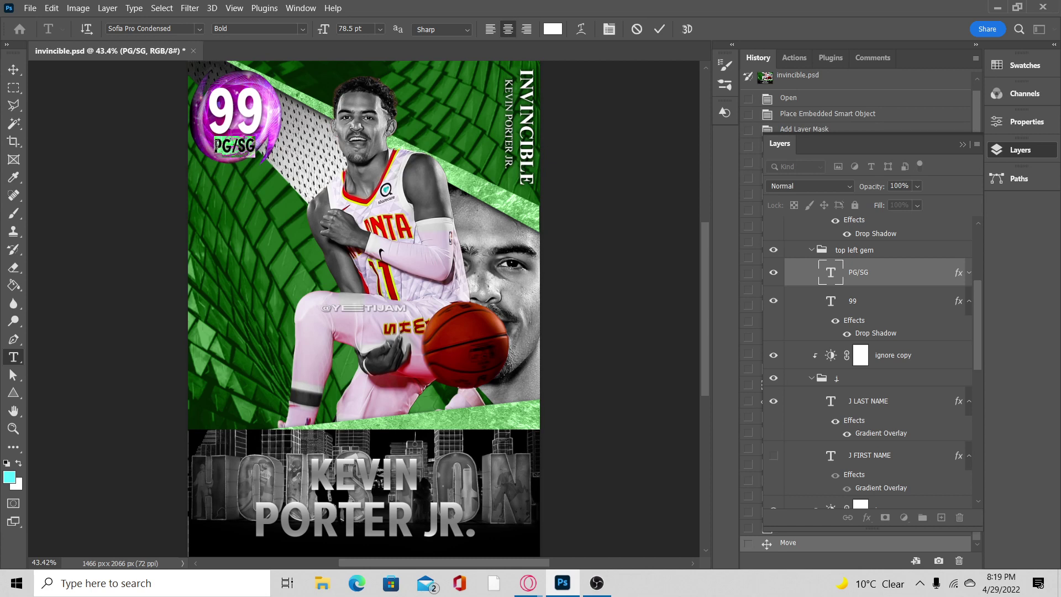
{"action": "type", "text": "SG"}
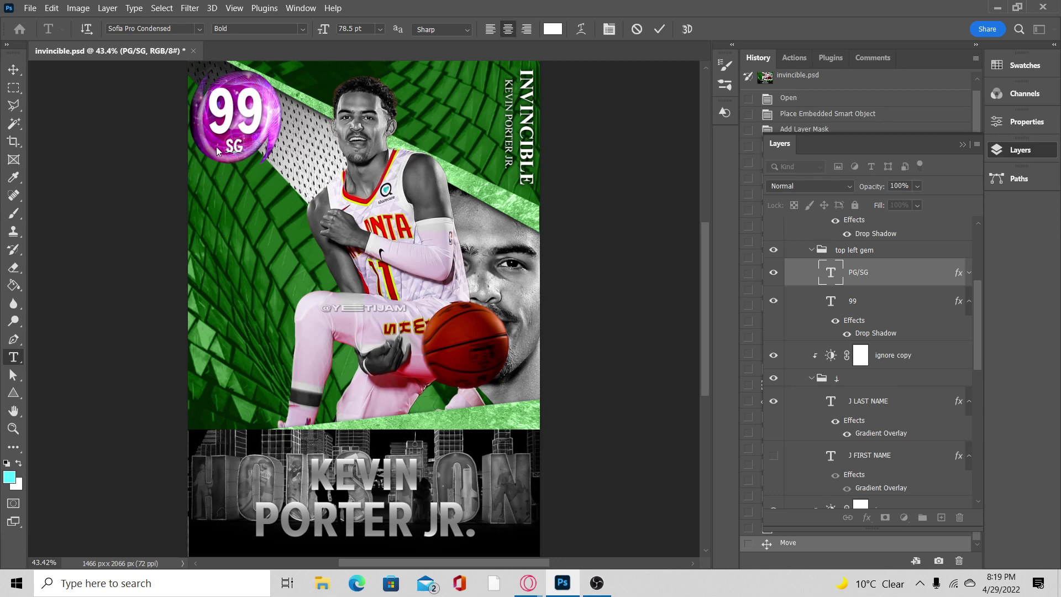
{"action": "type", "text": "/PG"}
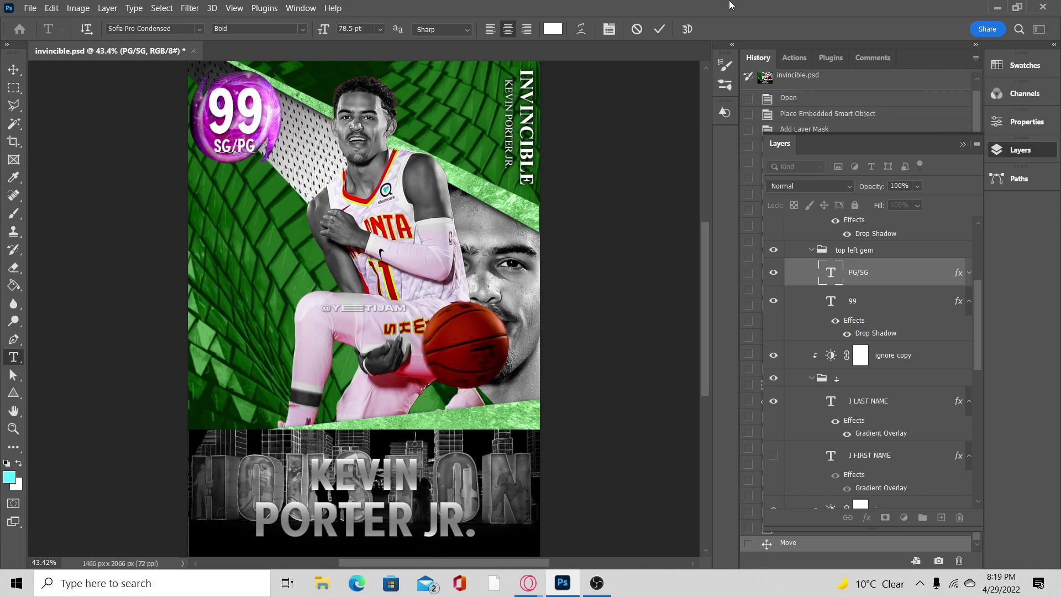
{"action": "left_click", "coordinate": [662, 29]}
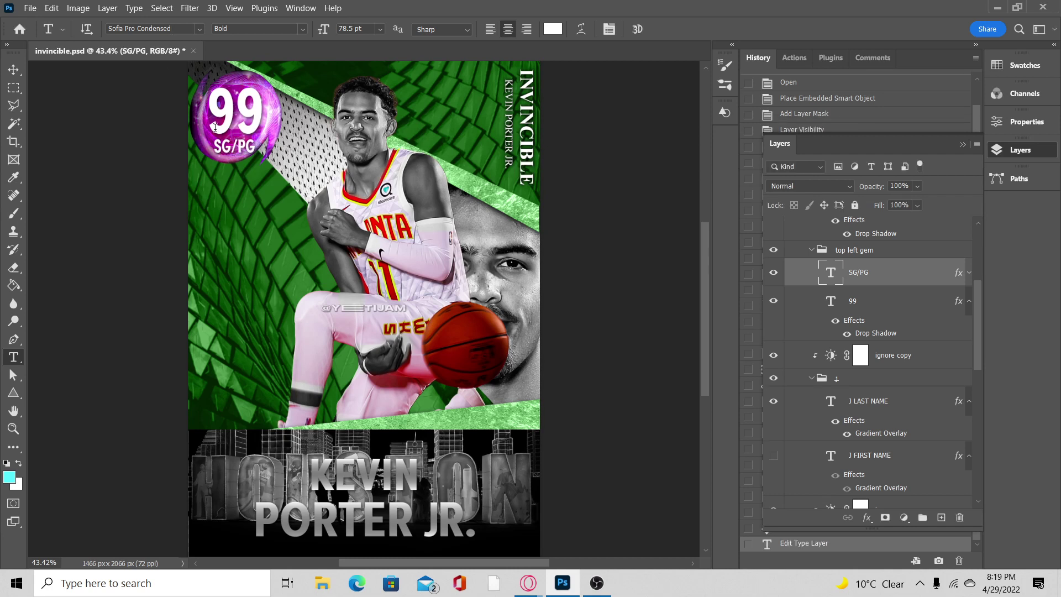
Switch to the Move tool and turn off its transform controls display.
{"action": "left_click", "coordinate": [15, 69]}
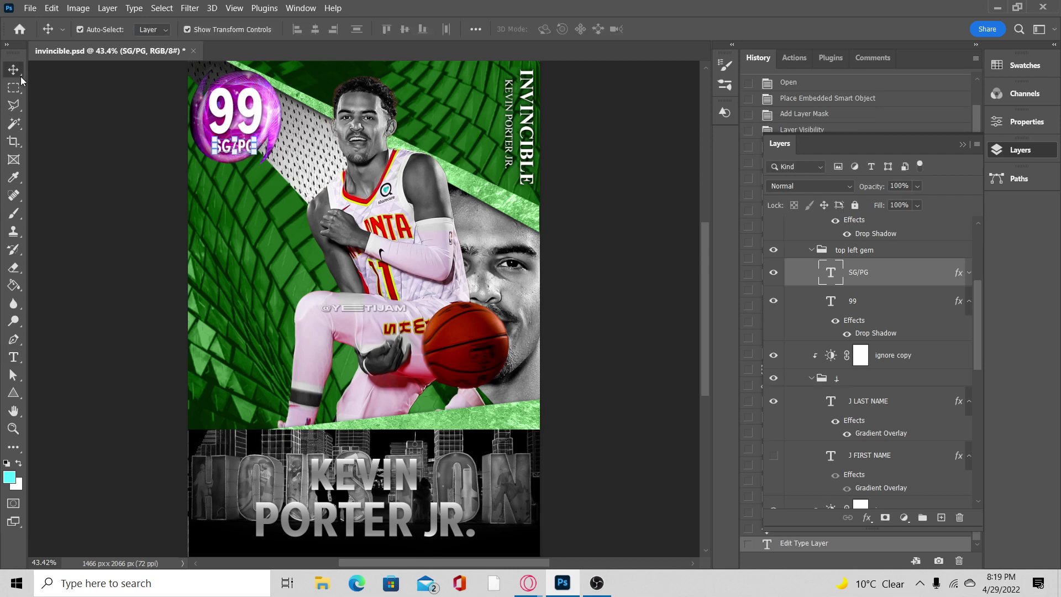
{"action": "left_click", "coordinate": [234, 32]}
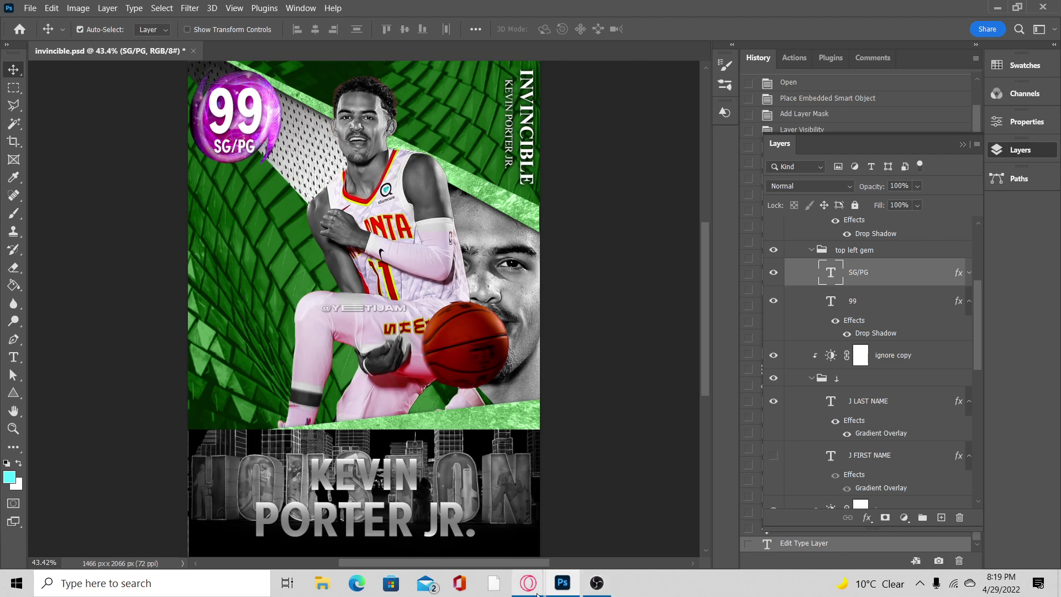
{"action": "mouse_move", "coordinate": [537, 595]}
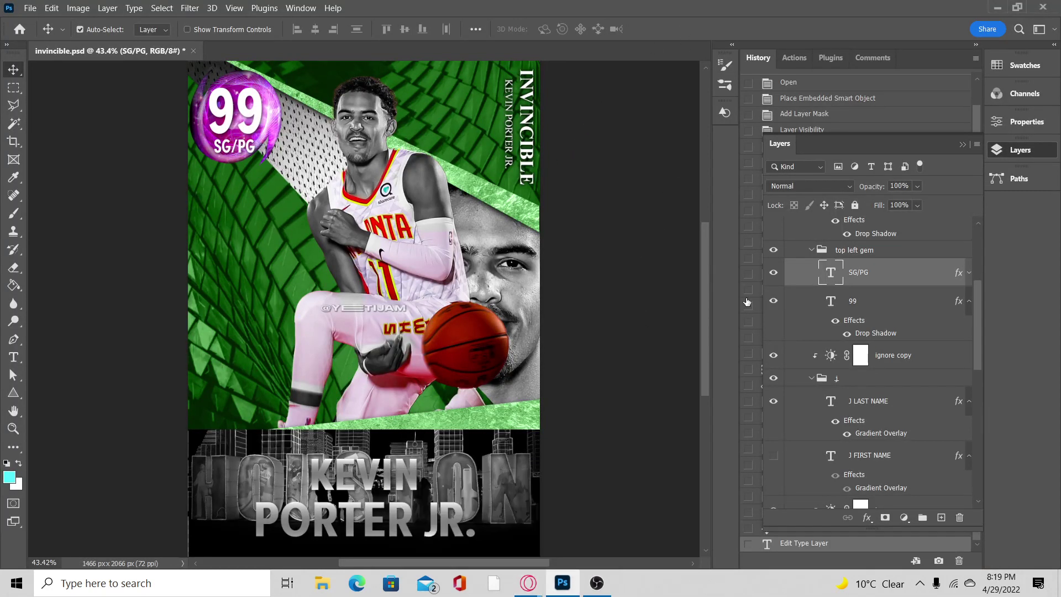
Collapse the namebar group, including its namebar actual subgroup, in the layer stack.
{"action": "scroll", "coordinate": [884, 307], "scroll_direction": "up", "scroll_amount": 2}
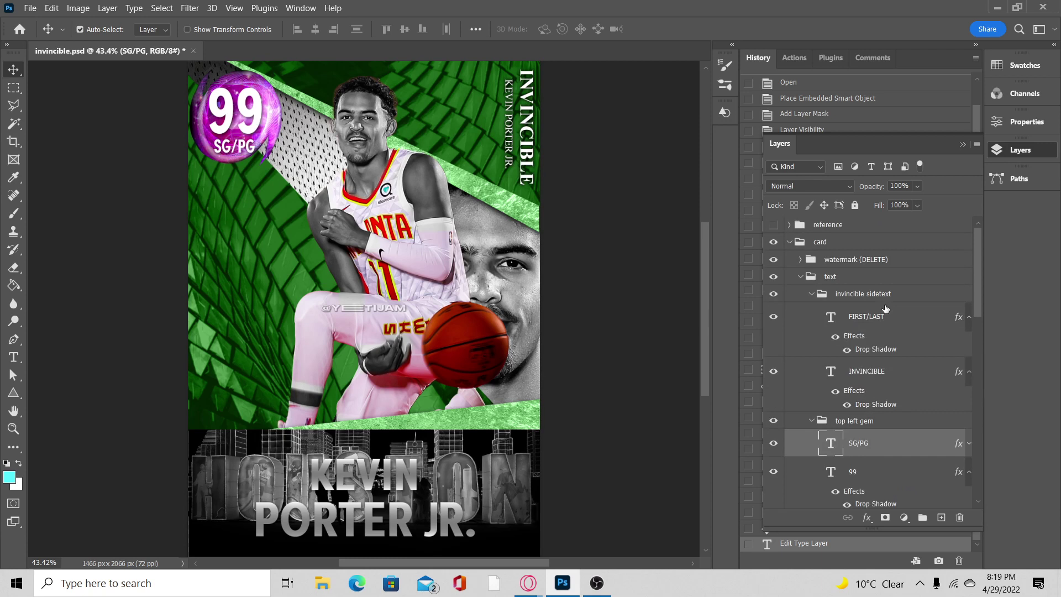
{"action": "scroll", "coordinate": [886, 308], "scroll_direction": "down", "scroll_amount": 10}
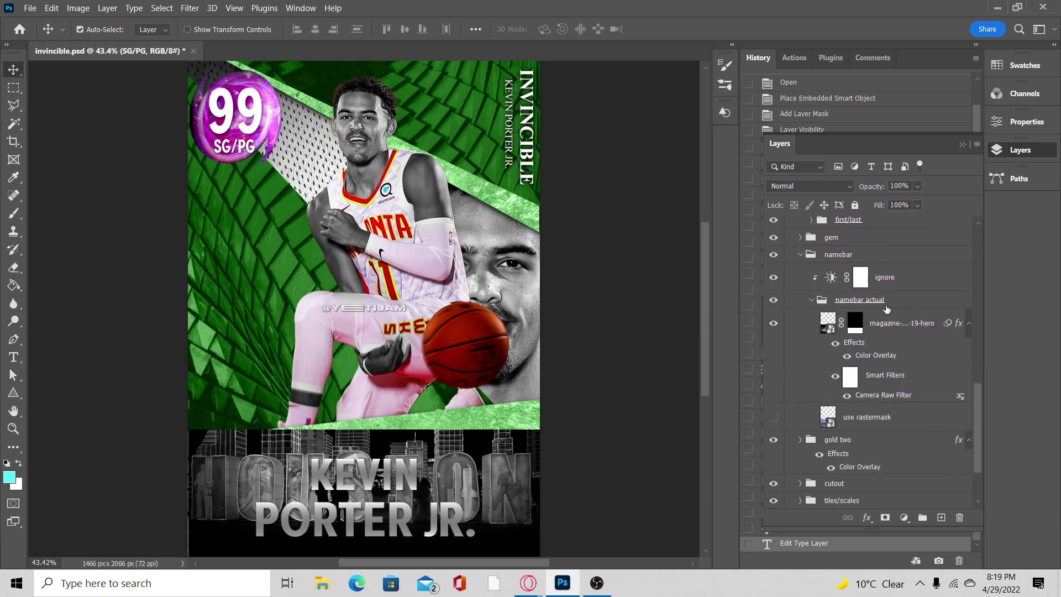
{"action": "scroll", "coordinate": [886, 308], "scroll_direction": "down", "scroll_amount": 3}
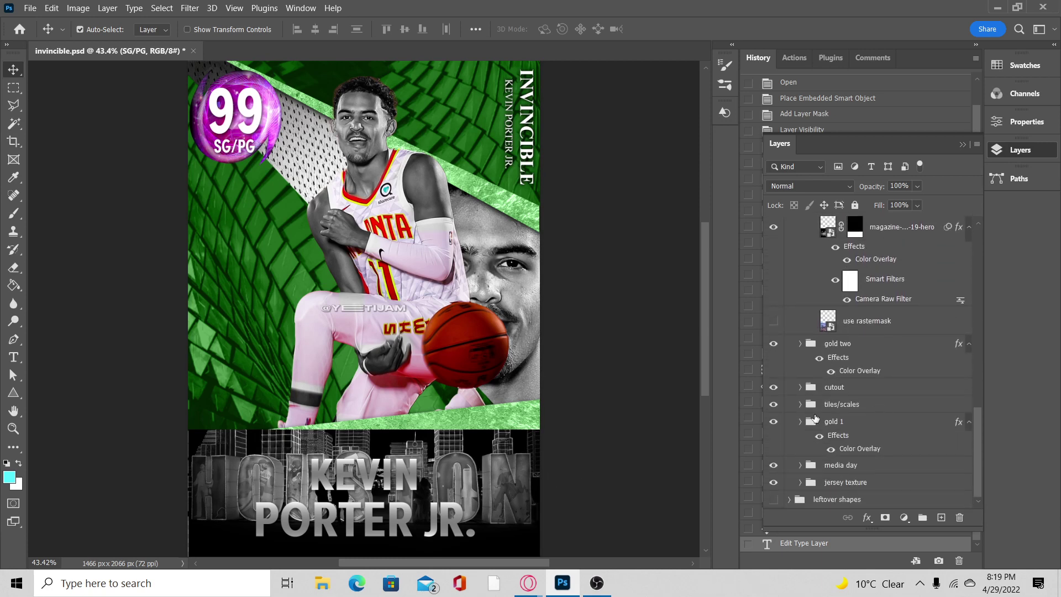
{"action": "left_click", "coordinate": [805, 392]}
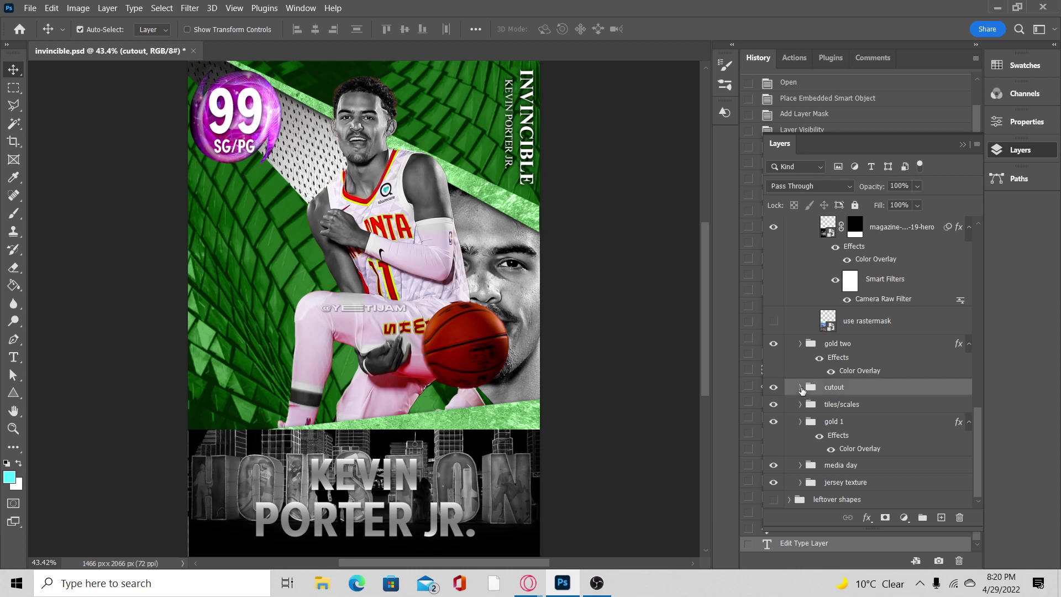
{"action": "scroll", "coordinate": [818, 381], "scroll_direction": "up", "scroll_amount": 5}
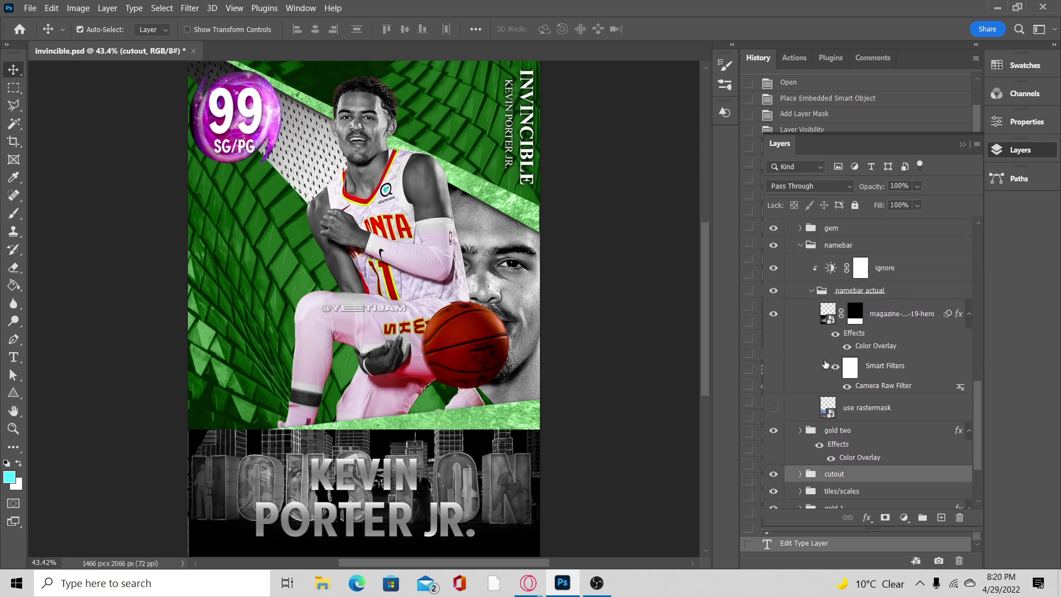
{"action": "scroll", "coordinate": [826, 364], "scroll_direction": "up", "scroll_amount": 2}
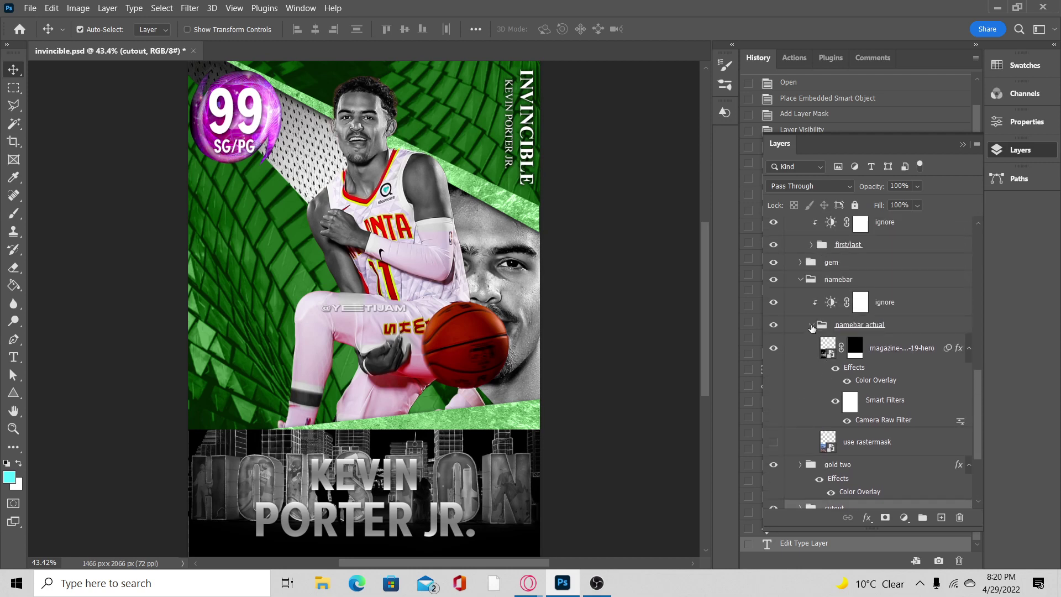
{"action": "left_click", "coordinate": [811, 326]}
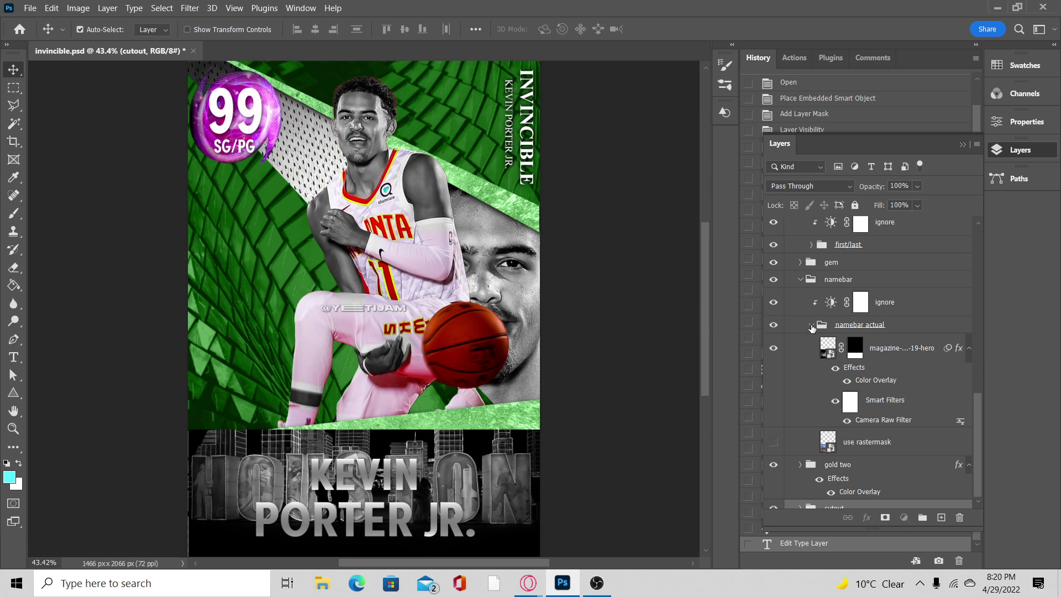
{"action": "left_click", "coordinate": [800, 283]}
{"action": "scroll", "coordinate": [822, 307], "scroll_direction": "up", "scroll_amount": 10}
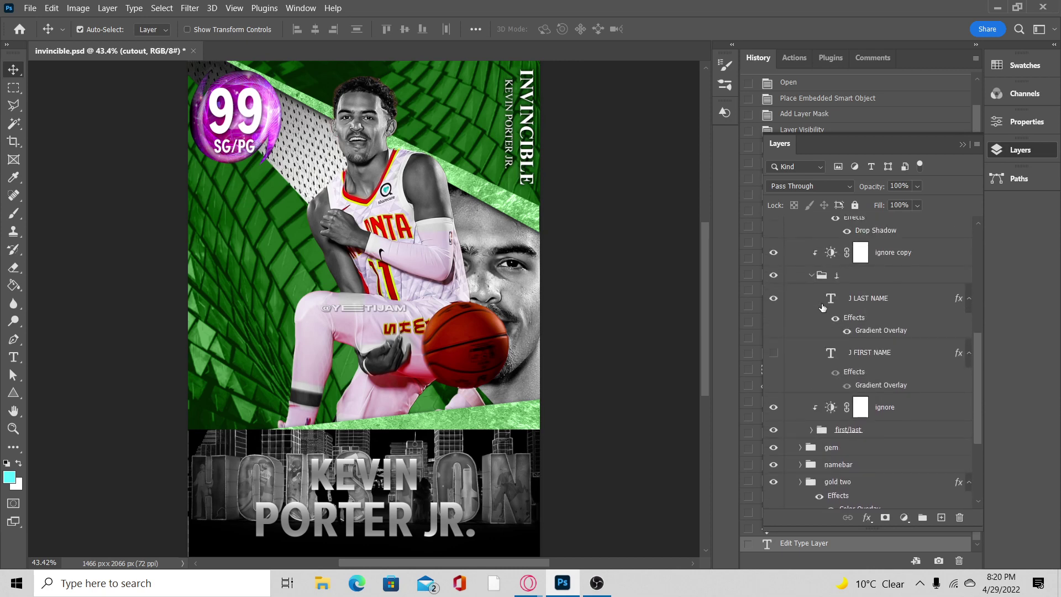
Collapse the ↓, top left gem and invincible sidetext subgroups, along with the text group that contains them.
{"action": "scroll", "coordinate": [822, 307], "scroll_direction": "up", "scroll_amount": 3}
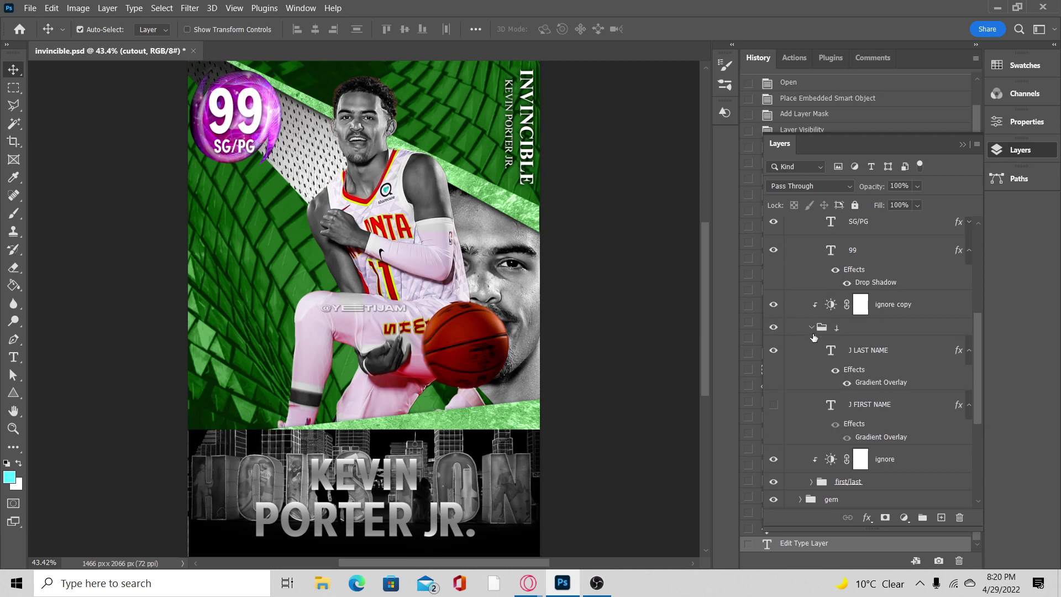
{"action": "left_click", "coordinate": [810, 328]}
{"action": "scroll", "coordinate": [818, 335], "scroll_direction": "up", "scroll_amount": 8}
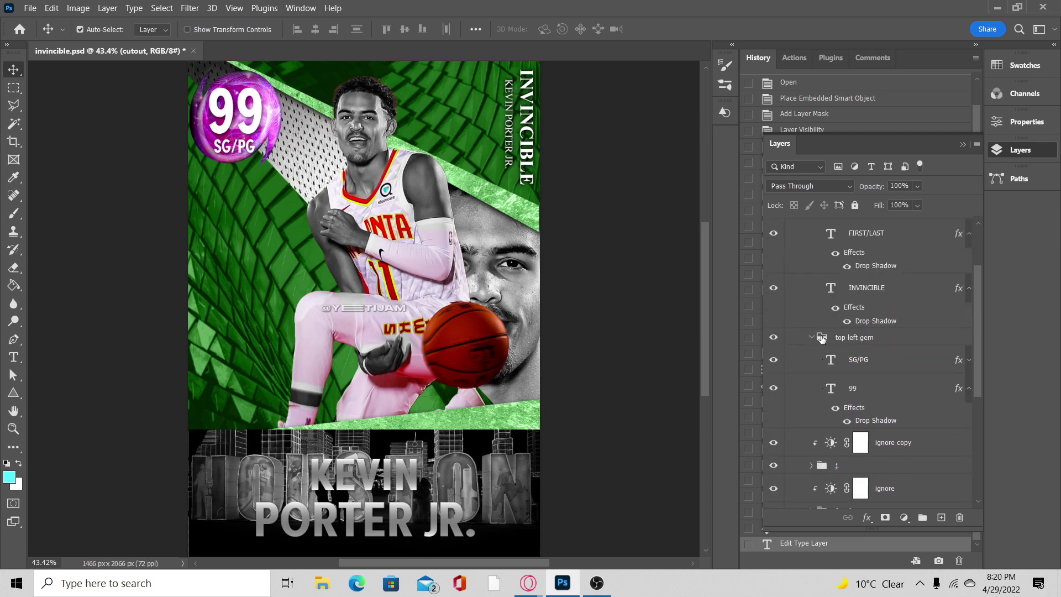
{"action": "scroll", "coordinate": [822, 338], "scroll_direction": "down", "scroll_amount": 1}
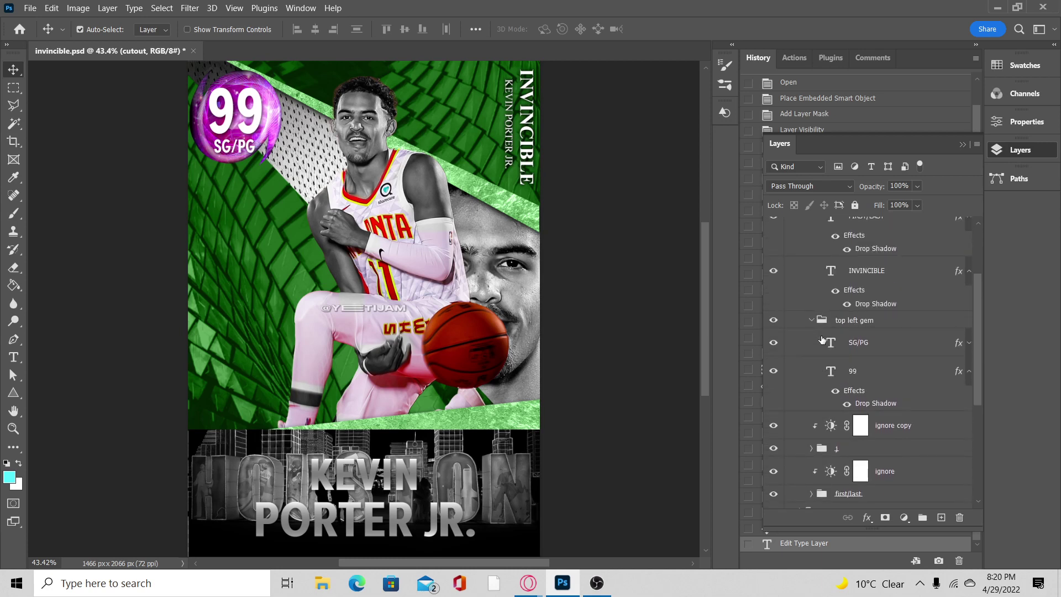
{"action": "left_click", "coordinate": [812, 321]}
{"action": "scroll", "coordinate": [817, 315], "scroll_direction": "up", "scroll_amount": 6}
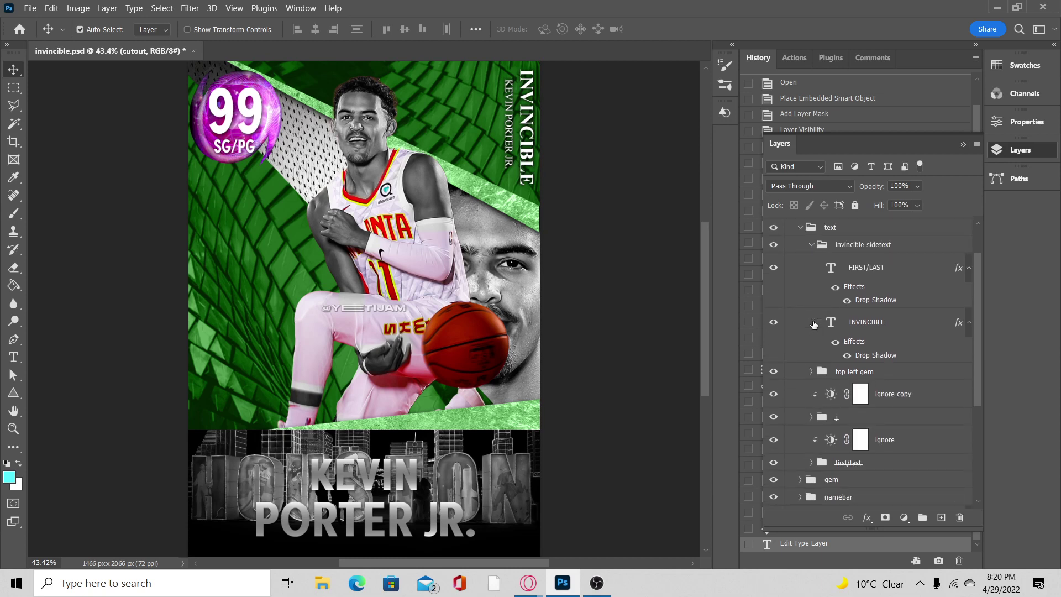
{"action": "left_click", "coordinate": [811, 294]}
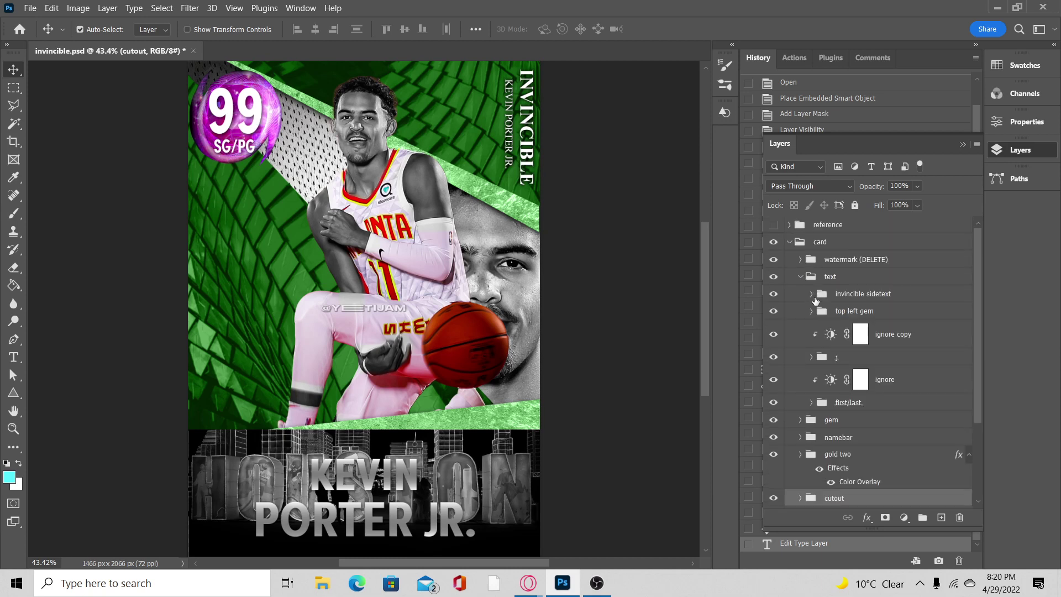
{"action": "left_click", "coordinate": [800, 276]}
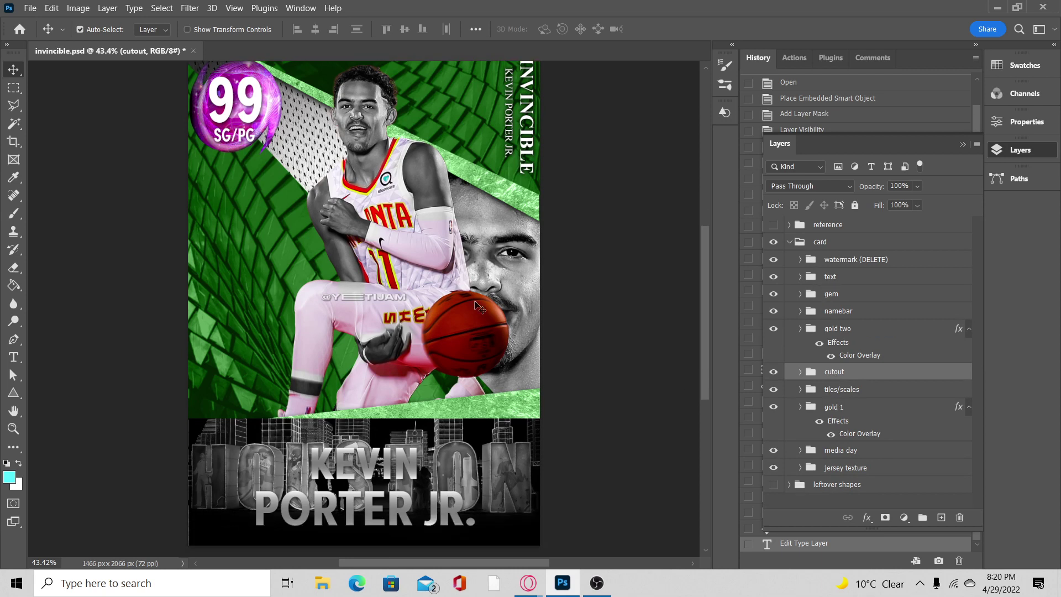
Select the jersey texture group near the end of the card's layer stack.
{"action": "scroll", "coordinate": [435, 254], "scroll_direction": "up", "scroll_amount": 3}
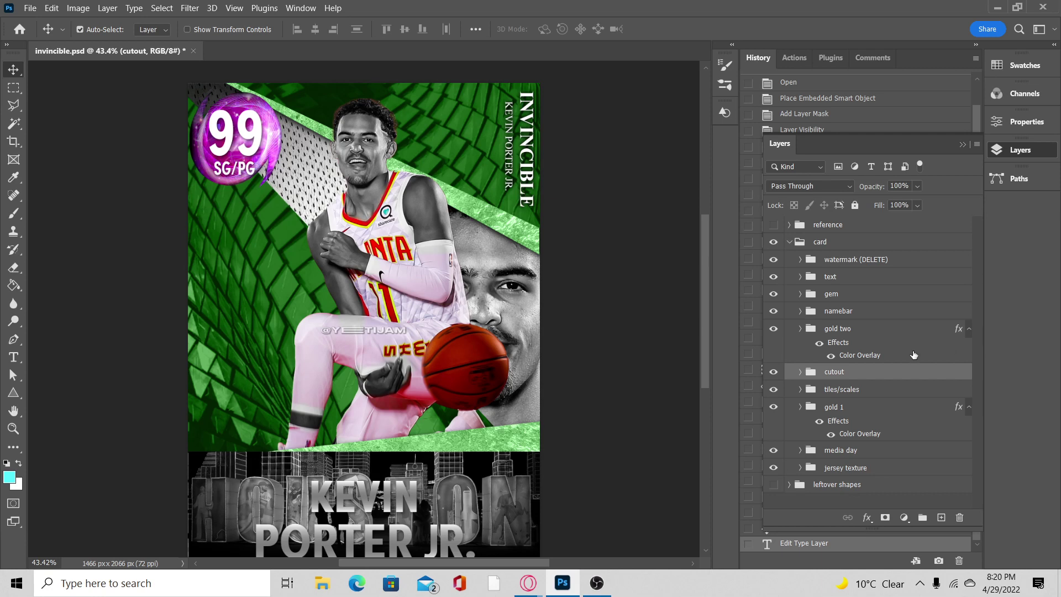
{"action": "left_click", "coordinate": [858, 455]}
{"action": "left_click", "coordinate": [858, 470]}
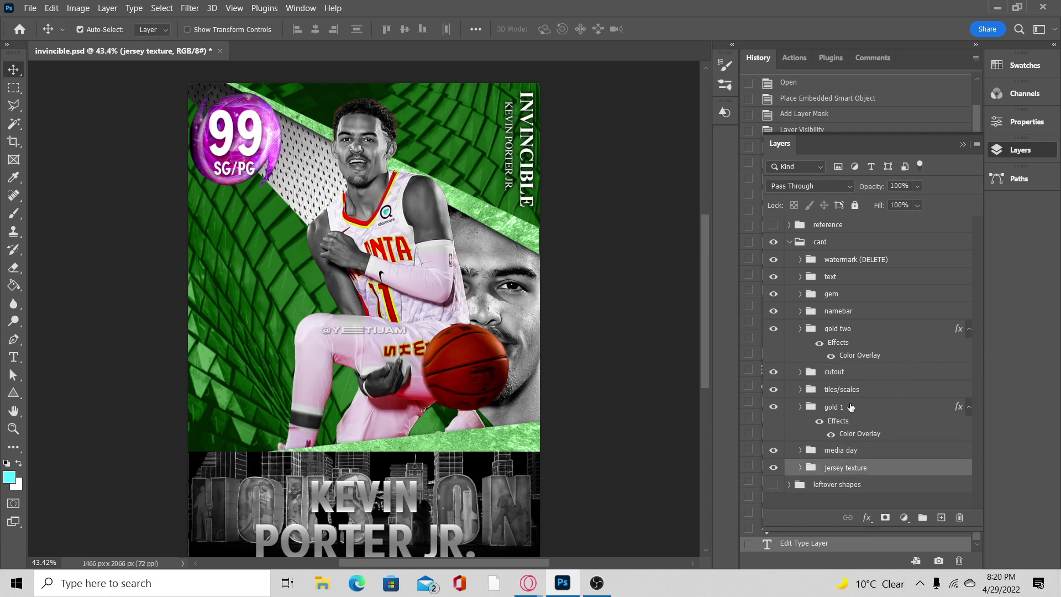
{"action": "left_click", "coordinate": [808, 376]}
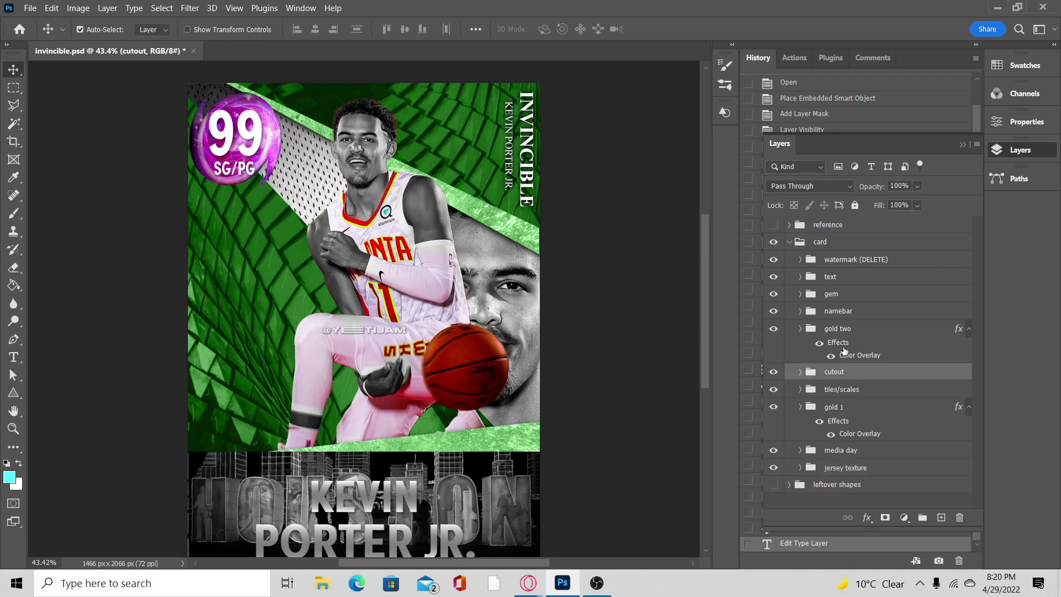
{"action": "left_click", "coordinate": [840, 299]}
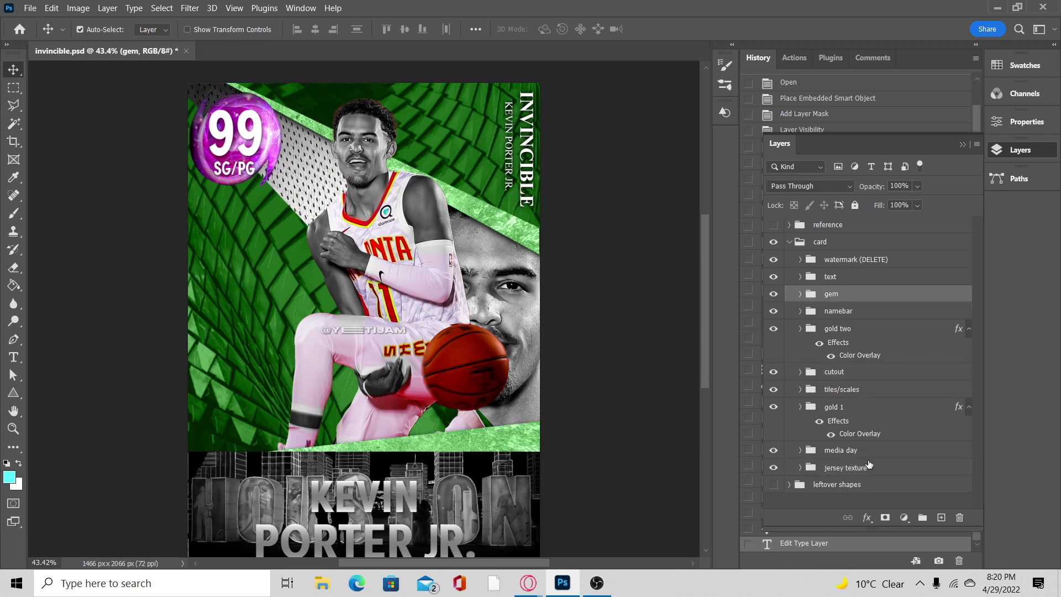
{"action": "left_click", "coordinate": [865, 396]}
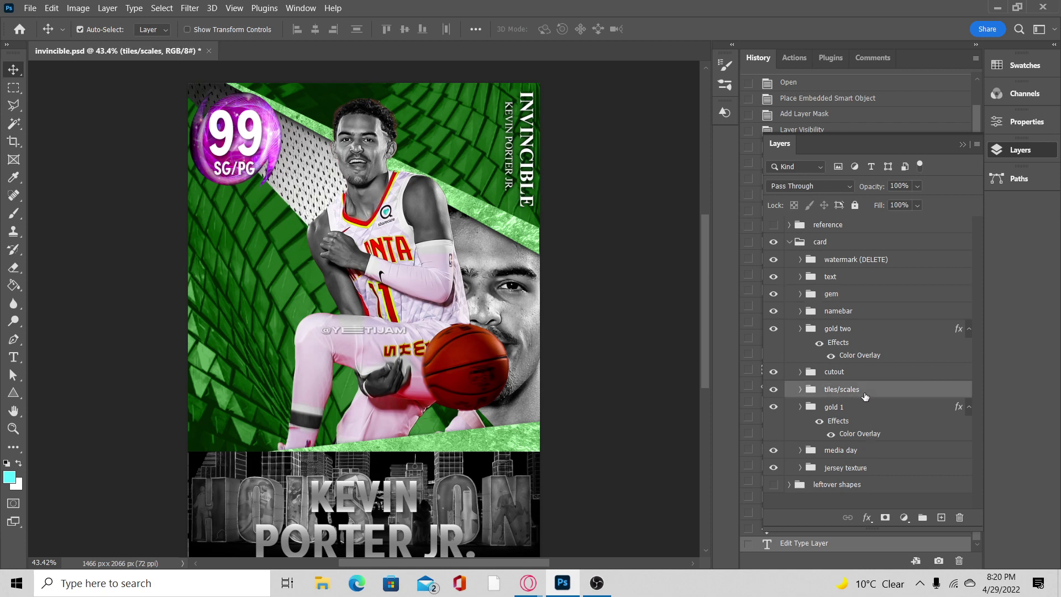
{"action": "left_click", "coordinate": [871, 373]}
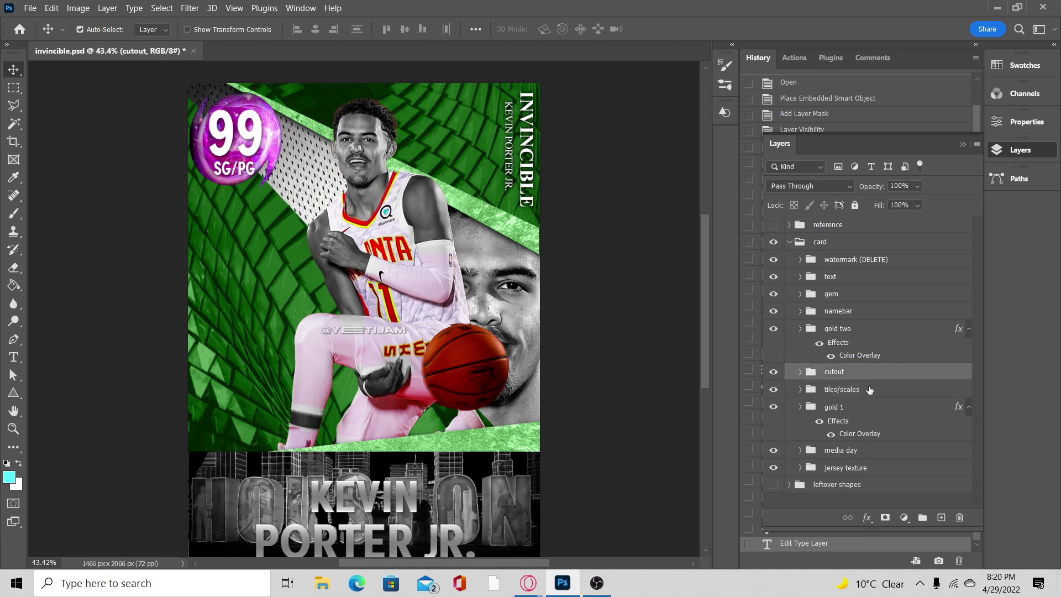
{"action": "left_click", "coordinate": [869, 393]}
{"action": "left_click", "coordinate": [594, 583]}
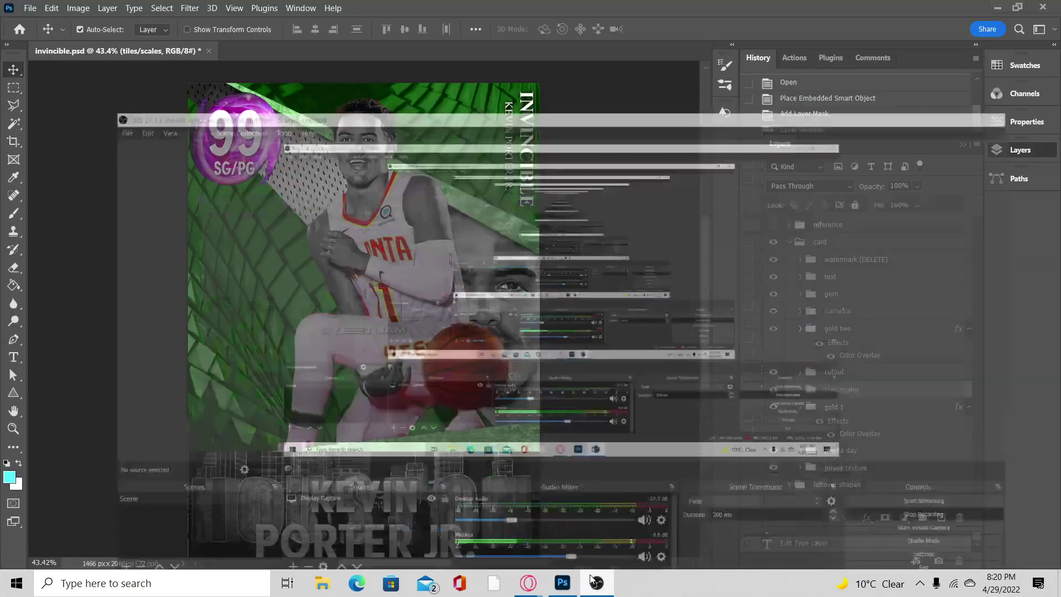
{"action": "left_click", "coordinate": [594, 583]}
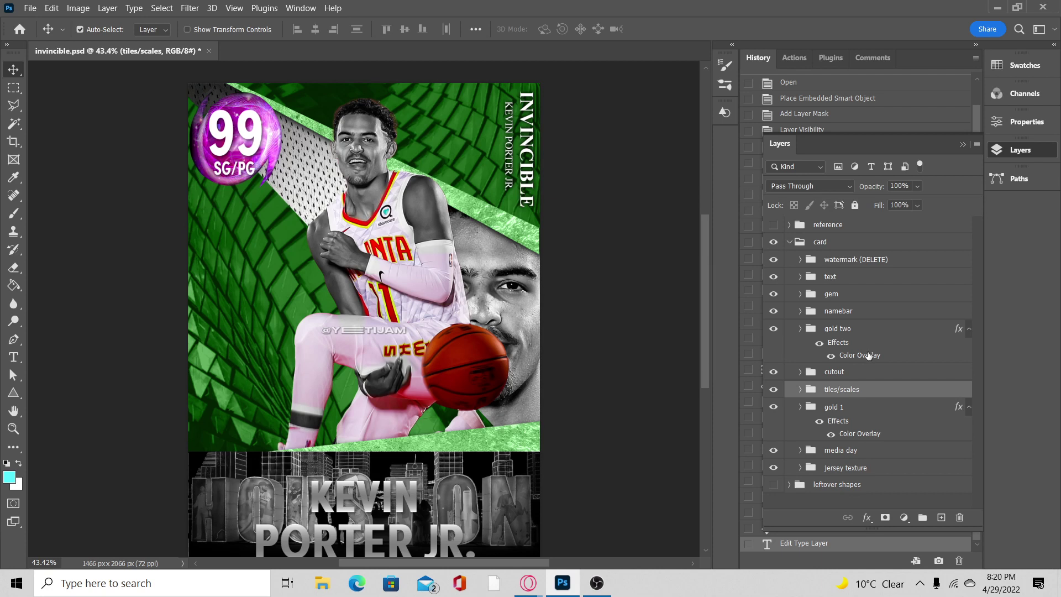
{"action": "left_click", "coordinate": [859, 436]}
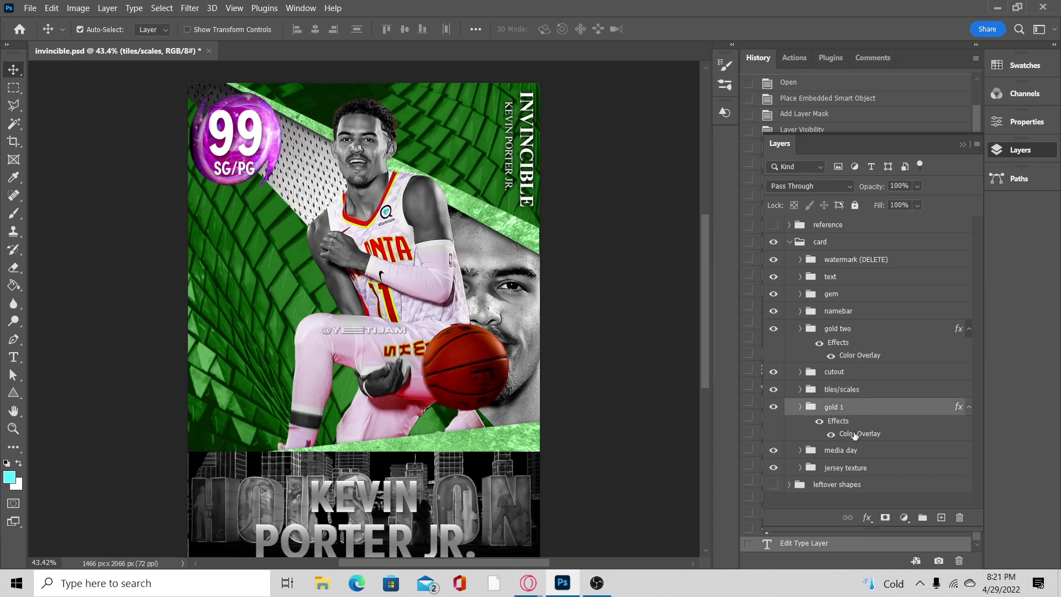
{"action": "double_click", "coordinate": [855, 434]}
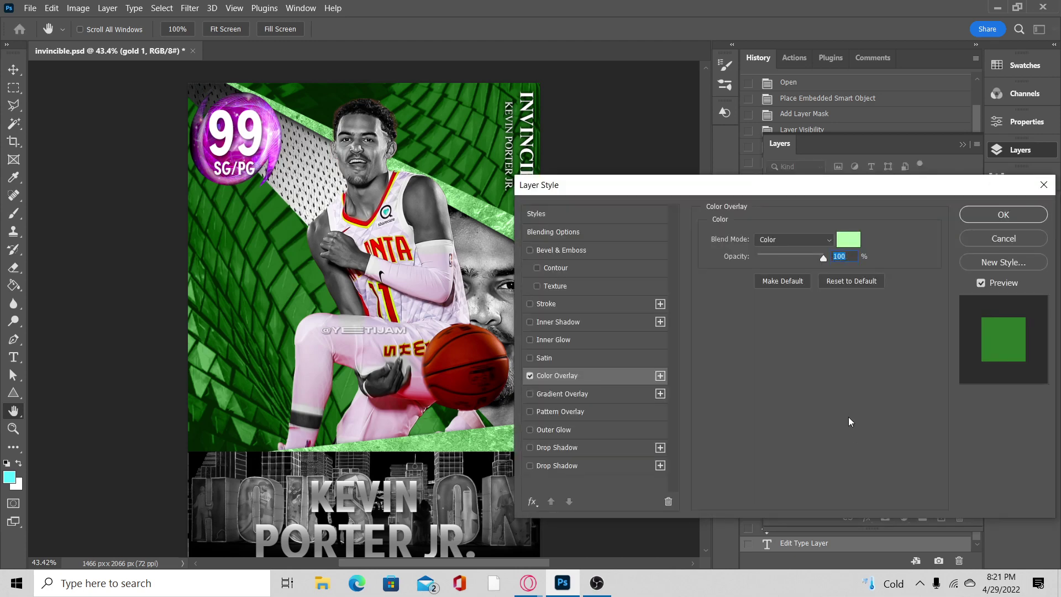
{"action": "left_click", "coordinate": [843, 243]}
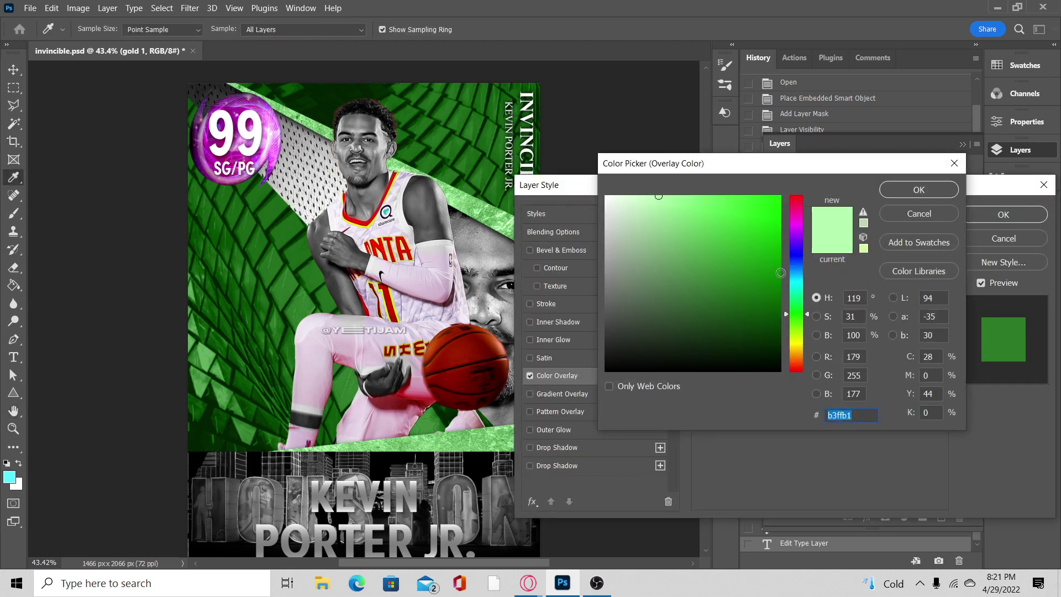
{"action": "left_click_drag", "start_coordinate": [796, 292], "coordinate": [795, 245]}
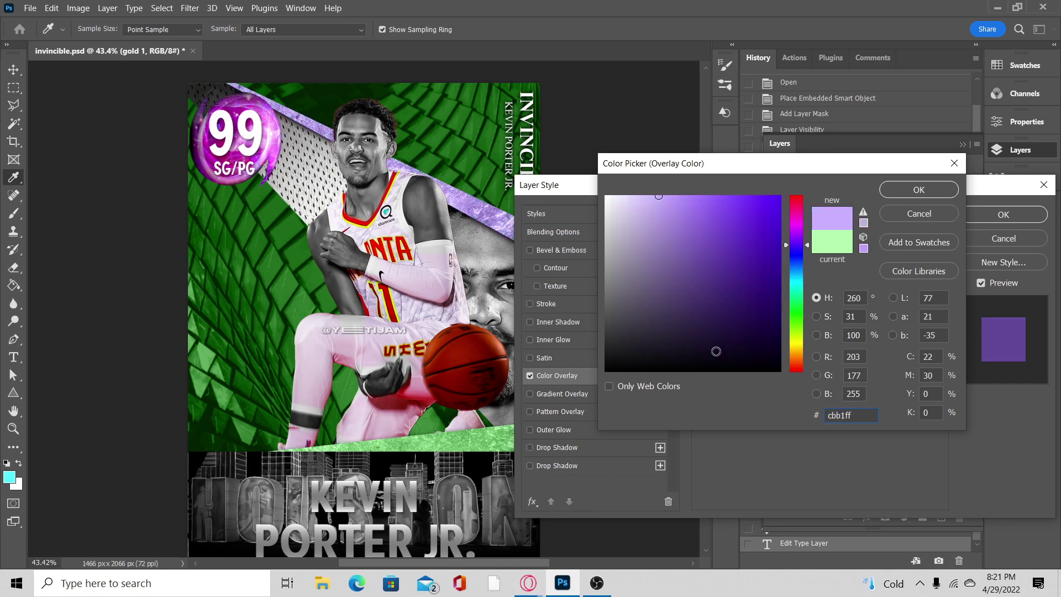
{"action": "left_click_drag", "start_coordinate": [798, 265], "coordinate": [791, 393]}
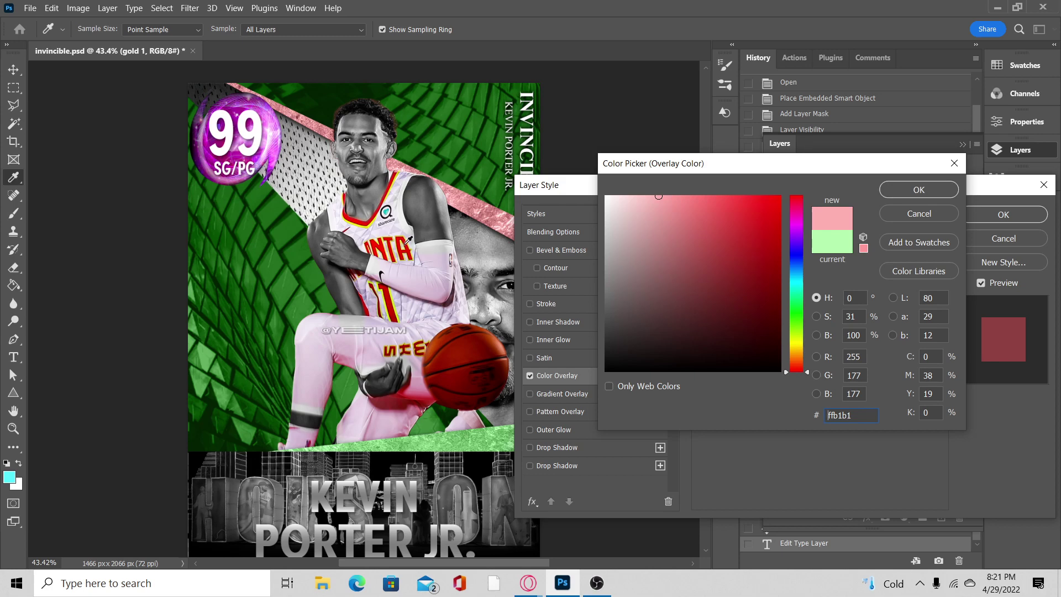
{"action": "left_click_drag", "start_coordinate": [701, 249], "coordinate": [607, 196]}
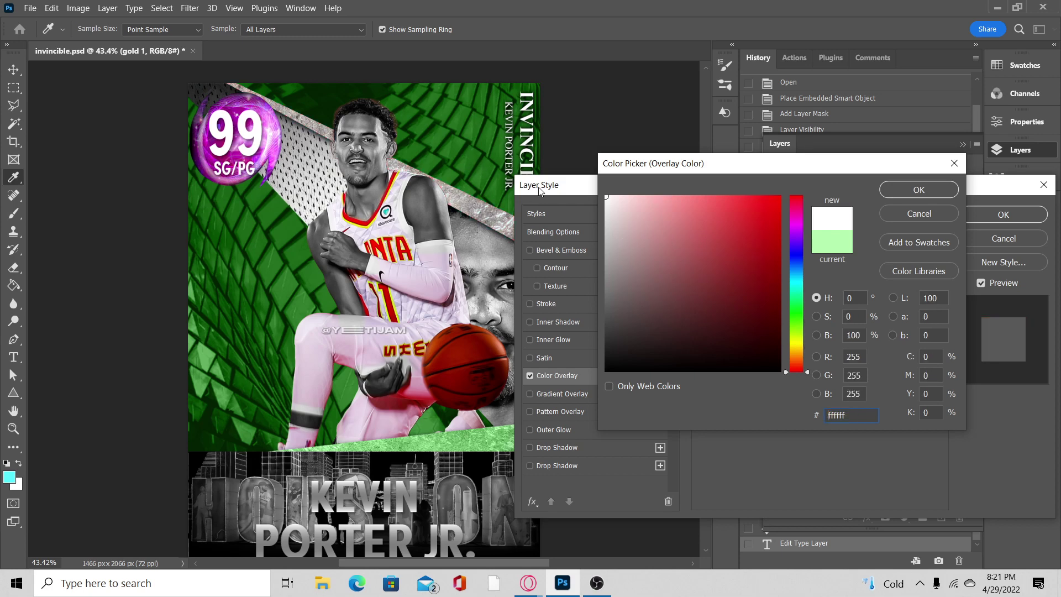
{"action": "left_click", "coordinate": [920, 216]}
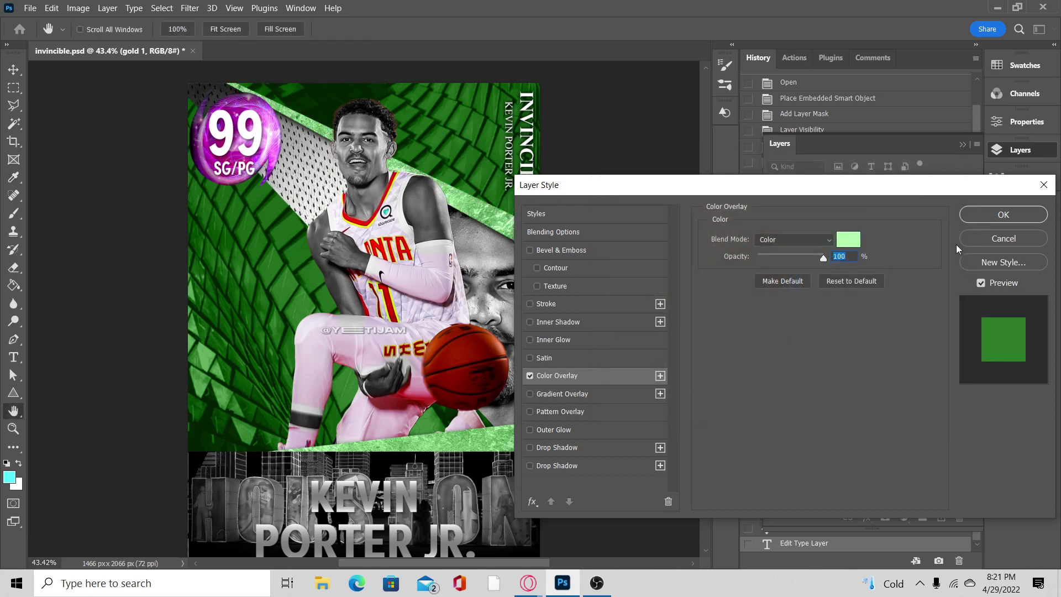
{"action": "left_click", "coordinate": [969, 238]}
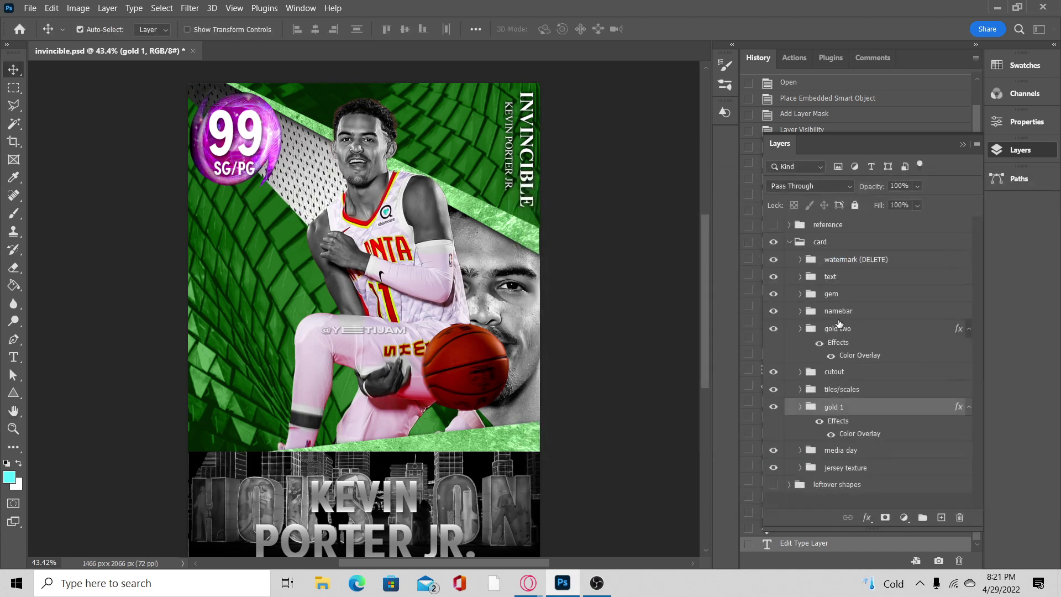
Disable the layer effects on the gold 1 group and undo that change.
{"action": "left_click", "coordinate": [820, 422]}
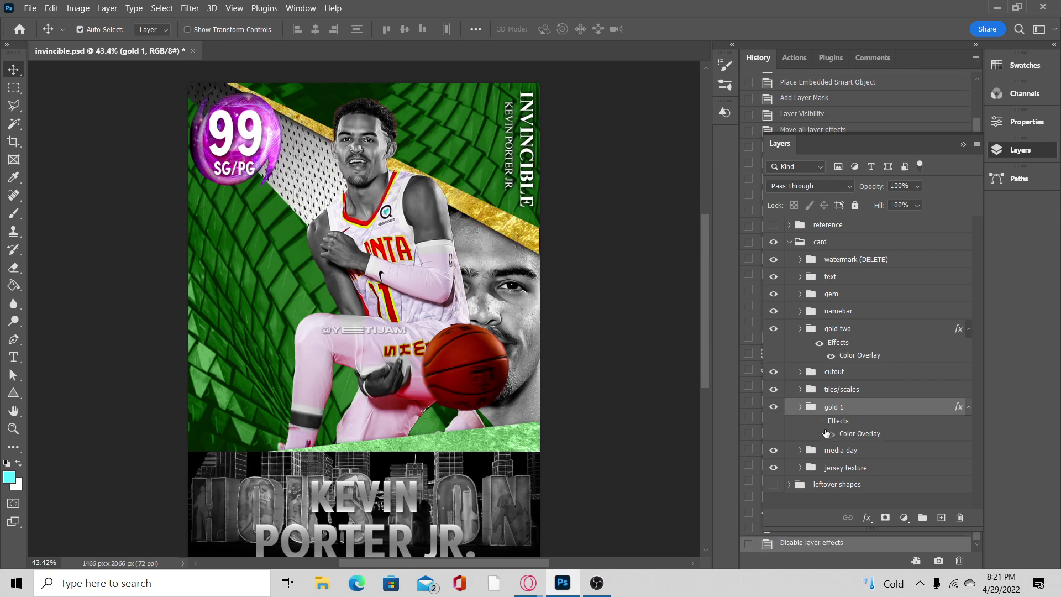
{"action": "left_click", "coordinate": [747, 529]}
{"action": "key", "text": "ctrl+z"}
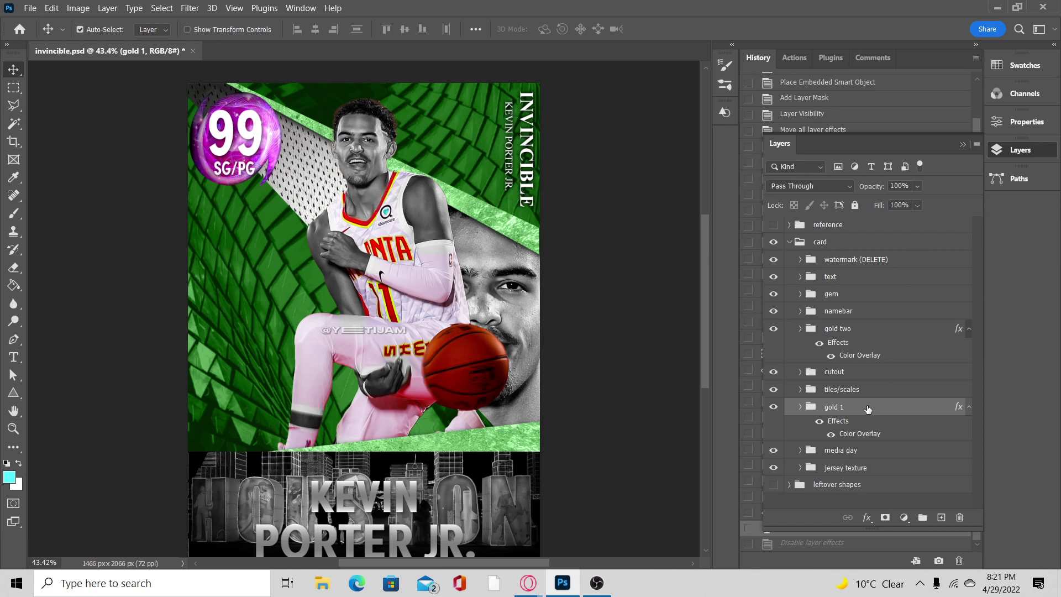
Try out different Color Overlay hues on the gold 1 group and accept the pale blue #b1cdff.
{"action": "double_click", "coordinate": [855, 432]}
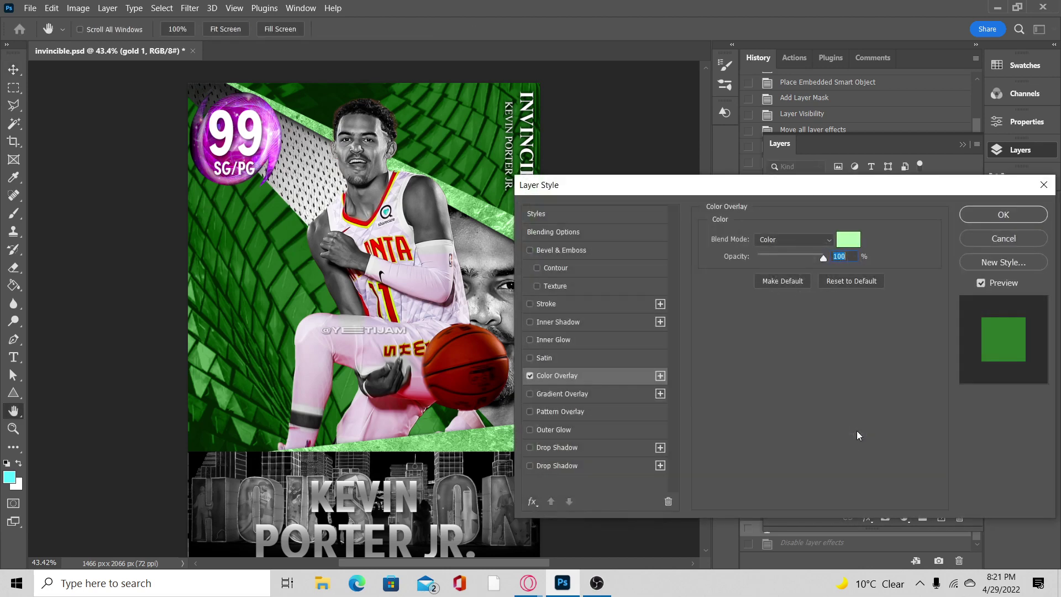
{"action": "left_click", "coordinate": [849, 239]}
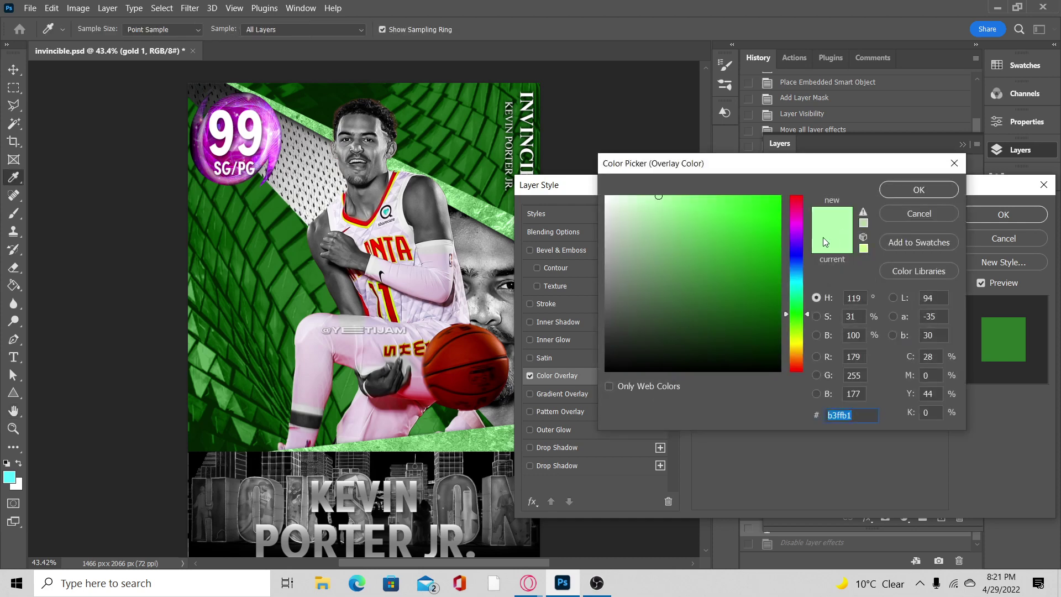
{"action": "left_click", "coordinate": [799, 257]}
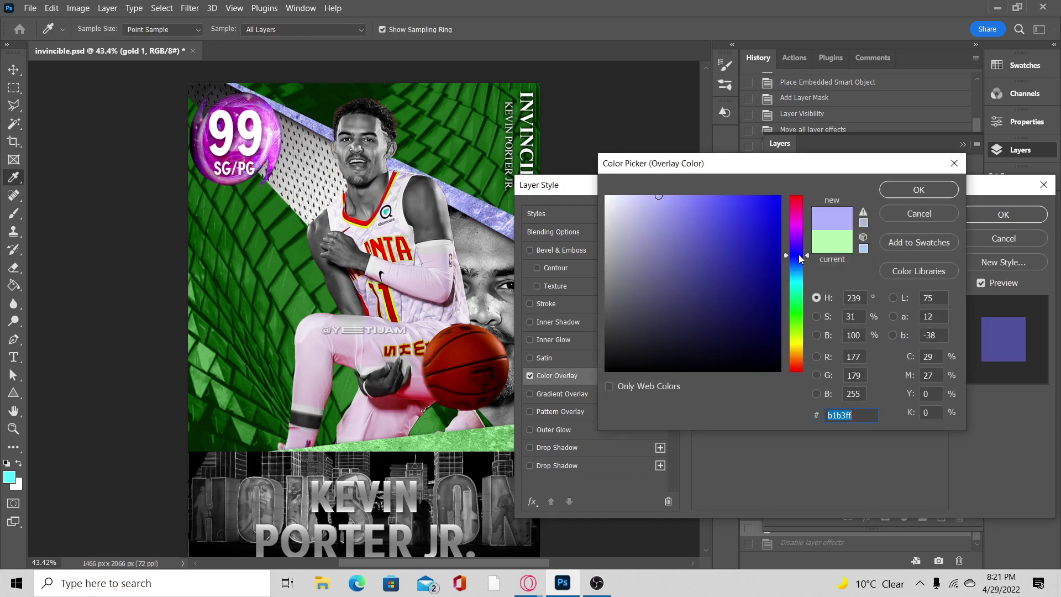
{"action": "left_click_drag", "start_coordinate": [799, 257], "coordinate": [795, 298]}
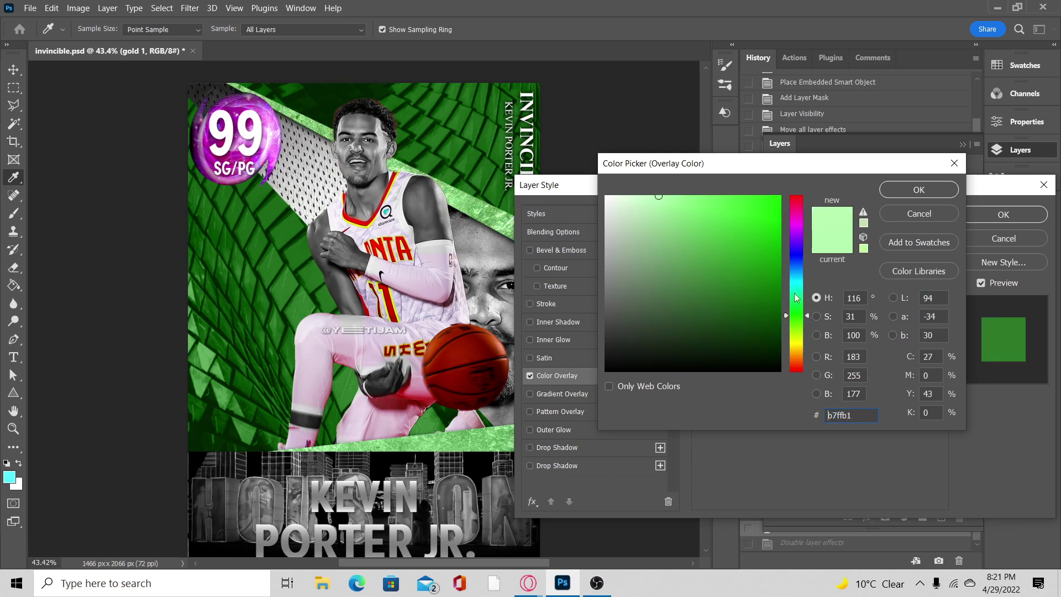
{"action": "mouse_move", "coordinate": [692, 210]}
{"action": "left_mouse_down"}
{"action": "mouse_move", "coordinate": [712, 200]}
{"action": "mouse_move", "coordinate": [748, 210]}
{"action": "mouse_move", "coordinate": [809, 173]}
{"action": "left_mouse_up"}
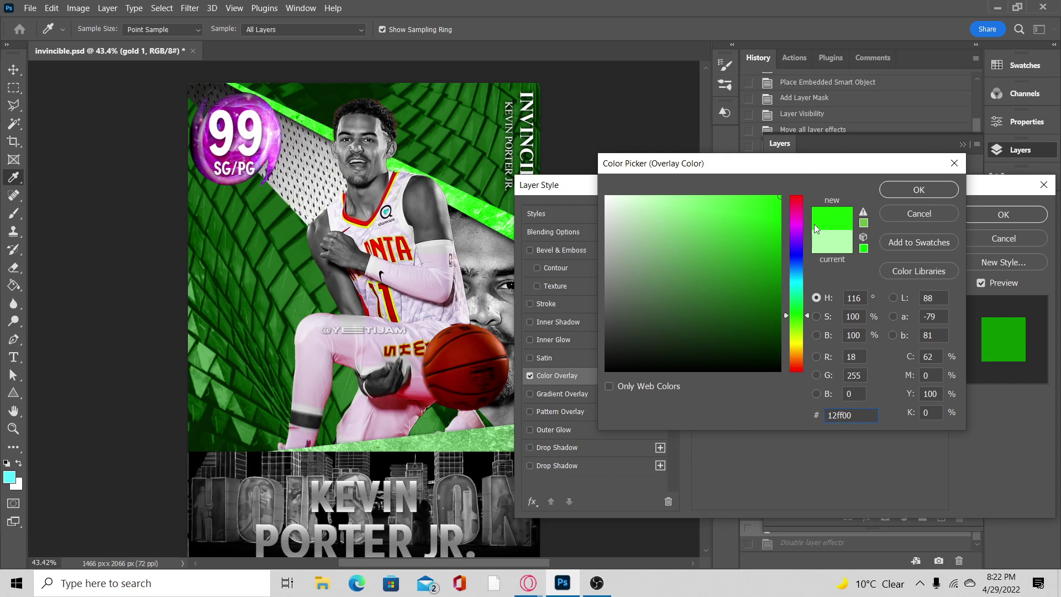
{"action": "left_click", "coordinate": [919, 213]}
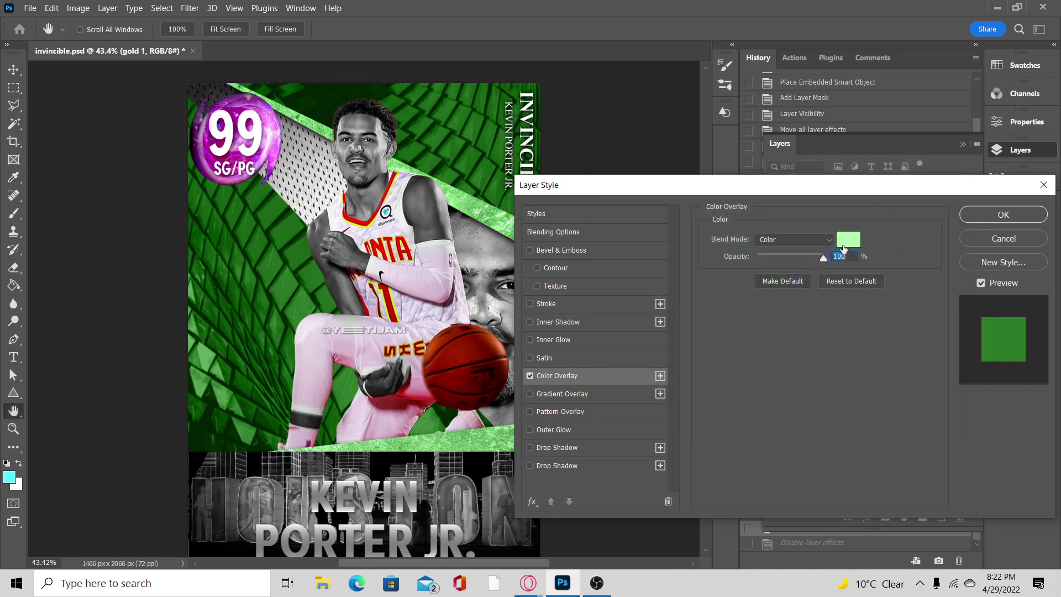
{"action": "left_click", "coordinate": [838, 246]}
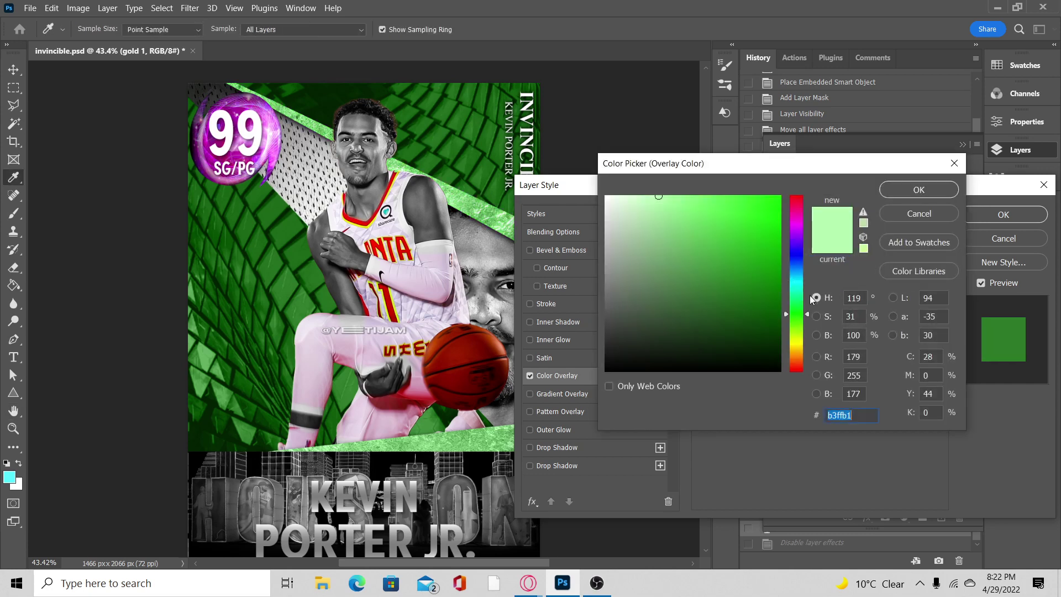
{"action": "left_click_drag", "start_coordinate": [799, 272], "coordinate": [794, 195]}
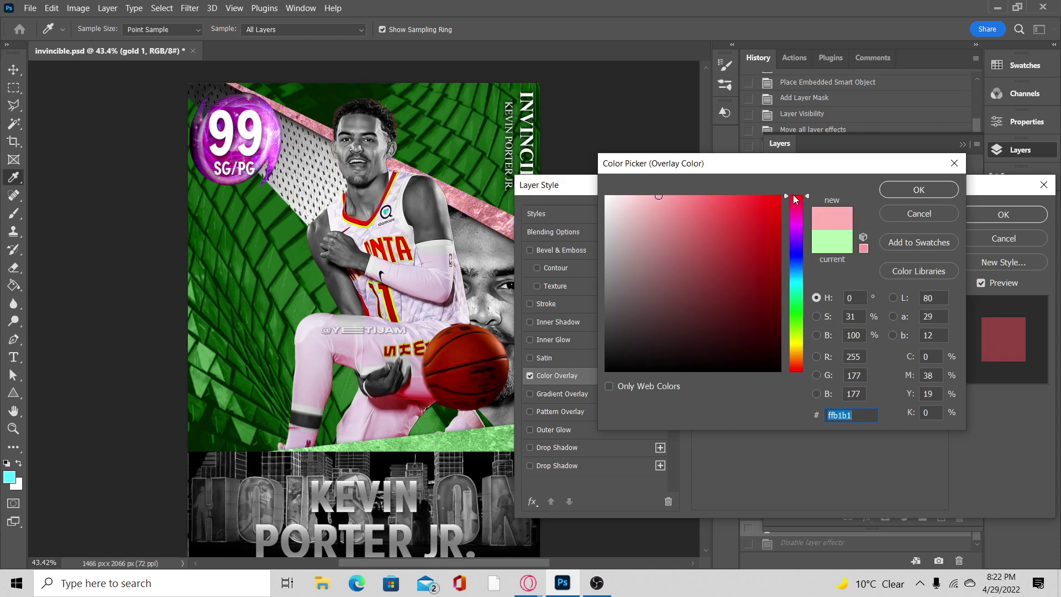
{"action": "left_click_drag", "start_coordinate": [799, 313], "coordinate": [799, 268]}
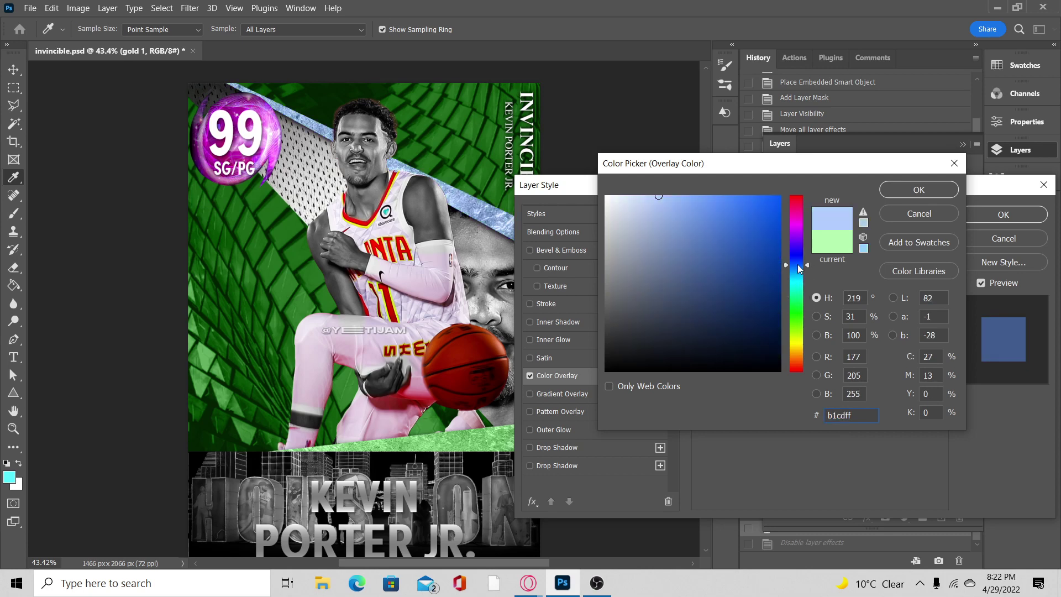
{"action": "left_click", "coordinate": [922, 190]}
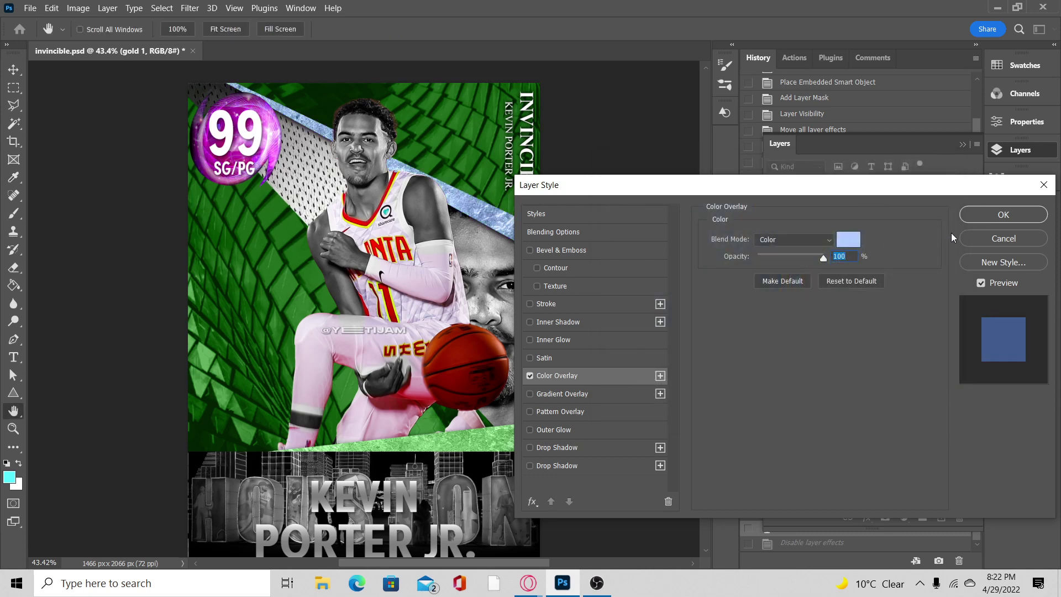
Set the gold 1 group's Color Overlay to black (#000000) and apply the layer style.
{"action": "left_click", "coordinate": [858, 241]}
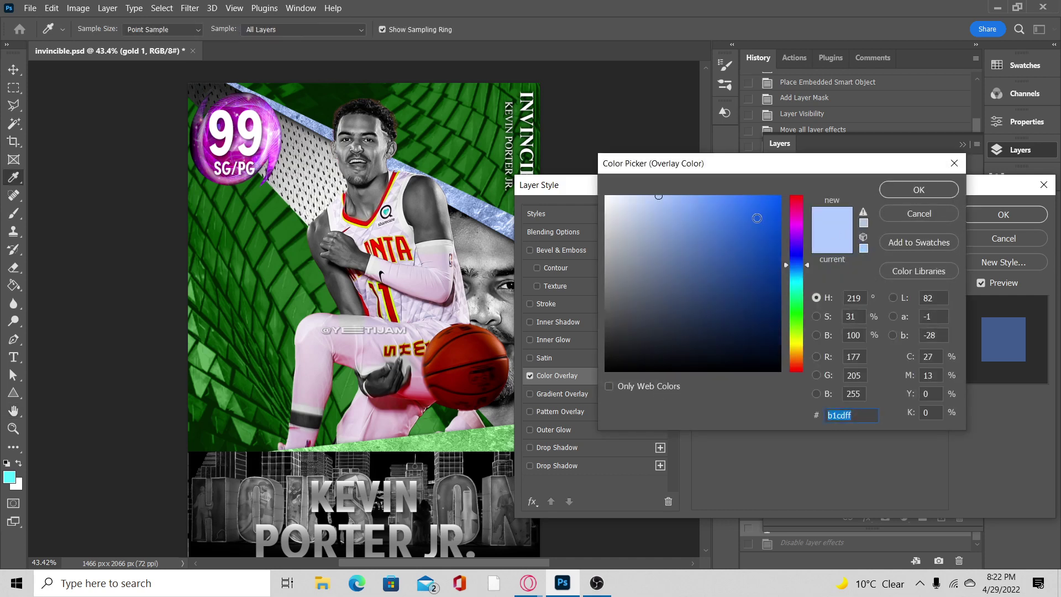
{"action": "left_click_drag", "start_coordinate": [798, 227], "coordinate": [791, 373]}
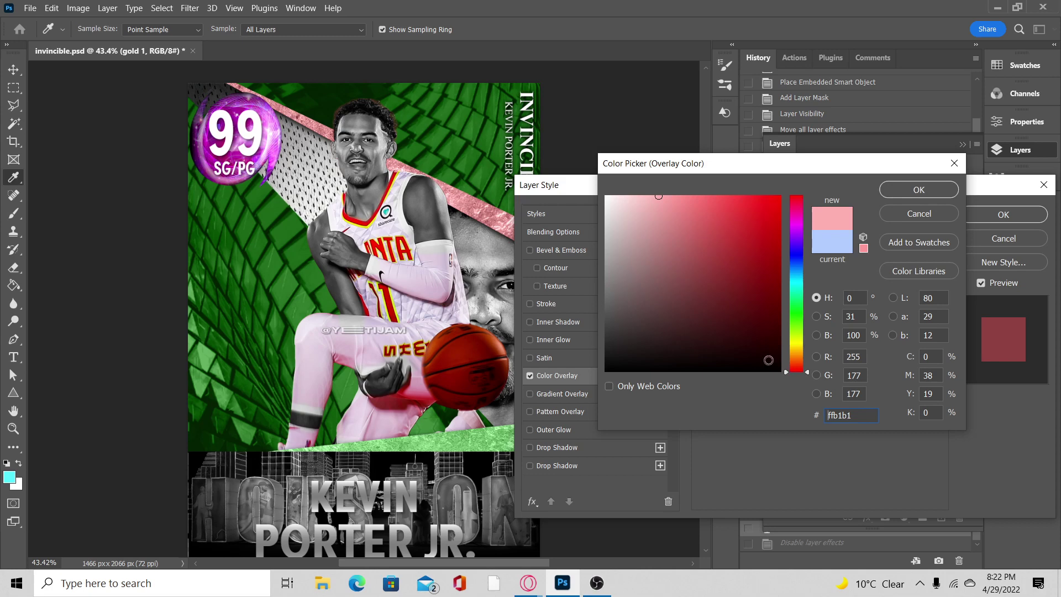
{"action": "left_click_drag", "start_coordinate": [771, 365], "coordinate": [837, 380]}
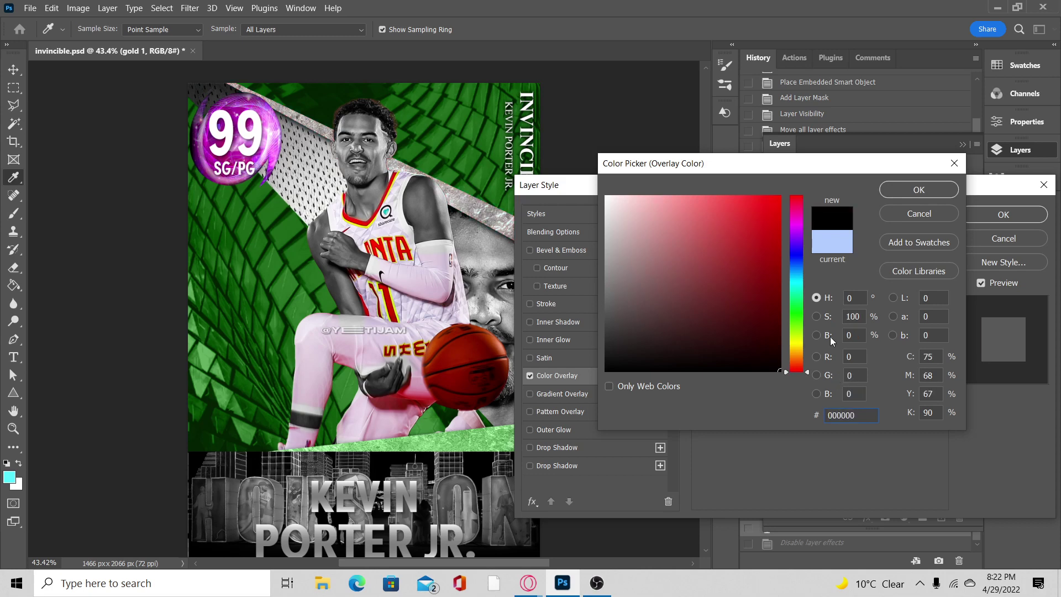
{"action": "left_click", "coordinate": [888, 191]}
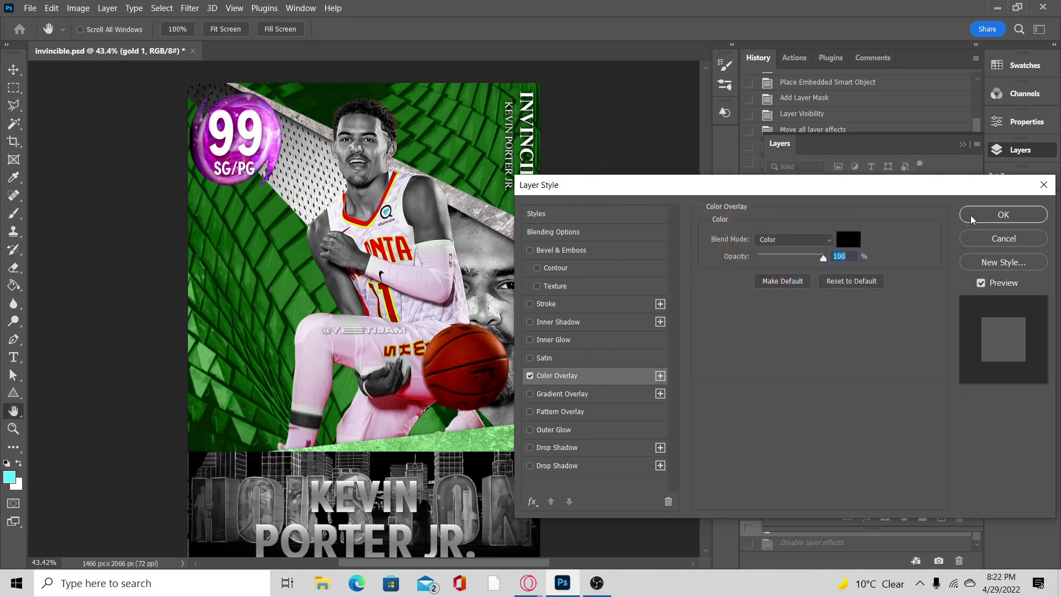
{"action": "left_click", "coordinate": [1003, 214]}
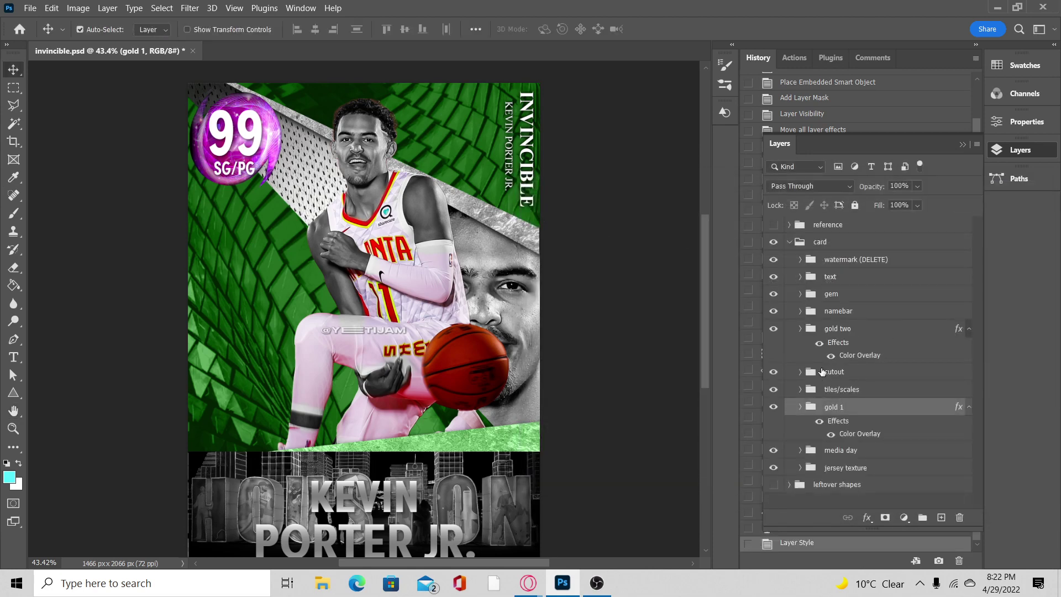
Review the gold 1 group's Color Overlay settings, including its overlay color, and close them.
{"action": "double_click", "coordinate": [859, 434]}
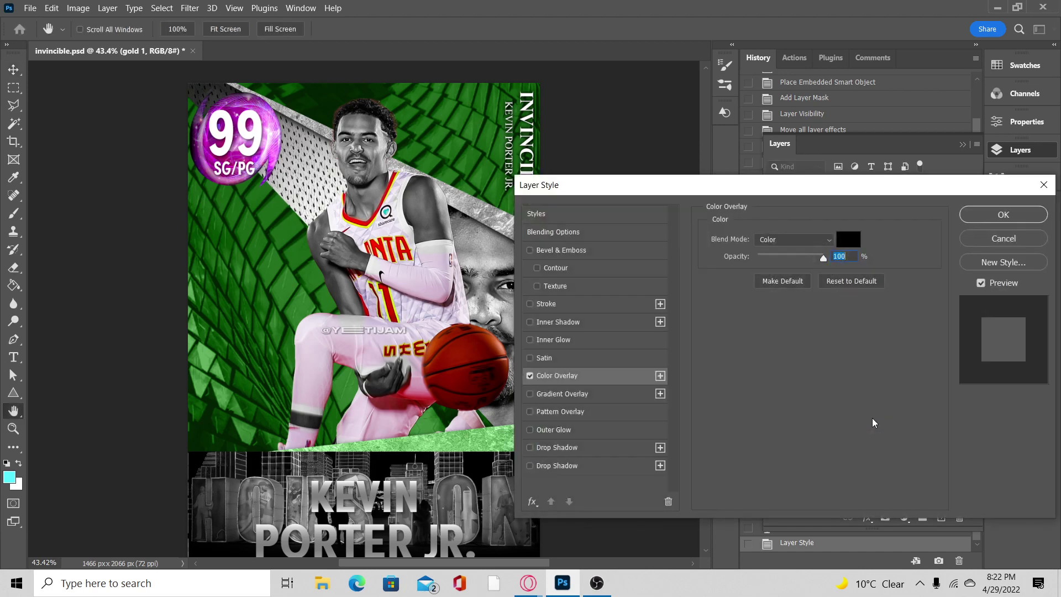
{"action": "left_click", "coordinate": [843, 238]}
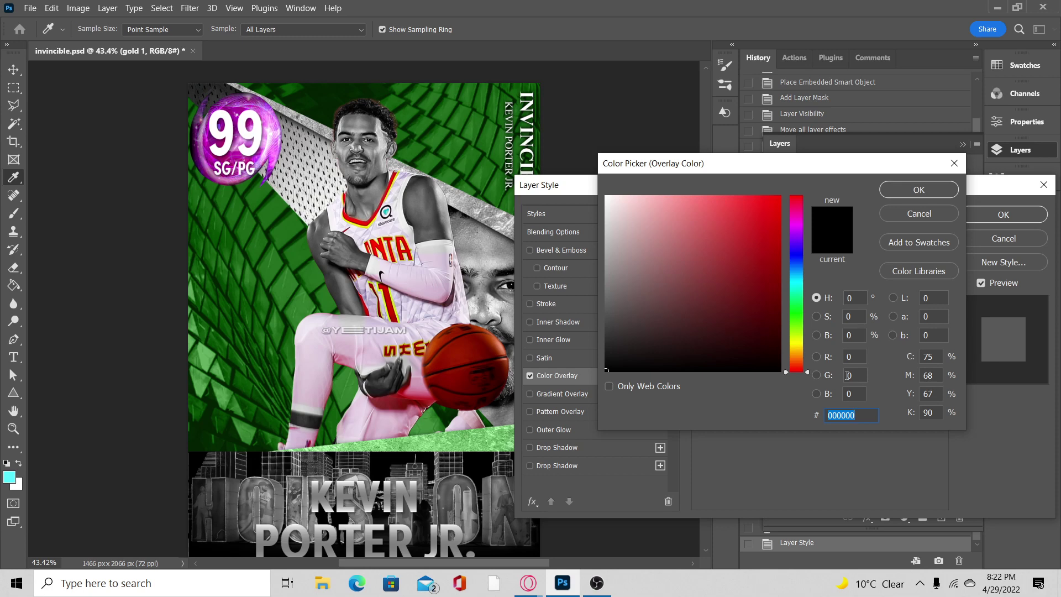
{"action": "left_click", "coordinate": [901, 191]}
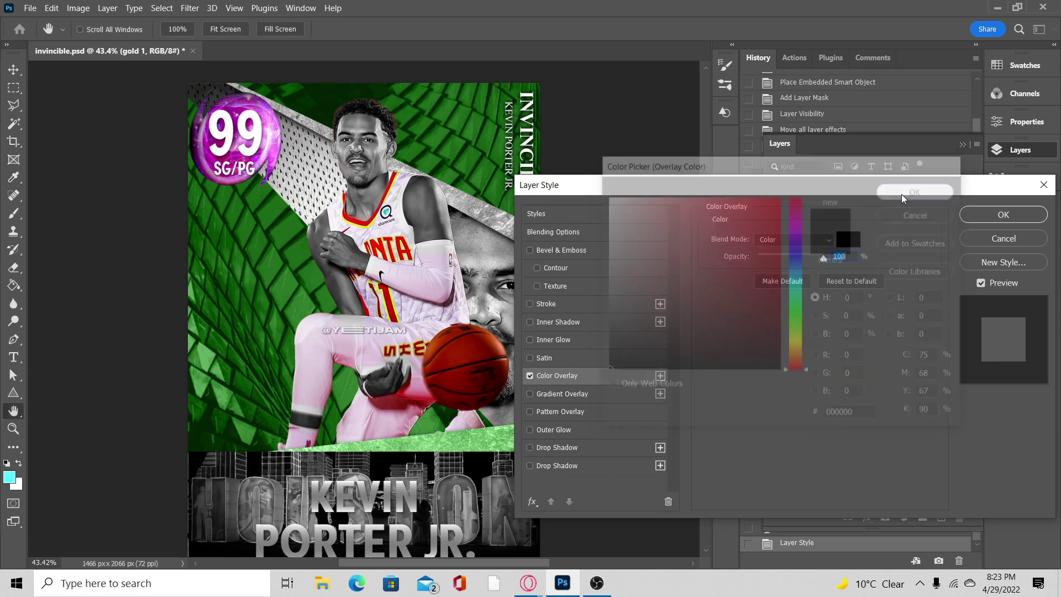
{"action": "left_click", "coordinate": [975, 216]}
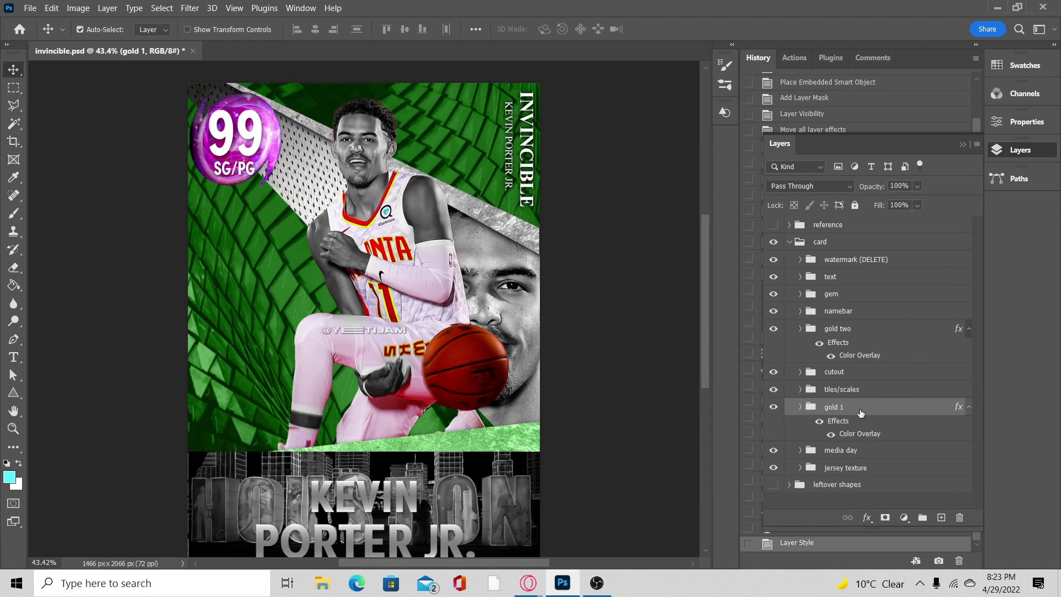
Set the gold two group's Color Overlay to black (#000000) and apply the layer style.
{"action": "left_click", "coordinate": [849, 357]}
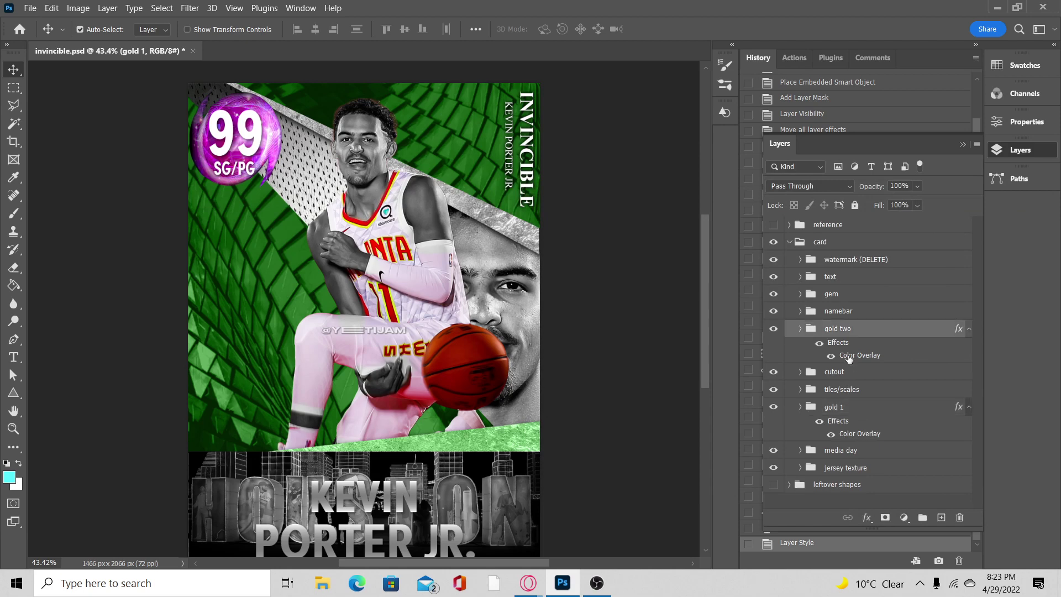
{"action": "double_click", "coordinate": [849, 356]}
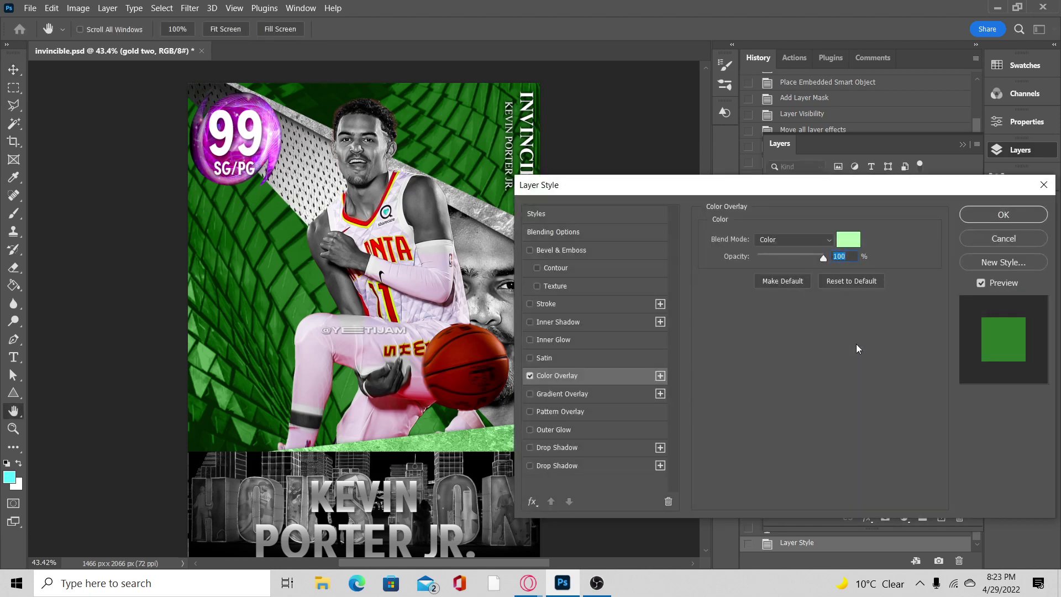
{"action": "left_click", "coordinate": [847, 239]}
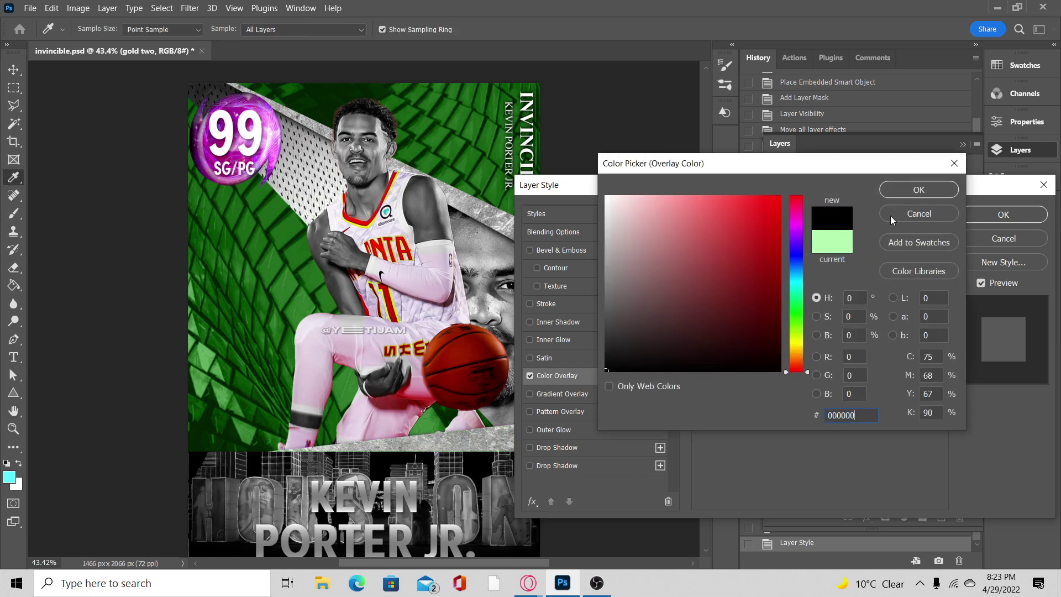
{"action": "left_click", "coordinate": [900, 187]}
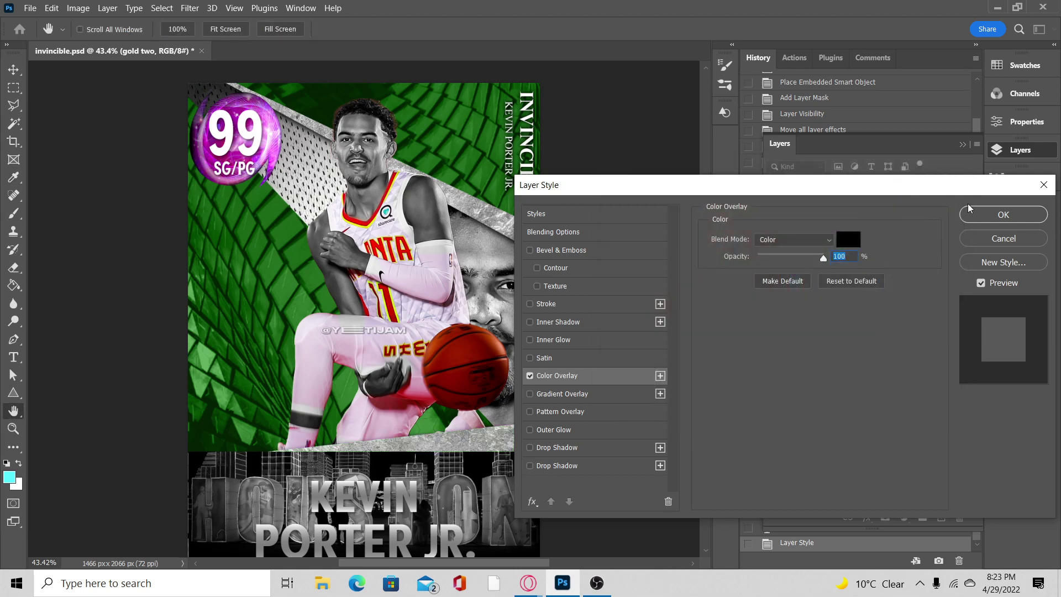
{"action": "left_click", "coordinate": [989, 215]}
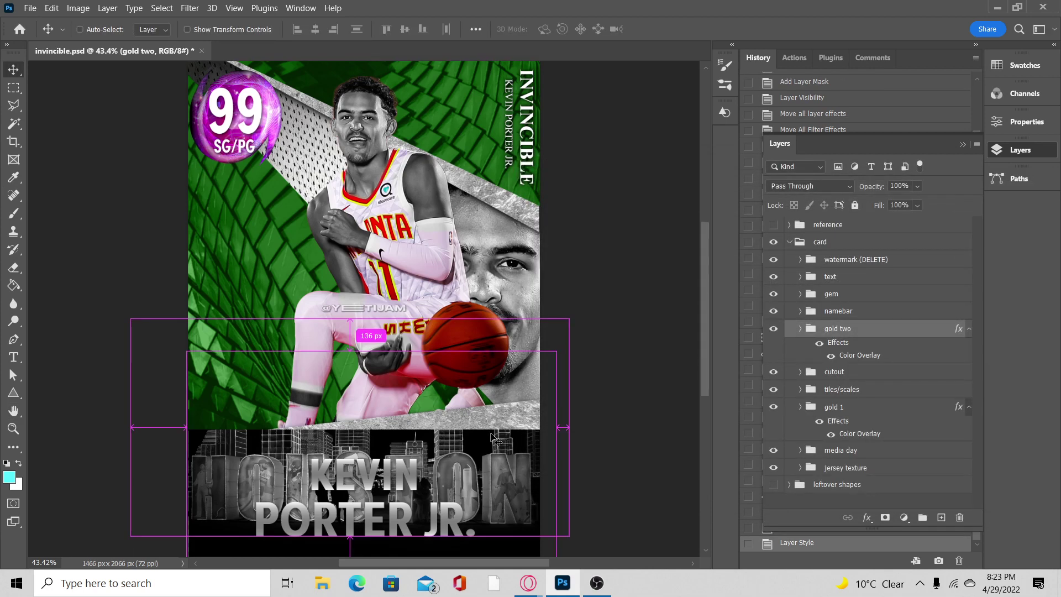
{"action": "scroll", "coordinate": [494, 439], "scroll_direction": "down", "scroll_amount": 1}
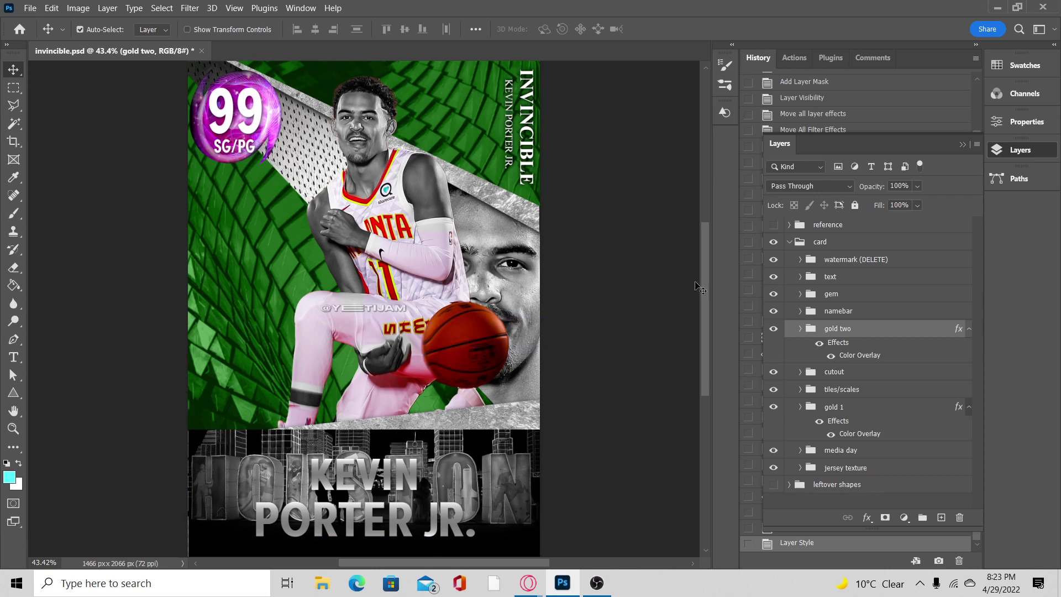
Locate the tiles group inside tiles/scales from the tile artwork on the card and collapse its individual layers.
{"action": "left_click", "coordinate": [456, 116]}
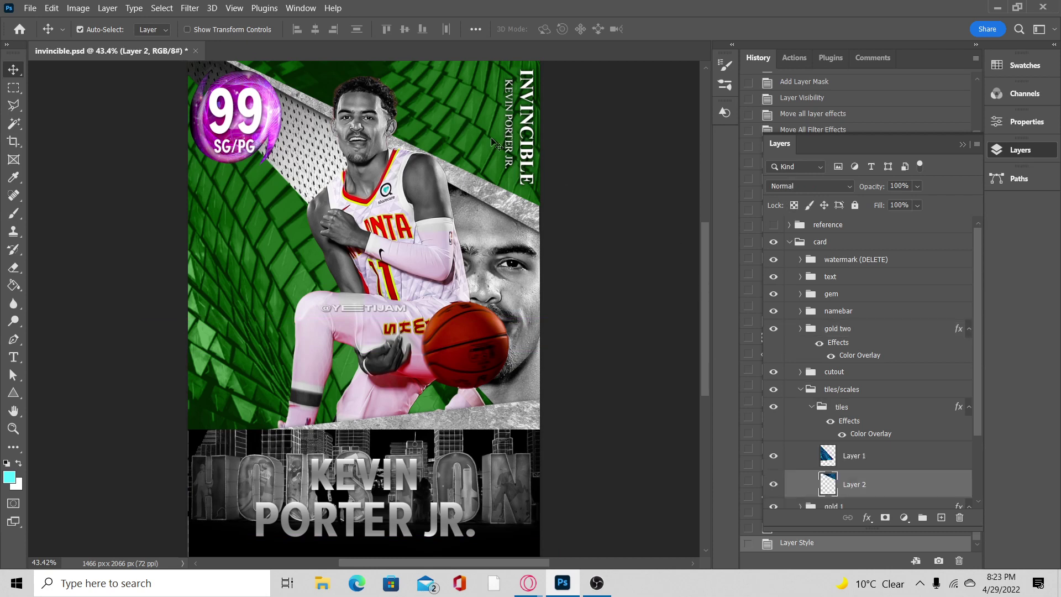
{"action": "scroll", "coordinate": [856, 400], "scroll_direction": "down", "scroll_amount": 3}
{"action": "scroll", "coordinate": [856, 401], "scroll_direction": "down", "scroll_amount": 1}
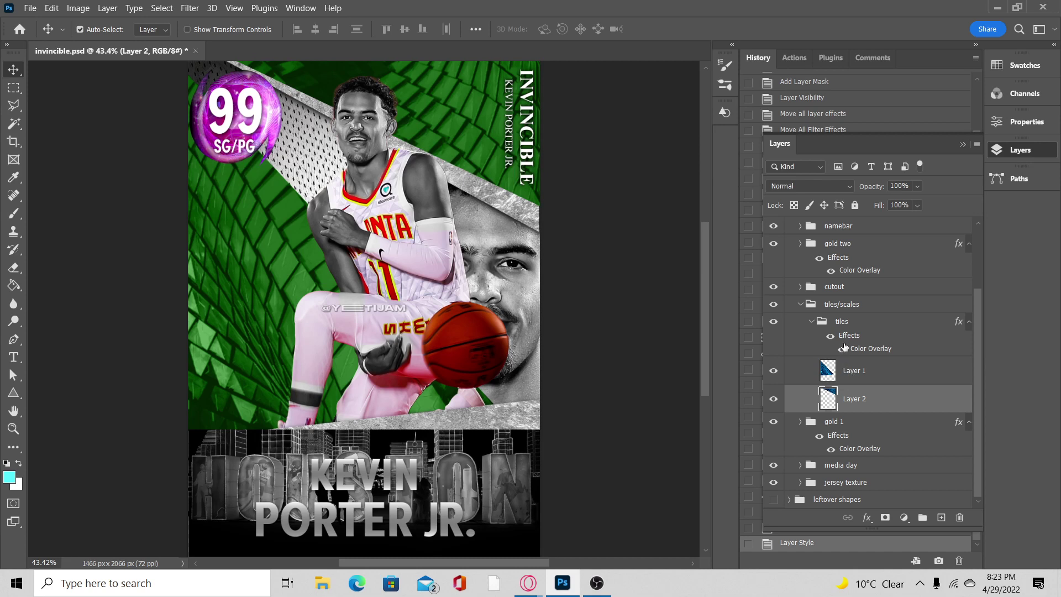
{"action": "left_click", "coordinate": [811, 323]}
{"action": "left_click", "coordinate": [812, 323]}
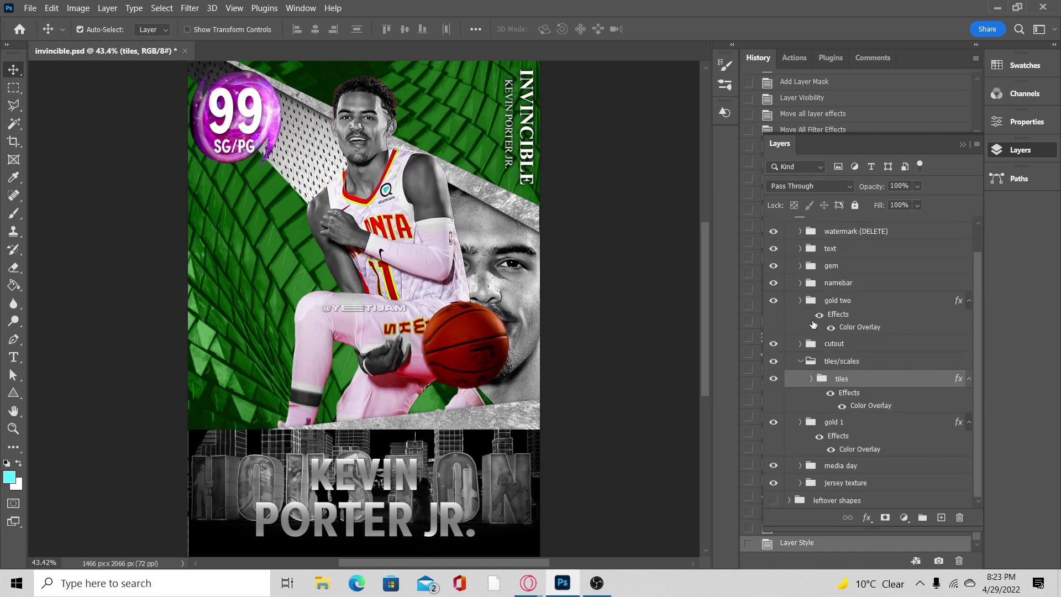
{"action": "left_click", "coordinate": [801, 364]}
{"action": "scroll", "coordinate": [831, 354], "scroll_direction": "down", "scroll_amount": 3}
{"action": "scroll", "coordinate": [832, 354], "scroll_direction": "up", "scroll_amount": 5}
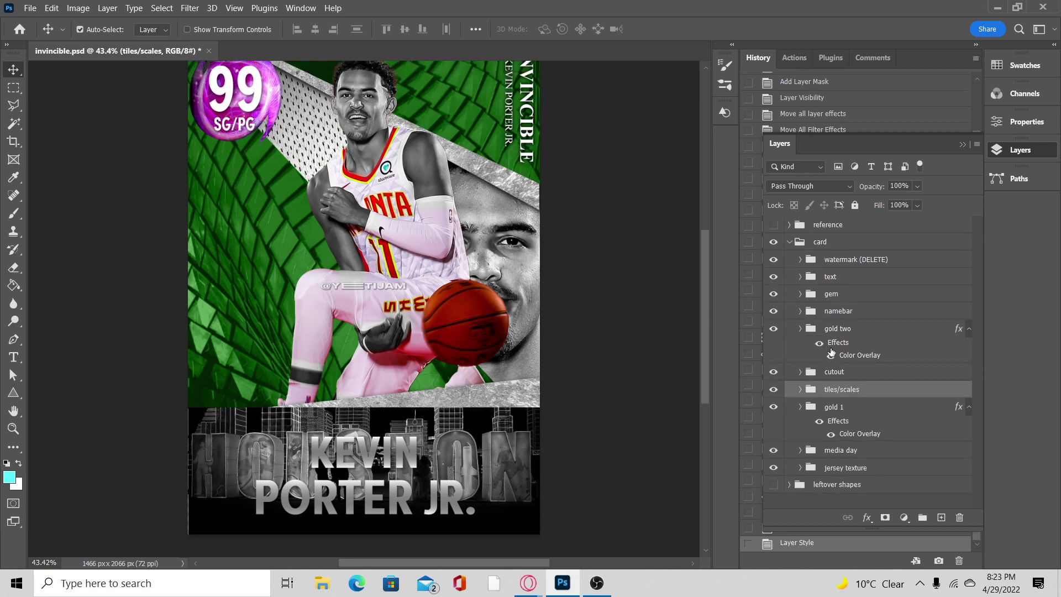
{"action": "left_click", "coordinate": [800, 390]}
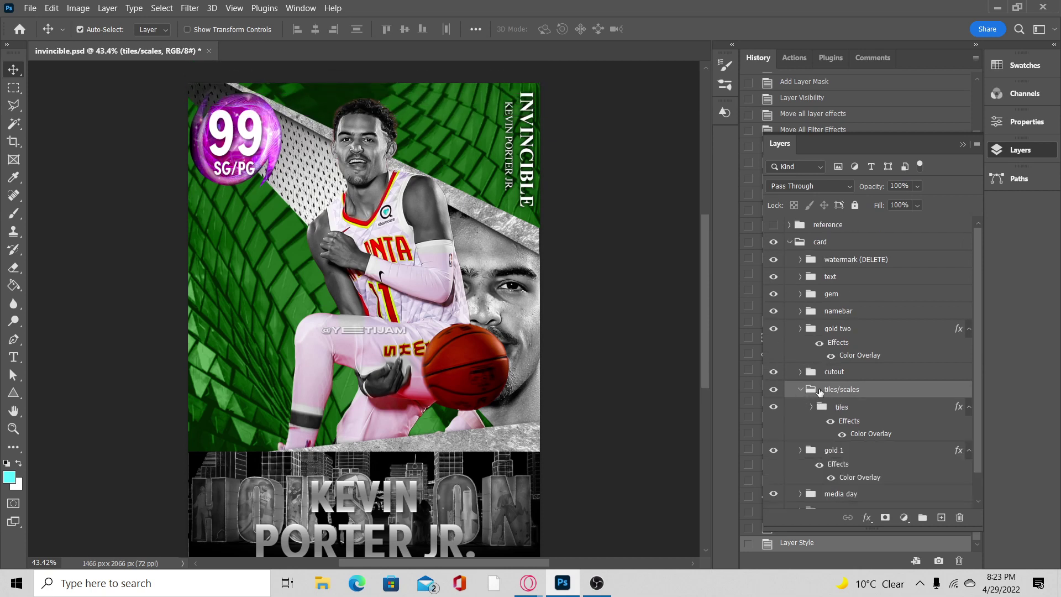
{"action": "scroll", "coordinate": [818, 390], "scroll_direction": "down", "scroll_amount": 1}
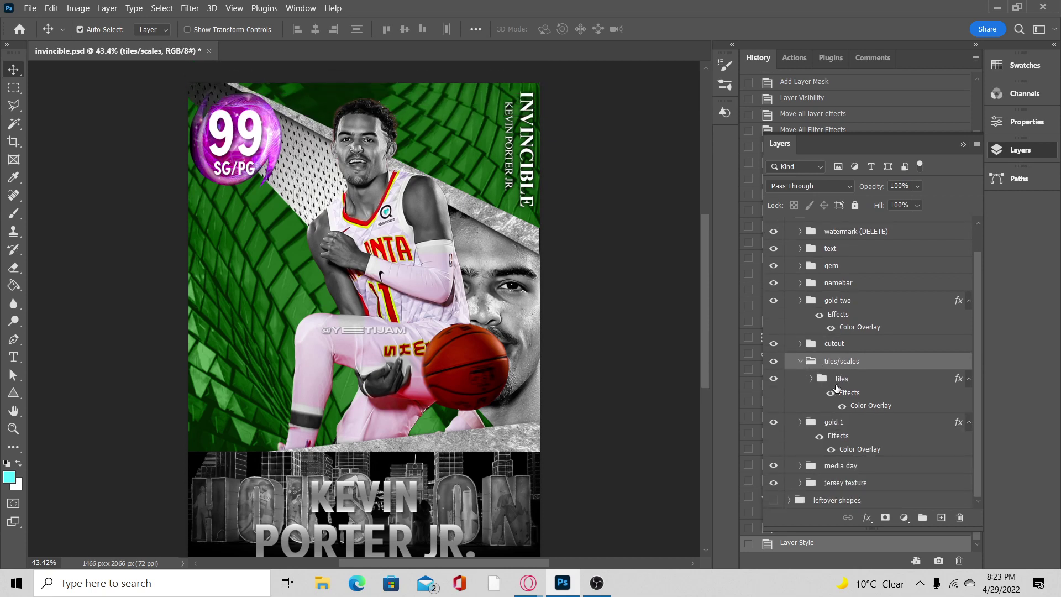
Shift the tiles group's Color Overlay hue to red (hue 0°).
{"action": "left_click", "coordinate": [869, 408]}
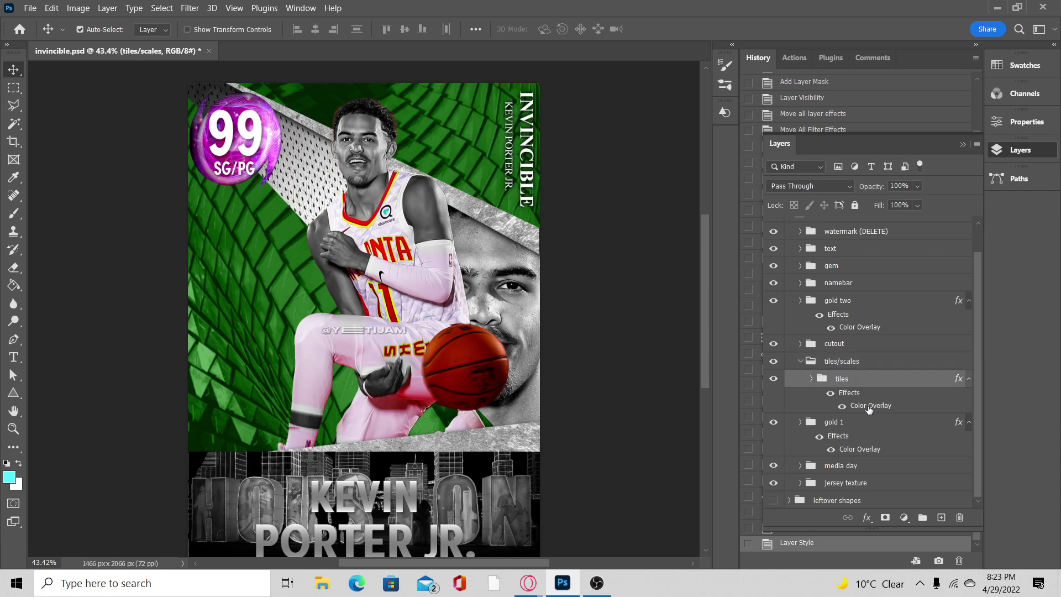
{"action": "double_click", "coordinate": [868, 408]}
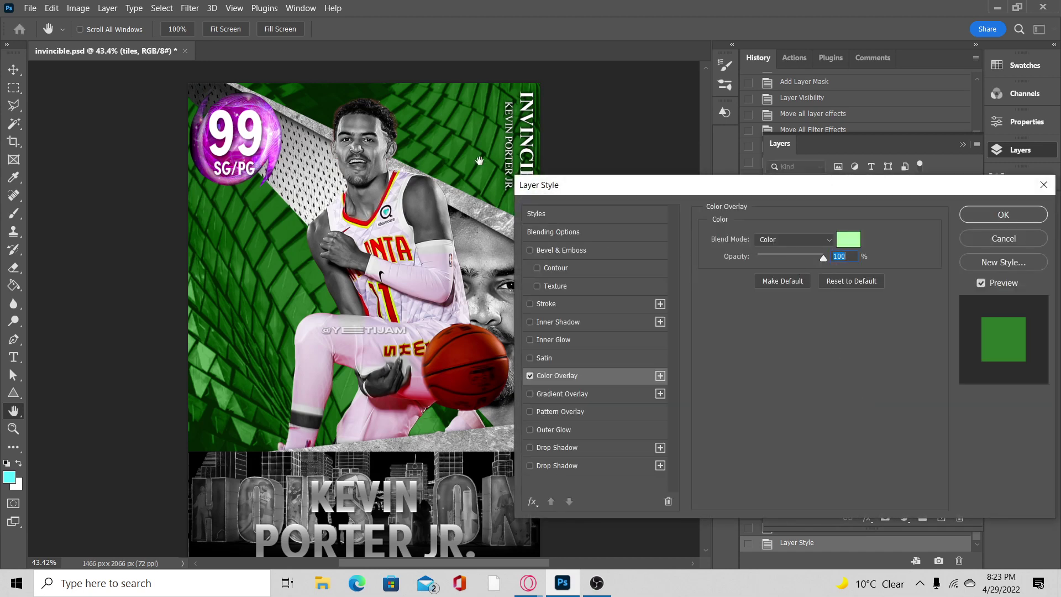
{"action": "left_click", "coordinate": [856, 240]}
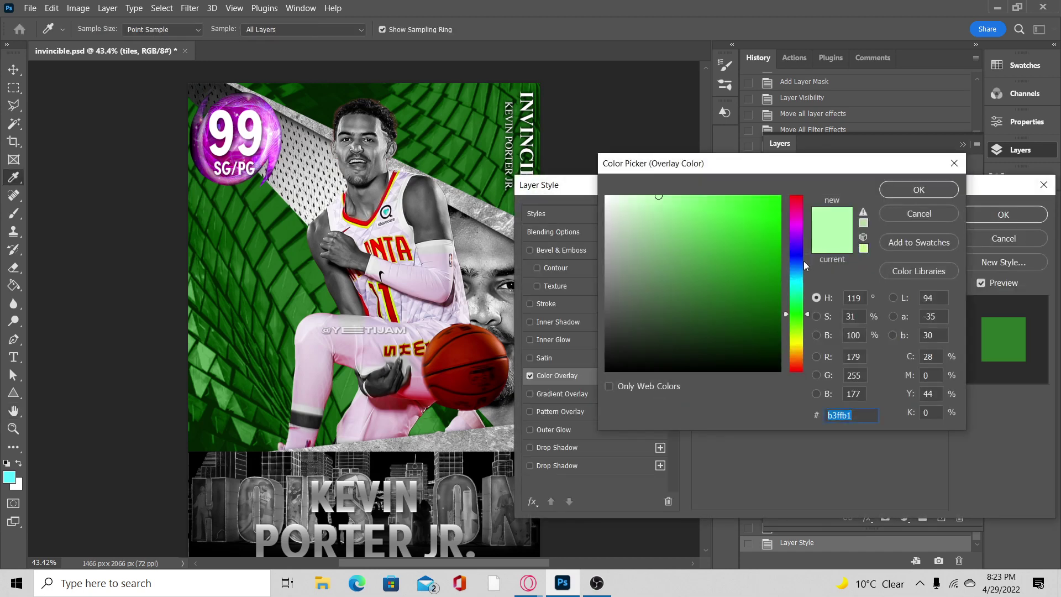
{"action": "left_click_drag", "start_coordinate": [800, 249], "coordinate": [799, 194]}
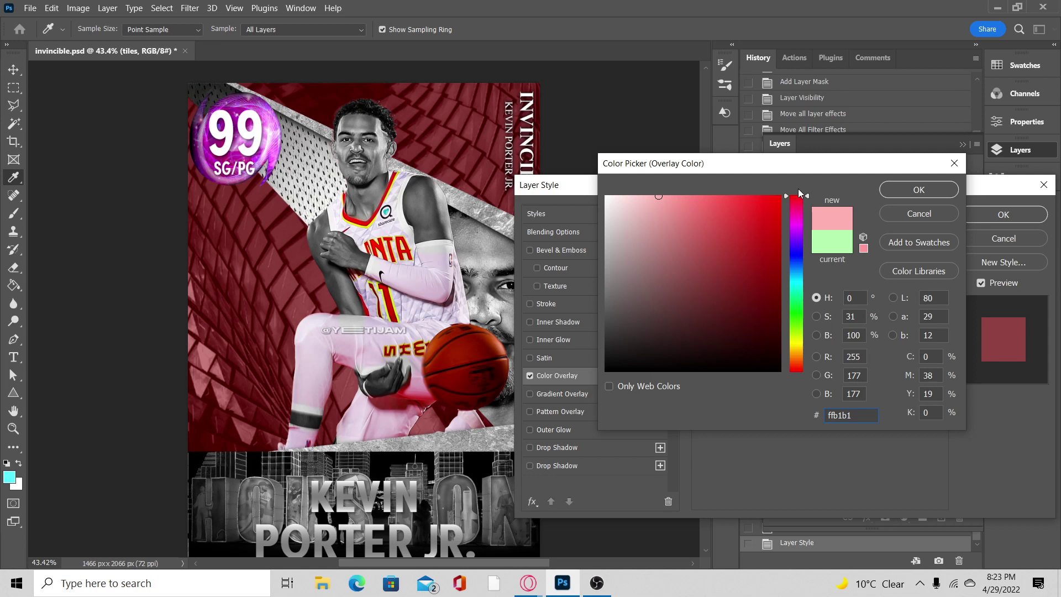
{"action": "left_click_drag", "start_coordinate": [798, 224], "coordinate": [798, 412]}
Strengthen the tiles group's red overlay to #ff6161 and apply the layer style.
{"action": "left_click", "coordinate": [708, 196]}
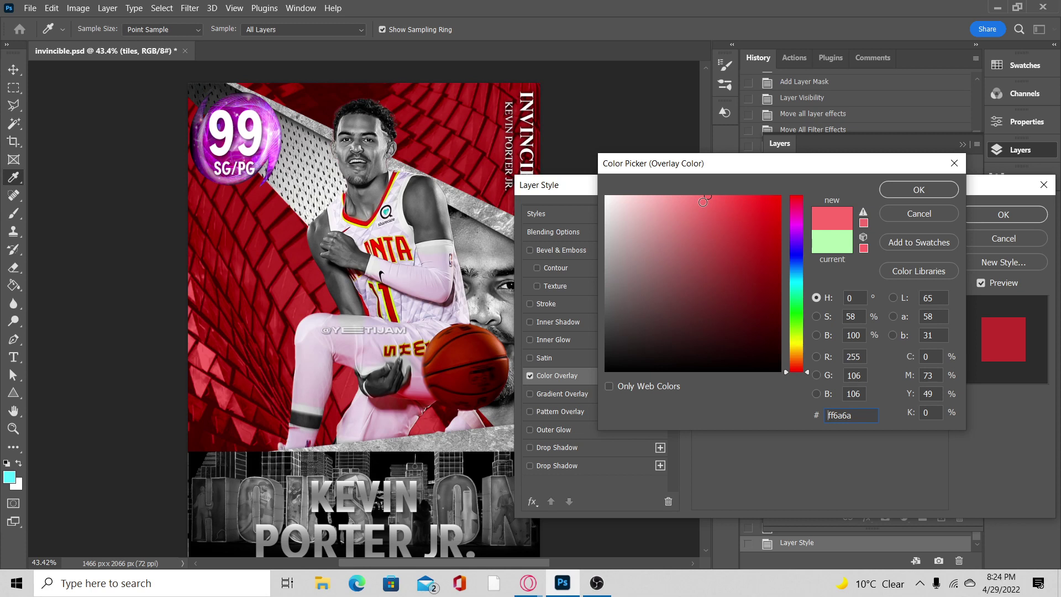
{"action": "left_click_drag", "start_coordinate": [706, 197], "coordinate": [736, 196]}
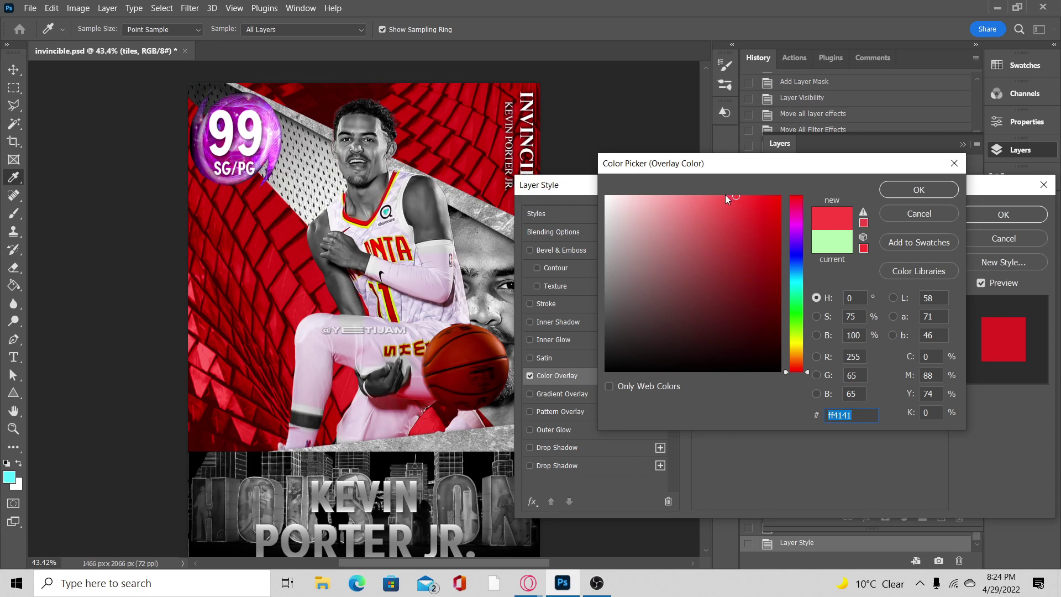
{"action": "left_click_drag", "start_coordinate": [726, 196], "coordinate": [715, 196]}
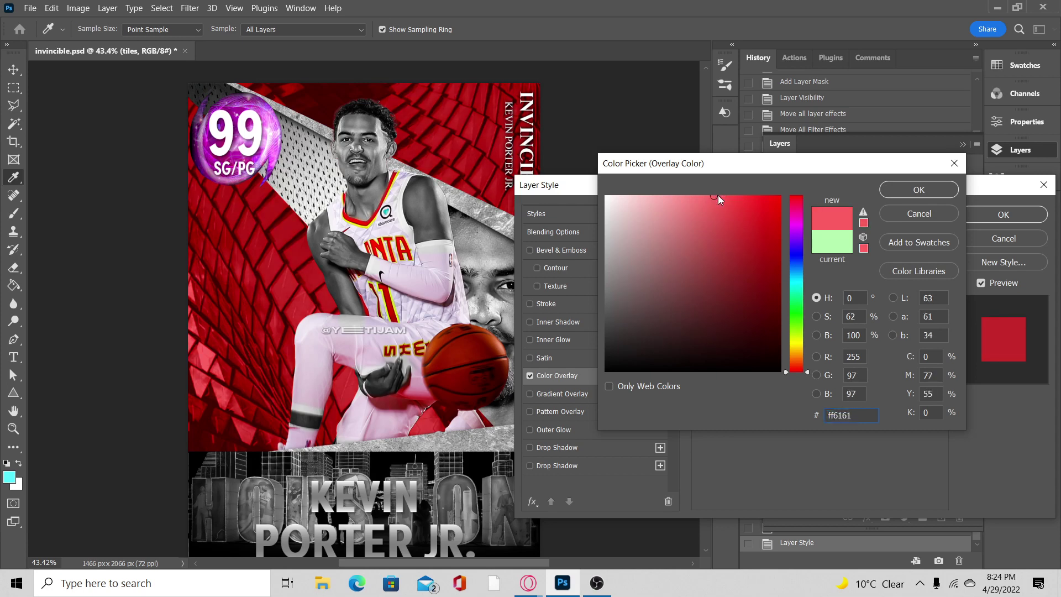
{"action": "left_click", "coordinate": [893, 194]}
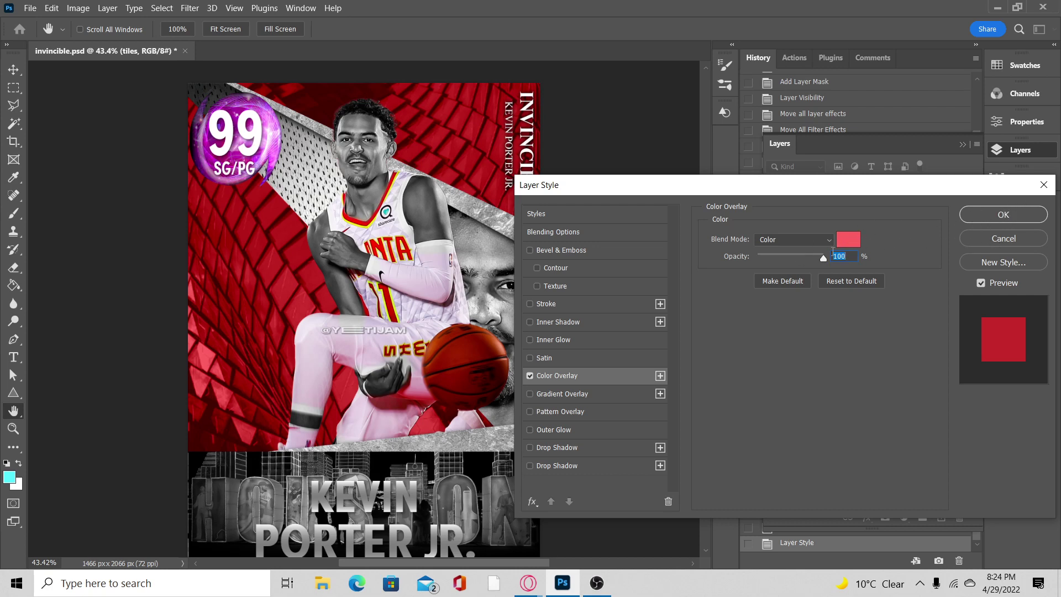
{"action": "left_click", "coordinate": [851, 241]}
{"action": "left_click", "coordinate": [905, 191]}
{"action": "left_click", "coordinate": [1017, 215]}
{"action": "scroll", "coordinate": [434, 326], "scroll_direction": "down", "scroll_amount": 2}
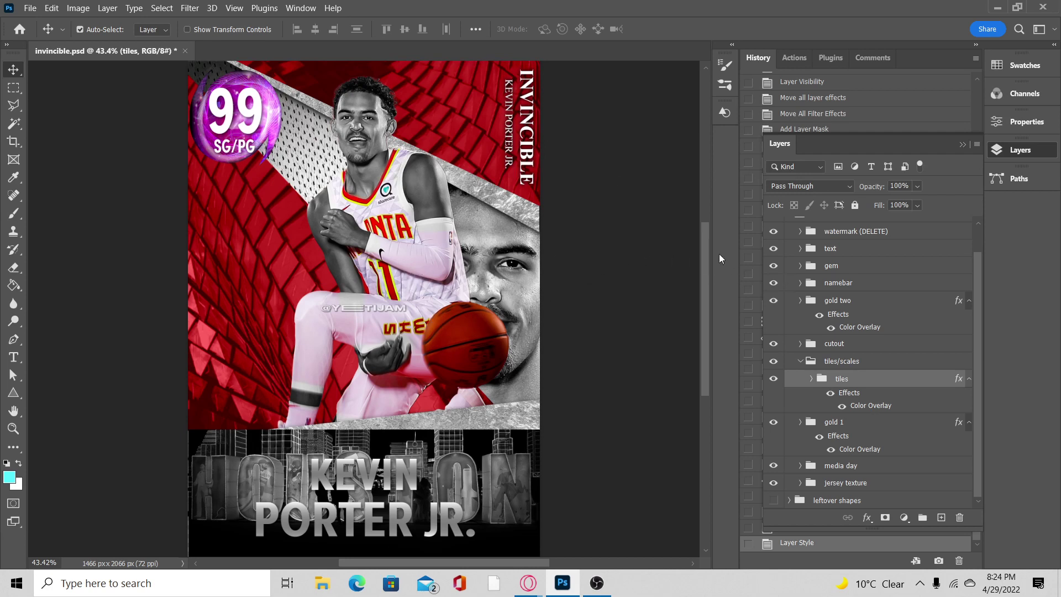
{"action": "left_click", "coordinate": [595, 579]}
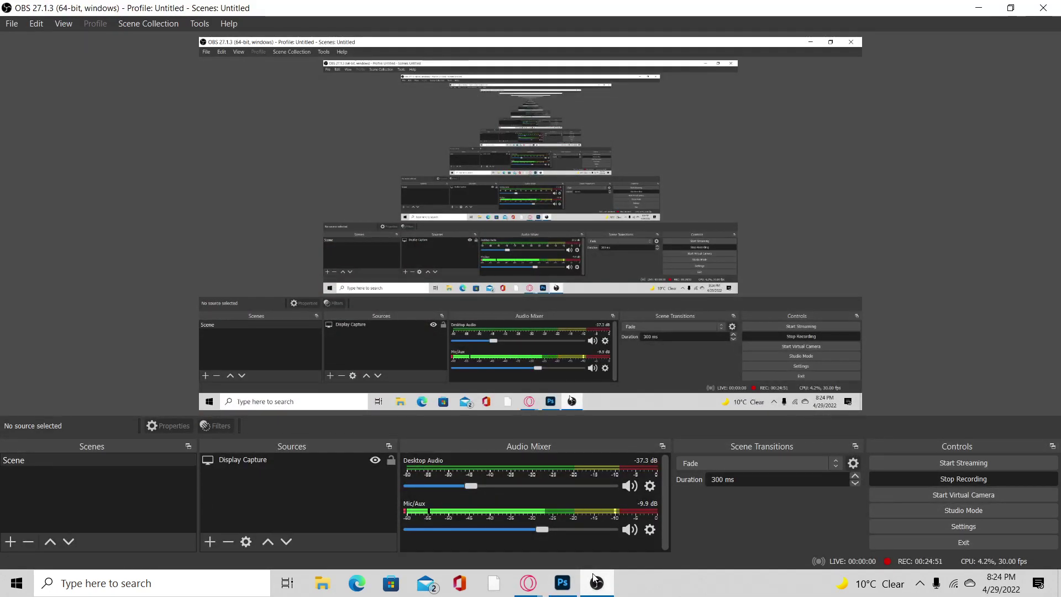
{"action": "left_click", "coordinate": [595, 582]}
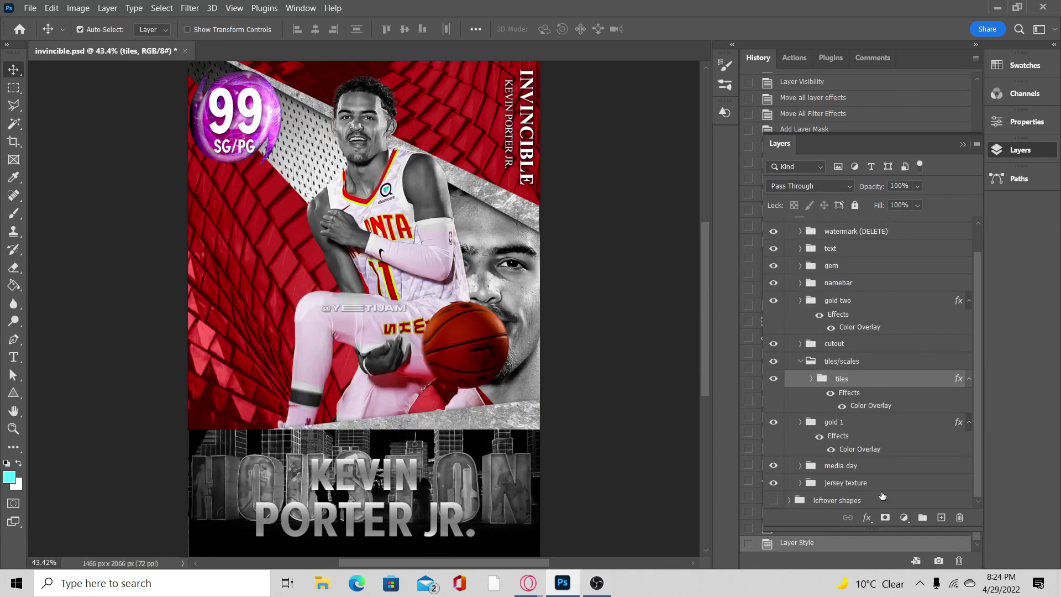
Expand the media day group and hide its existing portrait layer, My project (6).
{"action": "left_click", "coordinate": [806, 469]}
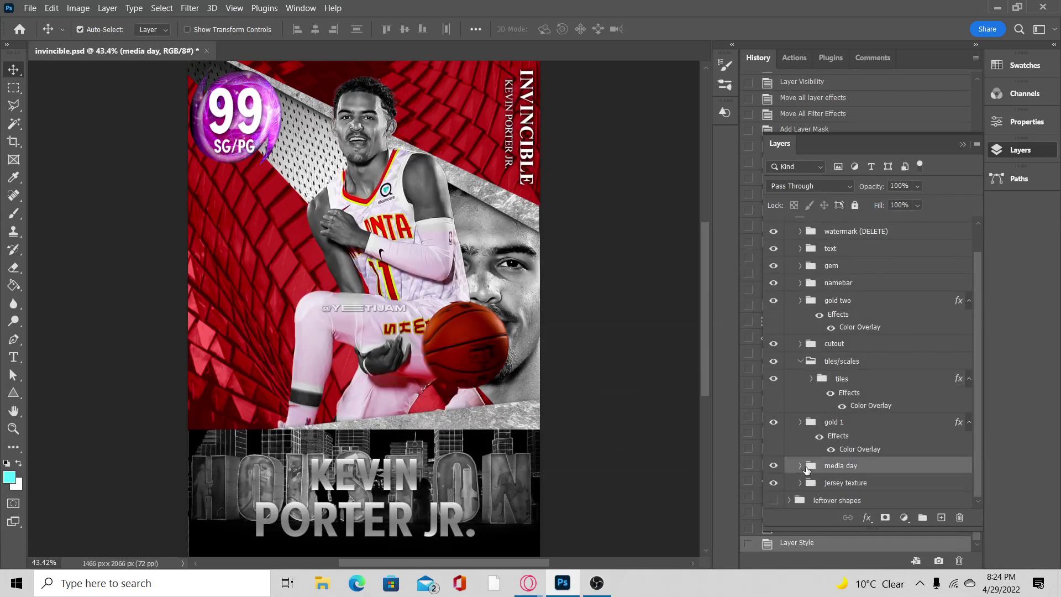
{"action": "left_click", "coordinate": [800, 344]}
{"action": "scroll", "coordinate": [883, 338], "scroll_direction": "down", "scroll_amount": 2}
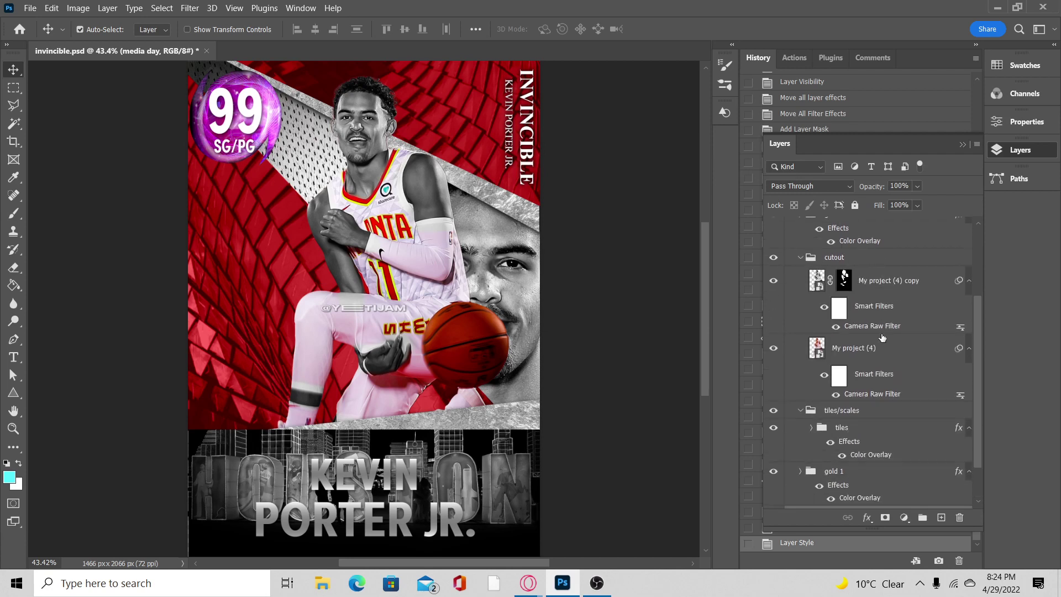
{"action": "left_click", "coordinate": [801, 257]}
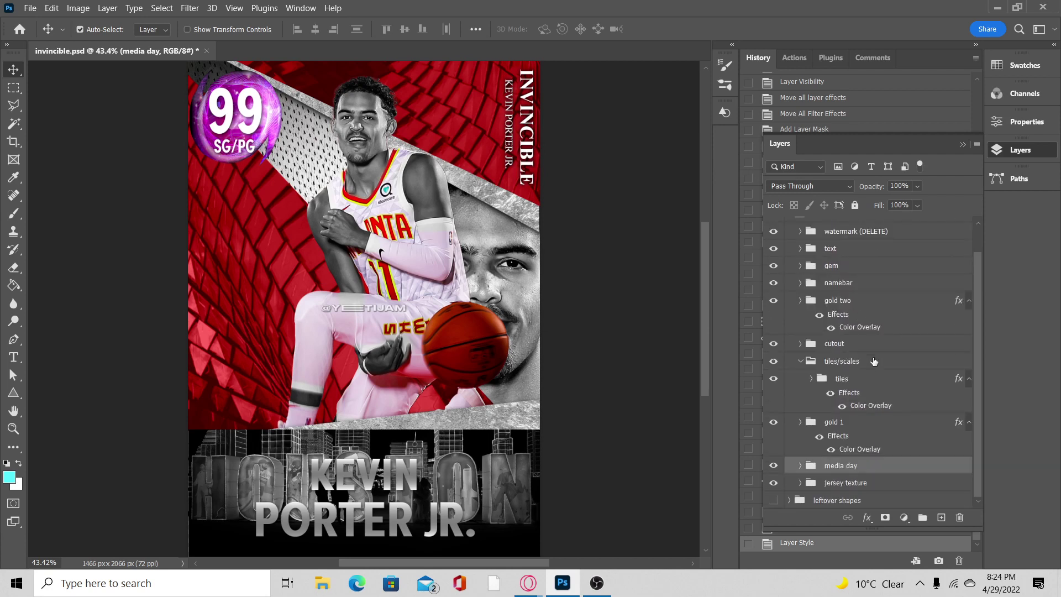
{"action": "left_click", "coordinate": [801, 466]}
{"action": "scroll", "coordinate": [802, 442], "scroll_direction": "down", "scroll_amount": 2}
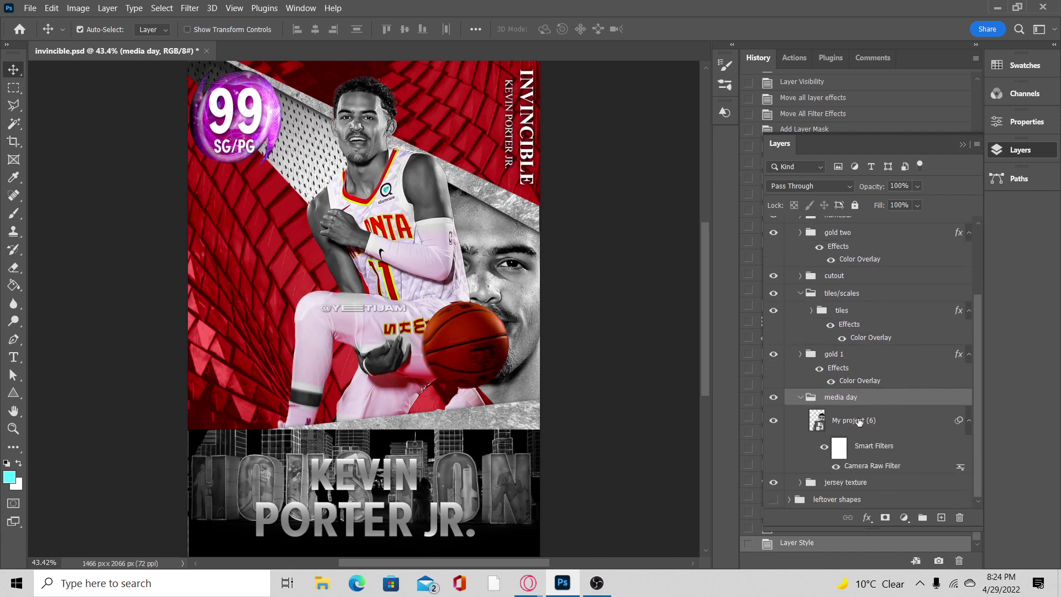
{"action": "left_click", "coordinate": [804, 428]}
{"action": "left_click", "coordinate": [773, 421]}
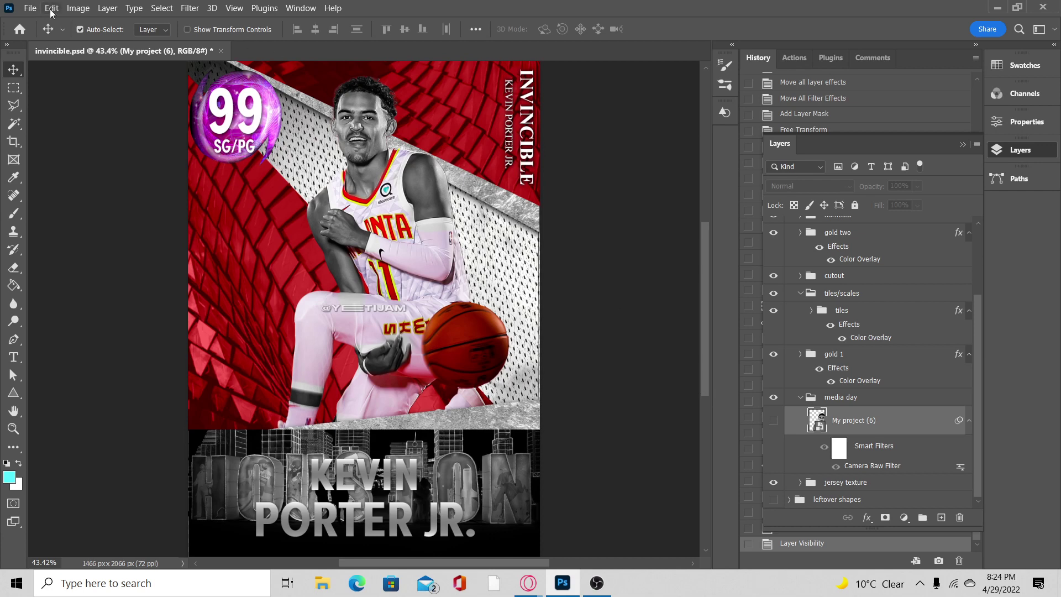
Place the kpj media day image from Downloads as an embedded object in the media day group.
{"action": "left_click", "coordinate": [30, 8]}
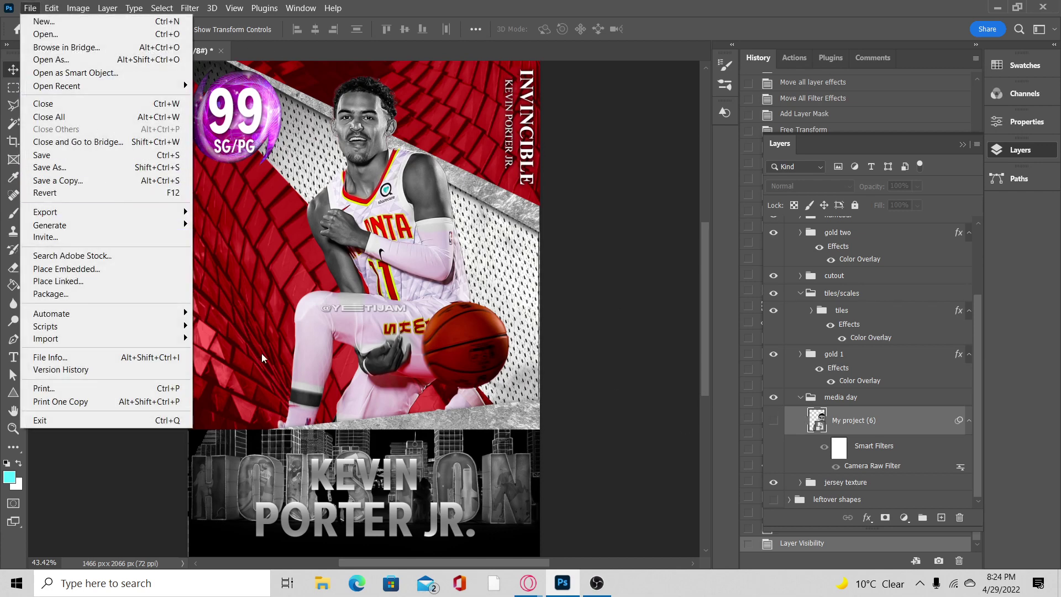
{"action": "left_click", "coordinate": [115, 270]}
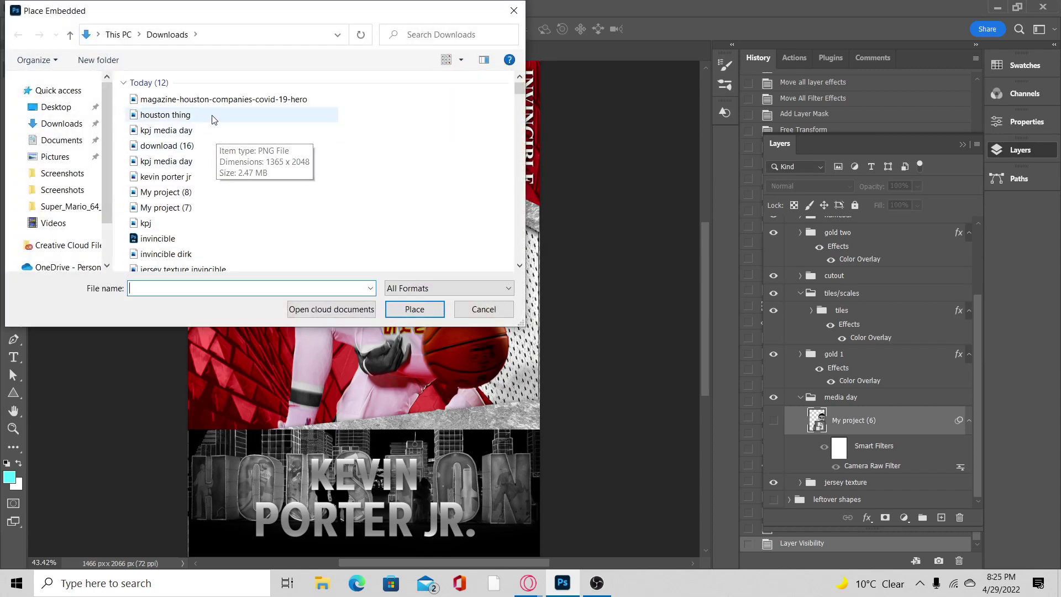
{"action": "left_click", "coordinate": [180, 138]}
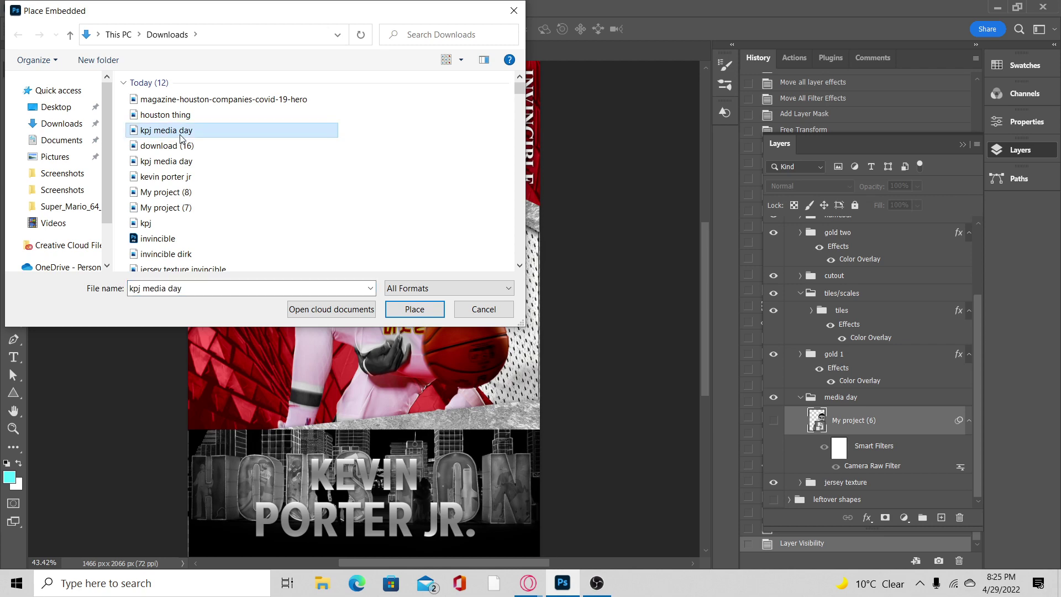
{"action": "double_click", "coordinate": [180, 137]}
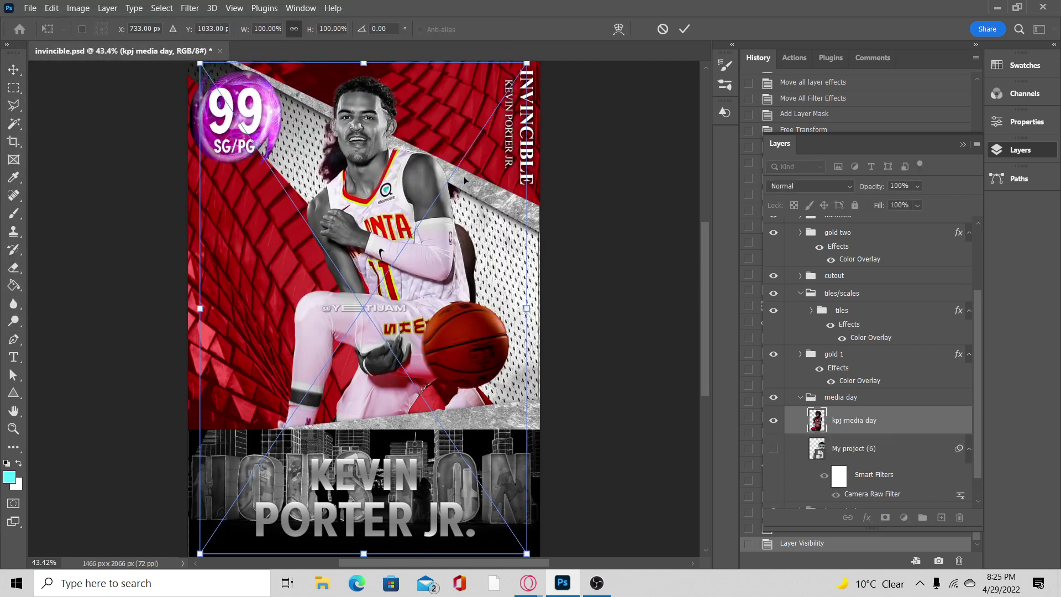
Enlarge and reposition the kpj media day image so the face fills the gap beside the player cutout, and apply the transform.
{"action": "left_click_drag", "start_coordinate": [467, 258], "coordinate": [605, 378]}
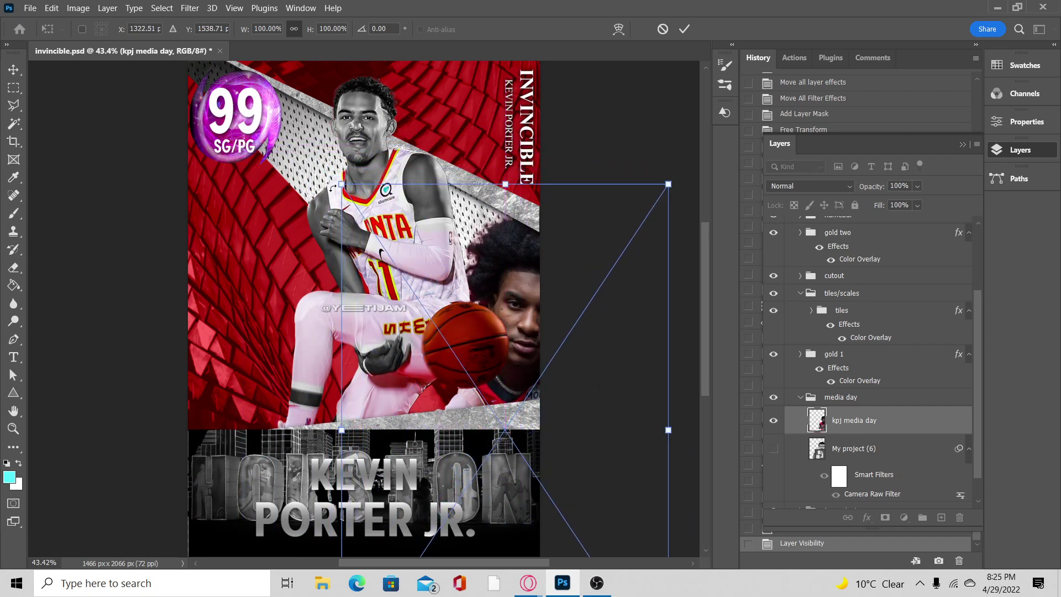
{"action": "left_click_drag", "start_coordinate": [338, 185], "coordinate": [119, 44]}
{"action": "left_click_drag", "start_coordinate": [509, 296], "coordinate": [543, 432]}
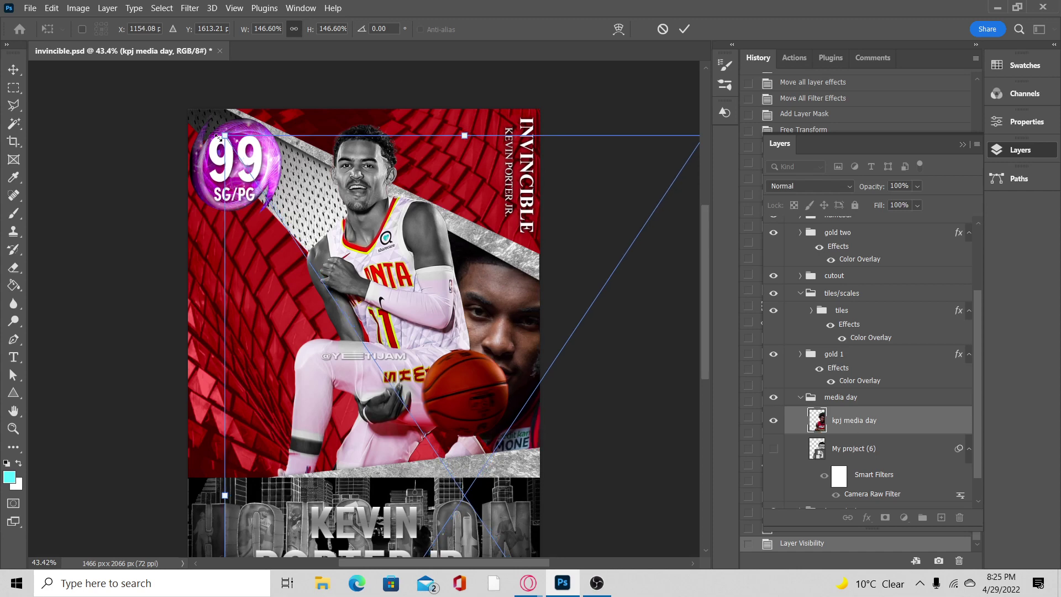
{"action": "left_click_drag", "start_coordinate": [217, 131], "coordinate": [172, 65]}
{"action": "left_click_drag", "start_coordinate": [494, 302], "coordinate": [497, 341]}
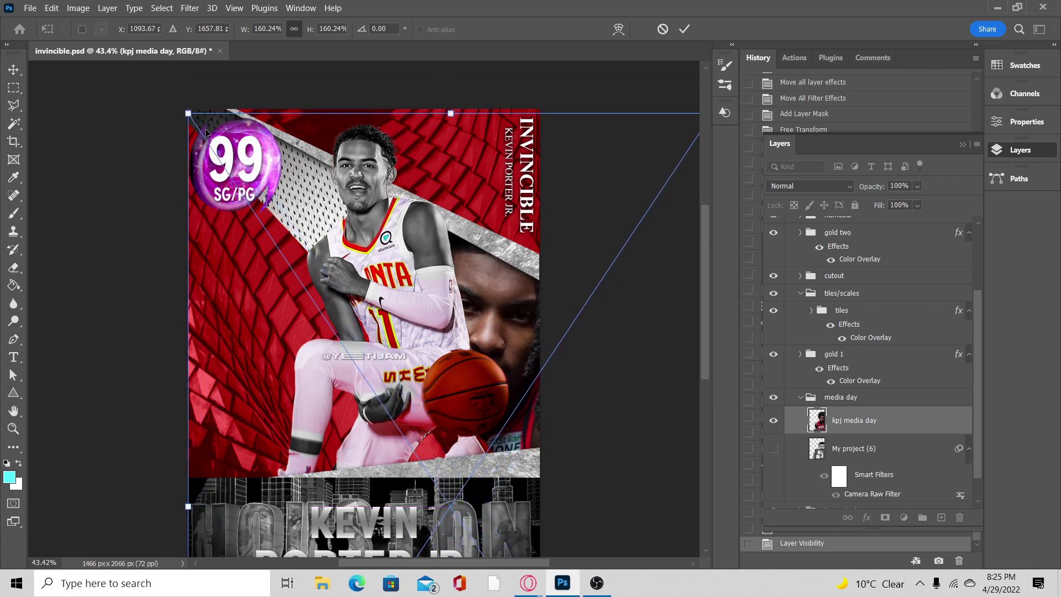
{"action": "left_click_drag", "start_coordinate": [551, 105], "coordinate": [487, 90]}
{"action": "left_click_drag", "start_coordinate": [492, 304], "coordinate": [533, 309]}
{"action": "left_click", "coordinate": [685, 29]}
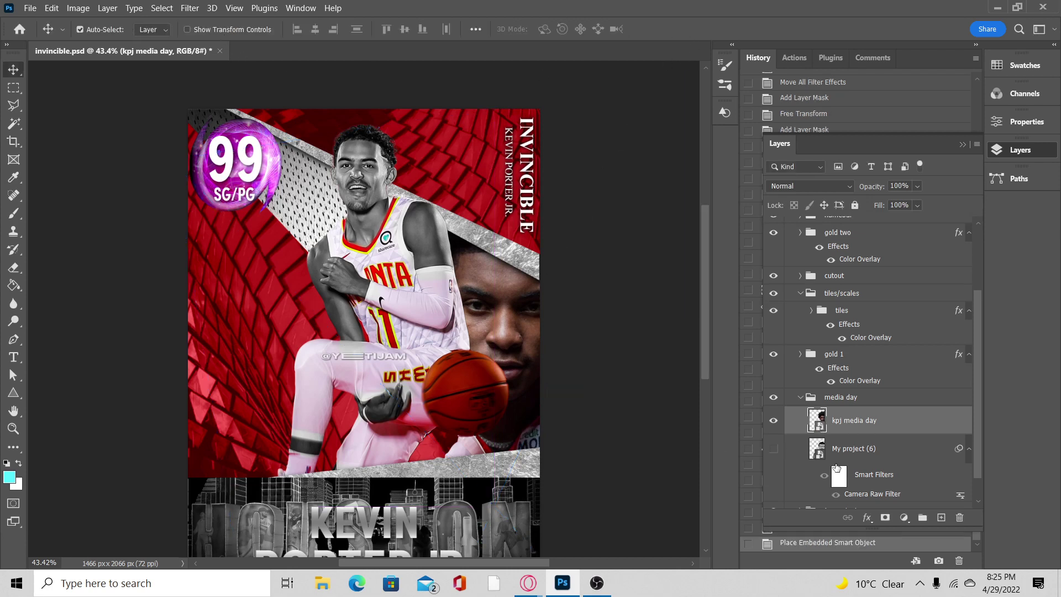
Temporarily move the My project (6) portrait above kpj media day and show it for comparison, and undo both changes.
{"action": "left_click_drag", "start_coordinate": [837, 466], "coordinate": [774, 430]}
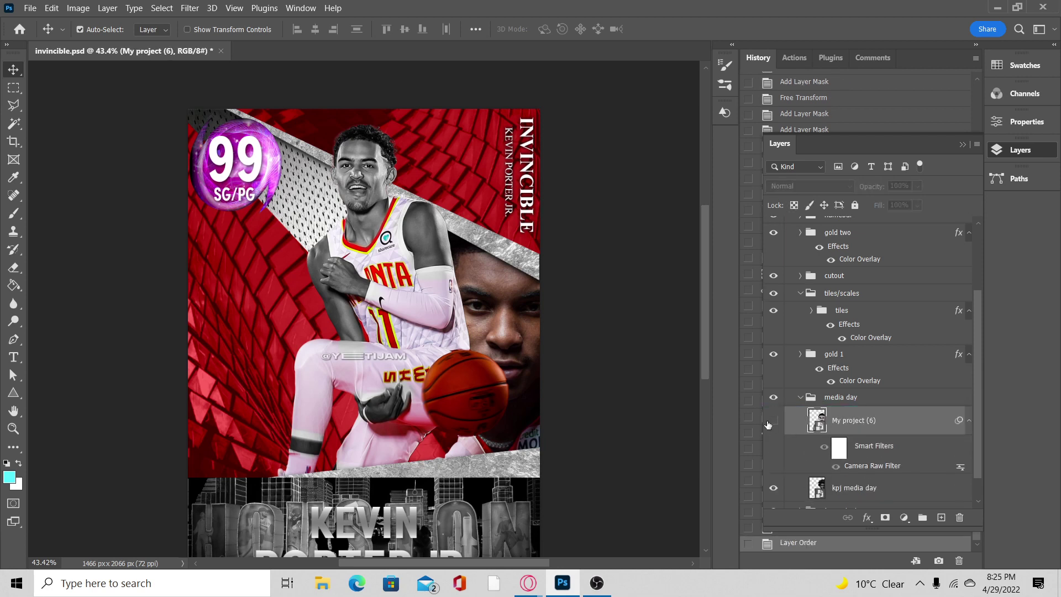
{"action": "left_click", "coordinate": [768, 422]}
{"action": "key", "text": "ctrl+z"}
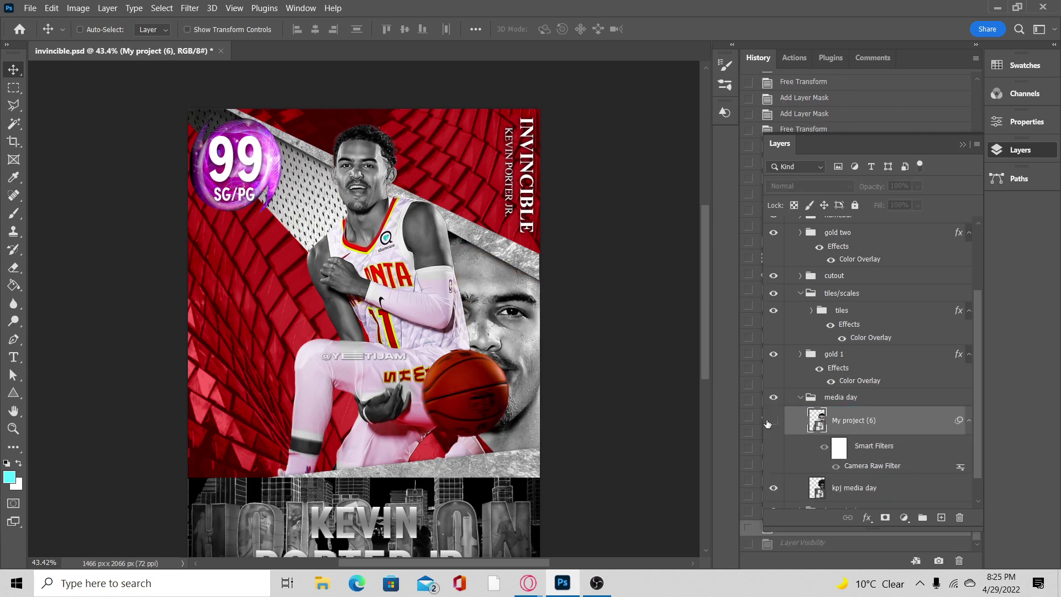
{"action": "key", "text": "ctrl+z"}
Enable transform controls on the kpj media day layer, scale it to about 168.73% and rotate it about -9.09°.
{"action": "left_click", "coordinate": [80, 29]}
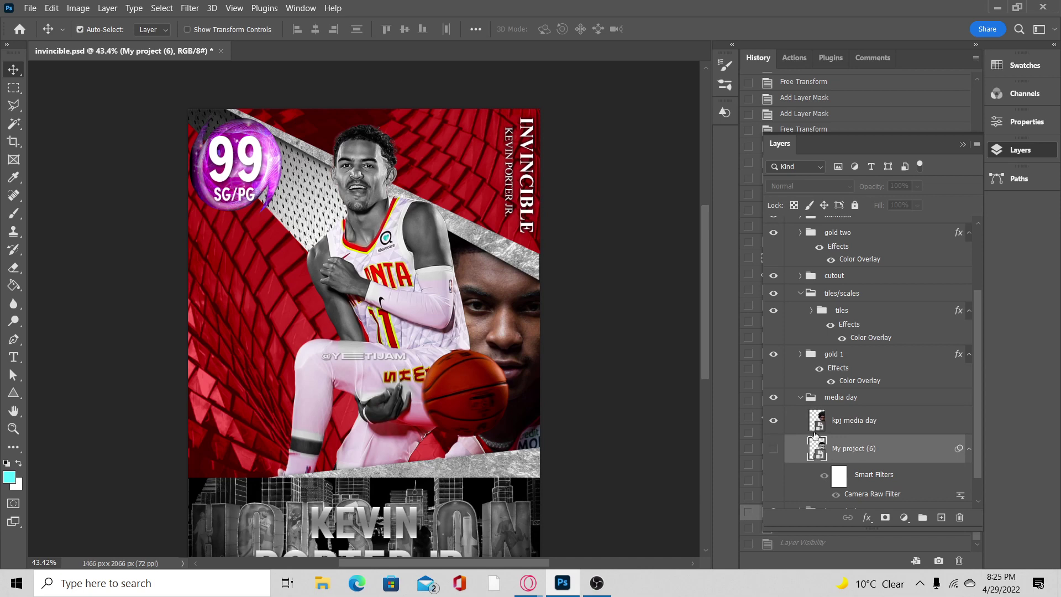
{"action": "left_click", "coordinate": [514, 329]}
{"action": "left_click", "coordinate": [188, 29]}
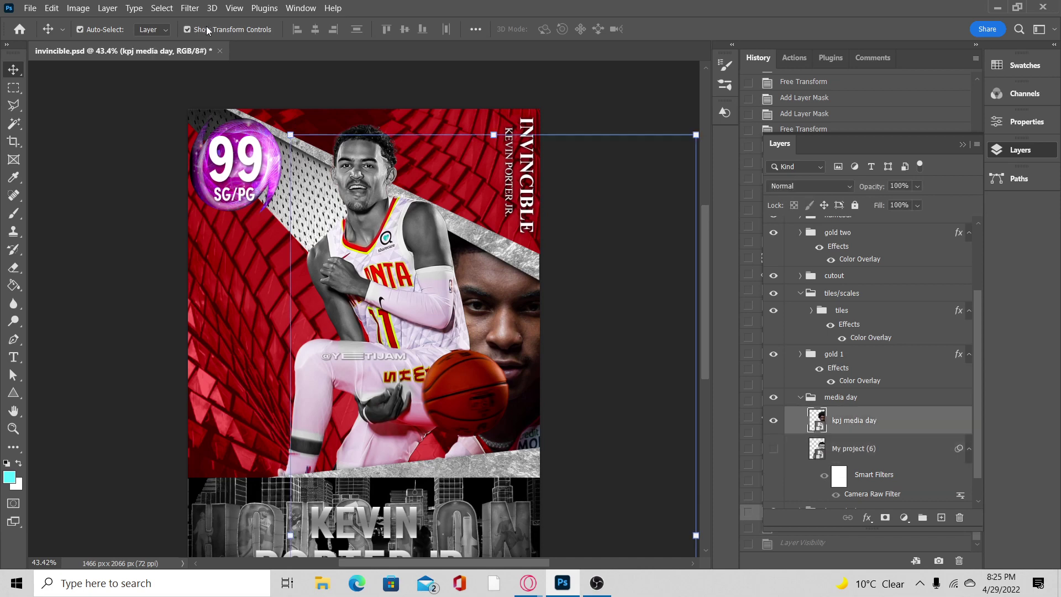
{"action": "scroll", "coordinate": [441, 279], "scroll_direction": "down", "scroll_amount": 10}
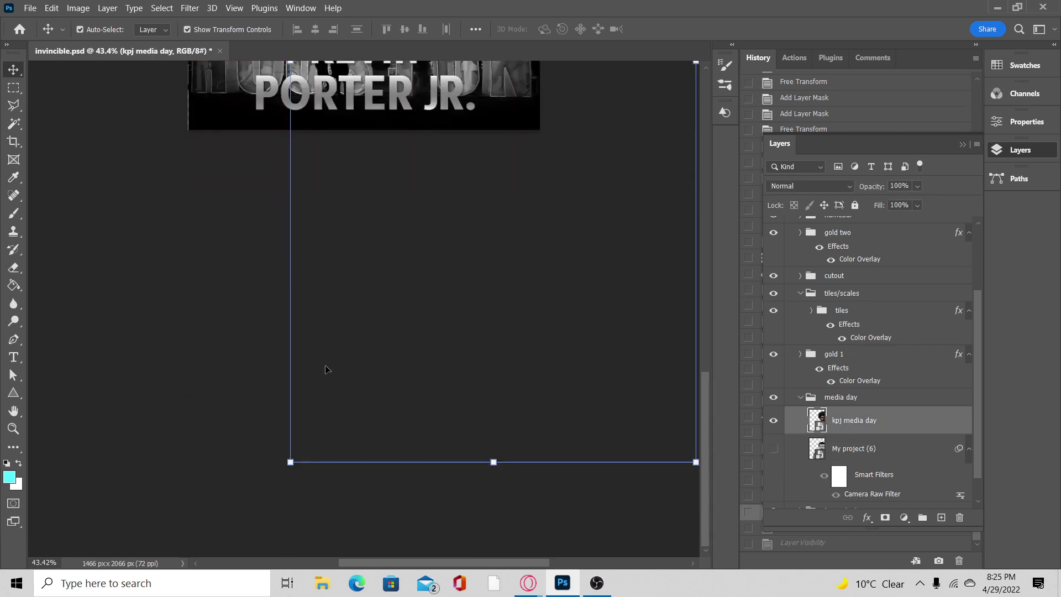
{"action": "left_click_drag", "start_coordinate": [296, 464], "coordinate": [245, 495]}
{"action": "scroll", "coordinate": [486, 348], "scroll_direction": "up", "scroll_amount": 3}
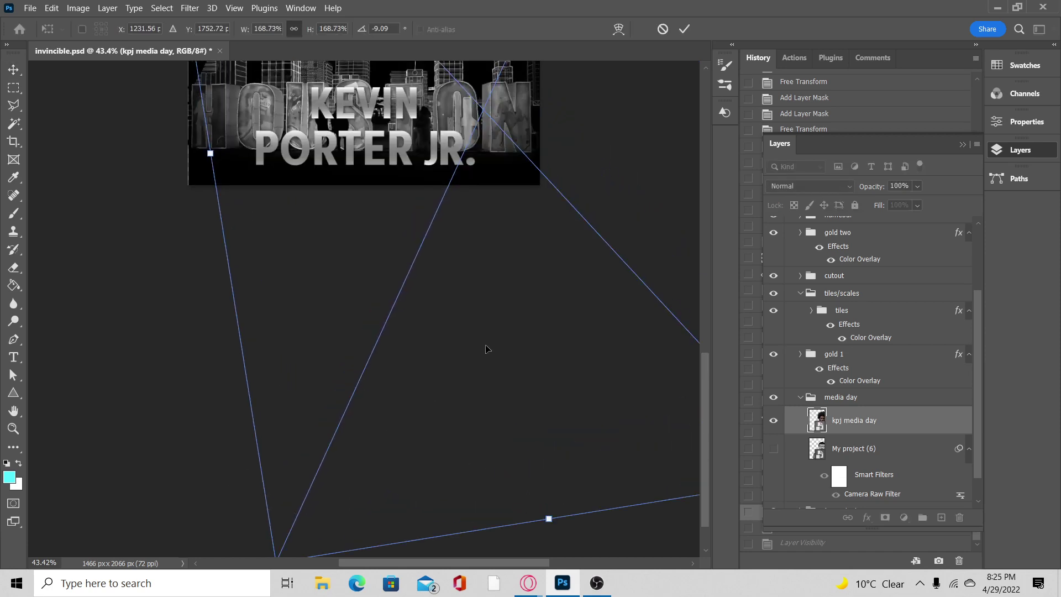
{"action": "scroll", "coordinate": [486, 354], "scroll_direction": "up", "scroll_amount": 10}
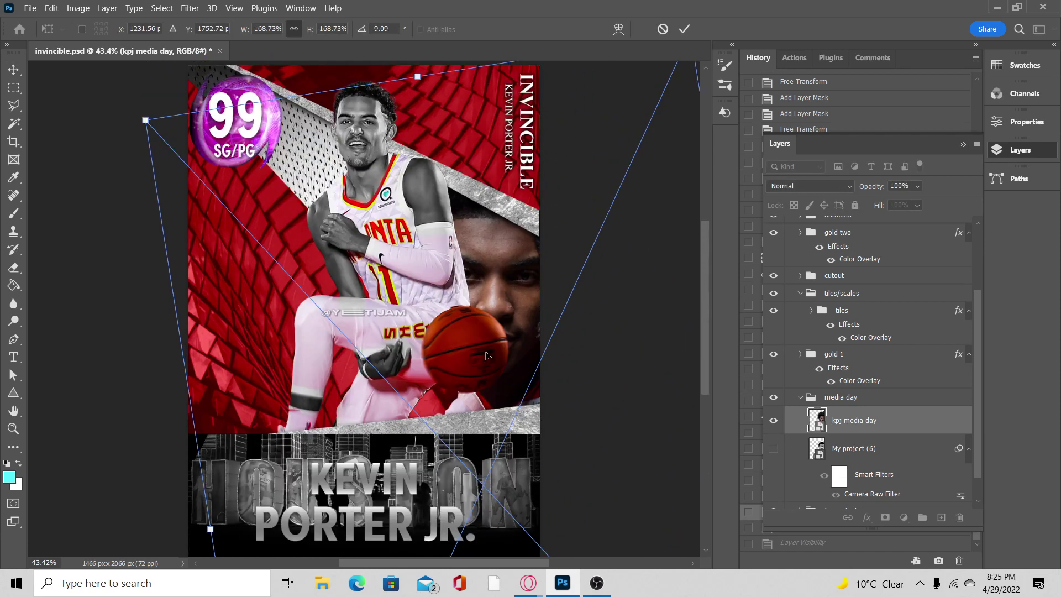
Enlarge the kpj media day image to about 176.39%, reposition its face beside the cutout above the basketball, and apply the transform.
{"action": "left_click_drag", "start_coordinate": [143, 189], "coordinate": [116, 149]}
{"action": "left_click_drag", "start_coordinate": [514, 335], "coordinate": [536, 343]}
{"action": "left_click_drag", "start_coordinate": [521, 298], "coordinate": [517, 292]}
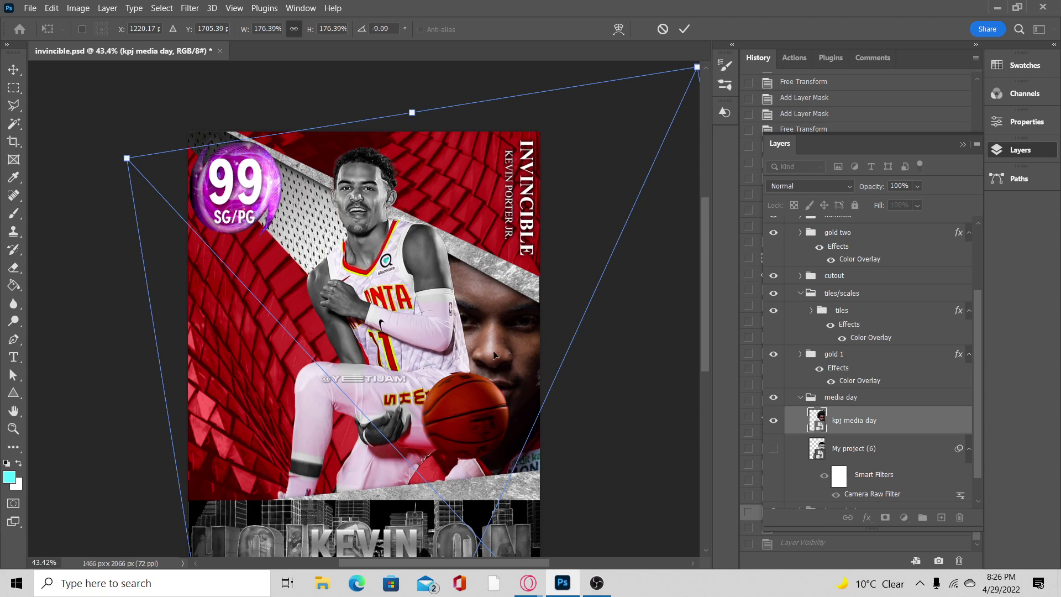
{"action": "left_click", "coordinate": [690, 30]}
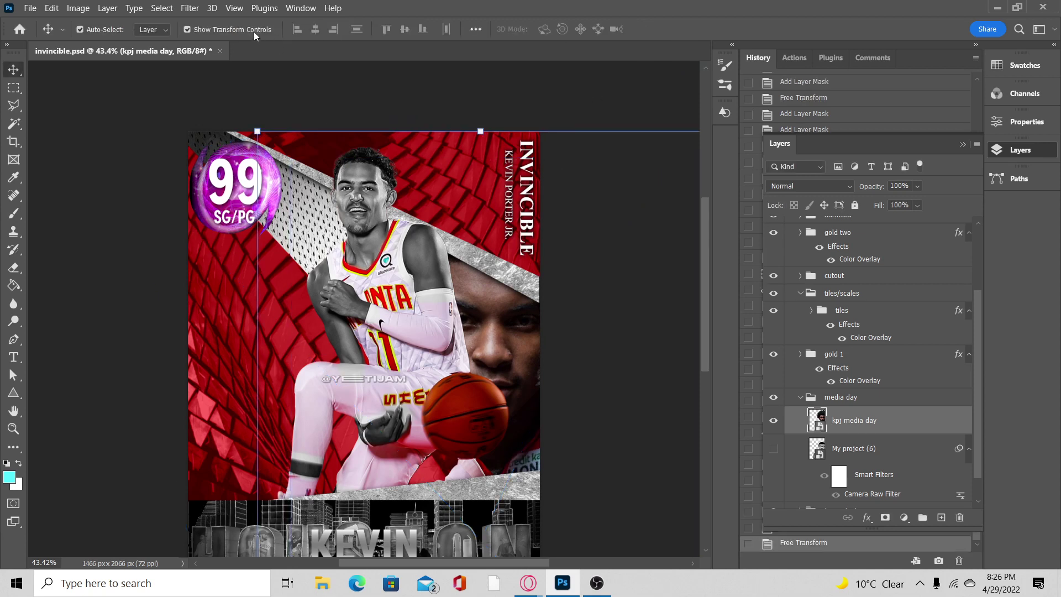
{"action": "key", "text": "ctrl+minus"}
{"action": "key", "text": "ctrl+minus"}
{"action": "key", "text": "ctrl+minus"}
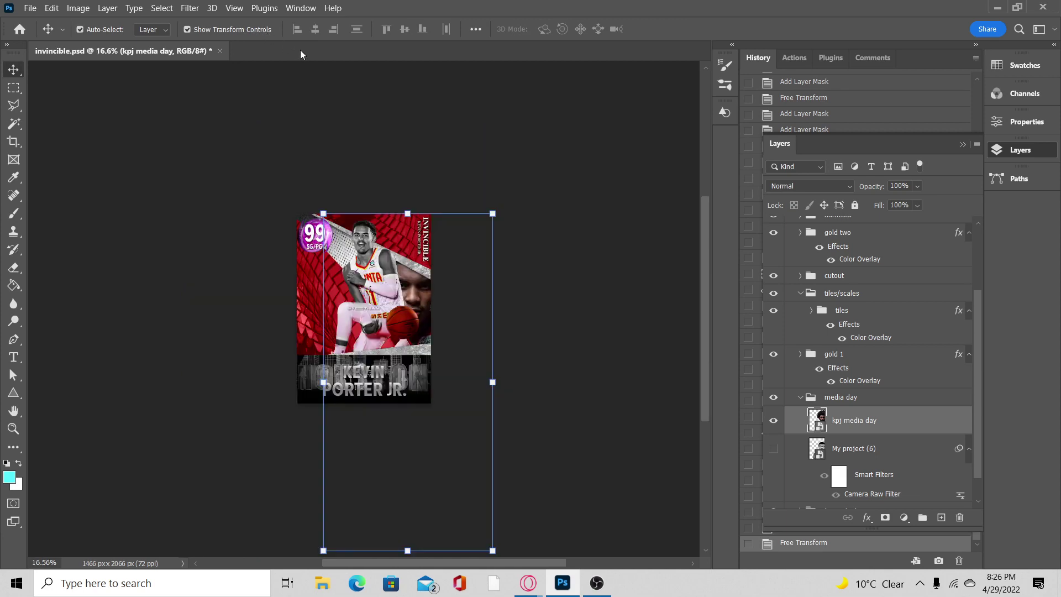
{"action": "left_click", "coordinate": [409, 131]}
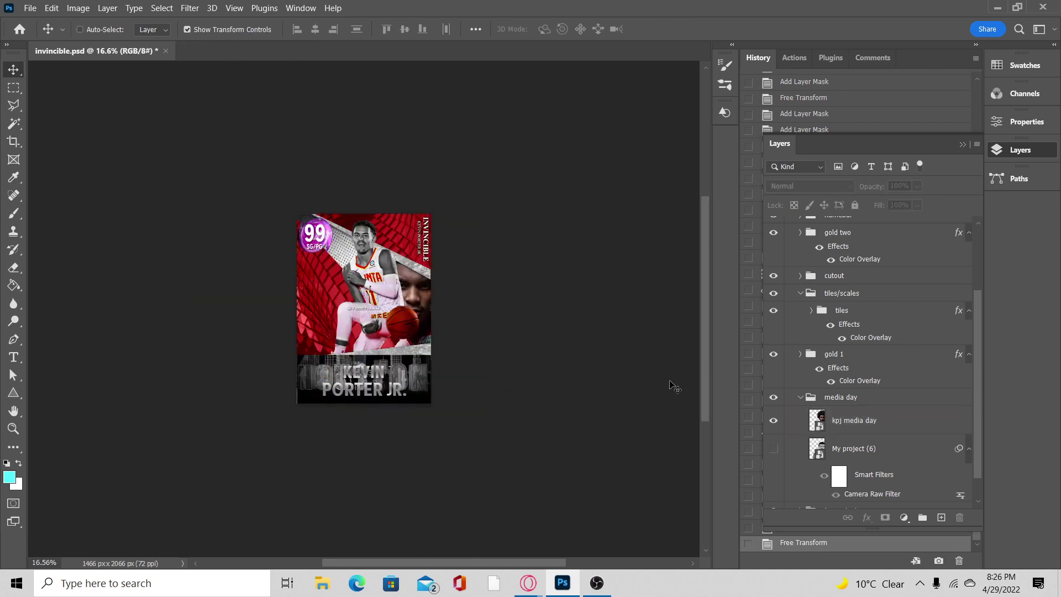
{"action": "key", "text": "ctrl+plus"}
{"action": "key", "text": "ctrl+plus"}
{"action": "key", "text": "ctrl+plus"}
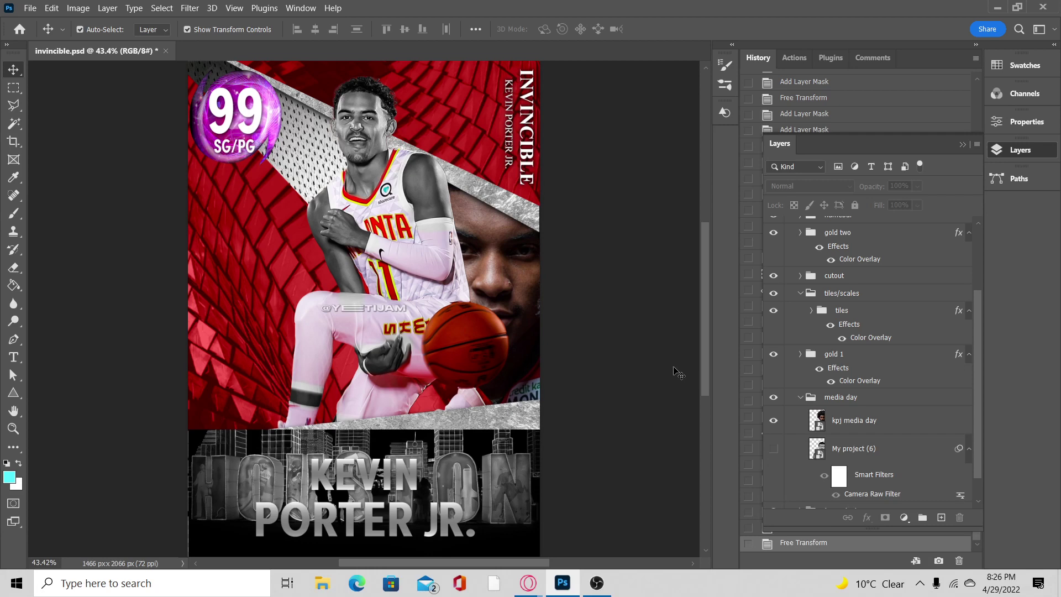
Try adding a layer mask to the kpj media day layer and undo it.
{"action": "left_click", "coordinate": [884, 414]}
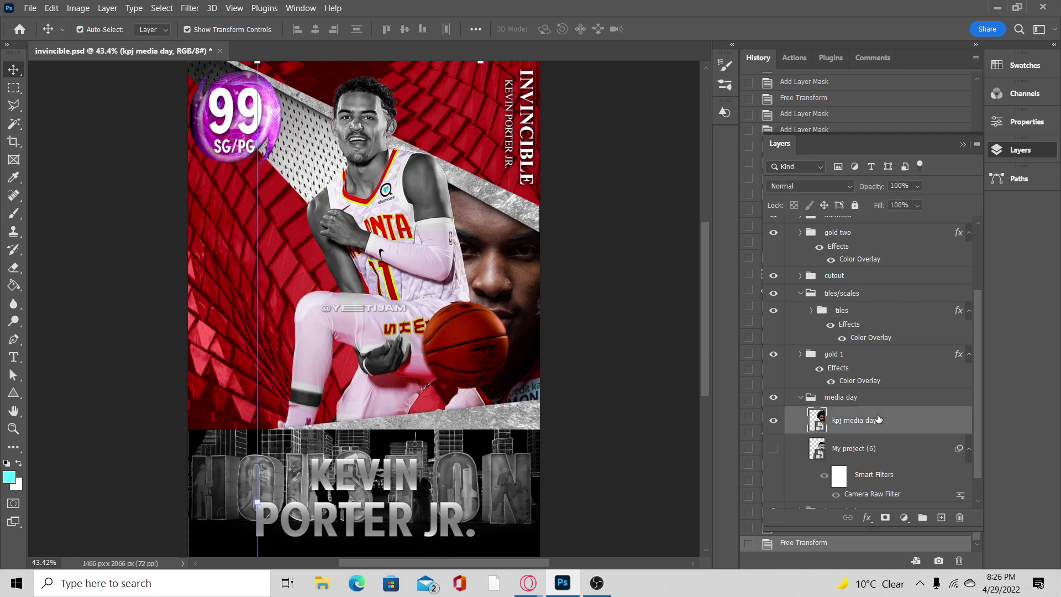
{"action": "right_click", "coordinate": [888, 409]}
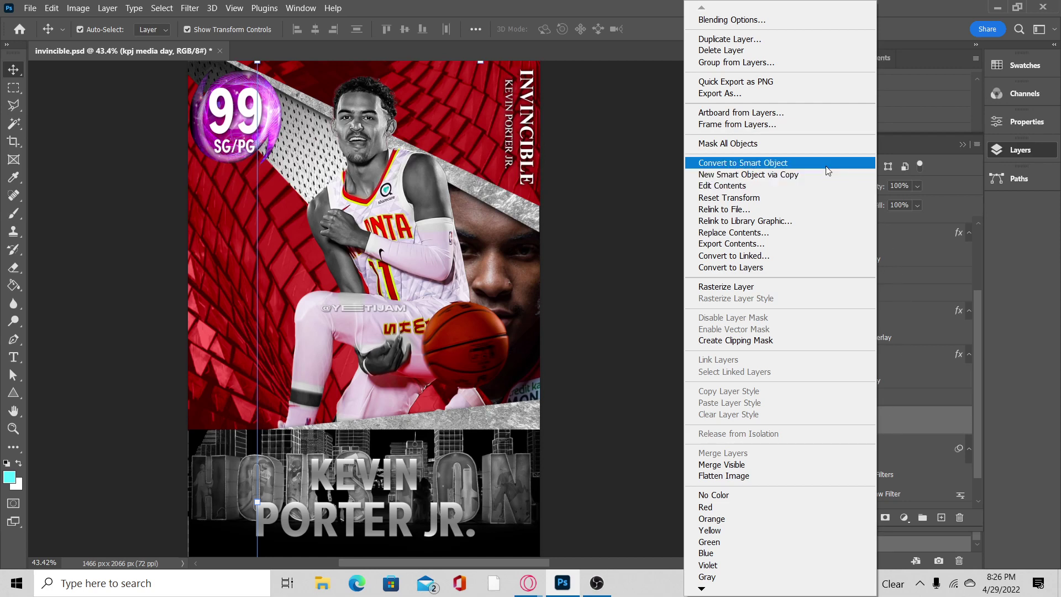
{"action": "left_click", "coordinate": [927, 416]}
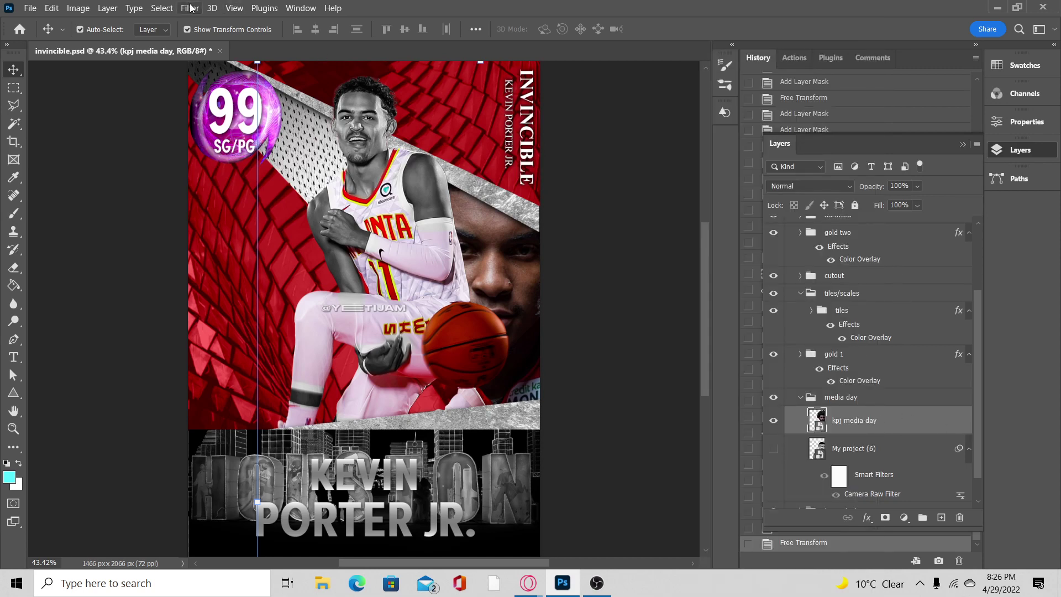
{"action": "left_click", "coordinate": [882, 518]}
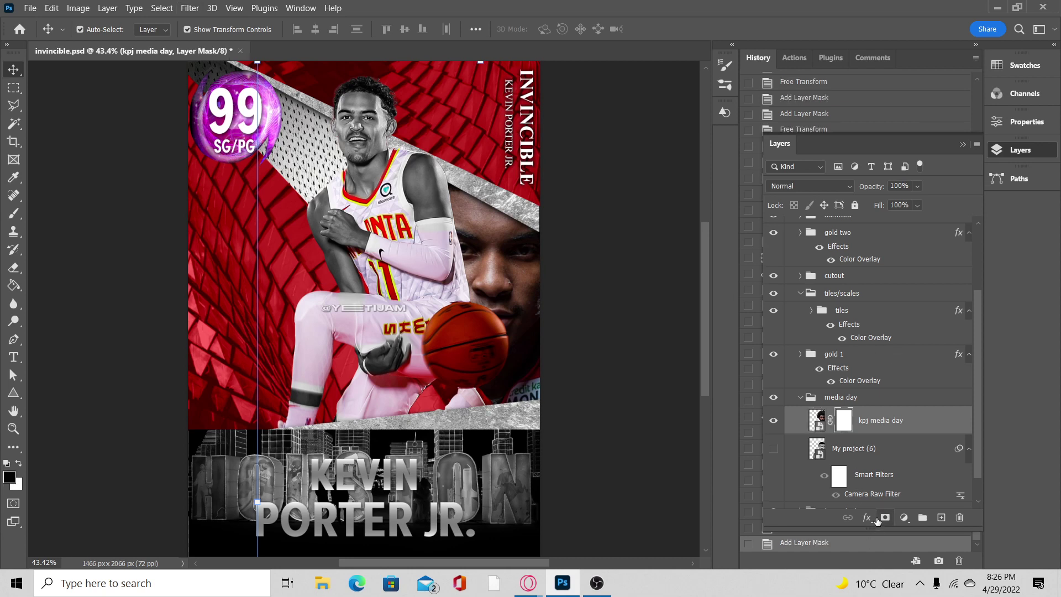
{"action": "key", "text": "ctrl+z"}
Add a Color Overlay to the kpj media day layer with Saturation blend mode and white #ffffff, and apply the layer style.
{"action": "left_click", "coordinate": [866, 518]}
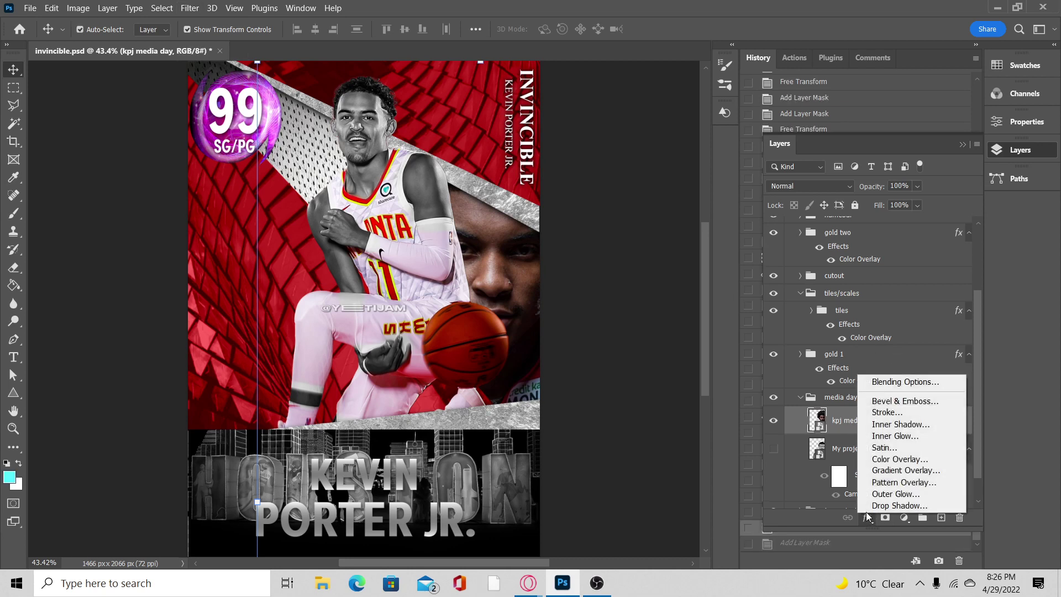
{"action": "double_click", "coordinate": [928, 328]}
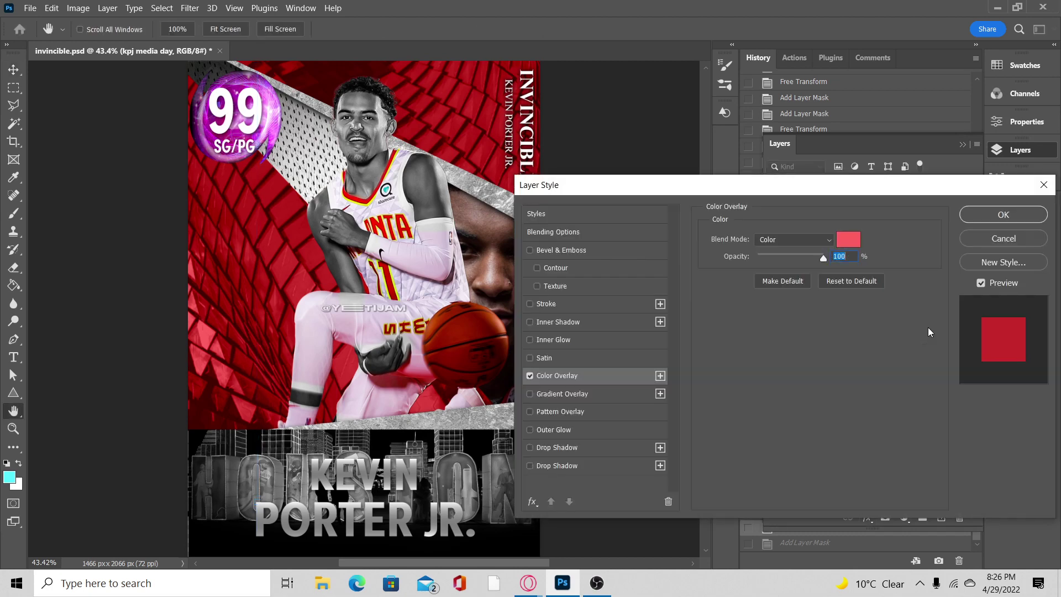
{"action": "left_click", "coordinate": [813, 235]}
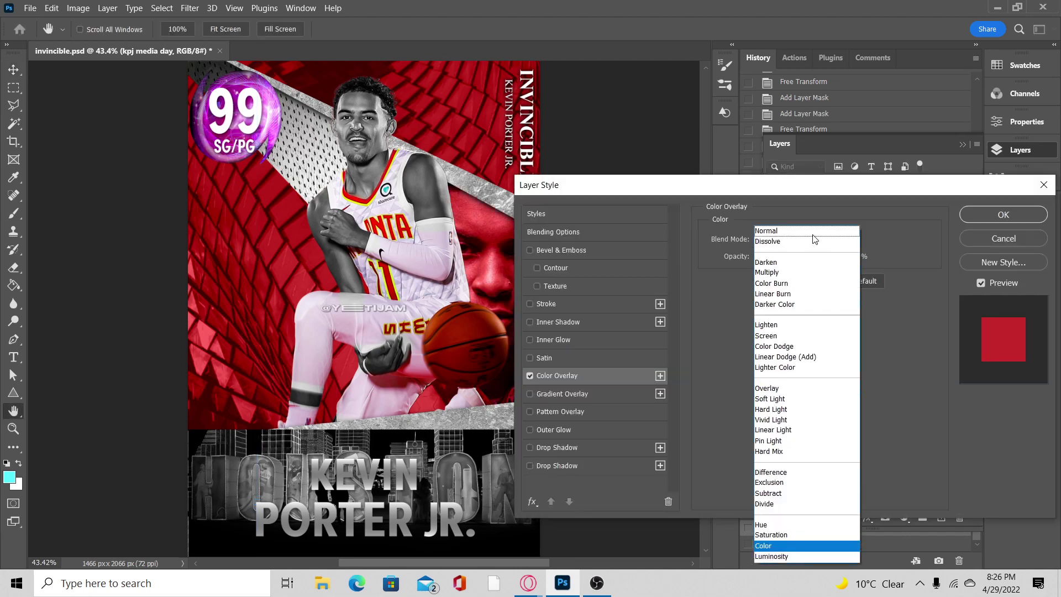
{"action": "left_click", "coordinate": [799, 532]}
{"action": "left_click", "coordinate": [848, 239]}
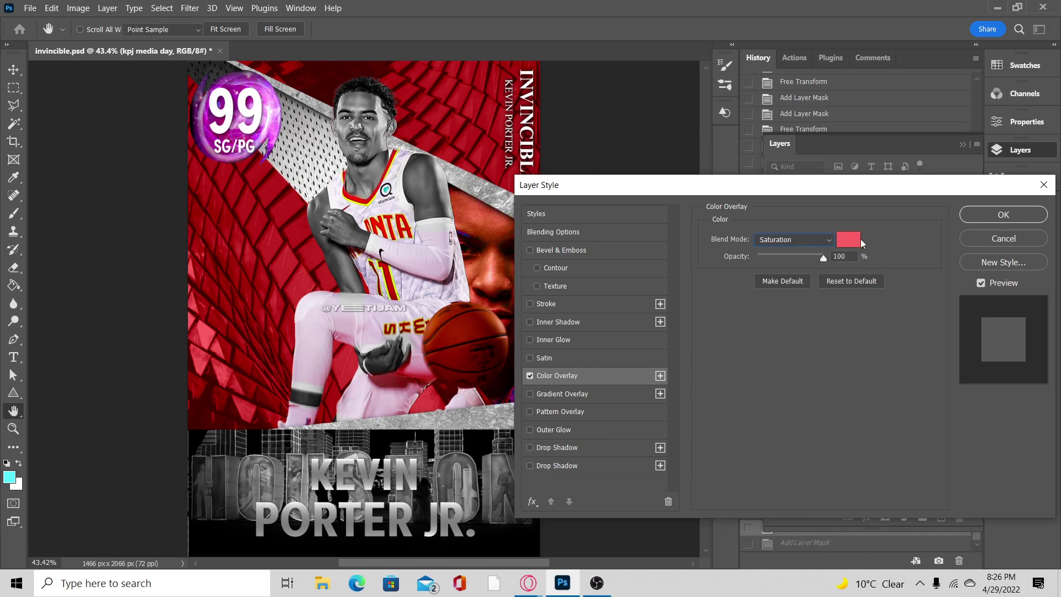
{"action": "left_click", "coordinate": [534, 128]}
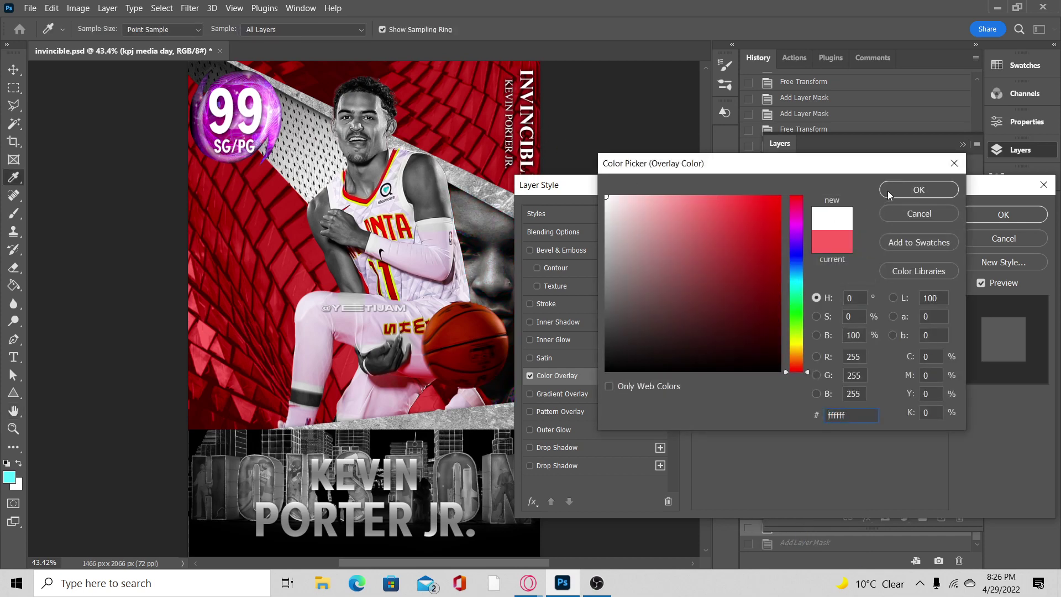
{"action": "left_click", "coordinate": [888, 191]}
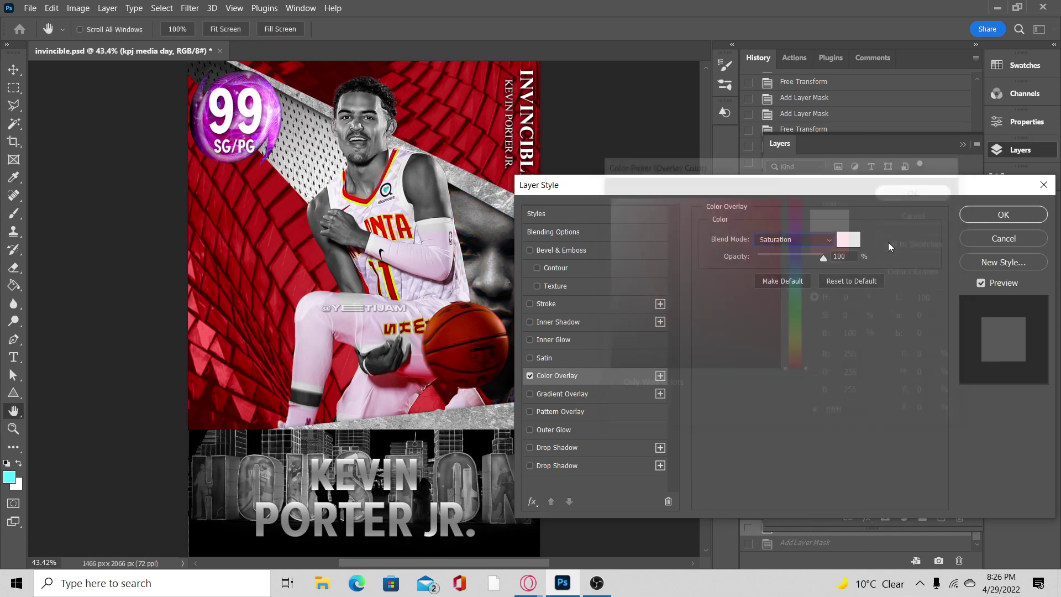
{"action": "left_click", "coordinate": [988, 216]}
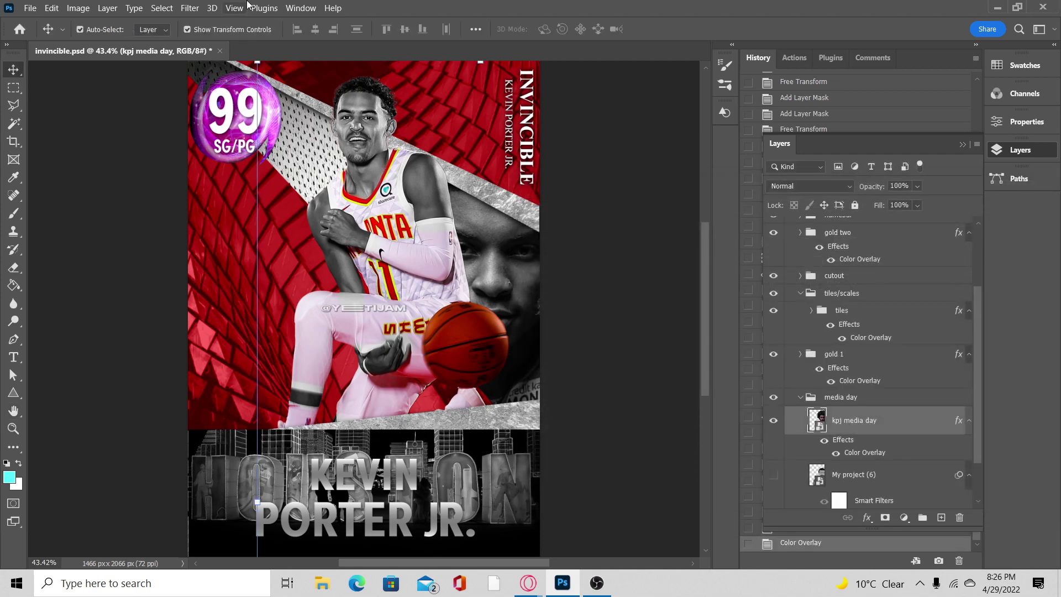
Open the Camera Raw Filter on the kpj media day layer and set Saturation to -100.
{"action": "left_click", "coordinate": [197, 8]}
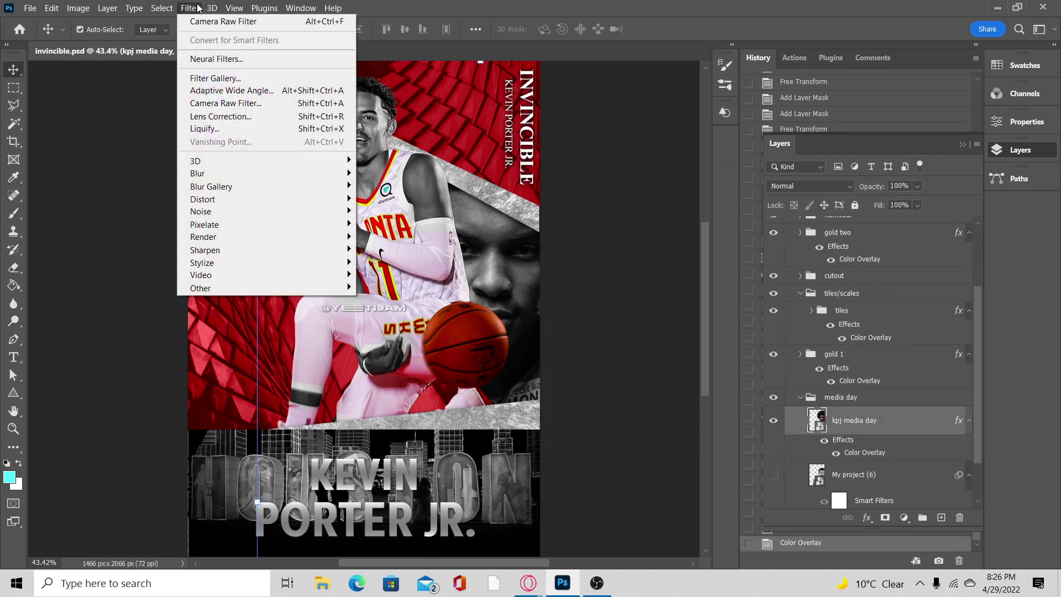
{"action": "left_click", "coordinate": [221, 22]}
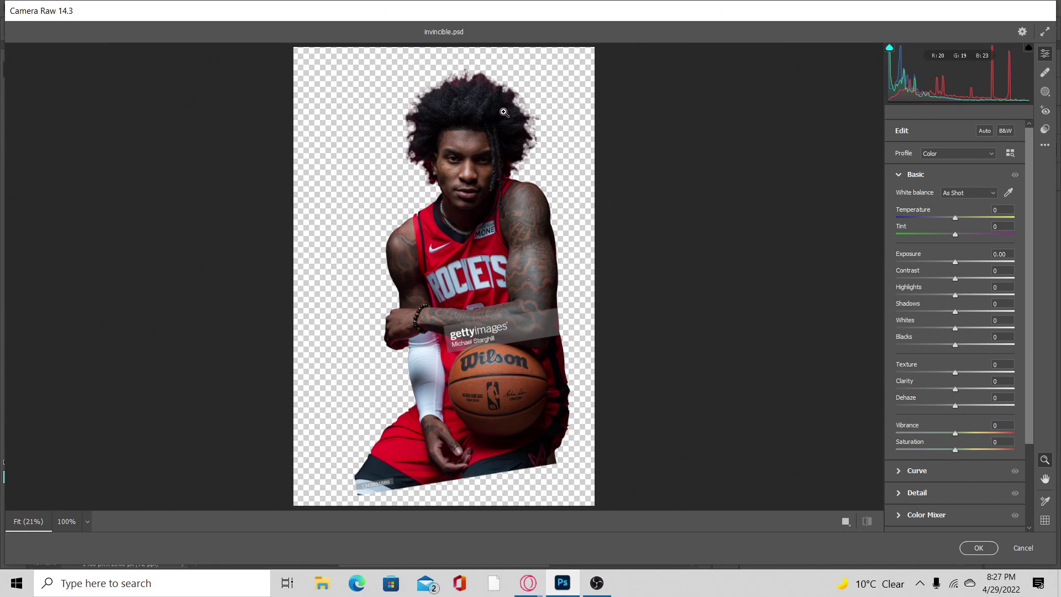
{"action": "left_click", "coordinate": [517, 173]}
{"action": "scroll", "coordinate": [486, 232], "scroll_direction": "down", "scroll_amount": 5}
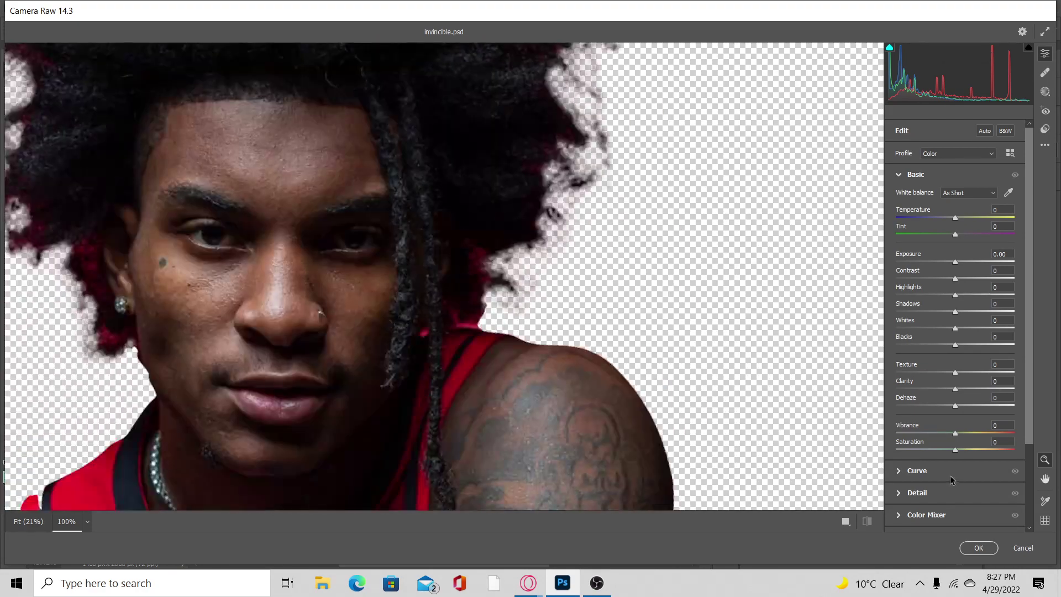
{"action": "left_click_drag", "start_coordinate": [955, 450], "coordinate": [732, 431]}
Set the portrait's Exposure to +0.70, Contrast +14, Highlights +14, Shadows -11, Texture +15 and Clarity +14.
{"action": "left_click", "coordinate": [633, 351]}
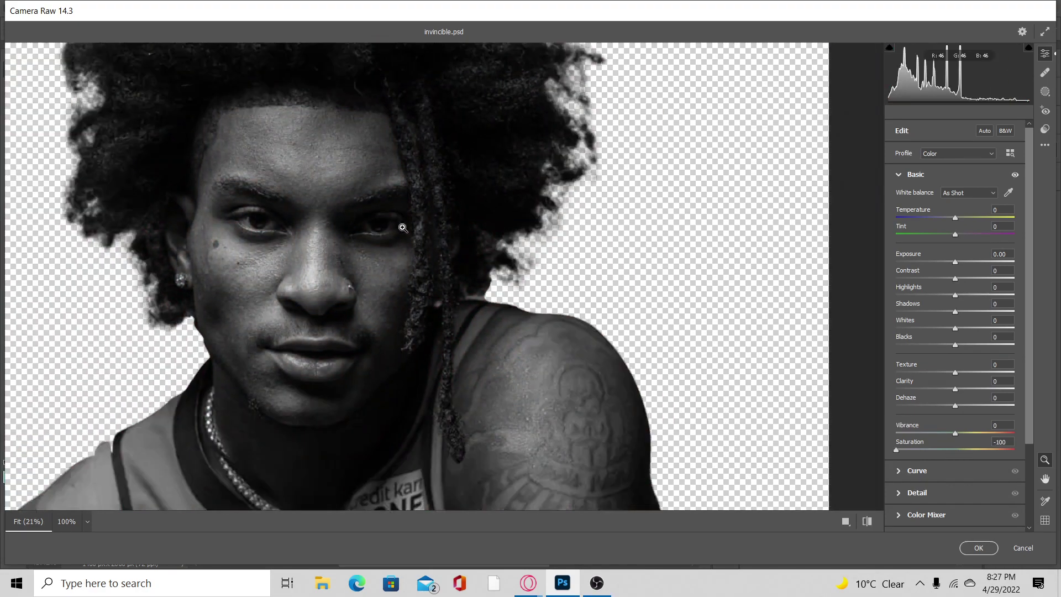
{"action": "scroll", "coordinate": [563, 206], "scroll_direction": "up", "scroll_amount": 2}
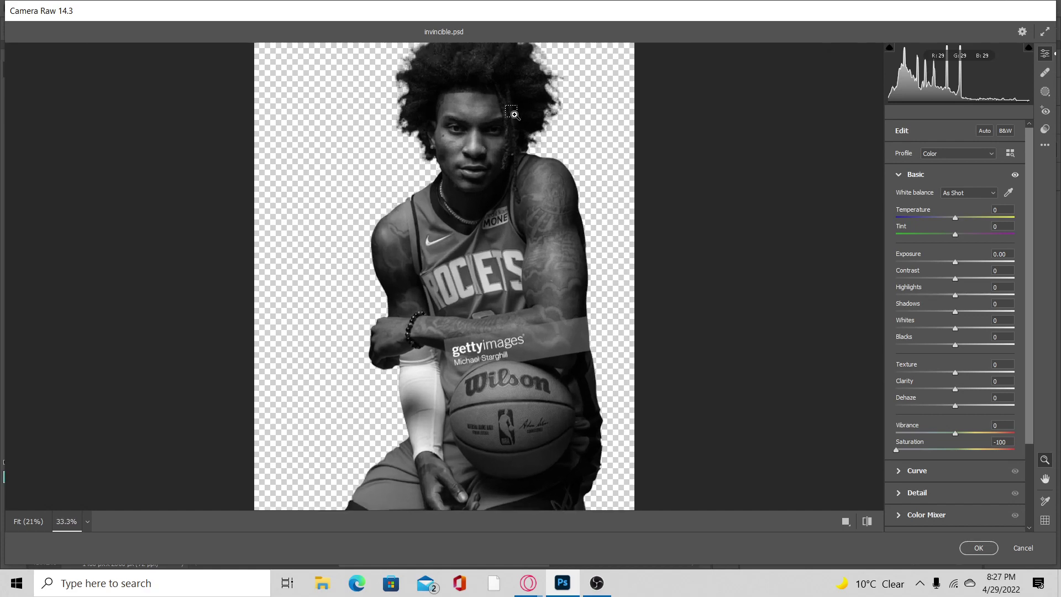
{"action": "scroll", "coordinate": [755, 273], "scroll_direction": "down", "scroll_amount": 4}
{"action": "scroll", "coordinate": [755, 273], "scroll_direction": "up", "scroll_amount": 1}
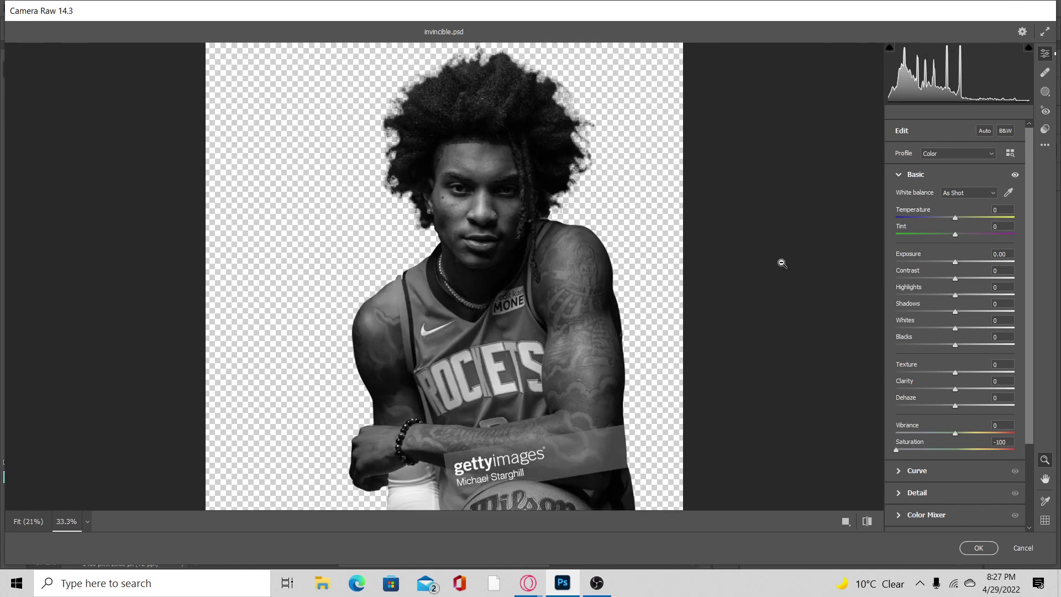
{"action": "left_click_drag", "start_coordinate": [961, 277], "coordinate": [949, 313]}
{"action": "mouse_move", "coordinate": [960, 374]}
{"action": "left_mouse_down"}
{"action": "mouse_move", "coordinate": [974, 388]}
{"action": "mouse_move", "coordinate": [963, 390]}
{"action": "left_mouse_up"}
Shape the portrait's parametric tone curve with Highlights +68, Lights -29, Darks -10 and Shadows +8.
{"action": "scroll", "coordinate": [963, 387], "scroll_direction": "down", "scroll_amount": 3}
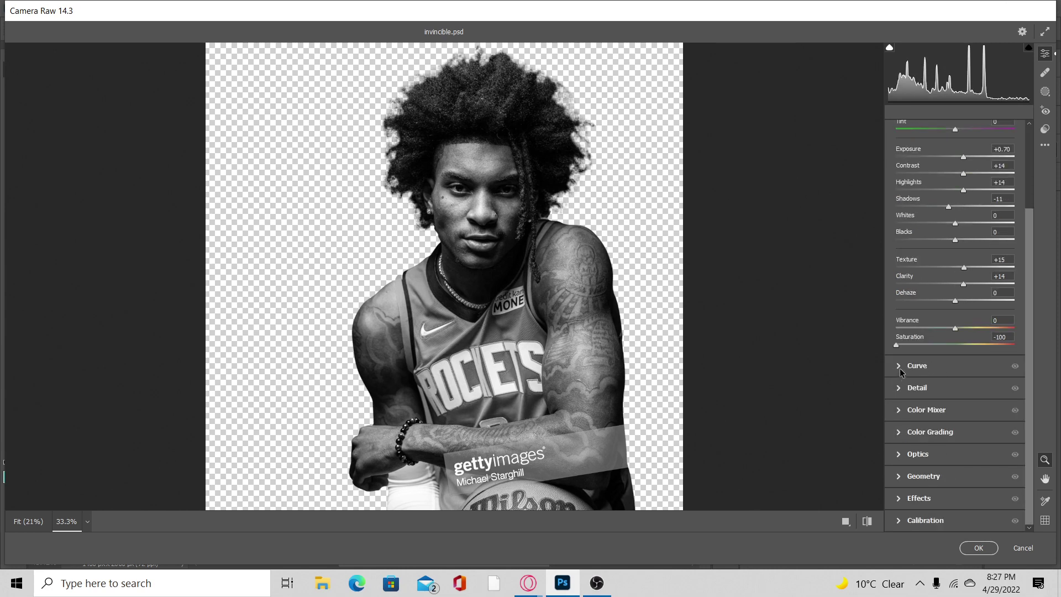
{"action": "left_click", "coordinate": [972, 363]}
{"action": "left_click_drag", "start_coordinate": [1005, 238], "coordinate": [942, 309]}
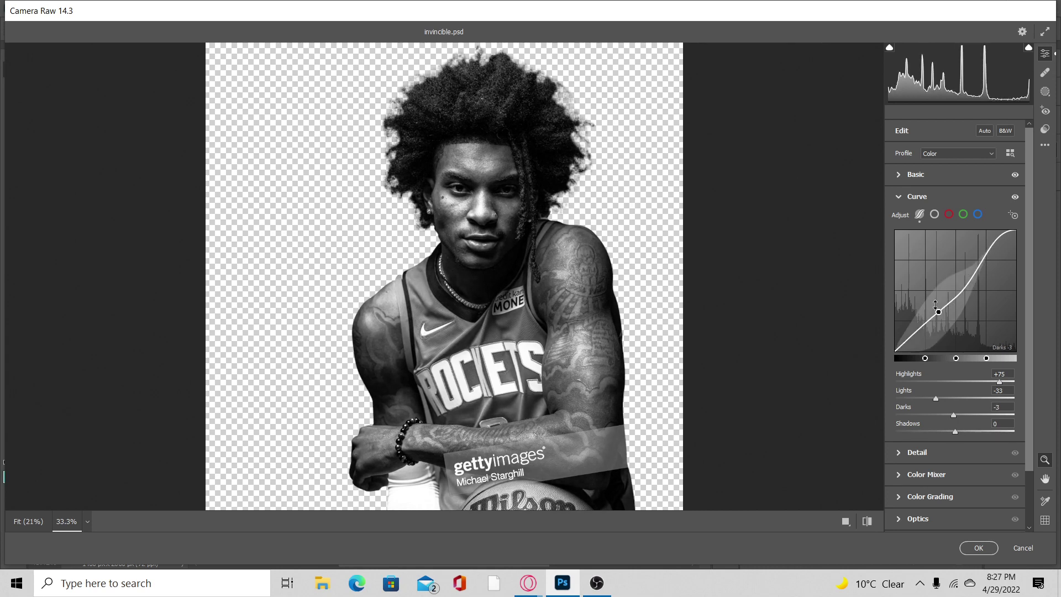
{"action": "left_click_drag", "start_coordinate": [981, 268], "coordinate": [981, 261]}
{"action": "left_click_drag", "start_coordinate": [944, 306], "coordinate": [921, 328]}
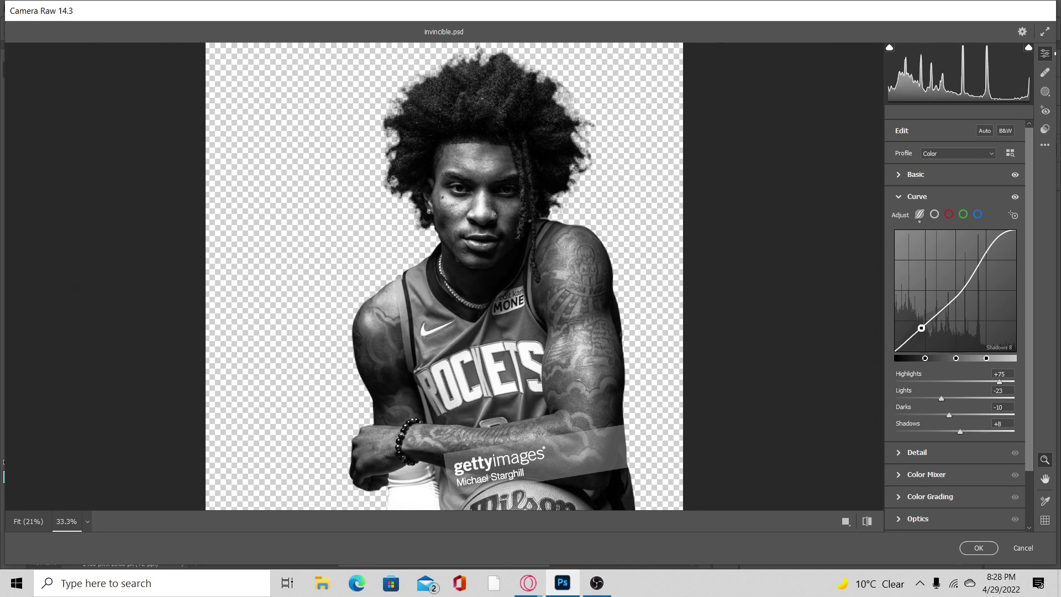
{"action": "left_click_drag", "start_coordinate": [985, 259], "coordinate": [1000, 251]}
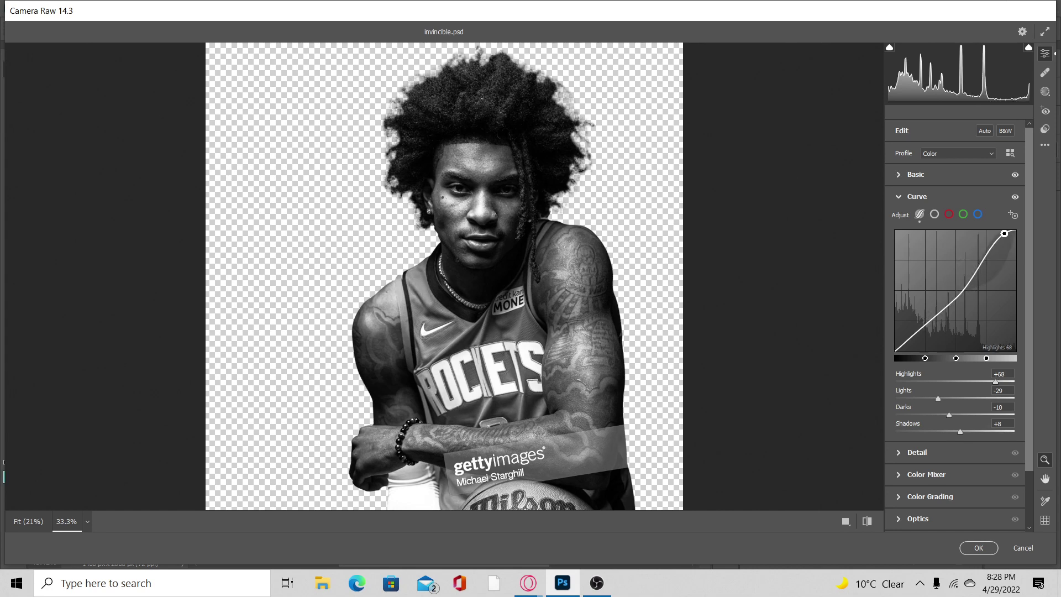
Set the portrait's Noise Reduction to 12 and Sharpening to 35 in the Detail settings.
{"action": "scroll", "coordinate": [959, 344], "scroll_direction": "down", "scroll_amount": 2}
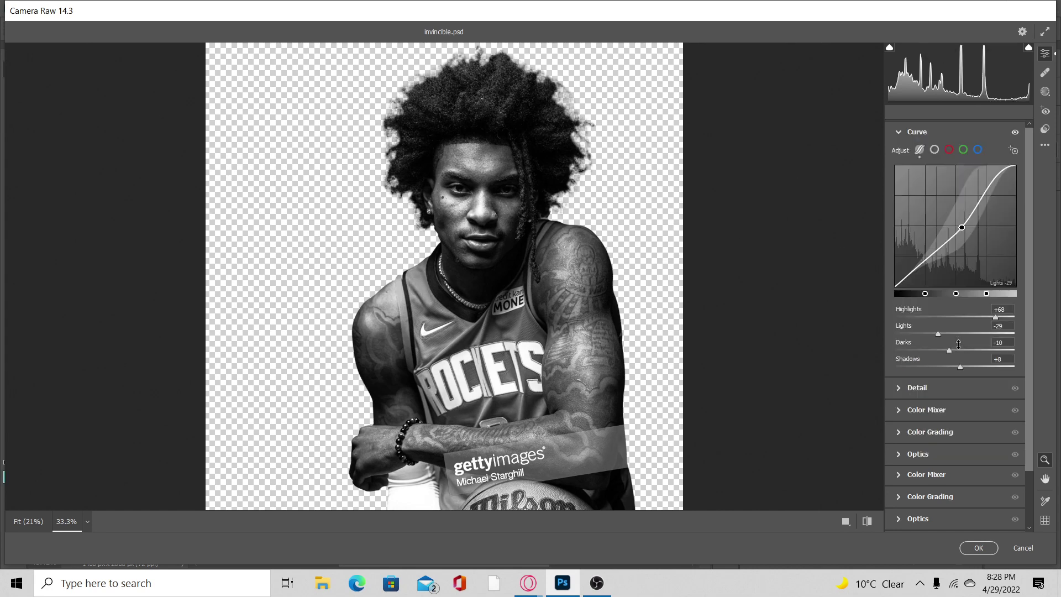
{"action": "left_click", "coordinate": [962, 387]}
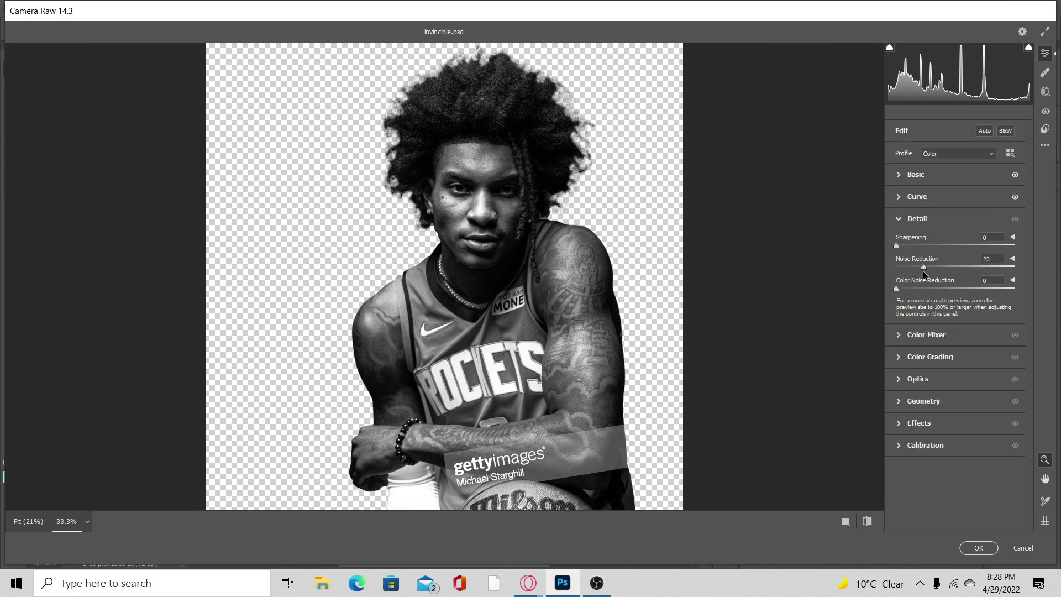
{"action": "left_click_drag", "start_coordinate": [923, 267], "coordinate": [910, 268]}
{"action": "left_click", "coordinate": [909, 245]}
{"action": "left_click", "coordinate": [924, 248]}
Examine the sharpened portrait's hair, face and jersey up close in the filter preview.
{"action": "scroll", "coordinate": [451, 163], "scroll_direction": "down", "scroll_amount": 3}
{"action": "scroll", "coordinate": [450, 163], "scroll_direction": "up", "scroll_amount": 2}
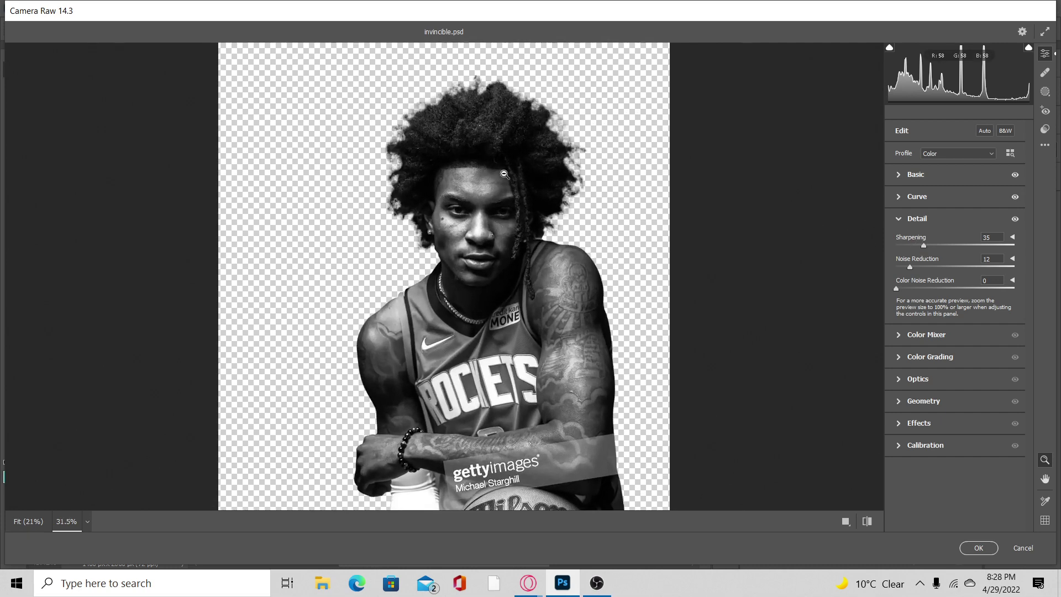
{"action": "scroll", "coordinate": [511, 139], "scroll_direction": "up", "scroll_amount": 1}
{"action": "scroll", "coordinate": [510, 138], "scroll_direction": "up", "scroll_amount": 1}
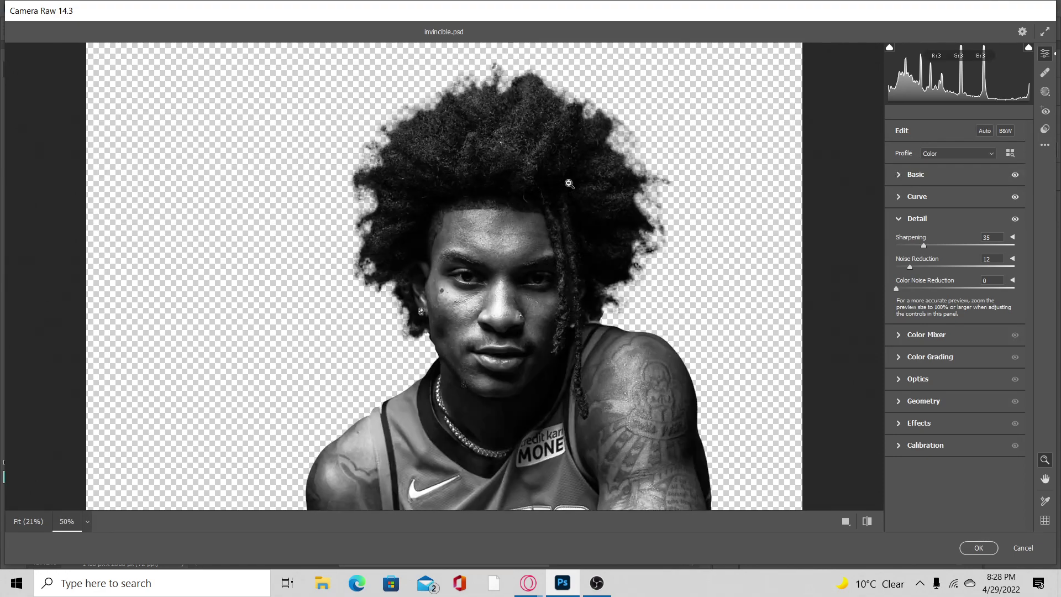
{"action": "scroll", "coordinate": [569, 184], "scroll_direction": "down", "scroll_amount": 1}
{"action": "scroll", "coordinate": [570, 182], "scroll_direction": "up", "scroll_amount": 3}
{"action": "scroll", "coordinate": [570, 182], "scroll_direction": "down", "scroll_amount": 3}
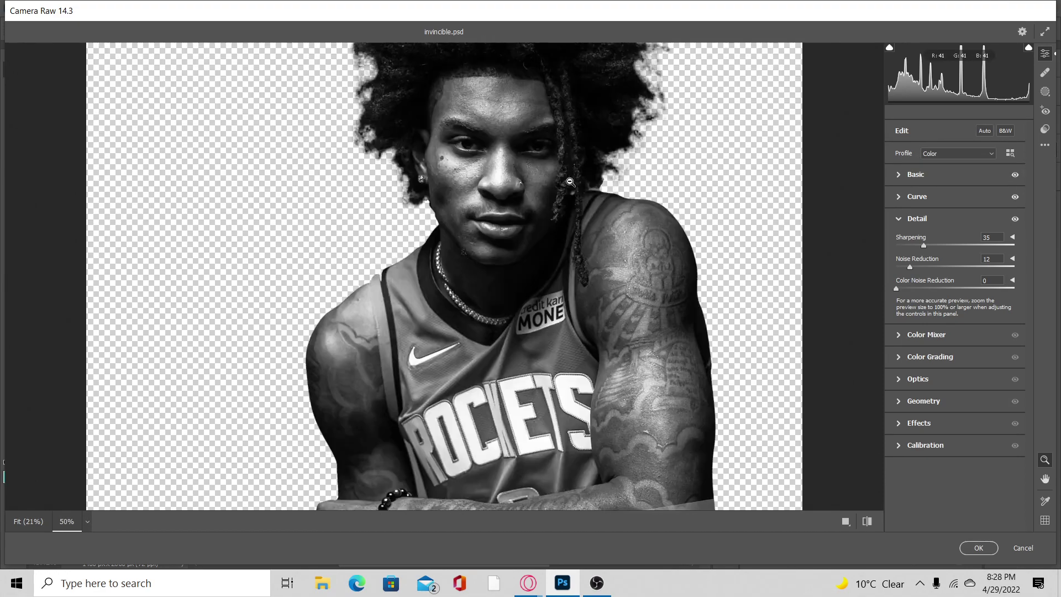
{"action": "scroll", "coordinate": [570, 181], "scroll_direction": "up", "scroll_amount": 2}
{"action": "scroll", "coordinate": [570, 181], "scroll_direction": "down", "scroll_amount": 2}
{"action": "scroll", "coordinate": [570, 182], "scroll_direction": "up", "scroll_amount": 2}
{"action": "scroll", "coordinate": [510, 206], "scroll_direction": "down", "scroll_amount": 1}
{"action": "scroll", "coordinate": [510, 206], "scroll_direction": "down", "scroll_amount": 1}
{"action": "scroll", "coordinate": [530, 197], "scroll_direction": "up", "scroll_amount": 1}
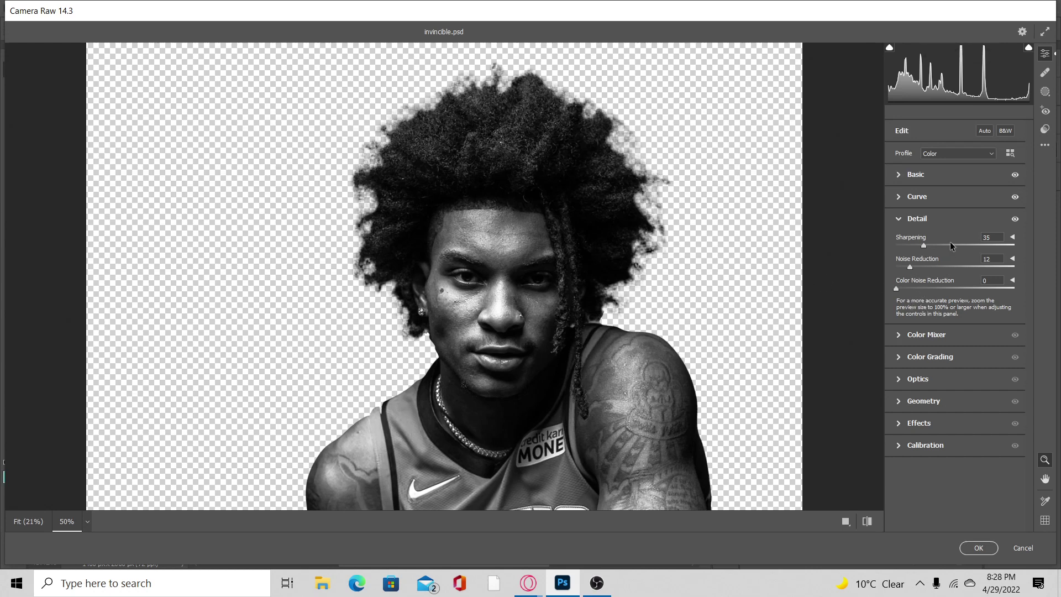
Raise the portrait's Clarity to +17, lower Noise Reduction to 10, and apply the Camera Raw Filter.
{"action": "left_click", "coordinate": [898, 174]}
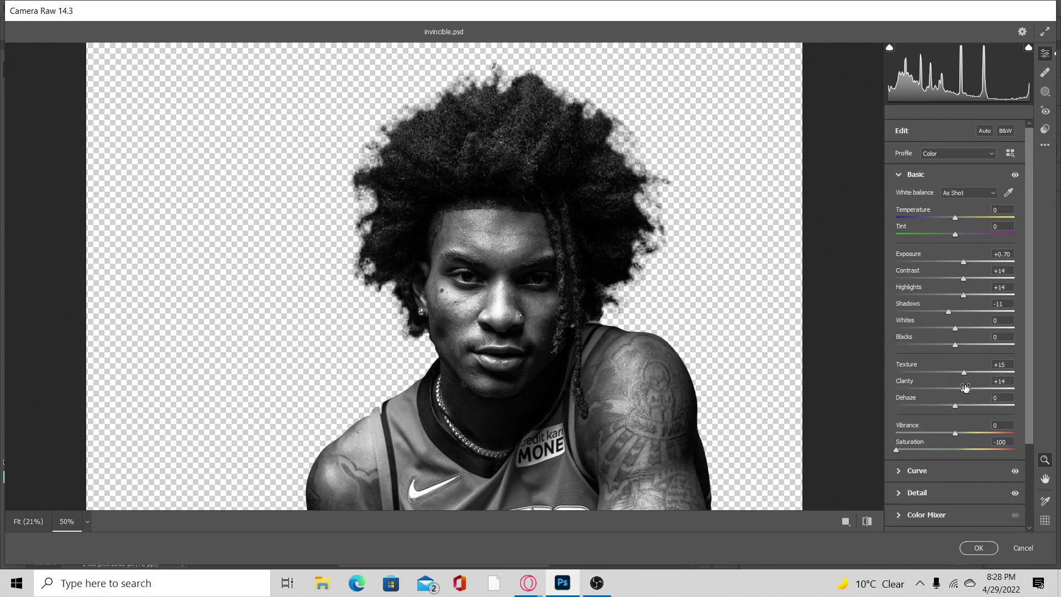
{"action": "left_click_drag", "start_coordinate": [964, 390], "coordinate": [965, 389]}
{"action": "scroll", "coordinate": [911, 465], "scroll_direction": "down", "scroll_amount": 3}
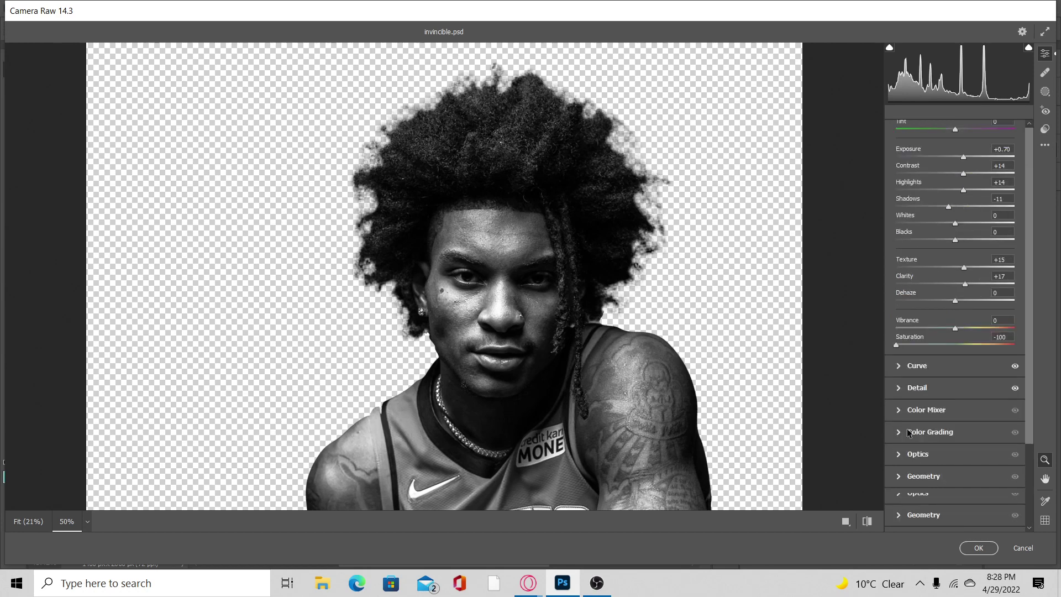
{"action": "left_click", "coordinate": [904, 387]}
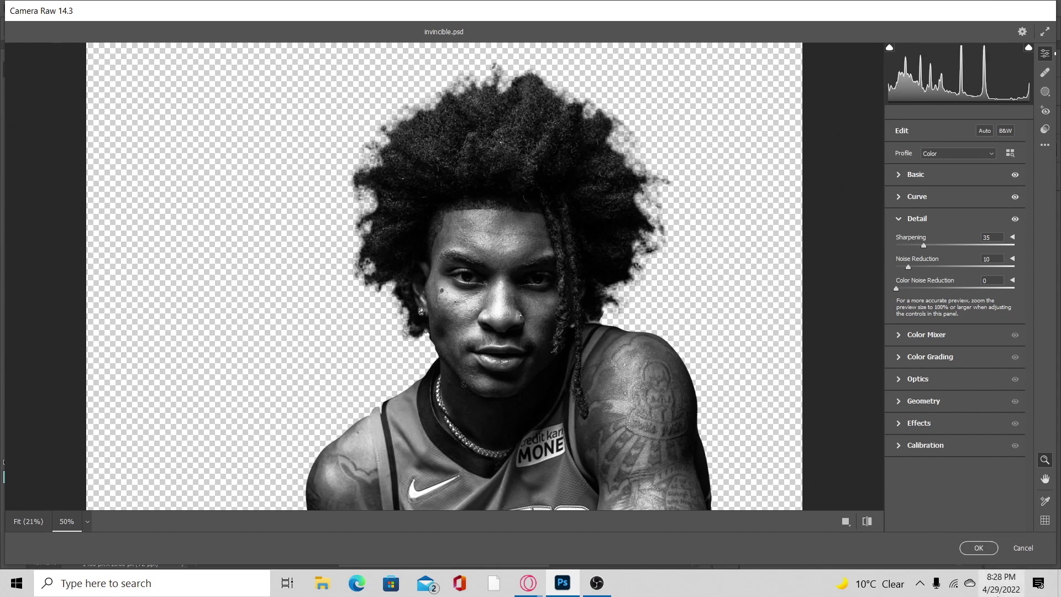
{"action": "left_click", "coordinate": [981, 547]}
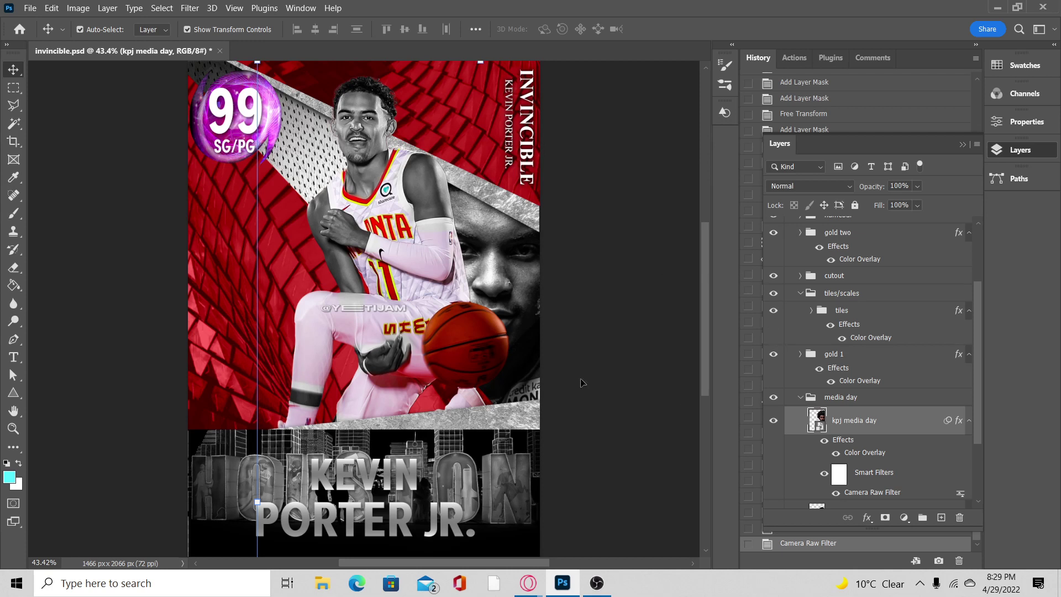
Collapse the media day group and expand the cutout group to show its layers.
{"action": "scroll", "coordinate": [894, 404], "scroll_direction": "up", "scroll_amount": 2}
{"action": "scroll", "coordinate": [852, 401], "scroll_direction": "down", "scroll_amount": 2}
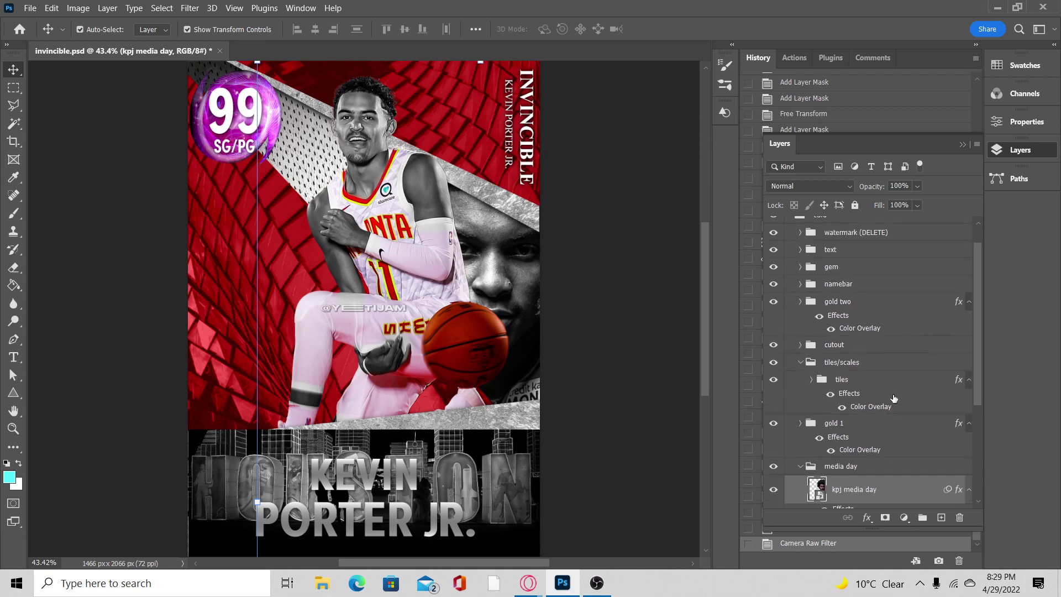
{"action": "left_click", "coordinate": [807, 398]}
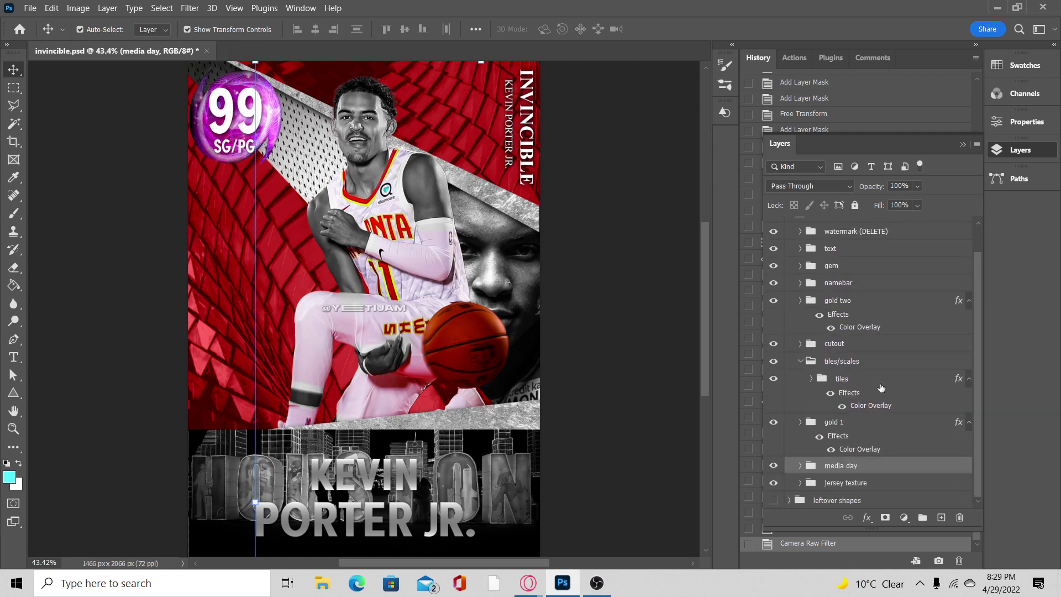
{"action": "scroll", "coordinate": [881, 389], "scroll_direction": "up", "scroll_amount": 1}
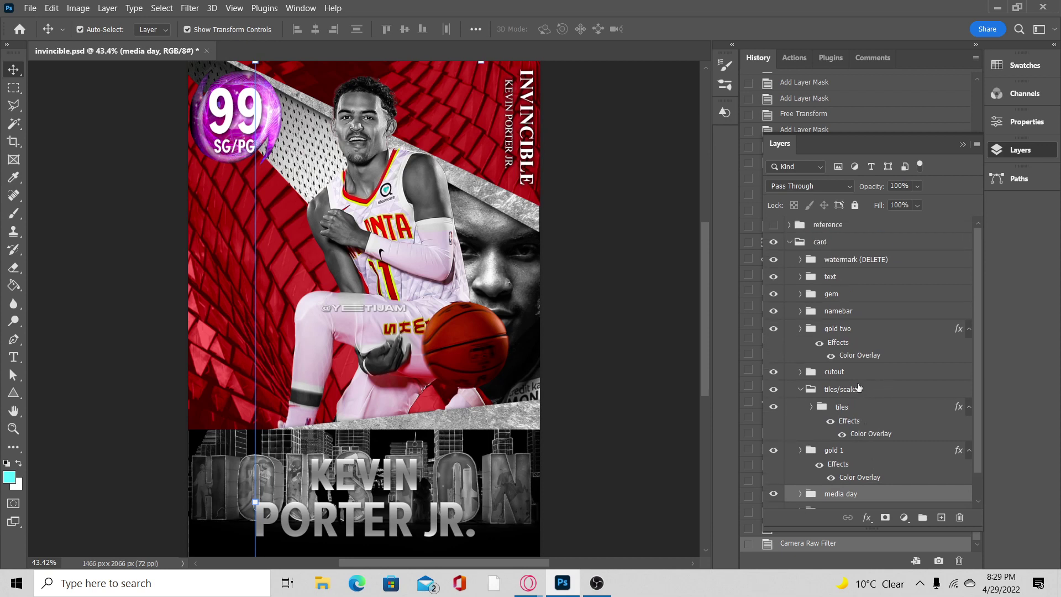
{"action": "left_click", "coordinate": [858, 373]}
{"action": "left_click", "coordinate": [801, 371]}
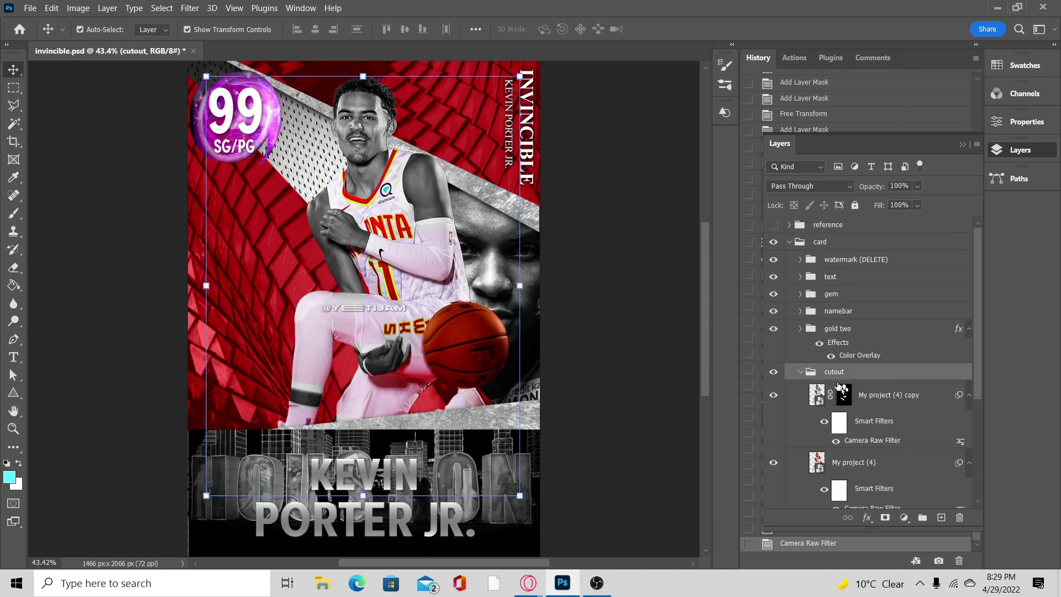
Group the My project (4) copy and My project (4) layers inside cutout and hide the new group.
{"action": "scroll", "coordinate": [840, 387], "scroll_direction": "down", "scroll_amount": 3}
{"action": "left_click", "coordinate": [885, 329]}
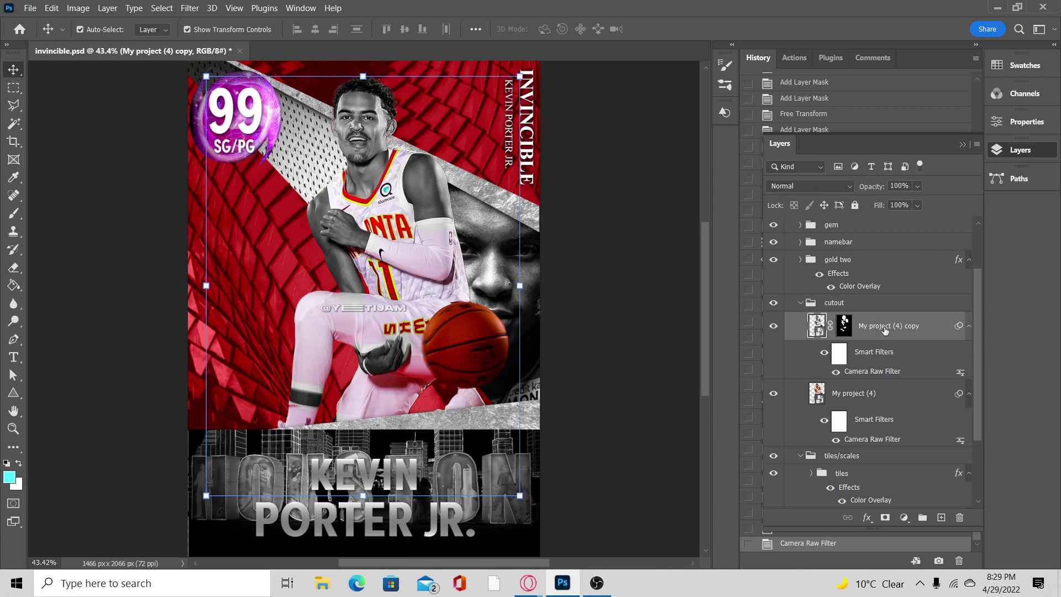
{"action": "left_click", "coordinate": [862, 397], "text": "ctrl"}
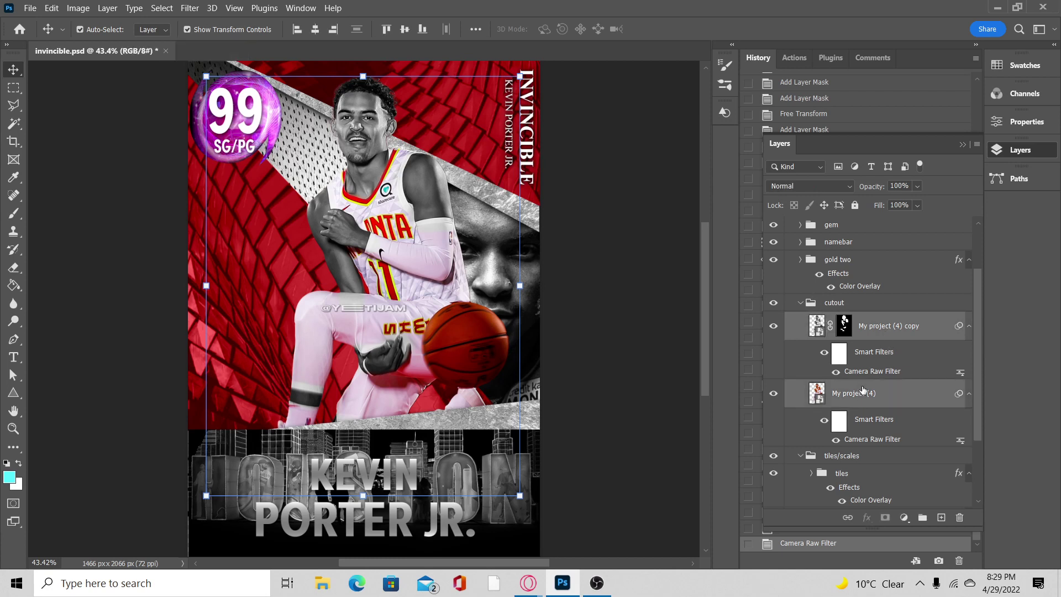
{"action": "left_click", "coordinate": [884, 337]}
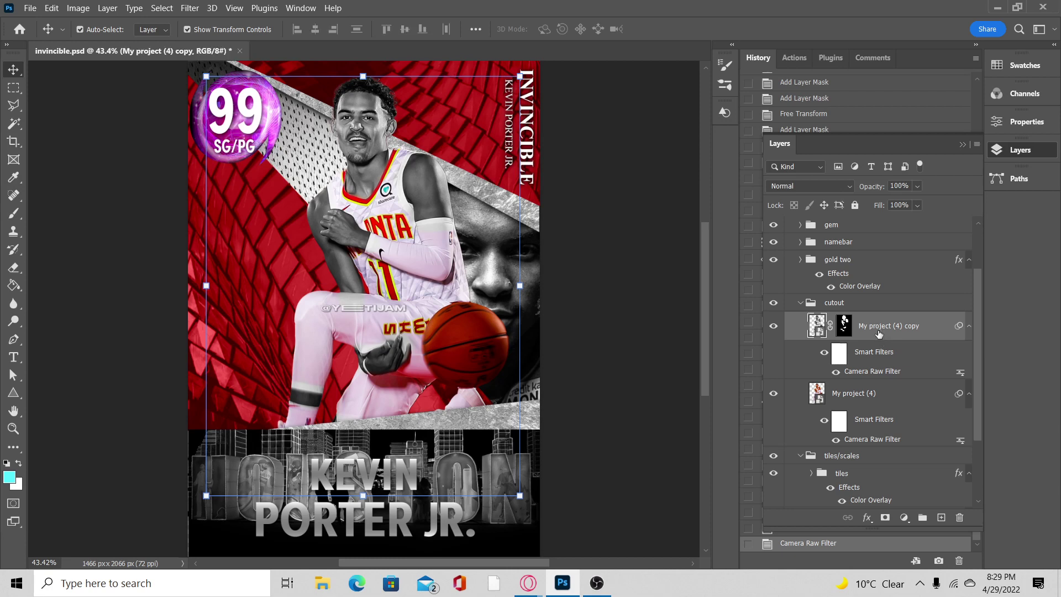
{"action": "left_click", "coordinate": [871, 393], "text": "shift"}
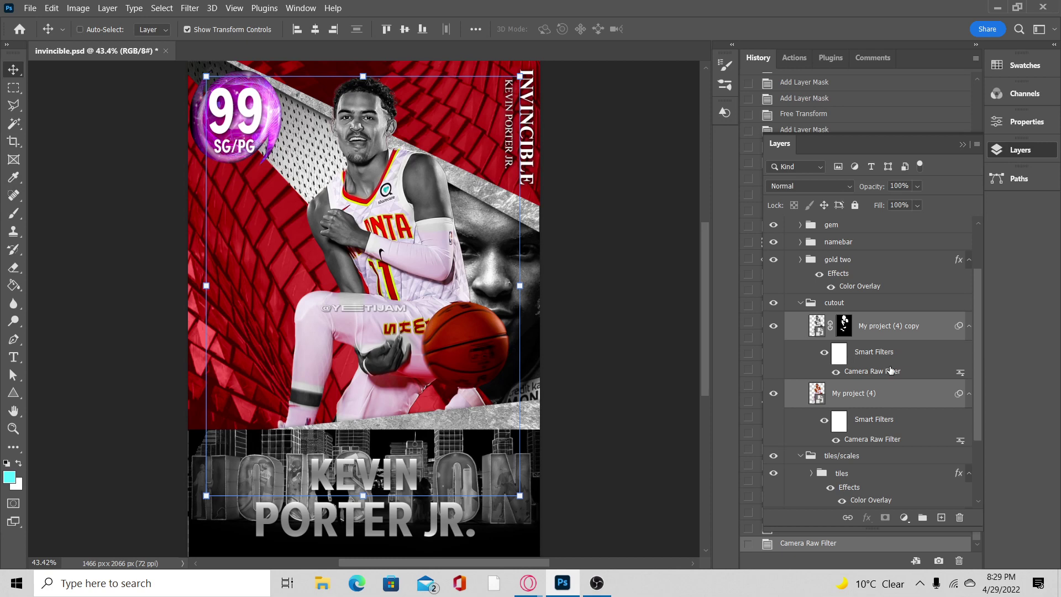
{"action": "key", "text": "ctrl+g"}
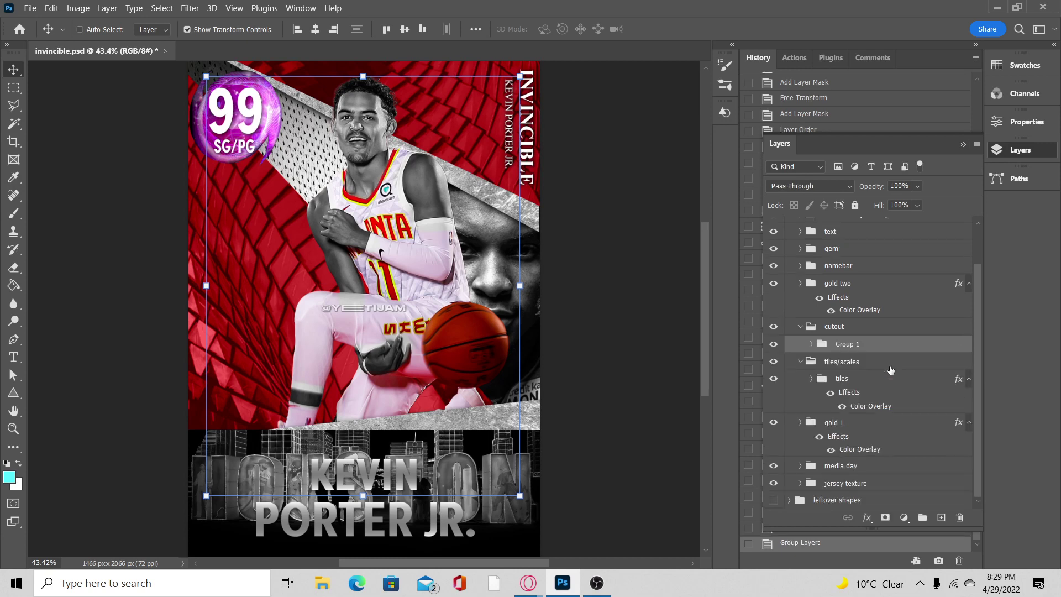
{"action": "left_click", "coordinate": [774, 345]}
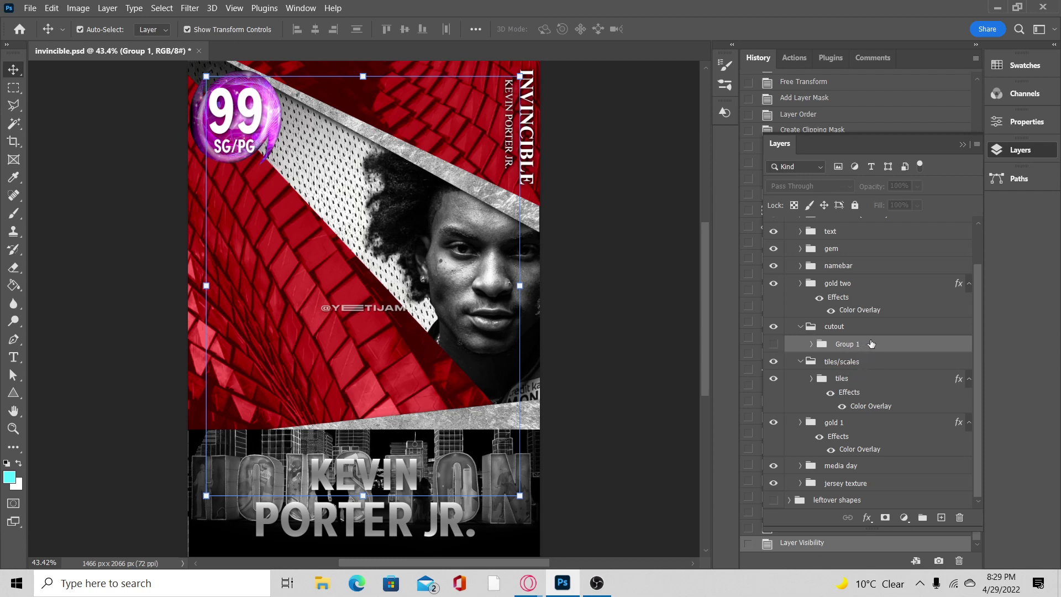
Place the kevin porter jr image from Downloads as an embedded object in the cutout group, above the hidden group.
{"action": "left_click", "coordinate": [941, 518]}
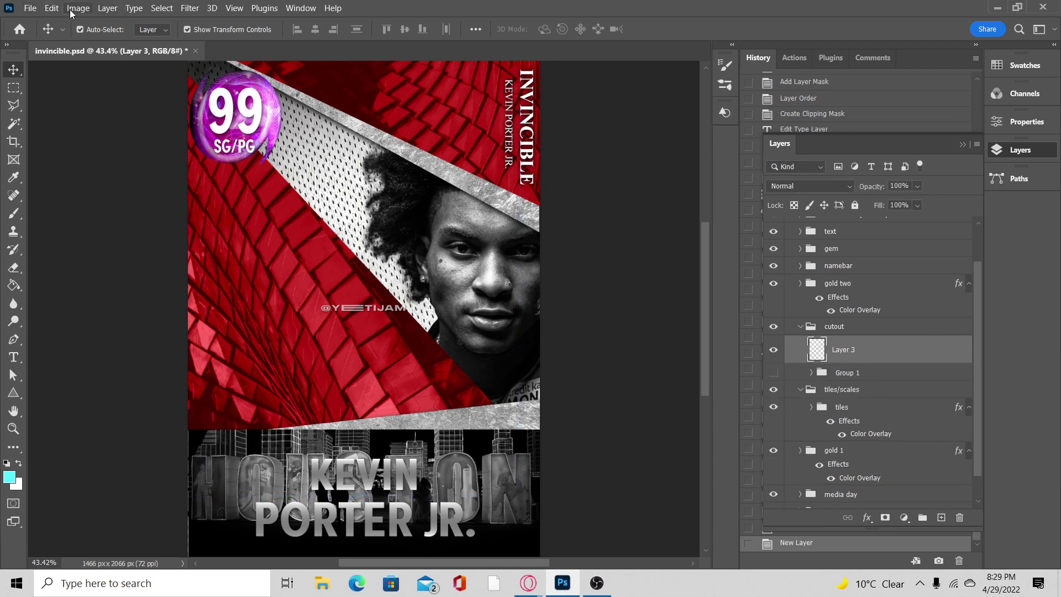
{"action": "key", "text": "ctrl+z"}
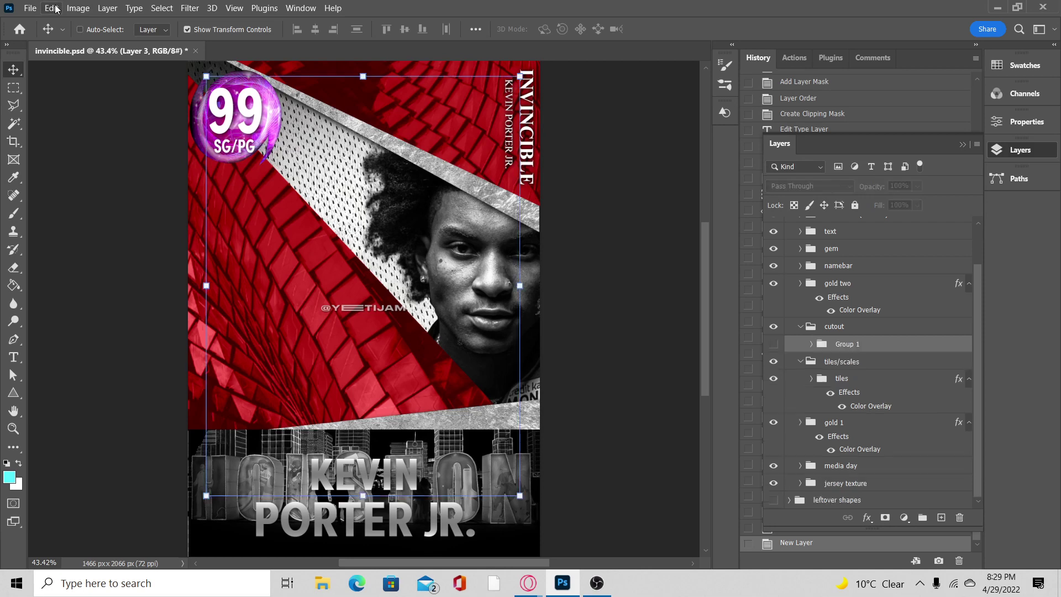
{"action": "left_click", "coordinate": [30, 8]}
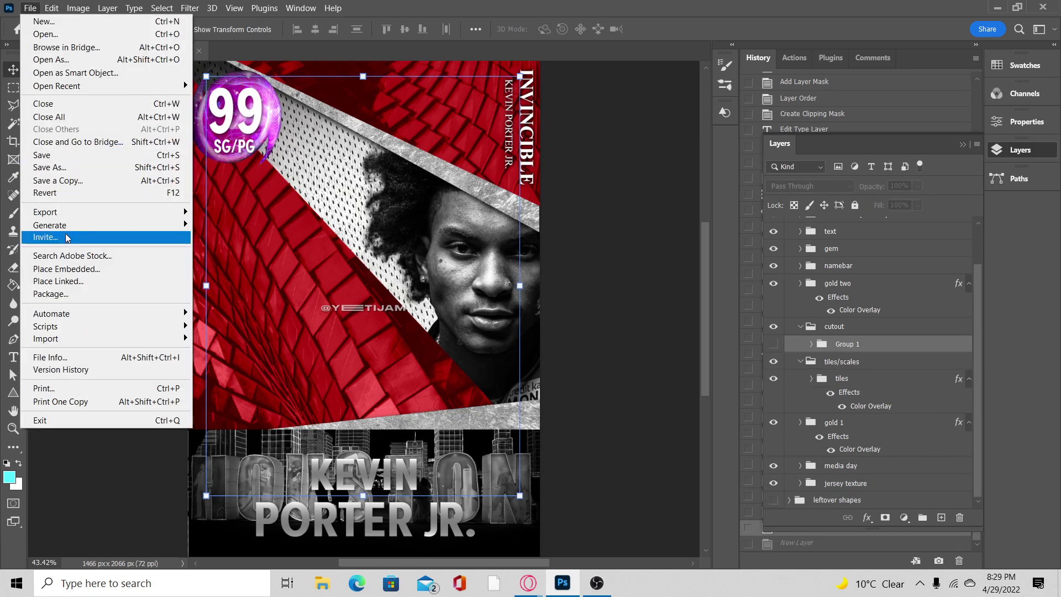
{"action": "left_click", "coordinate": [67, 268]}
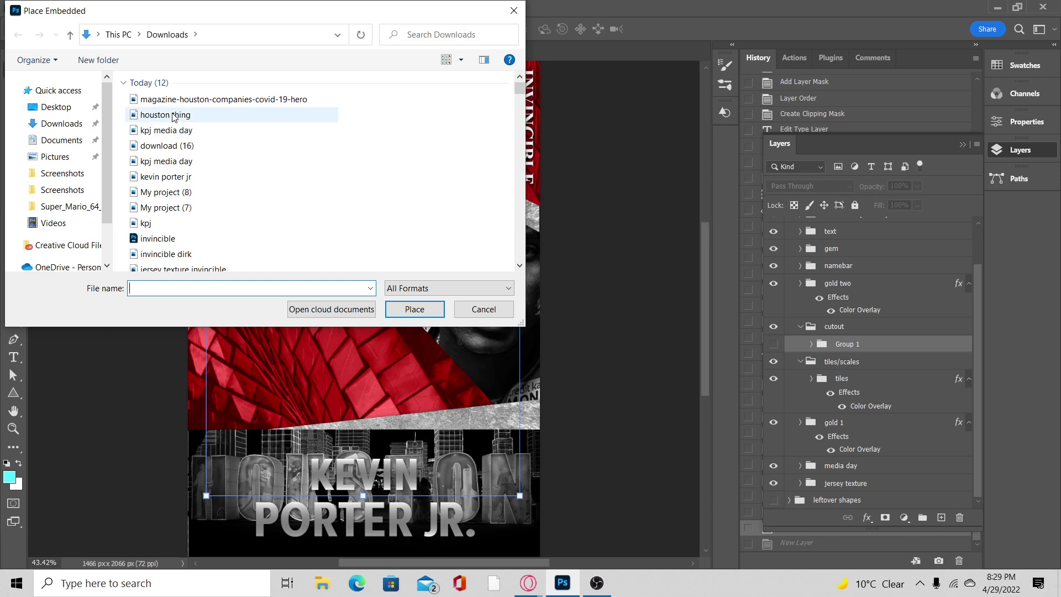
{"action": "scroll", "coordinate": [164, 212], "scroll_direction": "down", "scroll_amount": 1}
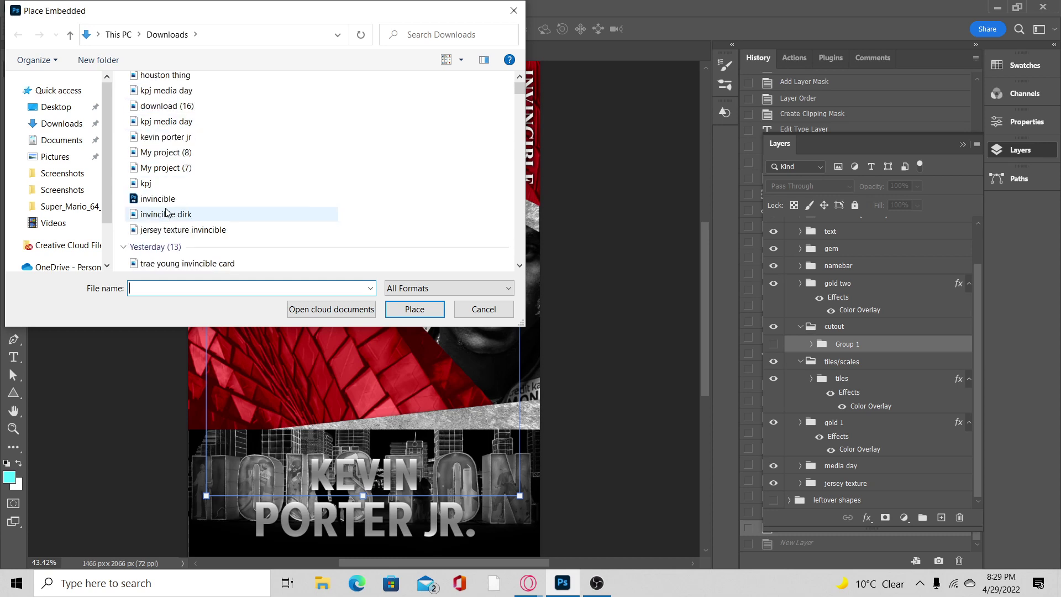
{"action": "left_click", "coordinate": [178, 183]}
{"action": "scroll", "coordinate": [178, 183], "scroll_direction": "up", "scroll_amount": 1}
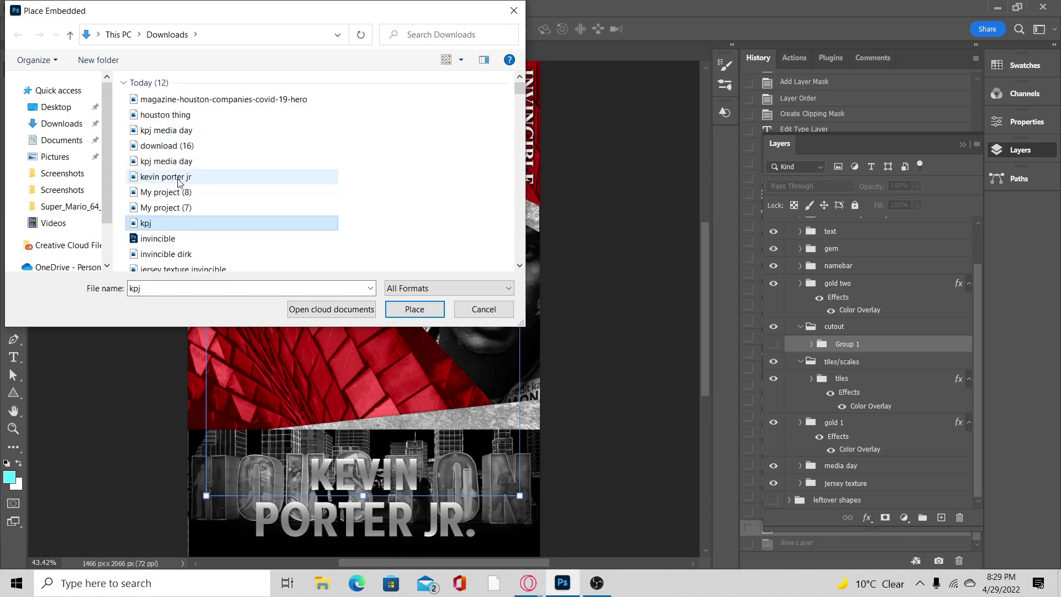
{"action": "left_click", "coordinate": [179, 147]}
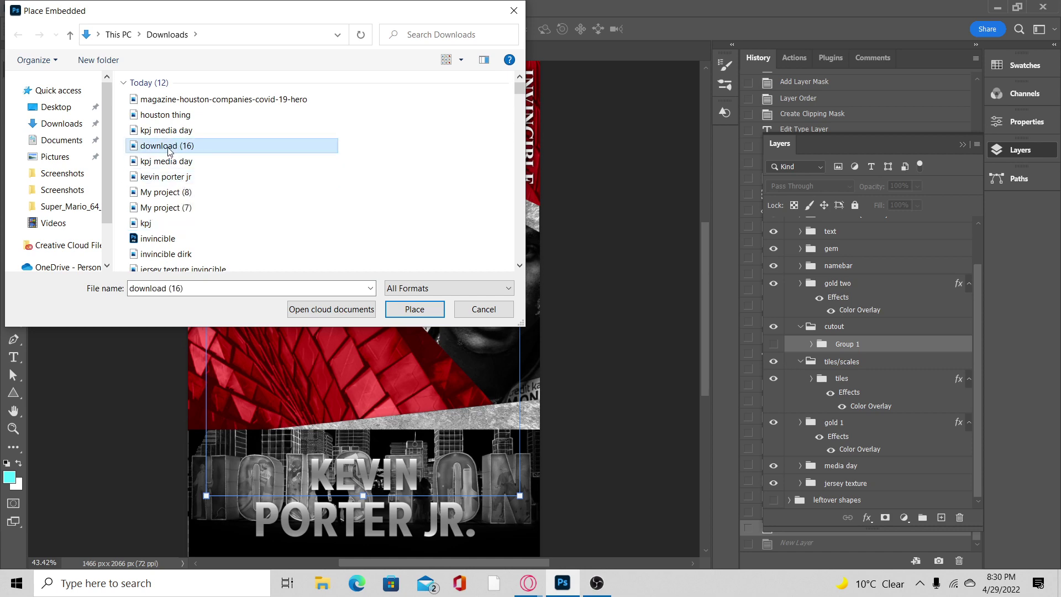
{"action": "left_click", "coordinate": [170, 162]}
{"action": "left_click", "coordinate": [171, 178]}
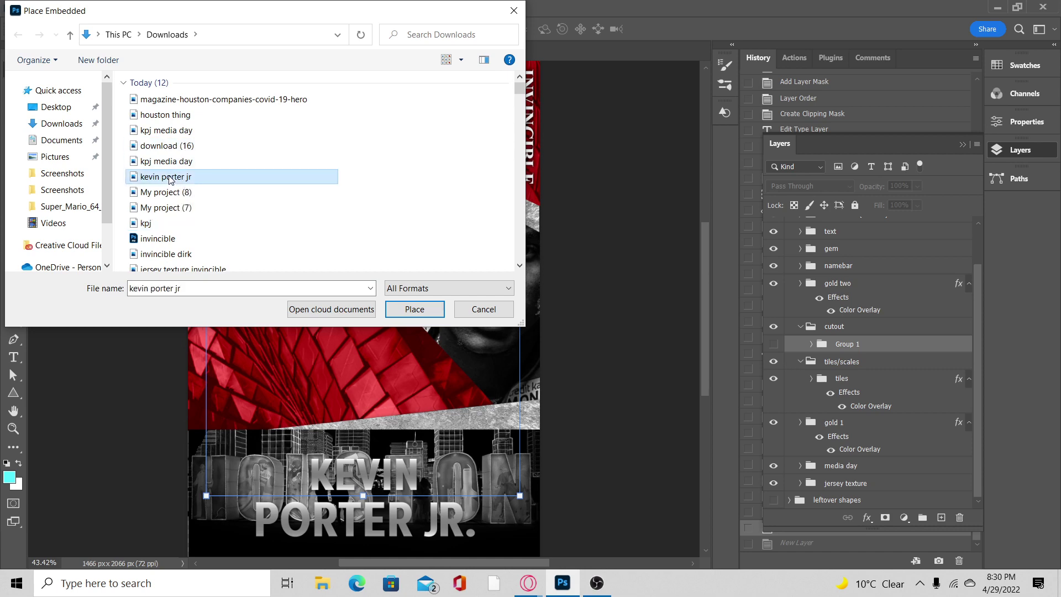
{"action": "double_click", "coordinate": [171, 178]}
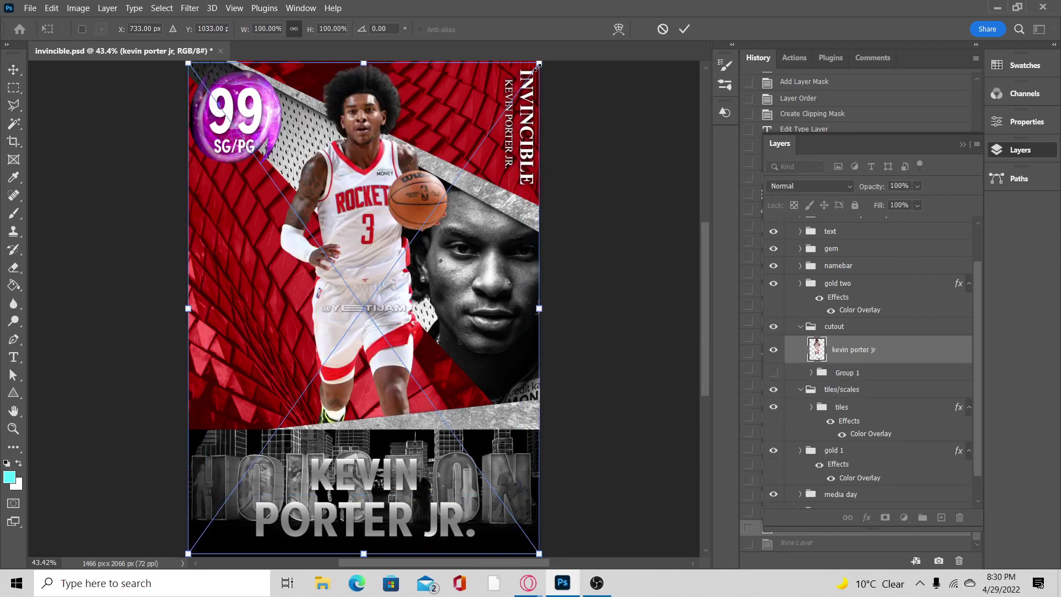
Enlarge the placed kevin porter jr cutout to about 139%, position the player above the name bar, and commit the placement.
{"action": "left_click_drag", "start_coordinate": [537, 67], "coordinate": [590, 11]}
{"action": "left_click_drag", "start_coordinate": [395, 244], "coordinate": [352, 381]}
{"action": "left_click_drag", "start_coordinate": [553, 155], "coordinate": [599, 92]}
{"action": "mouse_move", "coordinate": [395, 268]}
{"action": "left_mouse_down"}
{"action": "mouse_move", "coordinate": [406, 284]}
{"action": "mouse_move", "coordinate": [396, 284]}
{"action": "left_mouse_up"}
{"action": "left_click_drag", "start_coordinate": [579, 101], "coordinate": [604, 69]}
{"action": "left_click_drag", "start_coordinate": [414, 199], "coordinate": [342, 251]}
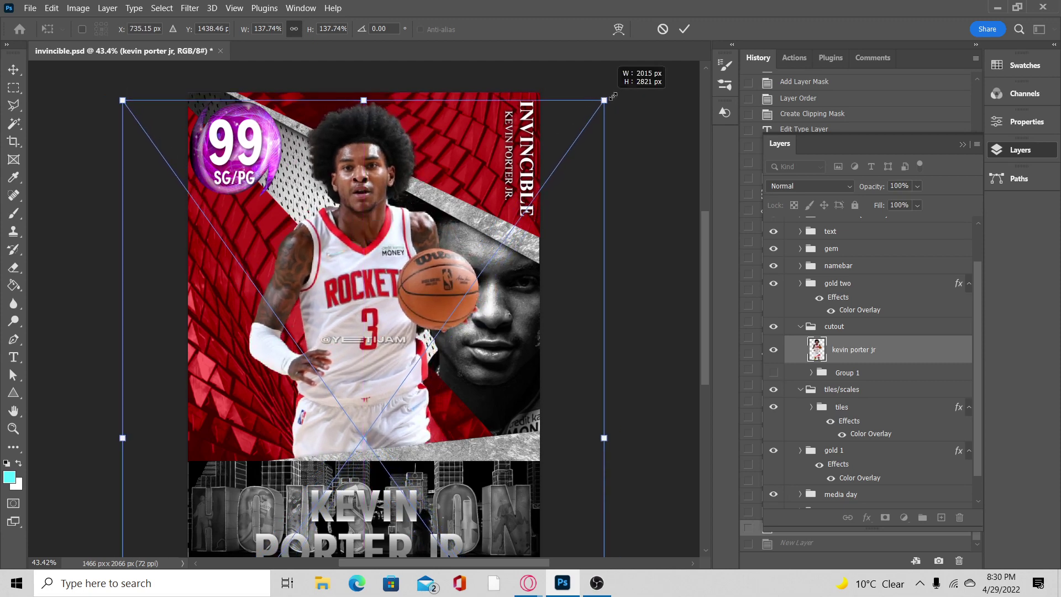
{"action": "left_click_drag", "start_coordinate": [604, 100], "coordinate": [611, 92]}
{"action": "mouse_move", "coordinate": [537, 158]}
{"action": "left_mouse_down"}
{"action": "mouse_move", "coordinate": [523, 161]}
{"action": "mouse_move", "coordinate": [538, 161]}
{"action": "left_mouse_up"}
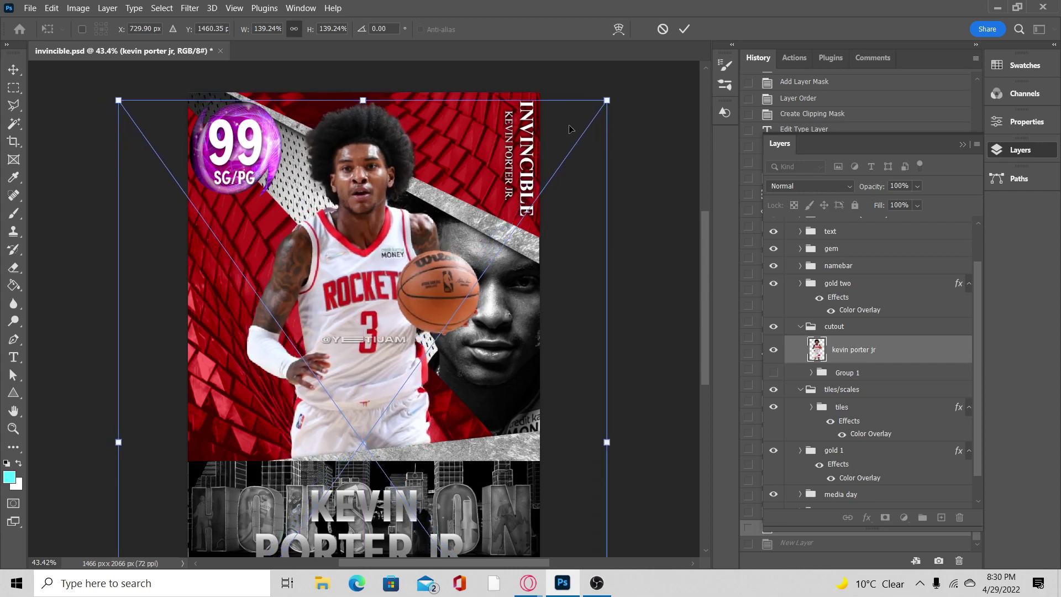
{"action": "left_click", "coordinate": [687, 31]}
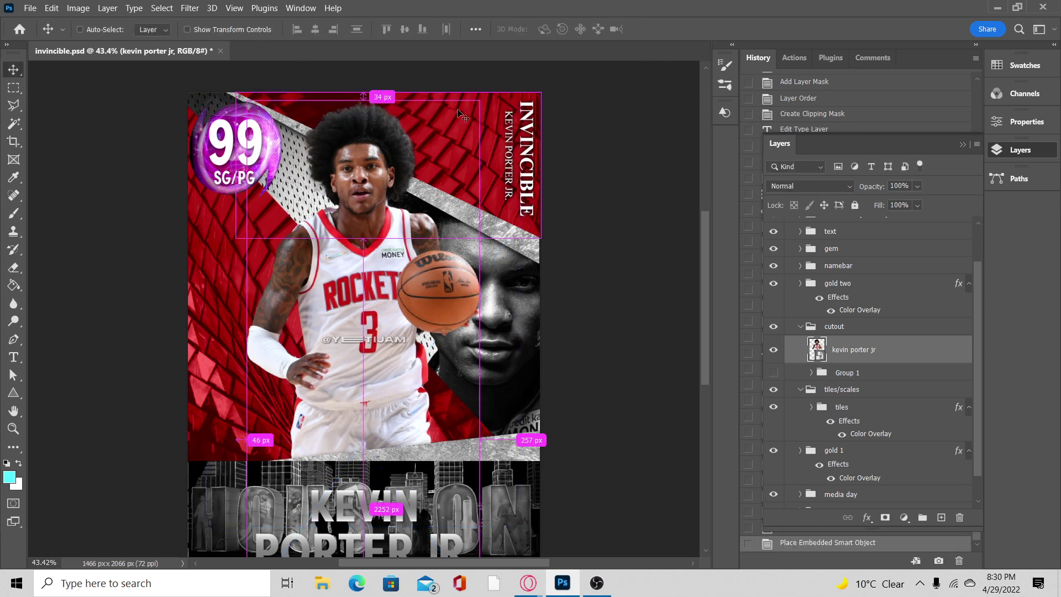
{"action": "scroll", "coordinate": [603, 352], "scroll_direction": "down", "scroll_amount": 1}
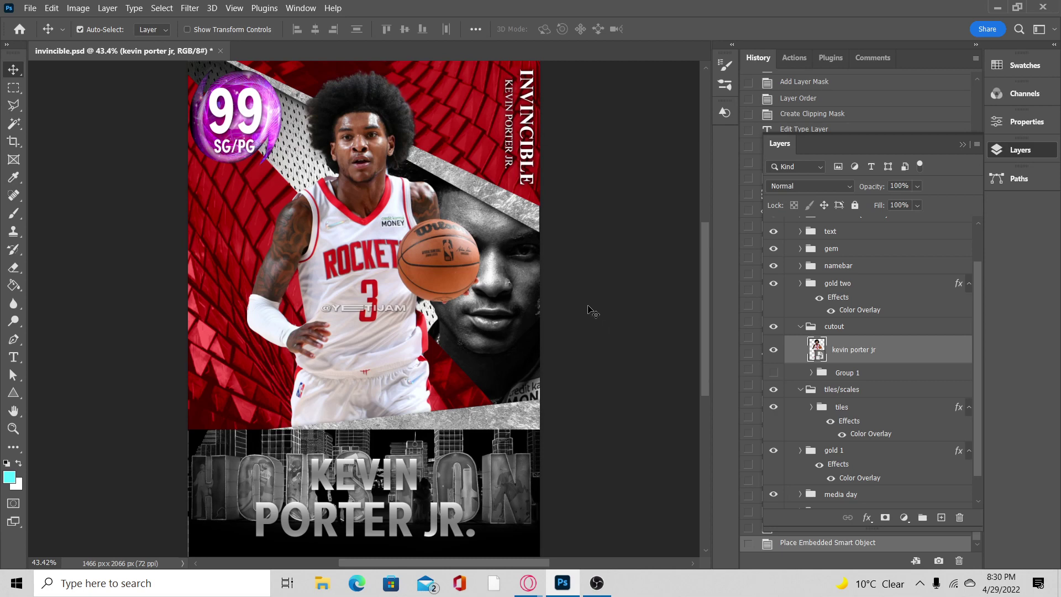
Open the Camera Raw Filter for the kevin porter jr layer and show its Basic adjustments.
{"action": "left_click", "coordinate": [183, 10]}
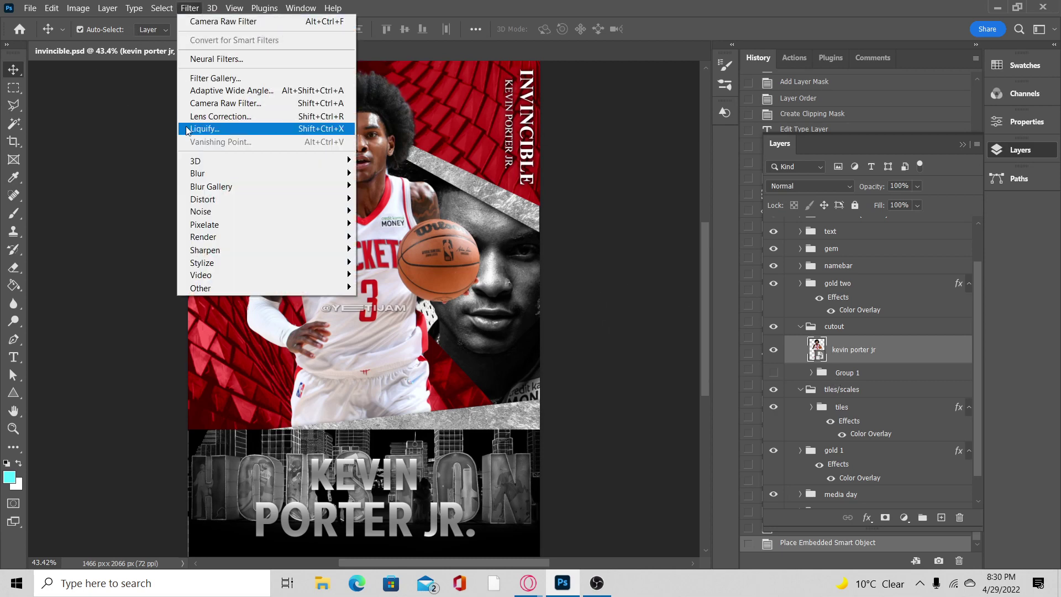
{"action": "left_click", "coordinate": [400, 5]}
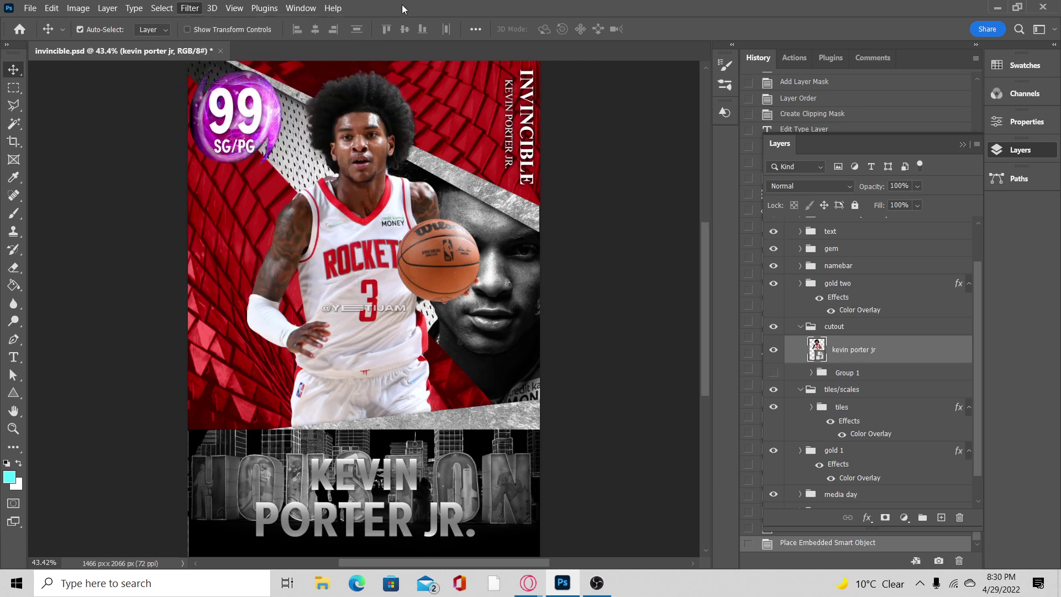
{"action": "left_click", "coordinate": [195, 10]}
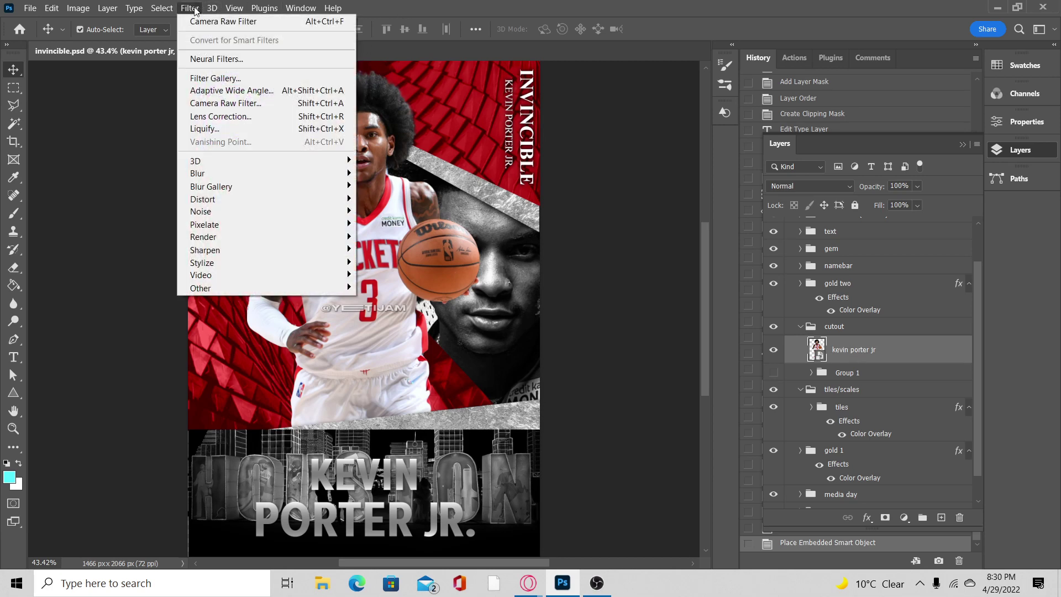
{"action": "left_click", "coordinate": [195, 10]}
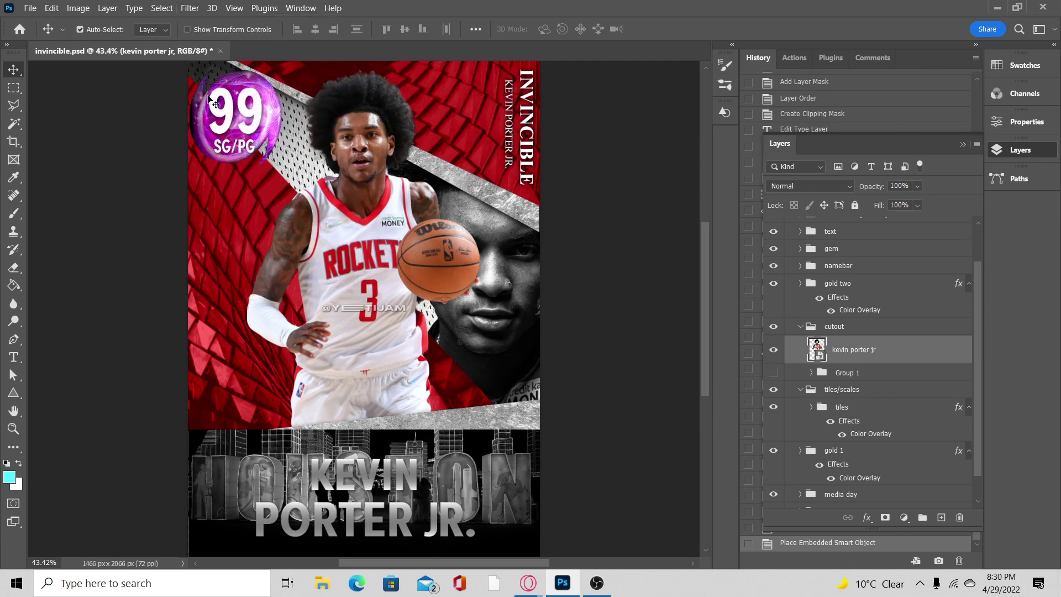
{"action": "left_click", "coordinate": [187, 10]}
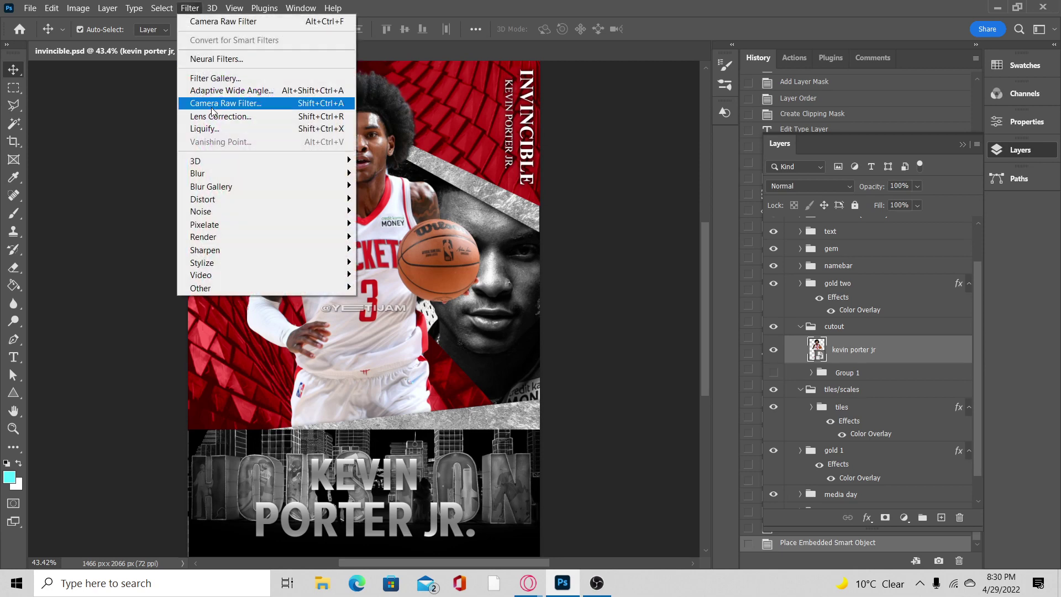
{"action": "left_click", "coordinate": [242, 25]}
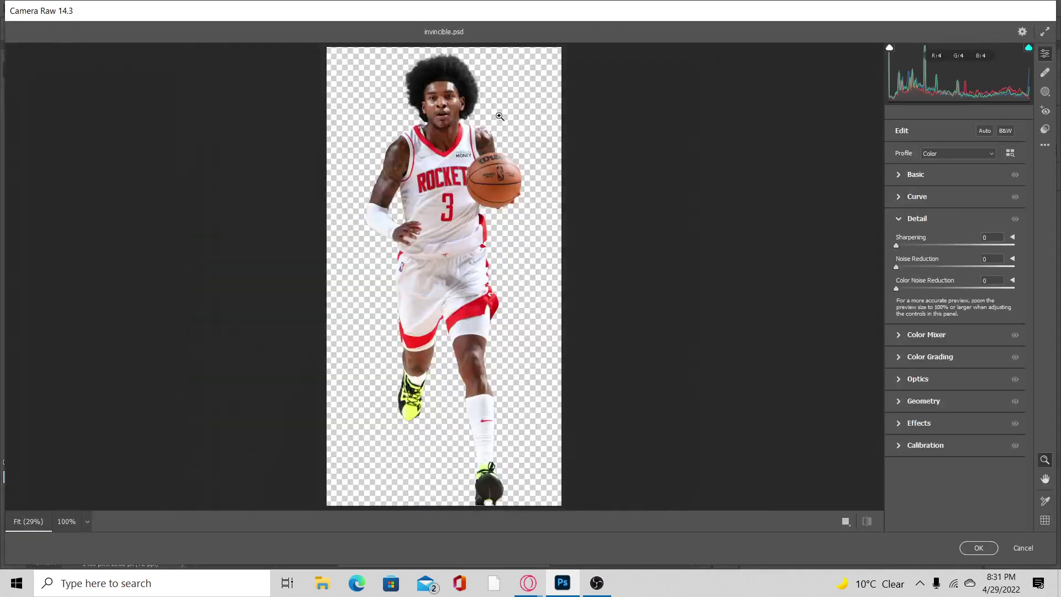
{"action": "left_click", "coordinate": [900, 175]}
Turn the player cutout black and white by lowering its Saturation to -100.
{"action": "left_click", "coordinate": [475, 112]}
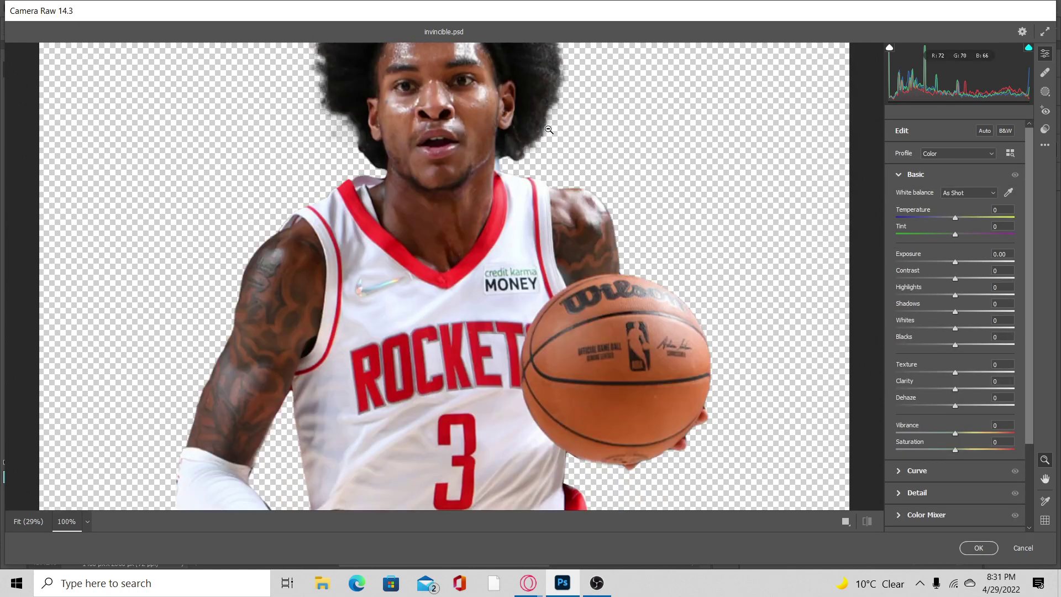
{"action": "left_click", "coordinate": [549, 129], "text": "alt"}
{"action": "left_click", "coordinate": [549, 150], "text": "alt"}
{"action": "left_click", "coordinate": [550, 147], "text": "alt"}
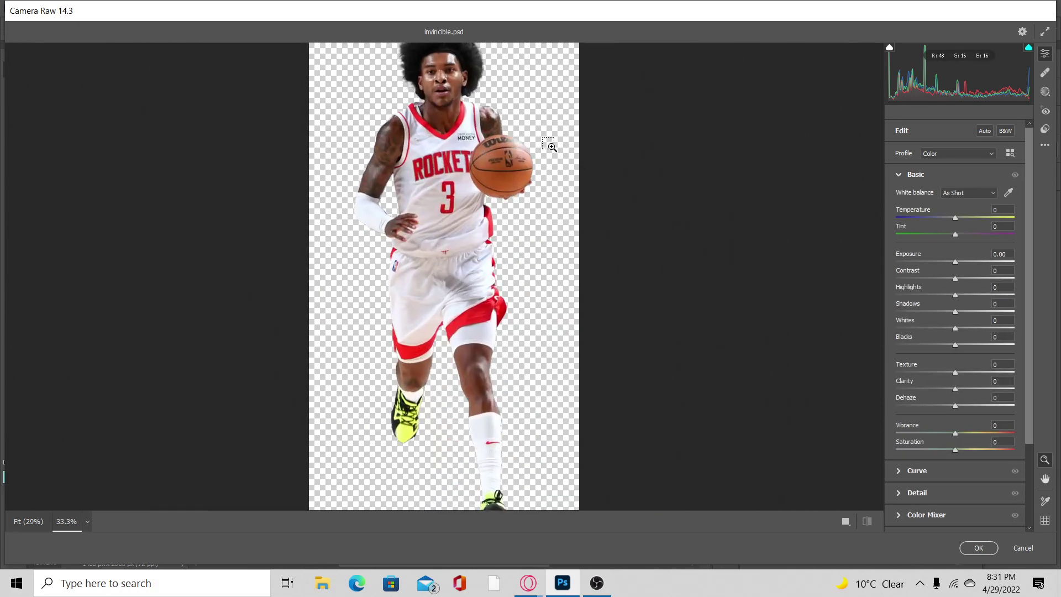
{"action": "left_click", "coordinate": [549, 145]}
{"action": "left_click", "coordinate": [493, 116]}
{"action": "left_click", "coordinate": [494, 119], "text": "alt"}
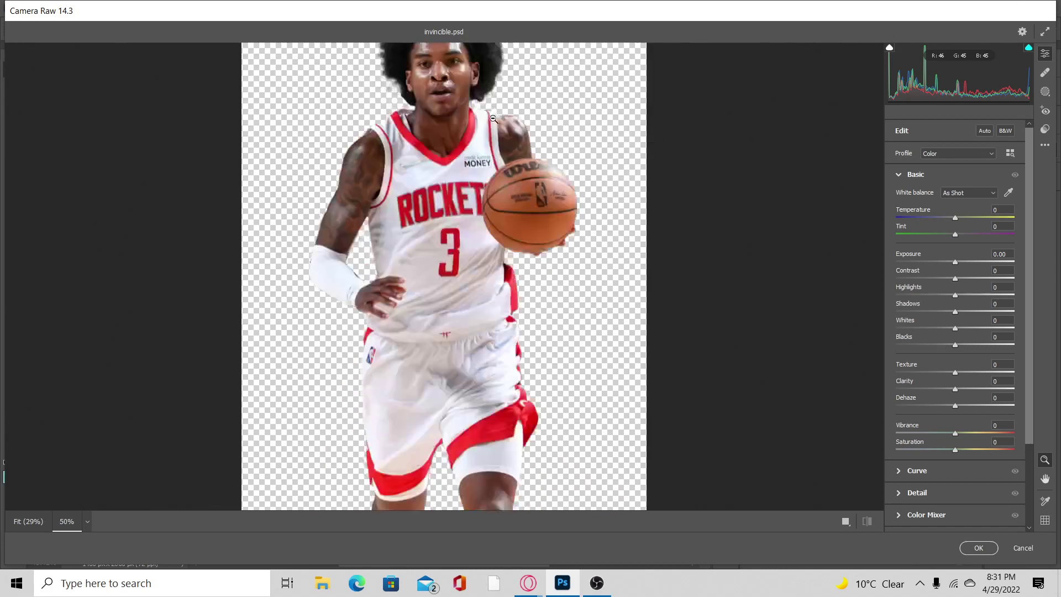
{"action": "left_click", "coordinate": [493, 119], "text": "alt"}
{"action": "left_click", "coordinate": [494, 119]}
{"action": "left_click", "coordinate": [494, 119], "text": "alt"}
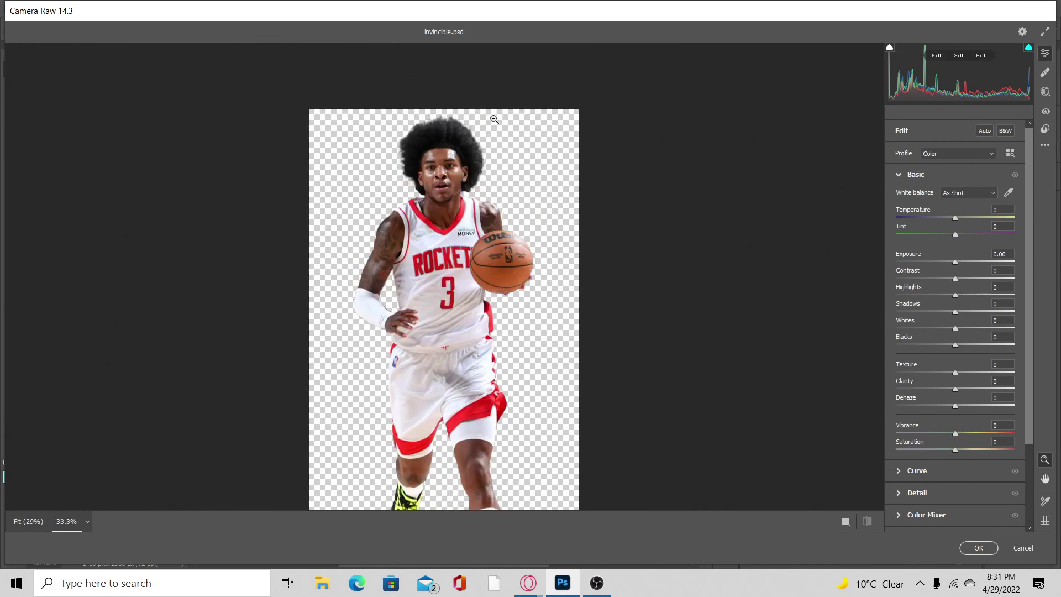
{"action": "left_click_drag", "start_coordinate": [938, 448], "coordinate": [848, 452]}
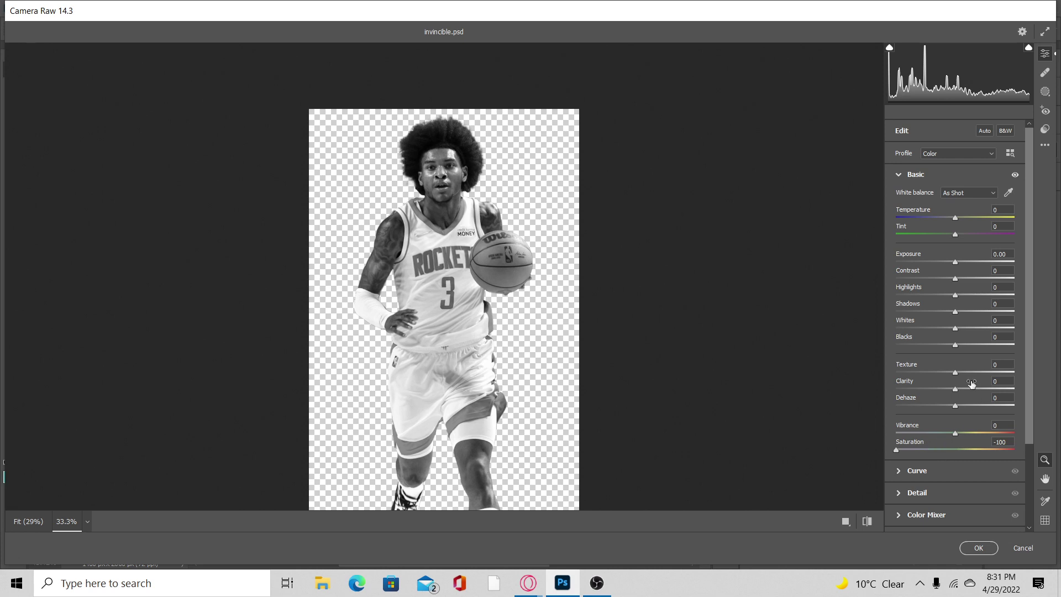
Set the cutout's Exposure to +0.35, Contrast to +17, Highlights to +1 and Shadows to -11.
{"action": "left_click_drag", "start_coordinate": [957, 279], "coordinate": [967, 282]}
{"action": "left_click", "coordinate": [959, 262]}
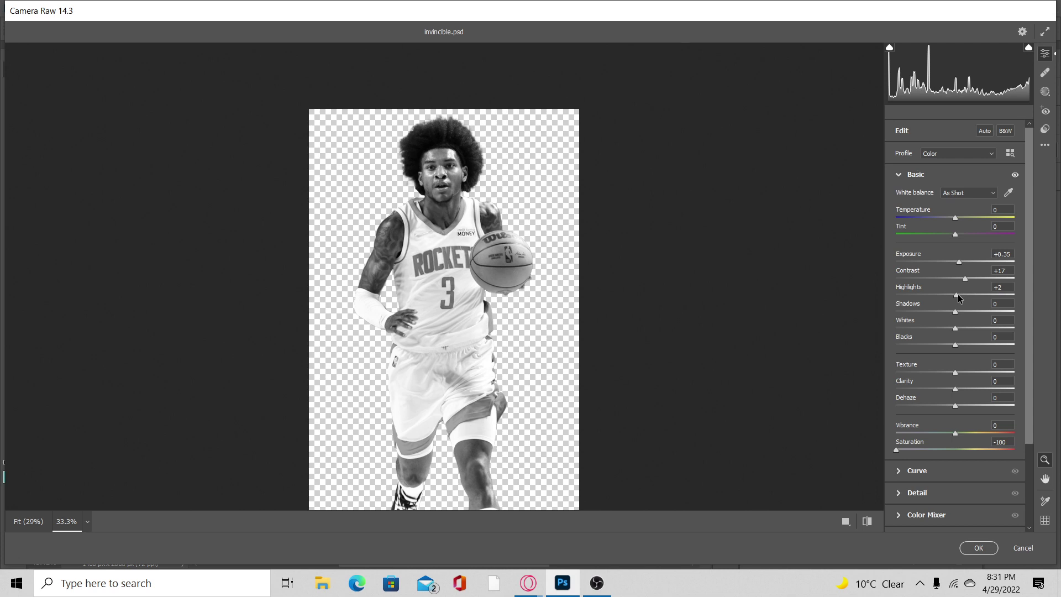
{"action": "mouse_move", "coordinate": [958, 295]}
{"action": "left_mouse_down"}
{"action": "mouse_move", "coordinate": [959, 313]}
{"action": "mouse_move", "coordinate": [948, 312]}
{"action": "left_mouse_up"}
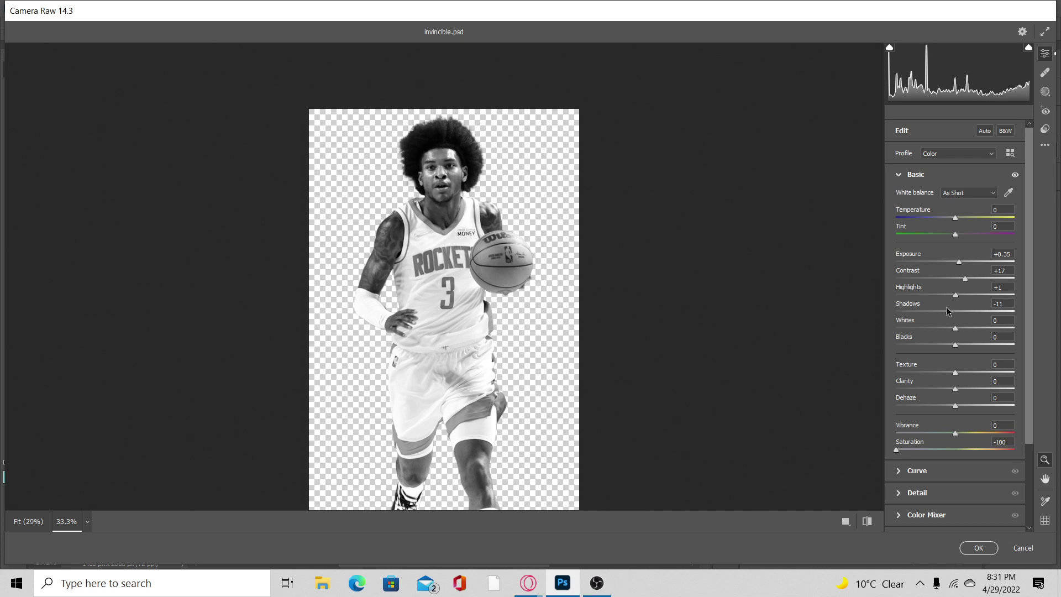
Raise the cutout's Texture to +99, Clarity to +24 and Dehaze to +16.
{"action": "left_click", "coordinate": [963, 389]}
{"action": "left_click_drag", "start_coordinate": [963, 372], "coordinate": [970, 374]}
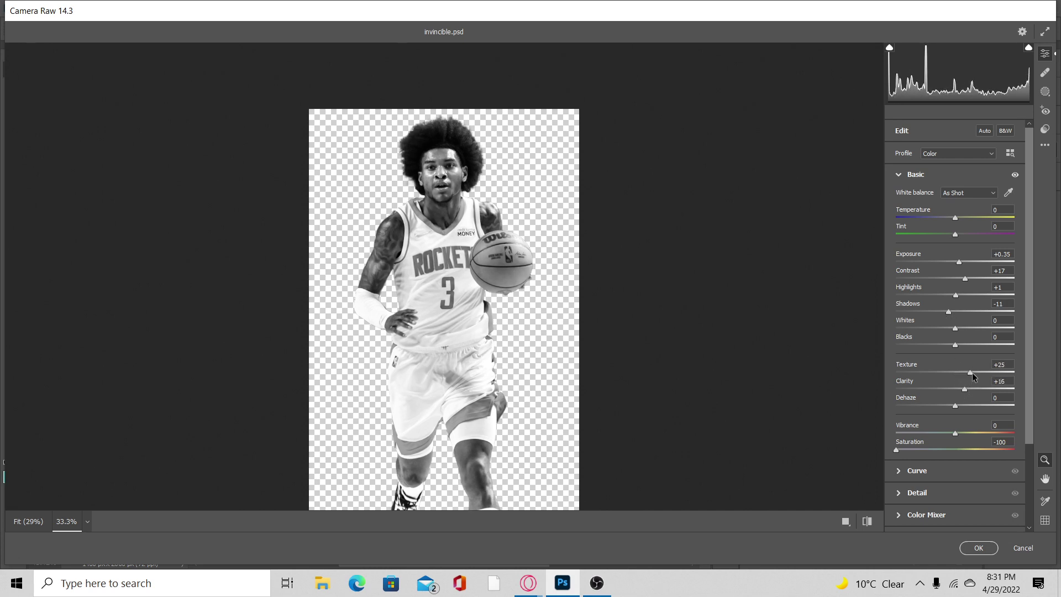
{"action": "left_click_drag", "start_coordinate": [958, 409], "coordinate": [1008, 375]}
Check the player's upper body up close, then set Texture to +46 and Clarity to +31.
{"action": "left_click", "coordinate": [412, 181]}
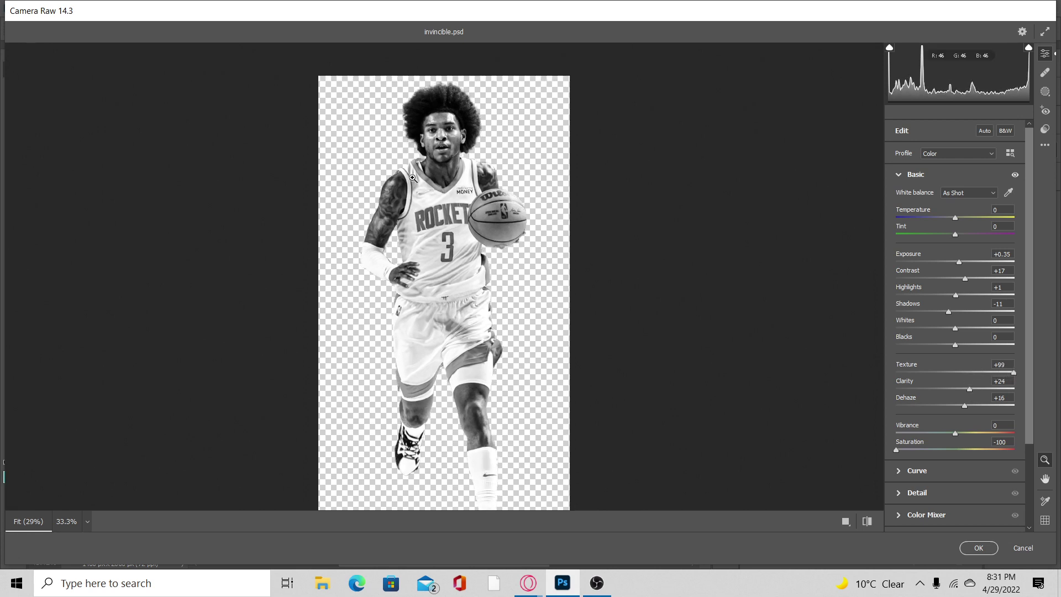
{"action": "left_click_drag", "start_coordinate": [464, 92], "coordinate": [471, 100]}
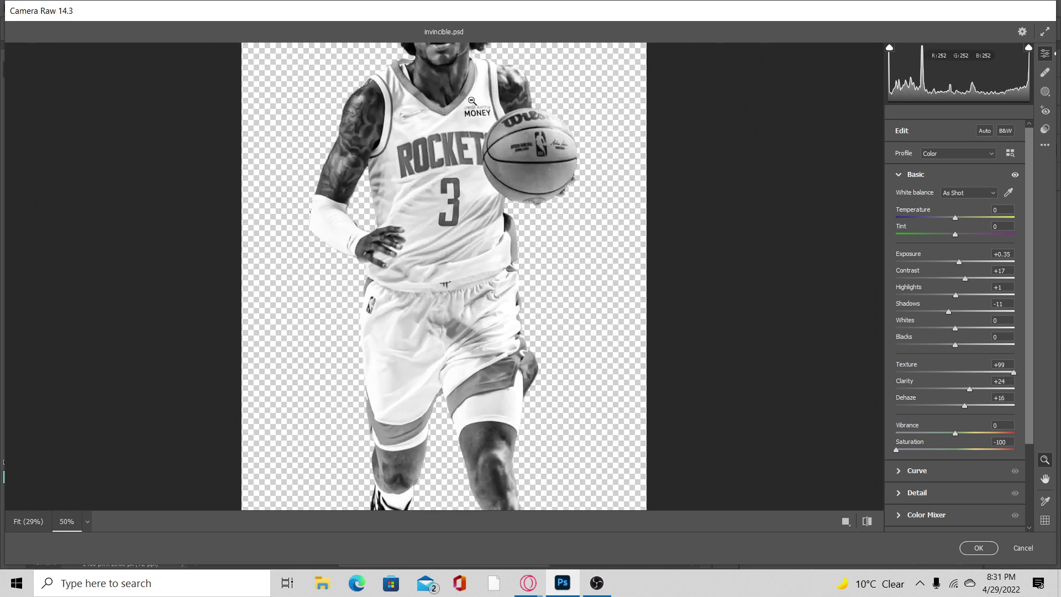
{"action": "scroll", "coordinate": [472, 102], "scroll_direction": "up", "scroll_amount": 3}
{"action": "scroll", "coordinate": [492, 114], "scroll_direction": "down", "scroll_amount": 1}
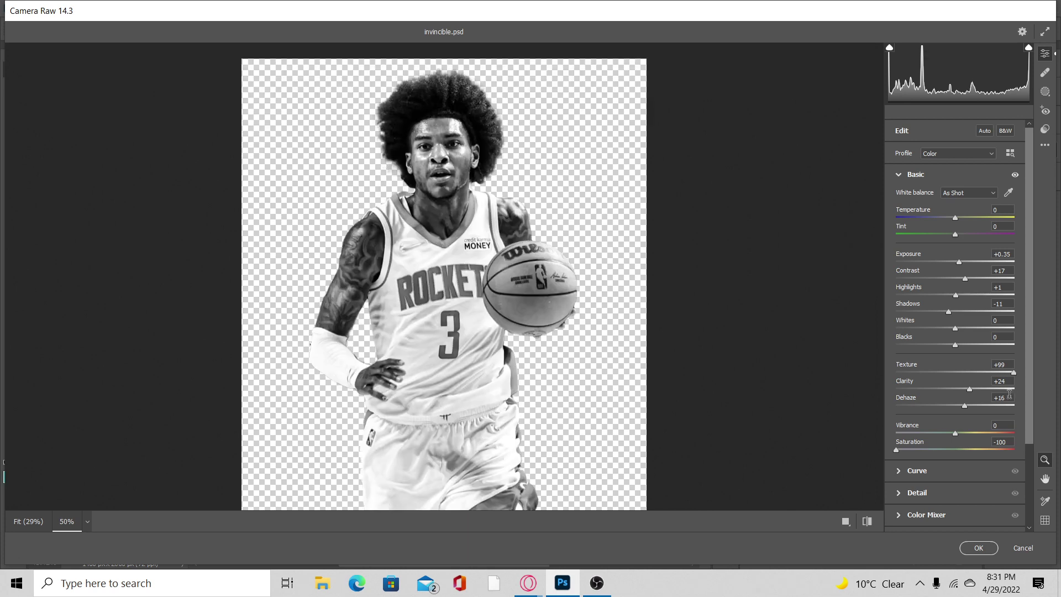
{"action": "left_click", "coordinate": [982, 372]}
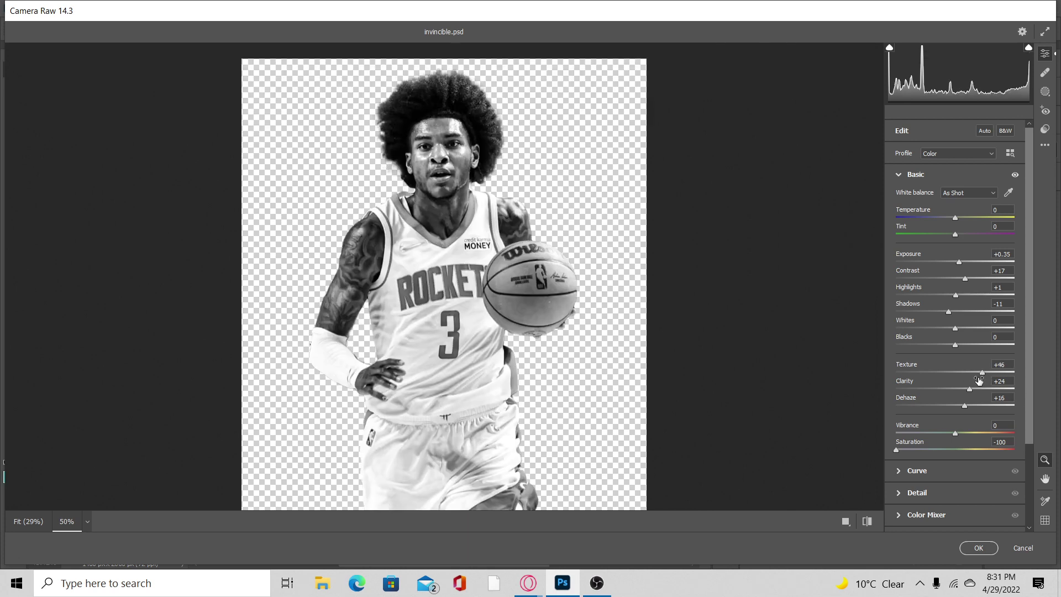
{"action": "left_click_drag", "start_coordinate": [971, 389], "coordinate": [973, 389]}
Set the cutout's Exposure to +0.40 and add a small amount of Noise Reduction.
{"action": "scroll", "coordinate": [948, 457], "scroll_direction": "down", "scroll_amount": 2}
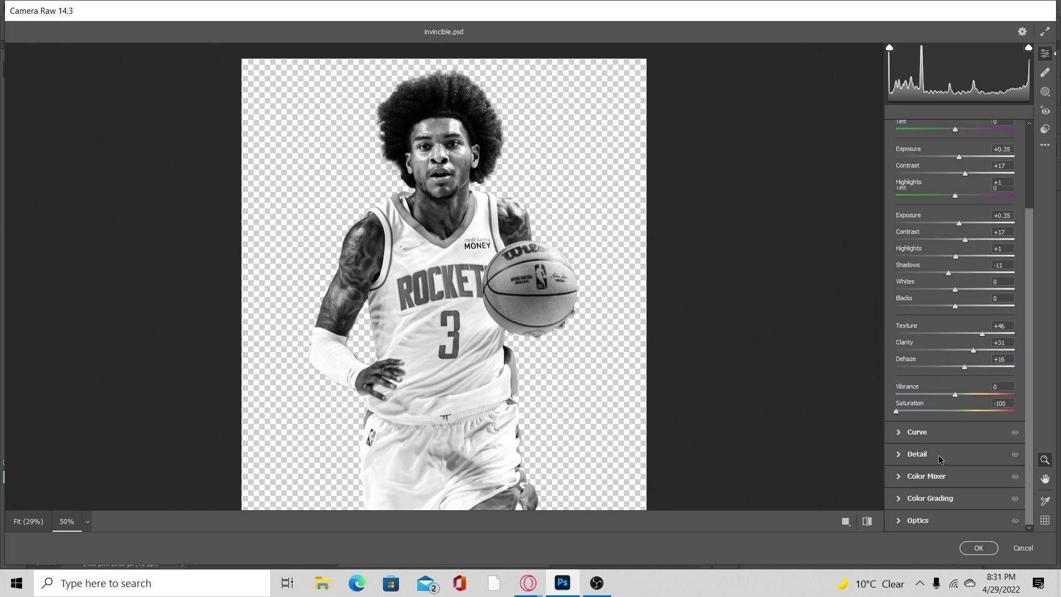
{"action": "scroll", "coordinate": [940, 460], "scroll_direction": "up", "scroll_amount": 2}
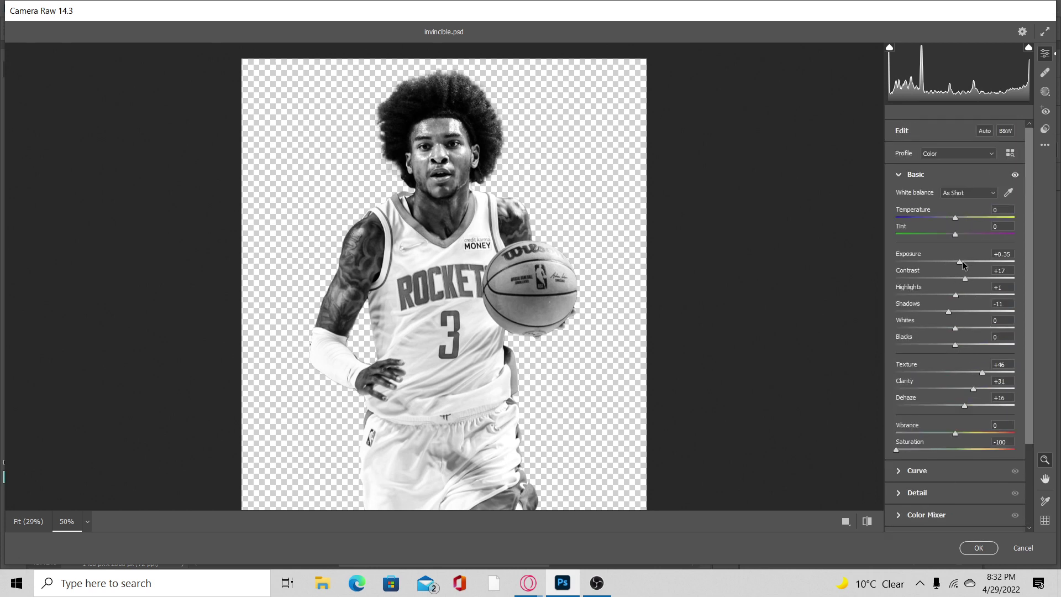
{"action": "left_click_drag", "start_coordinate": [963, 261], "coordinate": [963, 262]}
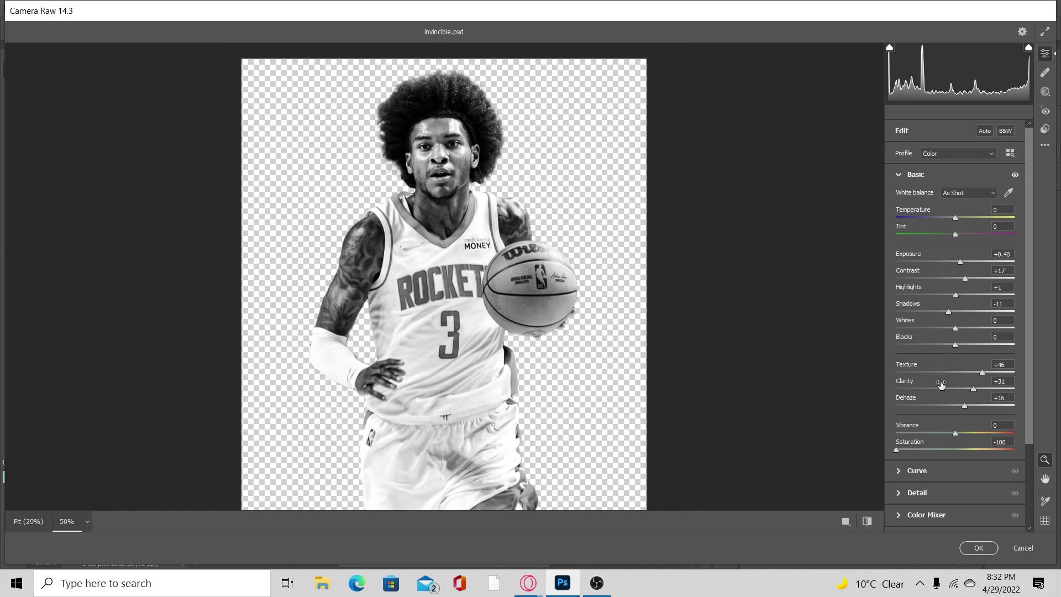
{"action": "scroll", "coordinate": [933, 429], "scroll_direction": "down", "scroll_amount": 3}
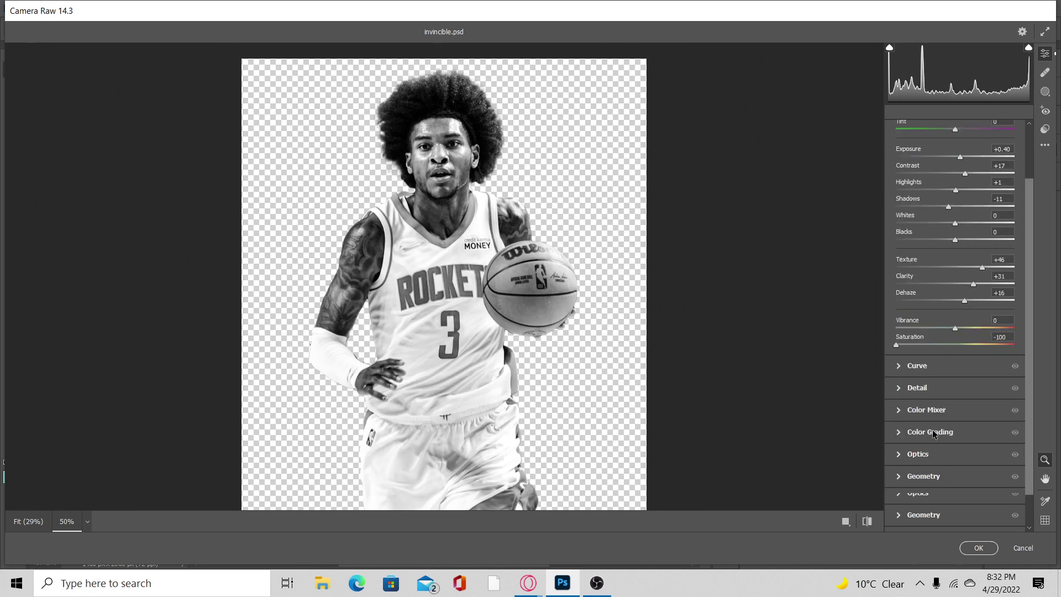
{"action": "left_click", "coordinate": [900, 390]}
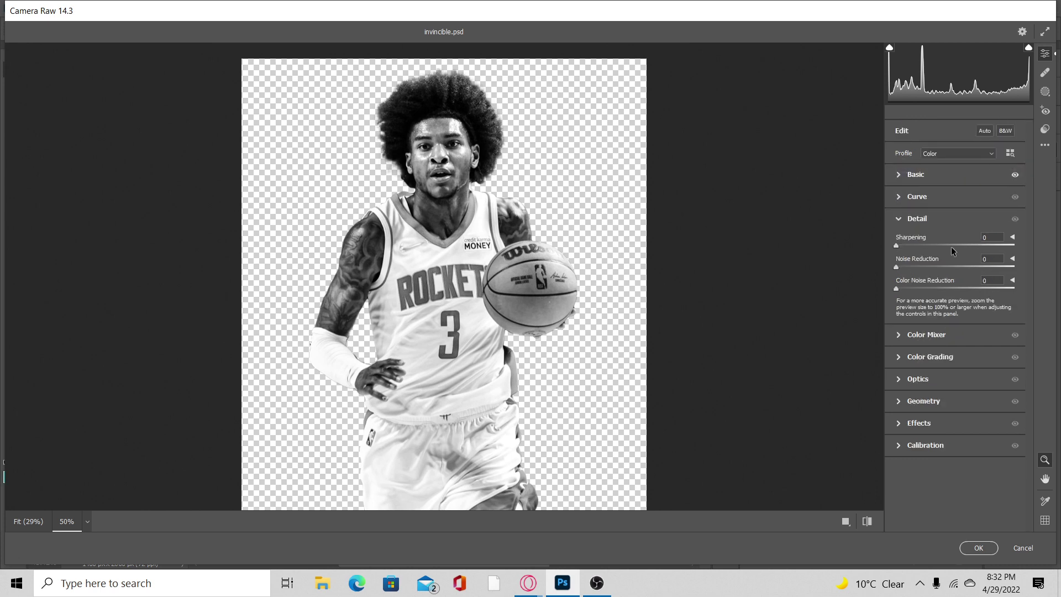
{"action": "mouse_move", "coordinate": [916, 267]}
{"action": "left_mouse_down"}
{"action": "mouse_move", "coordinate": [926, 249]}
{"action": "mouse_move", "coordinate": [909, 268]}
{"action": "left_mouse_up"}
Adjust the cutout's parametric tone curve to Highlights -5, Lights -23, Darks +25 and Shadows -11.
{"action": "left_click", "coordinate": [899, 200]}
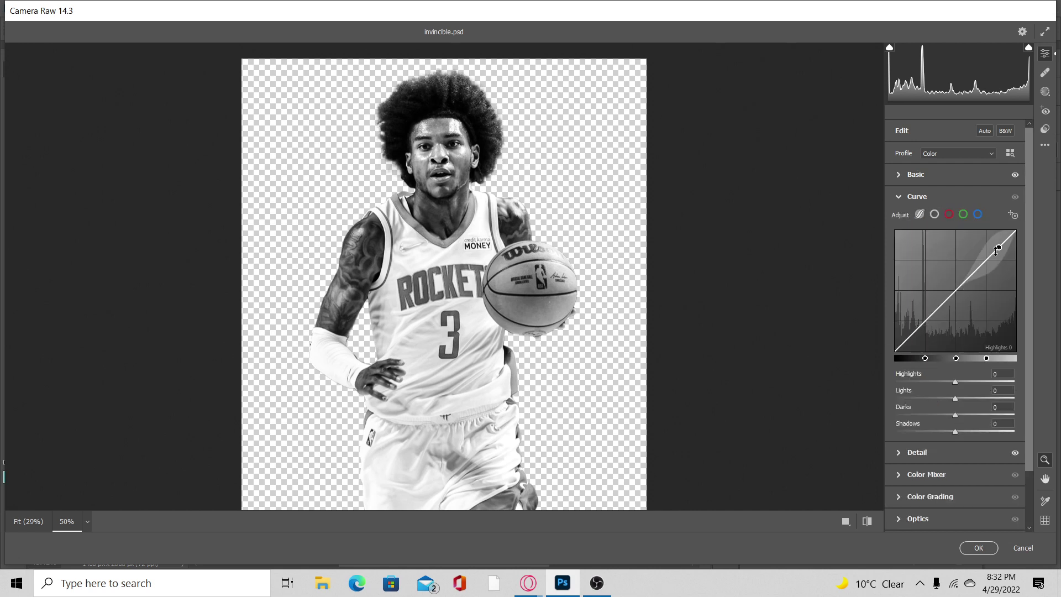
{"action": "left_click_drag", "start_coordinate": [1003, 242], "coordinate": [970, 283]}
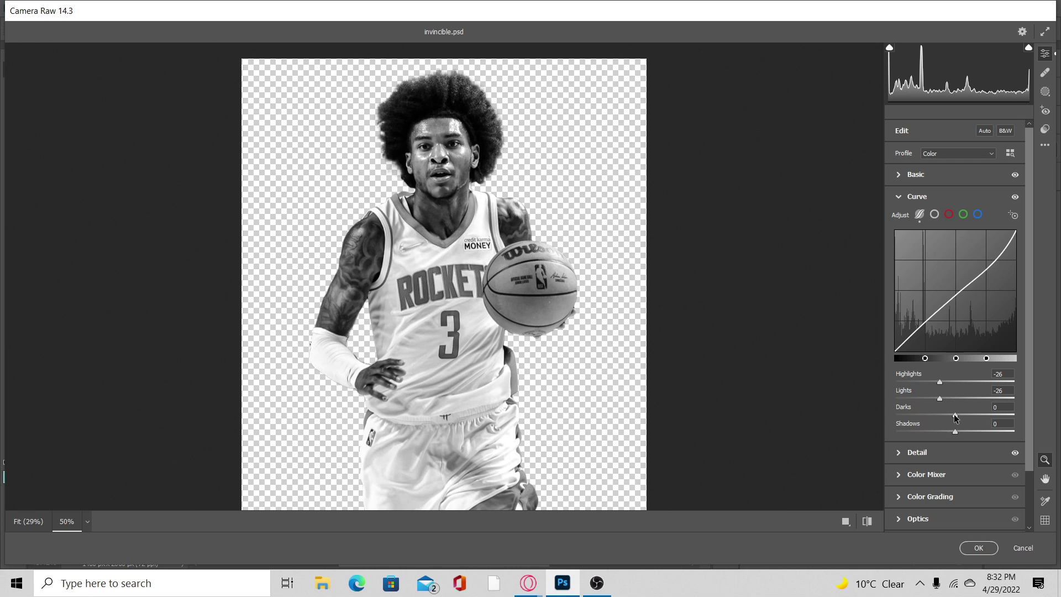
{"action": "left_click_drag", "start_coordinate": [956, 416], "coordinate": [952, 387]}
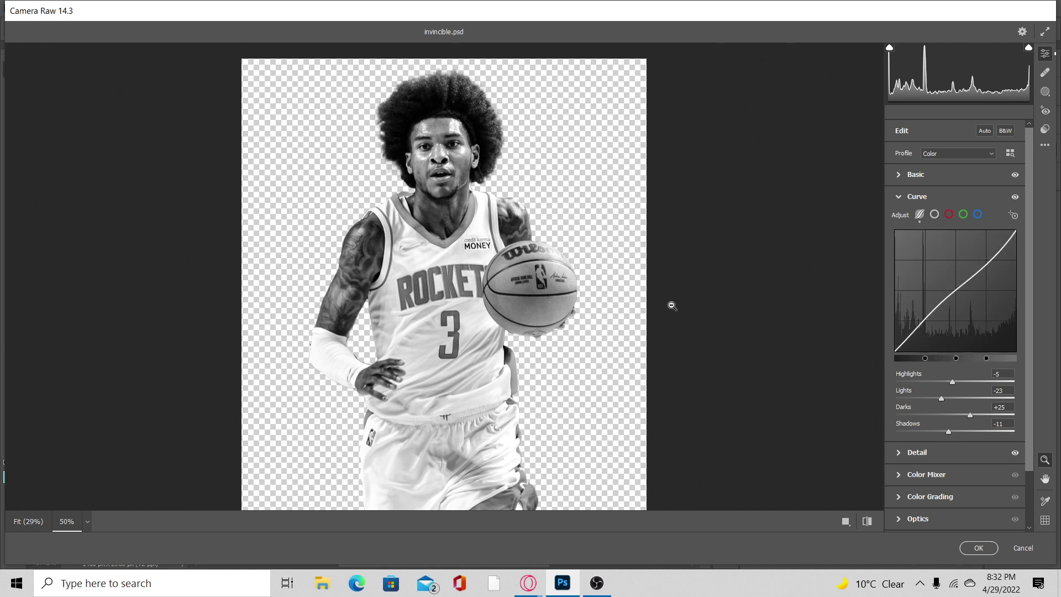
{"action": "scroll", "coordinate": [477, 193], "scroll_direction": "down", "scroll_amount": 6}
{"action": "scroll", "coordinate": [488, 196], "scroll_direction": "up", "scroll_amount": 5}
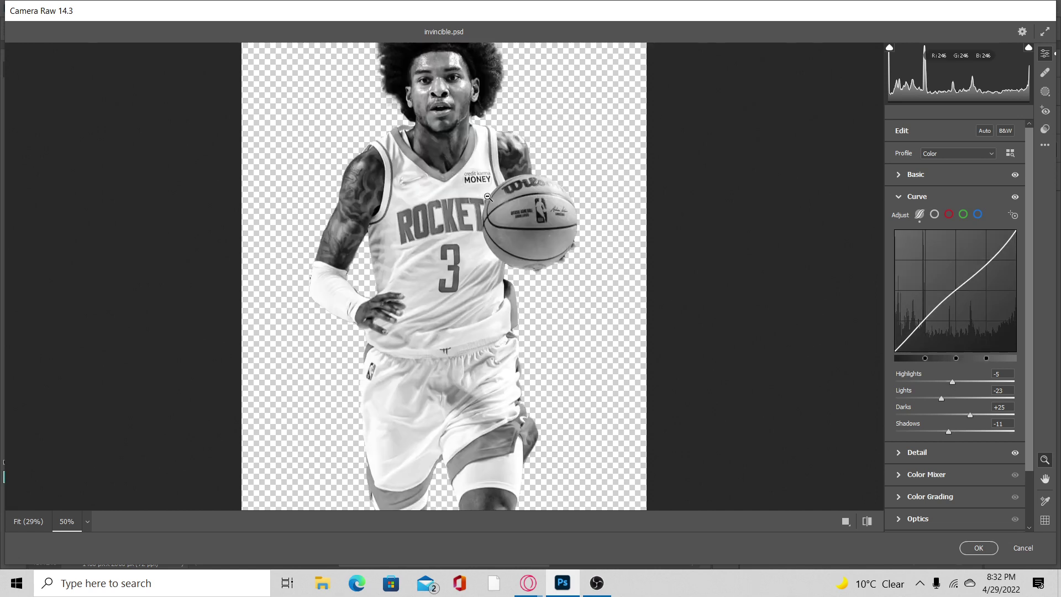
{"action": "scroll", "coordinate": [488, 196], "scroll_direction": "up", "scroll_amount": 6}
{"action": "scroll", "coordinate": [492, 194], "scroll_direction": "down", "scroll_amount": 4}
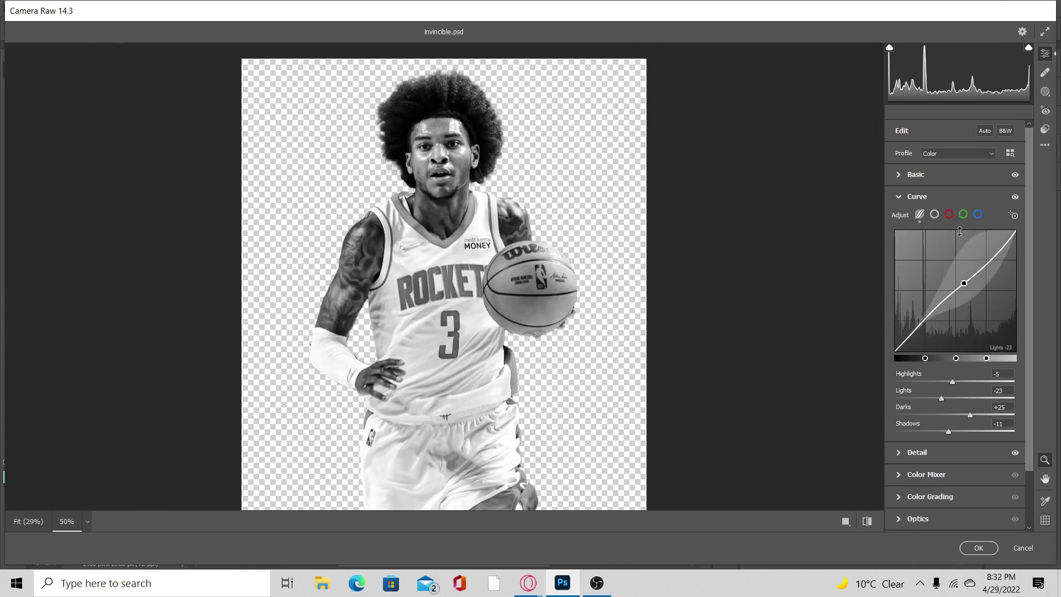
Raise the cutout's Clarity to +42 and bring its color back with Saturation at 0.
{"action": "left_click", "coordinate": [896, 176]}
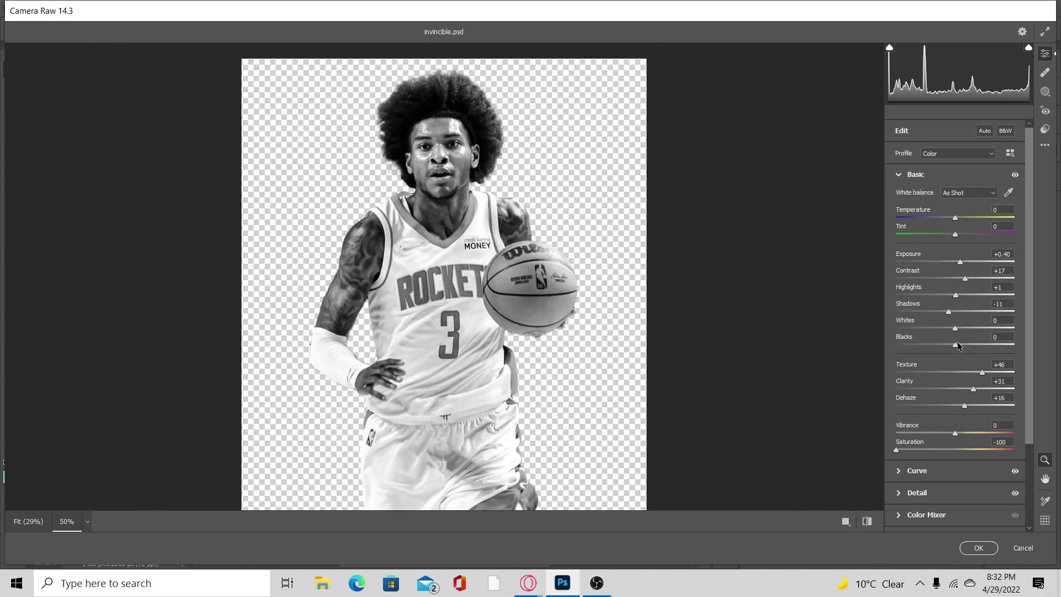
{"action": "left_click_drag", "start_coordinate": [977, 385], "coordinate": [980, 386]}
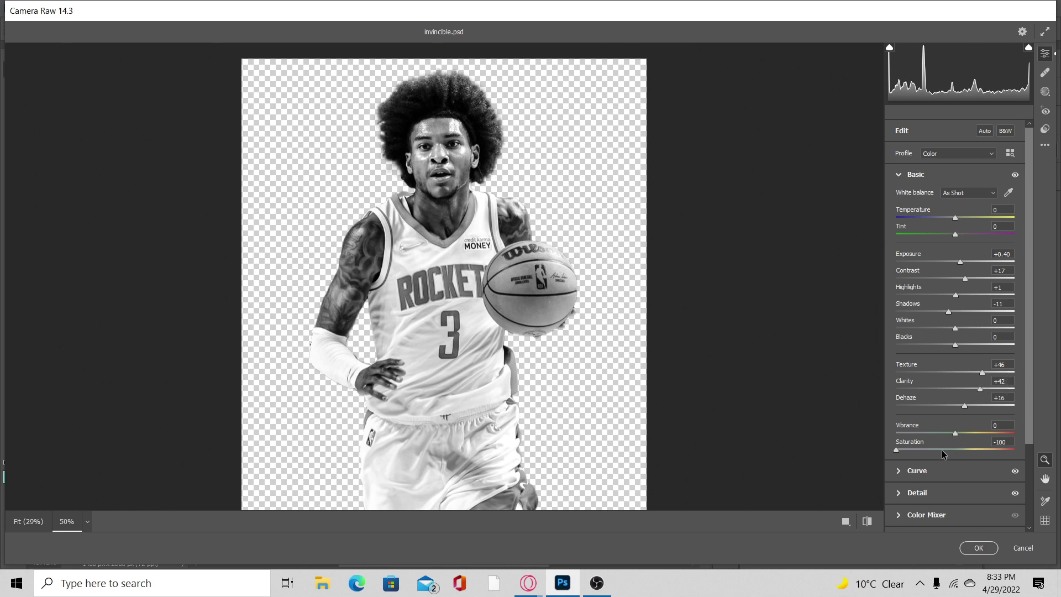
{"action": "left_click_drag", "start_coordinate": [1009, 438], "coordinate": [987, 450]}
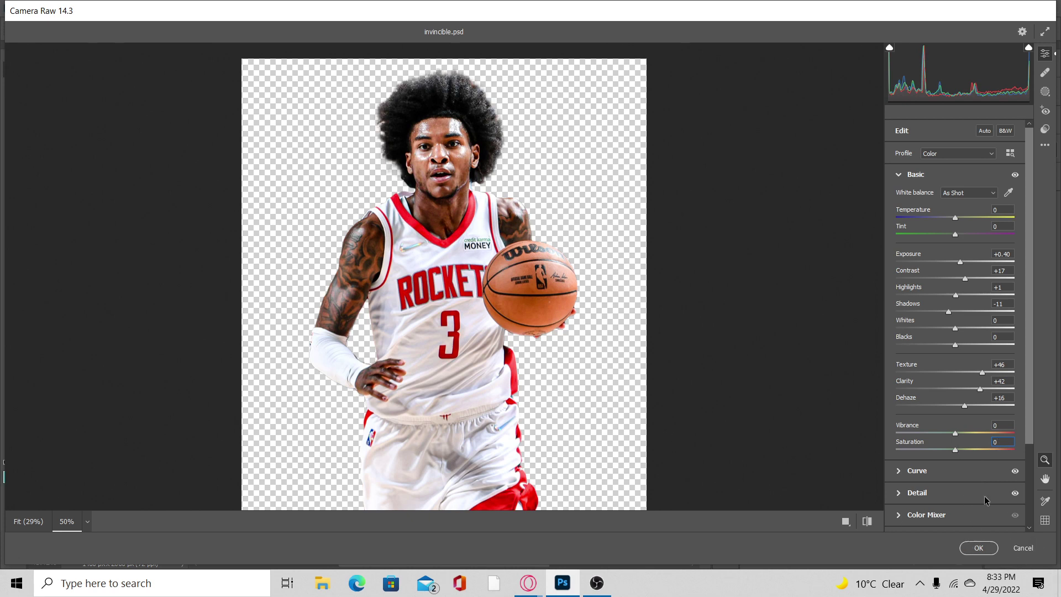
Apply the Camera Raw adjustments to the player cutout.
{"action": "left_click", "coordinate": [974, 554]}
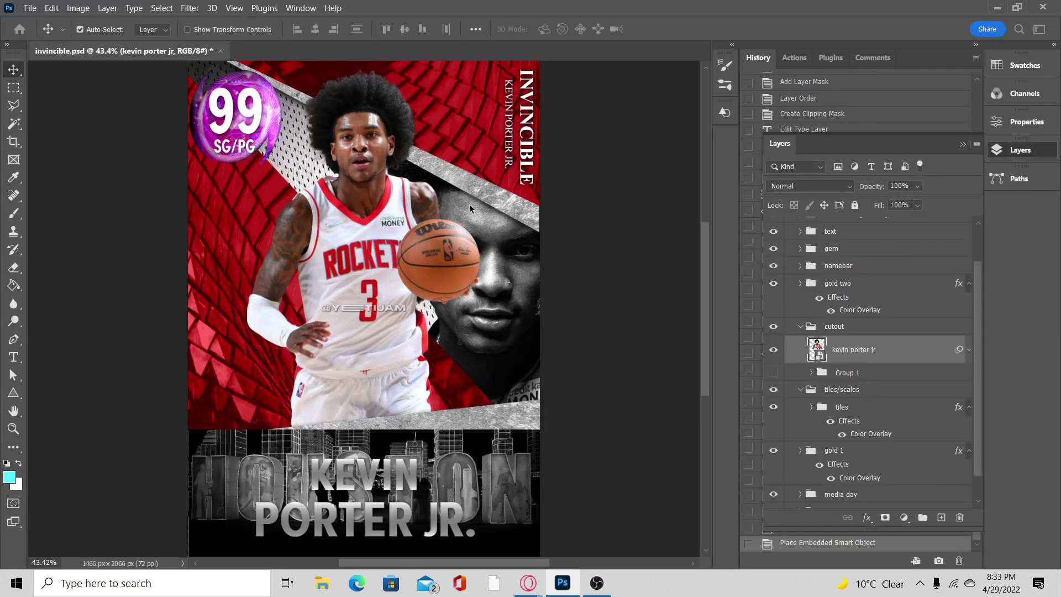
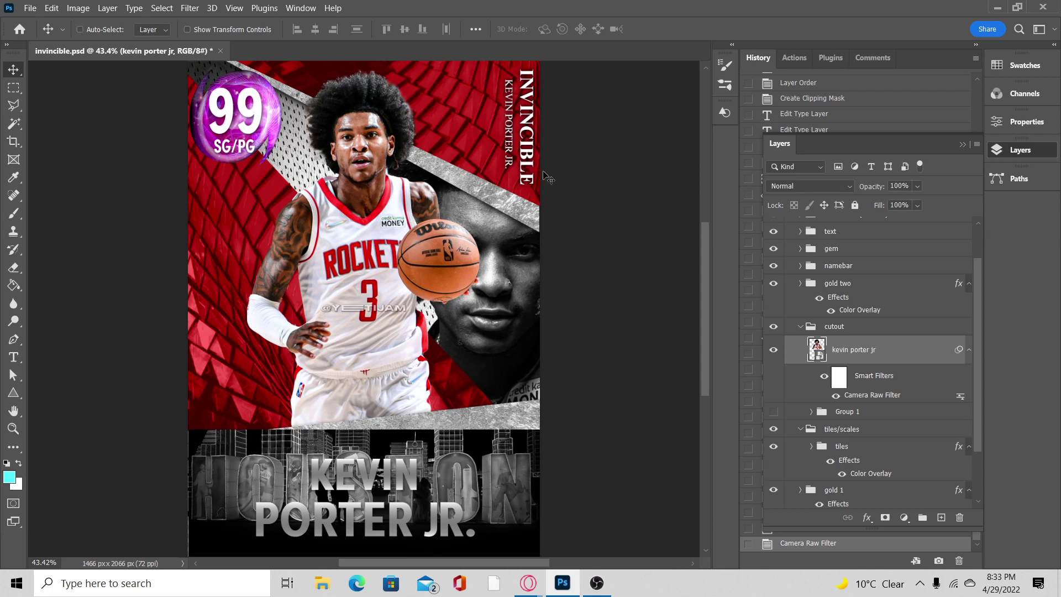
{"action": "key", "text": "ctrl+j"}
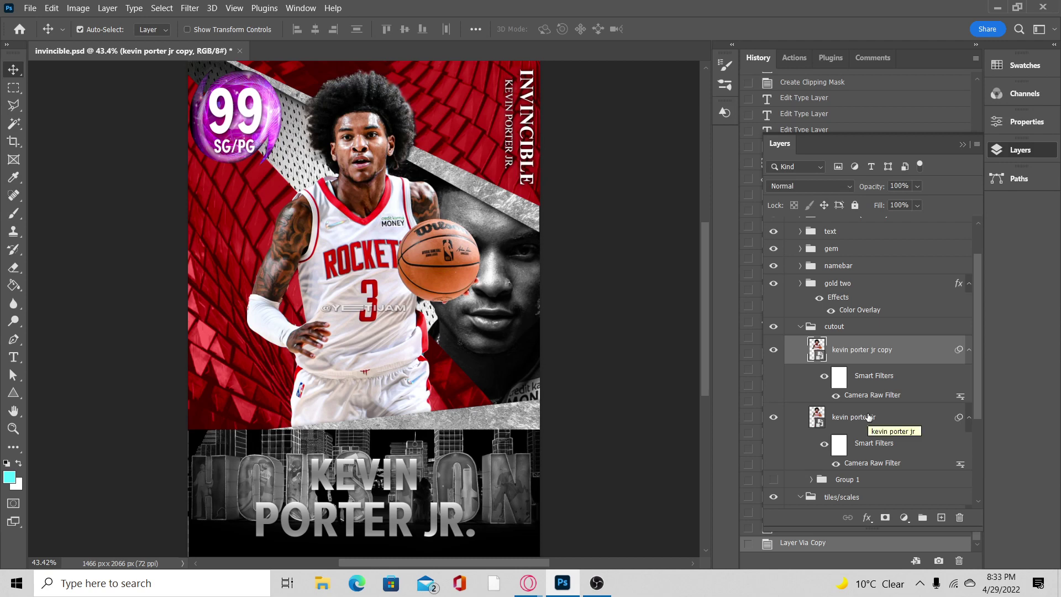
{"action": "key", "text": "ctrl+z"}
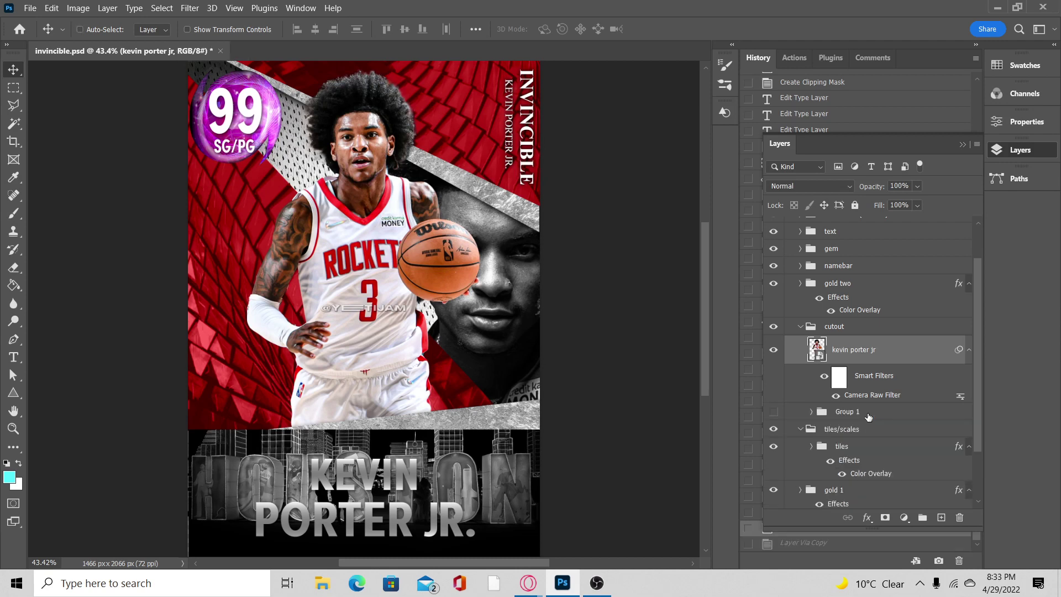
{"action": "key", "text": "ctrl+shift+z"}
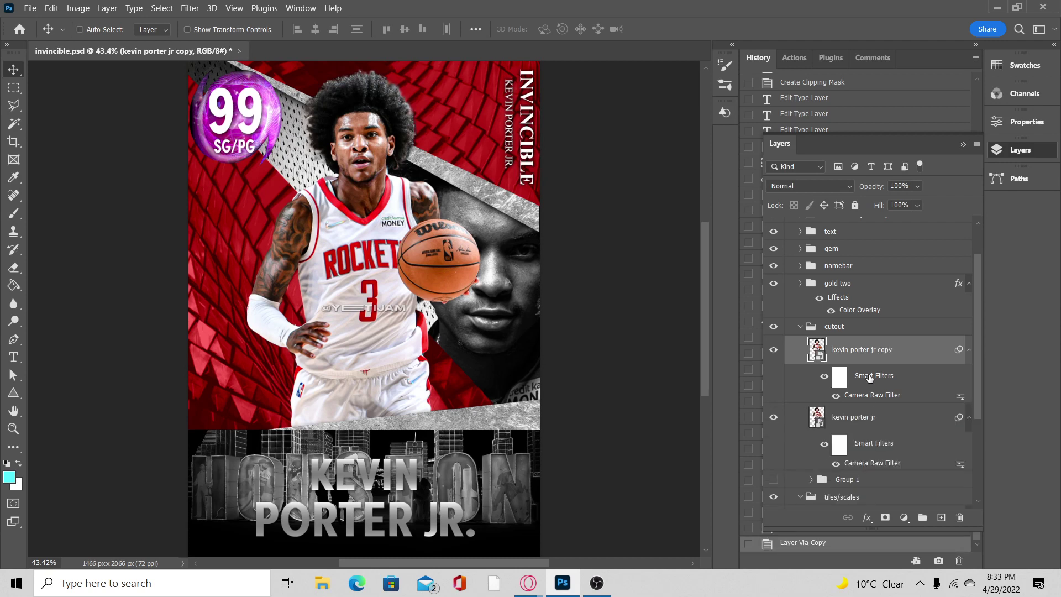
{"action": "key", "text": "ctrl+z"}
{"action": "right_click", "coordinate": [882, 328]}
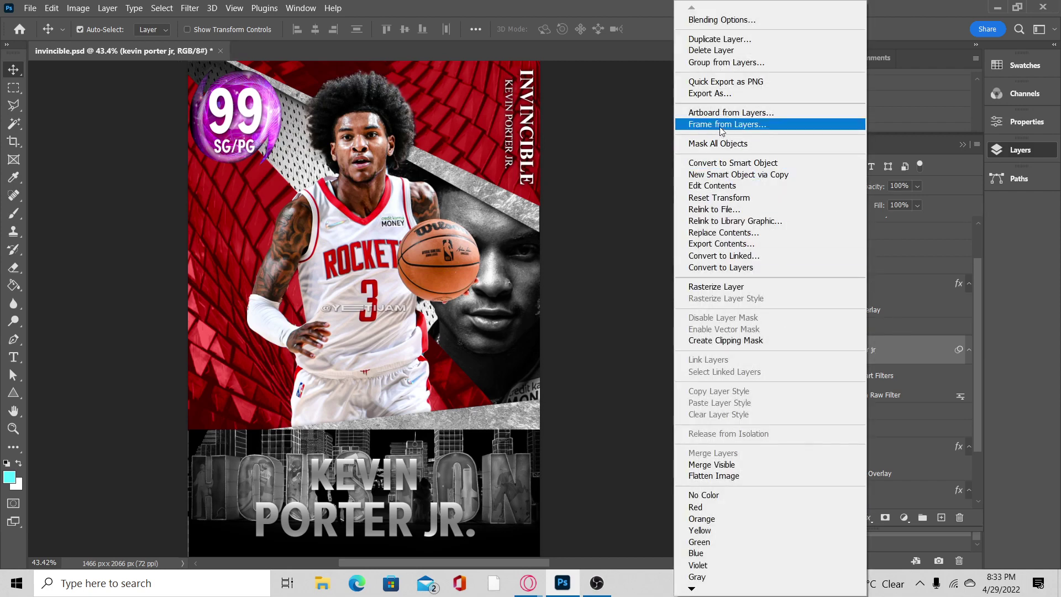
{"action": "left_click", "coordinate": [934, 354]}
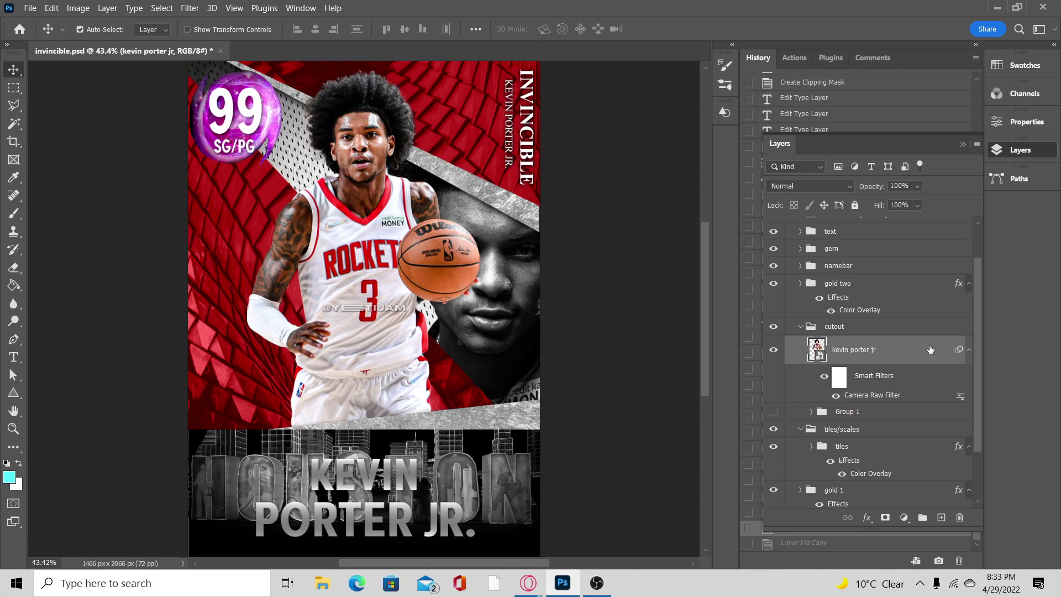
Duplicate the player cutout layer and add a layer mask to the copy.
{"action": "key", "text": "ctrl+j"}
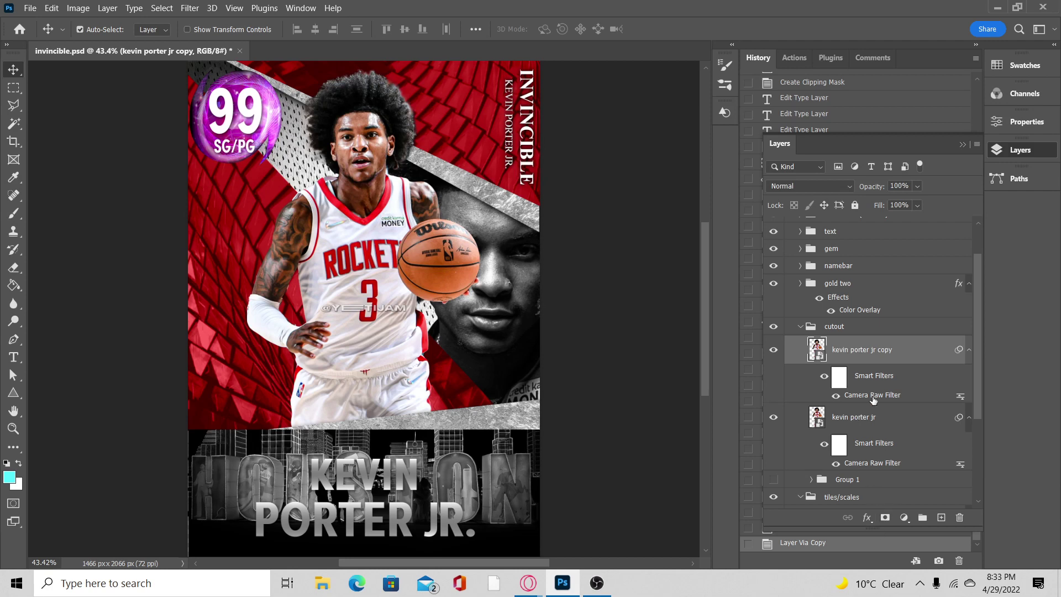
{"action": "left_click", "coordinate": [885, 516]}
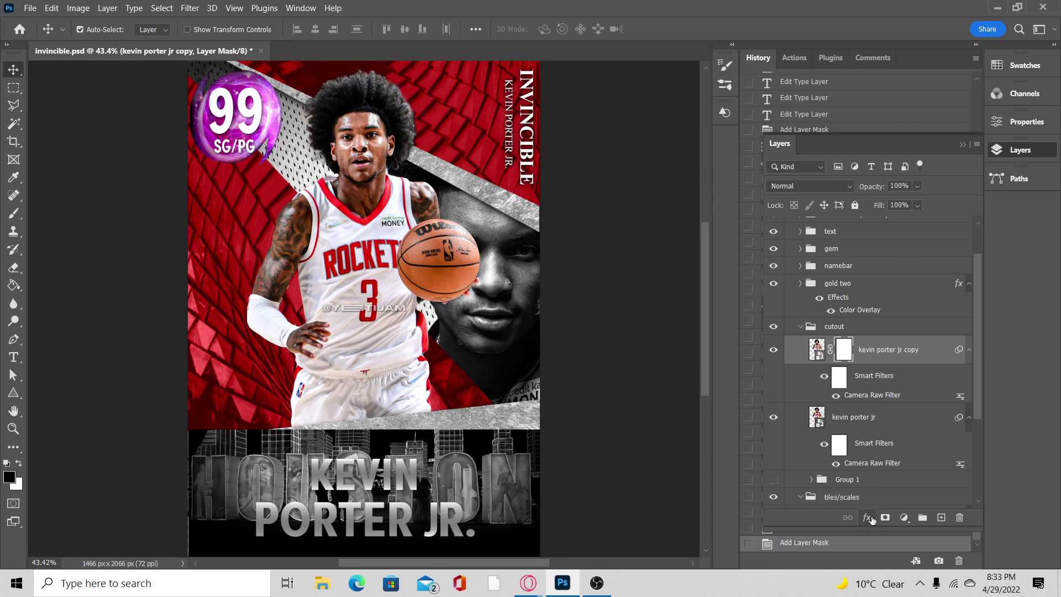
Add a white Color Overlay to the cutout copy using the Saturation blend mode.
{"action": "left_click", "coordinate": [868, 518]}
{"action": "left_click", "coordinate": [887, 466]}
{"action": "left_click", "coordinate": [801, 246]}
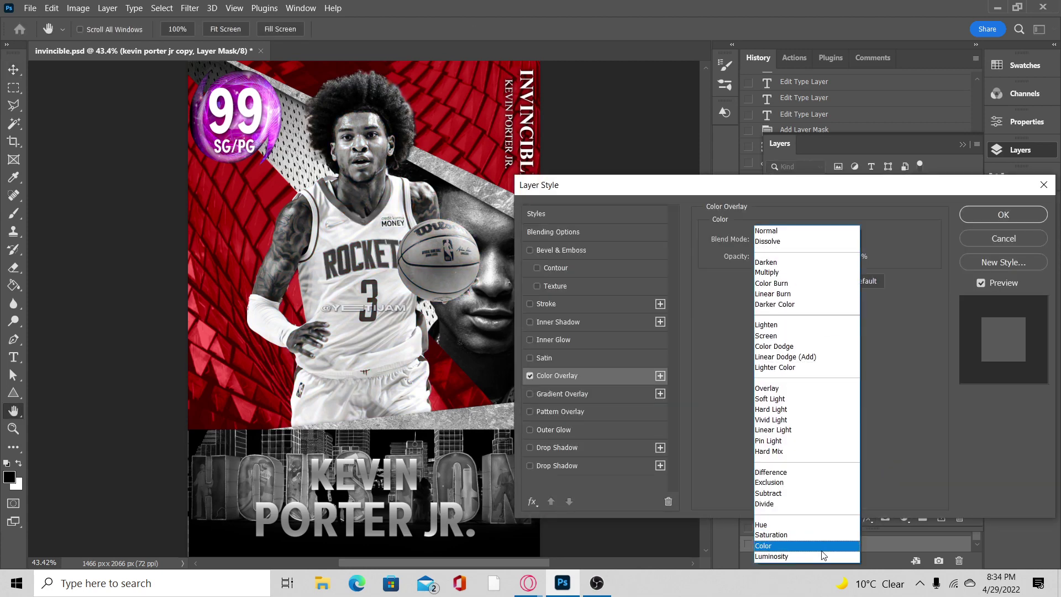
{"action": "left_click", "coordinate": [821, 534]}
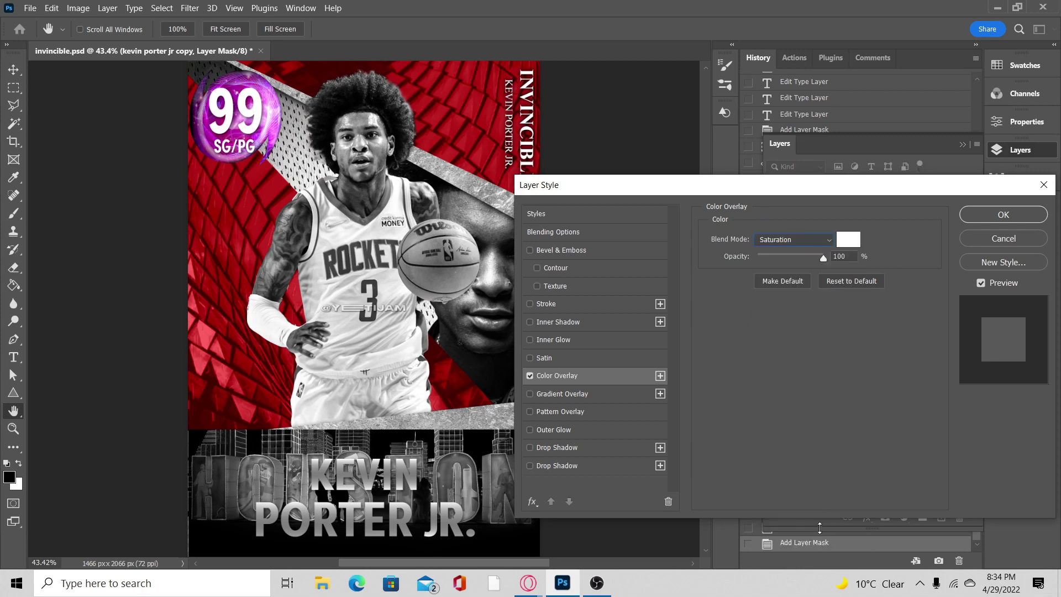
{"action": "left_click", "coordinate": [848, 241]}
{"action": "type", "text": "000000"}
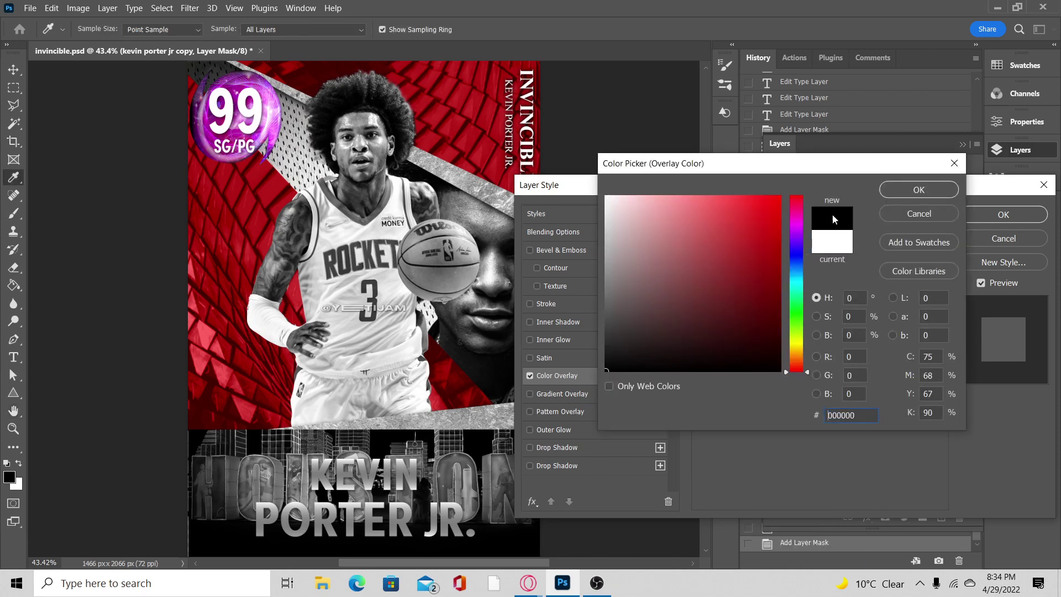
{"action": "left_click", "coordinate": [899, 214]}
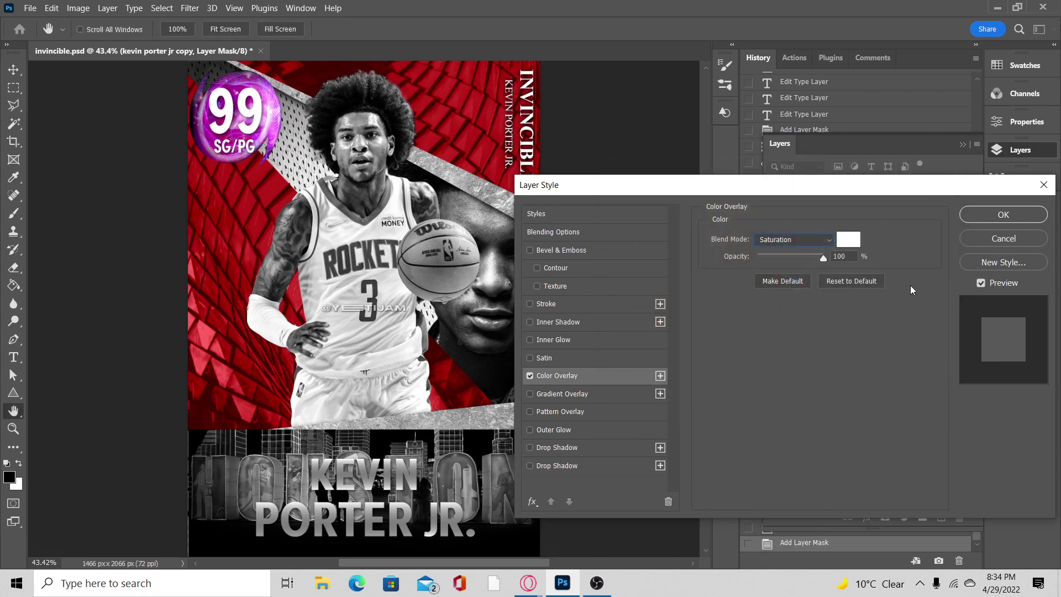
{"action": "left_click", "coordinate": [962, 216]}
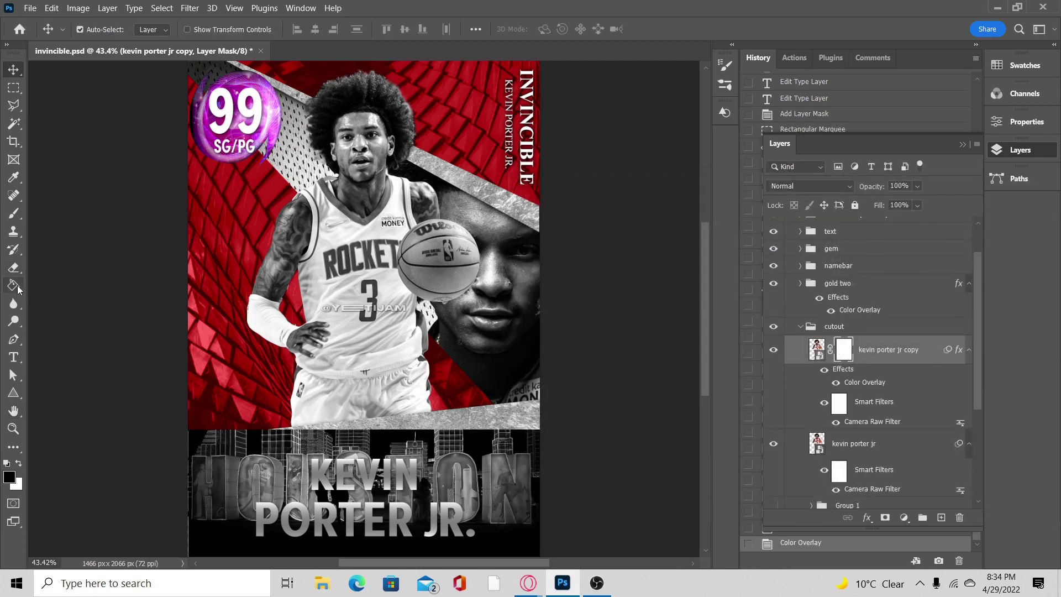
Fill the cutout copy's layer mask with black using the Paint Bucket.
{"action": "left_click", "coordinate": [17, 288]}
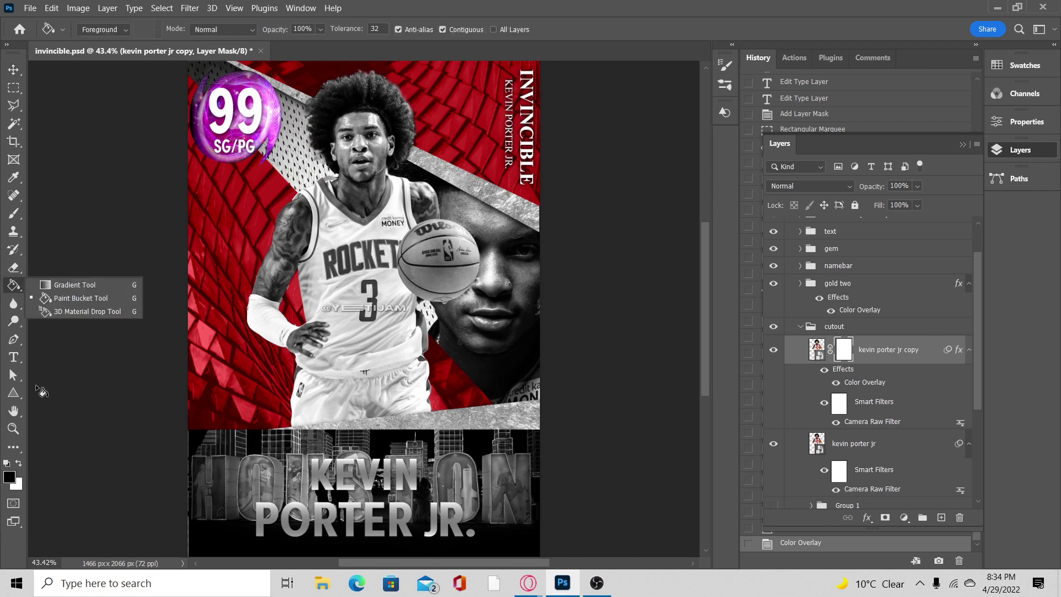
{"action": "left_click", "coordinate": [60, 305]}
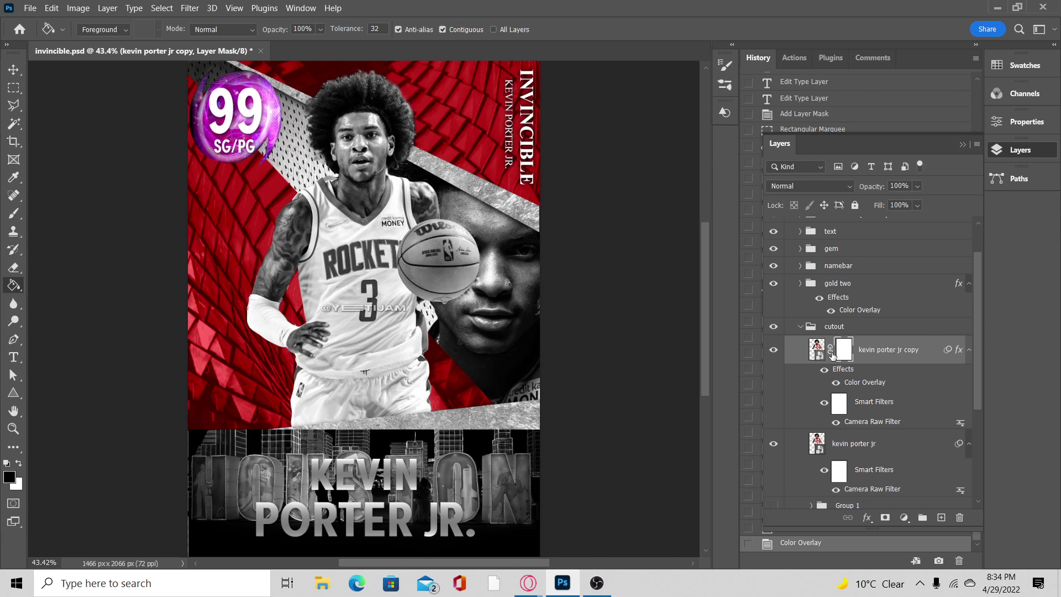
{"action": "left_click", "coordinate": [368, 191]}
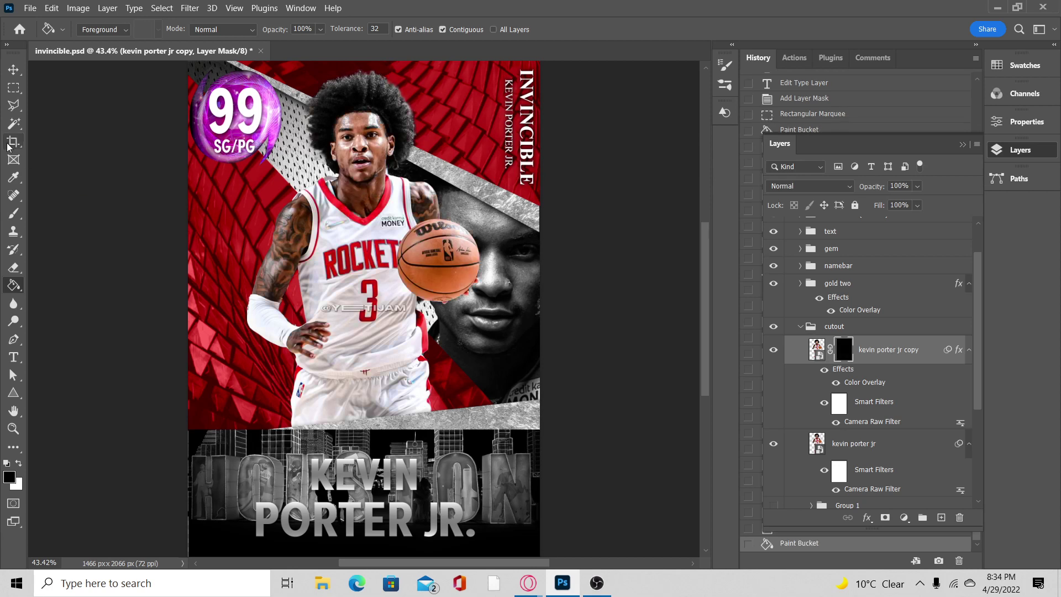
Set the brush to 165 px with 0% hardness and clear the active selection.
{"action": "left_click", "coordinate": [16, 219]}
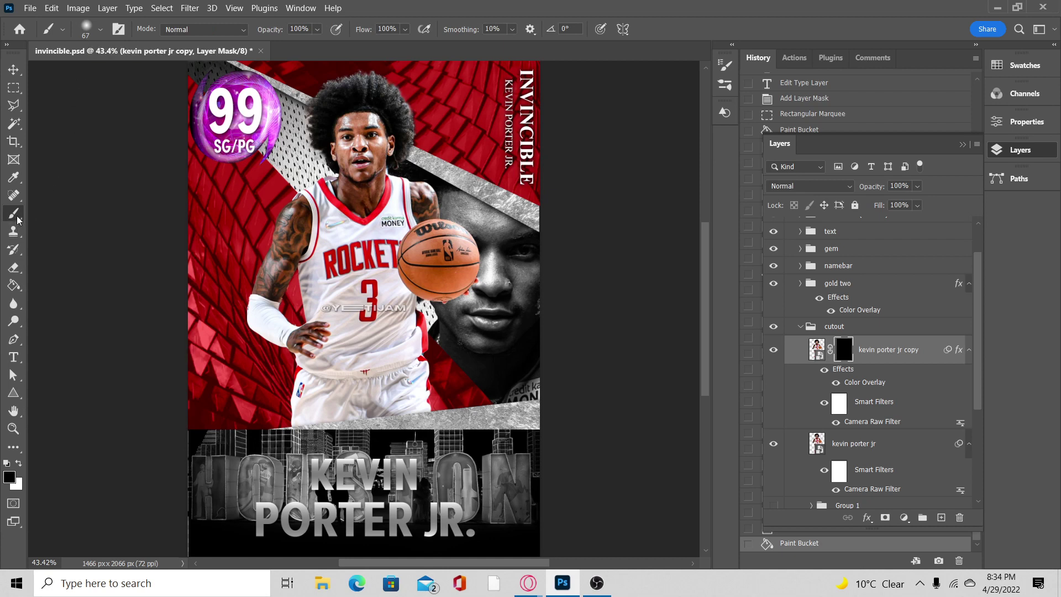
{"action": "left_click", "coordinate": [87, 36]}
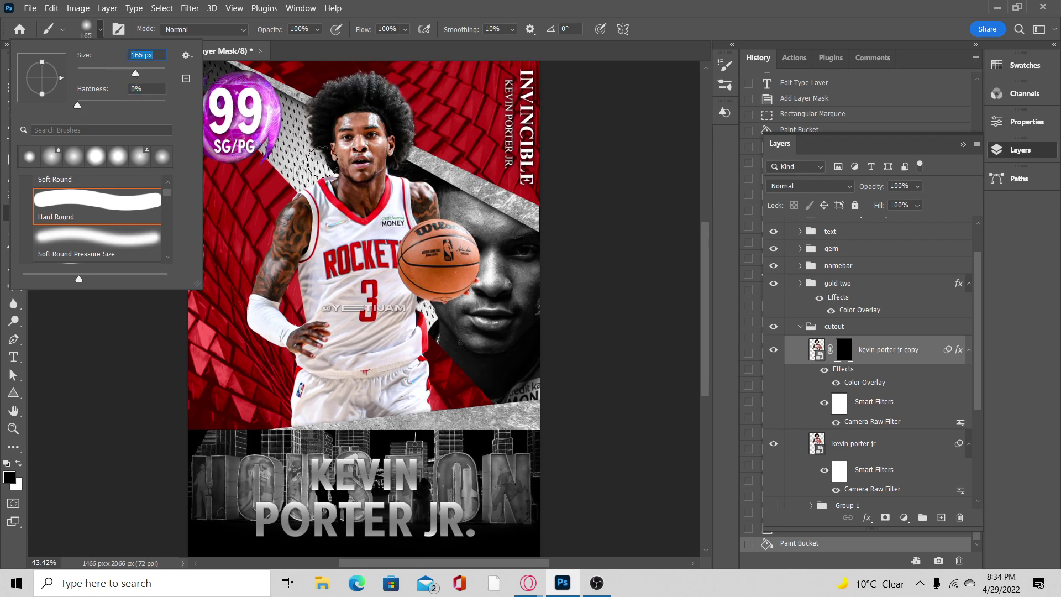
{"action": "key", "text": "Return"}
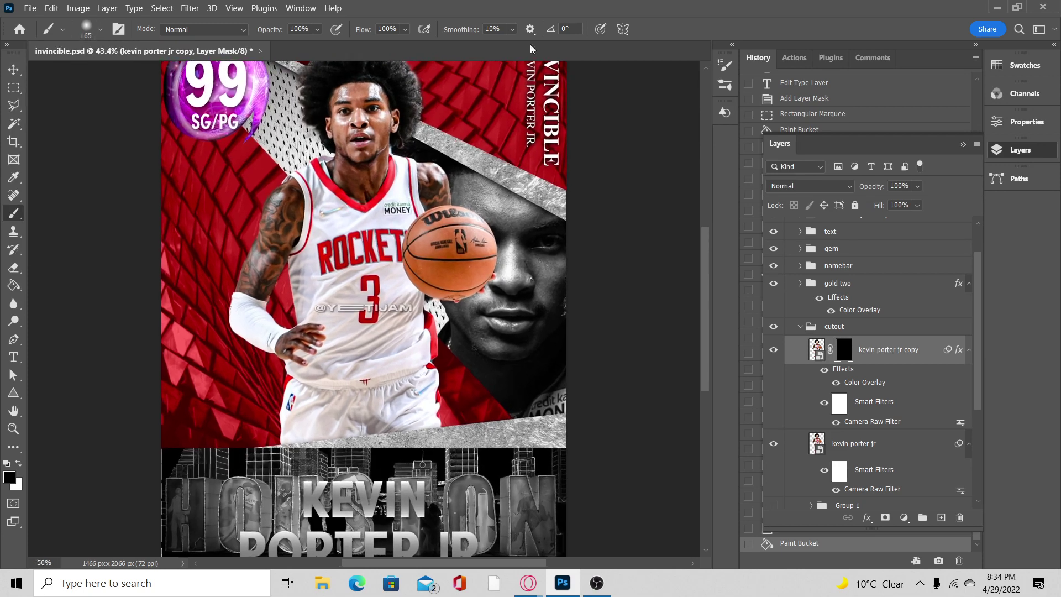
{"action": "scroll", "coordinate": [349, 169], "scroll_direction": "up", "scroll_amount": 2}
{"action": "scroll", "coordinate": [339, 307], "scroll_direction": "up", "scroll_amount": 3}
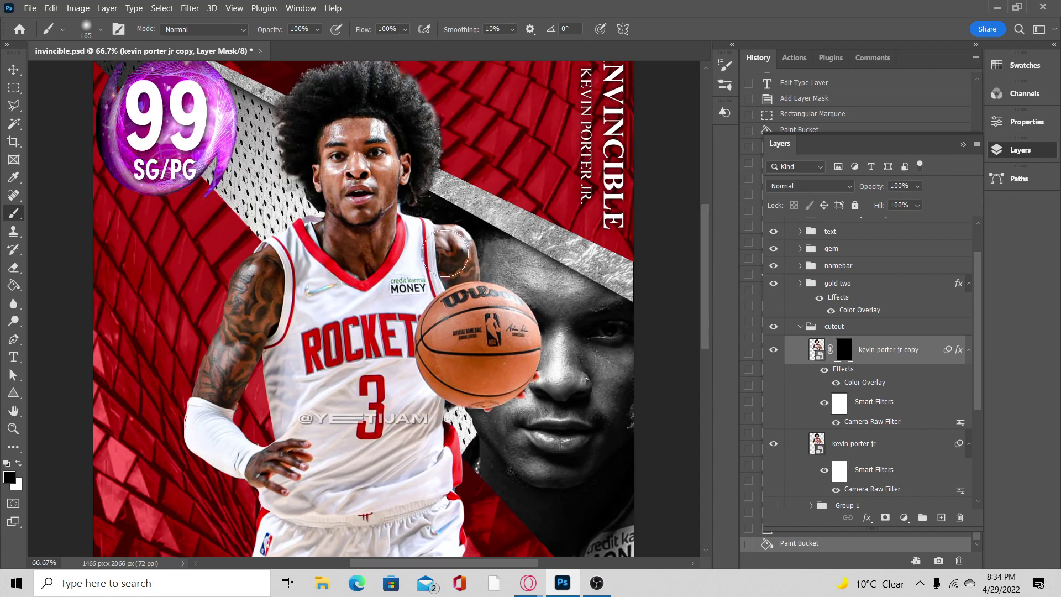
{"action": "key", "text": "ctrl+d"}
{"action": "left_click", "coordinate": [464, 256]}
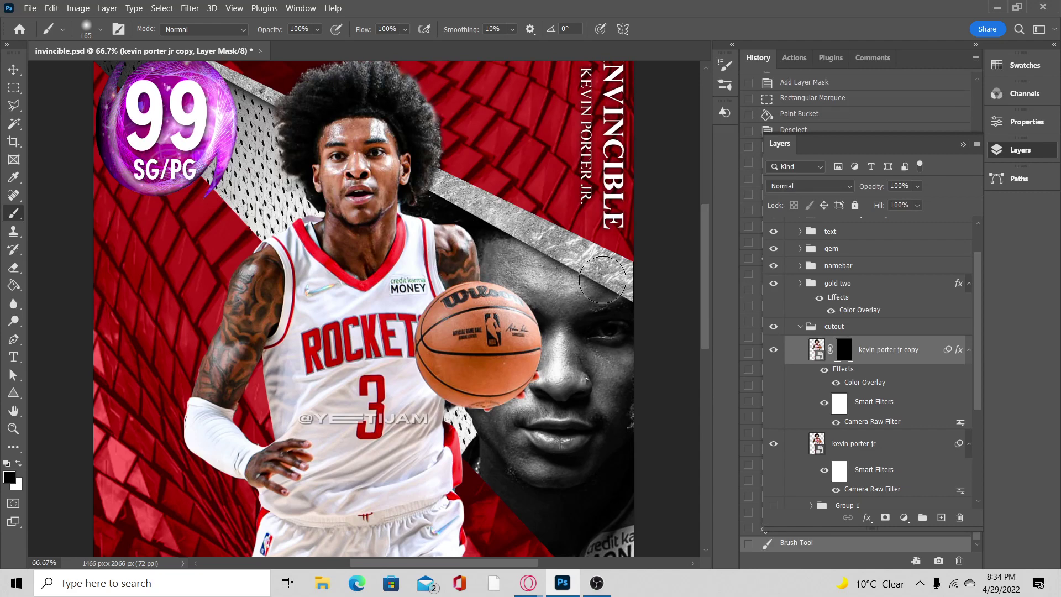
{"action": "key", "text": "ctrl+z"}
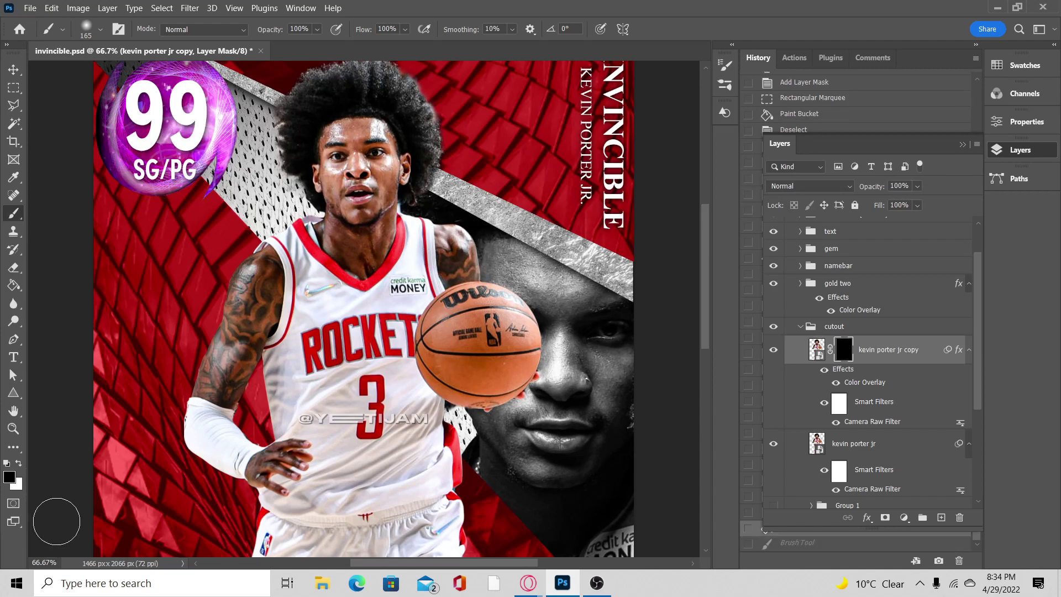
{"action": "left_click", "coordinate": [596, 584]}
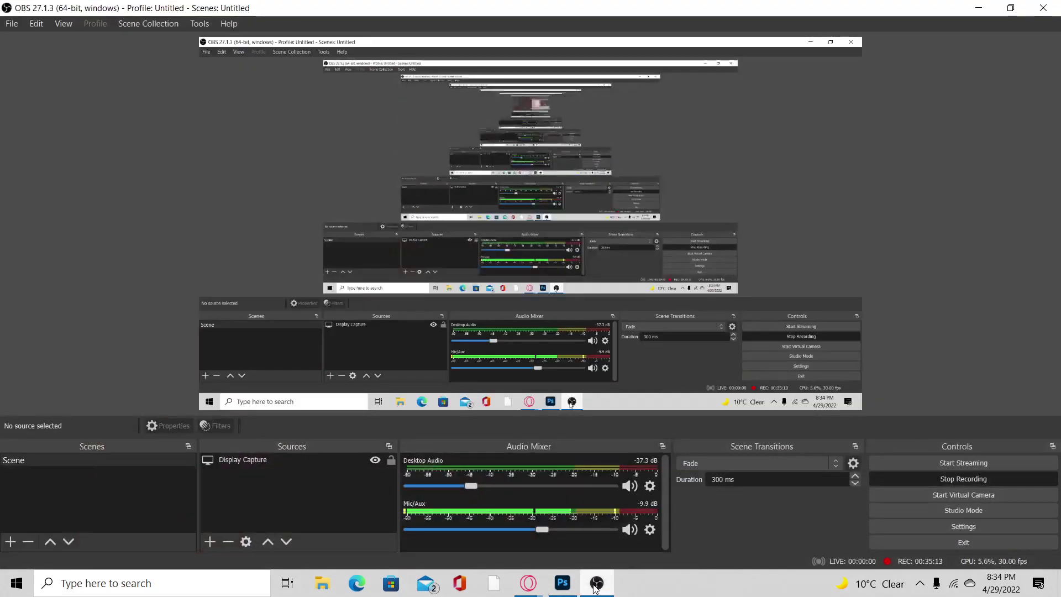
{"action": "left_click", "coordinate": [597, 584]}
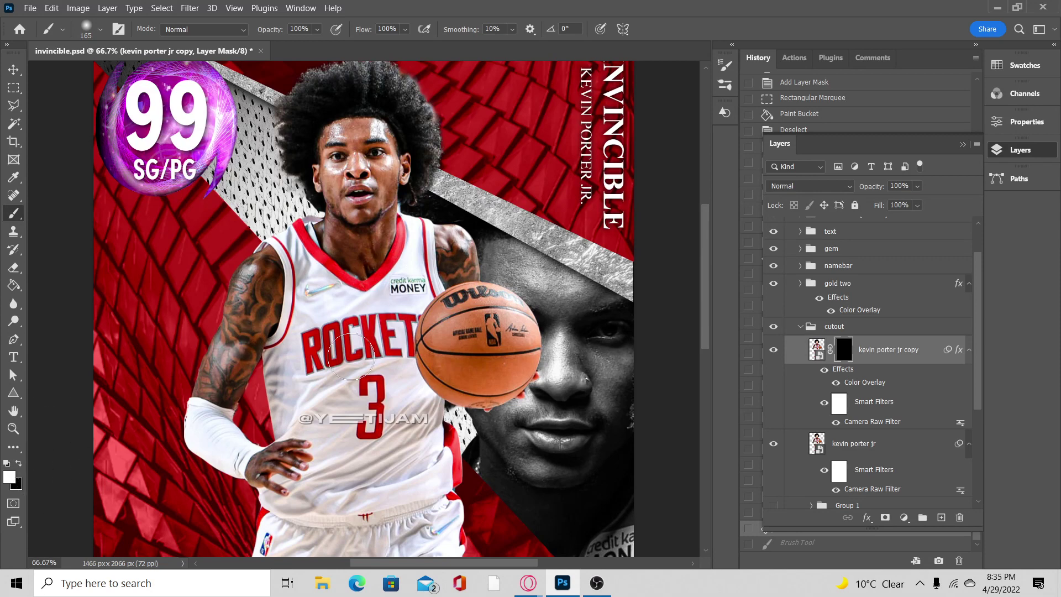
Paint white on the copy's mask over the ball-side shoulder, neck, face and hair to turn them black and white.
{"action": "mouse_move", "coordinate": [459, 228]}
{"action": "left_mouse_down"}
{"action": "mouse_move", "coordinate": [450, 254]}
{"action": "mouse_move", "coordinate": [467, 252]}
{"action": "mouse_move", "coordinate": [459, 238]}
{"action": "left_mouse_up"}
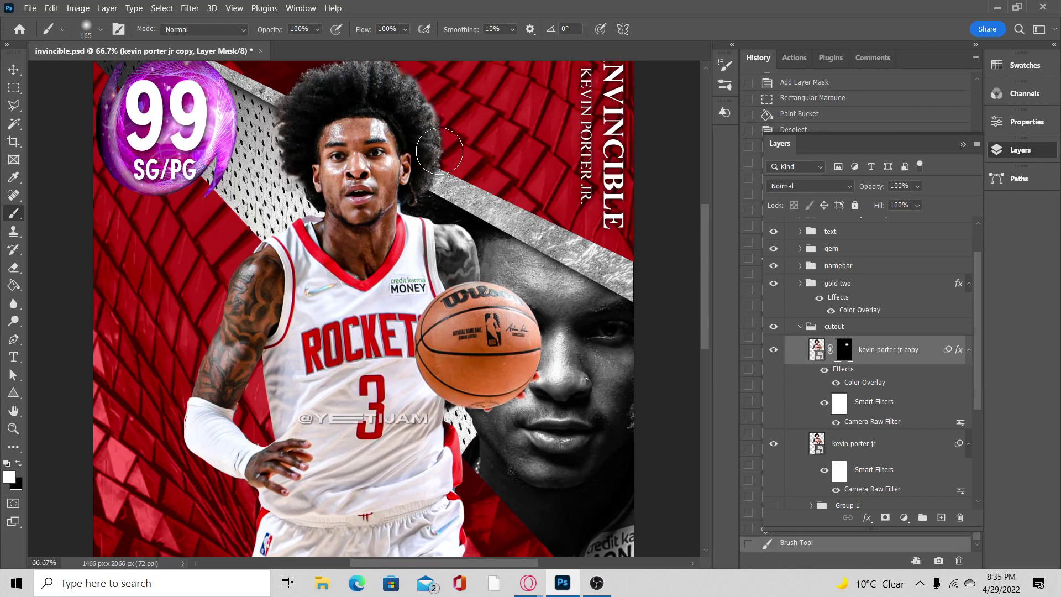
{"action": "mouse_move", "coordinate": [356, 228]}
{"action": "left_mouse_down"}
{"action": "mouse_move", "coordinate": [366, 255]}
{"action": "mouse_move", "coordinate": [340, 228]}
{"action": "mouse_move", "coordinate": [335, 164]}
{"action": "mouse_move", "coordinate": [324, 163]}
{"action": "mouse_move", "coordinate": [329, 174]}
{"action": "mouse_move", "coordinate": [312, 153]}
{"action": "mouse_move", "coordinate": [303, 169]}
{"action": "mouse_move", "coordinate": [290, 121]}
{"action": "mouse_move", "coordinate": [349, 86]}
{"action": "mouse_move", "coordinate": [419, 78]}
{"action": "mouse_move", "coordinate": [445, 131]}
{"action": "mouse_move", "coordinate": [428, 161]}
{"action": "mouse_move", "coordinate": [346, 141]}
{"action": "left_mouse_up"}
{"action": "mouse_move", "coordinate": [372, 183]}
{"action": "left_mouse_down"}
{"action": "mouse_move", "coordinate": [372, 220]}
{"action": "mouse_move", "coordinate": [370, 200]}
{"action": "mouse_move", "coordinate": [393, 154]}
{"action": "left_mouse_up"}
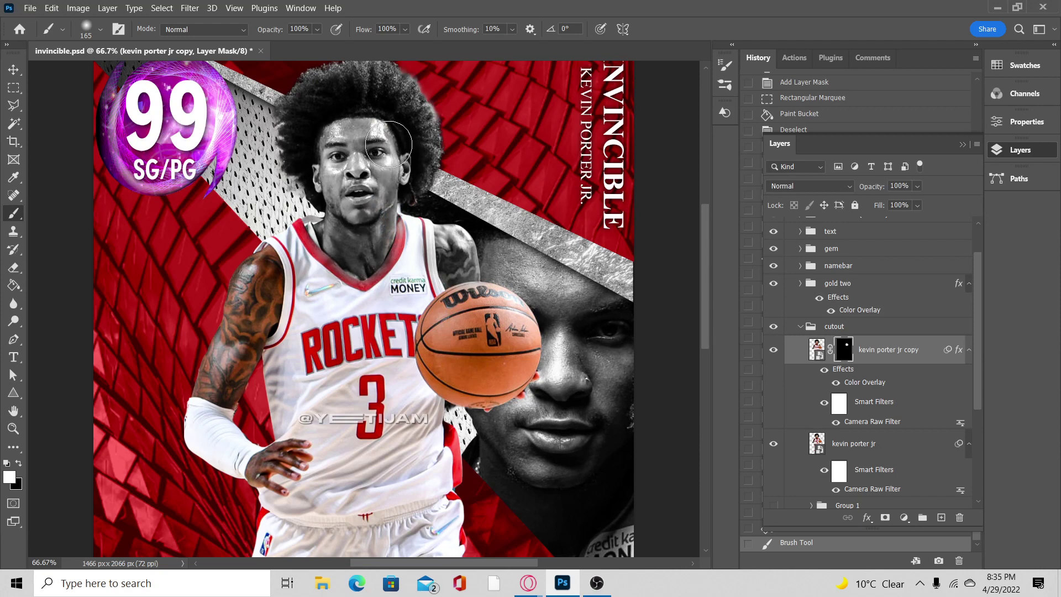
{"action": "scroll", "coordinate": [387, 157], "scroll_direction": "up", "scroll_amount": 3}
{"action": "scroll", "coordinate": [350, 169], "scroll_direction": "down", "scroll_amount": 5}
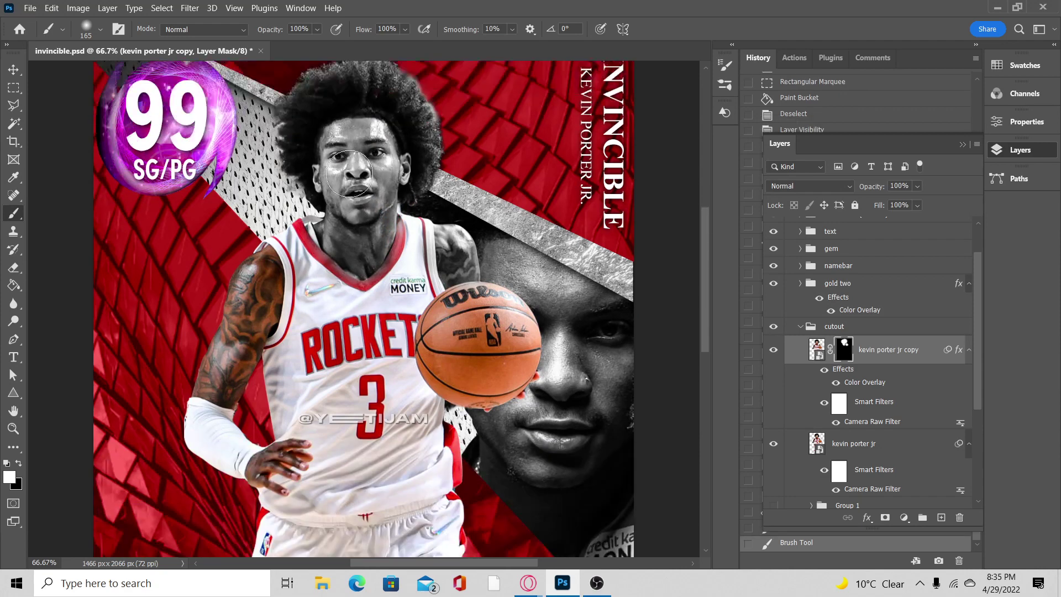
Paint white on the mask over the tattooed arm, the free hand and the fingers beneath the ball to desaturate them.
{"action": "mouse_move", "coordinate": [251, 209]}
{"action": "left_mouse_down"}
{"action": "mouse_move", "coordinate": [248, 256]}
{"action": "mouse_move", "coordinate": [214, 292]}
{"action": "mouse_move", "coordinate": [221, 325]}
{"action": "mouse_move", "coordinate": [196, 339]}
{"action": "mouse_move", "coordinate": [234, 379]}
{"action": "mouse_move", "coordinate": [253, 370]}
{"action": "mouse_move", "coordinate": [256, 402]}
{"action": "mouse_move", "coordinate": [277, 384]}
{"action": "mouse_move", "coordinate": [295, 392]}
{"action": "mouse_move", "coordinate": [267, 414]}
{"action": "mouse_move", "coordinate": [301, 398]}
{"action": "left_mouse_up"}
{"action": "scroll", "coordinate": [470, 336], "scroll_direction": "down", "scroll_amount": 3}
{"action": "scroll", "coordinate": [470, 335], "scroll_direction": "up", "scroll_amount": 5}
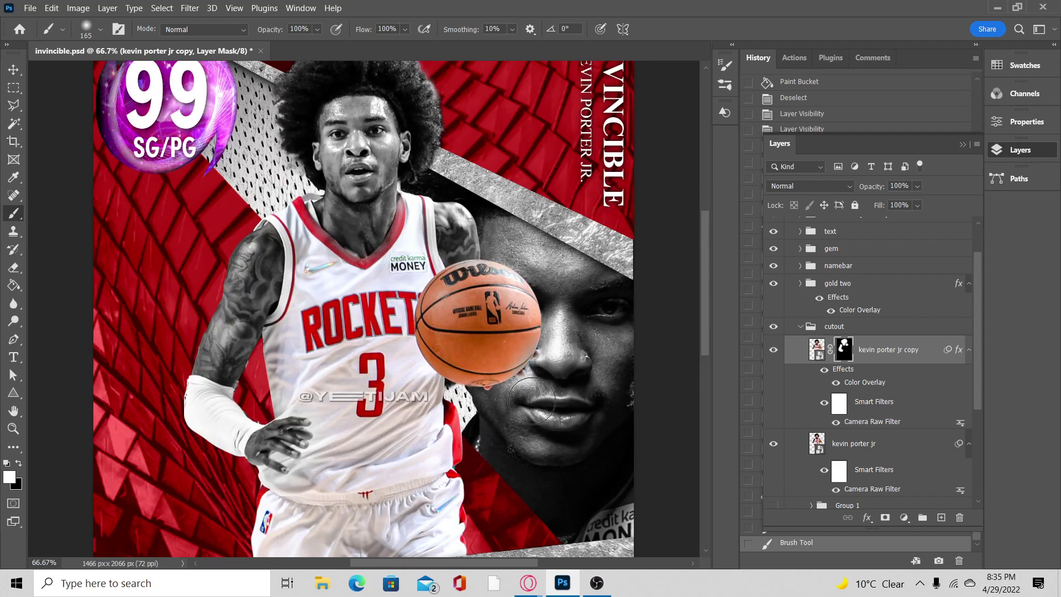
{"action": "left_click_drag", "start_coordinate": [483, 415], "coordinate": [489, 423]}
{"action": "scroll", "coordinate": [498, 381], "scroll_direction": "down", "scroll_amount": 3}
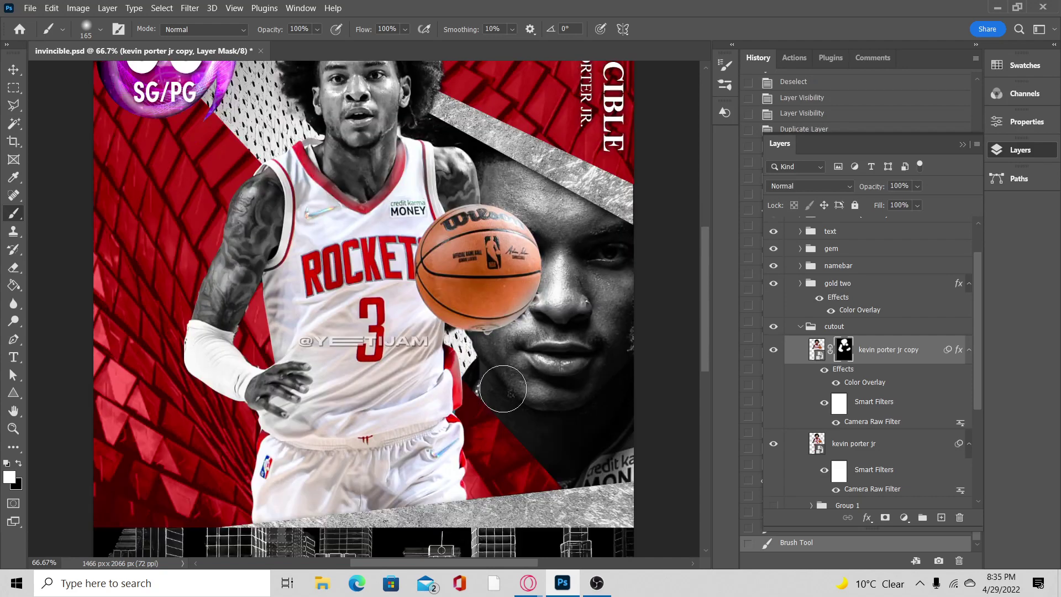
Paint black on the copy's mask along the lower point of the V-neck collar to restore its red.
{"action": "scroll", "coordinate": [166, 367], "scroll_direction": "up", "scroll_amount": 3}
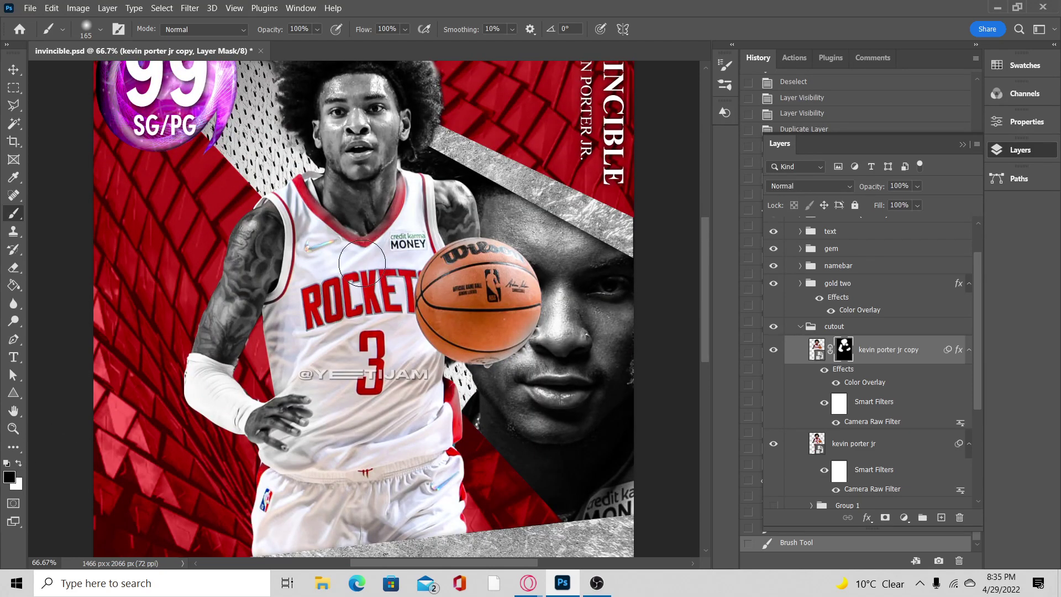
{"action": "scroll", "coordinate": [370, 173], "scroll_direction": "up", "scroll_amount": 2}
{"action": "scroll", "coordinate": [371, 173], "scroll_direction": "up", "scroll_amount": 3}
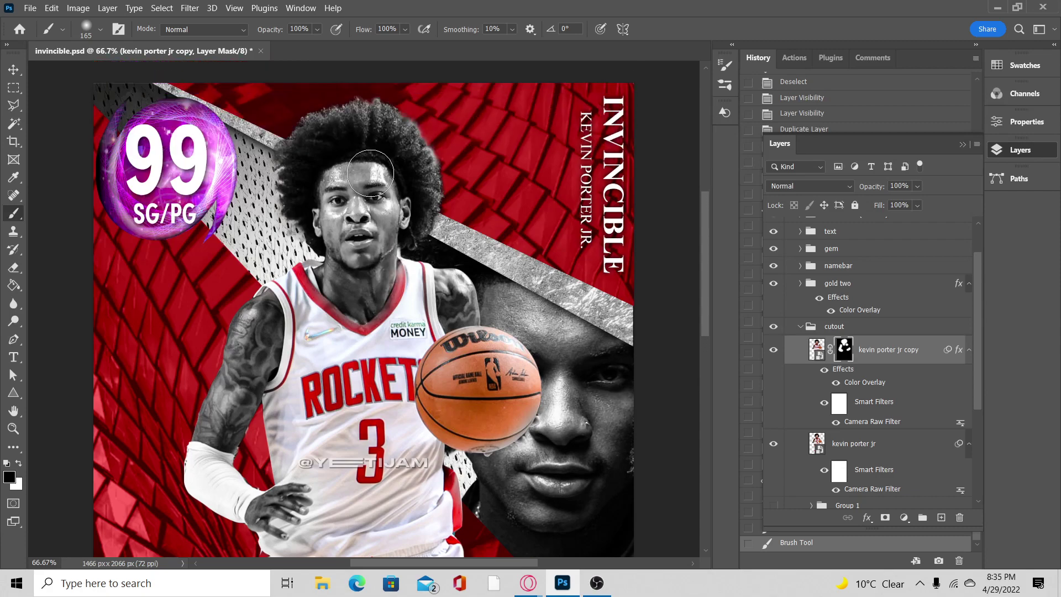
{"action": "scroll", "coordinate": [371, 173], "scroll_direction": "up", "scroll_amount": 5}
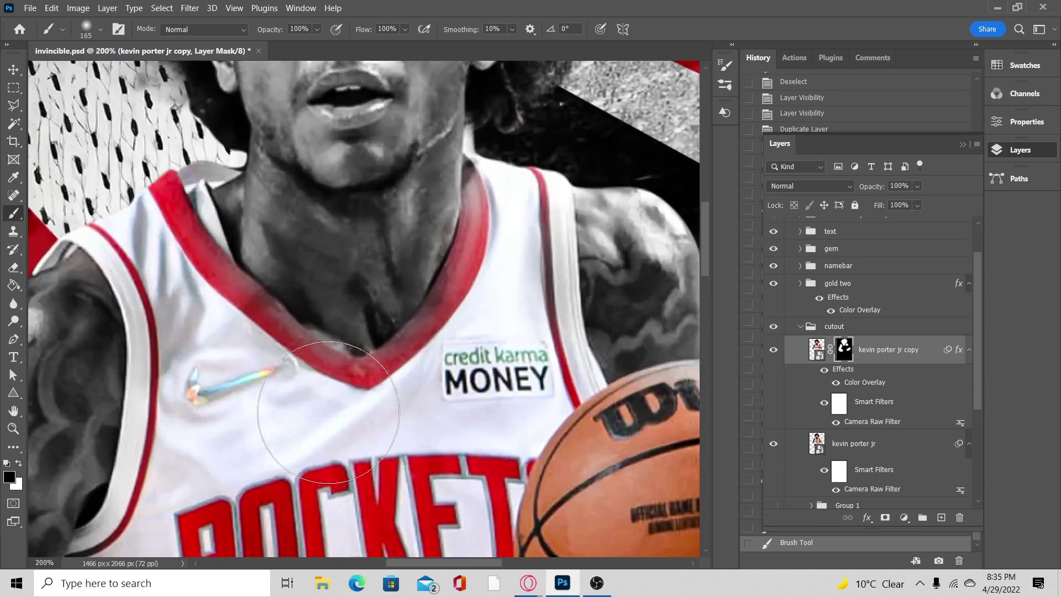
{"action": "scroll", "coordinate": [322, 396], "scroll_direction": "down", "scroll_amount": 2}
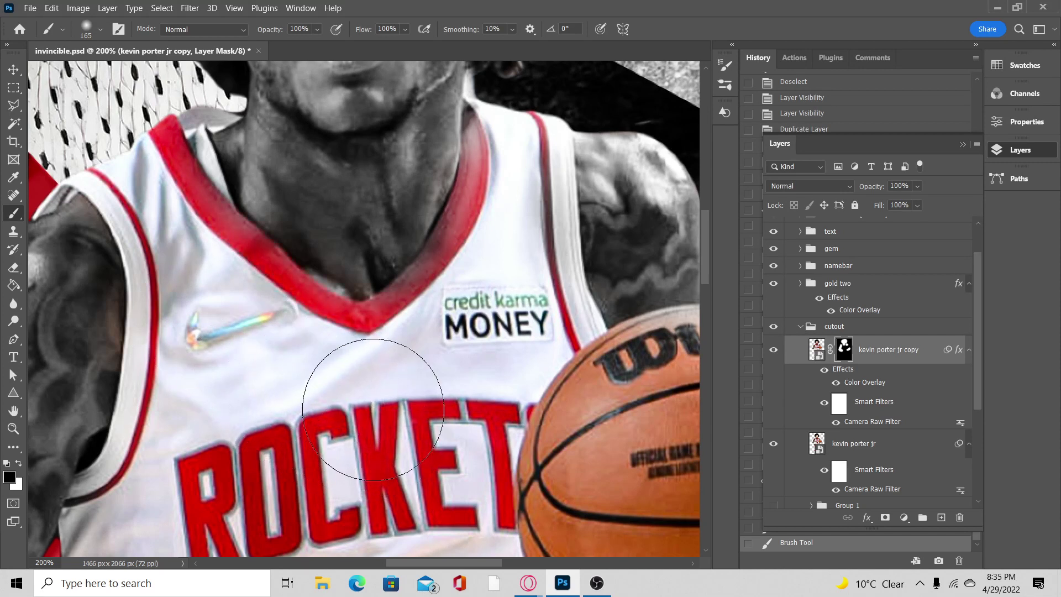
{"action": "mouse_move", "coordinate": [444, 382]}
{"action": "left_mouse_down"}
{"action": "mouse_move", "coordinate": [482, 362]}
{"action": "mouse_move", "coordinate": [488, 327]}
{"action": "mouse_move", "coordinate": [492, 347]}
{"action": "left_mouse_up"}
Set the brush to 91 px and paint black on the mask along both sides of the collar and shoulder trim.
{"action": "left_click", "coordinate": [100, 29]}
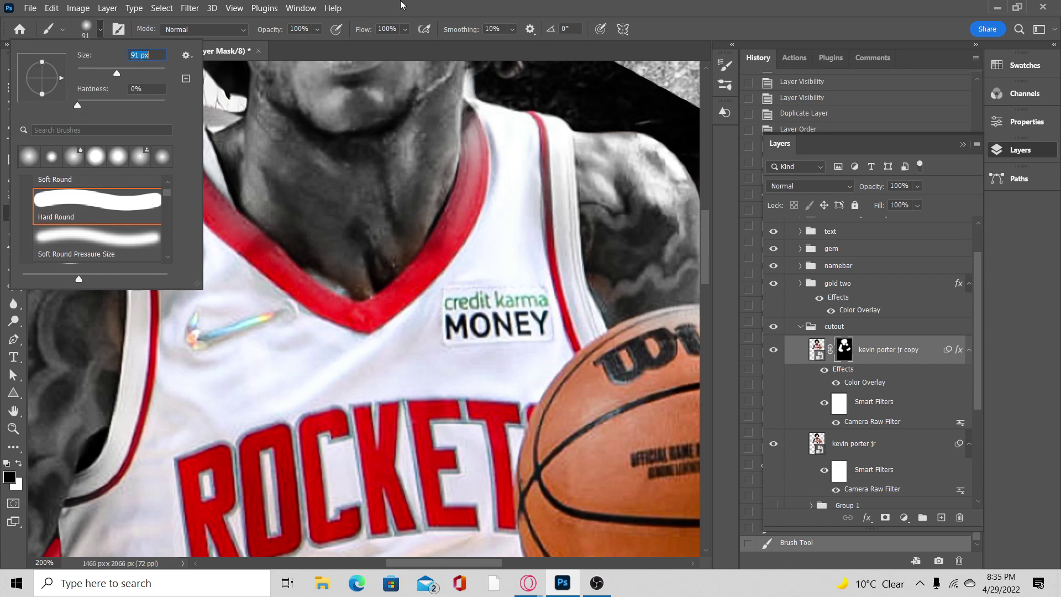
{"action": "key", "text": "Return"}
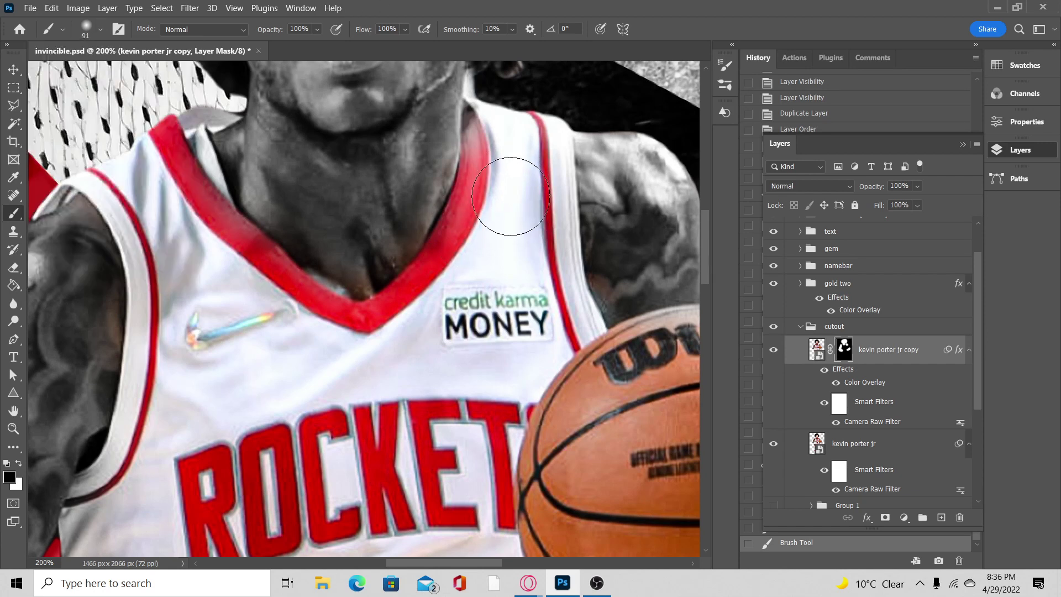
{"action": "mouse_move", "coordinate": [511, 196]}
{"action": "left_mouse_down"}
{"action": "mouse_move", "coordinate": [514, 150]}
{"action": "mouse_move", "coordinate": [508, 160]}
{"action": "left_mouse_up"}
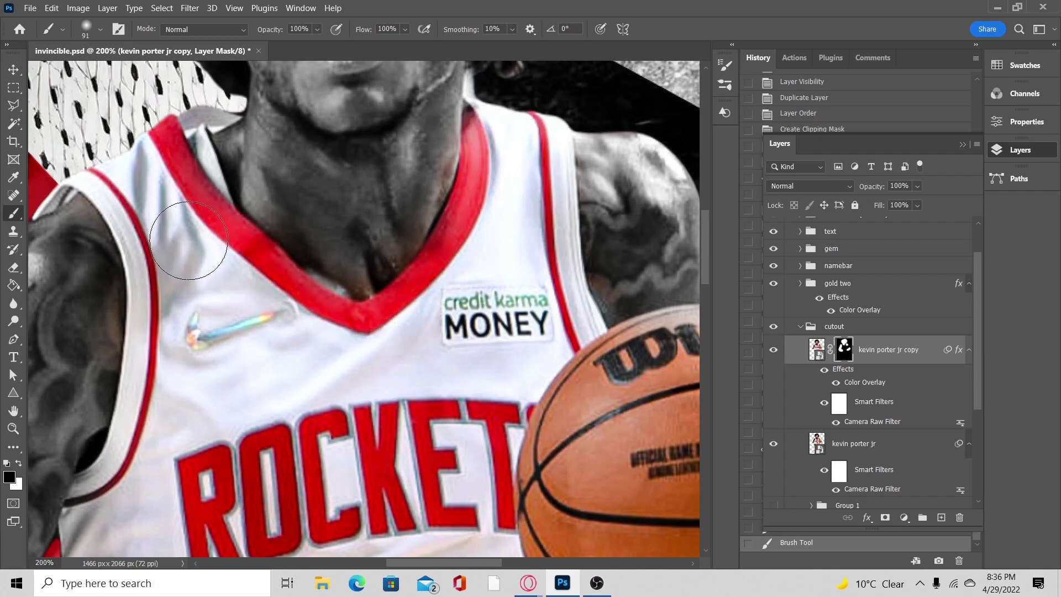
{"action": "left_click", "coordinate": [152, 171]}
{"action": "scroll", "coordinate": [266, 256], "scroll_direction": "up", "scroll_amount": 1}
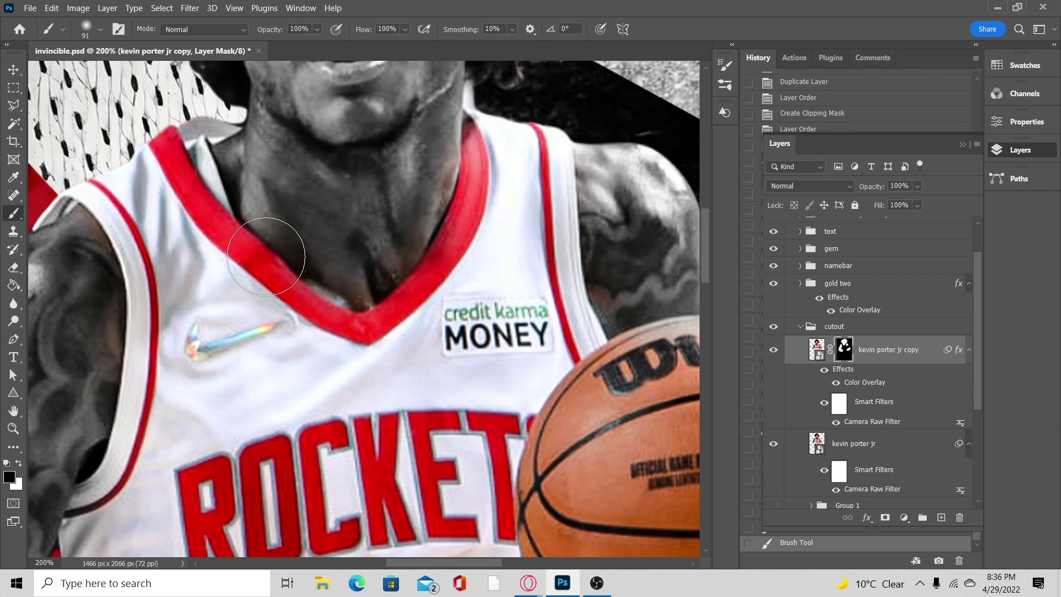
{"action": "scroll", "coordinate": [266, 256], "scroll_direction": "up", "scroll_amount": 5}
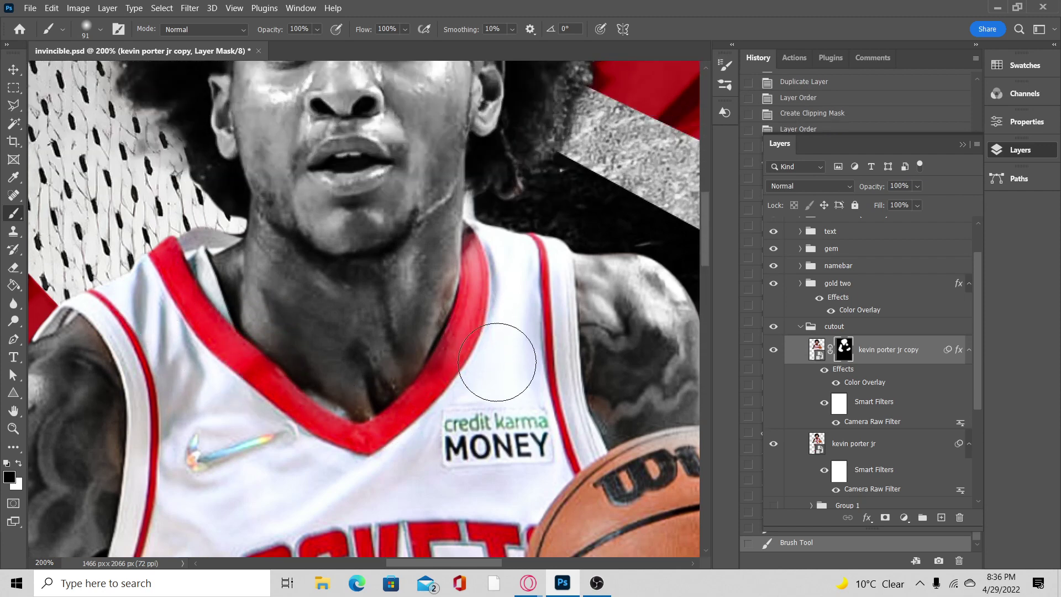
{"action": "mouse_move", "coordinate": [497, 362]}
{"action": "left_mouse_down"}
{"action": "mouse_move", "coordinate": [468, 408]}
{"action": "mouse_move", "coordinate": [467, 377]}
{"action": "mouse_move", "coordinate": [442, 437]}
{"action": "left_mouse_up"}
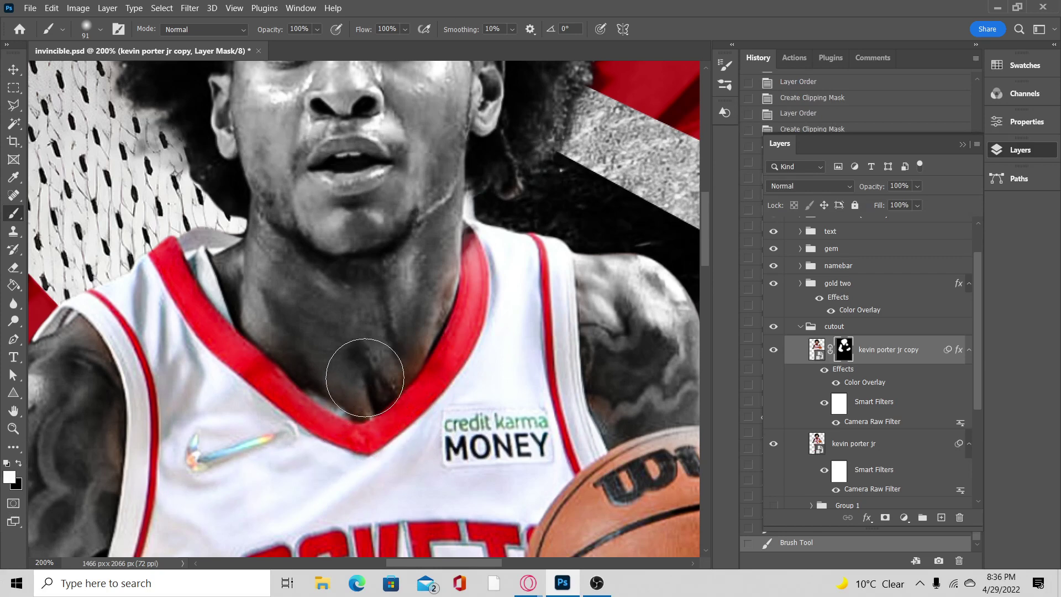
Paint white on the mask over the lower neck and black over the adjoining collar to clean up their boundary.
{"action": "left_click_drag", "start_coordinate": [381, 312], "coordinate": [351, 362]}
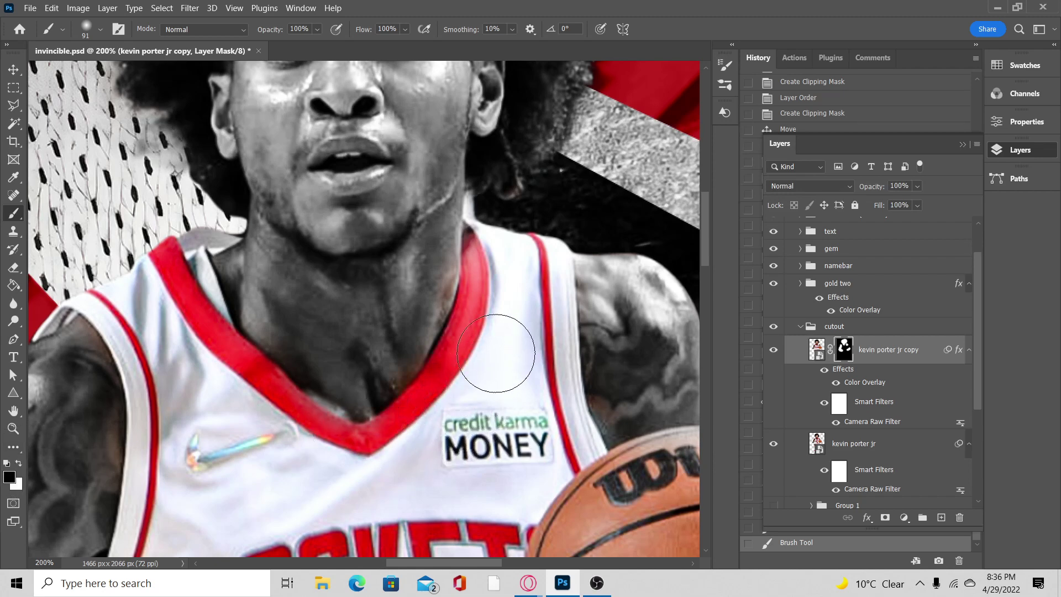
{"action": "mouse_move", "coordinate": [510, 314]}
{"action": "left_mouse_down"}
{"action": "mouse_move", "coordinate": [439, 467]}
{"action": "mouse_move", "coordinate": [307, 462]}
{"action": "mouse_move", "coordinate": [268, 442]}
{"action": "mouse_move", "coordinate": [74, 490]}
{"action": "left_mouse_up"}
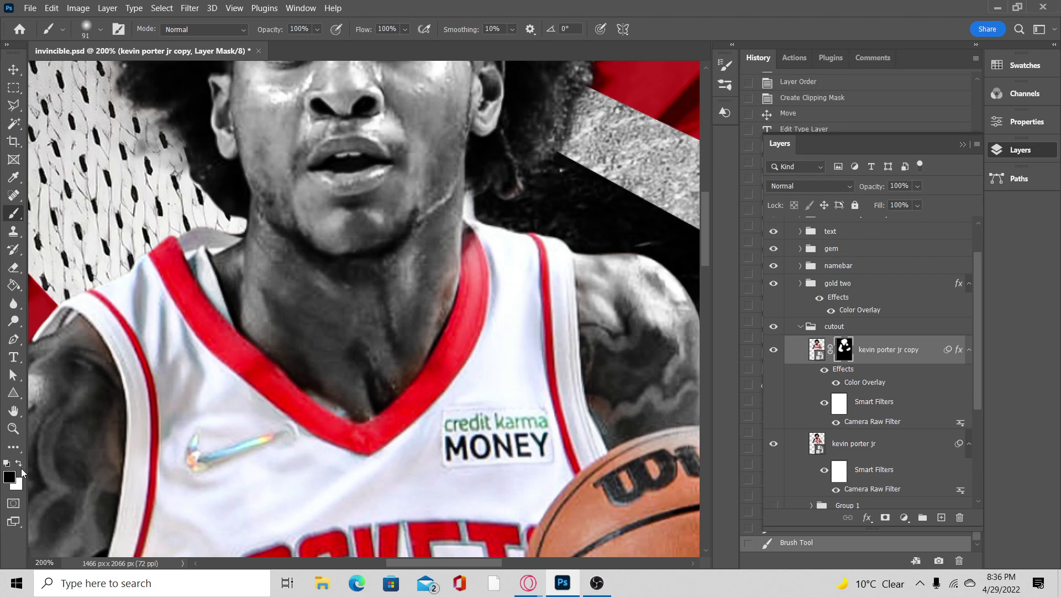
{"action": "mouse_move", "coordinate": [391, 308]}
{"action": "left_mouse_down"}
{"action": "mouse_move", "coordinate": [527, 370]}
{"action": "mouse_move", "coordinate": [561, 367]}
{"action": "left_mouse_up"}
{"action": "key", "text": "ctrl+z"}
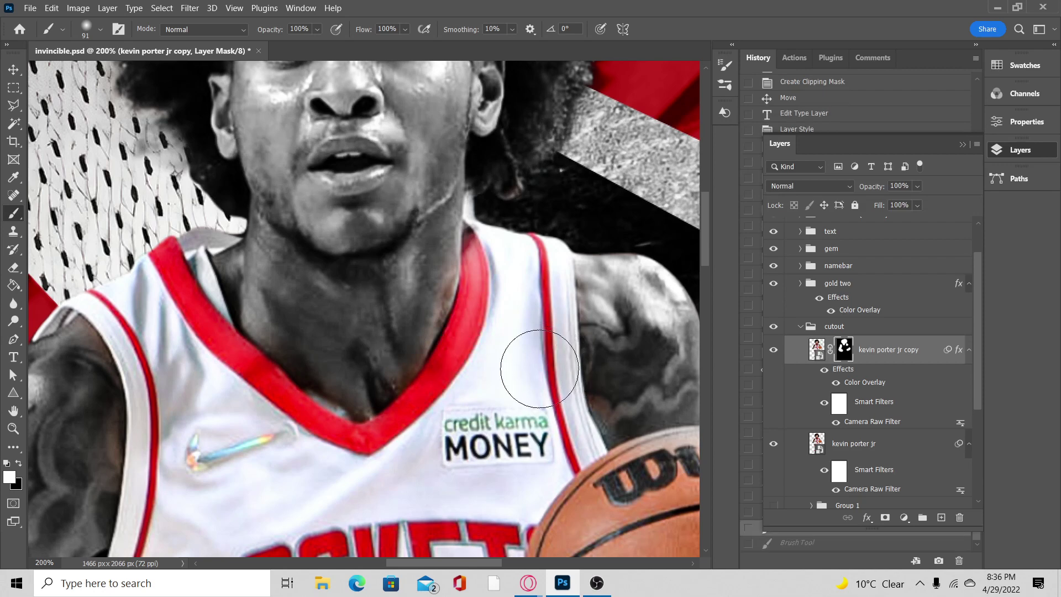
{"action": "scroll", "coordinate": [497, 359], "scroll_direction": "up", "scroll_amount": 2}
{"action": "scroll", "coordinate": [470, 362], "scroll_direction": "up", "scroll_amount": 7}
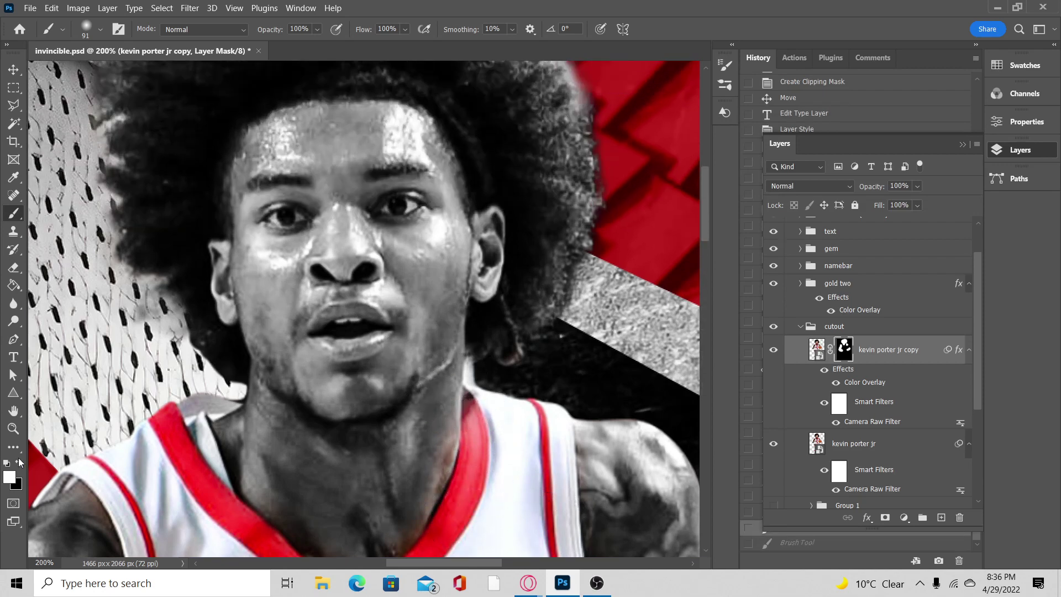
{"action": "mouse_move", "coordinate": [487, 497]}
{"action": "left_mouse_down"}
{"action": "mouse_move", "coordinate": [359, 486]}
{"action": "mouse_move", "coordinate": [387, 425]}
{"action": "left_mouse_up"}
{"action": "key", "text": "ctrl+z"}
{"action": "scroll", "coordinate": [580, 446], "scroll_direction": "down", "scroll_amount": 3}
{"action": "scroll", "coordinate": [547, 389], "scroll_direction": "down", "scroll_amount": 3}
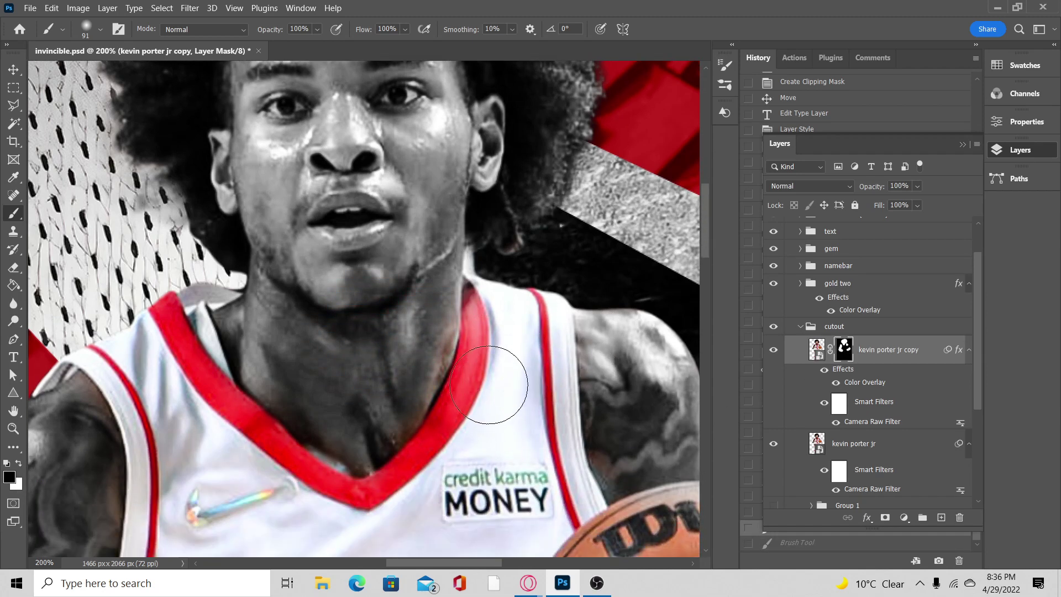
Paint white on the mask over the neck and chest skin inside the collar to desaturate it.
{"action": "left_click", "coordinate": [18, 464]}
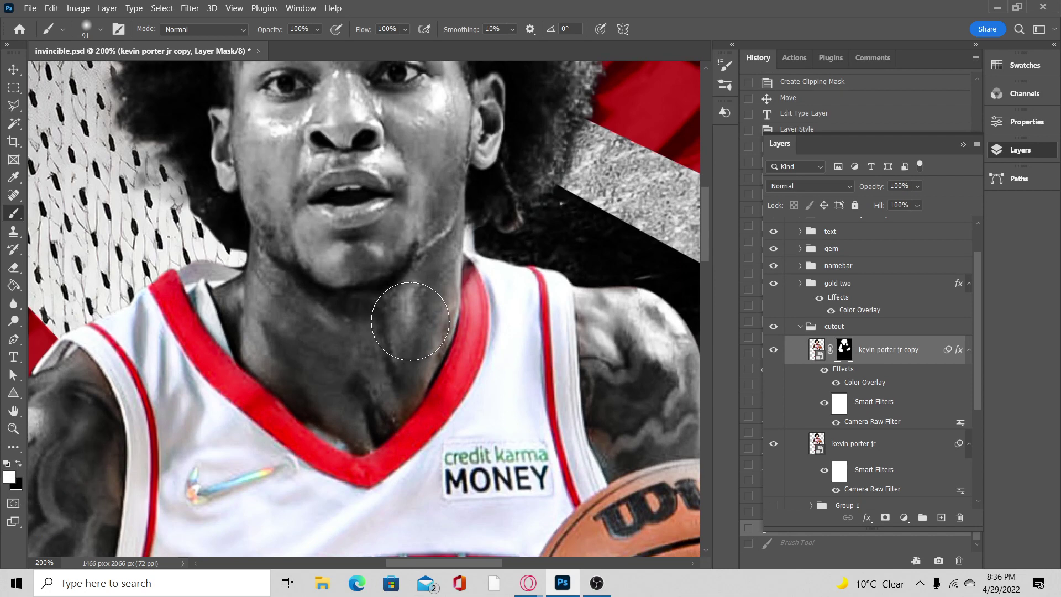
{"action": "left_click", "coordinate": [404, 319]}
{"action": "scroll", "coordinate": [404, 318], "scroll_direction": "up", "scroll_amount": 5}
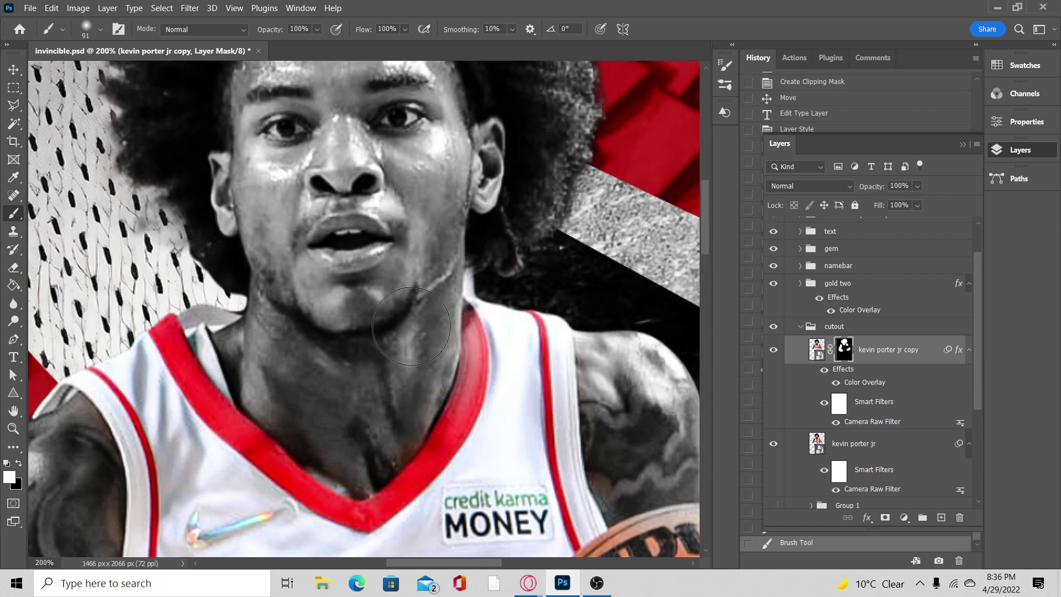
{"action": "scroll", "coordinate": [375, 426], "scroll_direction": "down", "scroll_amount": 3}
{"action": "left_click_drag", "start_coordinate": [367, 434], "coordinate": [397, 398]}
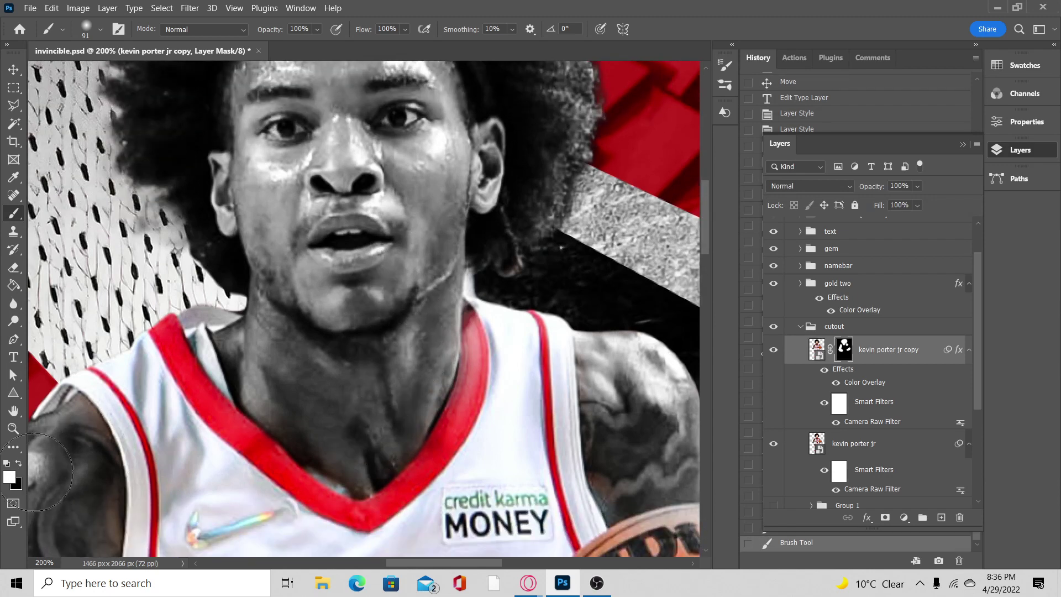
Paint black on the mask over the ball-side section of the collar to bring back its red.
{"action": "key", "text": "x"}
{"action": "mouse_move", "coordinate": [477, 467]}
{"action": "left_mouse_down"}
{"action": "mouse_move", "coordinate": [487, 440]}
{"action": "mouse_move", "coordinate": [473, 450]}
{"action": "left_mouse_up"}
{"action": "scroll", "coordinate": [474, 431], "scroll_direction": "up", "scroll_amount": 3}
{"action": "scroll", "coordinate": [327, 428], "scroll_direction": "down", "scroll_amount": 1}
{"action": "scroll", "coordinate": [327, 429], "scroll_direction": "down", "scroll_amount": 2}
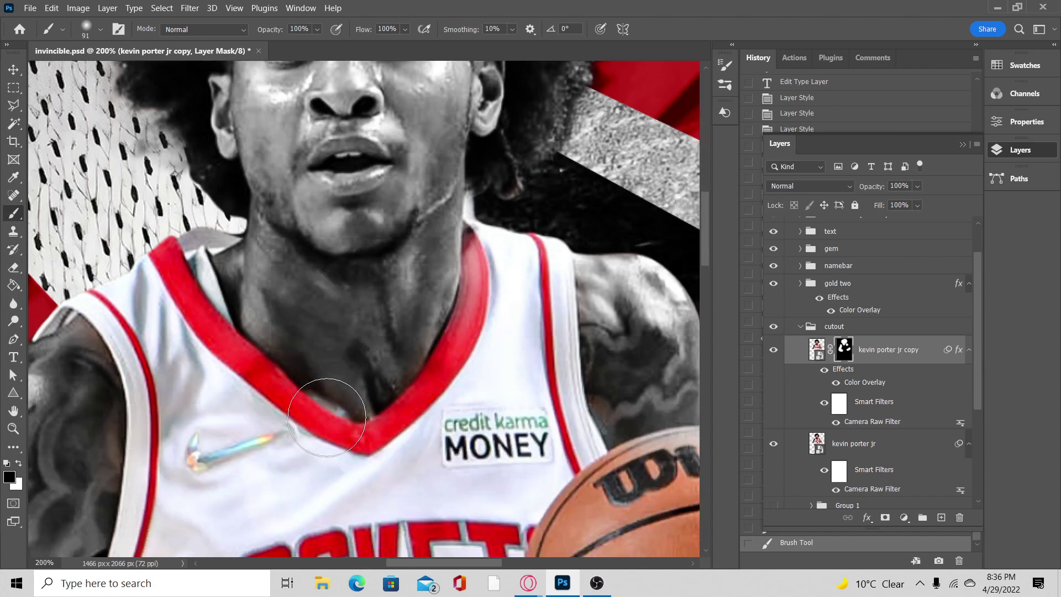
Paint white on the mask over the ball-side shoulder edge, and black over the basketball's upper and lower areas to restore its orange.
{"action": "key", "text": "ctrl+minus"}
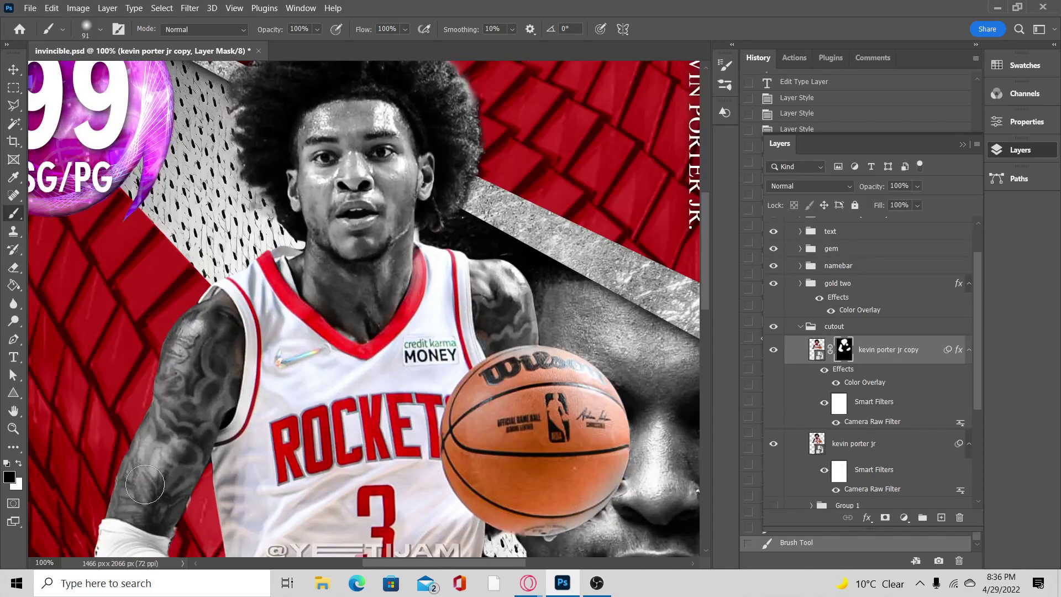
{"action": "left_click", "coordinate": [20, 464]}
{"action": "mouse_move", "coordinate": [479, 323]}
{"action": "left_mouse_down"}
{"action": "mouse_move", "coordinate": [486, 331]}
{"action": "mouse_move", "coordinate": [497, 299]}
{"action": "mouse_move", "coordinate": [475, 281]}
{"action": "left_mouse_up"}
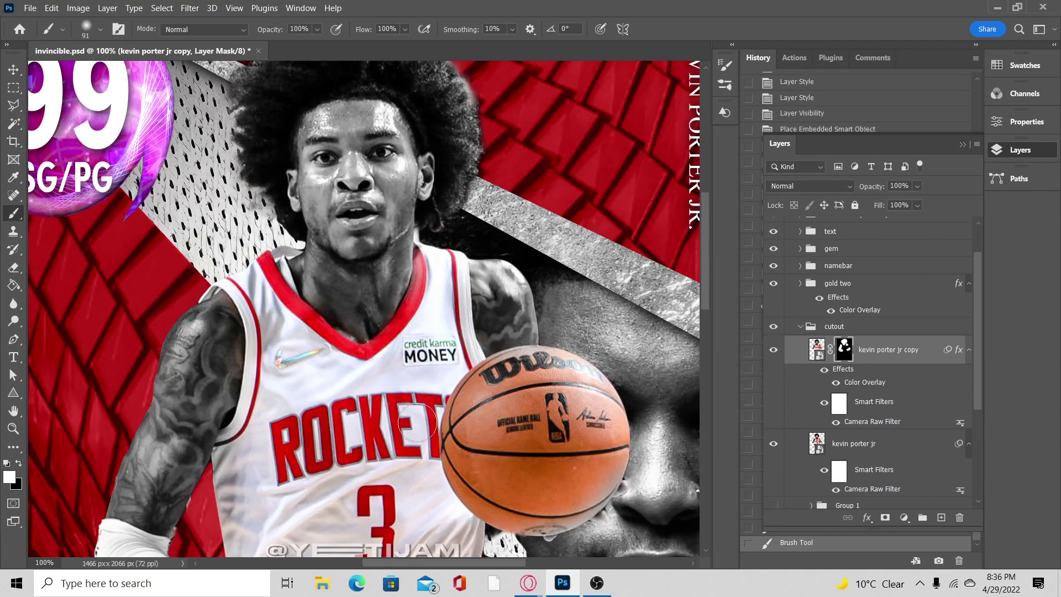
{"action": "left_click", "coordinate": [19, 463]}
{"action": "left_click_drag", "start_coordinate": [503, 378], "coordinate": [578, 382]}
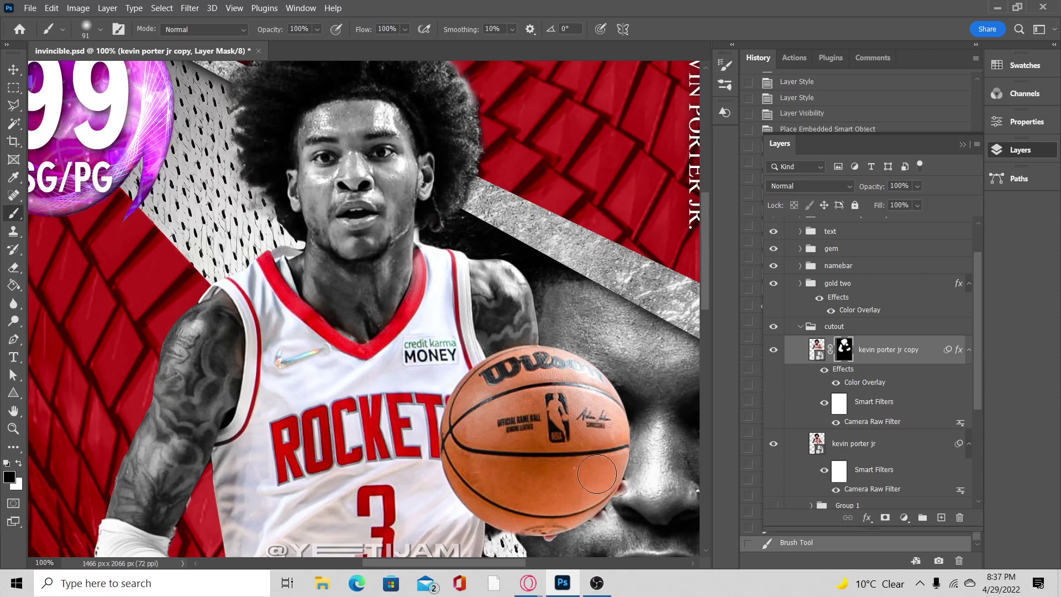
{"action": "mouse_move", "coordinate": [596, 474]}
{"action": "left_mouse_down"}
{"action": "mouse_move", "coordinate": [602, 424]}
{"action": "mouse_move", "coordinate": [600, 437]}
{"action": "left_mouse_up"}
Paint white on the mask over the fingers showing around the basketball's lower edge to turn them black and white.
{"action": "scroll", "coordinate": [540, 479], "scroll_direction": "up", "scroll_amount": 3}
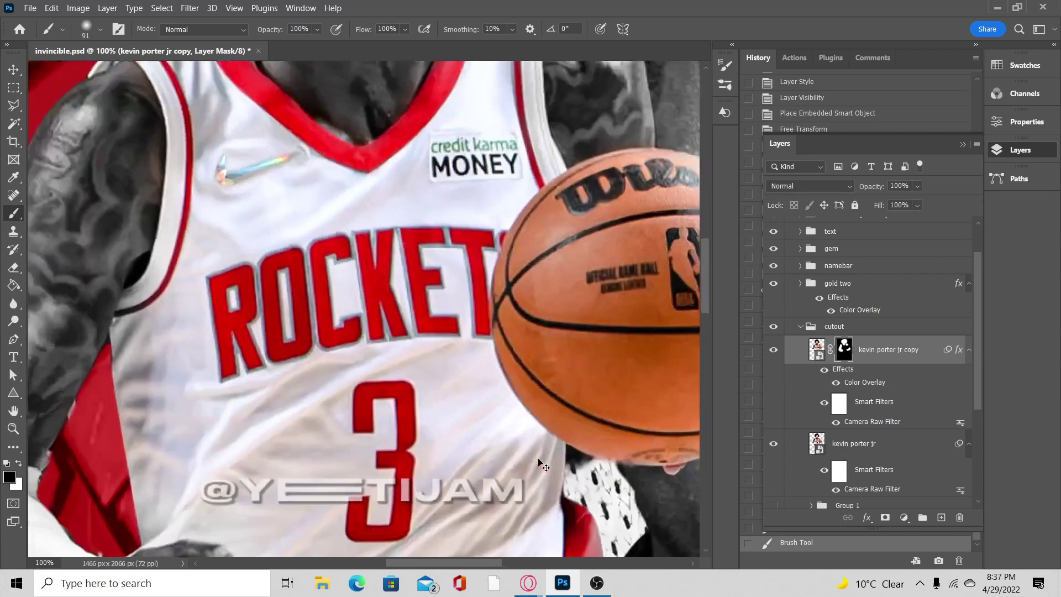
{"action": "scroll", "coordinate": [407, 409], "scroll_direction": "right", "scroll_amount": 5}
{"action": "scroll", "coordinate": [377, 403], "scroll_direction": "down", "scroll_amount": 2}
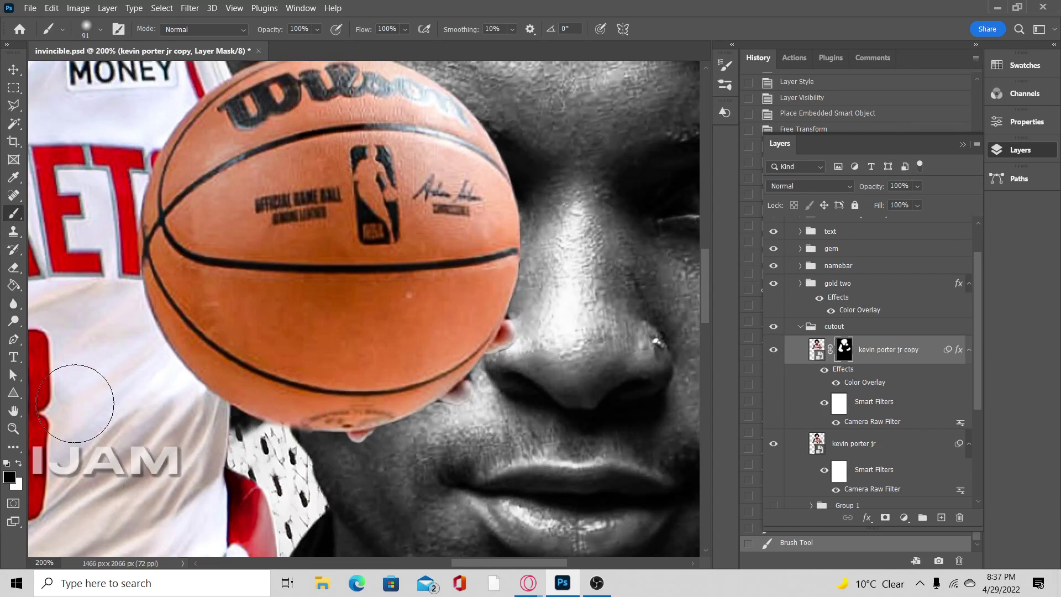
{"action": "left_click", "coordinate": [19, 463]}
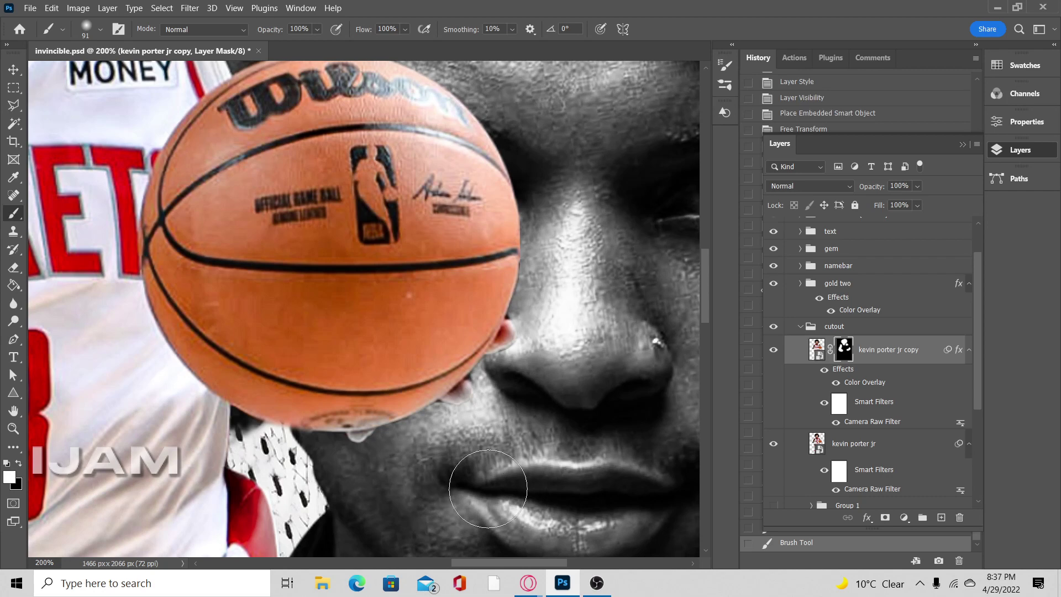
{"action": "mouse_move", "coordinate": [518, 390]}
{"action": "left_mouse_down"}
{"action": "mouse_move", "coordinate": [564, 333]}
{"action": "mouse_move", "coordinate": [540, 381]}
{"action": "left_mouse_up"}
{"action": "scroll", "coordinate": [472, 506], "scroll_direction": "up", "scroll_amount": 2}
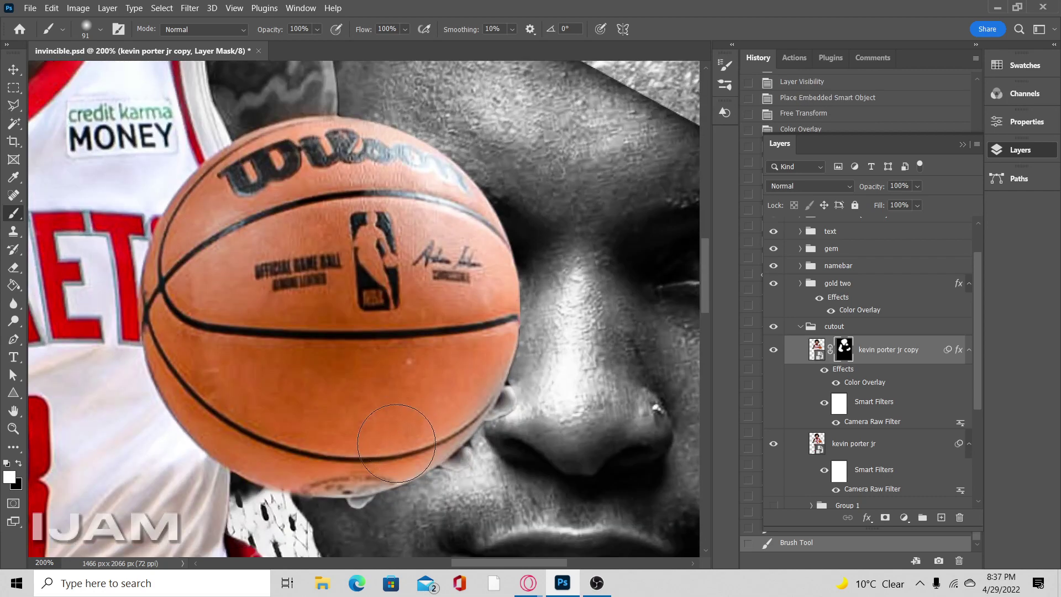
Examine the whole card to check the black-and-white skin against the colored jersey and ball.
{"action": "scroll", "coordinate": [401, 451], "scroll_direction": "down", "scroll_amount": 6}
{"action": "scroll", "coordinate": [399, 449], "scroll_direction": "up", "scroll_amount": 3}
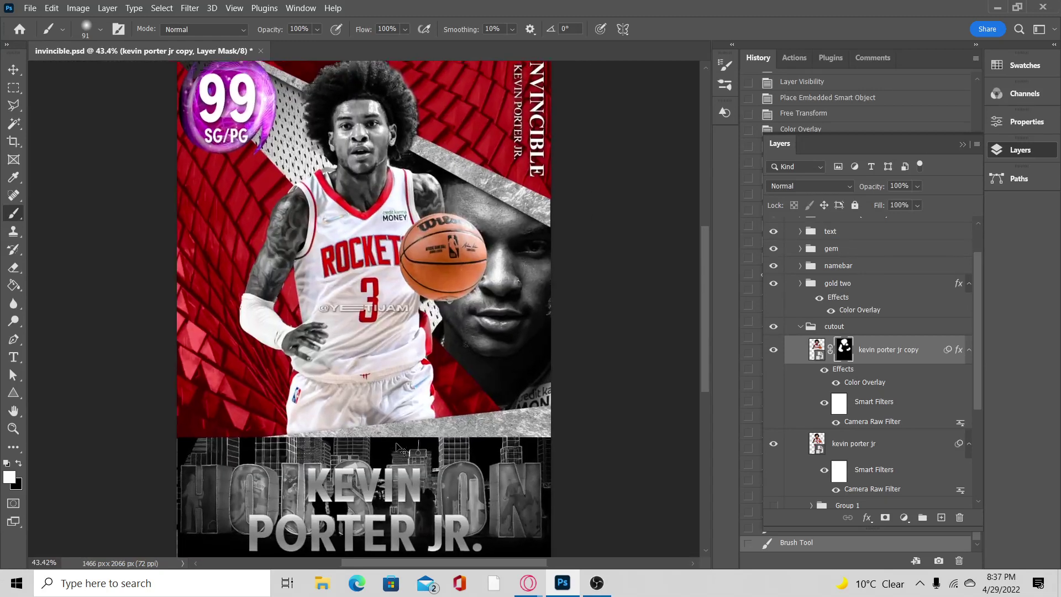
{"action": "scroll", "coordinate": [396, 443], "scroll_direction": "down", "scroll_amount": 2}
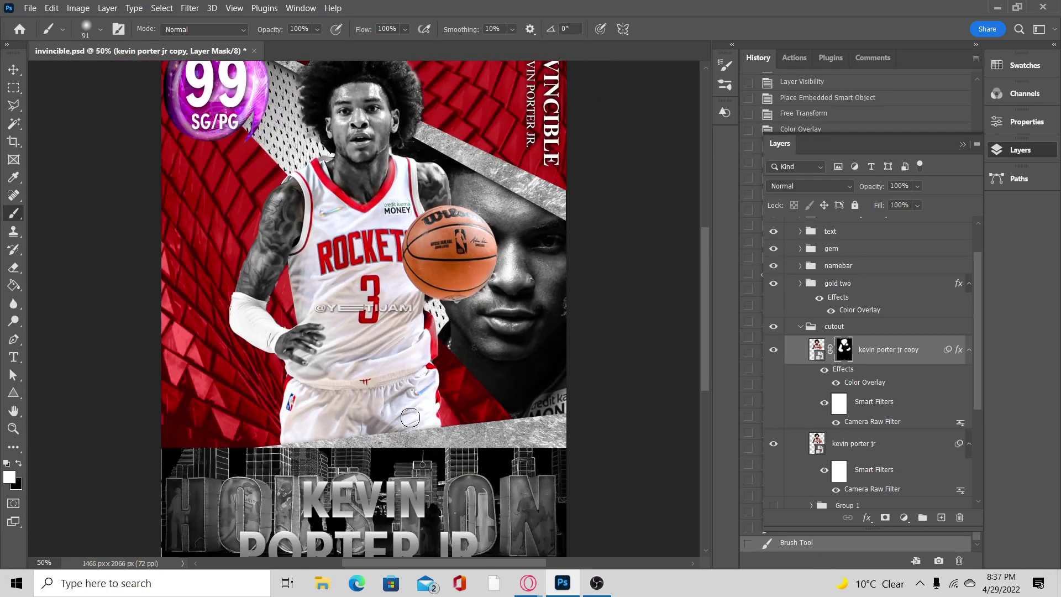
{"action": "scroll", "coordinate": [425, 321], "scroll_direction": "down", "scroll_amount": 3}
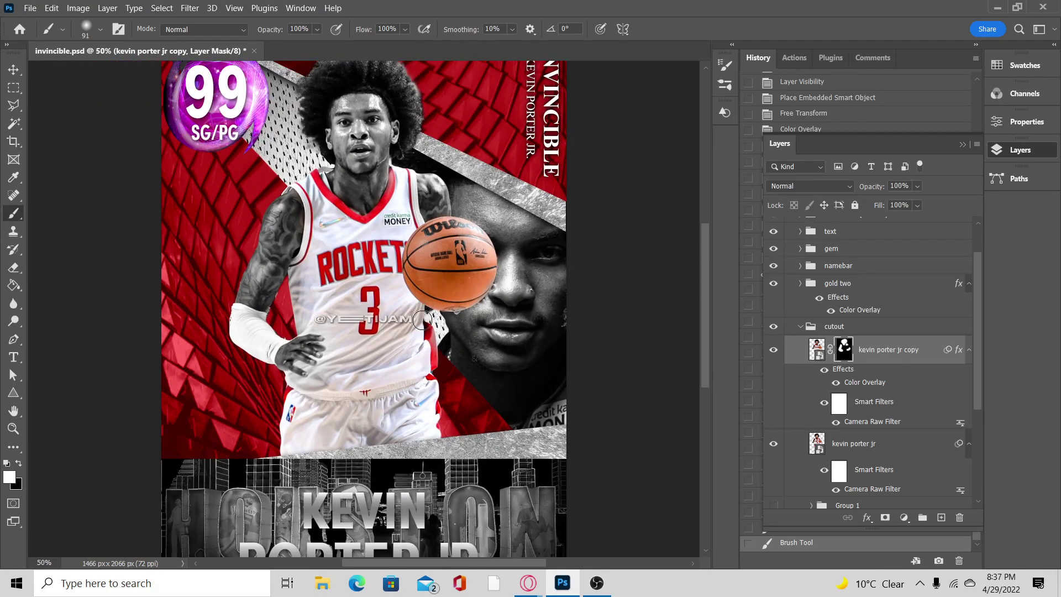
{"action": "scroll", "coordinate": [420, 319], "scroll_direction": "up", "scroll_amount": 5}
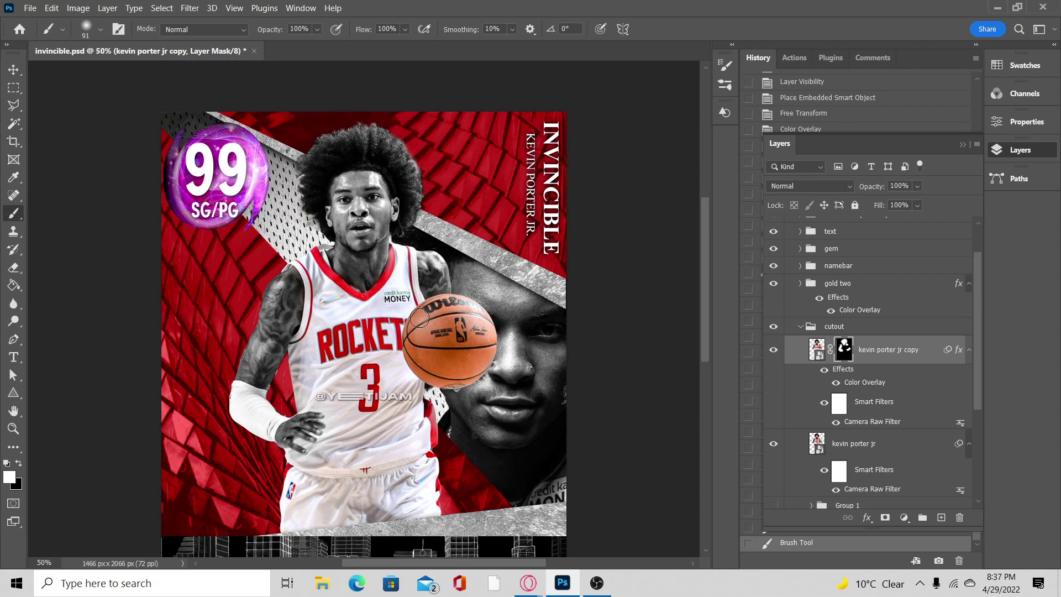
{"action": "scroll", "coordinate": [419, 318], "scroll_direction": "down", "scroll_amount": 3}
{"action": "scroll", "coordinate": [419, 318], "scroll_direction": "down", "scroll_amount": 2}
{"action": "scroll", "coordinate": [419, 318], "scroll_direction": "up", "scroll_amount": 4}
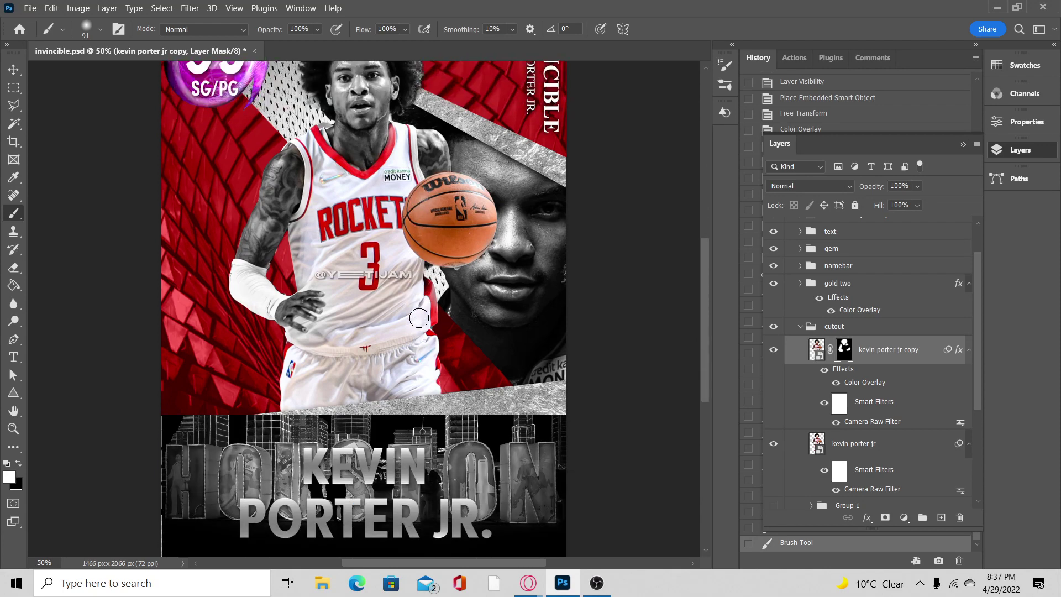
{"action": "scroll", "coordinate": [419, 317], "scroll_direction": "up", "scroll_amount": 1}
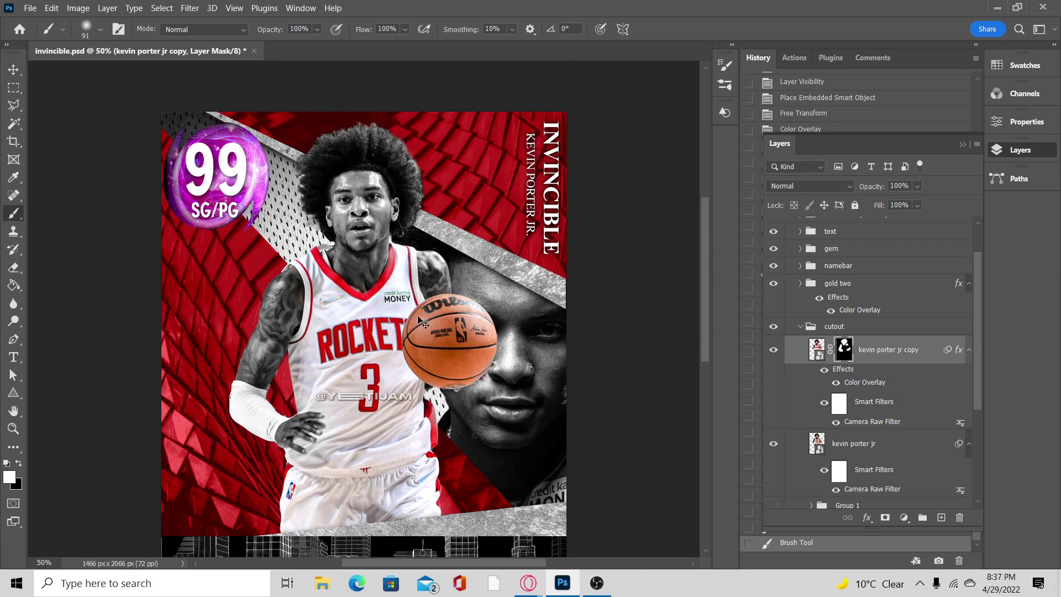
{"action": "scroll", "coordinate": [419, 317], "scroll_direction": "down", "scroll_amount": 1}
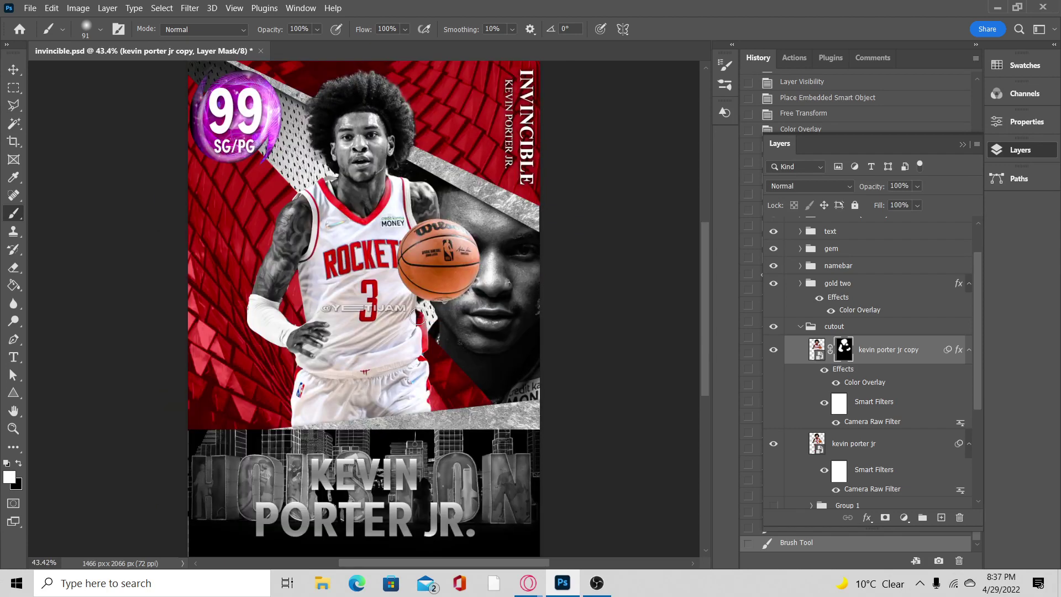
Show transform controls and shift both cutout layers, kevin porter jr copy and kevin porter jr, together slightly toward the gem side of the card.
{"action": "left_click", "coordinate": [13, 69]}
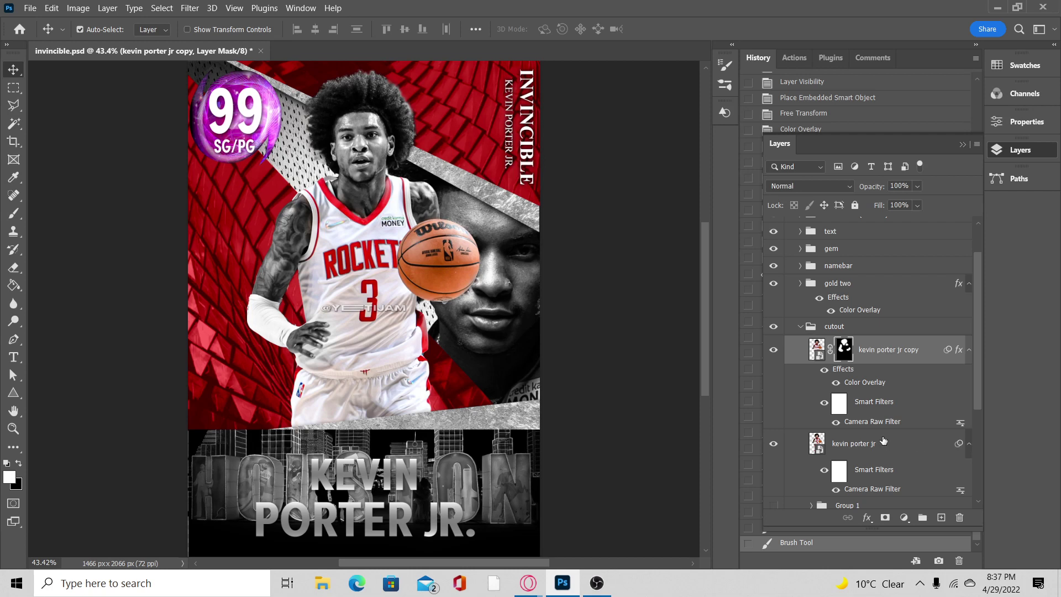
{"action": "left_click", "coordinate": [883, 439]}
{"action": "left_click", "coordinate": [204, 31]}
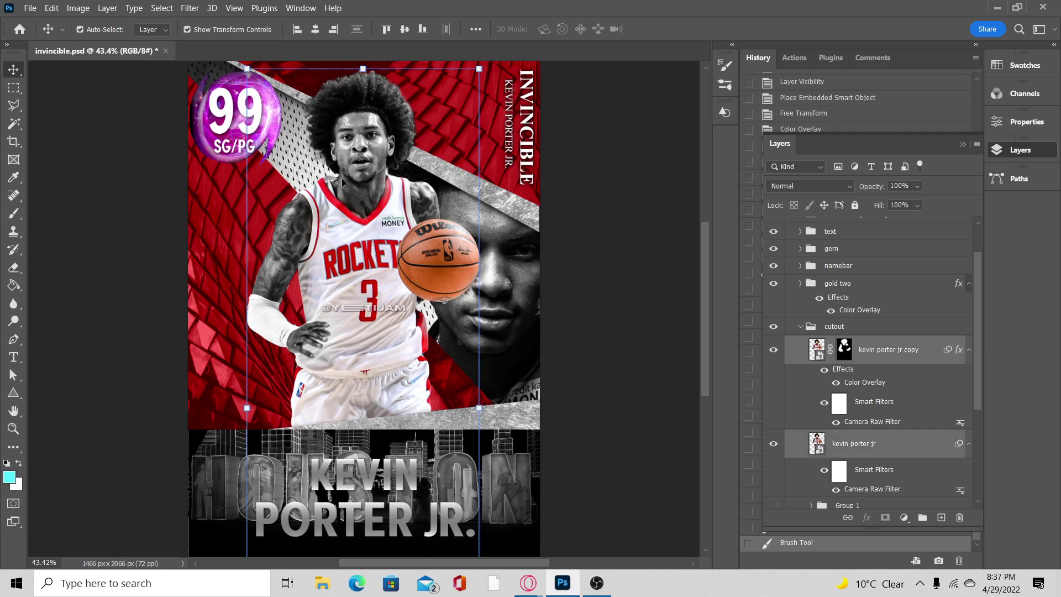
{"action": "left_click_drag", "start_coordinate": [359, 215], "coordinate": [349, 214]}
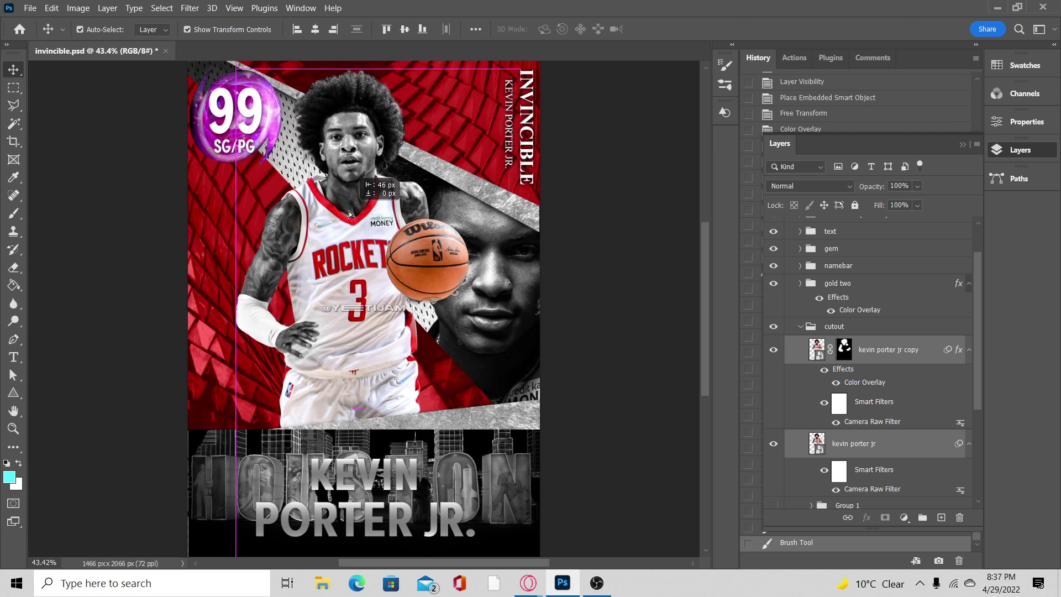
{"action": "left_click_drag", "start_coordinate": [350, 215], "coordinate": [357, 219]}
{"action": "left_click_drag", "start_coordinate": [674, 215], "coordinate": [668, 218]}
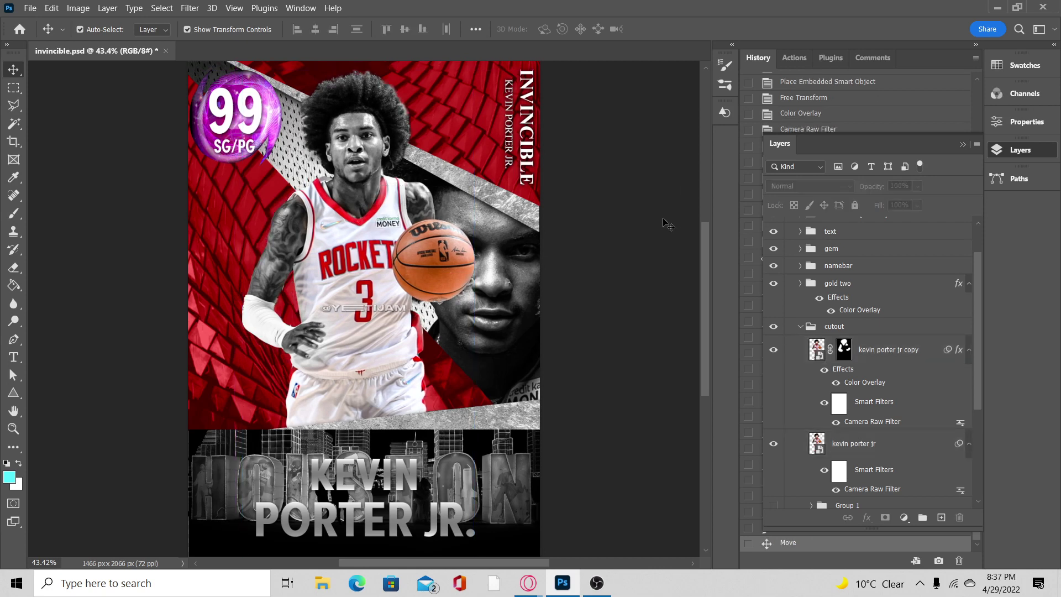
Try moving both cutout layers together lower on the card, and undo the move.
{"action": "left_click", "coordinate": [873, 357]}
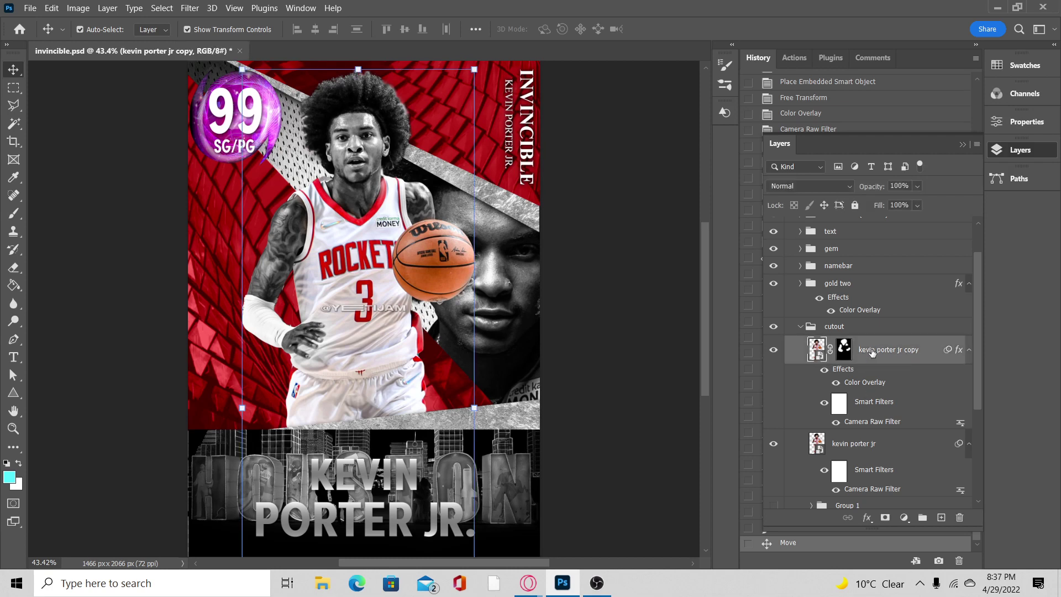
{"action": "left_click", "coordinate": [856, 444], "text": "ctrl"}
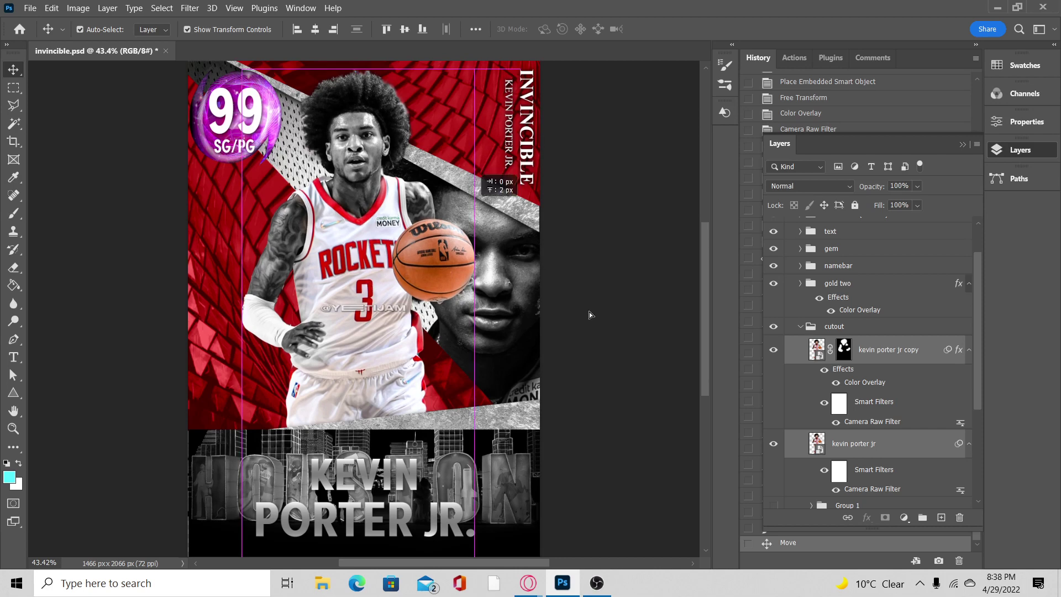
{"action": "left_click_drag", "start_coordinate": [342, 270], "coordinate": [382, 330]}
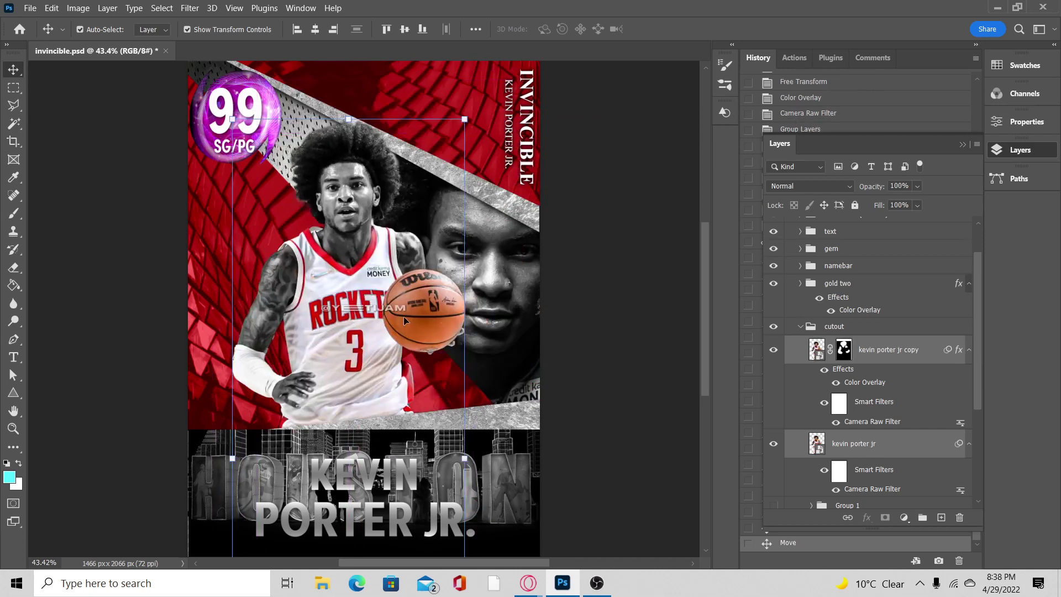
{"action": "key", "text": "ctrl+z"}
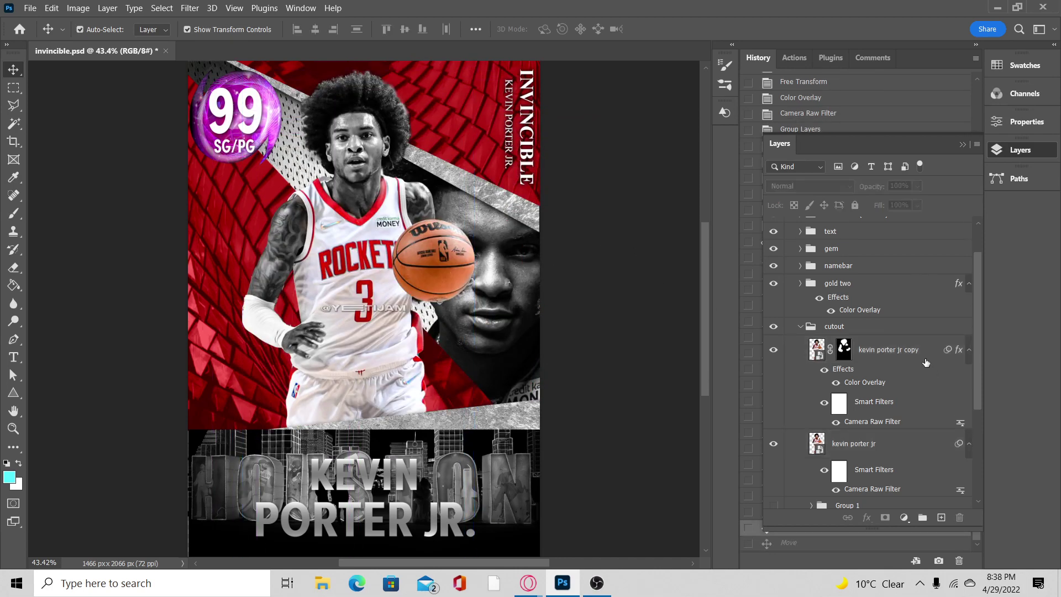
Try moving only the masked kevin porter jr copy layer away from the colored cutout, and undo the move.
{"action": "left_click", "coordinate": [926, 363]}
{"action": "left_click_drag", "start_coordinate": [351, 190], "coordinate": [533, 263]}
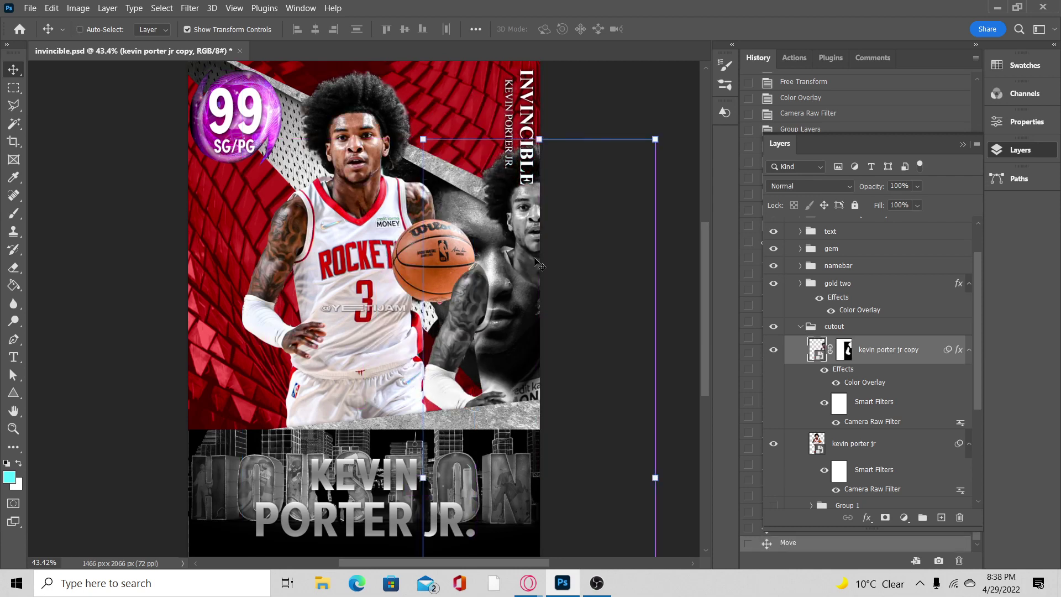
{"action": "key", "text": "ctrl+z"}
{"action": "left_click", "coordinate": [589, 155], "text": "ctrl"}
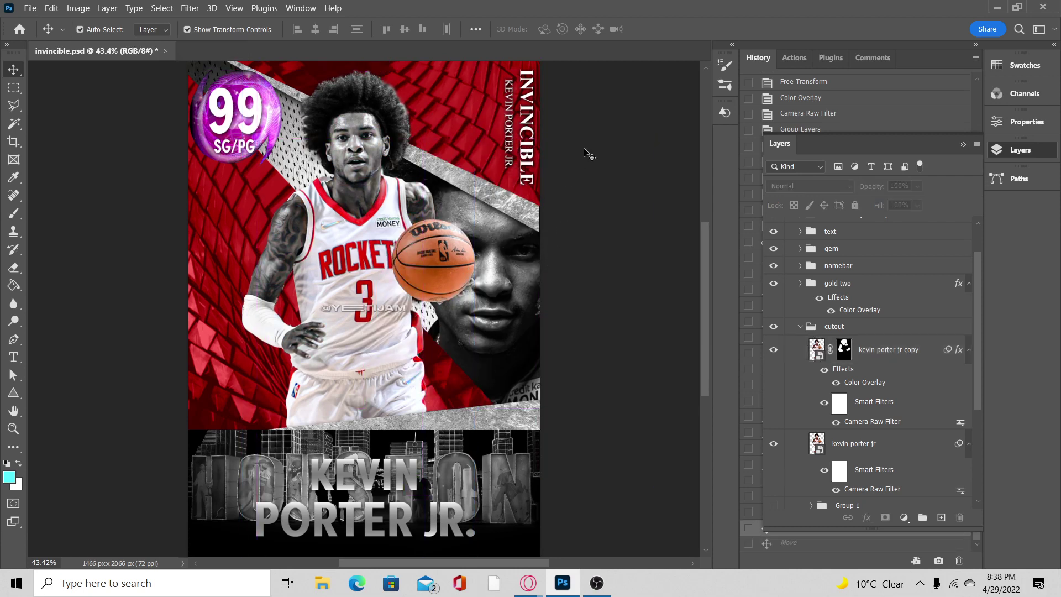
Set the Brush tool's hardness to 100%.
{"action": "left_click", "coordinate": [14, 213]}
{"action": "left_click", "coordinate": [96, 37]}
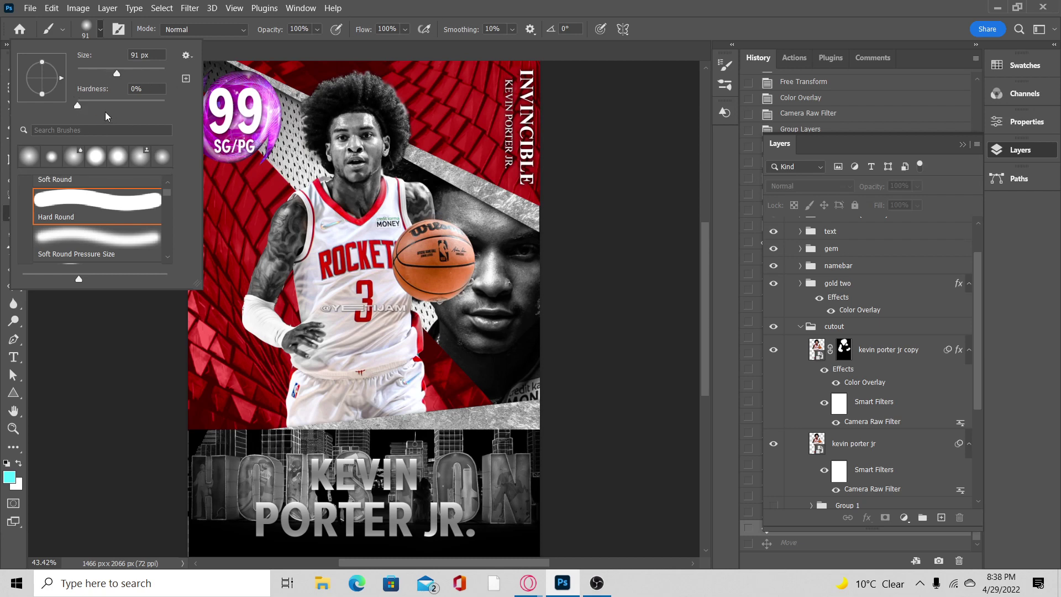
{"action": "left_click_drag", "start_coordinate": [91, 106], "coordinate": [168, 107]}
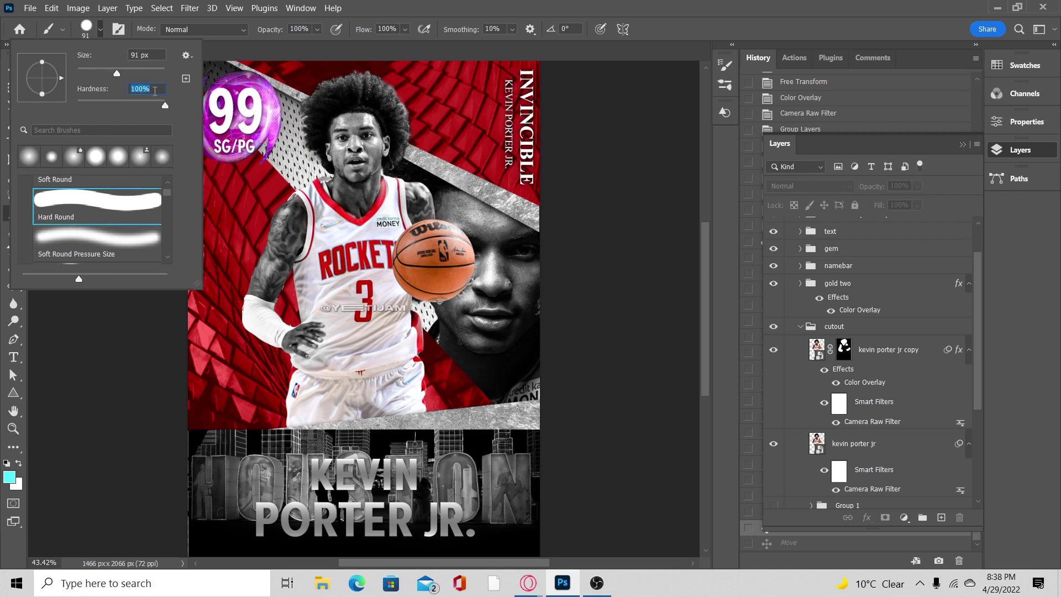
{"action": "key", "text": "Return"}
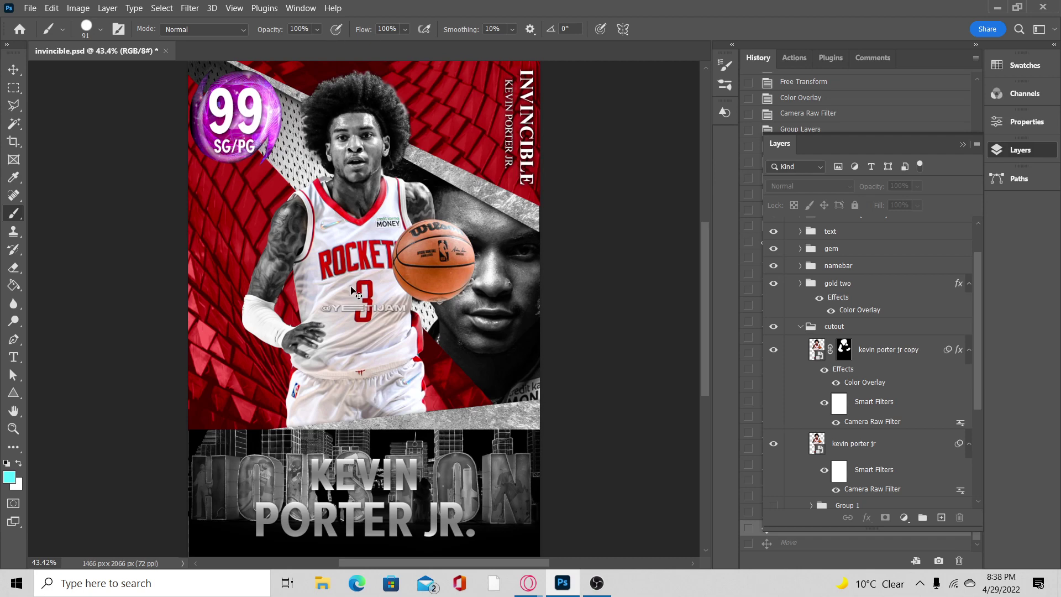
Paint black on the kevin porter jr copy mask over the tattooed upper arm, and paint white back over the same area.
{"action": "key", "text": "ctrl+plus"}
{"action": "key", "text": "ctrl+plus"}
{"action": "key", "text": "ctrl+plus"}
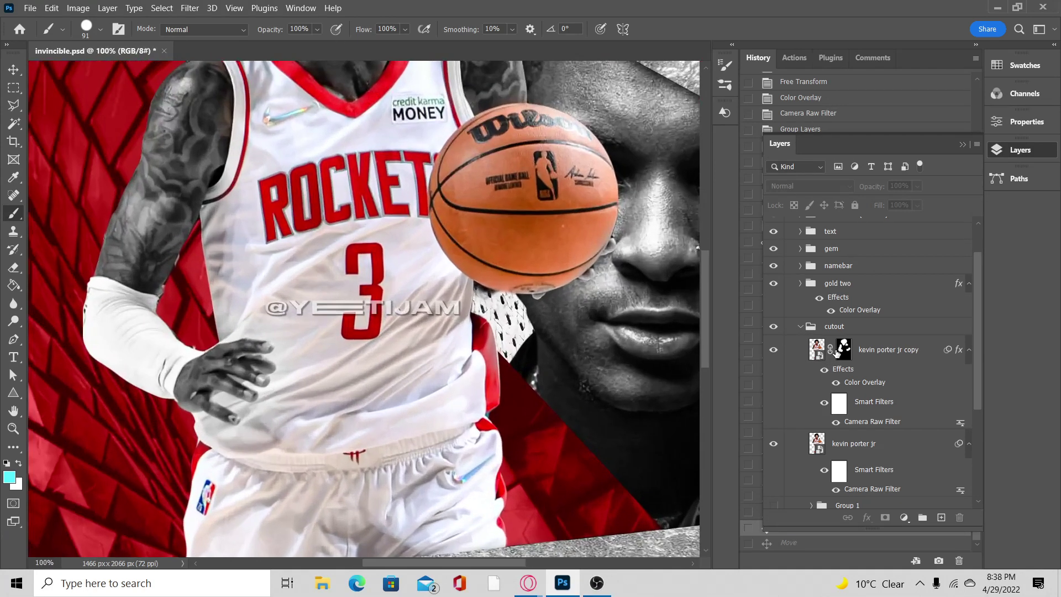
{"action": "left_click", "coordinate": [842, 349]}
{"action": "scroll", "coordinate": [155, 247], "scroll_direction": "up", "scroll_amount": 5}
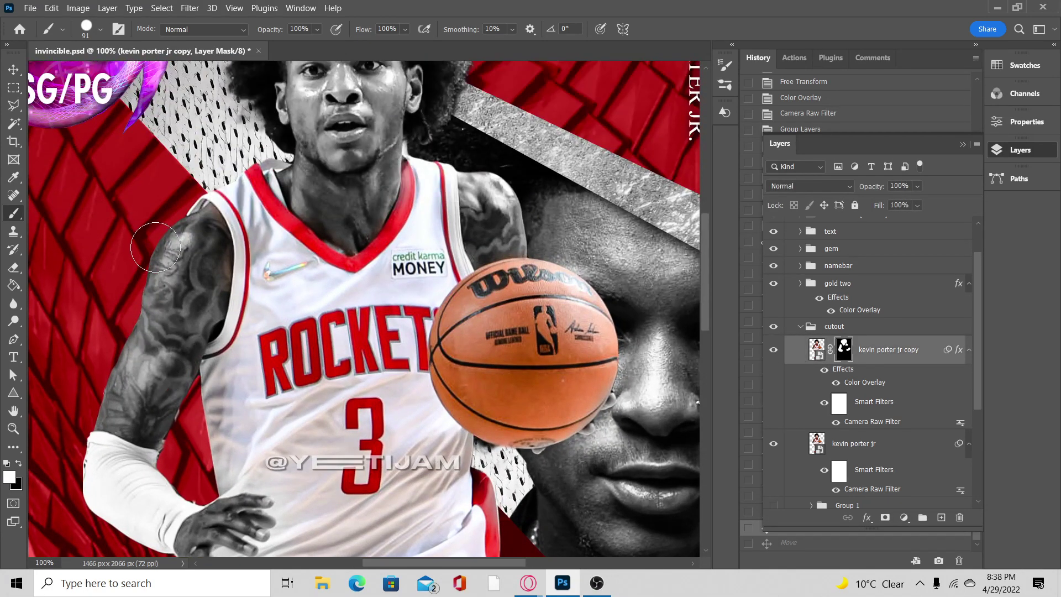
{"action": "scroll", "coordinate": [163, 246], "scroll_direction": "up", "scroll_amount": 3}
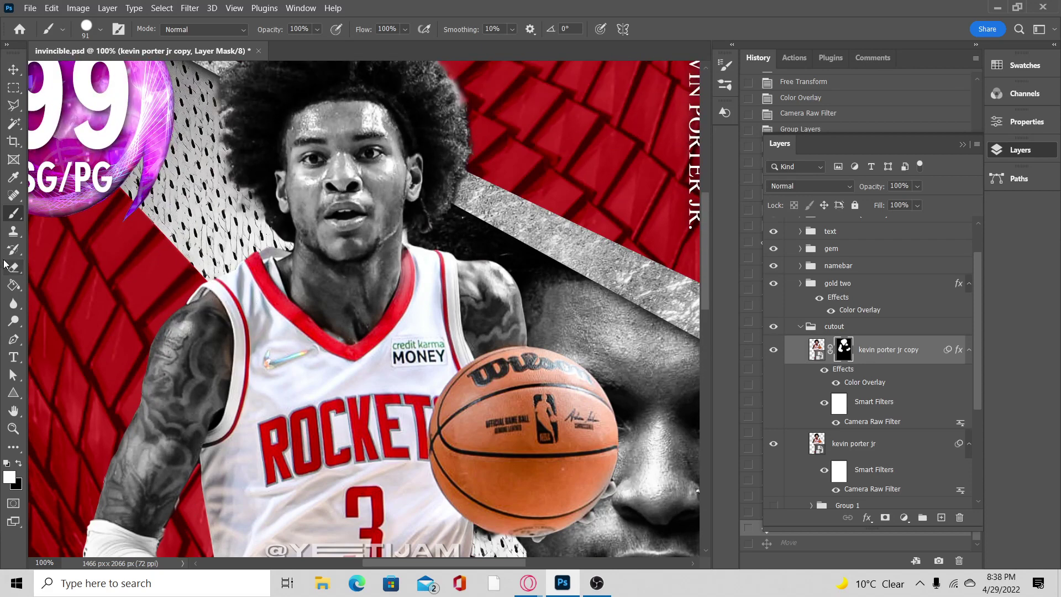
{"action": "left_click", "coordinate": [19, 463]}
{"action": "left_click_drag", "start_coordinate": [146, 343], "coordinate": [194, 320]}
{"action": "left_click", "coordinate": [19, 464]}
{"action": "mouse_move", "coordinate": [188, 326]}
{"action": "left_mouse_down"}
{"action": "mouse_move", "coordinate": [118, 430]}
{"action": "mouse_move", "coordinate": [202, 322]}
{"action": "mouse_move", "coordinate": [197, 311]}
{"action": "mouse_move", "coordinate": [200, 324]}
{"action": "mouse_move", "coordinate": [246, 308]}
{"action": "mouse_move", "coordinate": [267, 350]}
{"action": "mouse_move", "coordinate": [204, 364]}
{"action": "left_mouse_up"}
{"action": "scroll", "coordinate": [248, 345], "scroll_direction": "up", "scroll_amount": 1}
Examine the brush size and hardness settings and the cutout's arm, jersey and ball edges.
{"action": "left_click", "coordinate": [100, 29]}
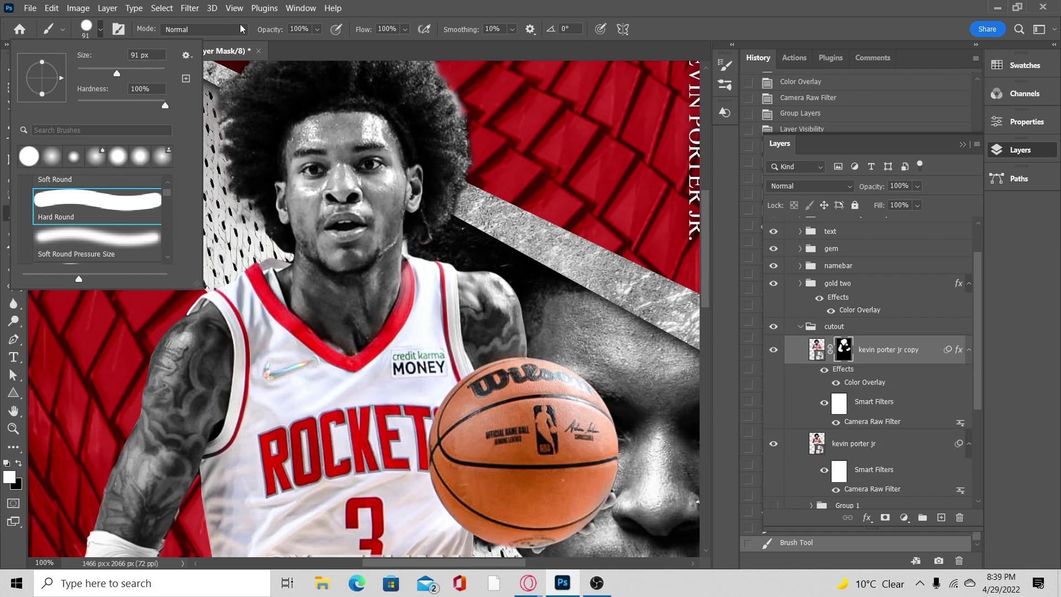
{"action": "left_click", "coordinate": [335, 8]}
{"action": "left_click", "coordinate": [335, 8]}
{"action": "left_click", "coordinate": [453, 6]}
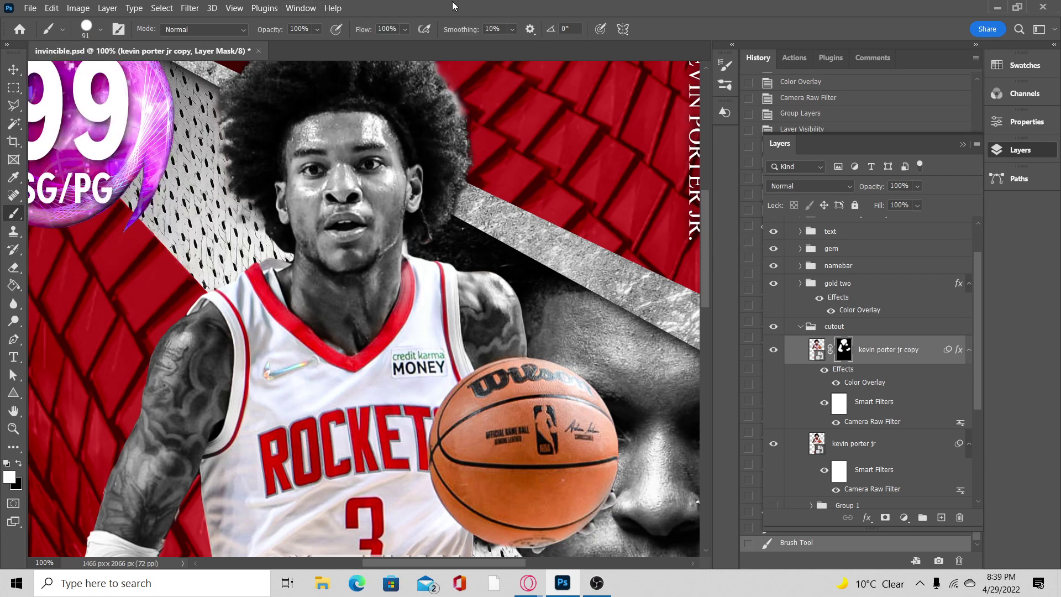
{"action": "scroll", "coordinate": [168, 255], "scroll_direction": "down", "scroll_amount": 5}
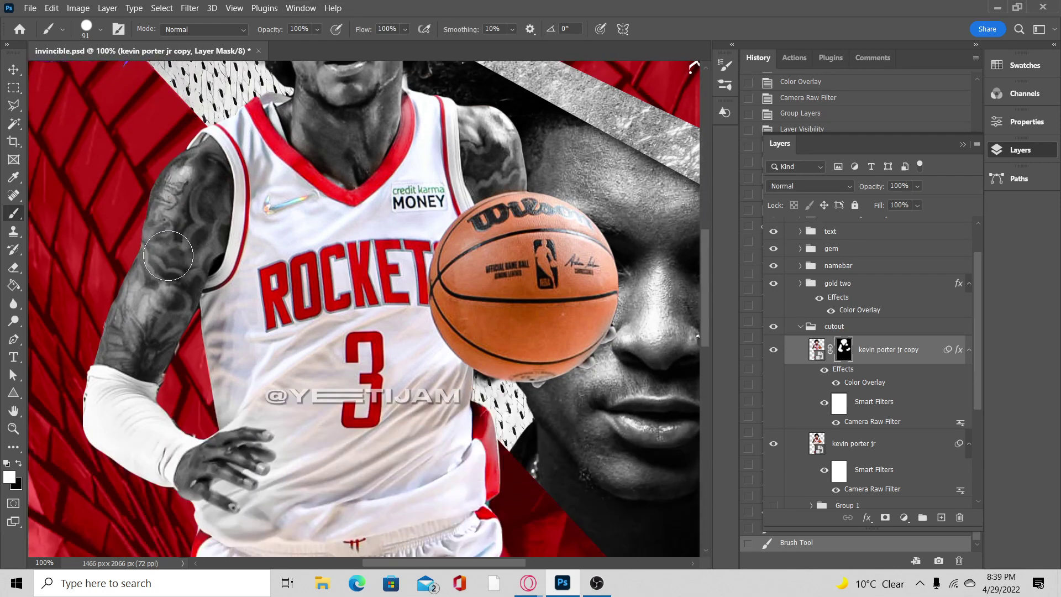
{"action": "scroll", "coordinate": [168, 256], "scroll_direction": "down", "scroll_amount": 4}
{"action": "scroll", "coordinate": [166, 252], "scroll_direction": "up", "scroll_amount": 4}
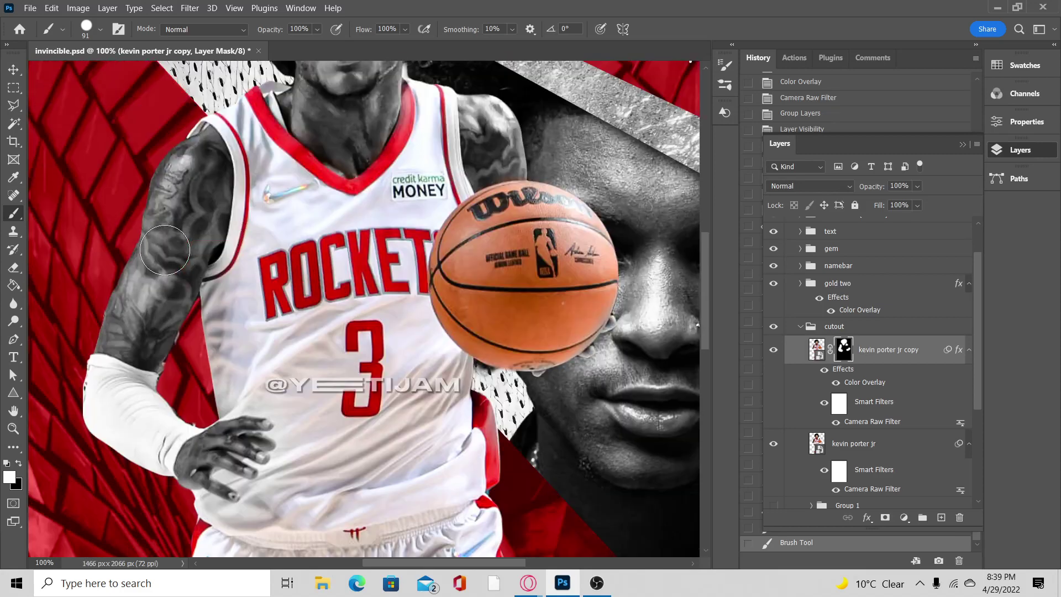
{"action": "scroll", "coordinate": [164, 249], "scroll_direction": "up", "scroll_amount": 3}
{"action": "scroll", "coordinate": [165, 250], "scroll_direction": "down", "scroll_amount": 2}
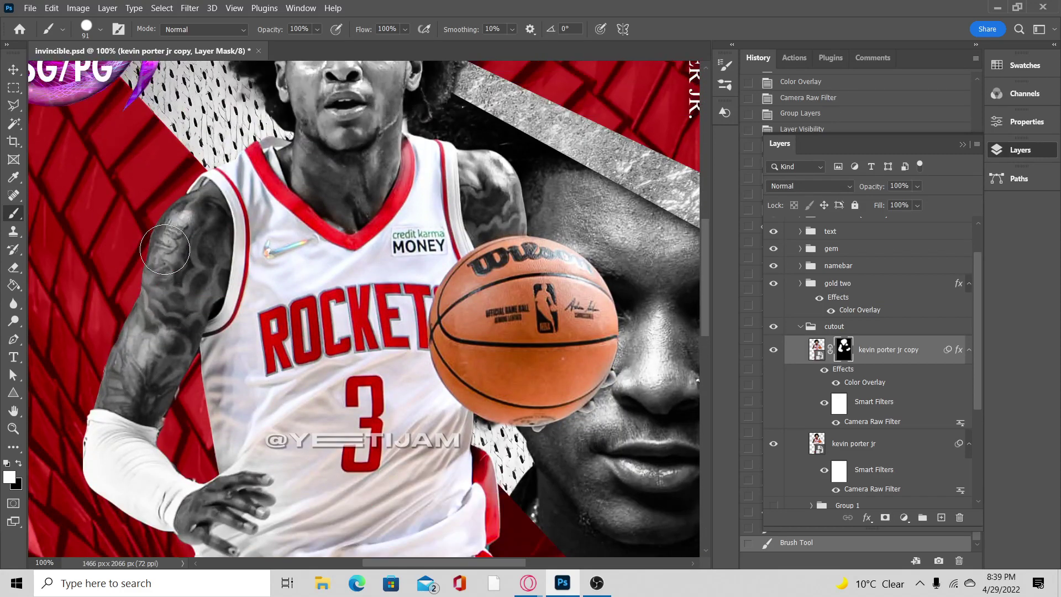
{"action": "scroll", "coordinate": [165, 250], "scroll_direction": "up", "scroll_amount": 1}
{"action": "left_click", "coordinate": [94, 35]}
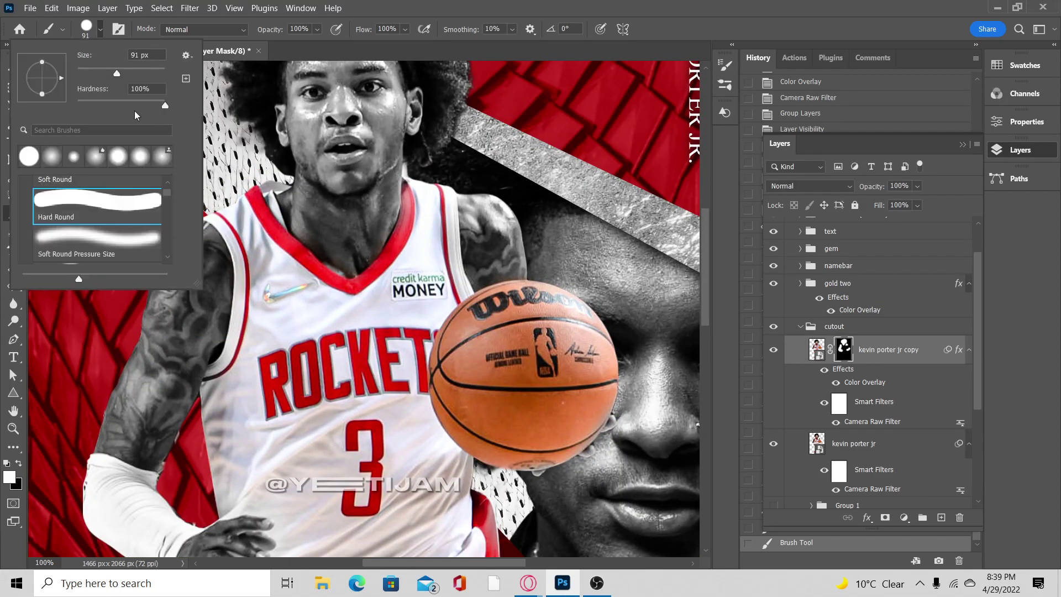
{"action": "left_click", "coordinate": [412, 21]}
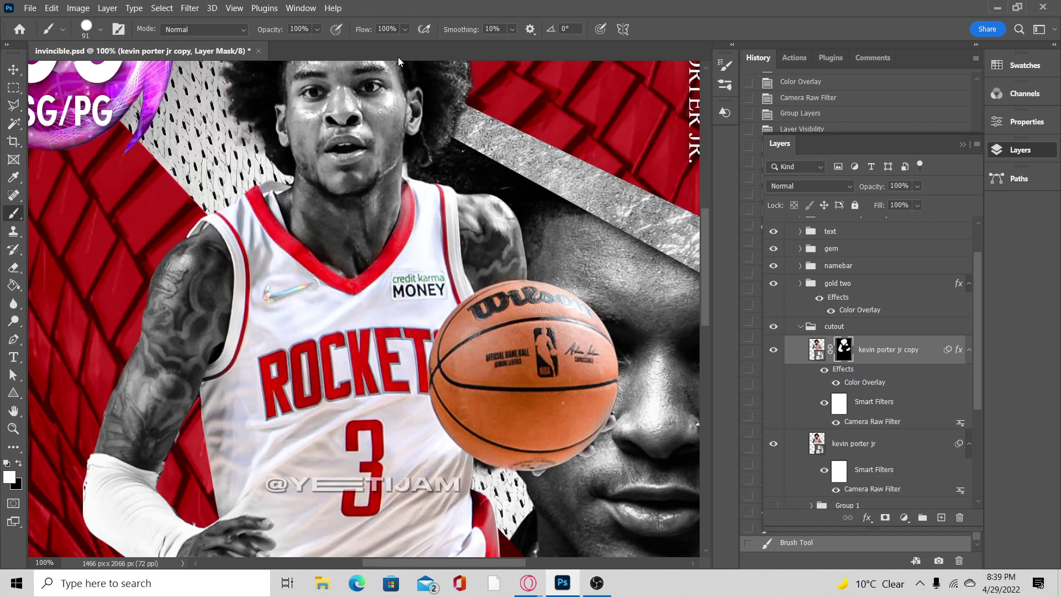
Inspect the Houston city image layer in the namebar actual group and its layer mask.
{"action": "key", "text": "ctrl+0"}
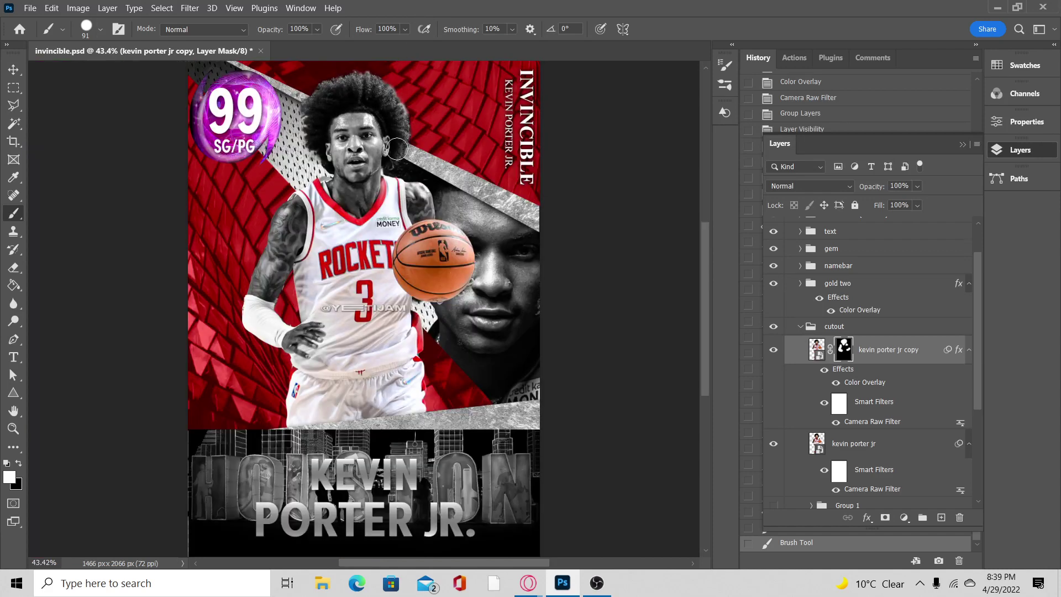
{"action": "left_click", "coordinate": [13, 69]}
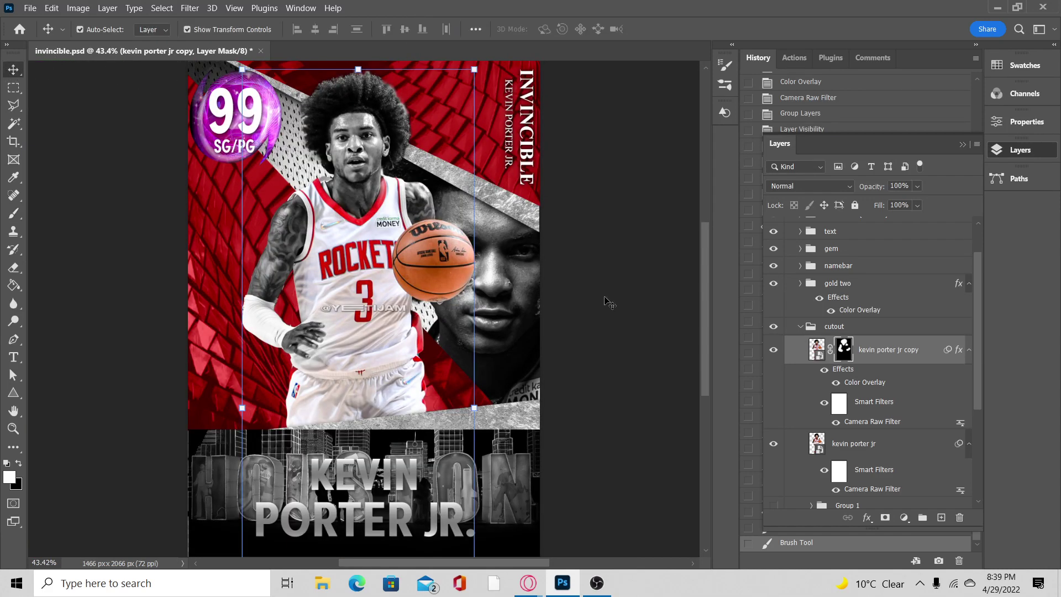
{"action": "left_click", "coordinate": [667, 202]}
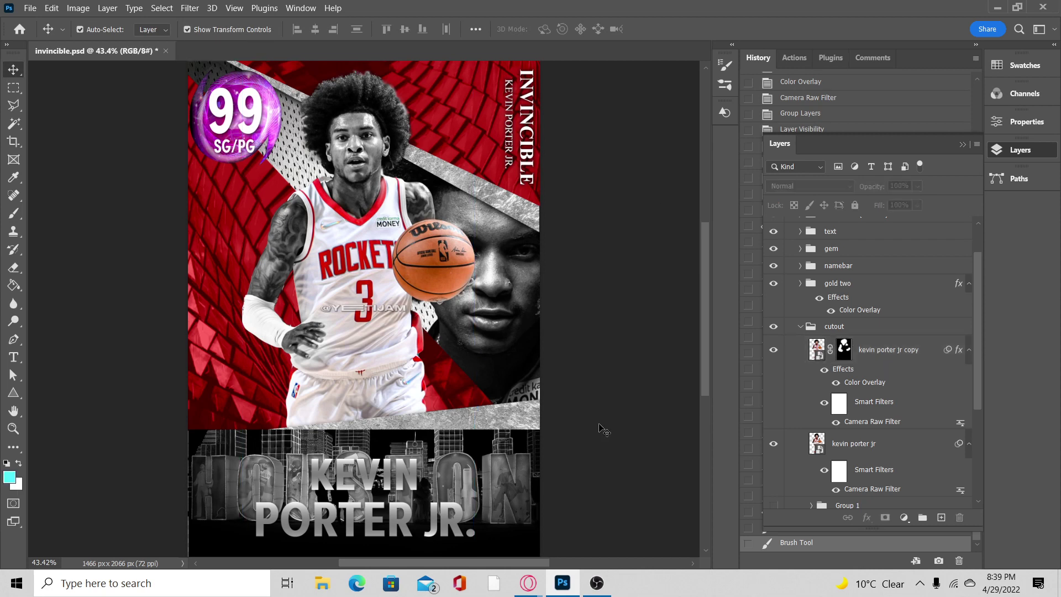
{"action": "left_click", "coordinate": [220, 513]}
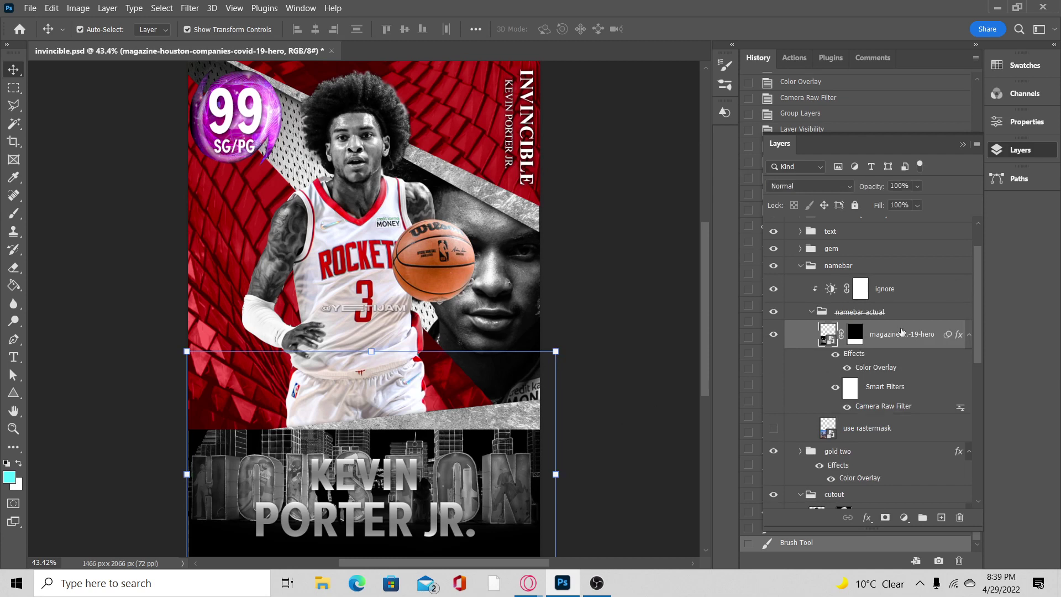
{"action": "left_click", "coordinate": [856, 334]}
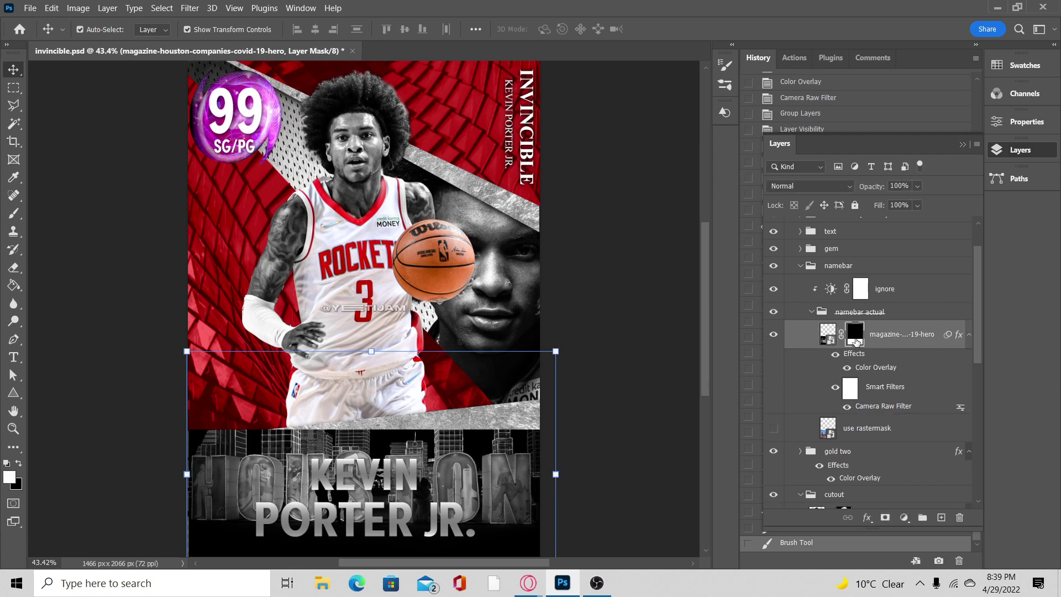
{"action": "left_click", "coordinate": [663, 324]}
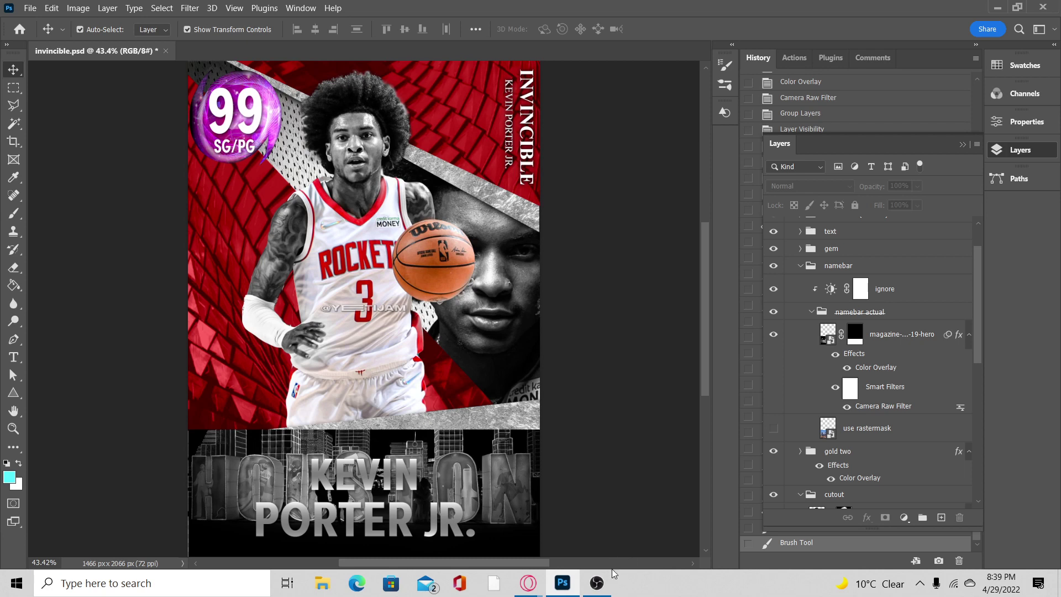
{"action": "mouse_move", "coordinate": [604, 578]}
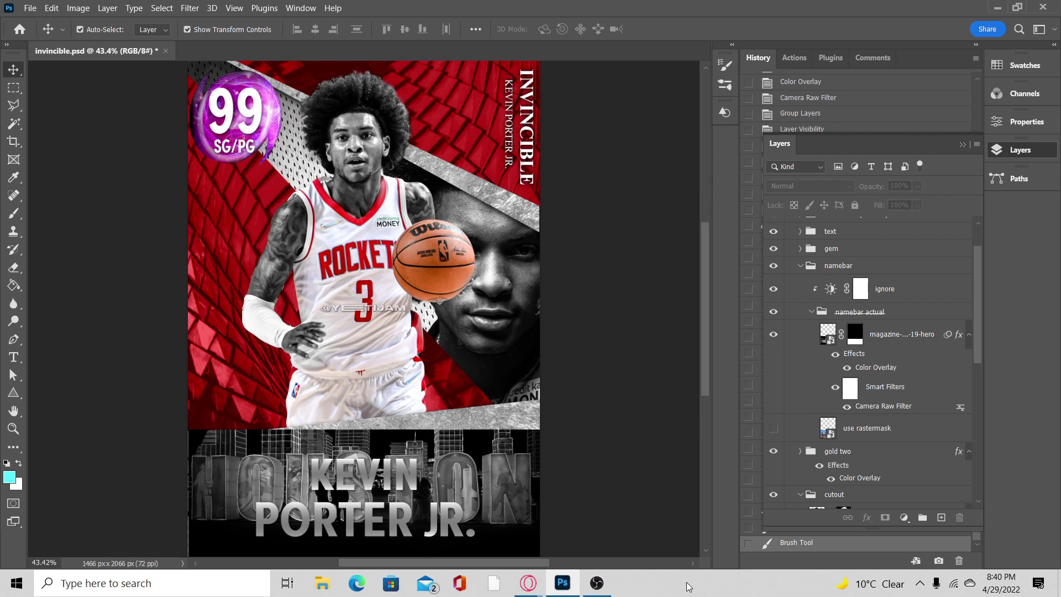
{"action": "left_click", "coordinate": [612, 587]}
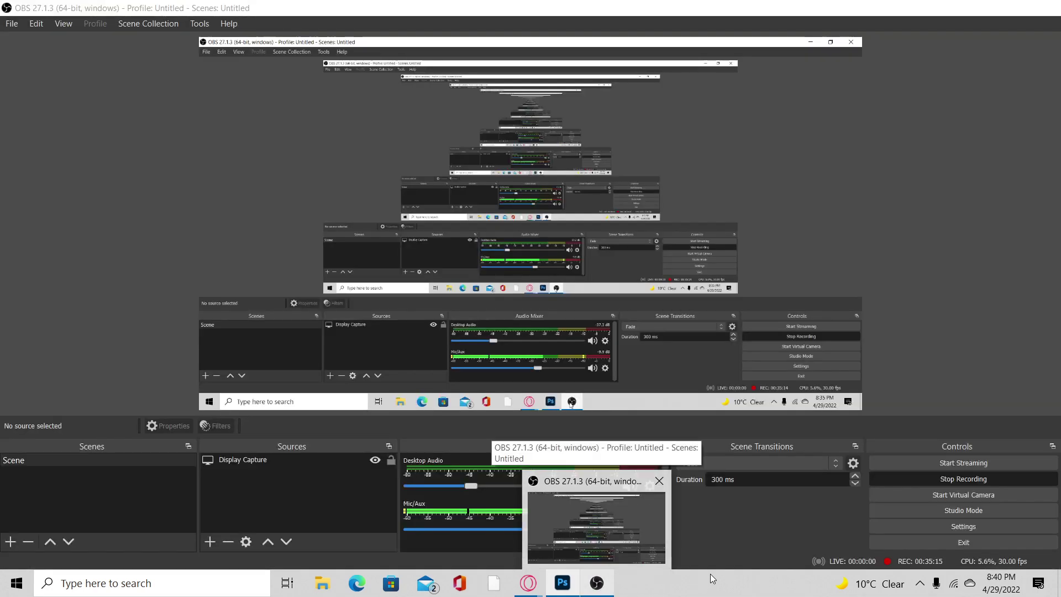
{"action": "key", "text": "alt+Tab"}
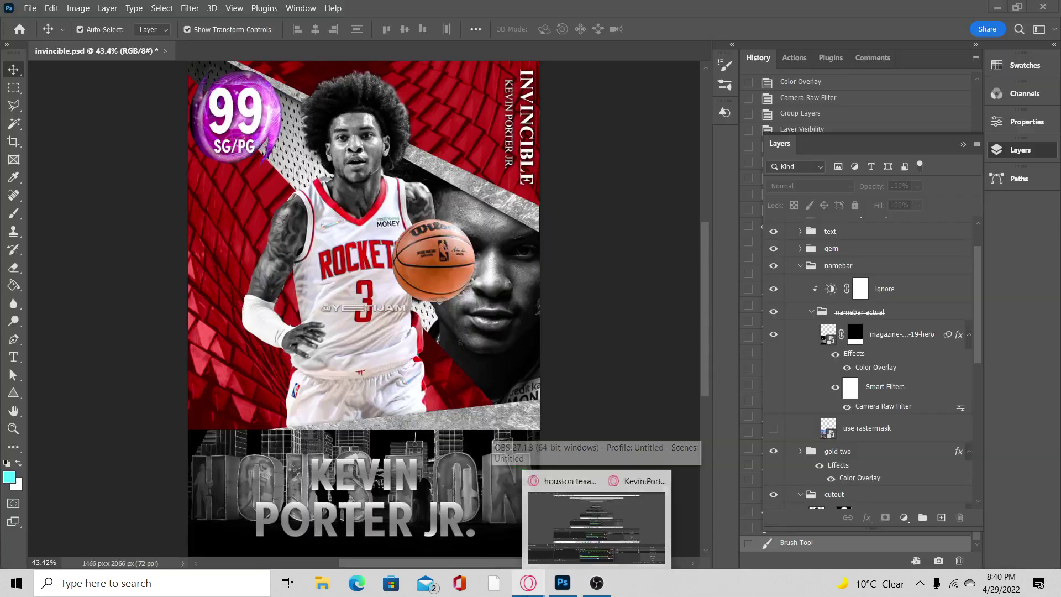
{"action": "mouse_move", "coordinate": [563, 583]}
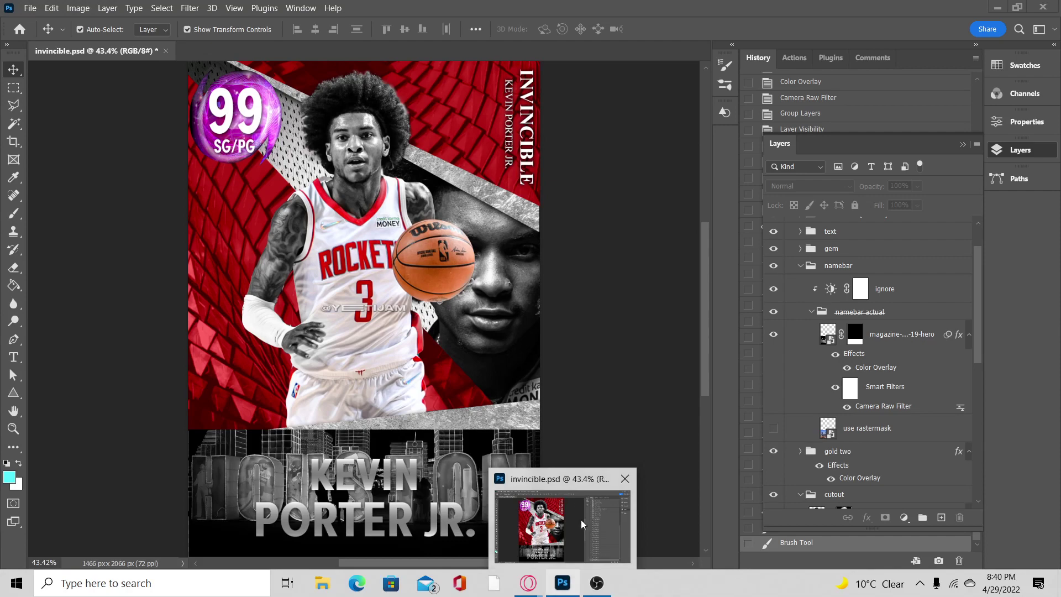